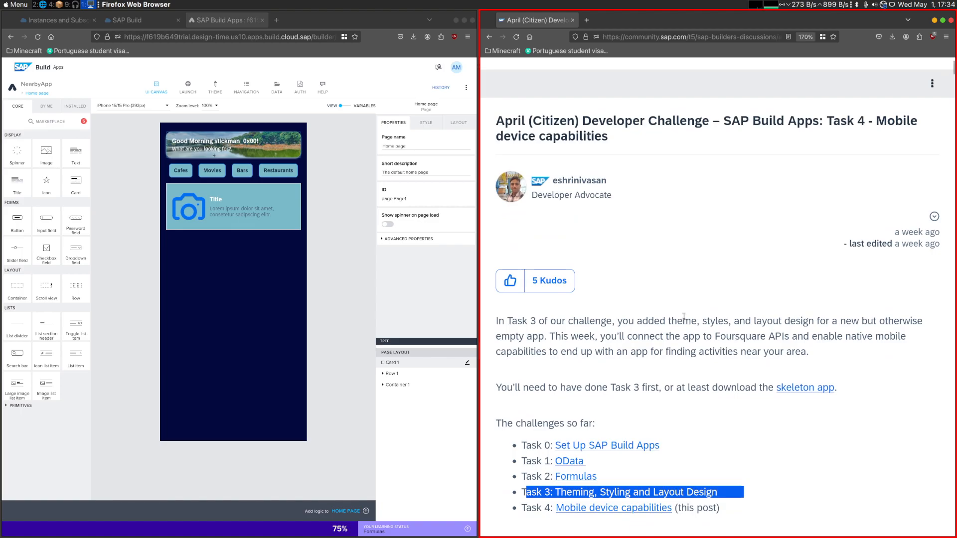
- Read the Task 4 challenge post from its introduction through the mobile device capabilities and the Foursquare set-up steps
click(683, 316)
scroll(685, 318, up, 3)
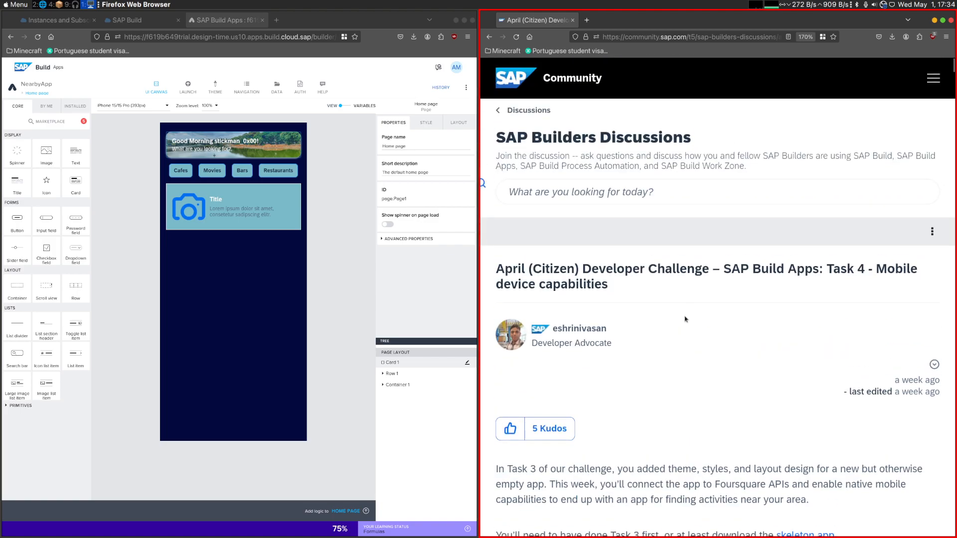
scroll(685, 319, down, 2)
scroll(684, 319, down, 4)
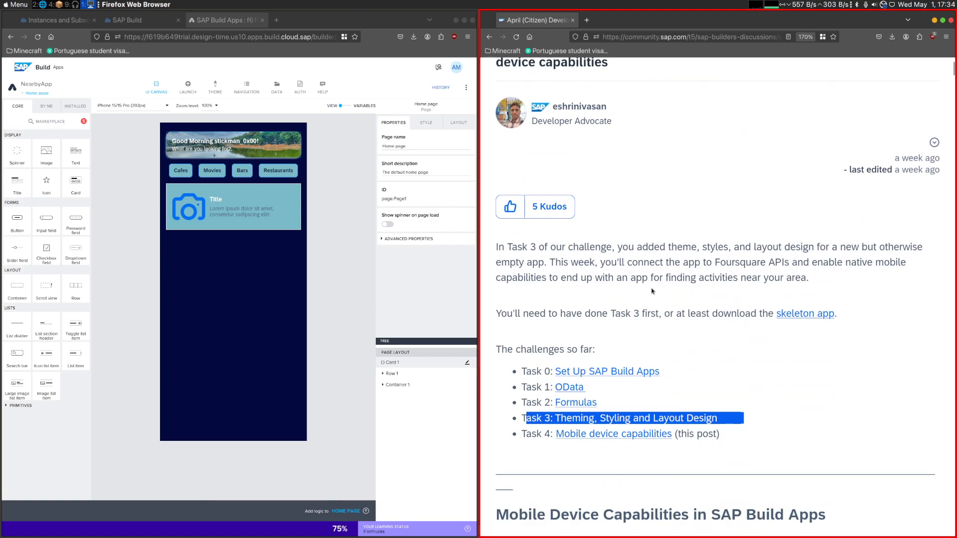
scroll(646, 299, up, 2)
click(636, 278)
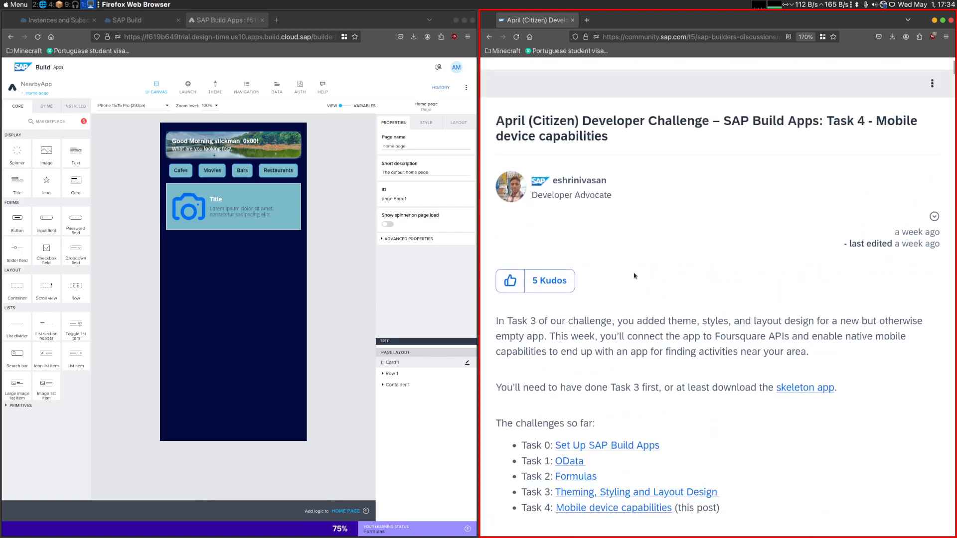
scroll(718, 200, up, 4)
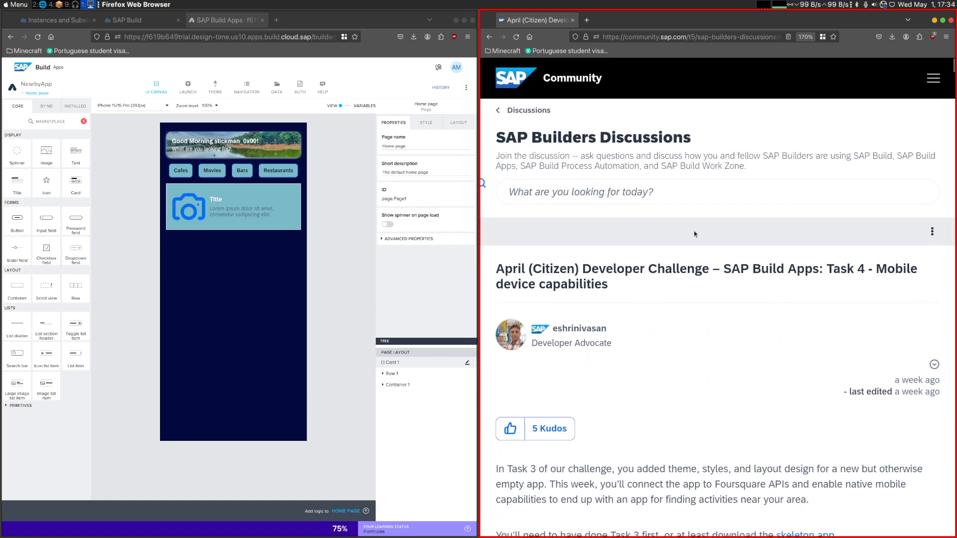
scroll(776, 280, down, 2)
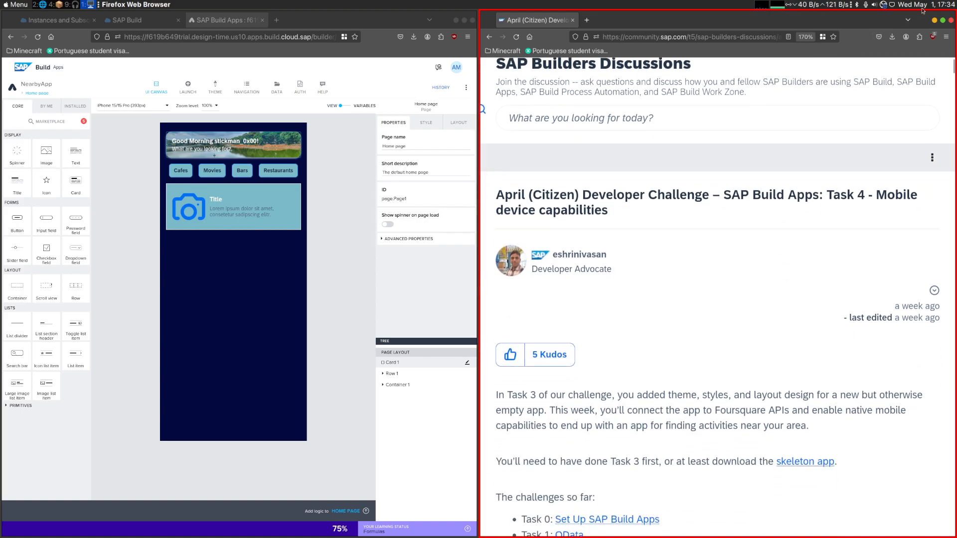
scroll(668, 269, down, 2)
scroll(658, 273, down, 4)
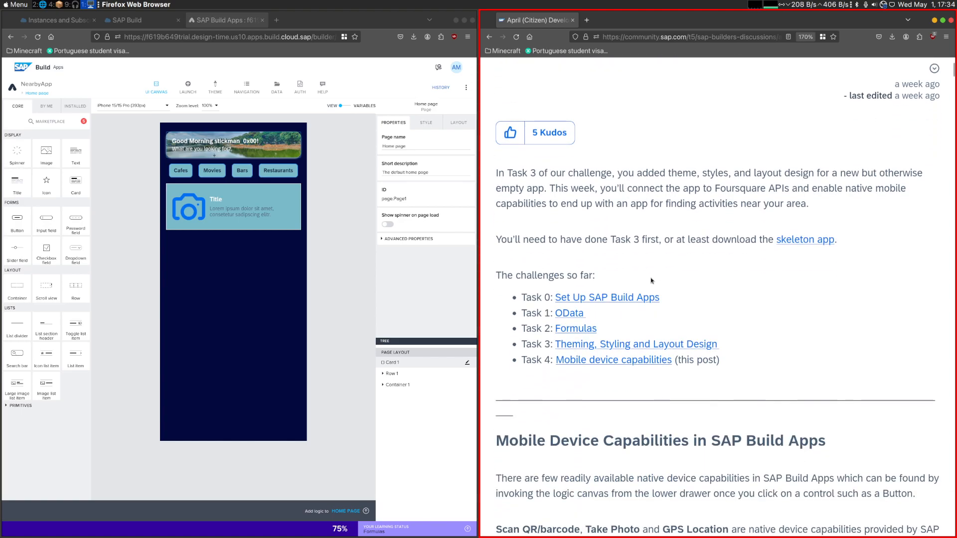
scroll(643, 284, down, 15)
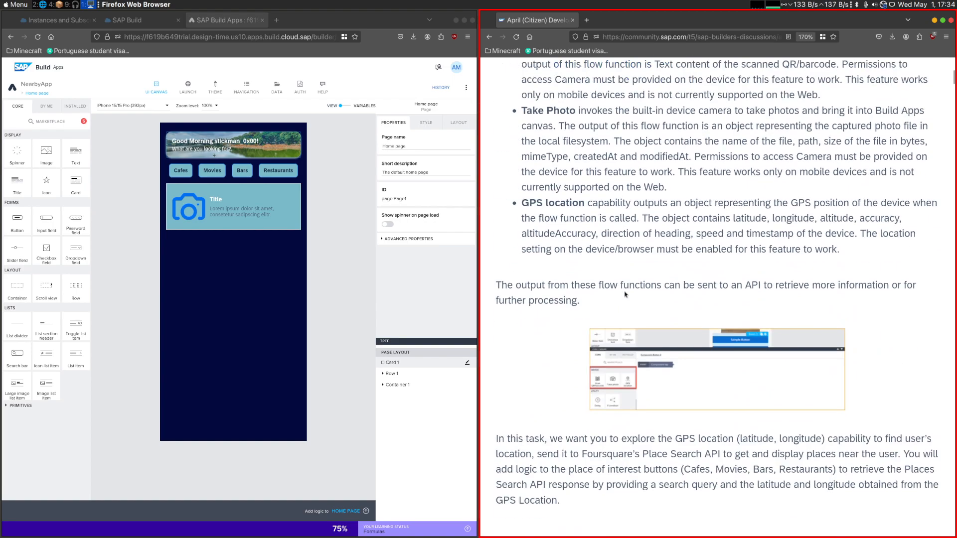
scroll(626, 288, down, 6)
scroll(626, 284, up, 2)
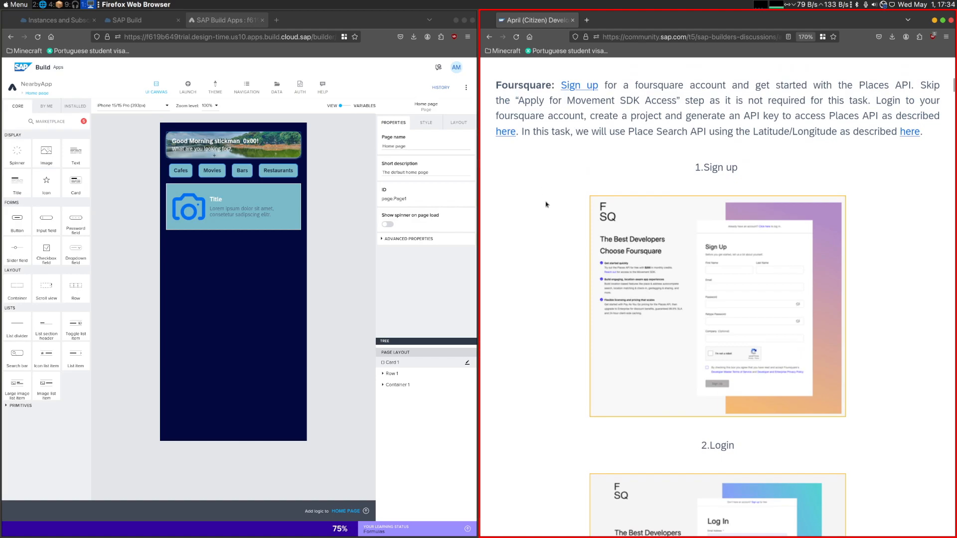
scroll(550, 218, down, 10)
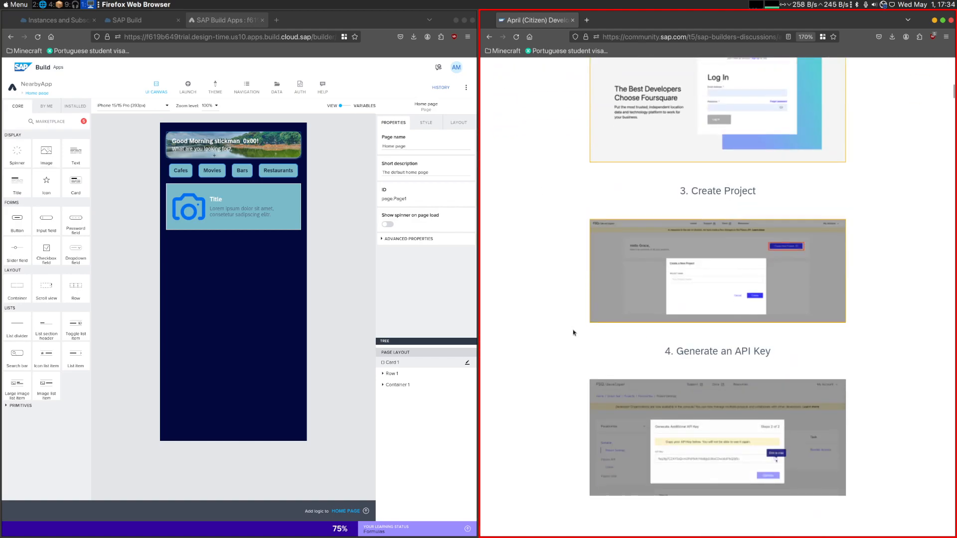
scroll(578, 334, down, 7)
scroll(599, 336, up, 12)
scroll(599, 336, up, 5)
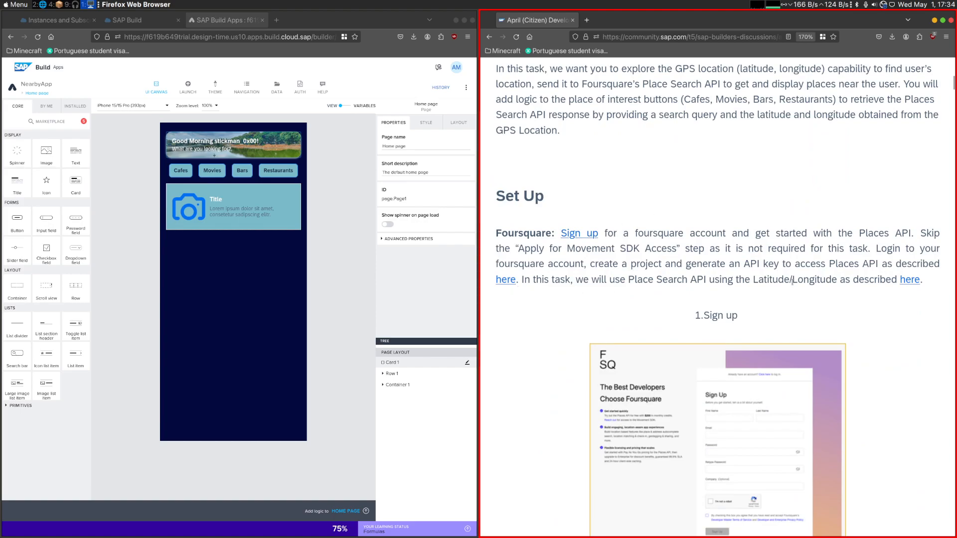
- Open the Foursquare Place Search API reference, starting from the latitude/longitude search link in the post's Set Up section
click(911, 280)
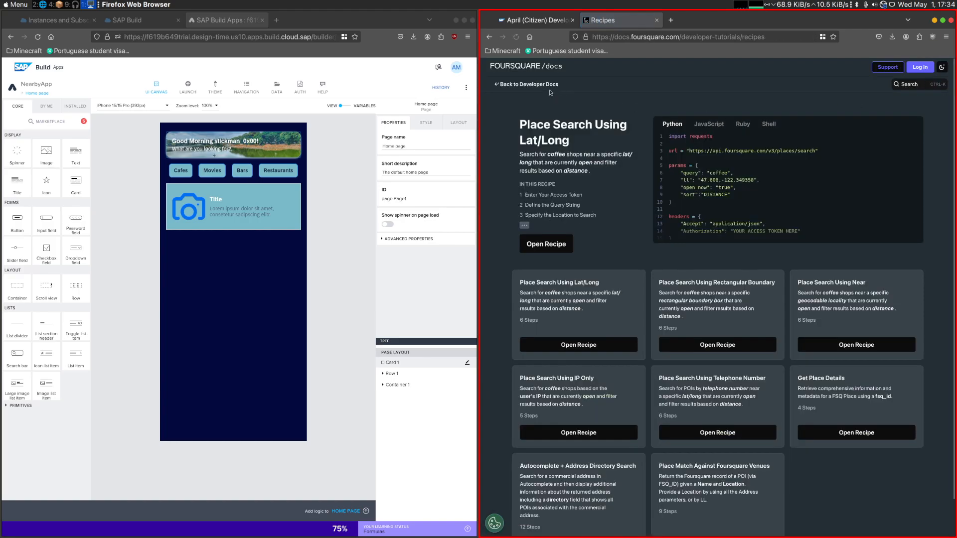
click(548, 85)
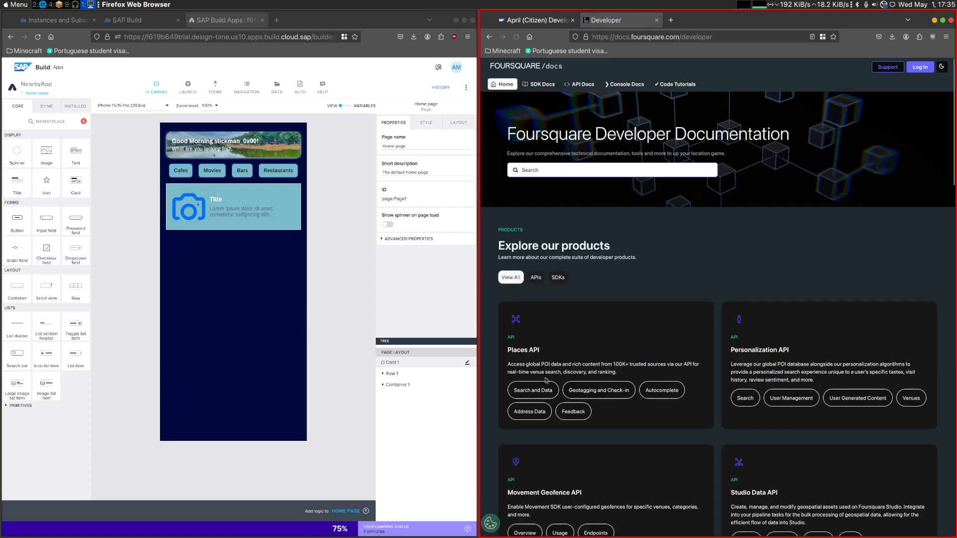
click(526, 394)
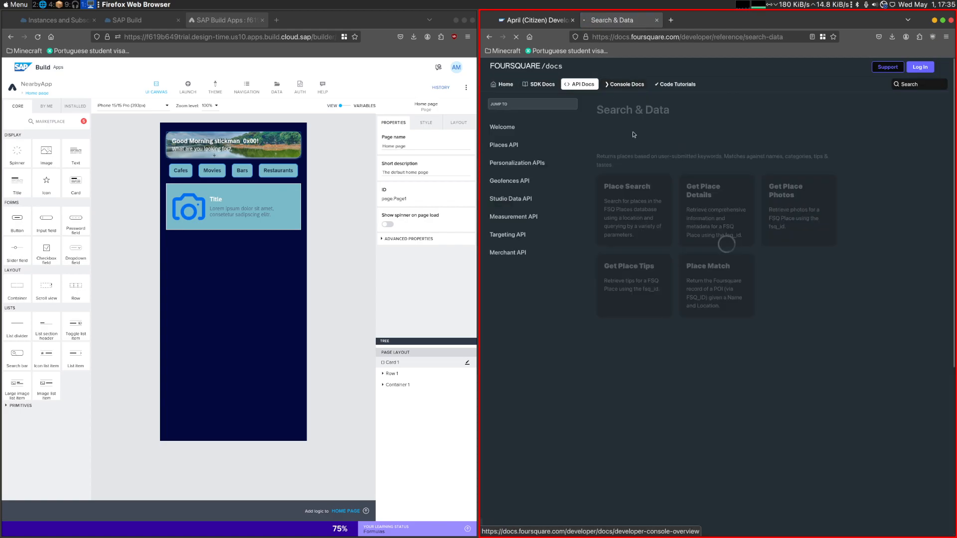
click(627, 192)
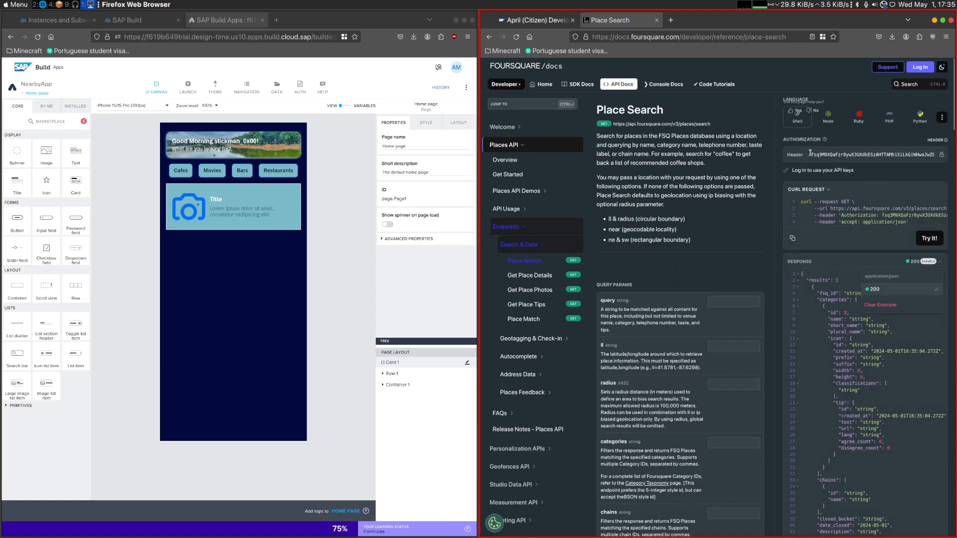
- Send a test Place Search request from the API reference and examine the JSON response
mouse_move(811, 154)
mouse_down()
mouse_move(945, 154)
mouse_move(811, 155)
mouse_up()
click(928, 240)
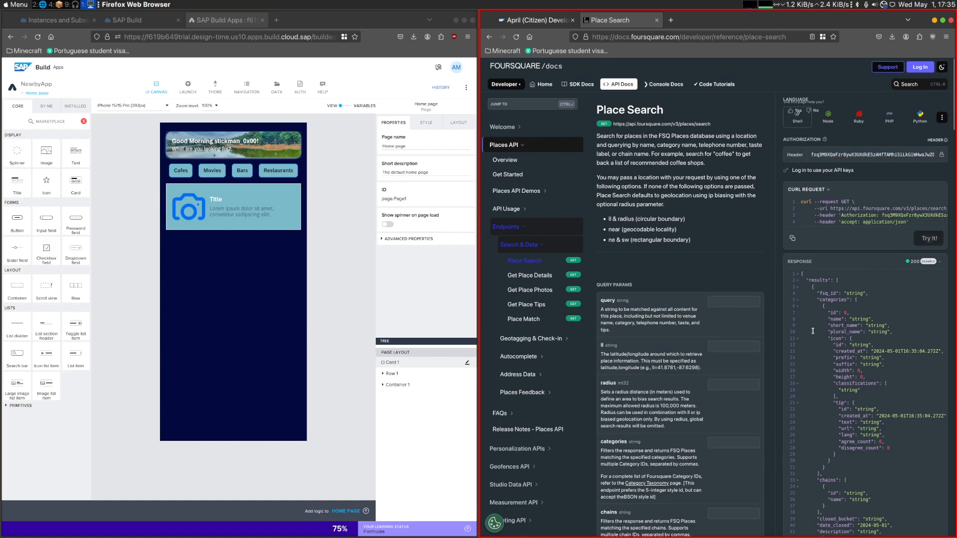
drag(814, 280, 848, 423)
click(849, 422)
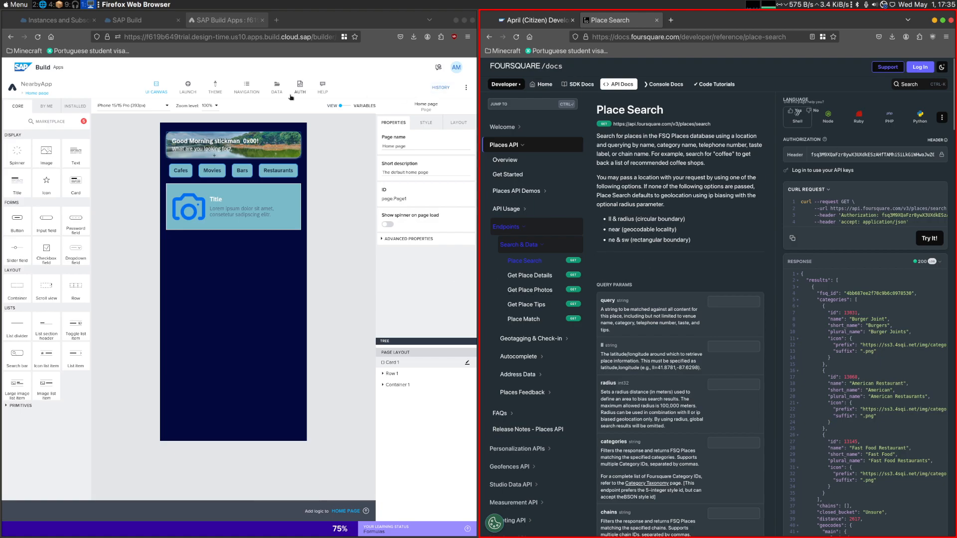
- Return to the challenge post and read the Part I instructions for the Foursquare data resource and its HTTP headers
click(533, 20)
scroll(590, 235, down, 10)
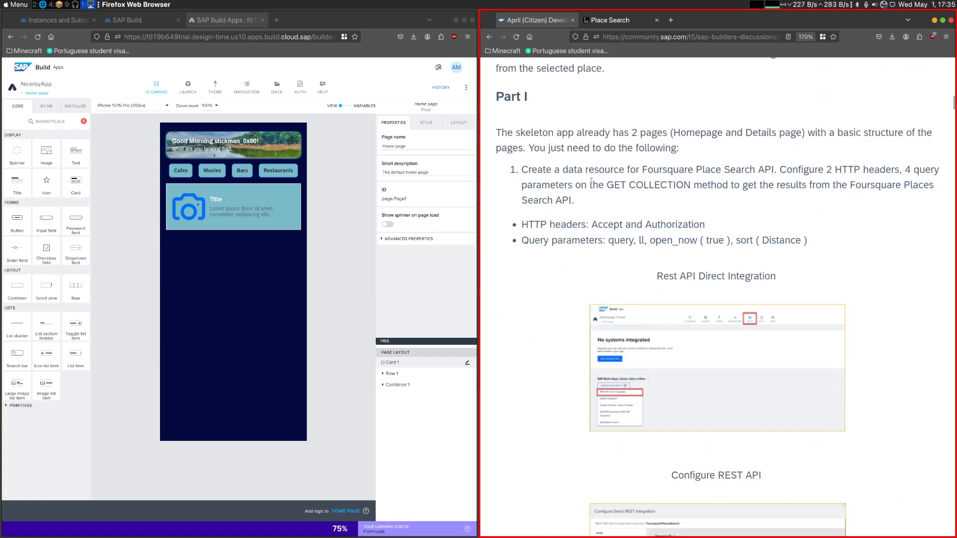
drag(696, 170, 902, 170)
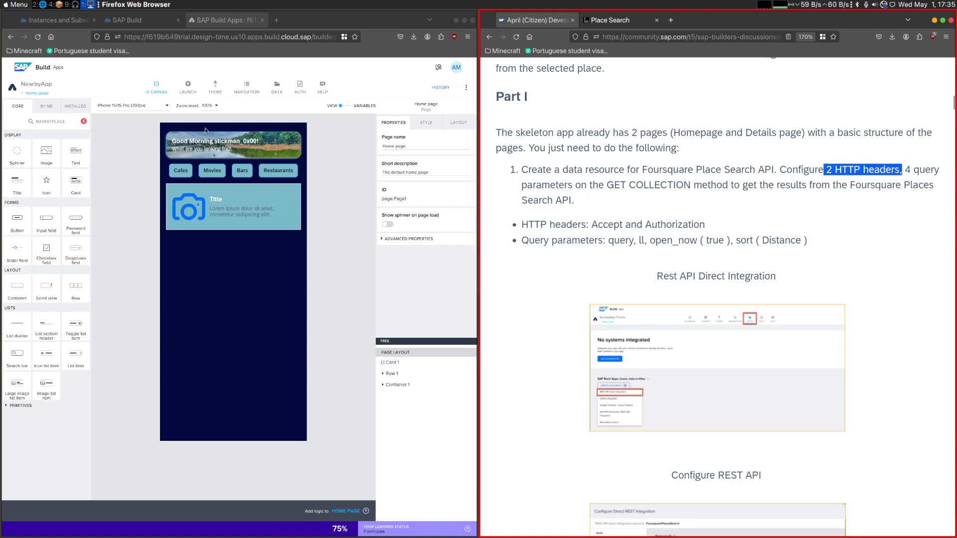
- Start a new classic data entity with REST API direct integration in NearbyApp's data area
click(276, 88)
click(604, 187)
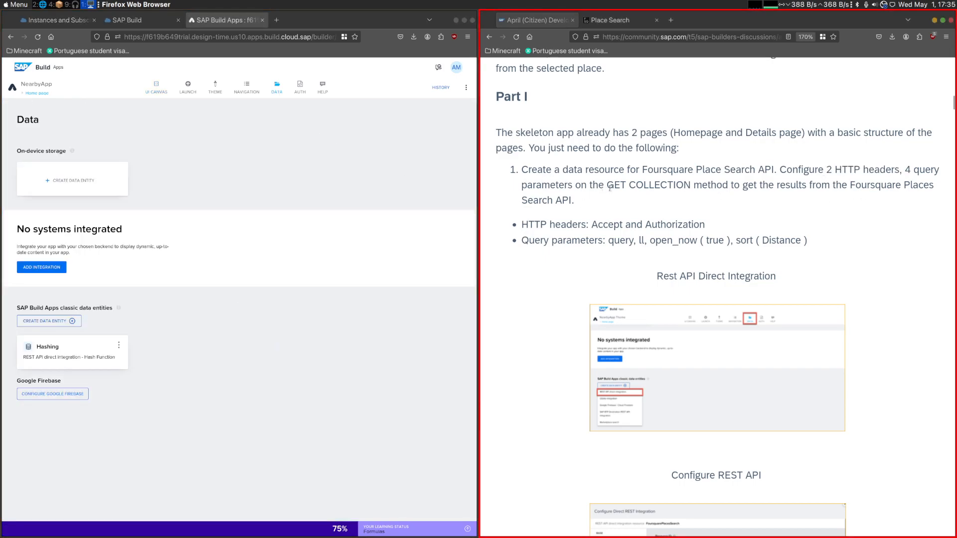
drag(604, 187, 708, 186)
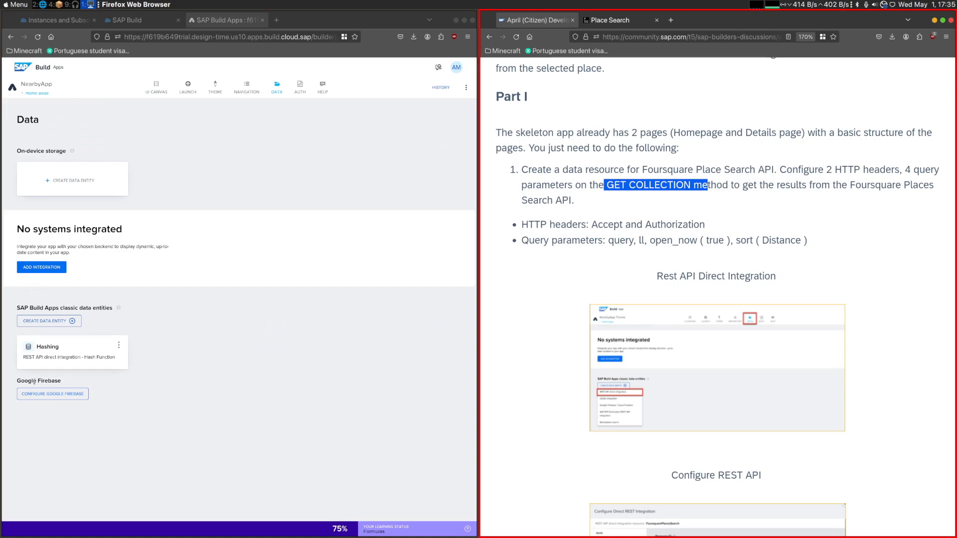
click(52, 394)
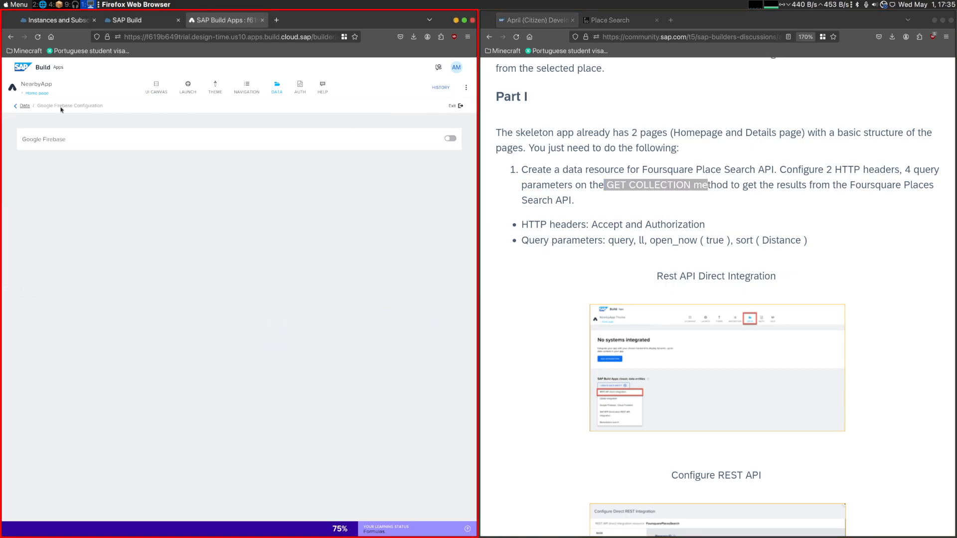
click(24, 107)
click(71, 321)
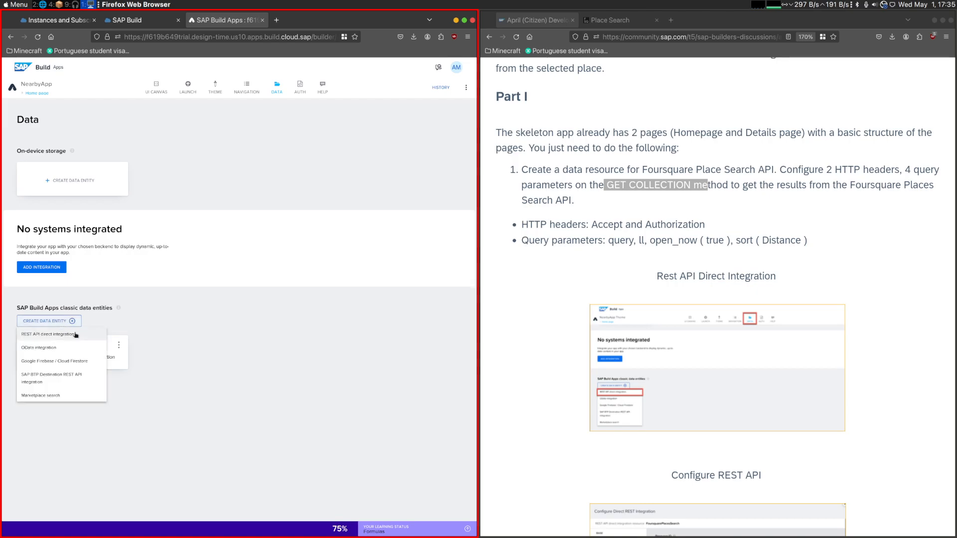
click(71, 338)
- Set the integration's resource ID to FoursquarePlaceSearch, based on the API name in the challenge post
click(668, 162)
drag(642, 170, 757, 168)
key(ctrl+c)
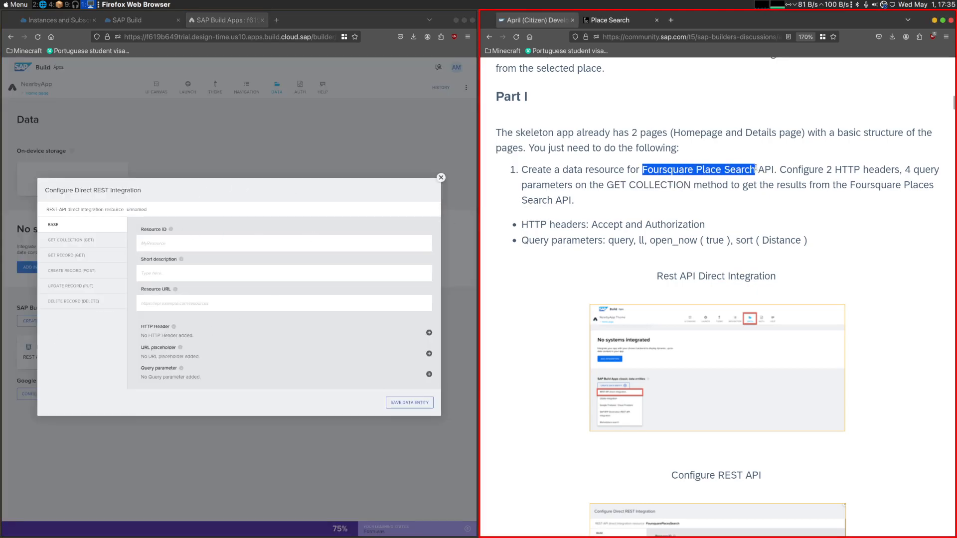
click(294, 243)
key(ctrl+v)
key(Left)
key(Left)
key(Left)
key(Left)
key(Left)
key(BackSpace)
click(610, 20)
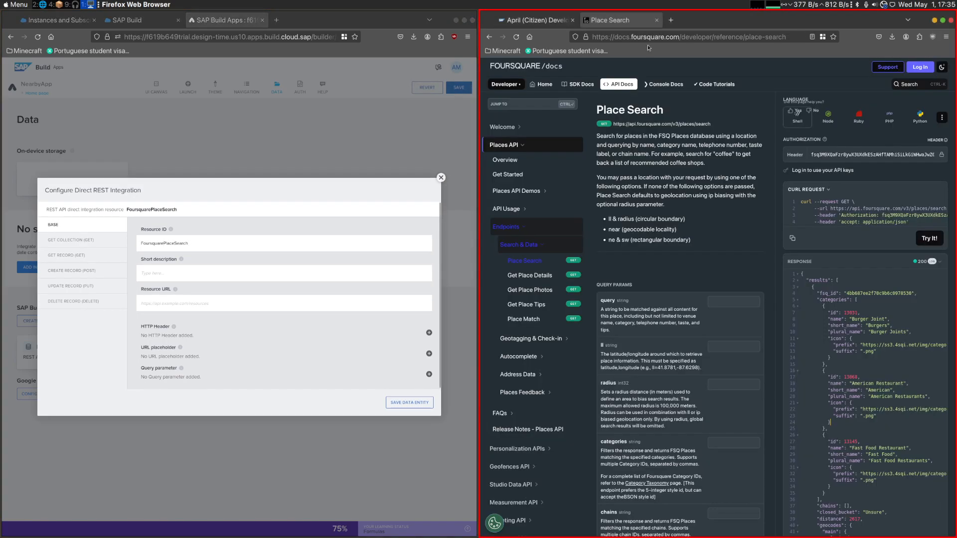
drag(711, 124, 620, 123)
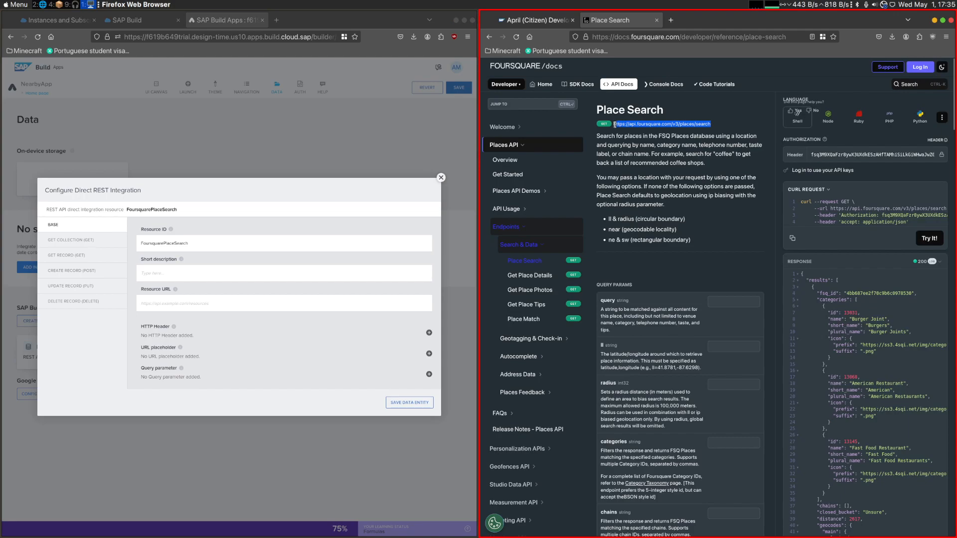
key(ctrl+c)
click(216, 298)
key(ctrl+v)
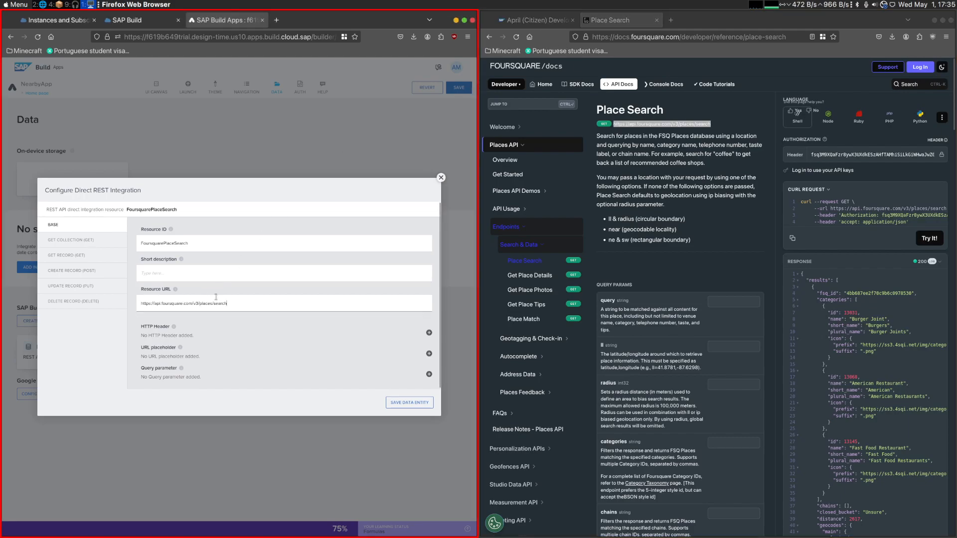
- Add two HTTP header parameters to the FoursquarePlaceSearch base configuration
click(537, 21)
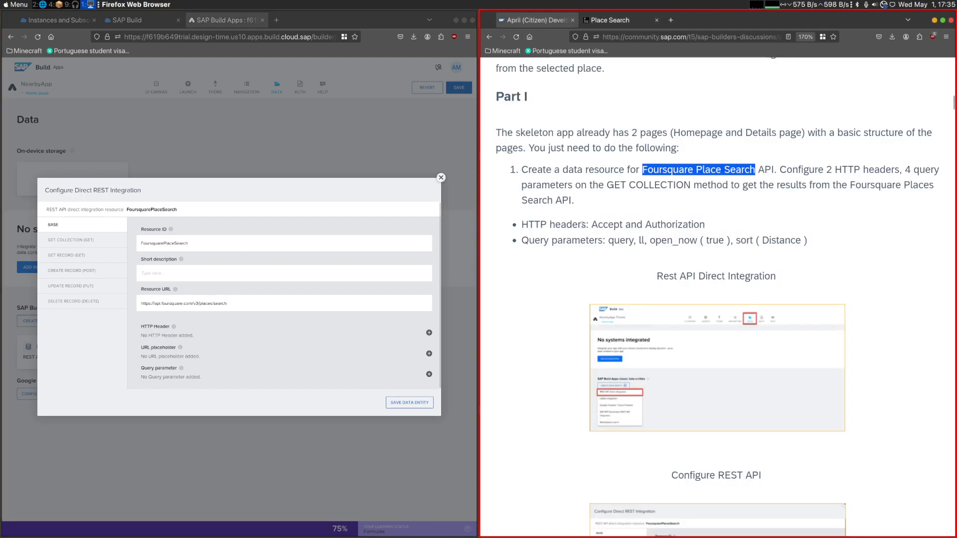
click(155, 355)
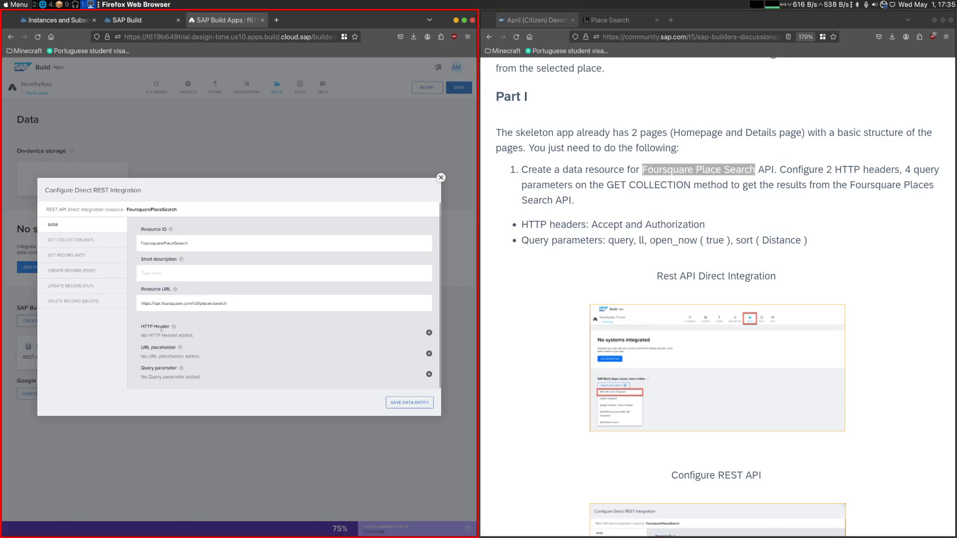
drag(141, 329, 219, 333)
click(429, 333)
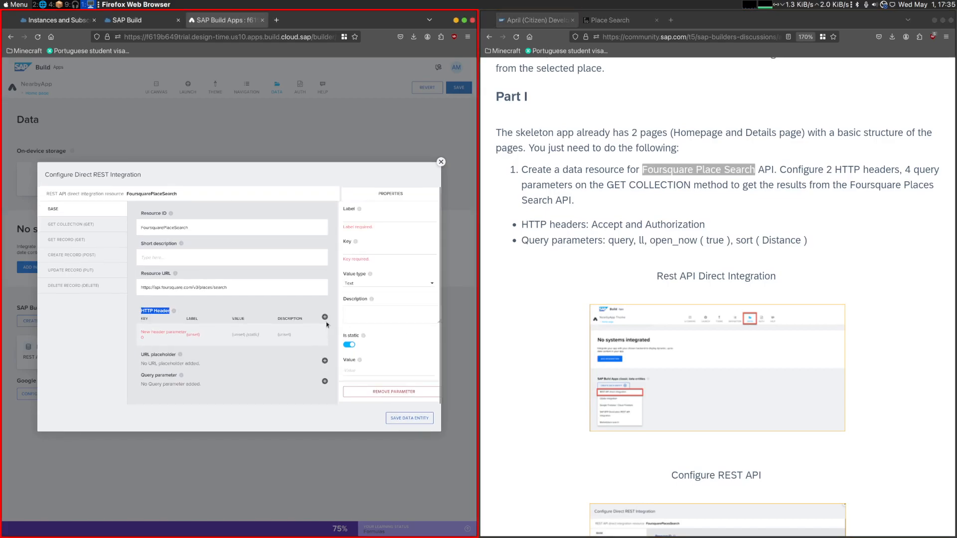
click(325, 320)
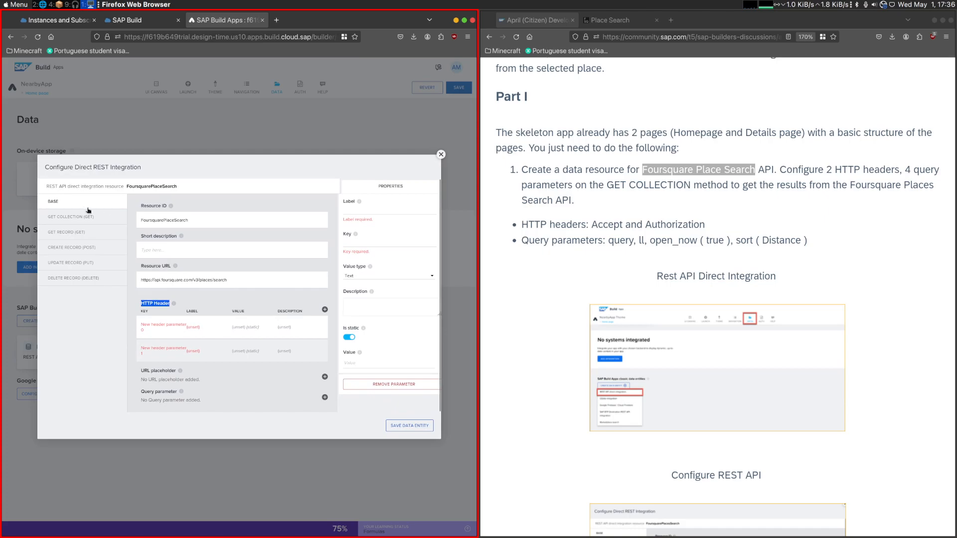
- Set both the label and the key of the first HTTP header to Accept
click(171, 332)
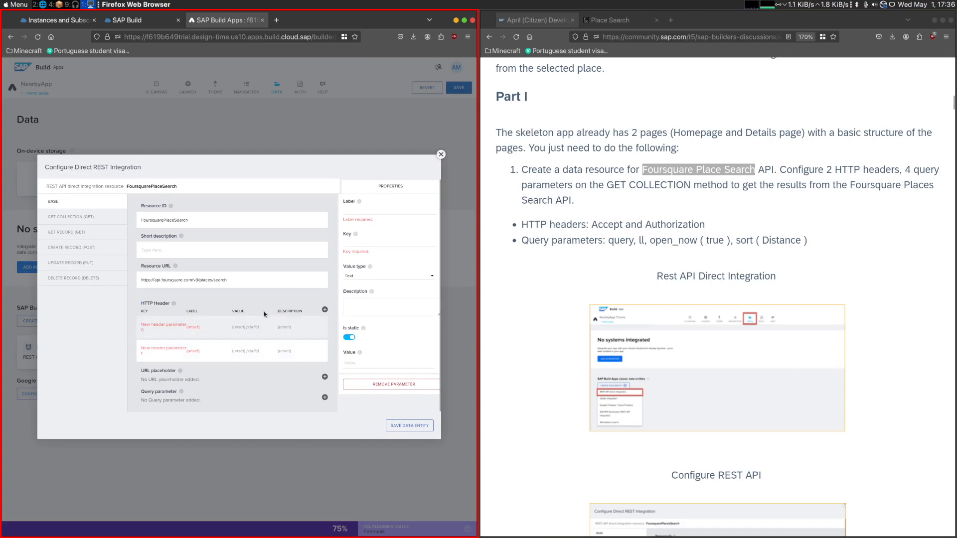
double_click(608, 225)
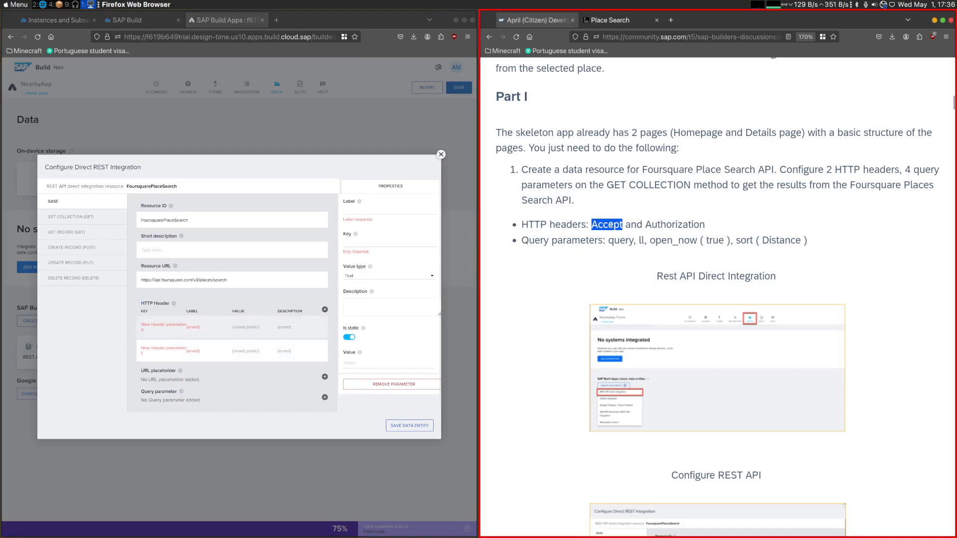
click(382, 211)
key(ctrl+v)
click(363, 242)
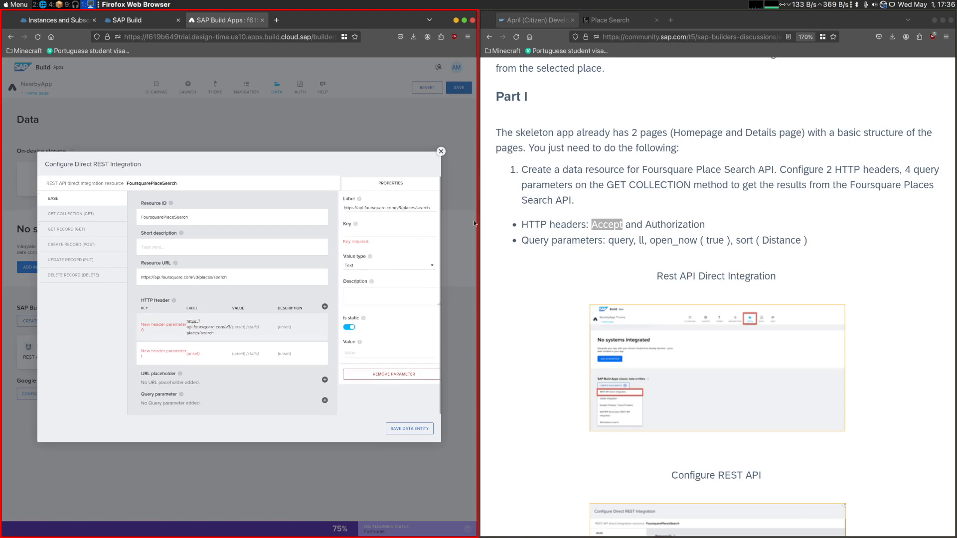
triple_click(396, 209)
key(ctrl+v)
click(368, 232)
key(ctrl+v)
- Copy application/json from the API reference's curl request into the value of the Accept header
click(614, 20)
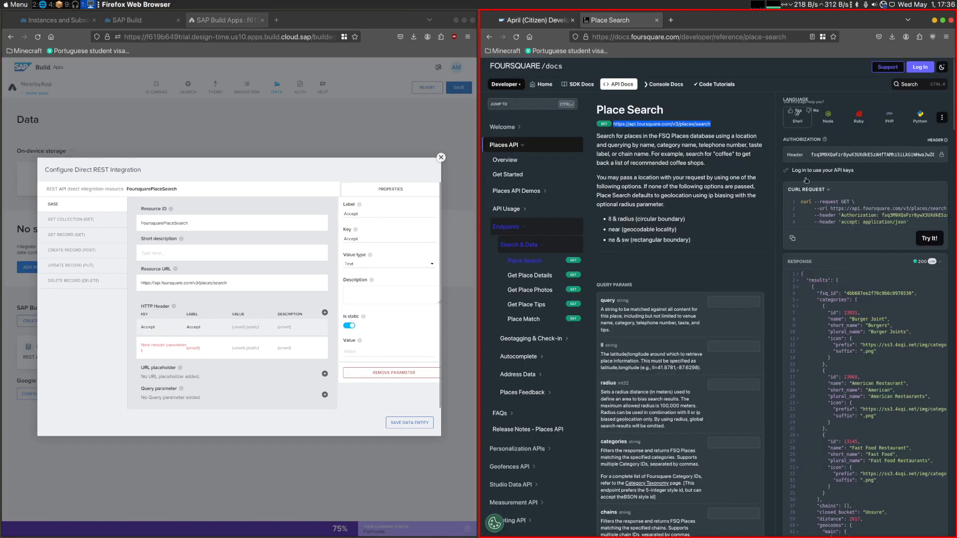
drag(863, 221, 904, 221)
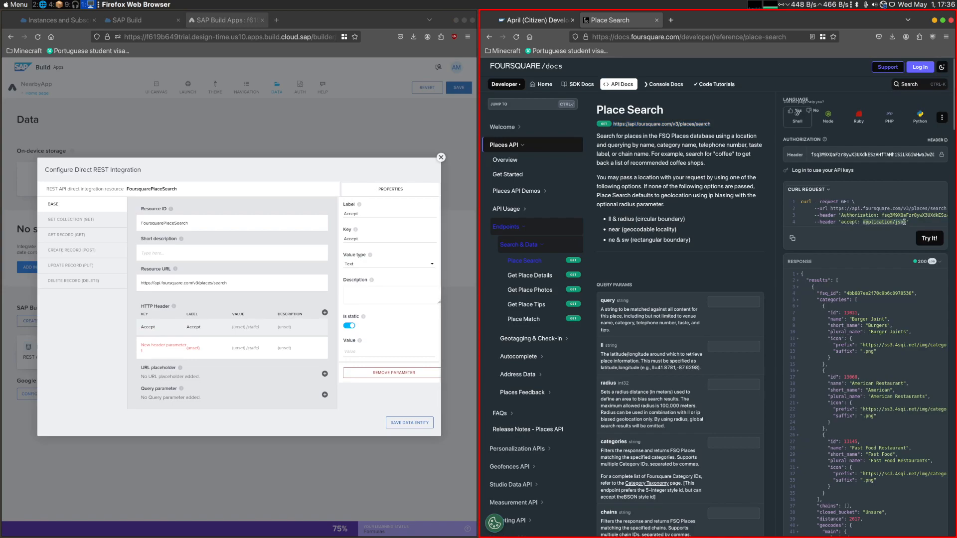
click(374, 353)
- Set both the label and the key of the second HTTP header to Authorization
click(223, 353)
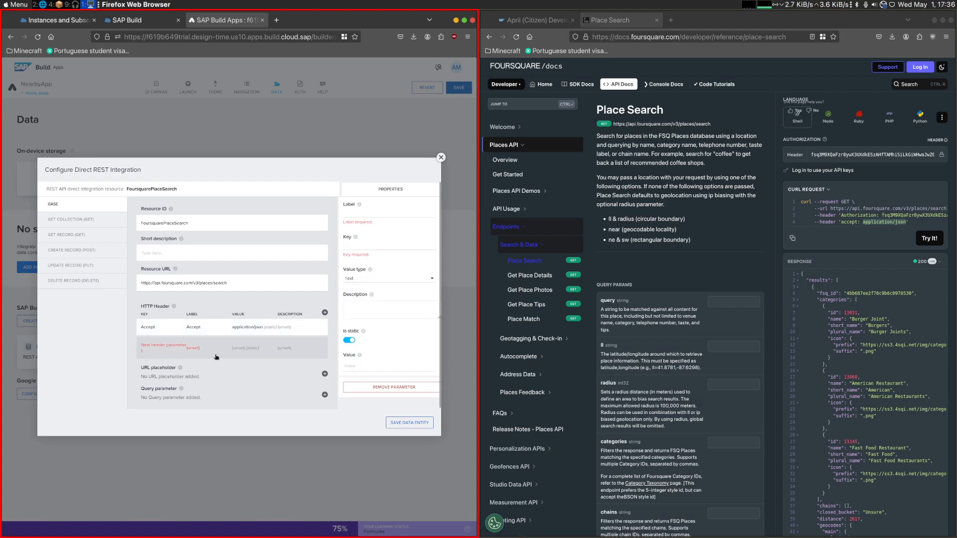
double_click(858, 215)
key(ctrl+c)
click(356, 213)
key(ctrl+v)
click(356, 244)
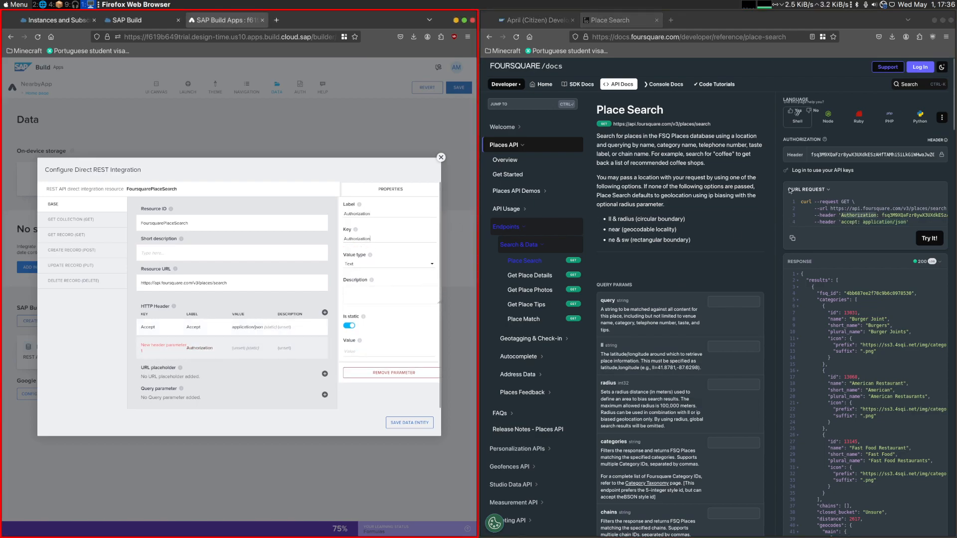
- Copy the API key from the Foursquare reference into the Authorization header's value
click(872, 154)
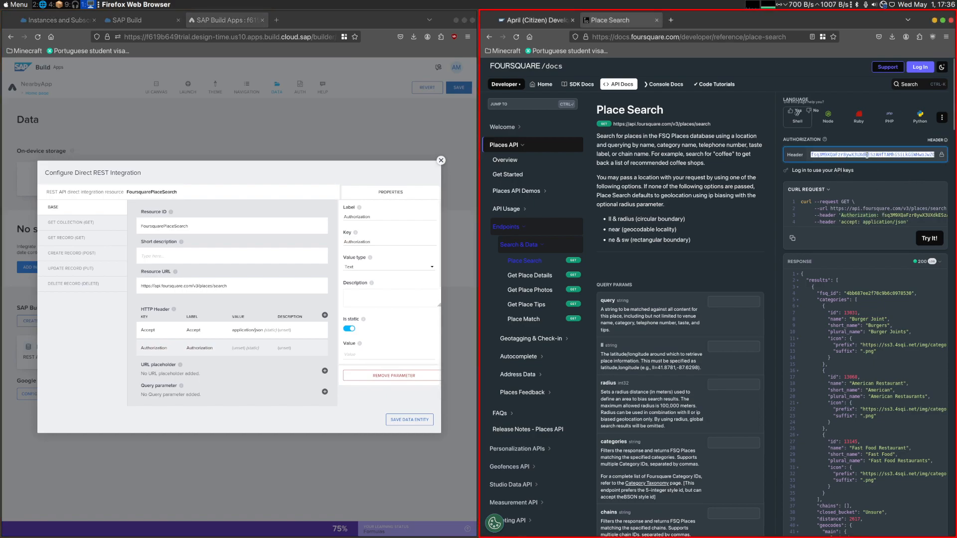
click(368, 352)
key(ctrl+v)
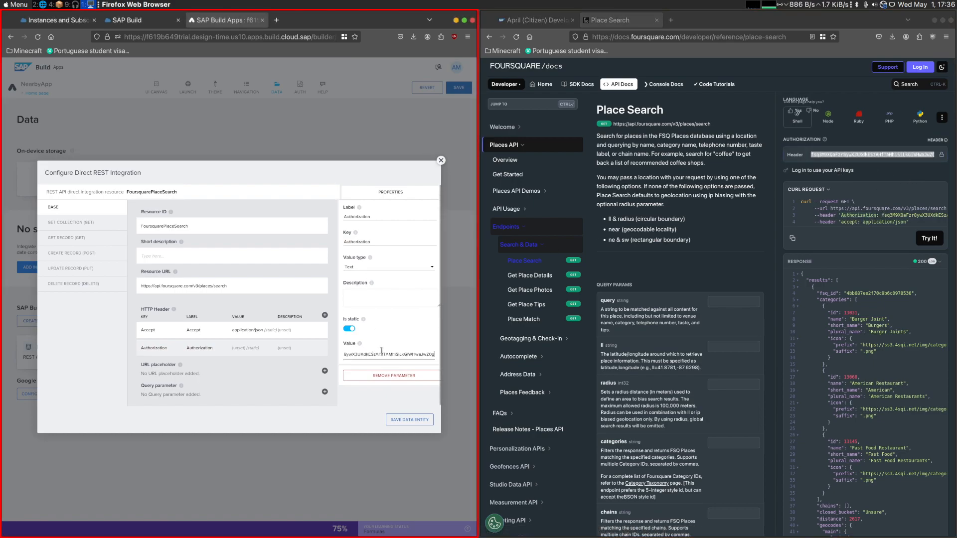
- Add four query parameters to the GET COLLECTION method, as the challenge post requires
click(87, 217)
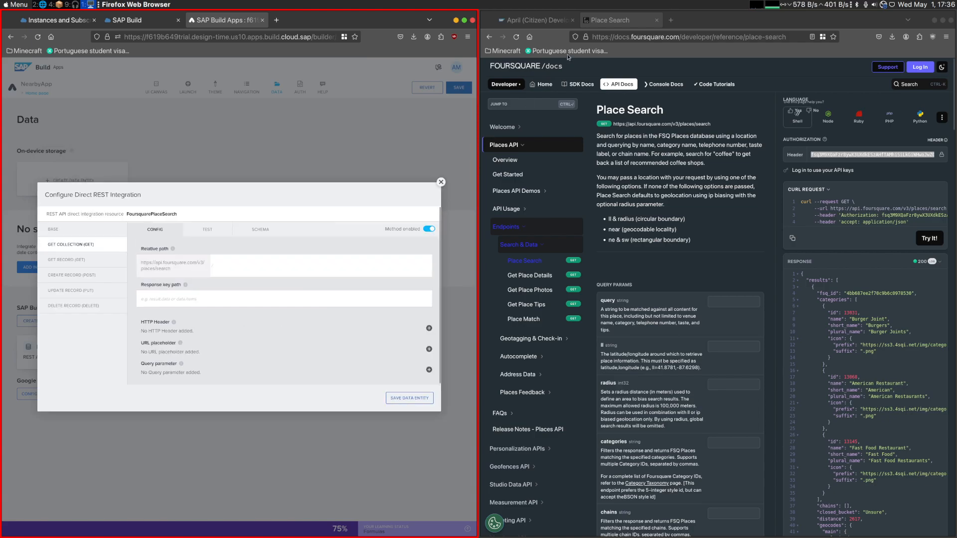
click(539, 22)
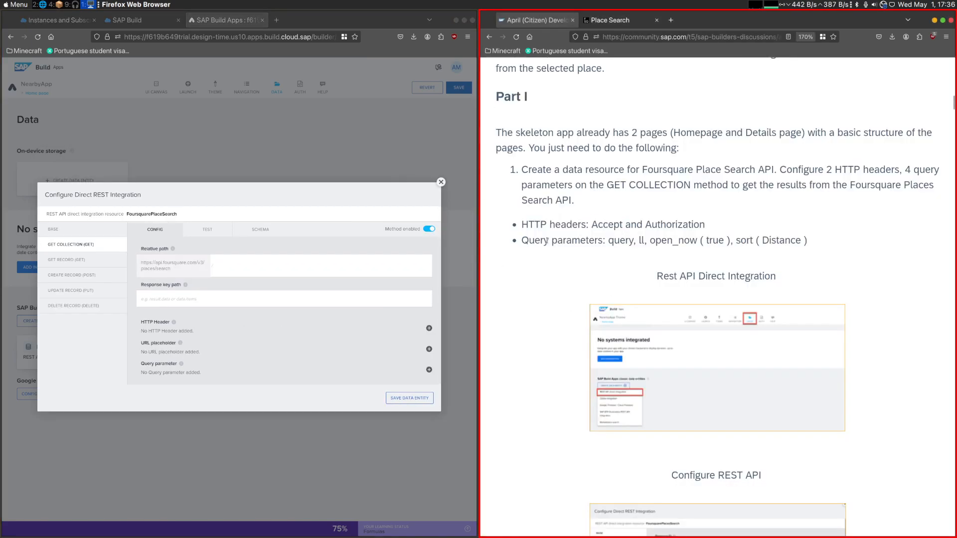
drag(628, 185, 676, 185)
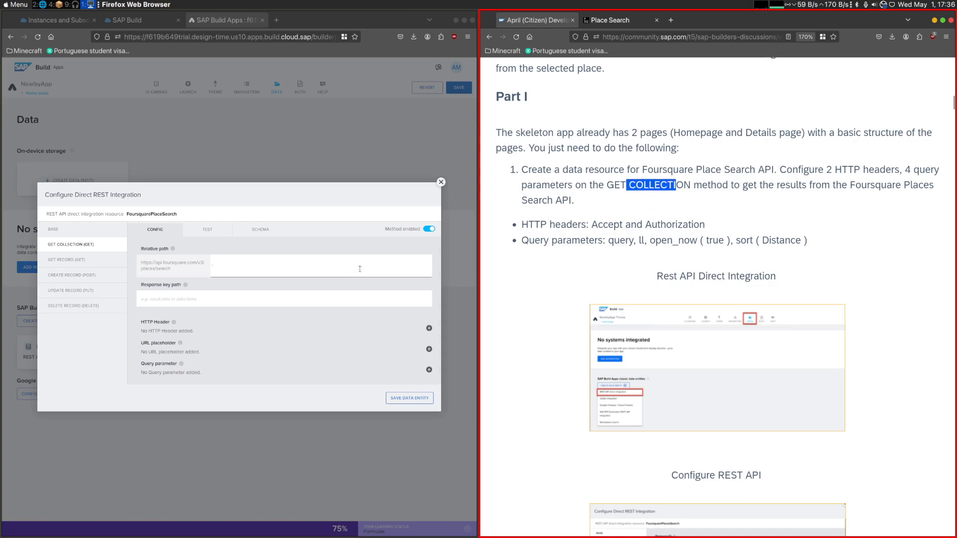
click(196, 292)
double_click(611, 240)
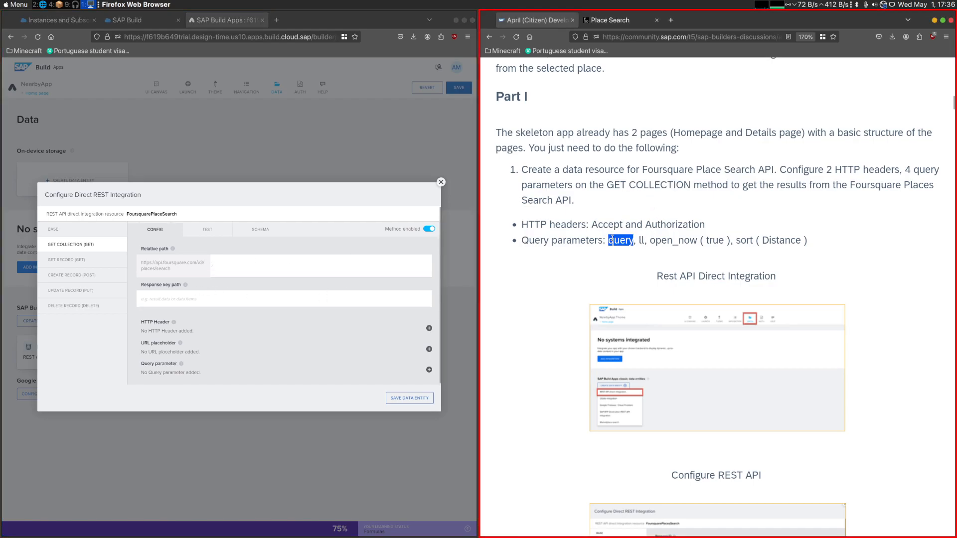
click(428, 369)
click(325, 350)
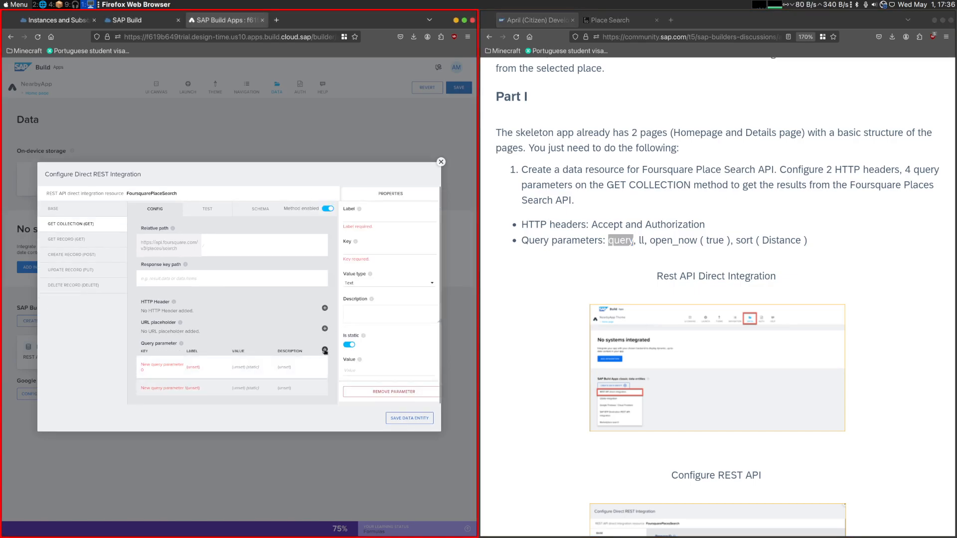
click(325, 349)
click(325, 338)
- Set both the label and the key of the first query parameter to query
double_click(620, 240)
middle_click(378, 196)
middle_click(373, 219)
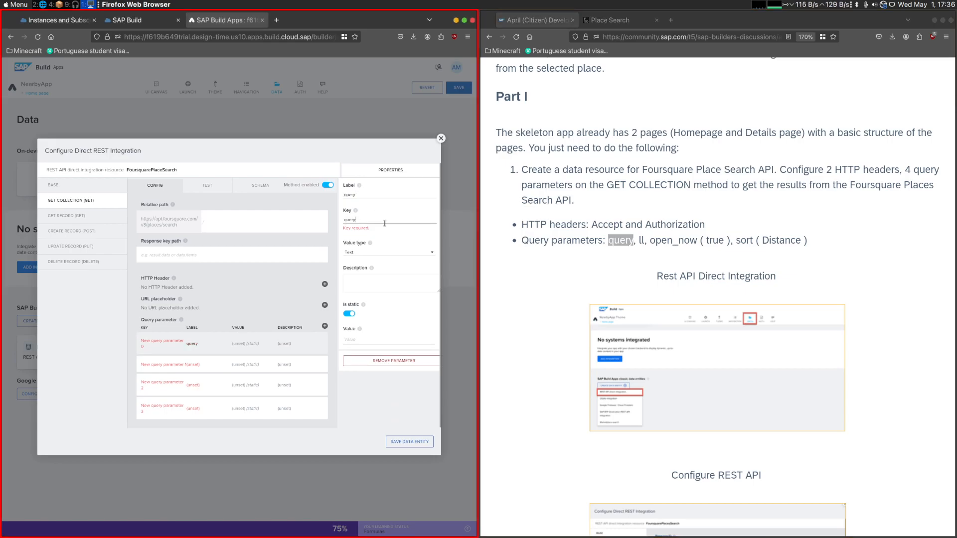
- Make the query parameter non-static, following the note in the challenge post
scroll(581, 295, down, 7)
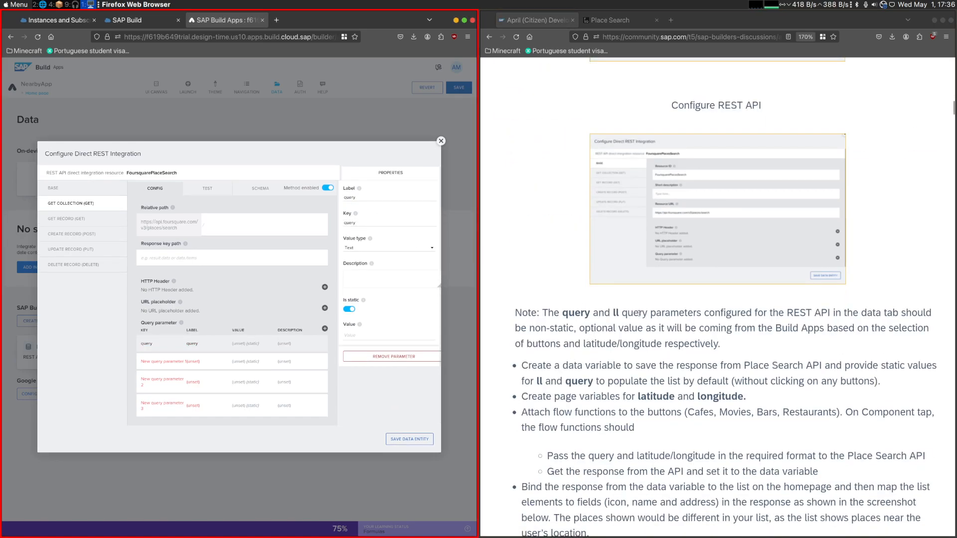
click(615, 312)
drag(619, 313, 599, 313)
click(617, 314)
drag(892, 340, 870, 341)
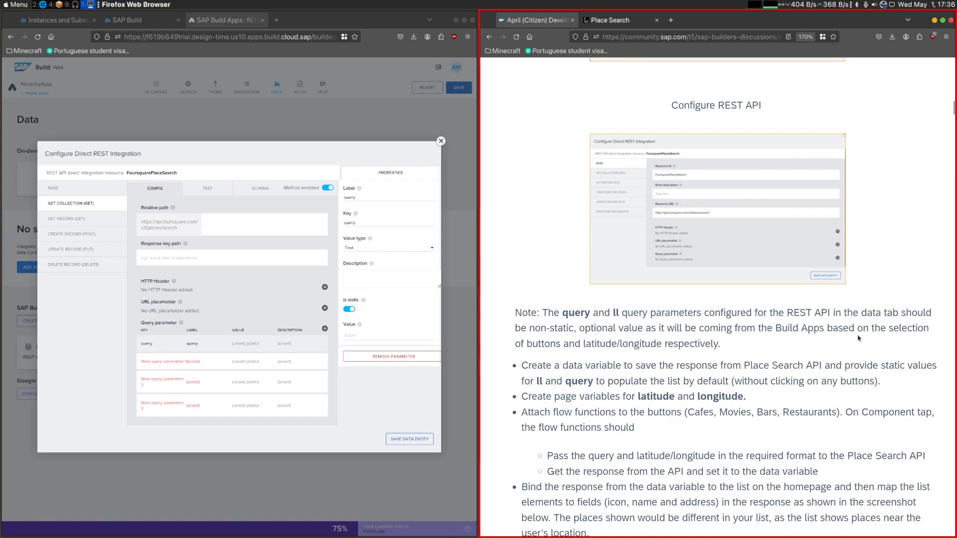
drag(543, 330, 530, 329)
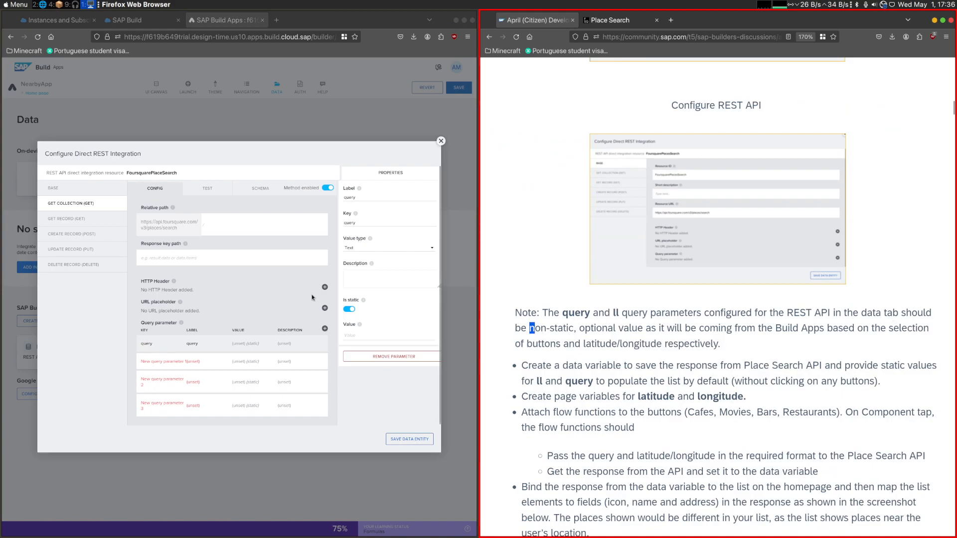
click(349, 310)
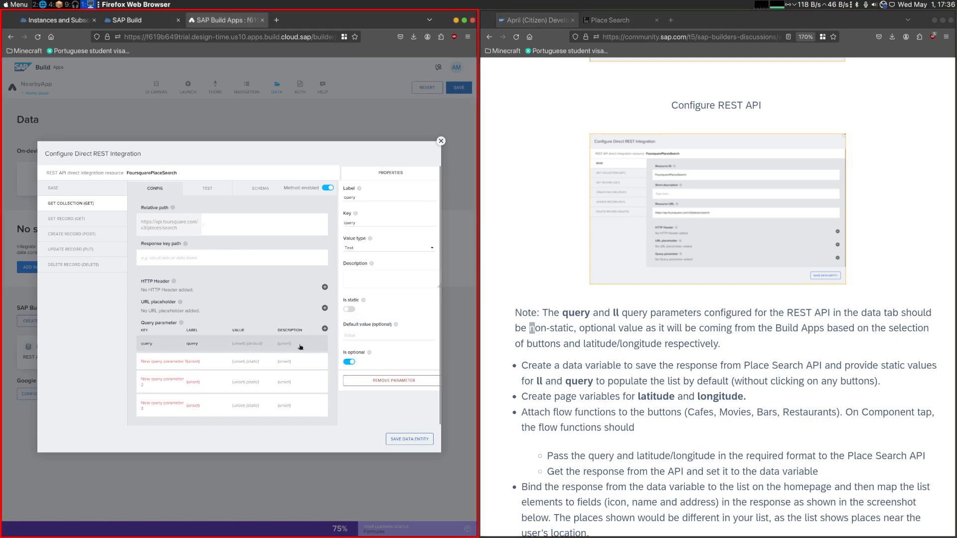
- Set the second query parameter's label and key to ll and make it non-static
click(214, 359)
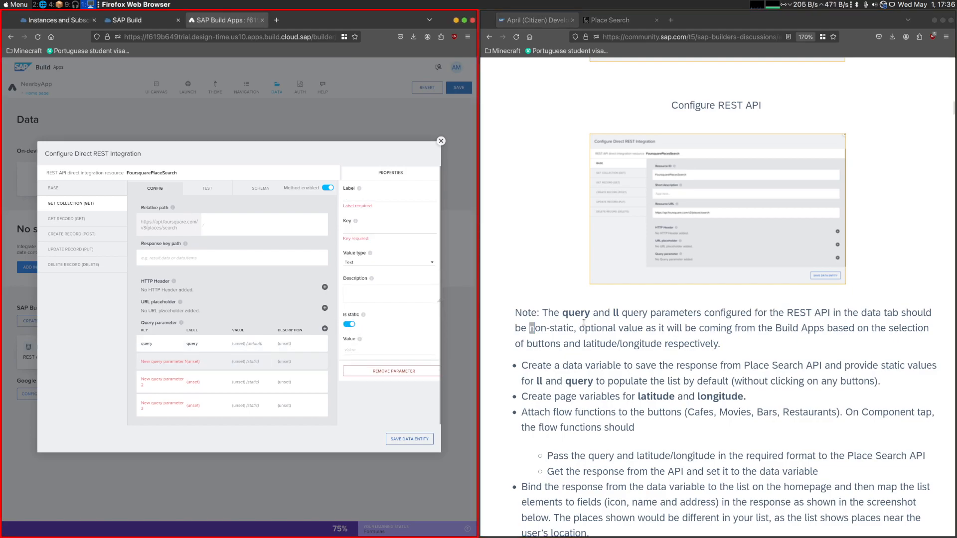
double_click(616, 313)
click(361, 200)
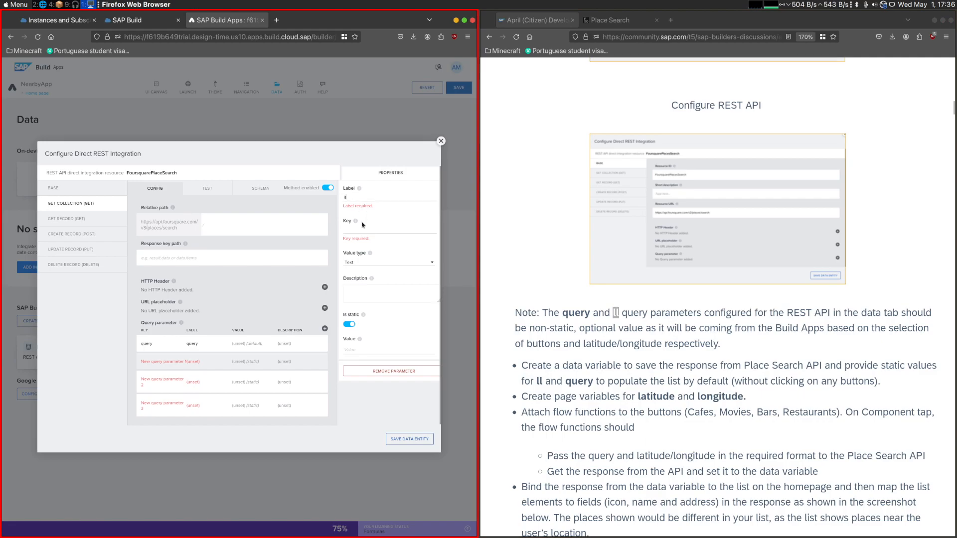
click(349, 309)
- Set the third query parameter's label and key to open_now and its static value to true
scroll(574, 298, up, 7)
double_click(673, 240)
key(ctrl+c)
click(367, 197)
key(ctrl+v)
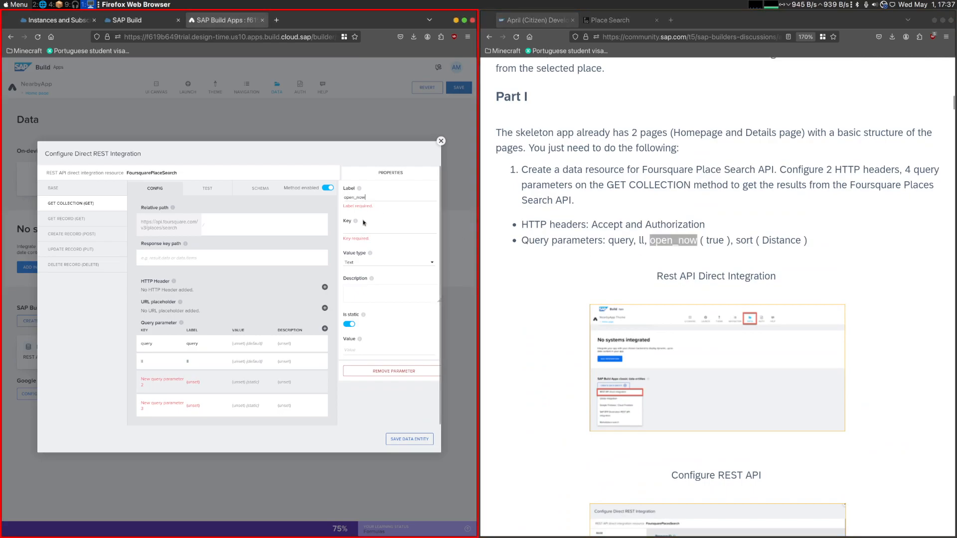
click(364, 224)
key(ctrl+v)
double_click(714, 240)
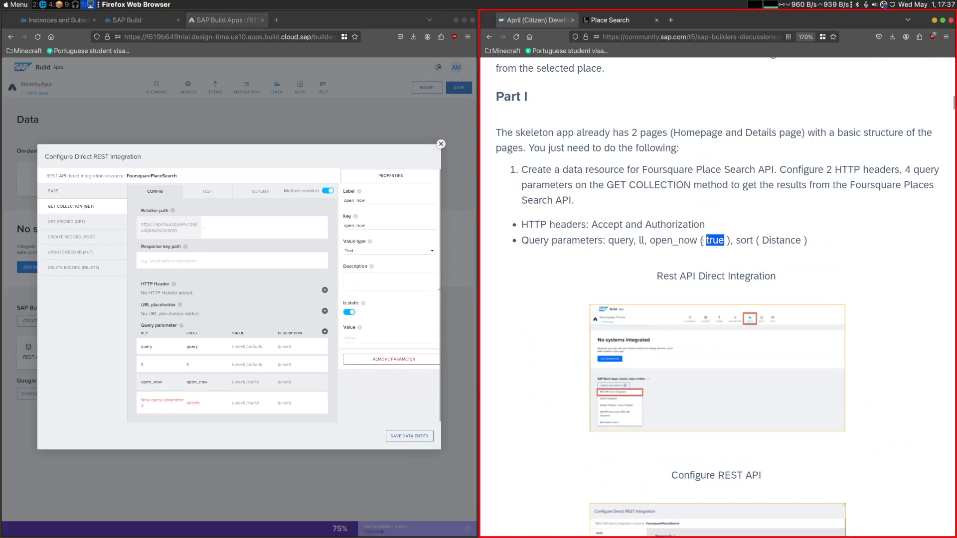
key(ctrl+c)
click(352, 338)
key(ctrl+v)
- Set the fourth query parameter's label and key to sort and its static value to Distance
double_click(781, 240)
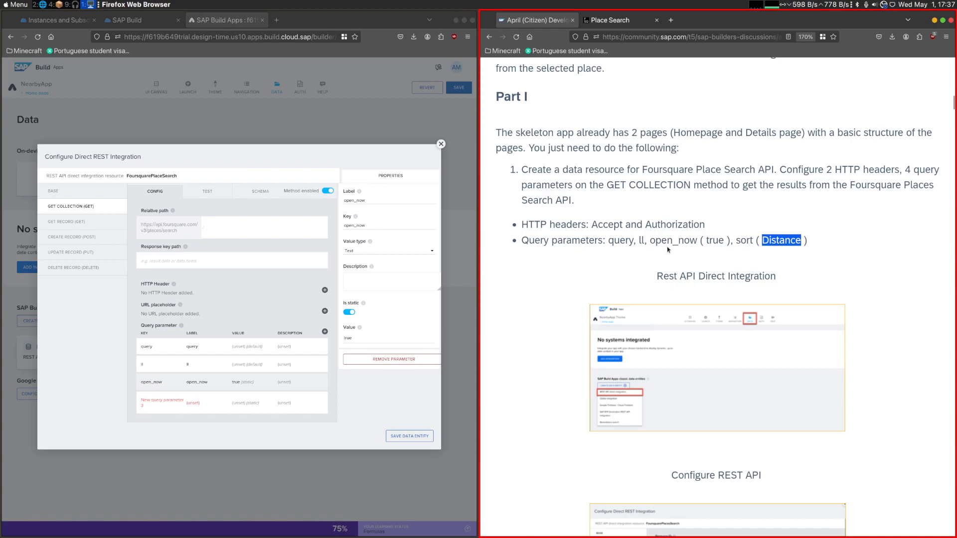
click(224, 403)
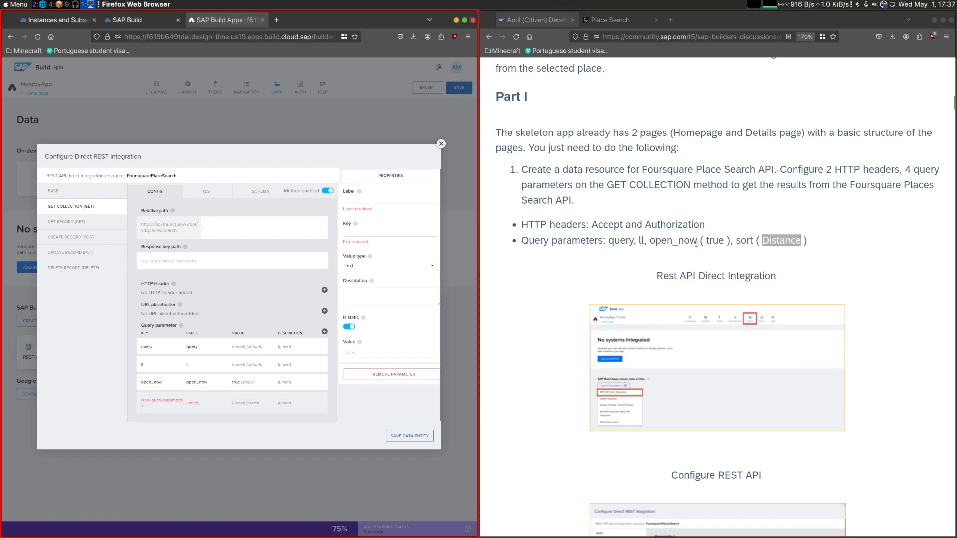
double_click(745, 240)
key(ctrl+c)
click(389, 201)
key(ctrl+v)
click(389, 225)
key(ctrl+v)
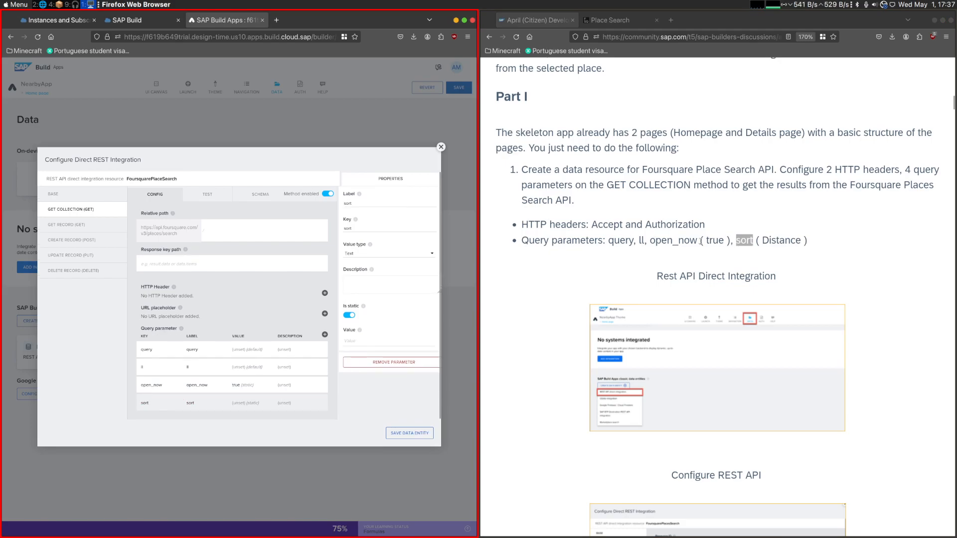
double_click(781, 240)
click(368, 337)
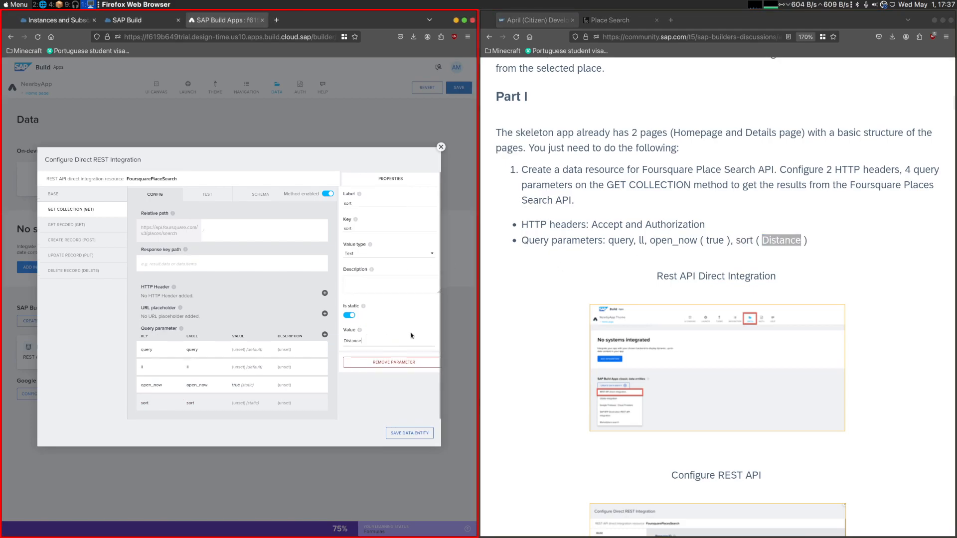
- Try Cafes as the query in the Place Search reference and examine how it is passed in the curl request URL
click(610, 20)
click(737, 259)
text(Cafes)
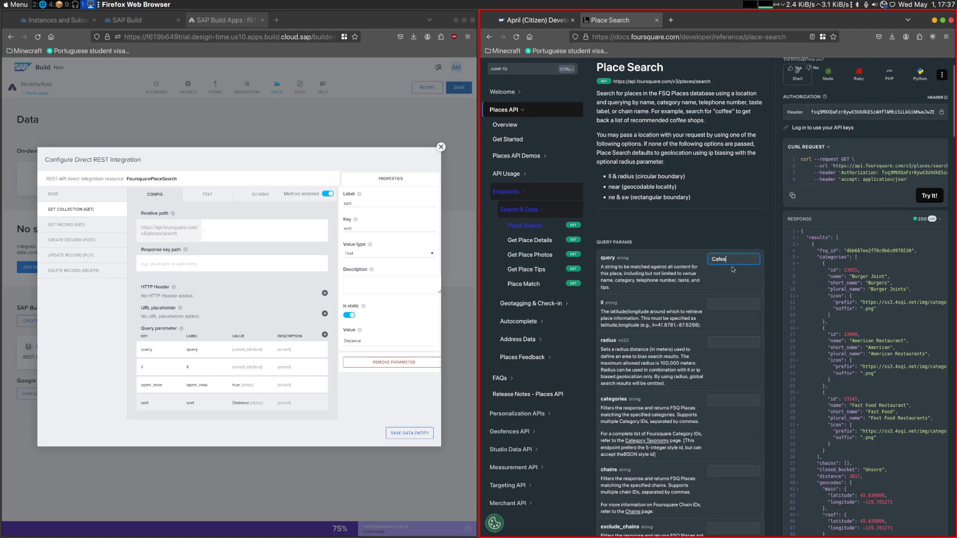
click(871, 165)
scroll(887, 167, right, 3)
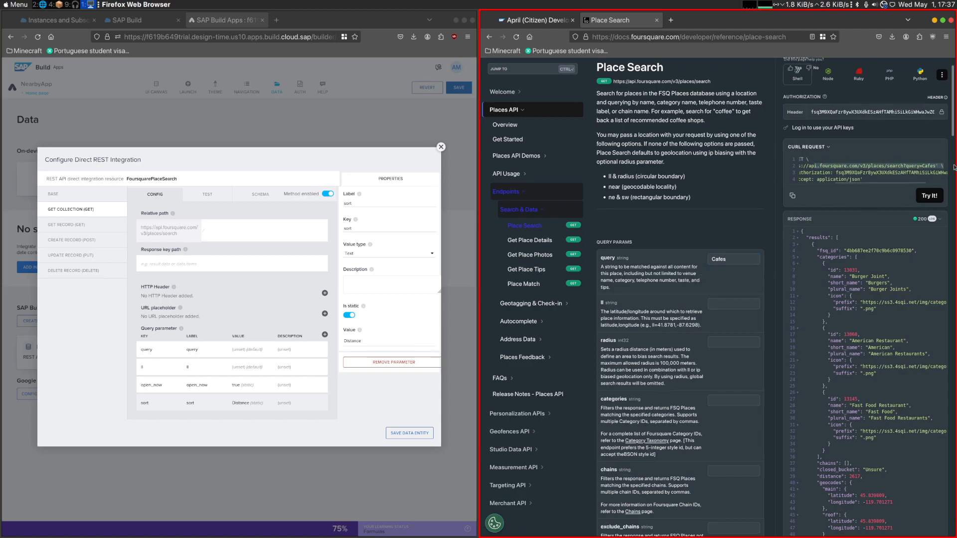
drag(906, 166, 933, 165)
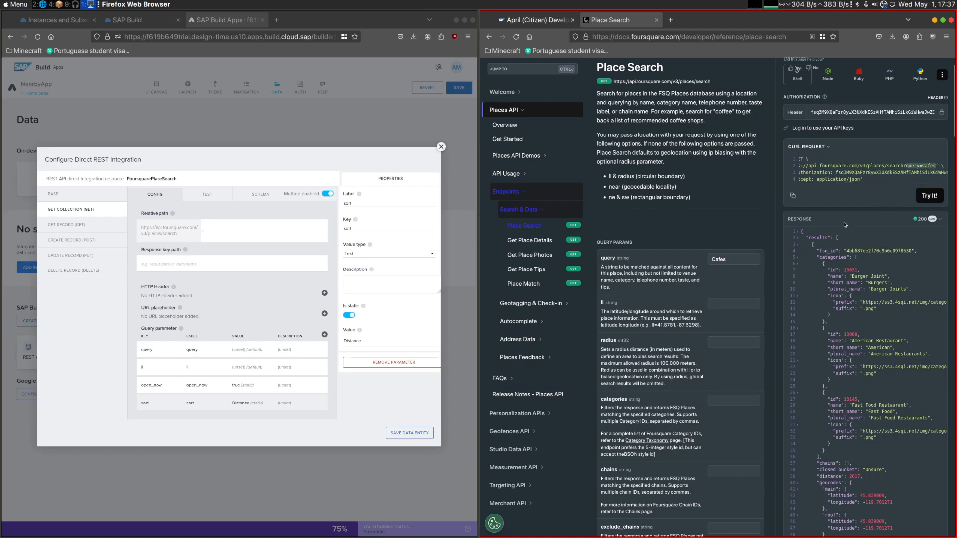
- Enter the example coordinates 41.8781,-87.6298 for ll in the Place Search reference and examine the resulting curl request URL
drag(701, 326, 654, 325)
click(715, 307)
key(ctrl+v)
key(Delete)
key(End)
key(BackSpace)
drag(867, 162, 947, 166)
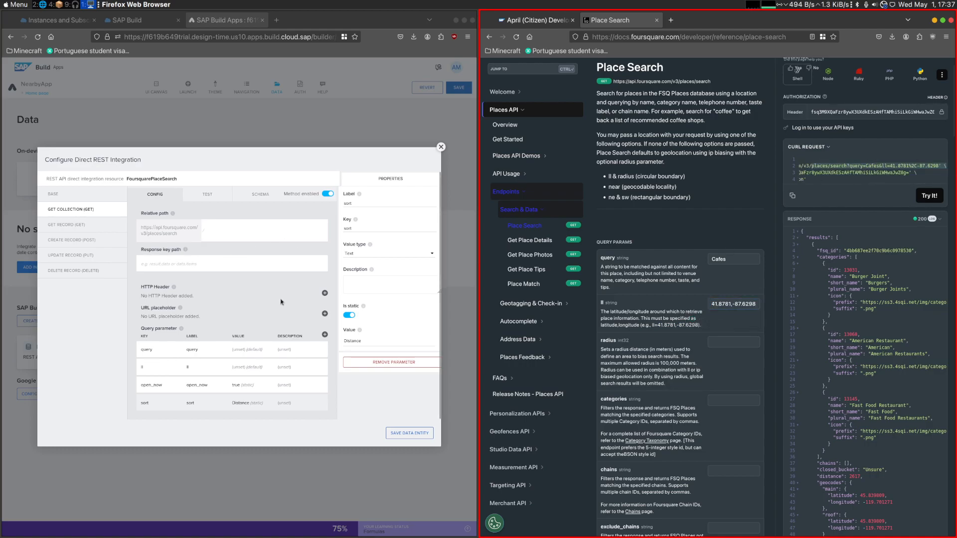
- Save the FoursquarePlaceSearch data entity and run a test of its GET COLLECTION method
click(401, 433)
click(274, 360)
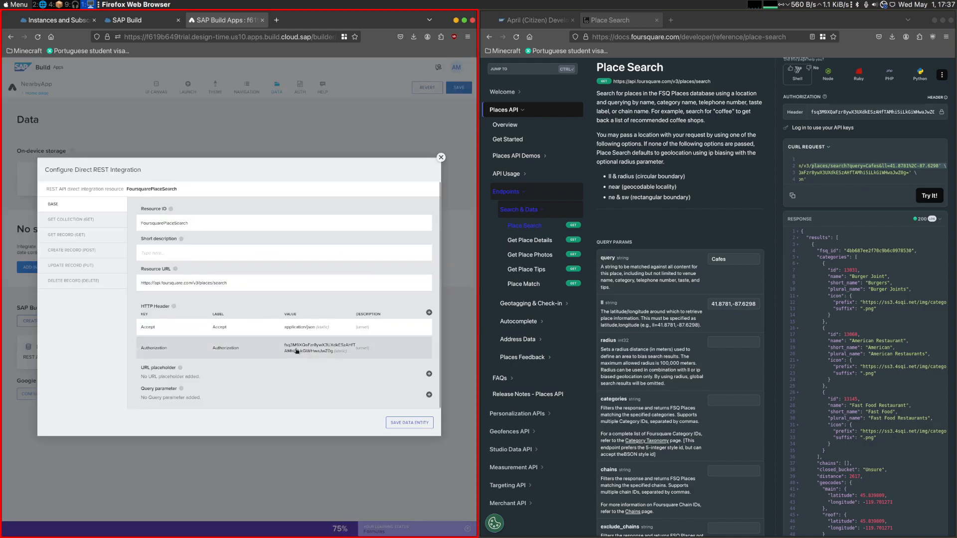
click(94, 225)
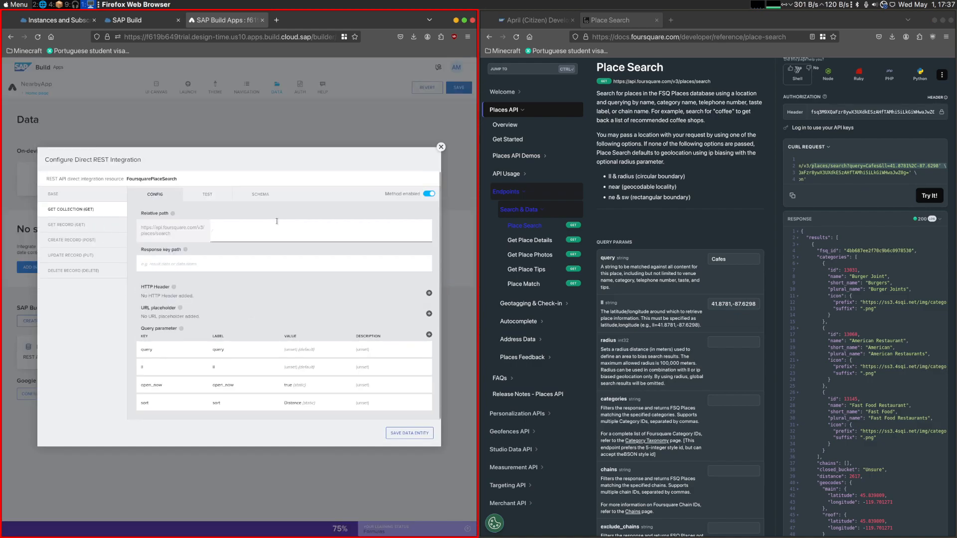
click(220, 198)
click(411, 277)
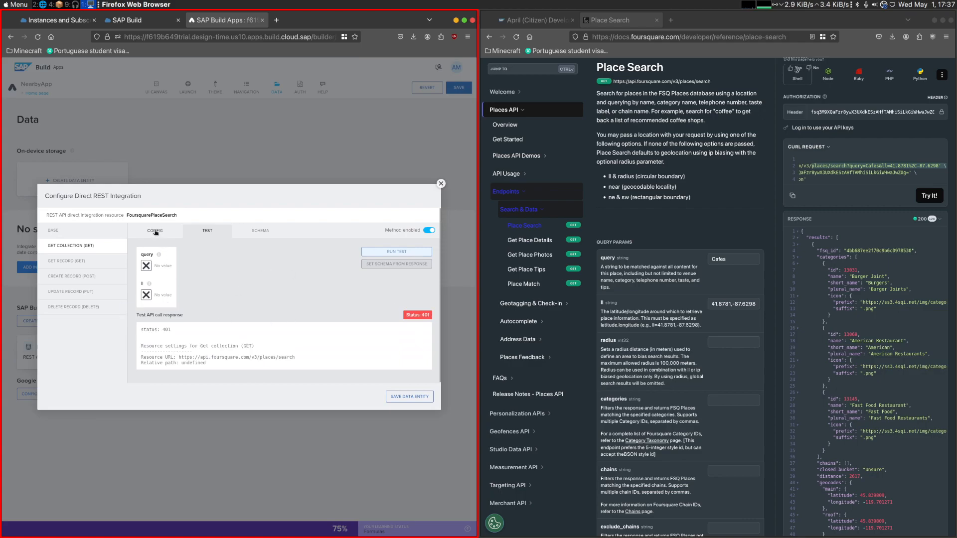
- Review the base resource URL and headers, the GET COLLECTION query parameters and the test response for configuration errors
click(84, 235)
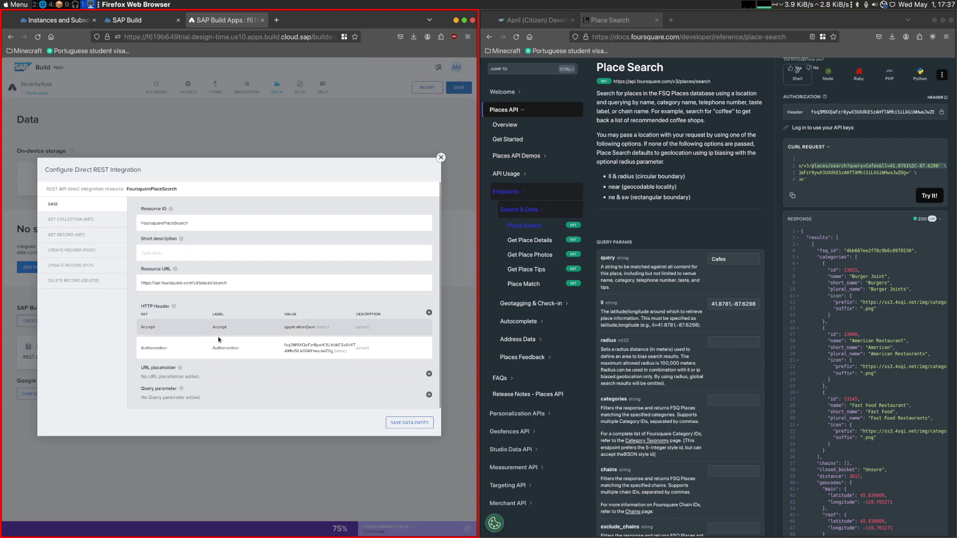
triple_click(203, 284)
click(93, 226)
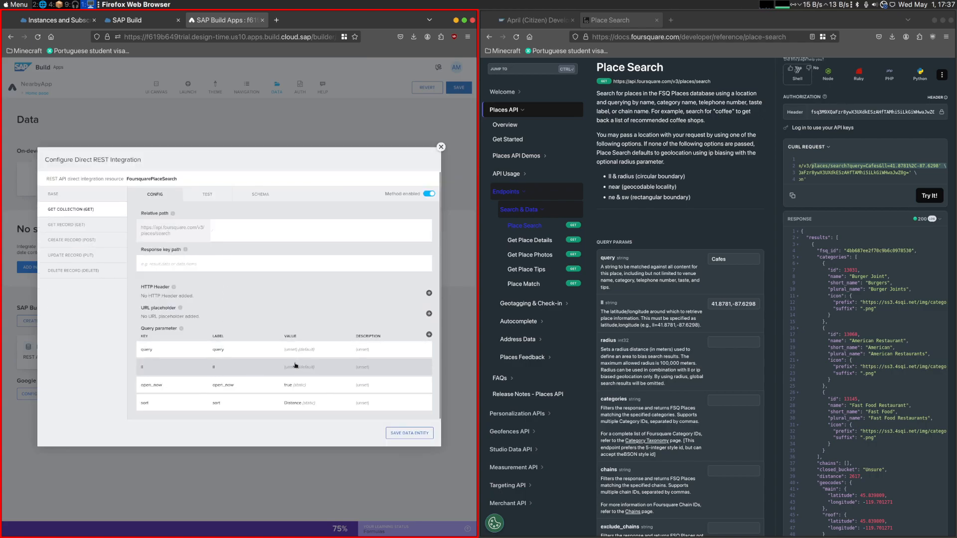
click(207, 194)
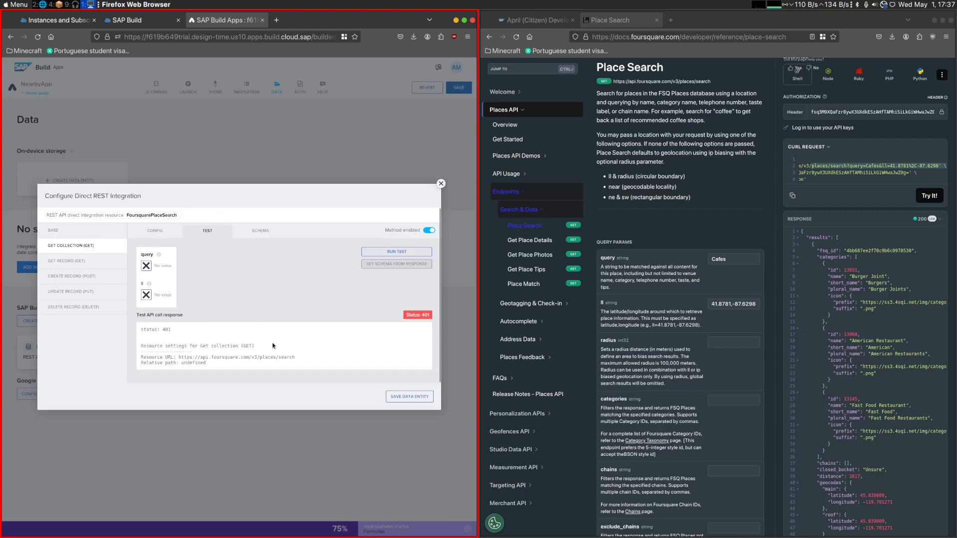
click(99, 241)
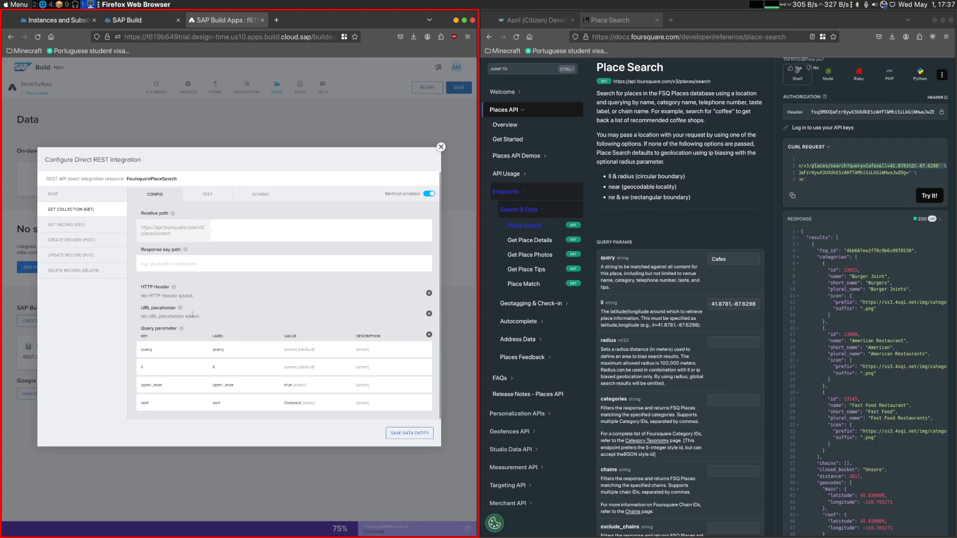
- Open the Authorization header in the base configuration and check the end of its value
click(83, 195)
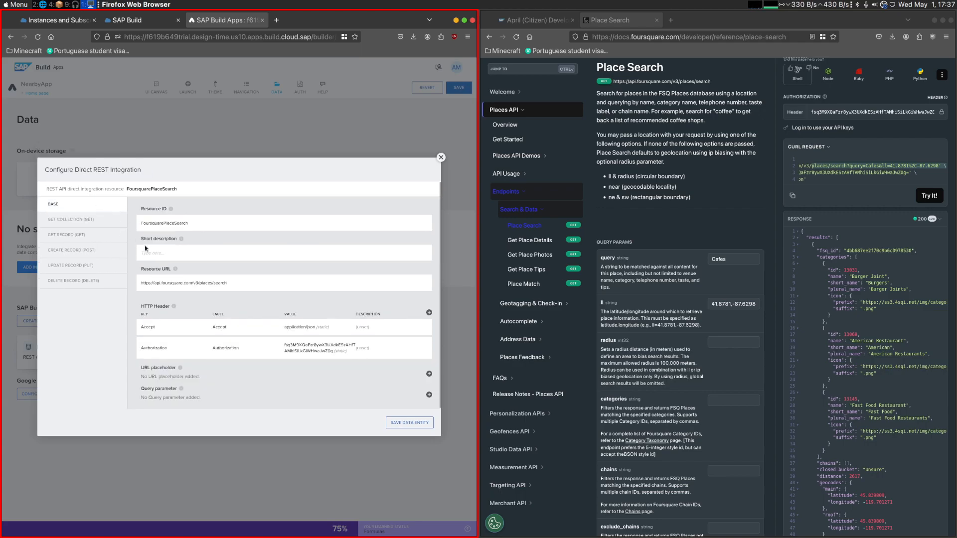
click(267, 360)
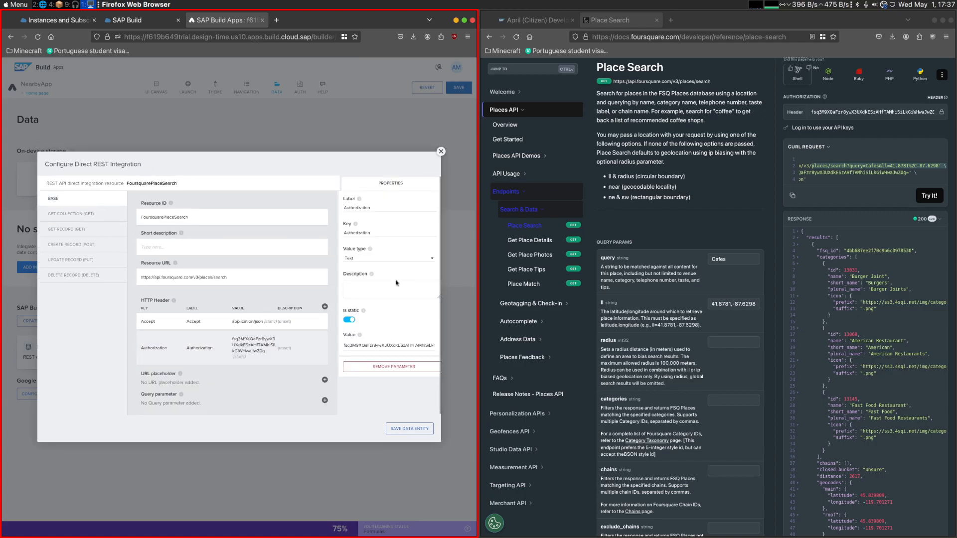
drag(402, 345, 434, 346)
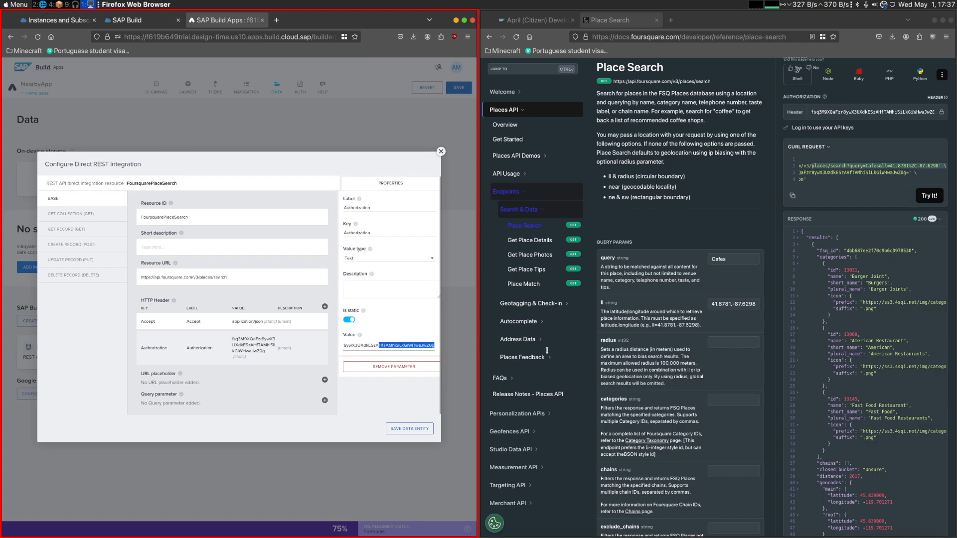
- Try to replace the Authorization header's value with the API key copied from the Place Search authorization field
click(908, 111)
key(ctrl+a)
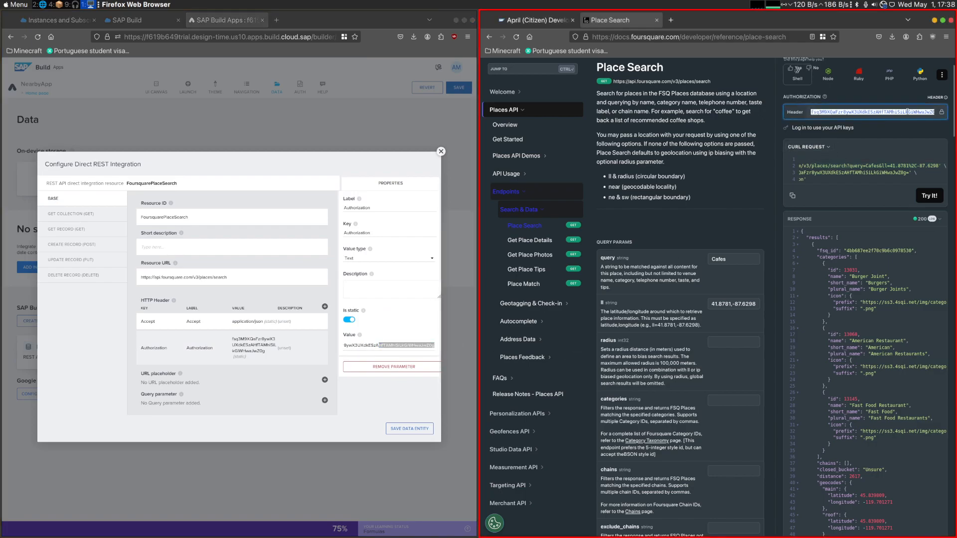
click(384, 344)
key(ctrl+a)
key(ctrl+v)
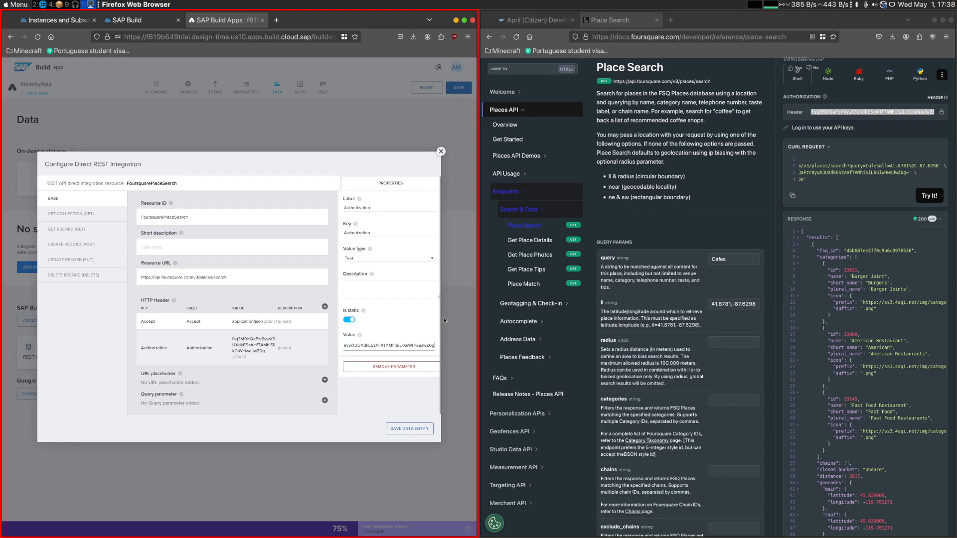
drag(379, 345, 538, 342)
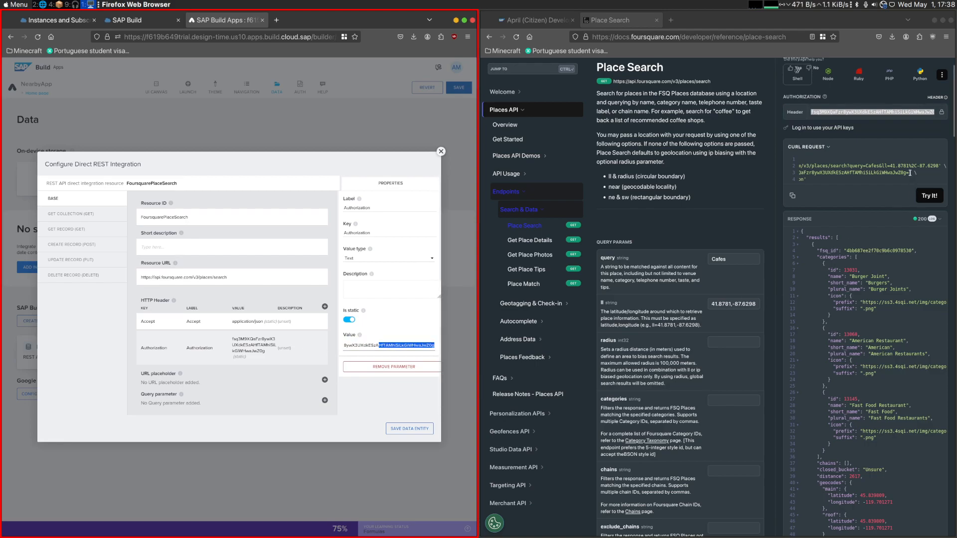
- Replace the Authorization header's value with the complete API key from the curl request and save the data entity
click(886, 113)
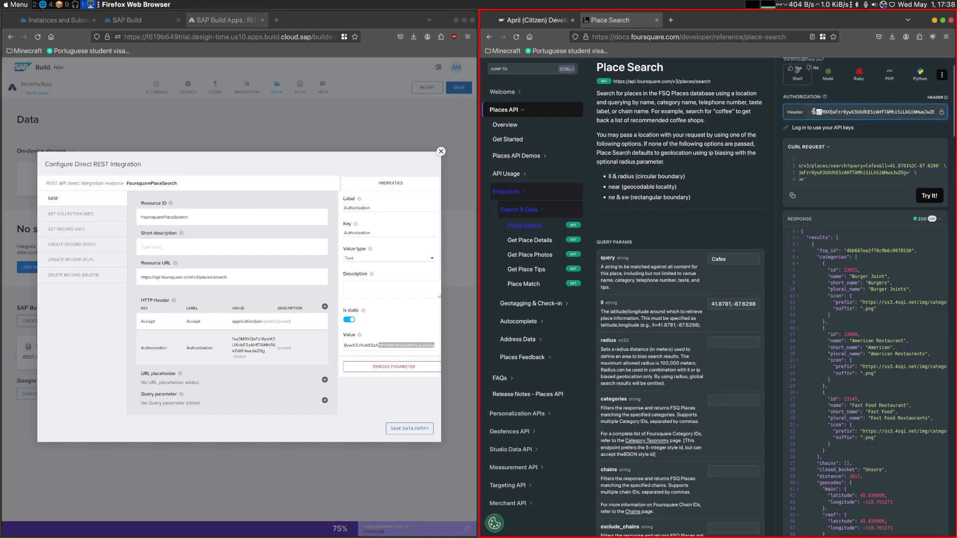
key(shift+End)
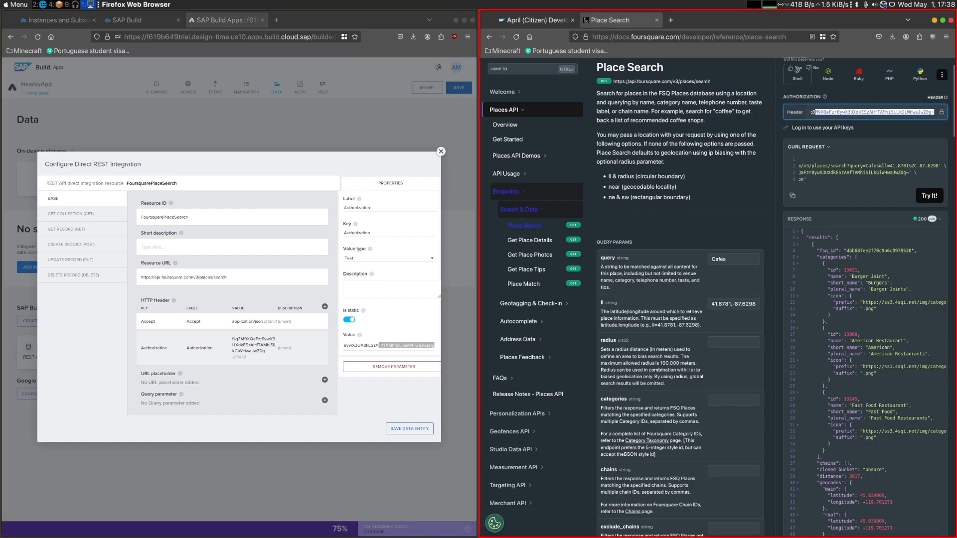
click(908, 170)
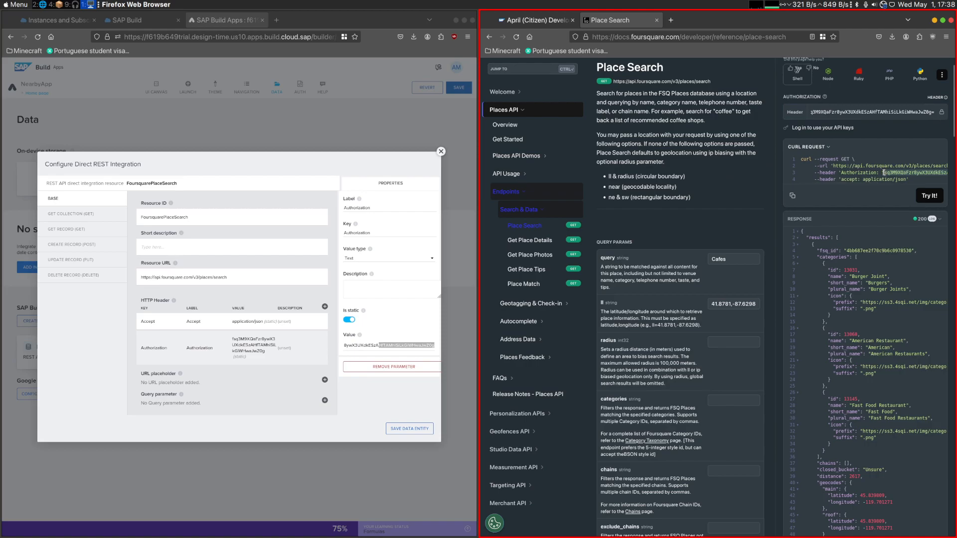
click(390, 414)
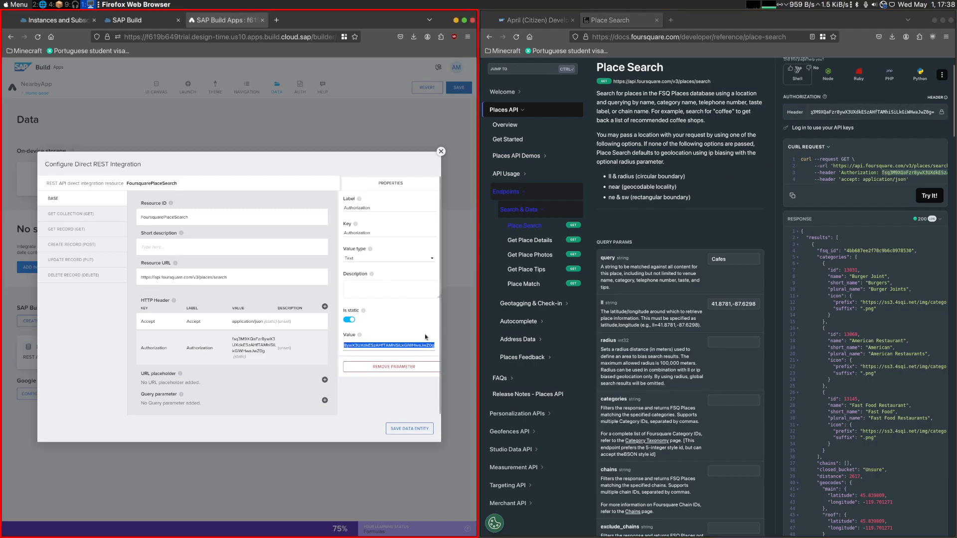
click(410, 429)
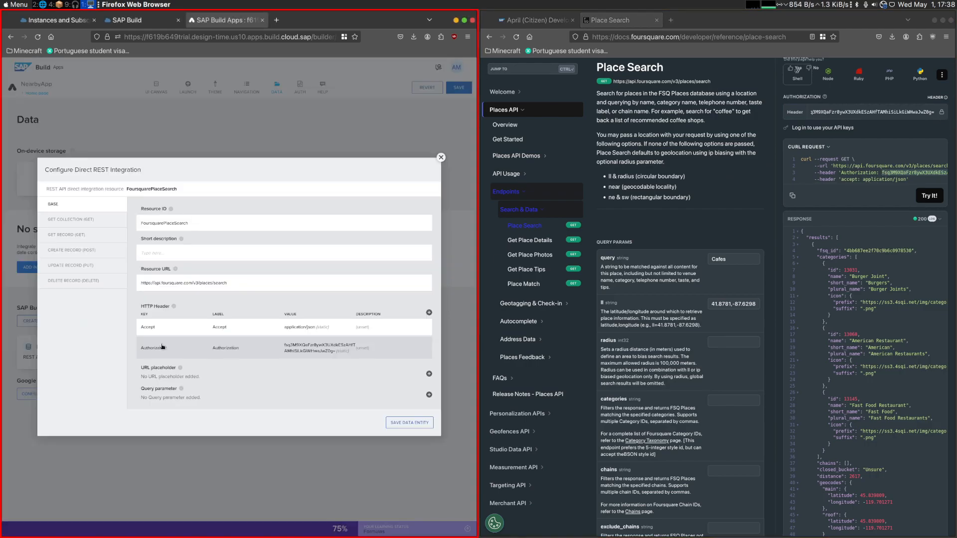
- Test the GET COLLECTION method without parameter values and again with the static text Cafes as query
click(208, 194)
click(414, 271)
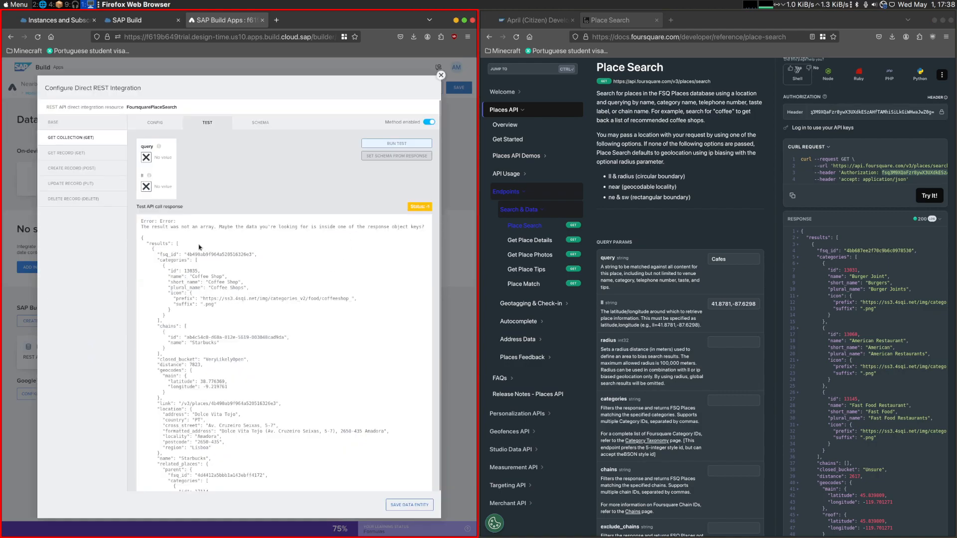
click(154, 161)
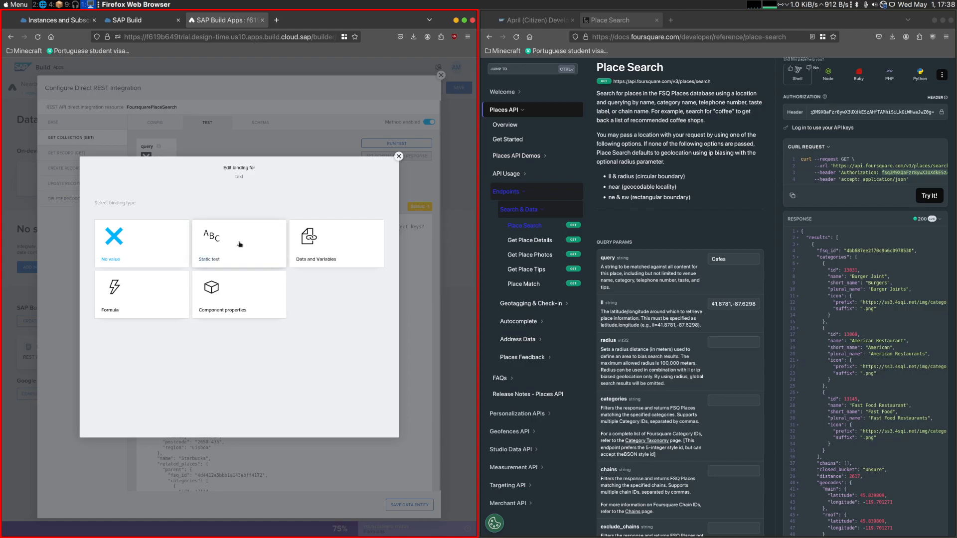
click(237, 244)
click(186, 158)
text(Cafes)
click(369, 144)
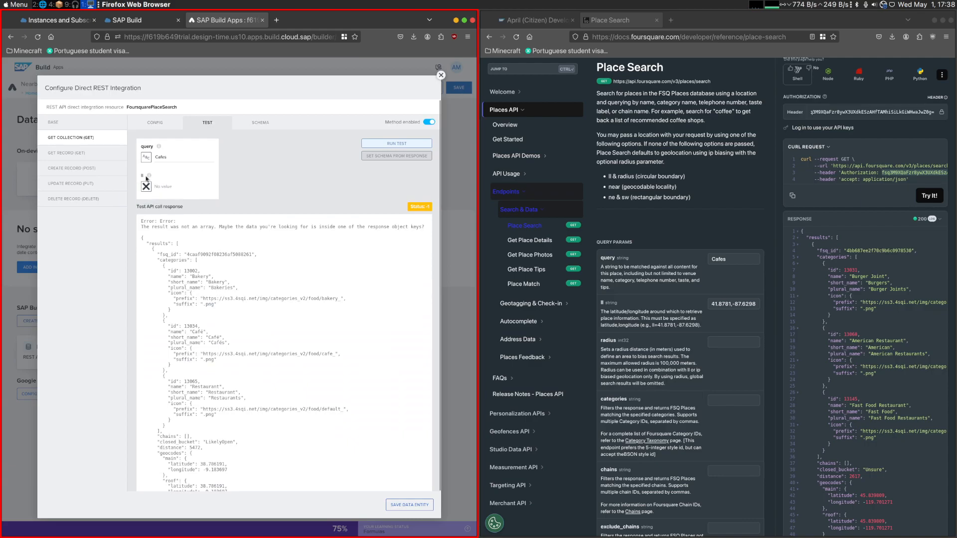
- Set the ll test value to the static text 41.8781,-87.6298 from the Place Search reference and run the test
click(146, 186)
click(747, 303)
key(ctrl+a)
key(ctrl+c)
click(223, 256)
click(185, 187)
key(ctrl+v)
click(376, 144)
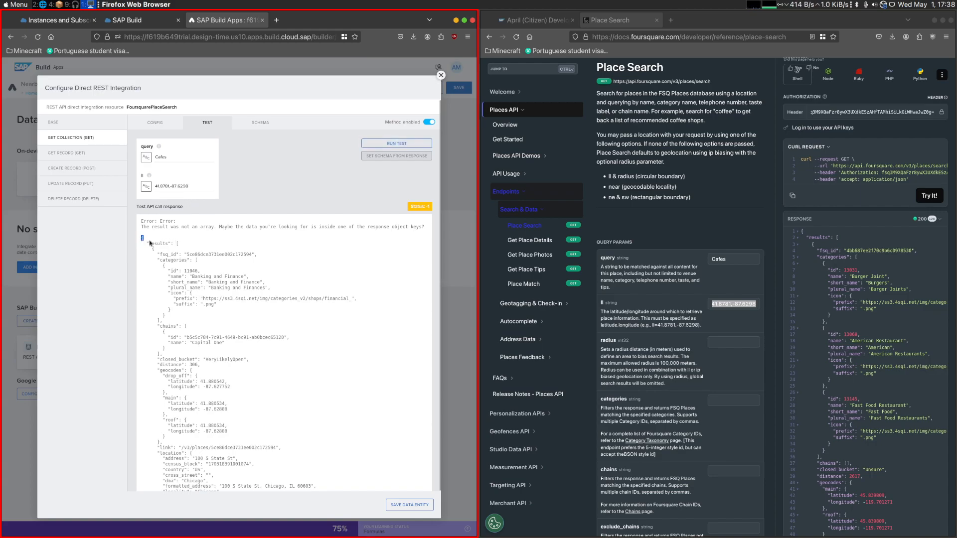
- Set the GET COLLECTION response key path to results, taken from the test response, and rerun the test
drag(166, 243, 182, 282)
click(177, 248)
click(162, 252)
double_click(158, 243)
key(ctrl+c)
click(151, 126)
click(202, 261)
key(ctrl+v)
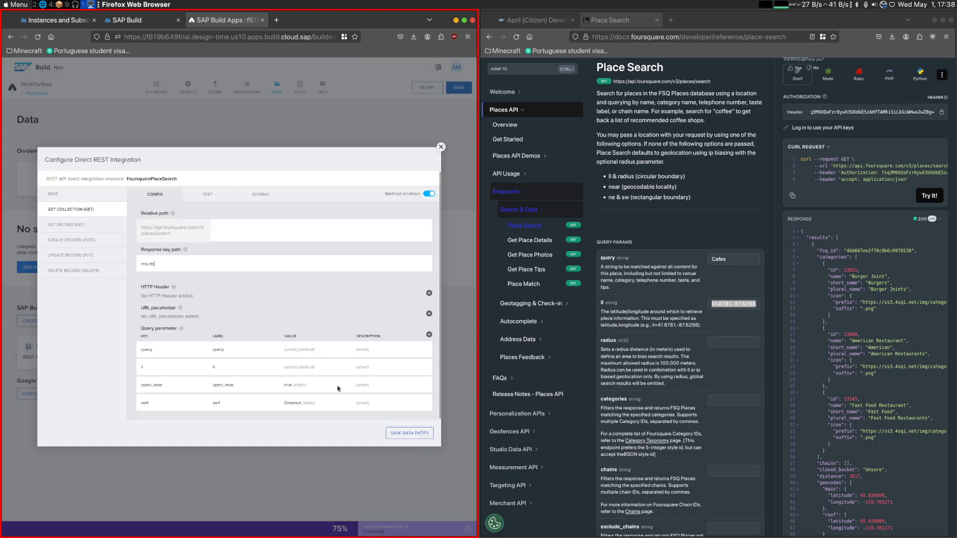
click(207, 194)
click(392, 149)
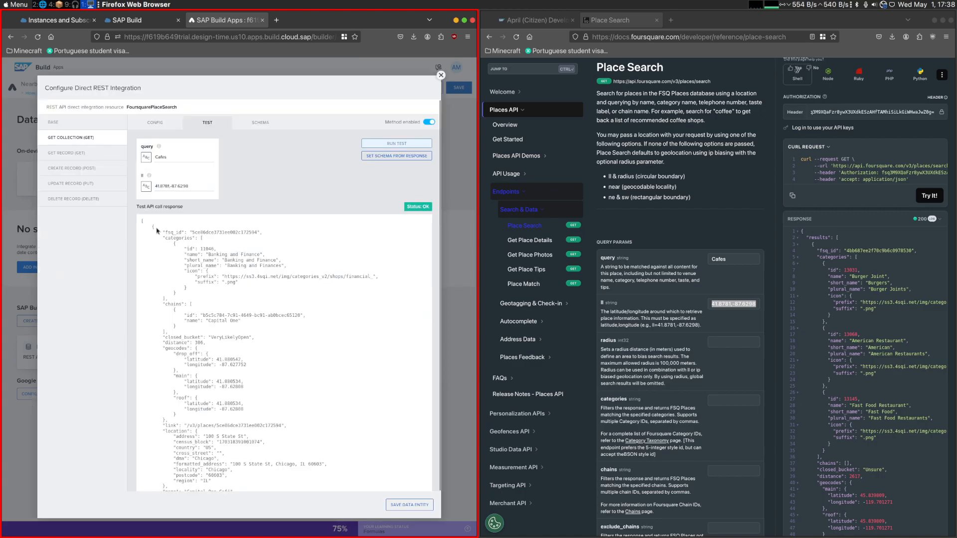
- Open the GET COLLECTION schema and check the challenge instructions for the response fields the list must map
click(261, 124)
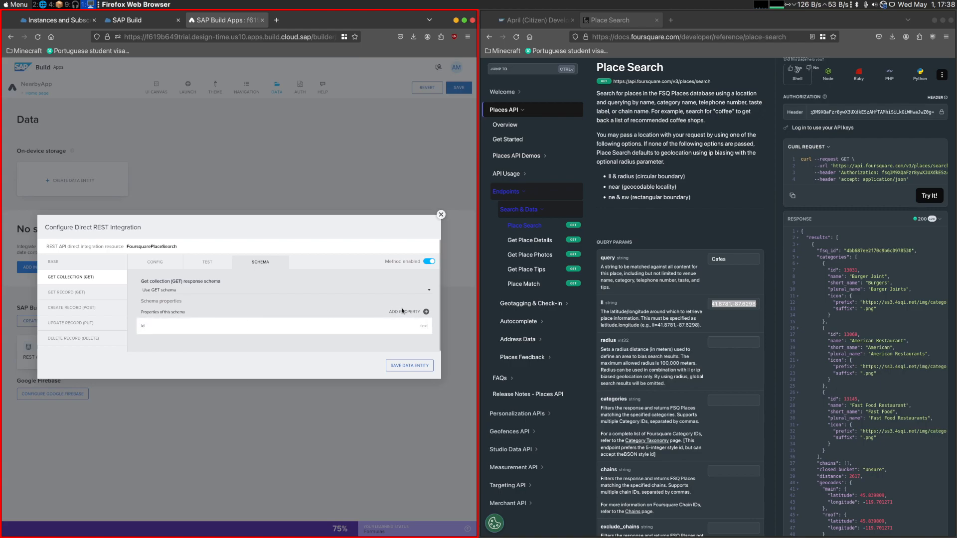
click(508, 19)
scroll(726, 285, down, 10)
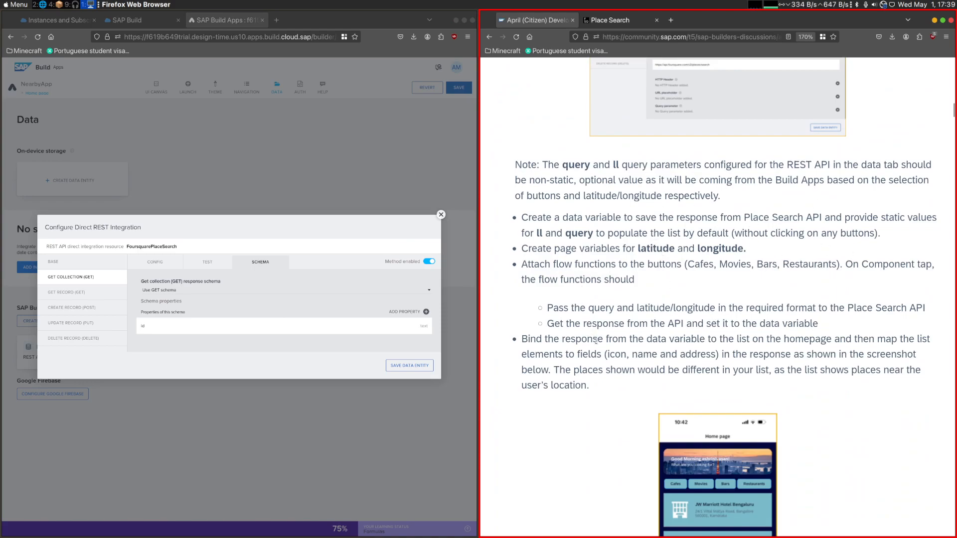
double_click(700, 354)
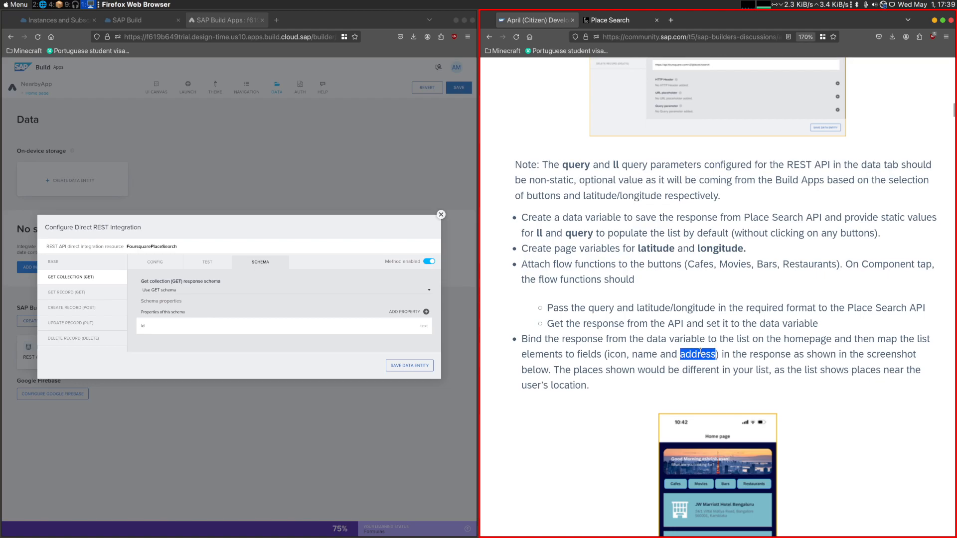
click(618, 20)
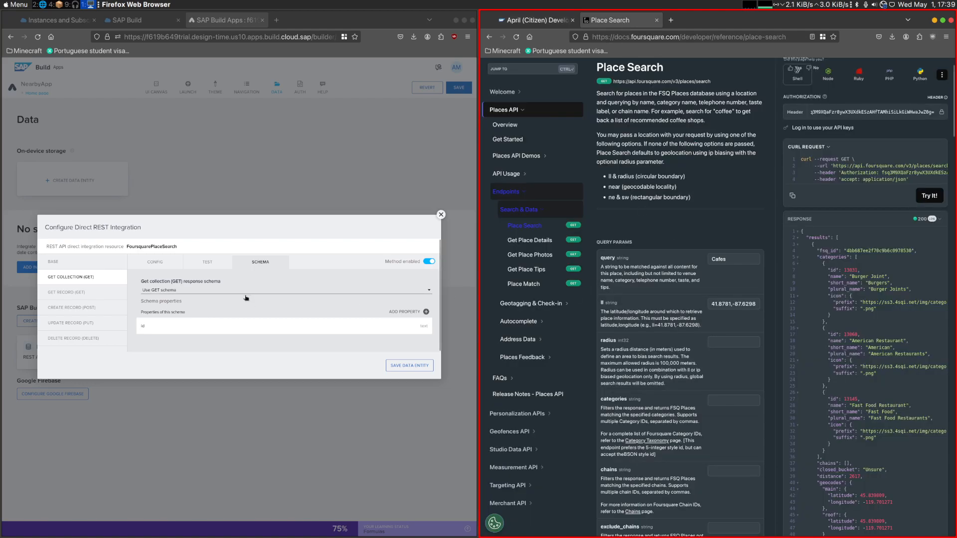
- Set the key and title of the schema's id property to fsq_id, copied from the Place Search response
click(349, 327)
double_click(828, 250)
key(ctrl+c)
double_click(365, 228)
key(ctrl+v)
double_click(357, 255)
key(ctrl+v)
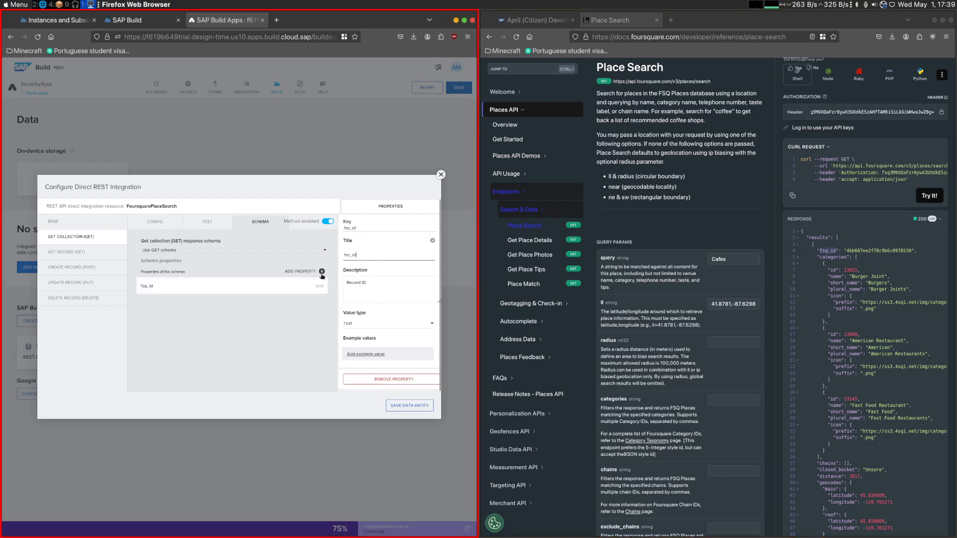
- Add a schema property with the key and title name, taken from the Place Search response
click(322, 272)
click(836, 279)
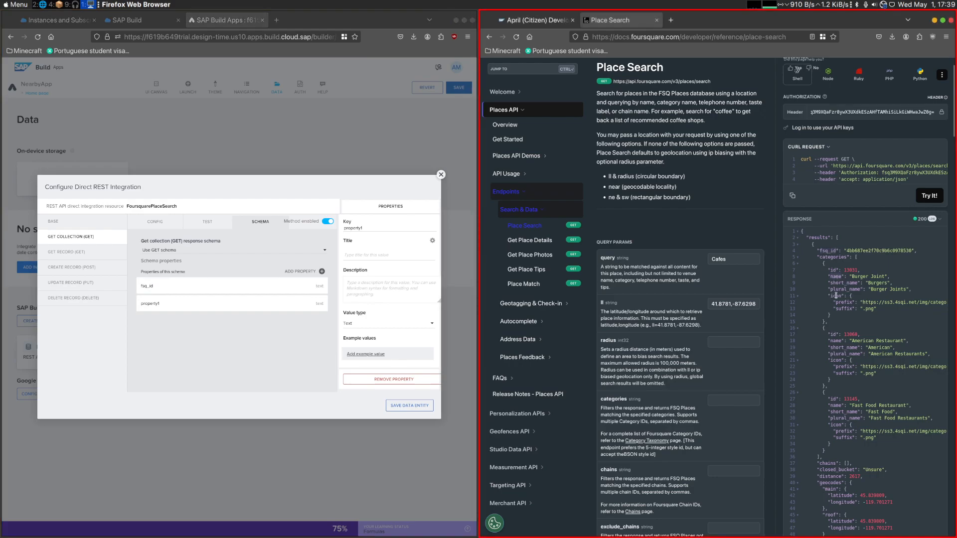
scroll(830, 470, down, 4)
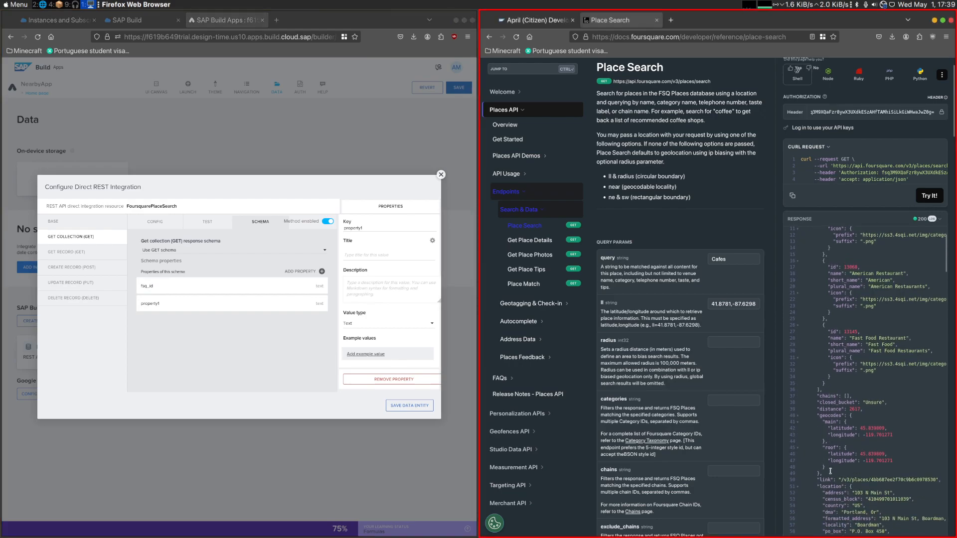
double_click(826, 523)
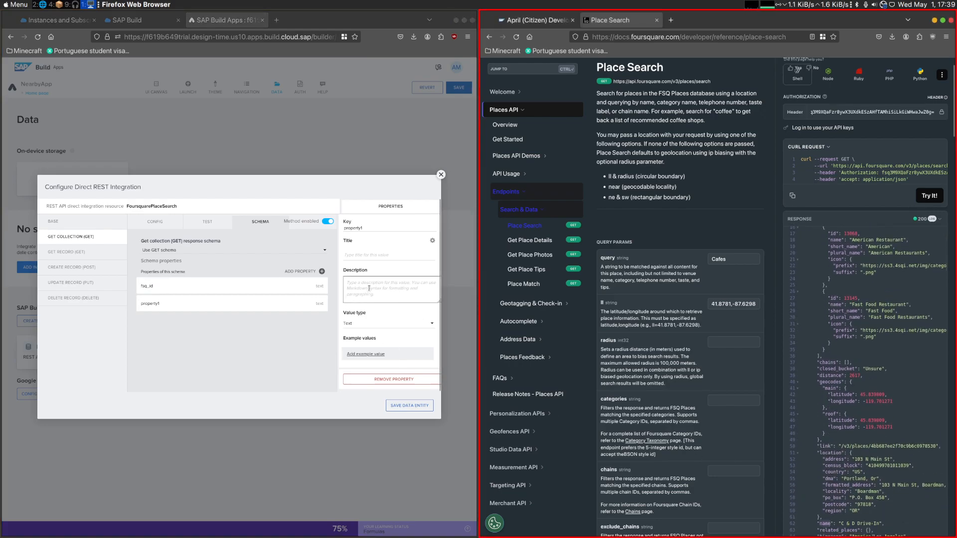
click(256, 304)
double_click(369, 226)
key(ctrl+v)
click(376, 257)
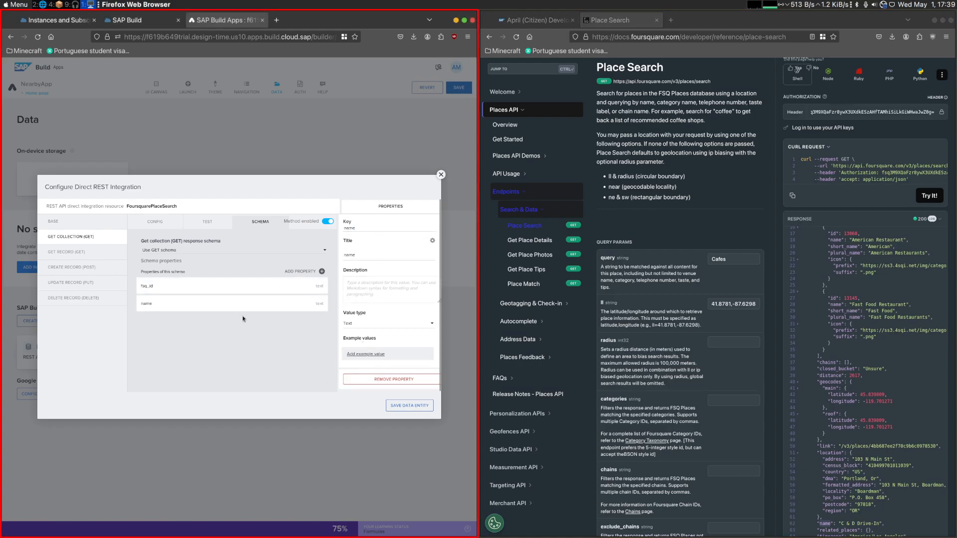
- Add a schema property with the key and title location and set its value type to Object
click(321, 272)
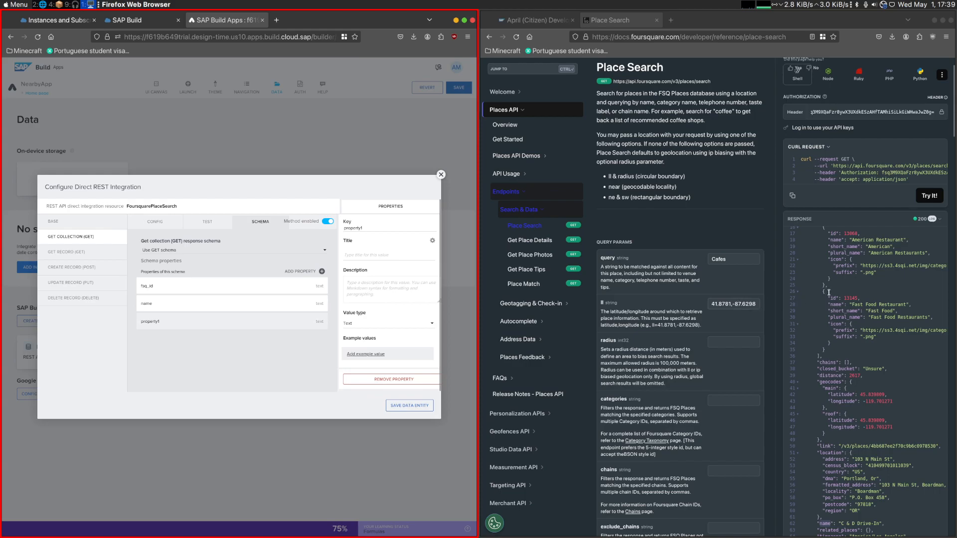
scroll(841, 296, up, 5)
scroll(839, 270, down, 4)
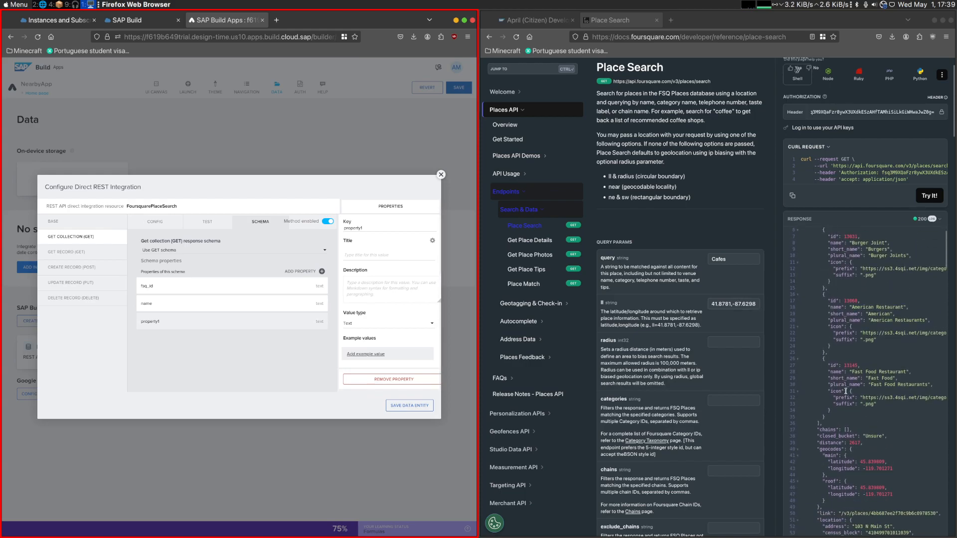
double_click(831, 453)
click(230, 323)
double_click(381, 228)
key(ctrl+v)
click(372, 256)
key(ctrl+v)
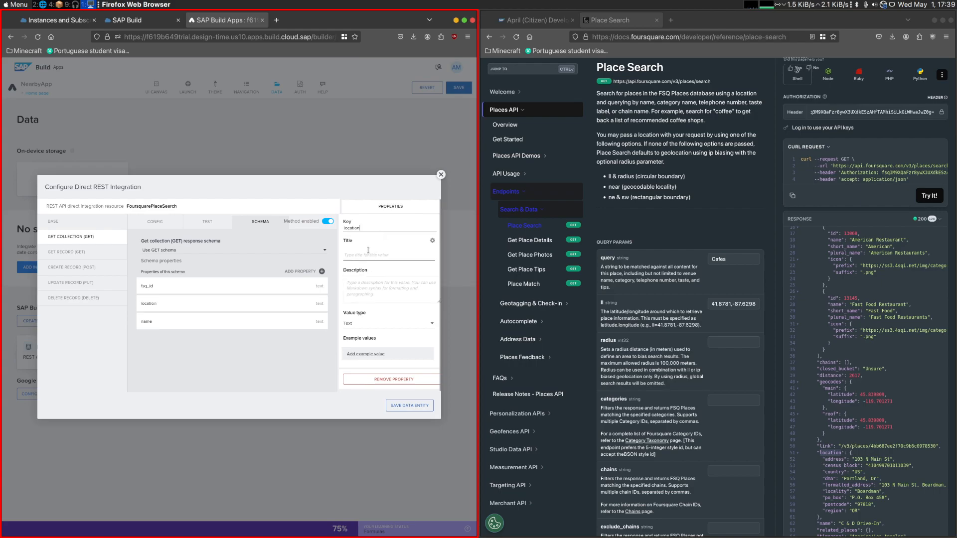
click(382, 324)
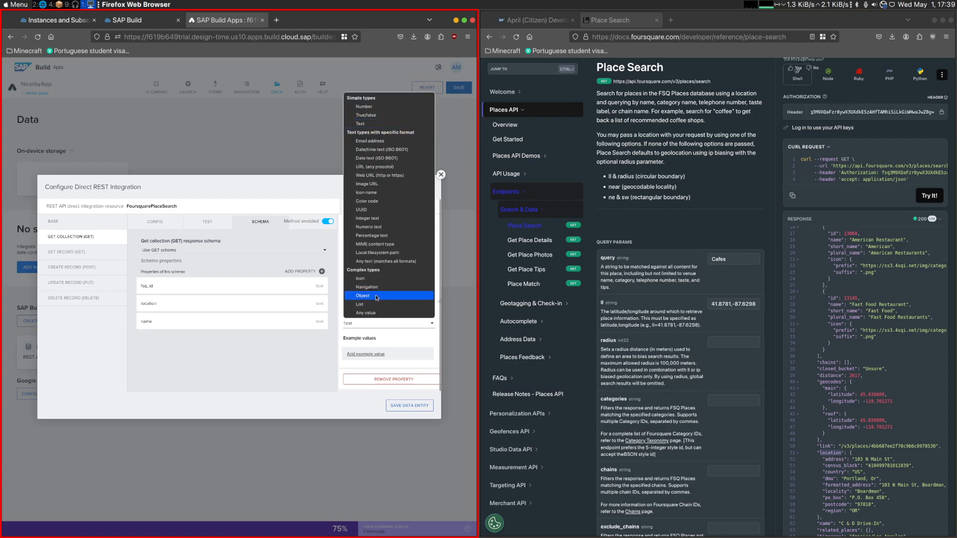
click(383, 290)
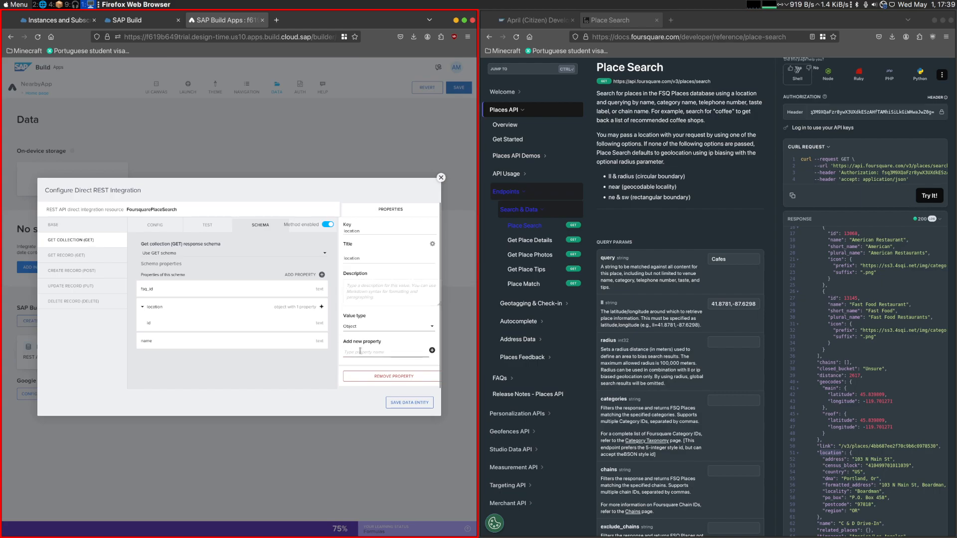
- Set the key and title of the id property nested in location to address and save the data entity
click(209, 323)
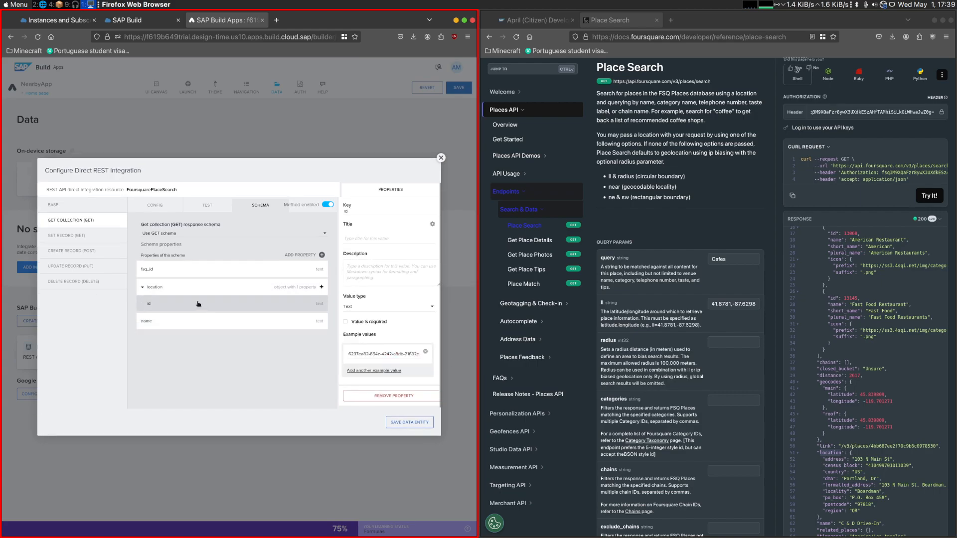
double_click(832, 460)
key(ctrl+c)
double_click(378, 211)
key(ctrl+v)
click(373, 238)
key(ctrl+v)
click(405, 422)
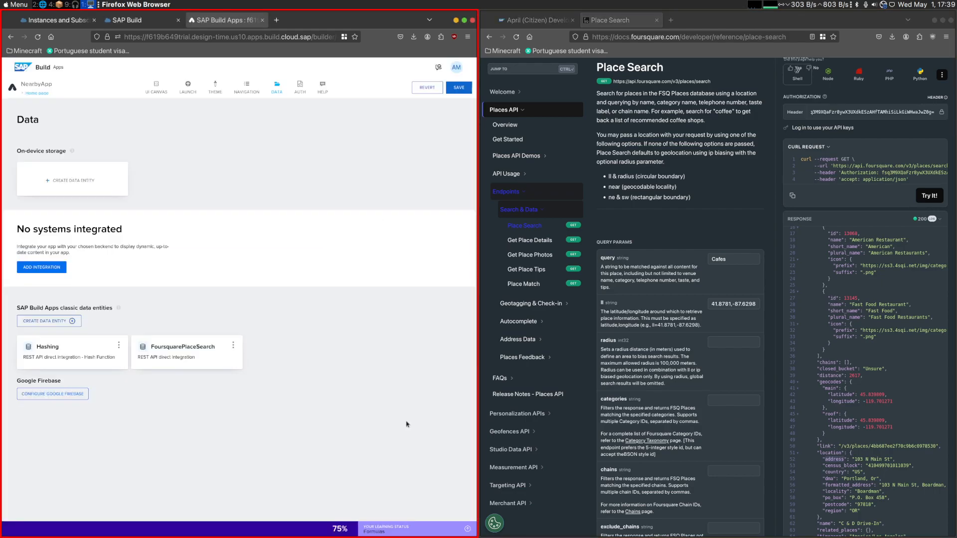
- Reopen FoursquarePlaceSearch and review the location property in its GET COLLECTION schema
click(207, 365)
click(90, 219)
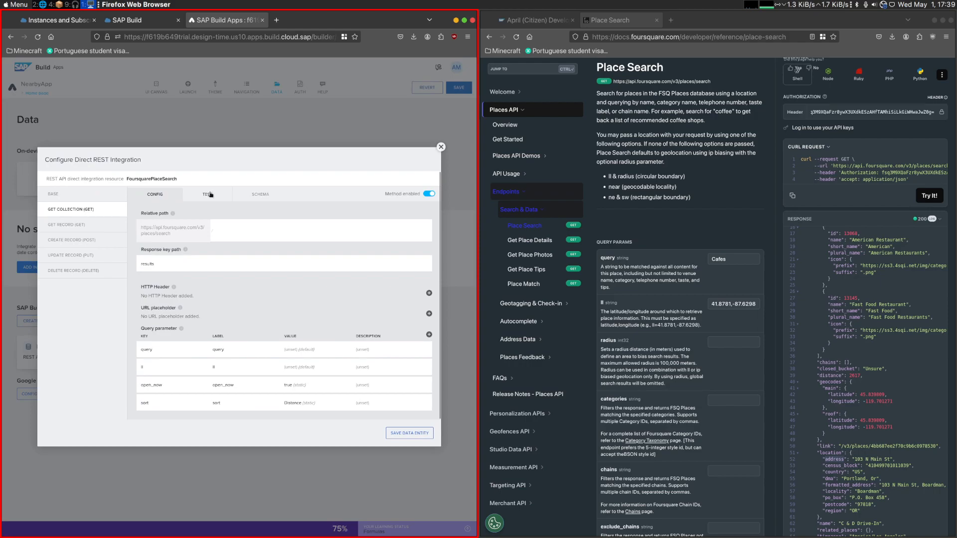
click(269, 194)
click(155, 299)
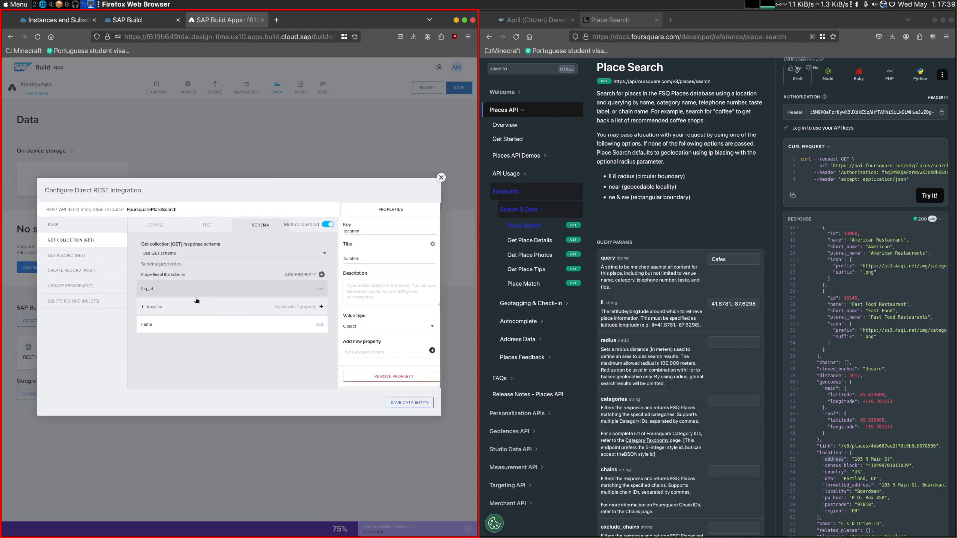
- Add a schema property with the key and title categories, taken from the Place Search response
click(321, 275)
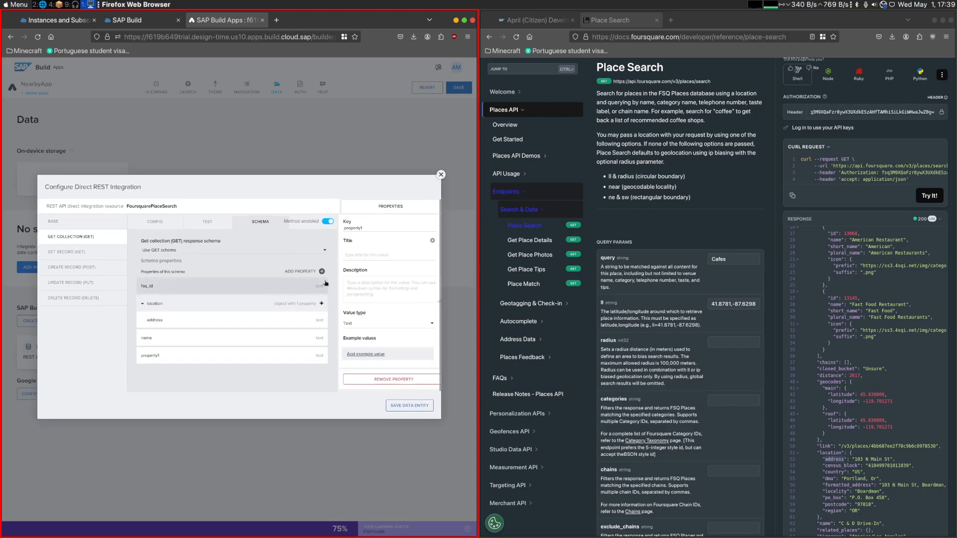
scroll(840, 306, up, 5)
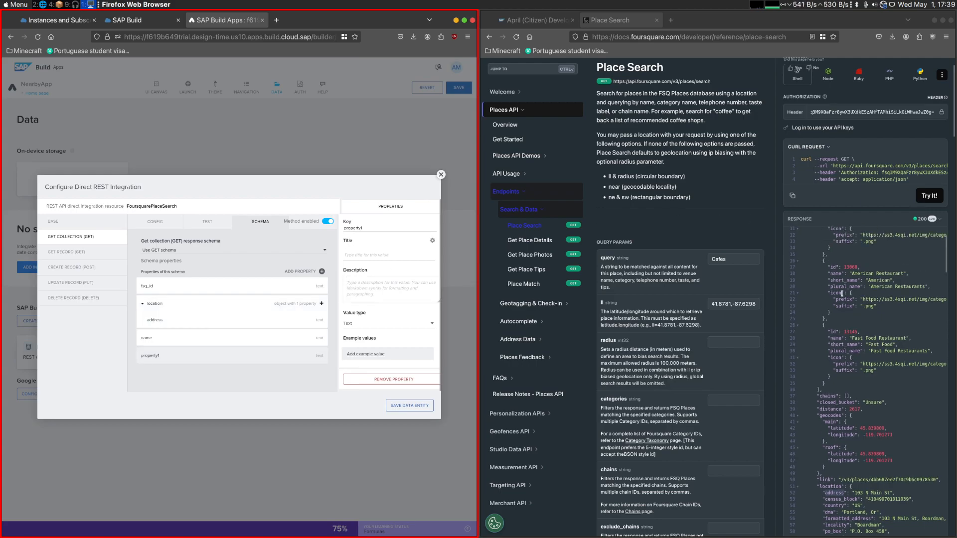
scroll(840, 306, up, 2)
click(833, 299)
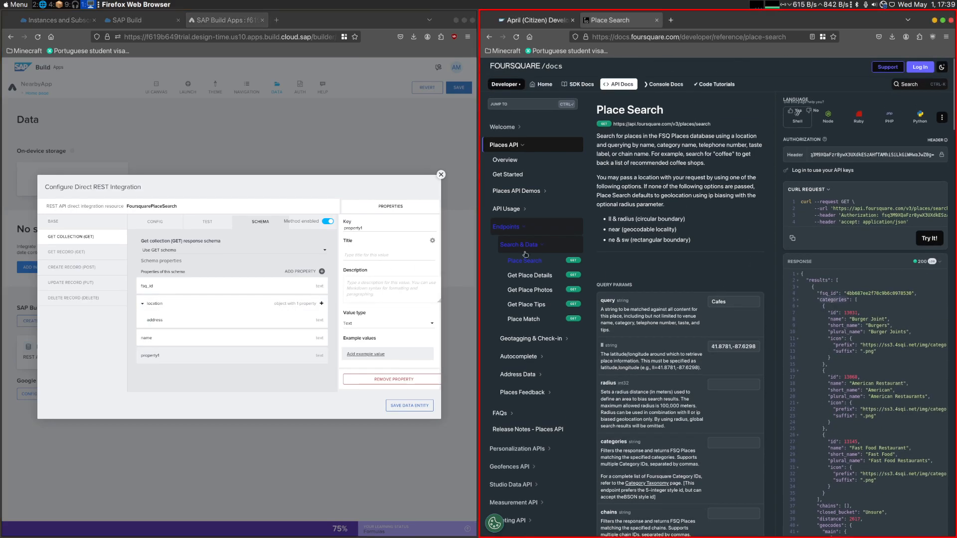
key(ctrl+v)
click(373, 255)
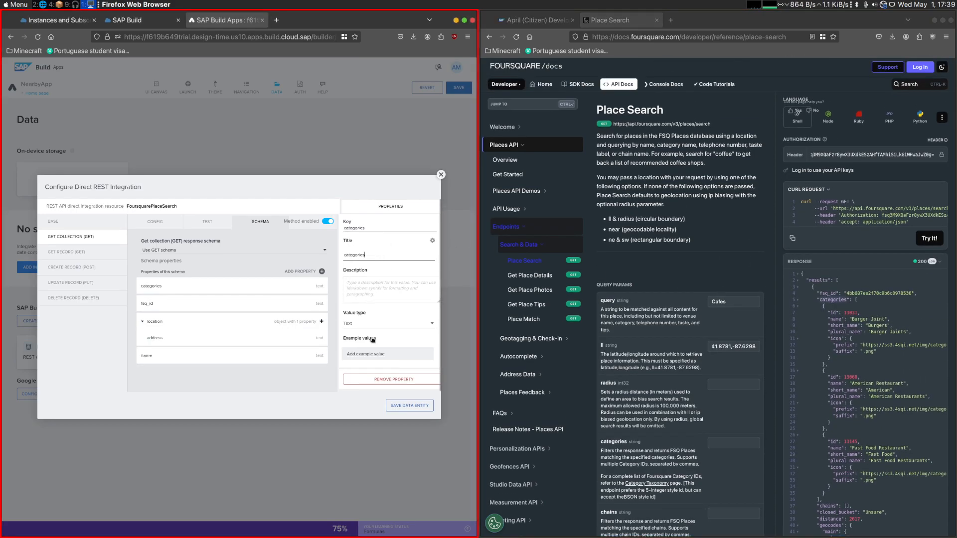
- Set the categories property's value type to List and its list item type to Object
click(378, 323)
click(367, 303)
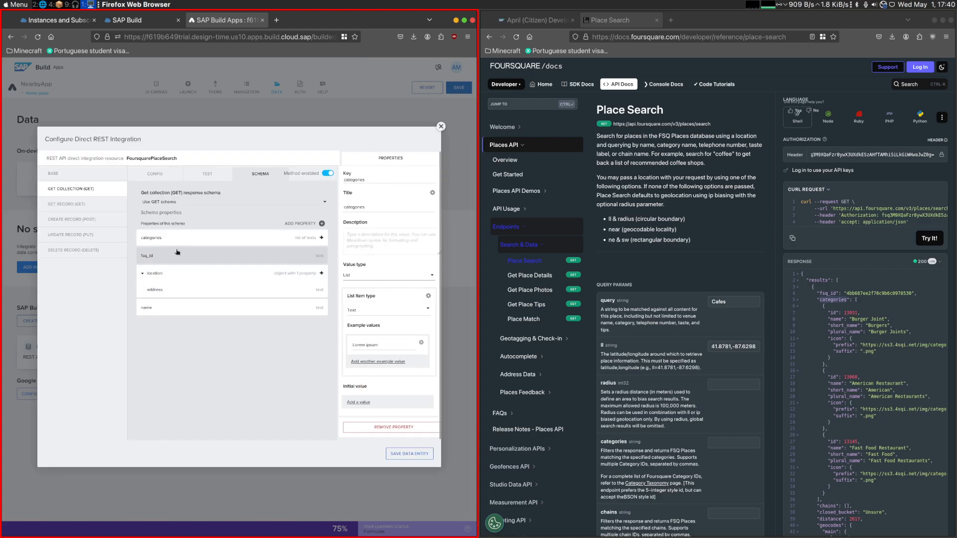
click(377, 308)
click(376, 283)
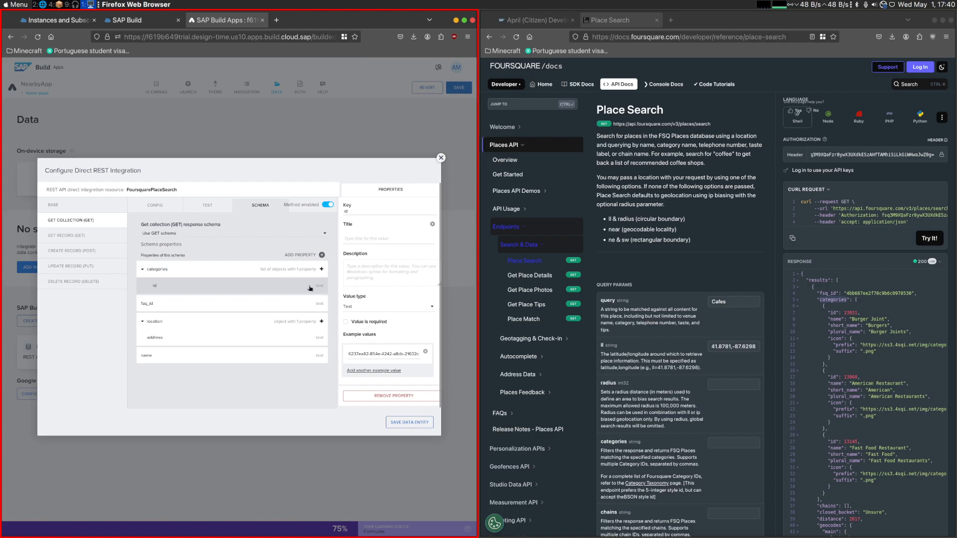
- Set the key of the id property nested in categories to icon and its value type to Object
double_click(835, 468)
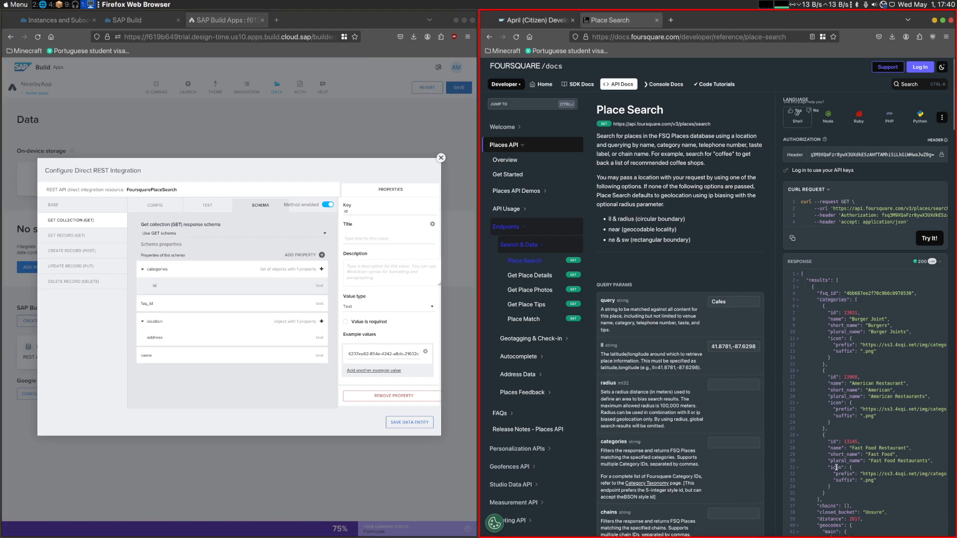
double_click(360, 218)
key(ctrl+v)
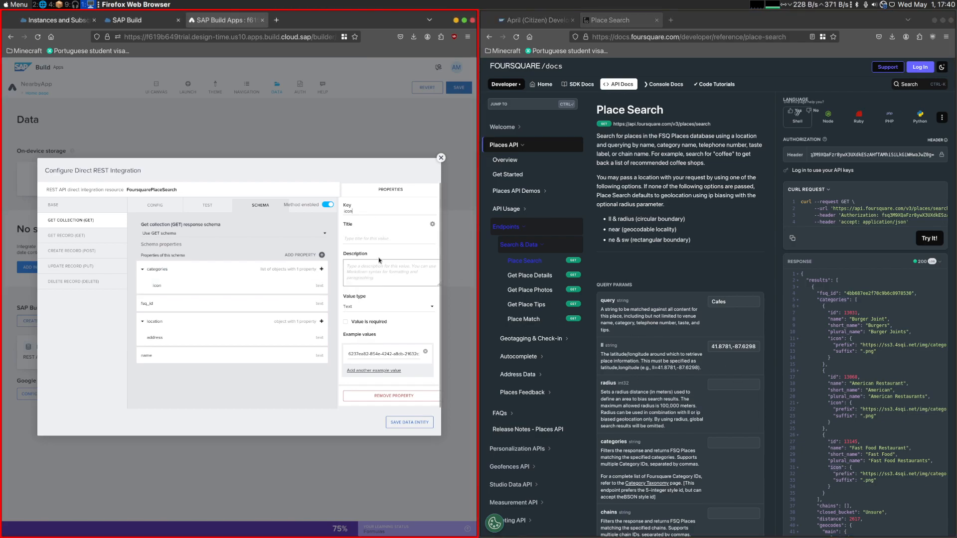
click(371, 307)
click(367, 279)
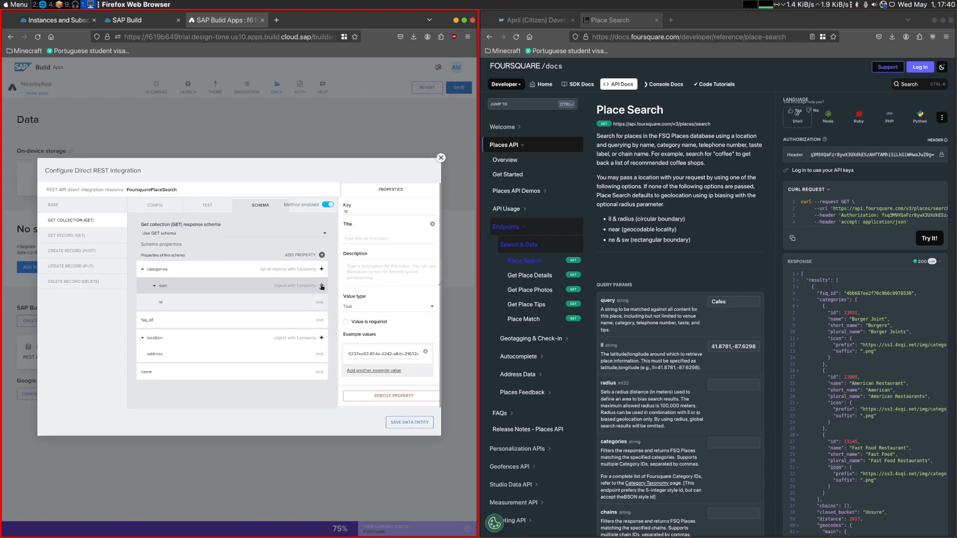
- Add a second property under icon, and set the key and title of icon's id property to prefix
click(322, 286)
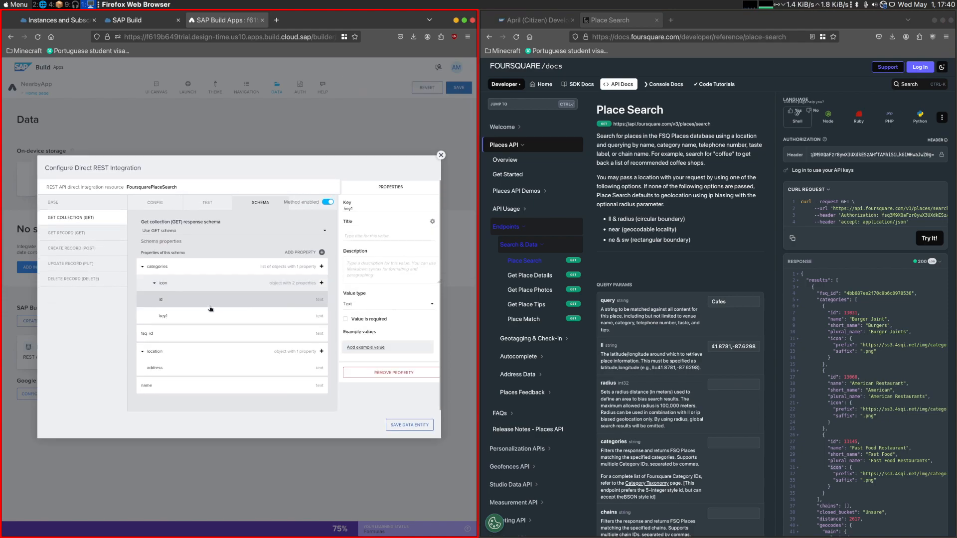
double_click(840, 473)
key(ctrl+c)
double_click(350, 209)
key(ctrl+v)
click(367, 238)
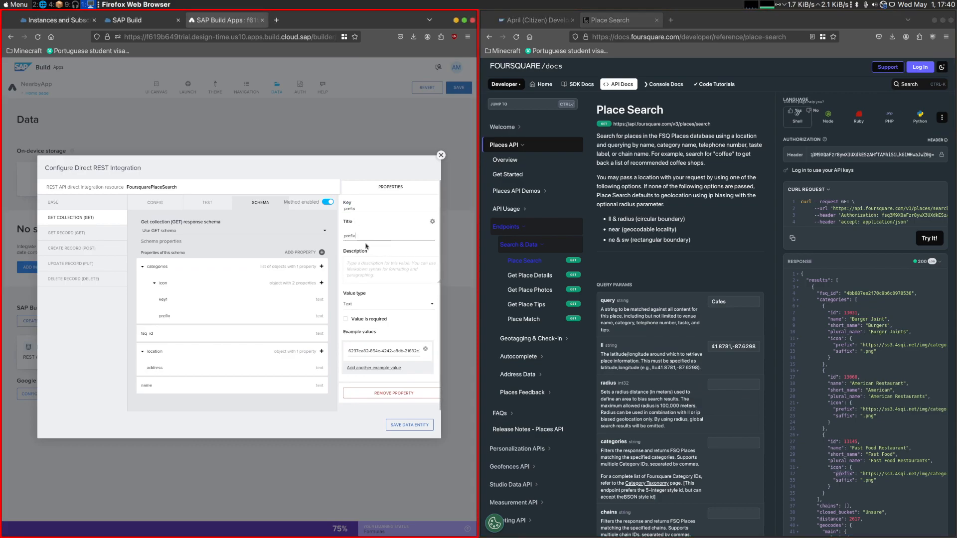
- Set the key and title of icon's remaining nested property to suffix and save the data entity
click(186, 301)
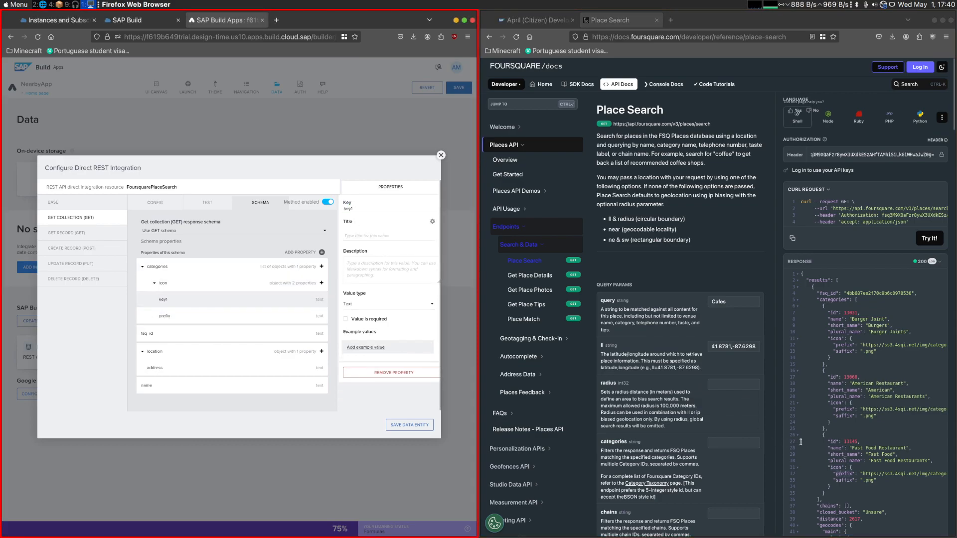
double_click(845, 480)
key(ctrl+c)
double_click(350, 209)
key(ctrl+v)
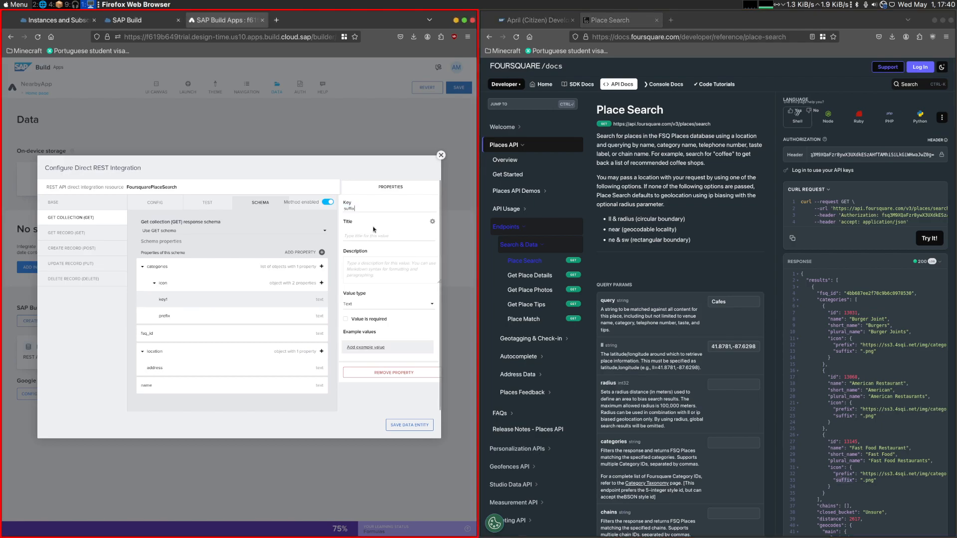
click(373, 229)
key(ctrl+v)
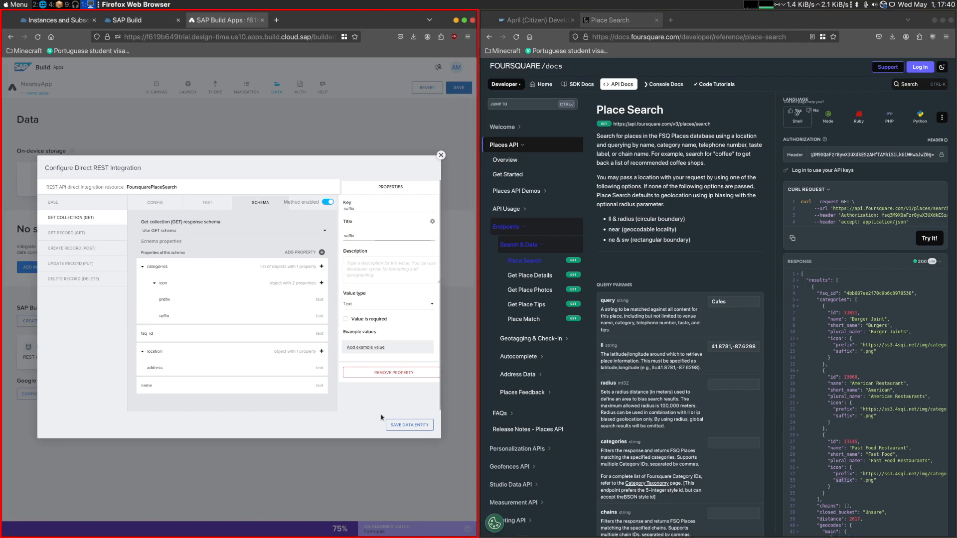
click(199, 352)
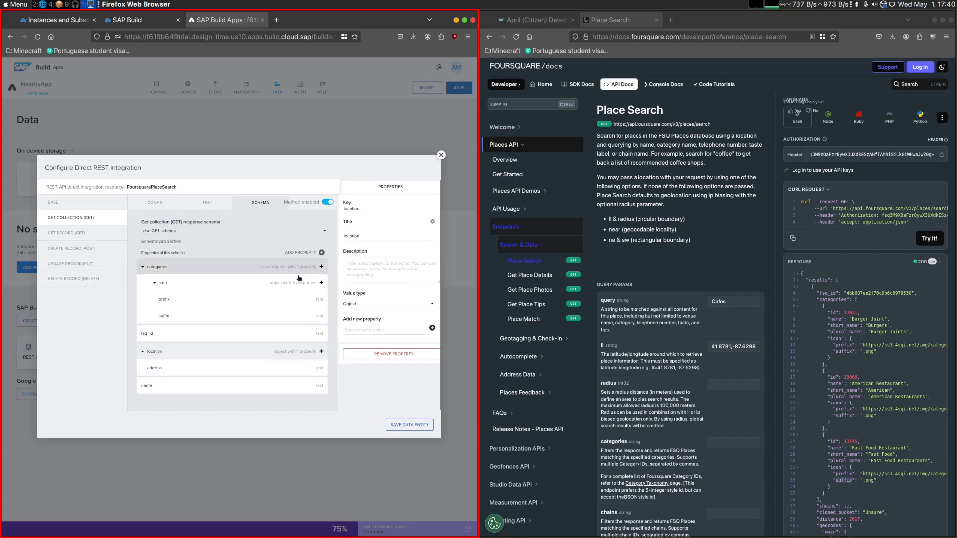
click(410, 425)
- Review the April challenge instructions on creating the data variable and binding the response to the homepage list
click(146, 91)
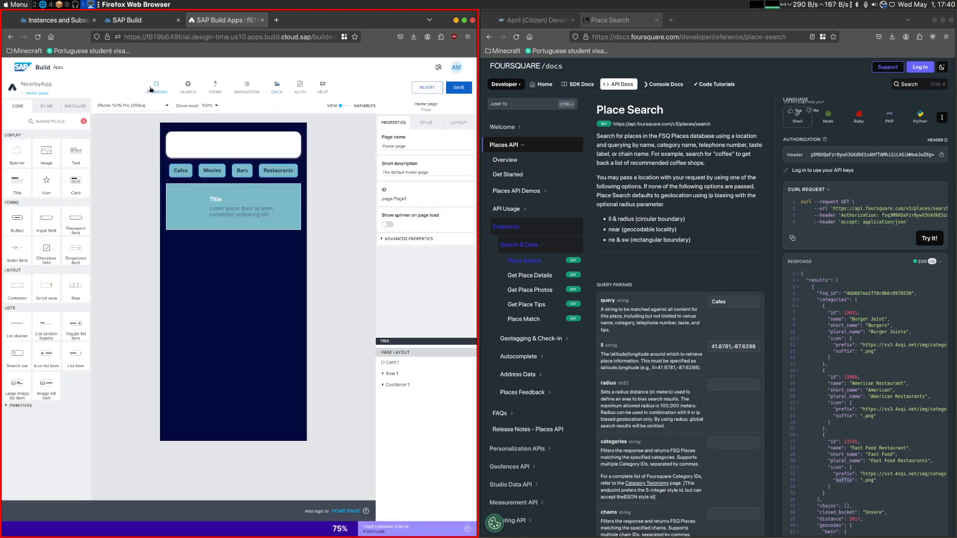
click(535, 20)
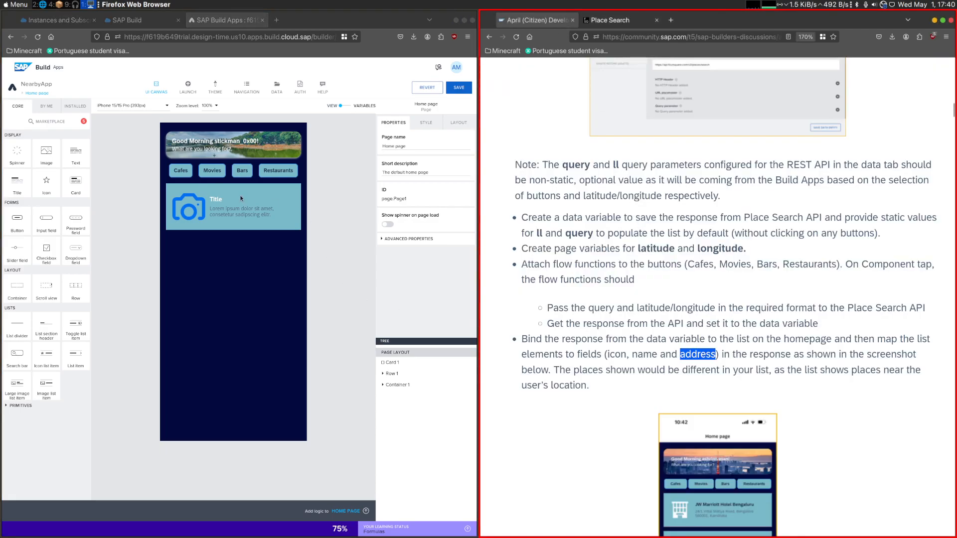
click(501, 215)
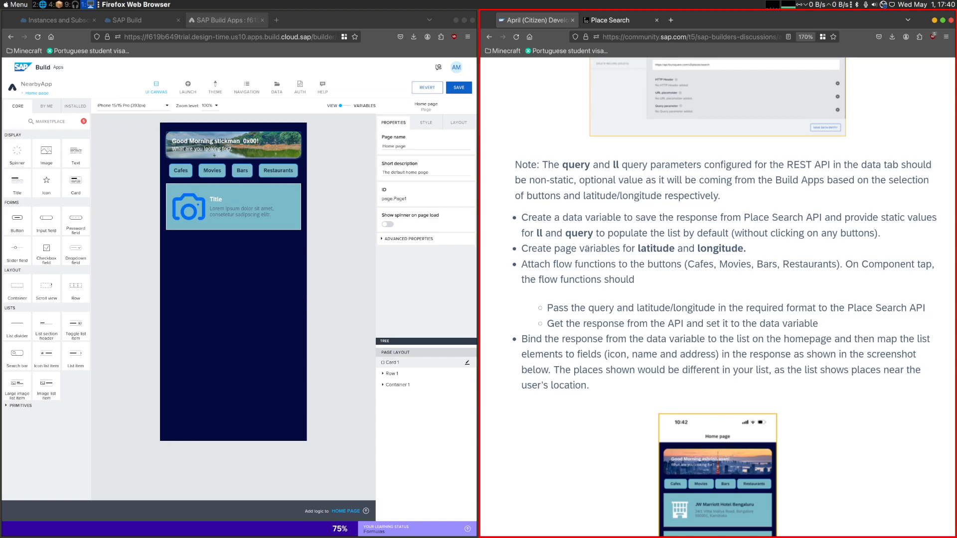
- Add a data variable for the FoursquarePlaceSearch resource to the Home page and save the app
click(277, 87)
click(153, 85)
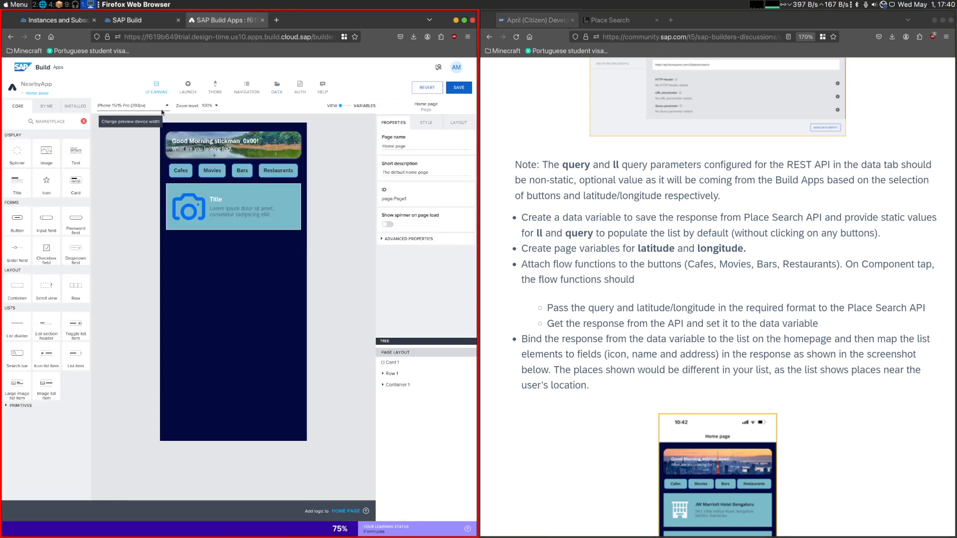
click(349, 105)
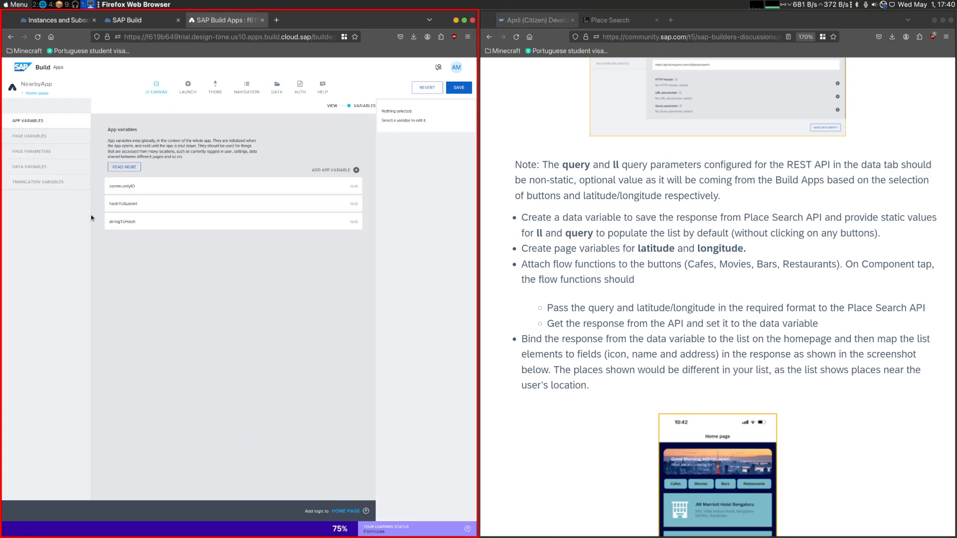
click(30, 166)
click(355, 165)
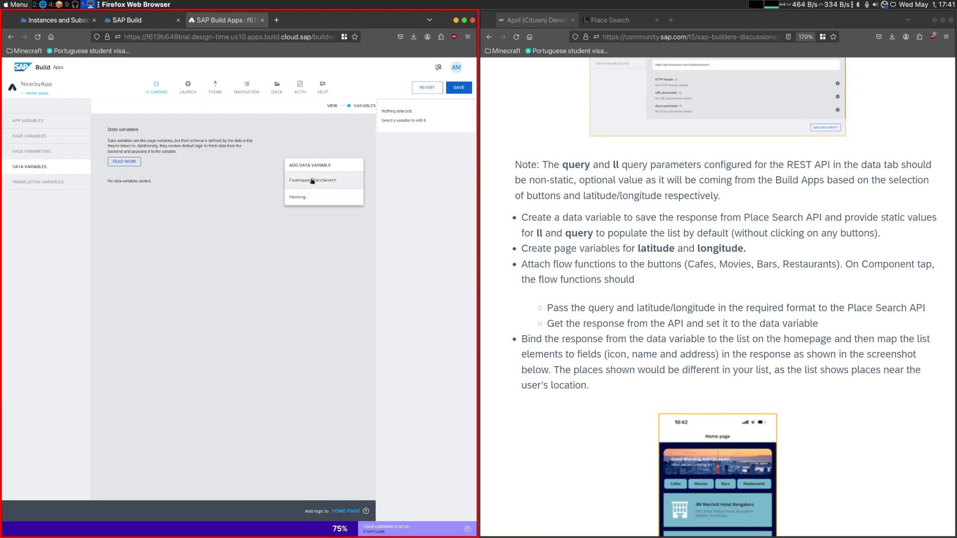
click(300, 179)
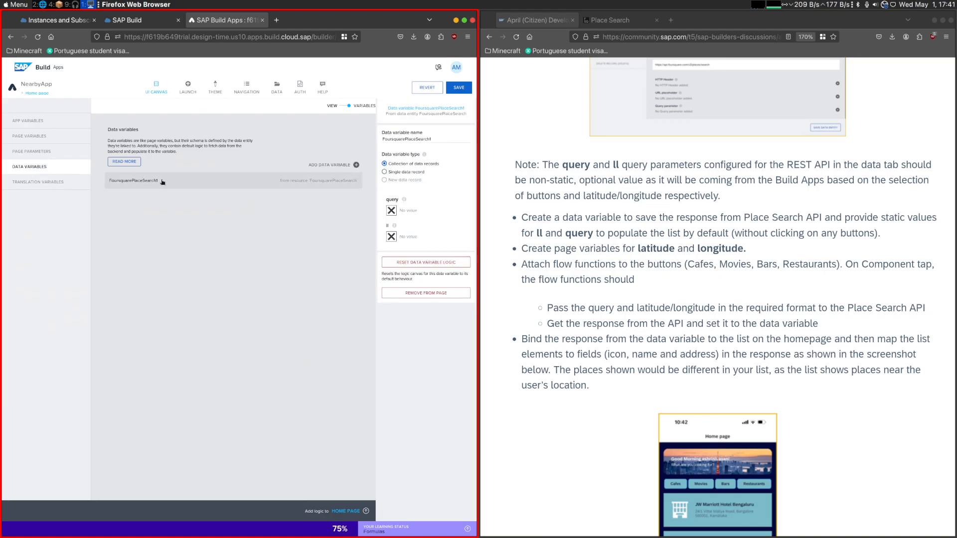
click(459, 87)
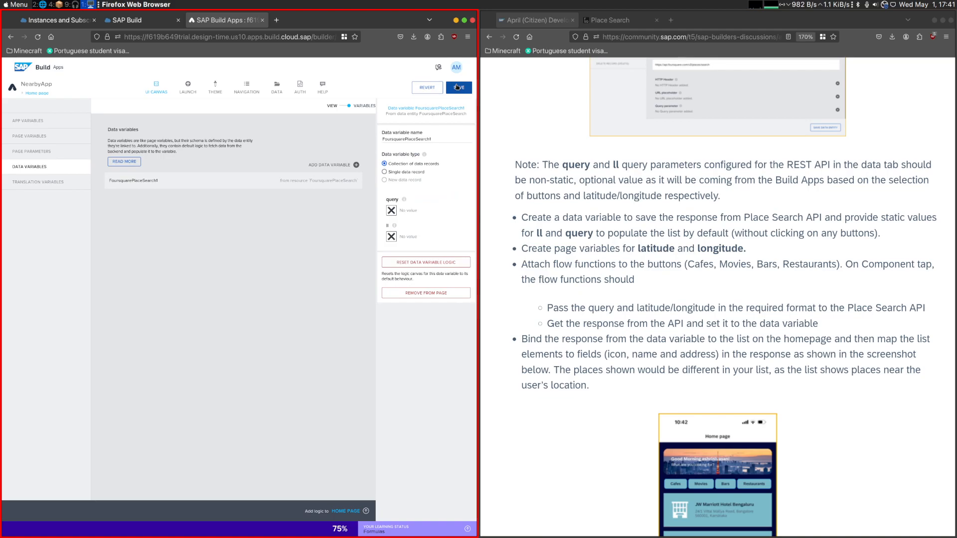
click(157, 90)
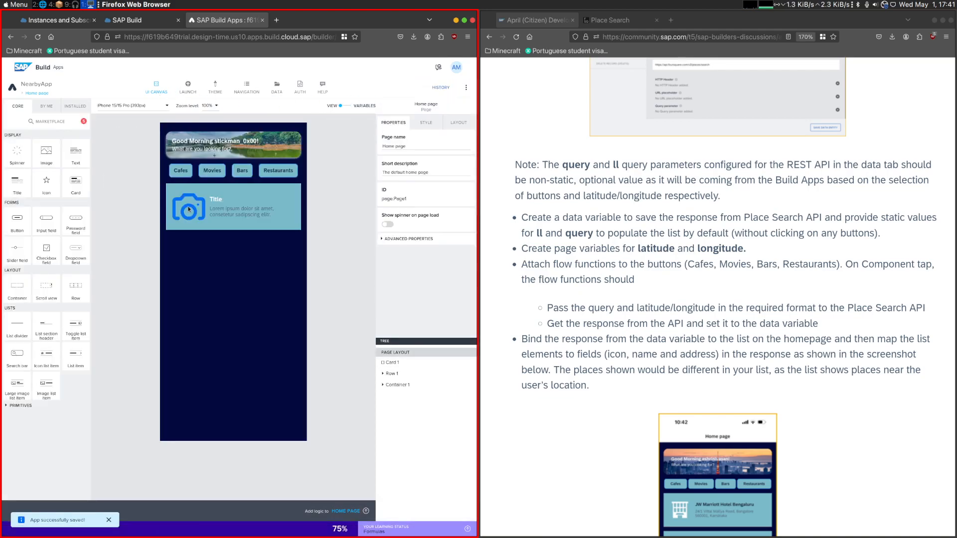
click(387, 148)
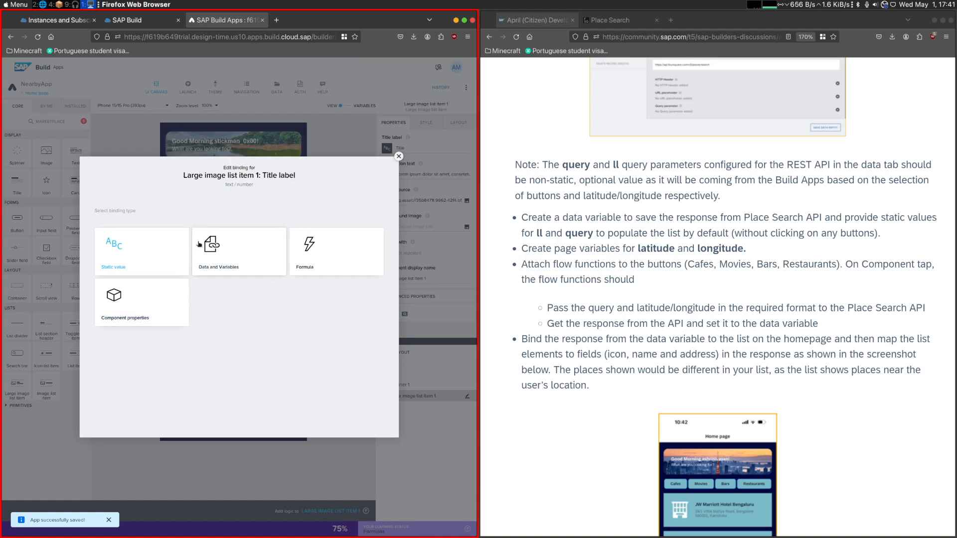
click(232, 258)
click(149, 326)
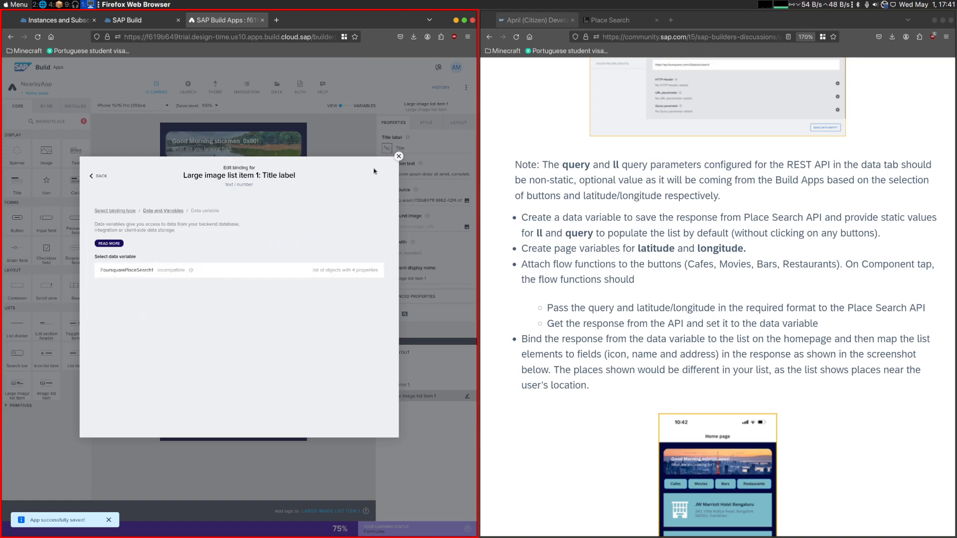
click(400, 267)
- Bind the large image list item's Repeat with property to the FoursquarePlaceSearch1 data variable
click(386, 253)
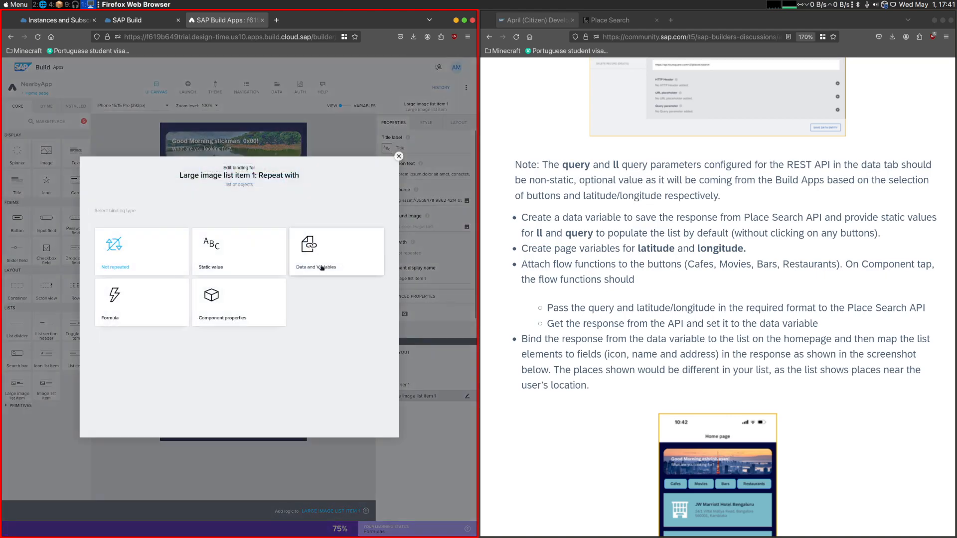
click(351, 263)
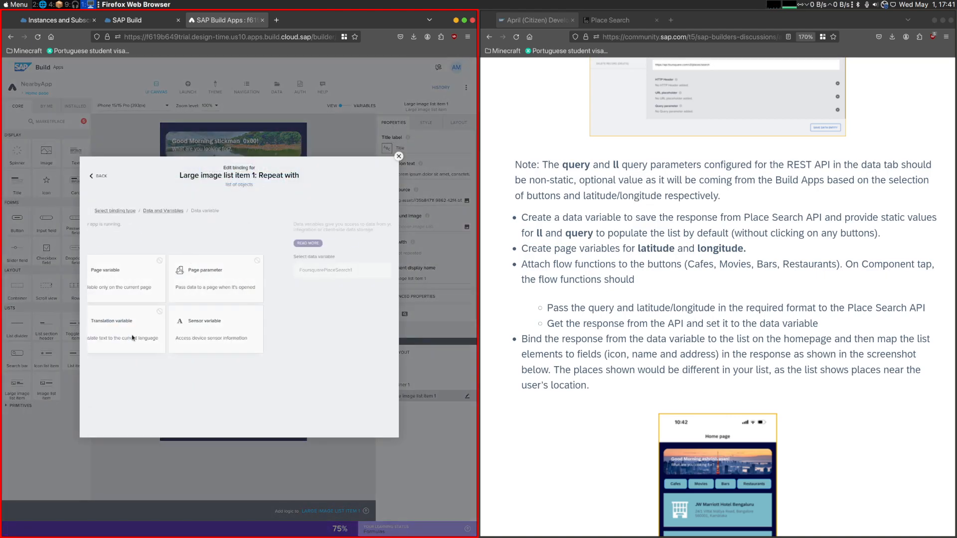
click(150, 327)
click(372, 296)
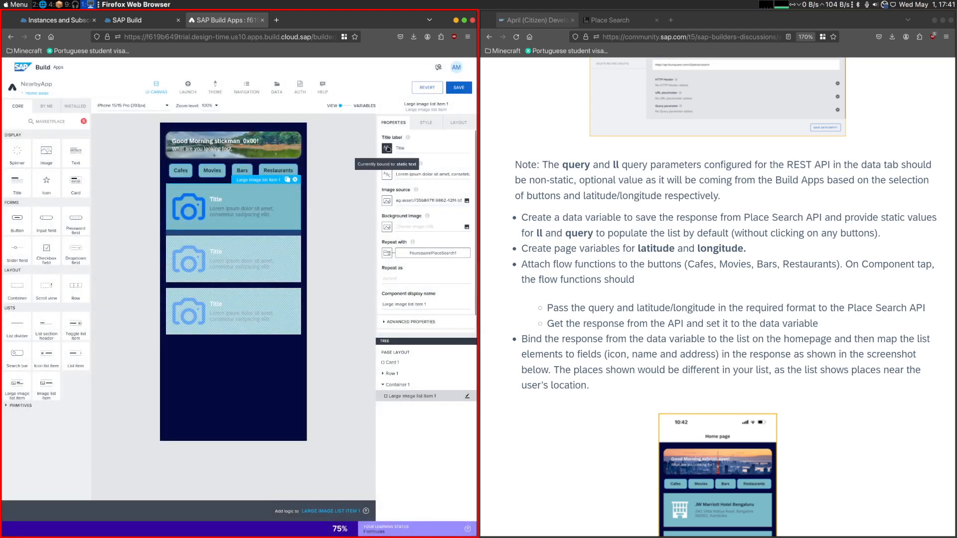
- Bind the list item's Title label to the repeat data item property current.name
click(386, 148)
click(238, 302)
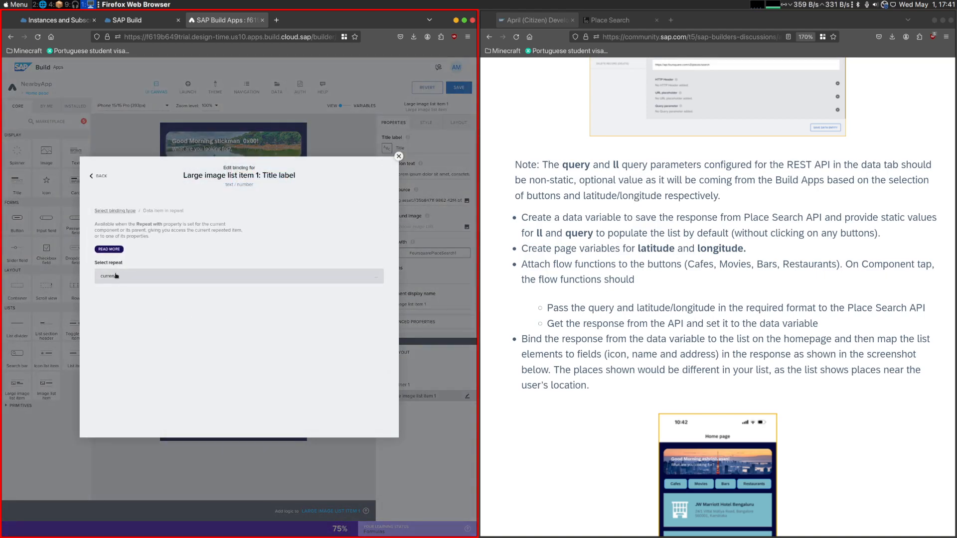
click(117, 394)
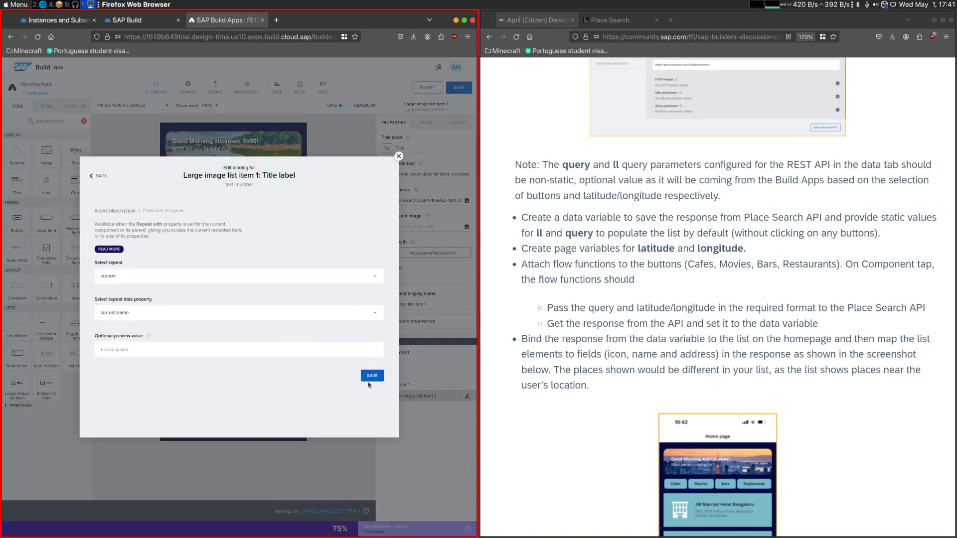
click(371, 377)
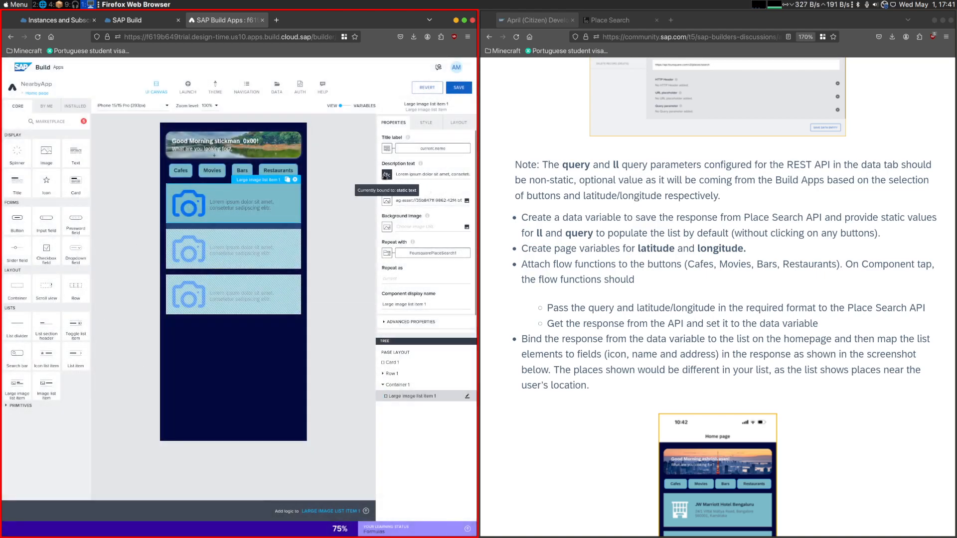
- Bind the list item's Description text to the repeat data item property current.location.address
click(387, 174)
click(218, 319)
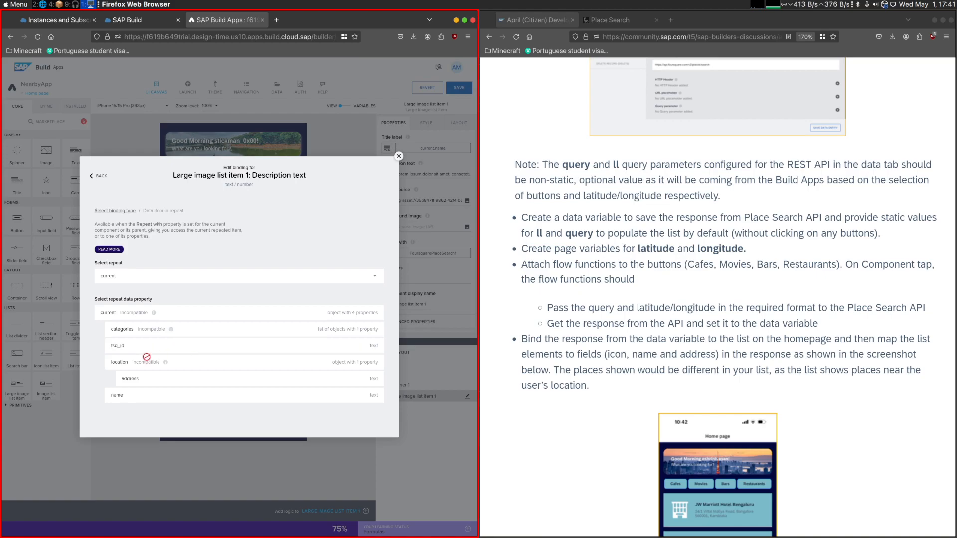
click(149, 378)
click(373, 378)
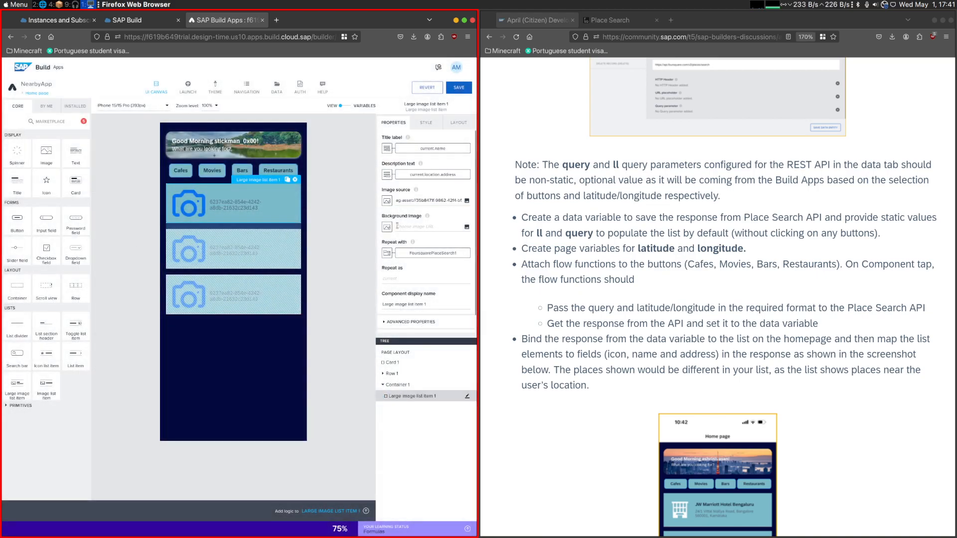
- Replace the list item's static image source with a formula using repeated.current.categories[0].icon.prefix
click(387, 204)
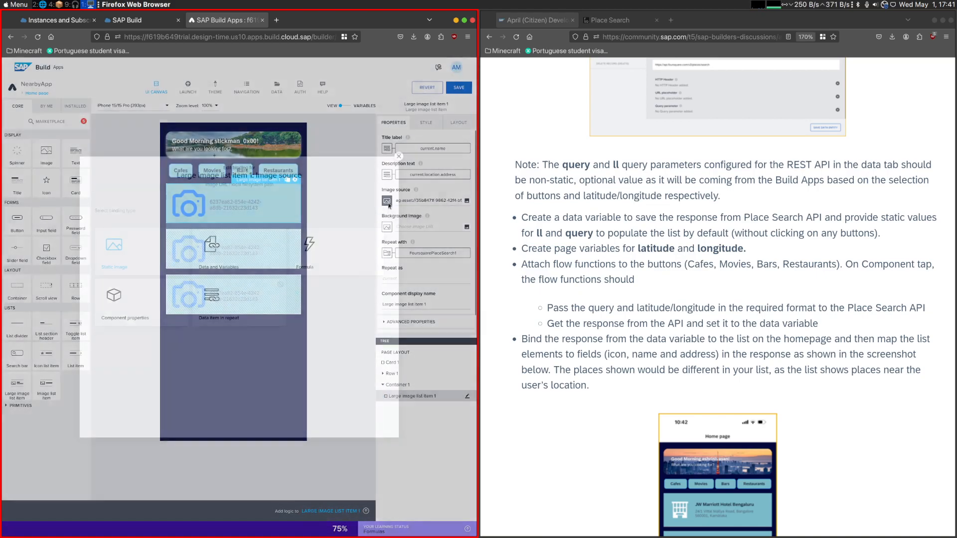
click(308, 262)
click(110, 270)
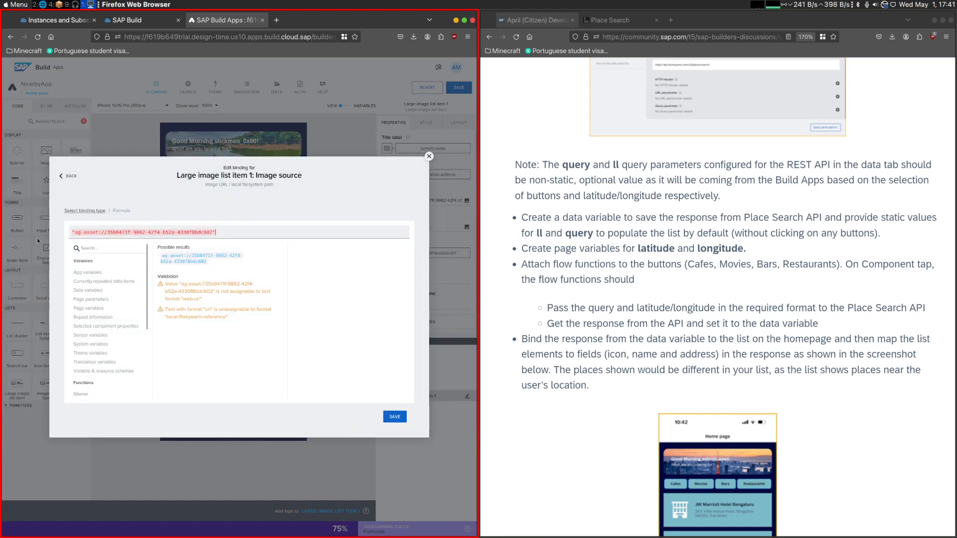
click(113, 282)
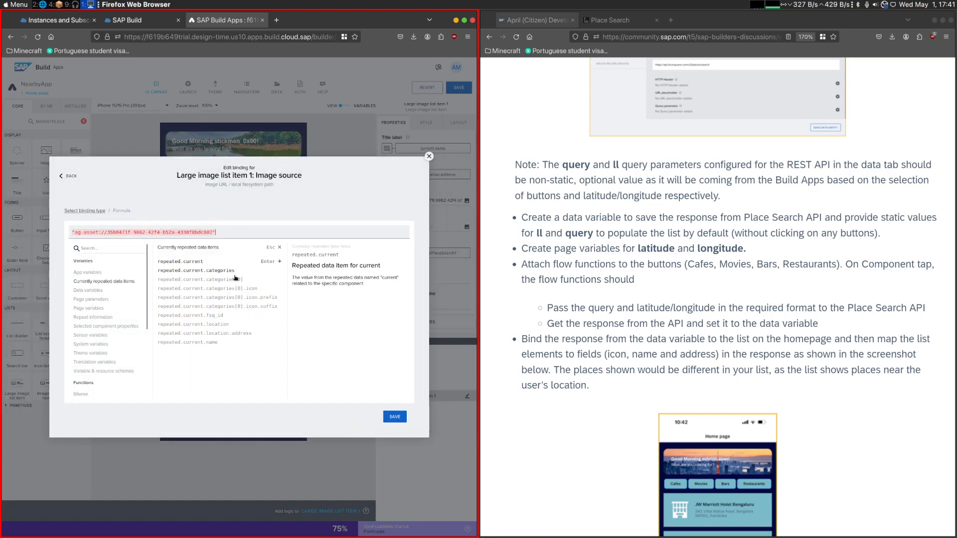
click(276, 302)
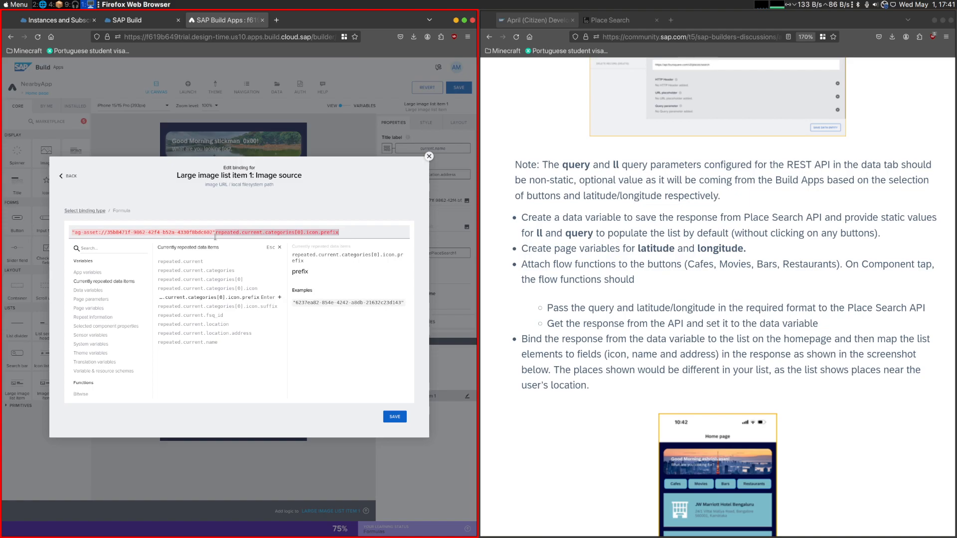
drag(215, 233, 56, 230)
key(BackSpace)
key(ctrl+a)
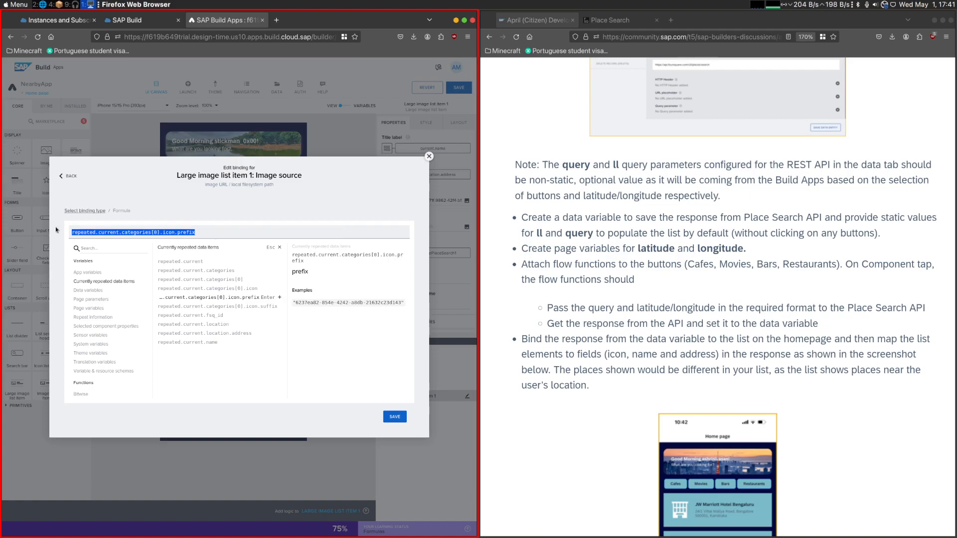
- Append + repeated.current.categories[0].icon.suffix to the image source formula
key(ctrl+c)
click(239, 233)
text(+)
key(ctrl+v)
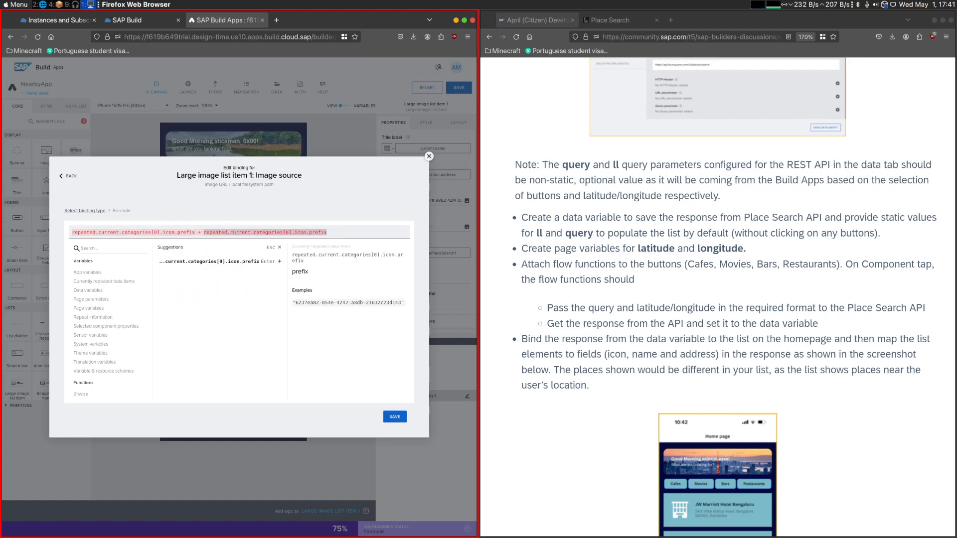
key(BackSpace)
key(BackSpace)
key(BackSpace)
key(BackSpace)
key(BackSpace)
key(BackSpace)
text(su)
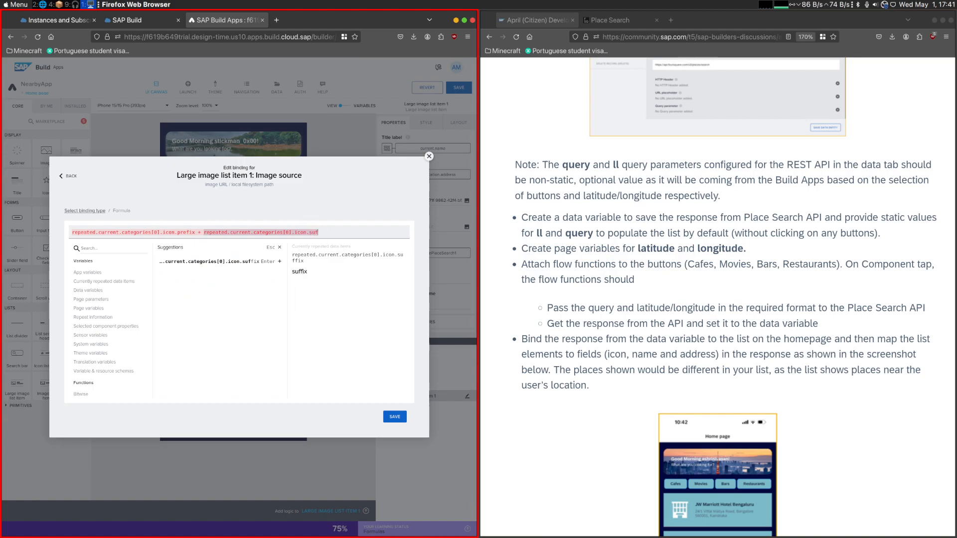
click(256, 262)
- Insert the icon size "88" between the prefix and suffix in the image source formula and save the binding
click(200, 233)
text(+ )
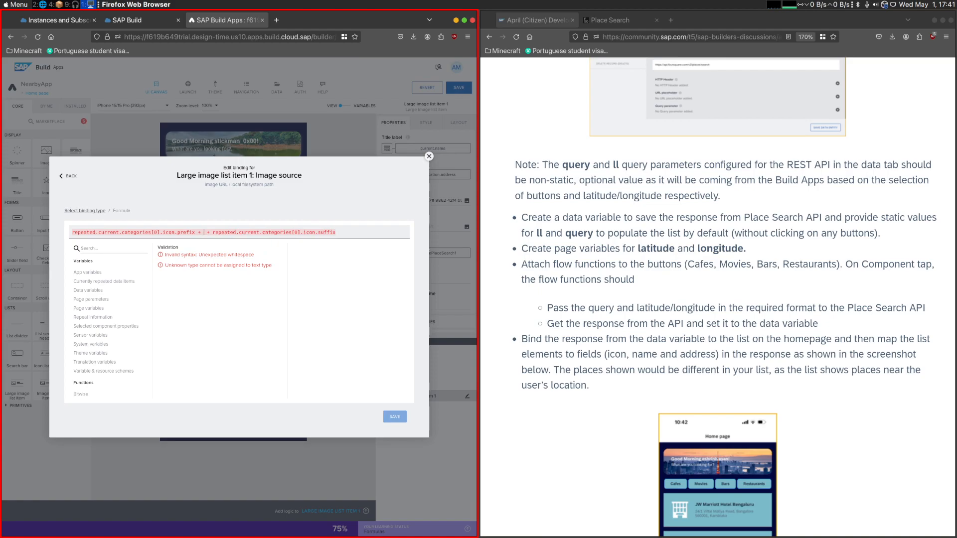
text("")
scroll(769, 368, down, 10)
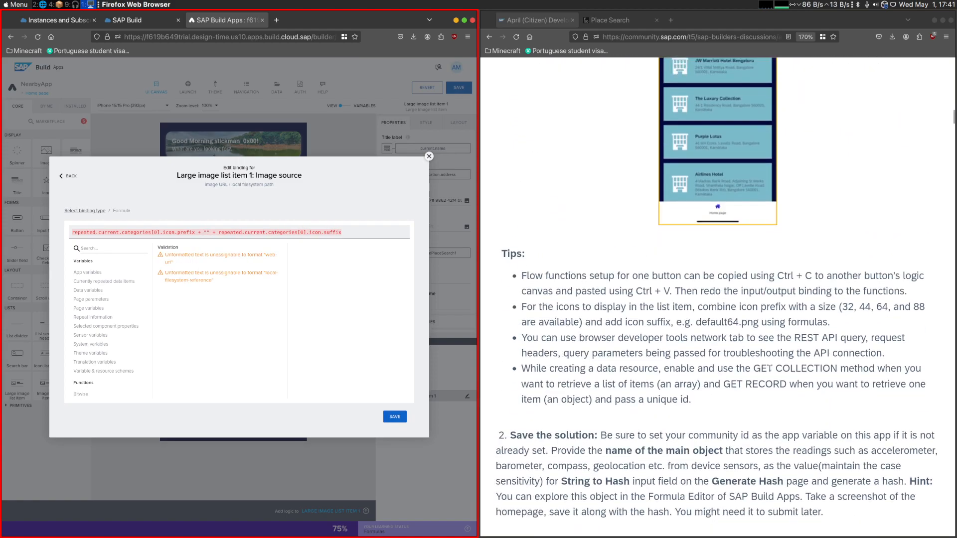
double_click(866, 307)
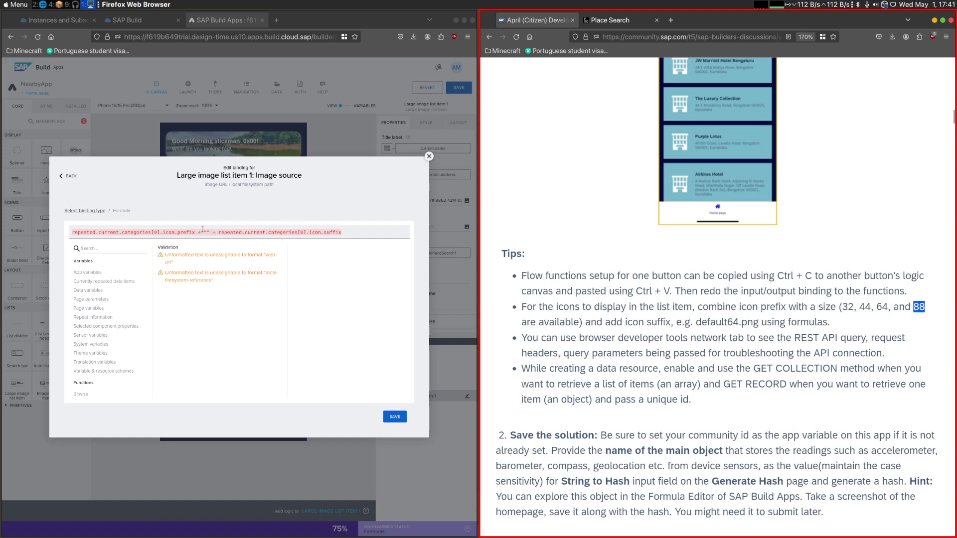
click(205, 232)
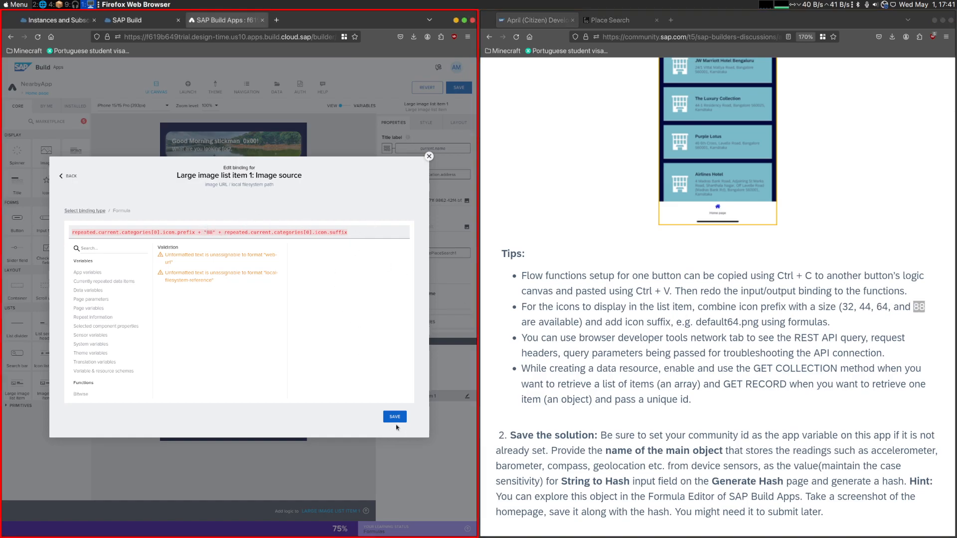
click(394, 416)
click(393, 416)
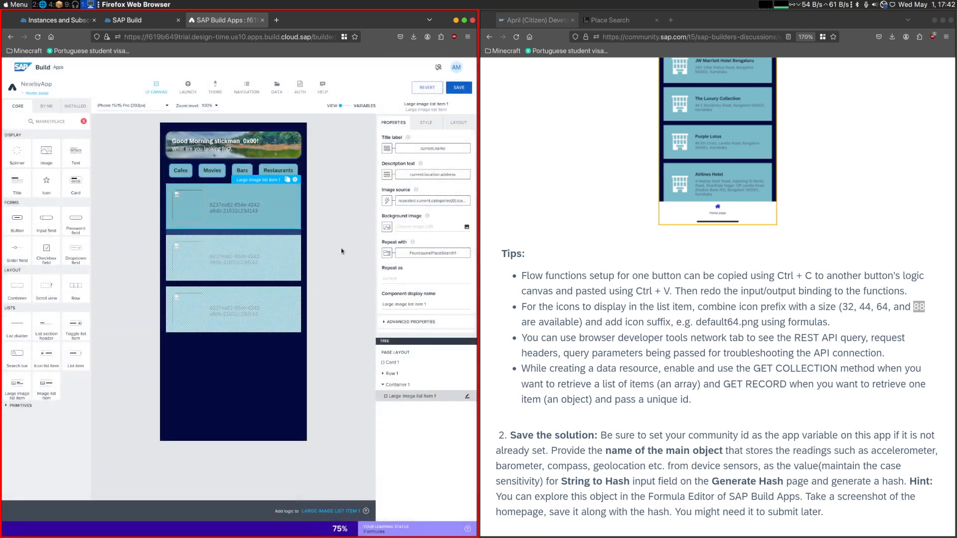
- Save the app and open NearbyApp in the web preview with the browser's network monitor showing
click(455, 91)
click(193, 92)
click(213, 201)
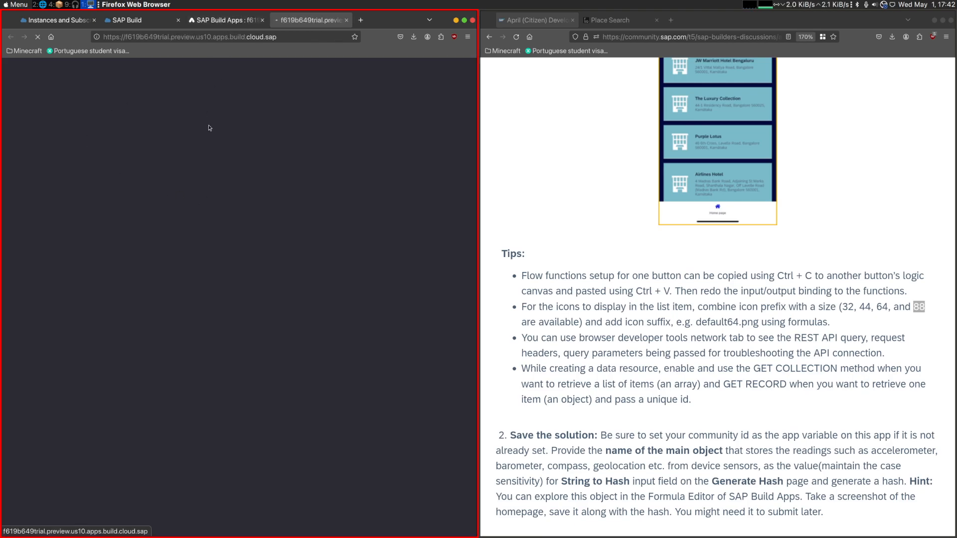
key(ctrl+shift+e)
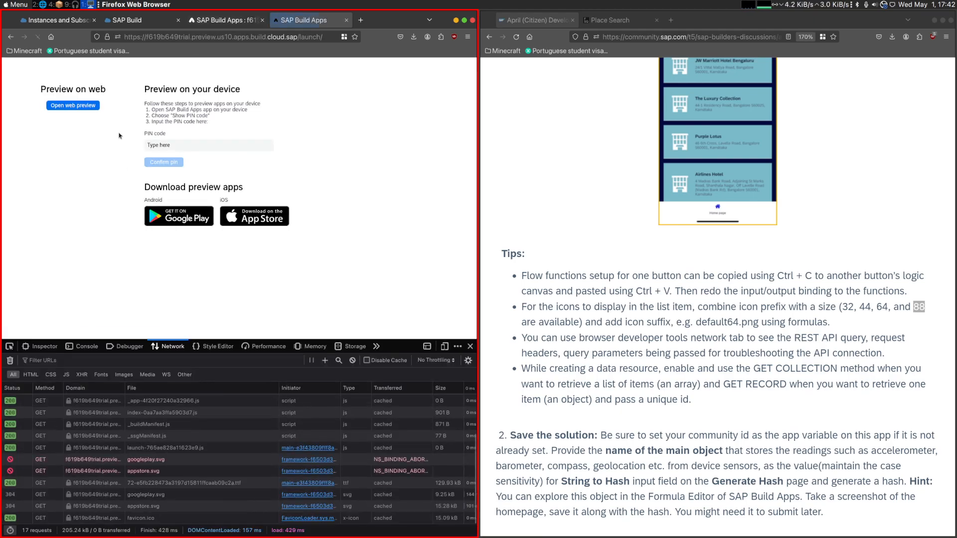
click(79, 106)
click(105, 140)
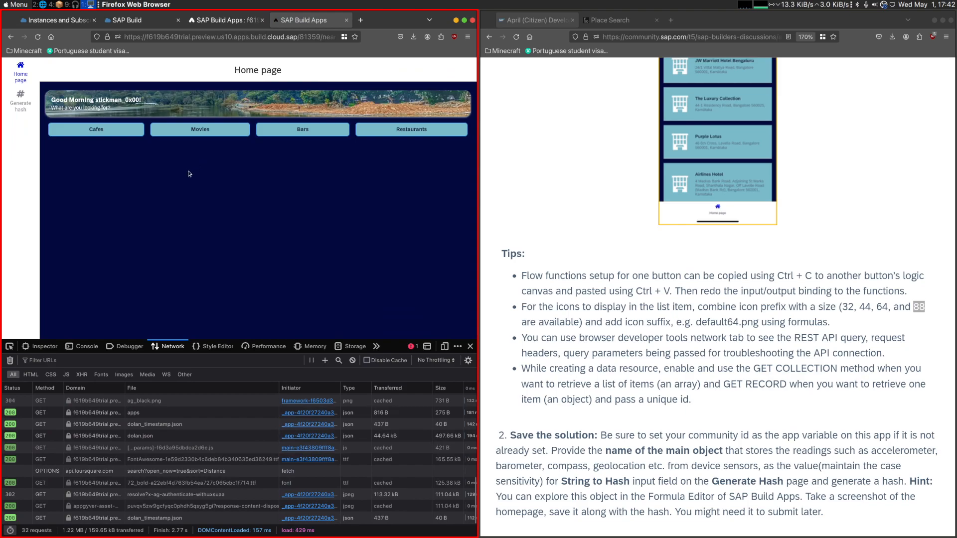
- Filter the network requests by "search" and inspect the response of the Foursquare places search GET request
click(149, 449)
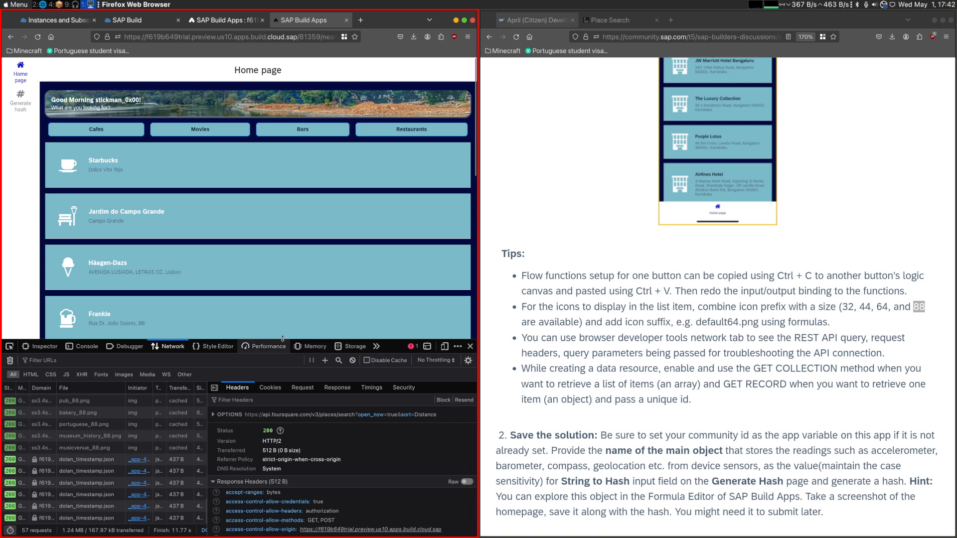
click(74, 360)
text(search)
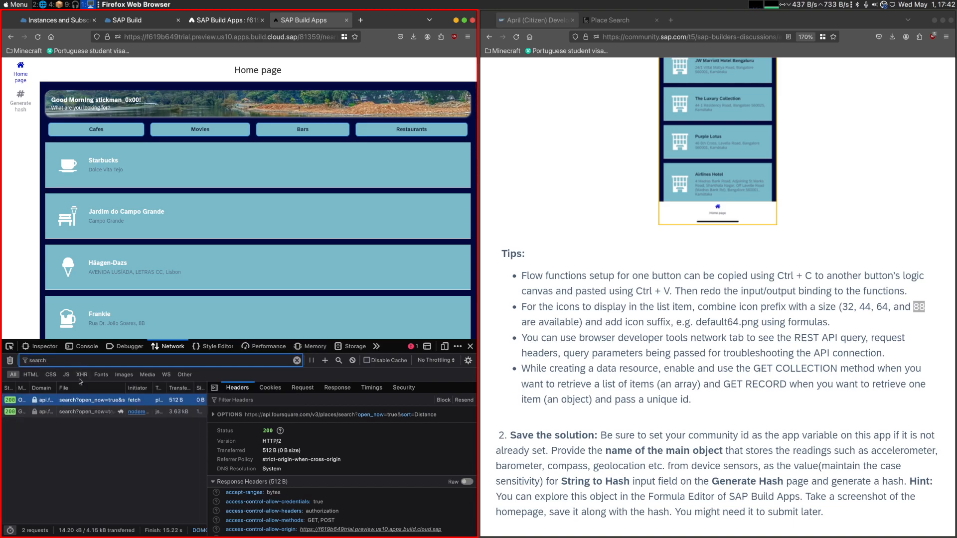
click(89, 412)
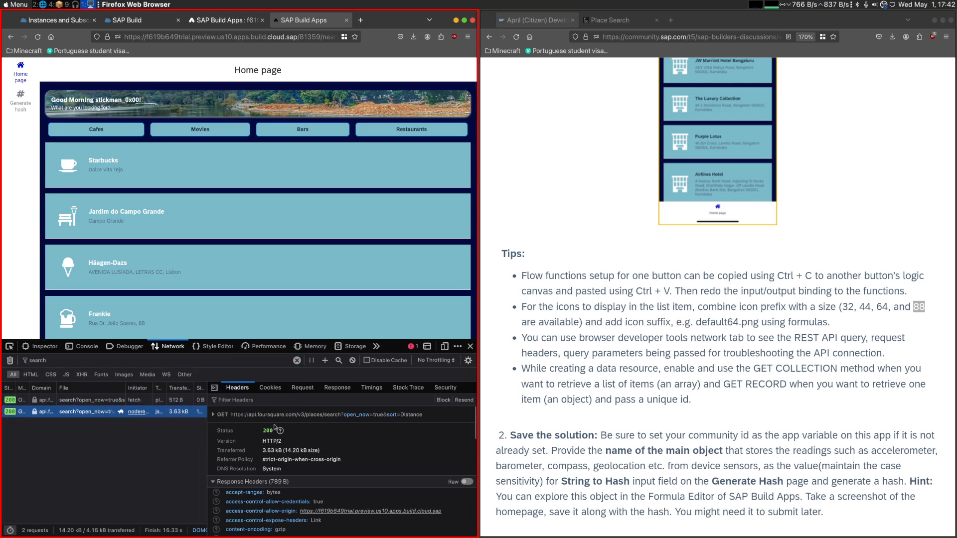
click(338, 388)
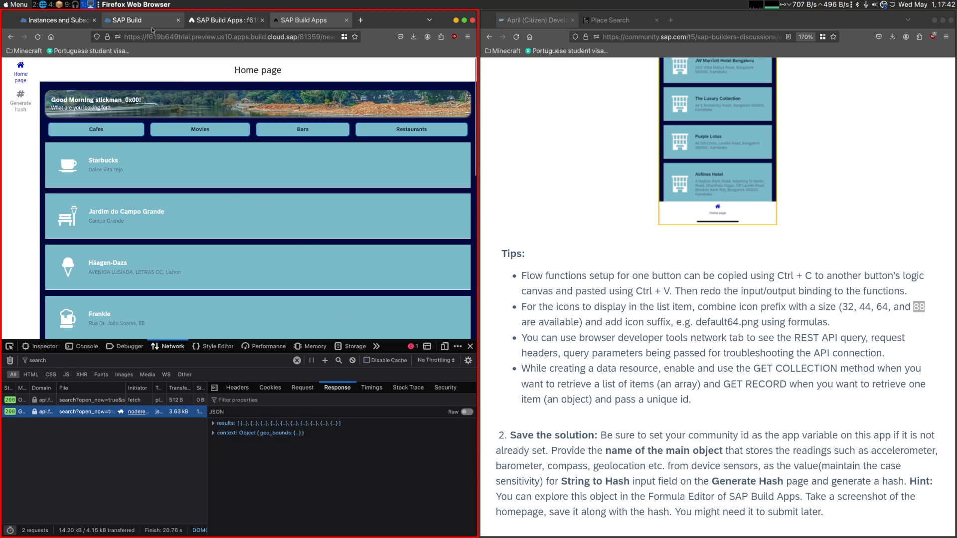
- Return to the SAP Build Apps editor, check the page variable instruction, and open the Home page's page variables
click(197, 20)
click(597, 308)
scroll(597, 308, up, 10)
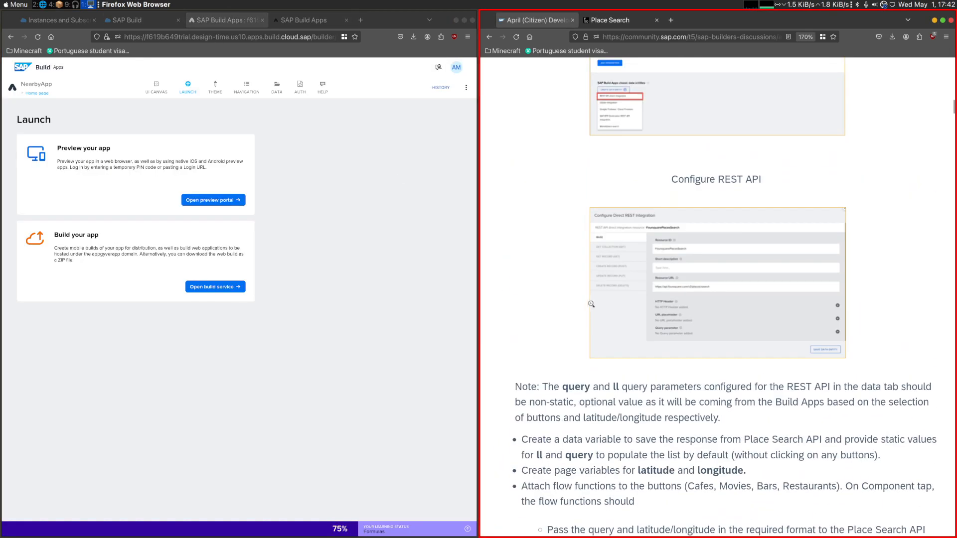
drag(766, 326, 614, 323)
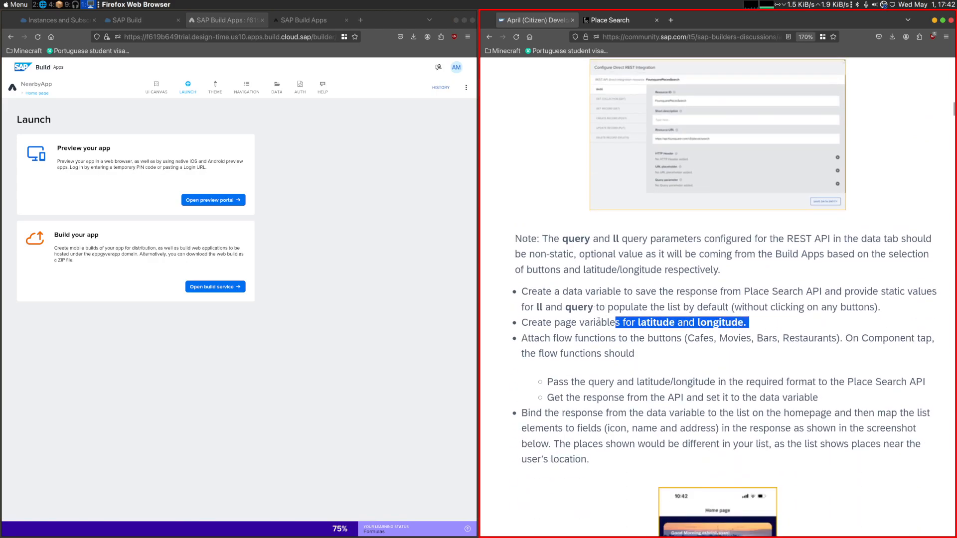
click(164, 85)
click(345, 106)
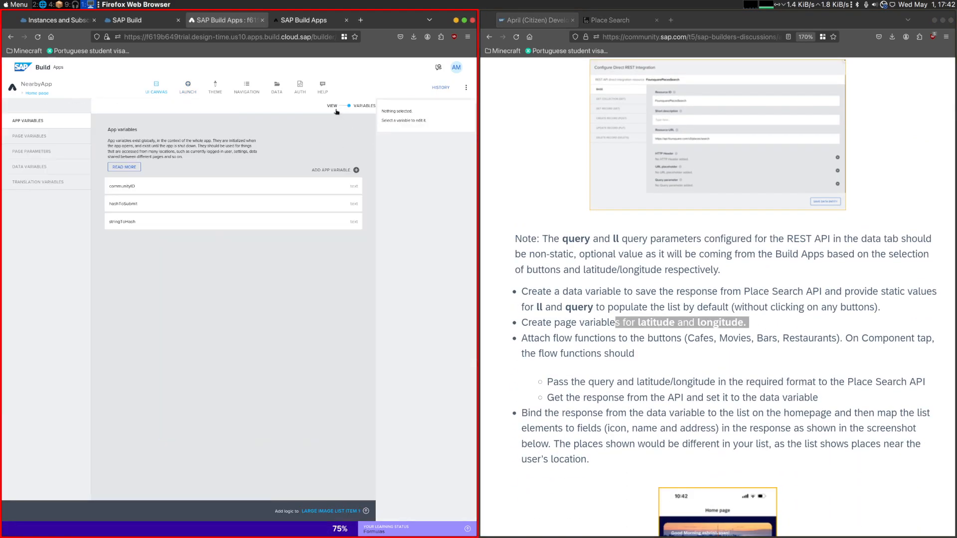
click(65, 141)
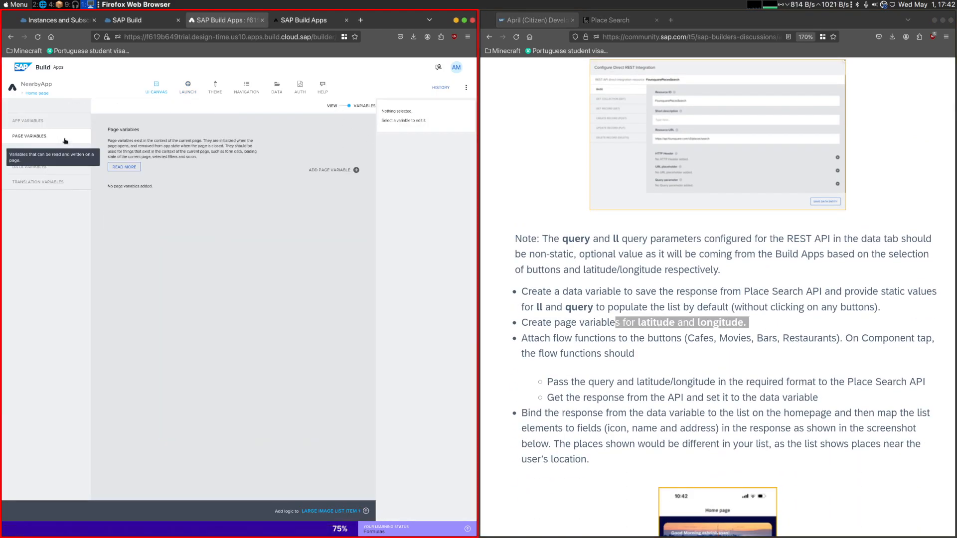
- Add a page variable named latitude with the value type Number
click(353, 171)
click(656, 322)
double_click(656, 323)
click(403, 174)
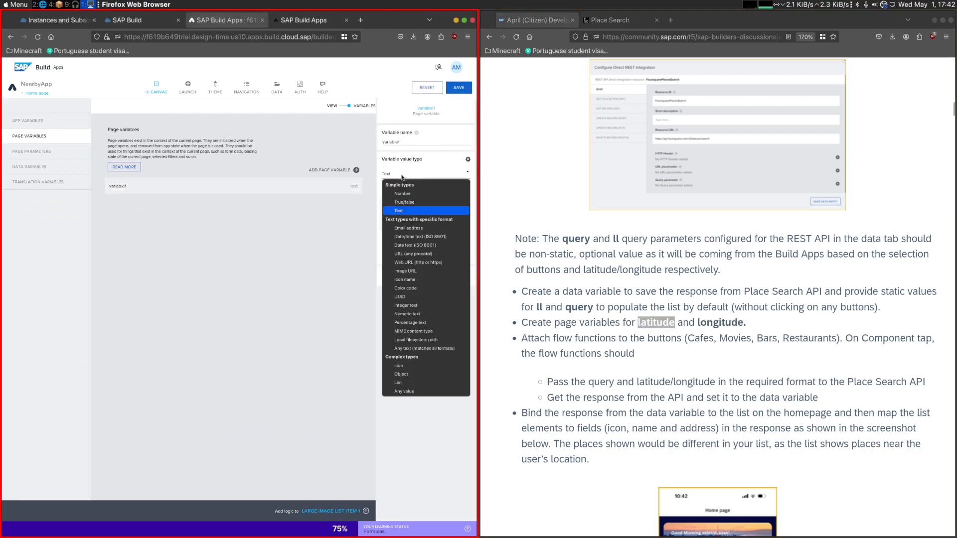
click(408, 194)
double_click(407, 144)
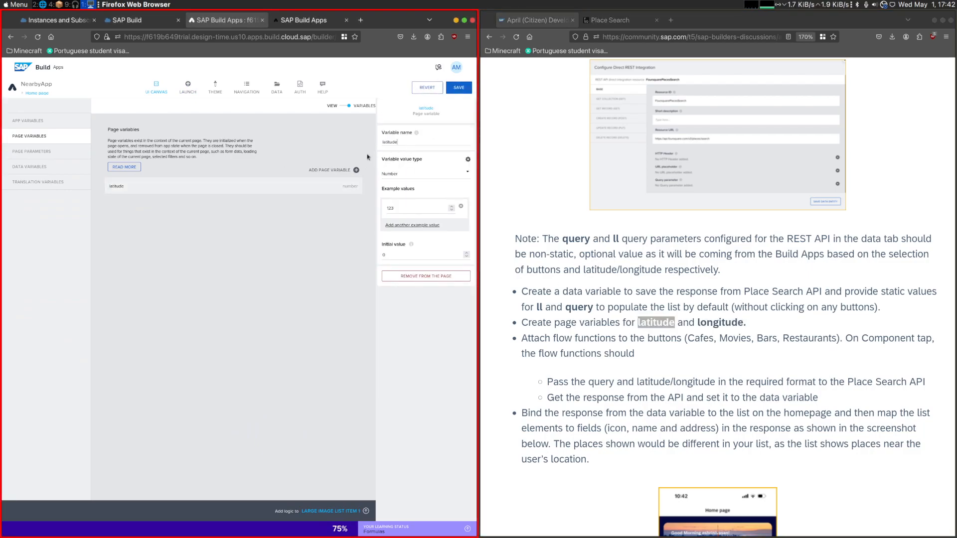
- Add a second page variable named longitude with the value type Number and save the app
click(355, 170)
click(720, 322)
double_click(719, 323)
double_click(414, 144)
key(ctrl+v)
click(402, 174)
click(408, 194)
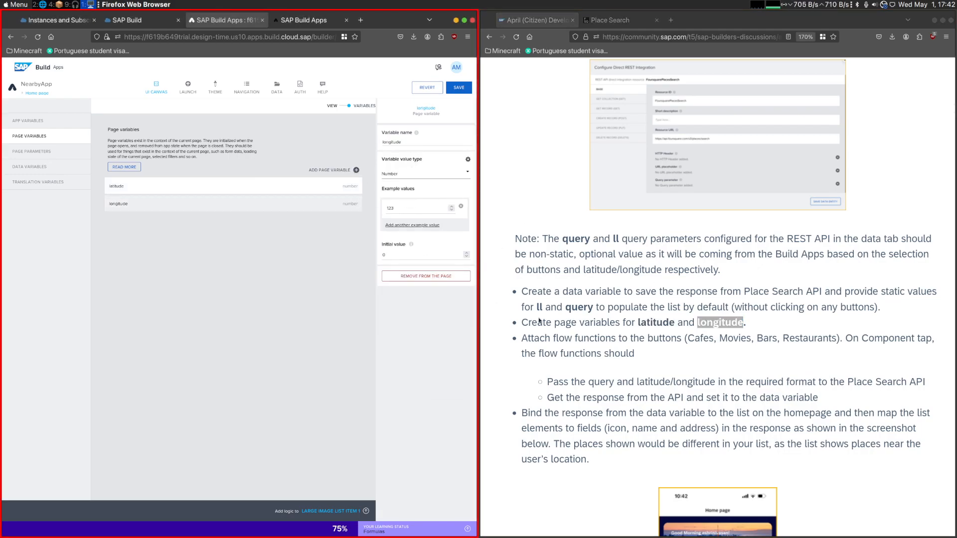
click(633, 349)
click(459, 87)
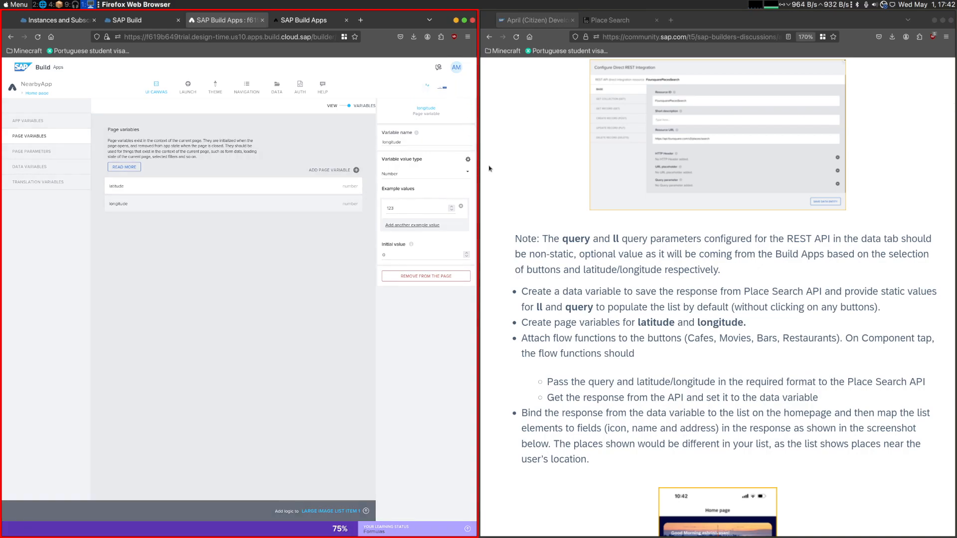
- Read the challenge instructions on static ll and query values for the data variable and on the button flow functions
scroll(567, 302, down, 3)
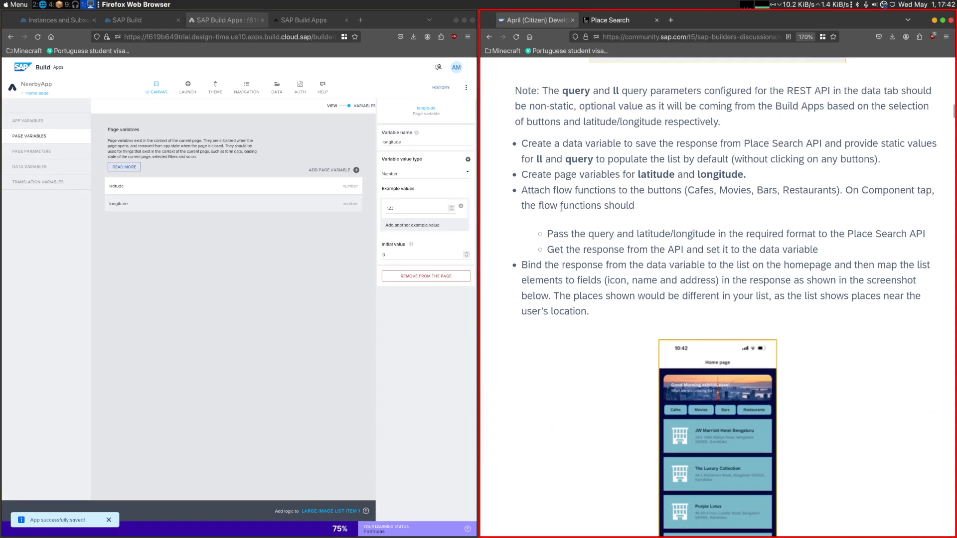
scroll(542, 193, up, 2)
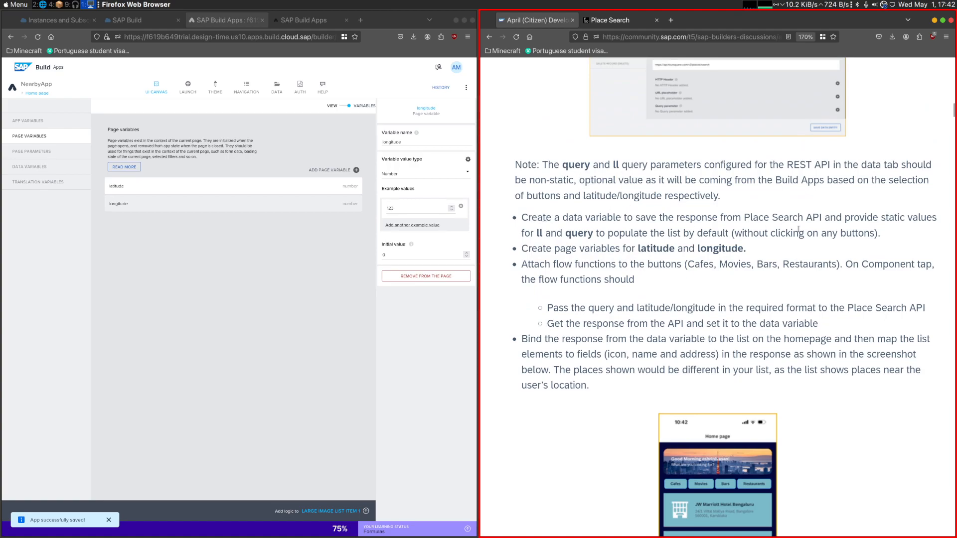
drag(875, 232, 640, 234)
click(589, 228)
click(646, 235)
drag(565, 234, 640, 235)
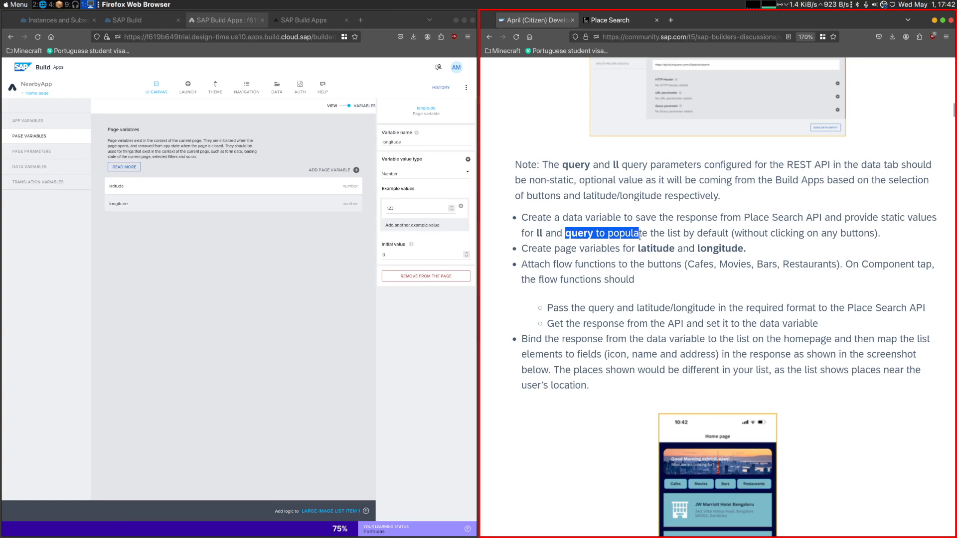
click(787, 235)
drag(563, 234, 626, 234)
click(627, 233)
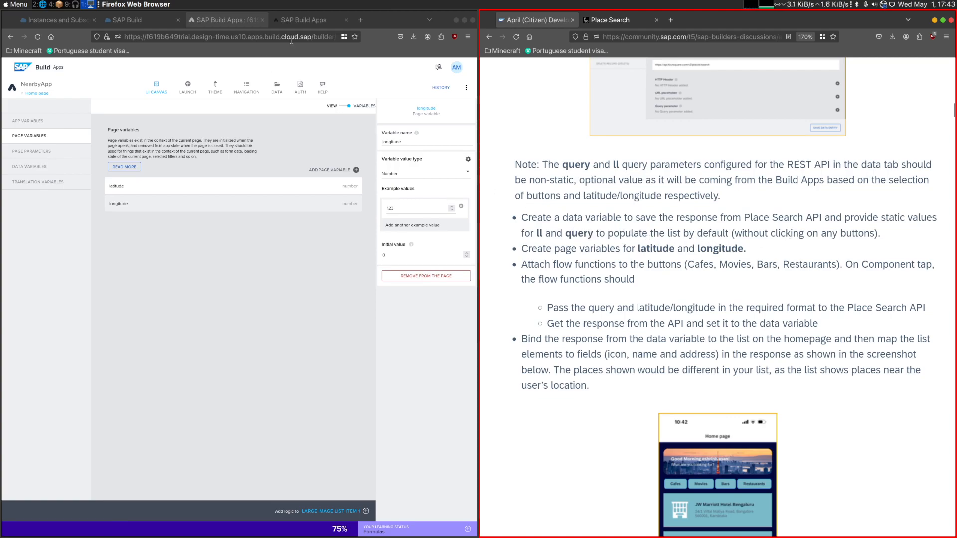
- Return to the SAP Build Apps editor and open the settings of the FoursquarePlaceSearch data variable on the Home page
click(296, 20)
click(230, 22)
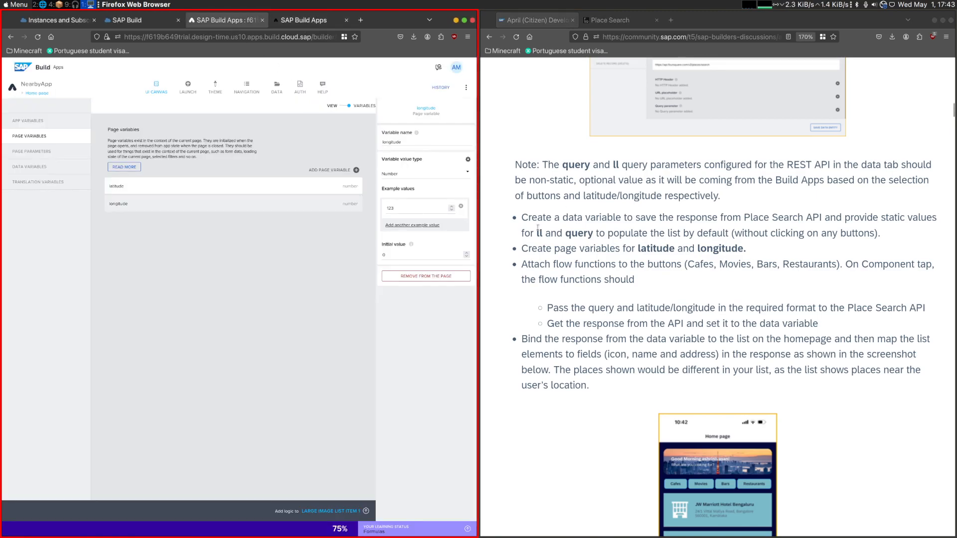
click(30, 167)
click(179, 187)
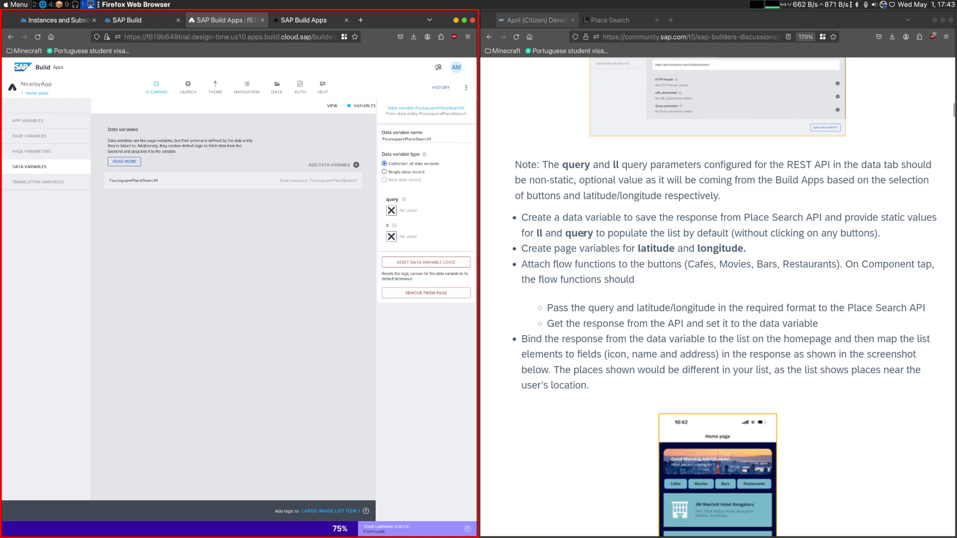
click(391, 237)
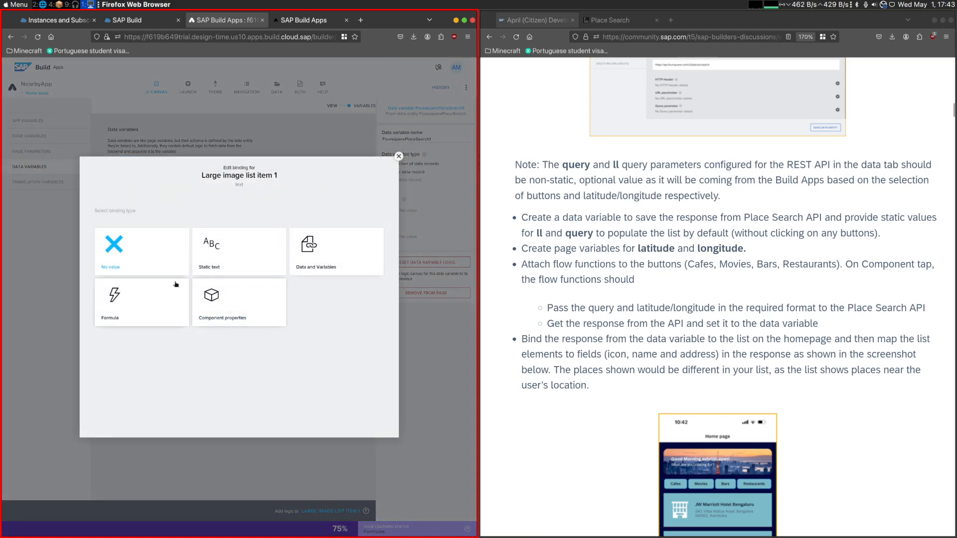
click(315, 244)
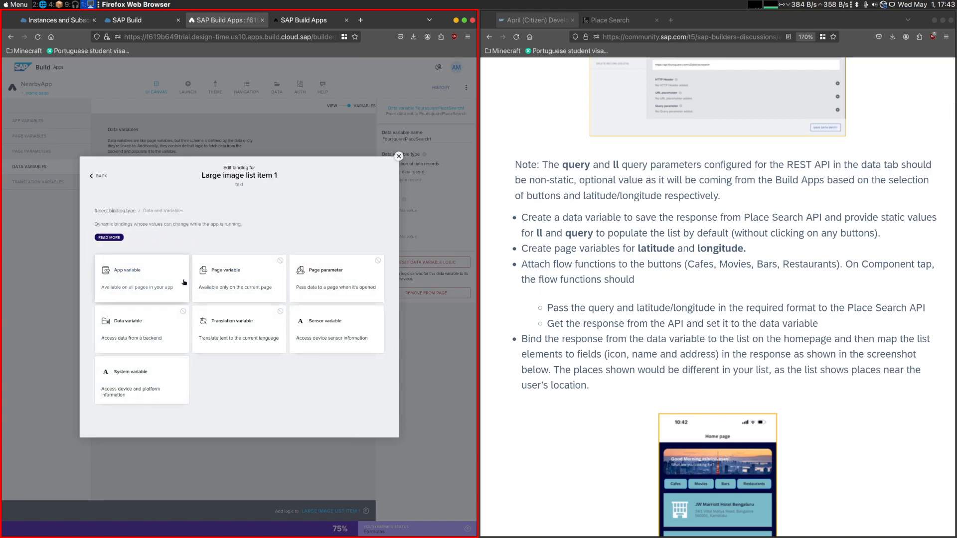
click(249, 279)
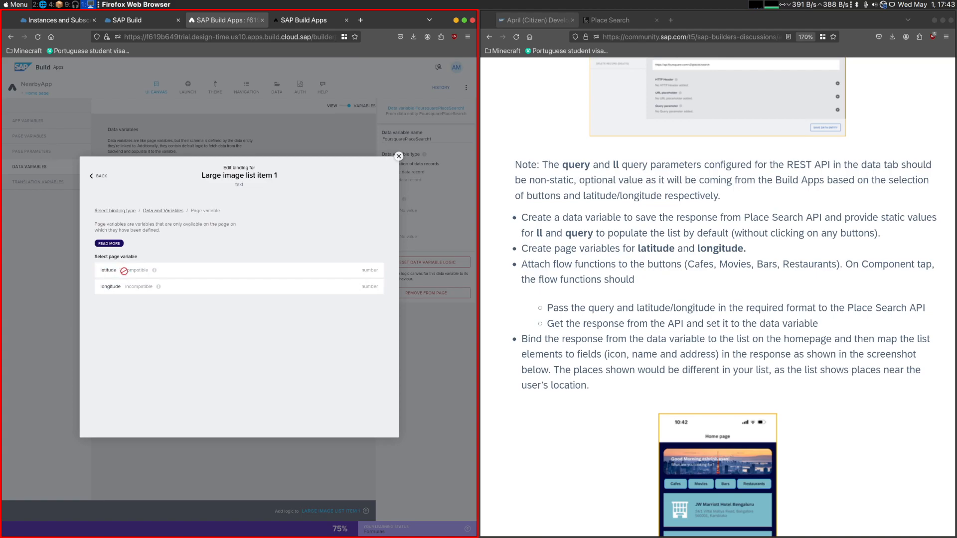
click(398, 156)
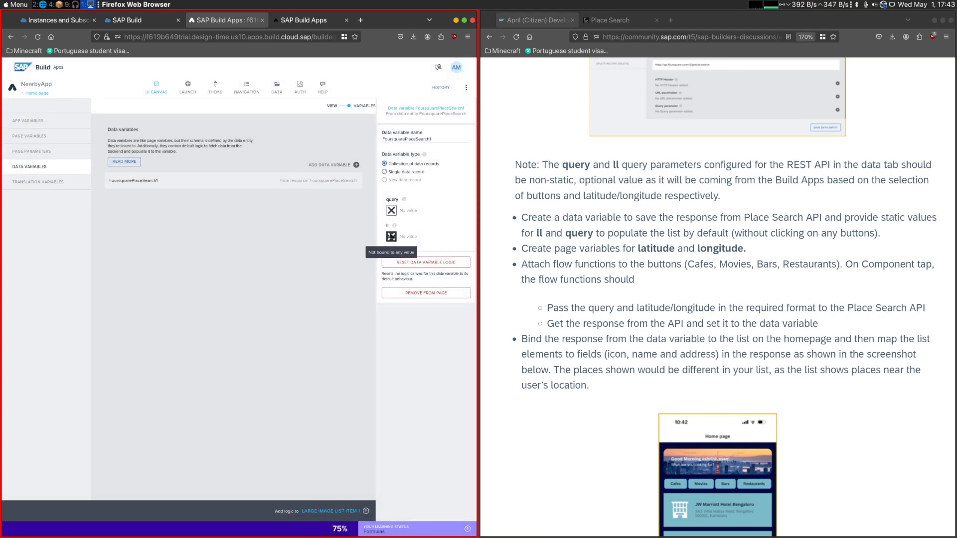
- Bind the data variable's ll parameter to the formula pageVars.latitude + "," + pageVars.longitude and save the binding
click(391, 236)
click(129, 296)
click(115, 269)
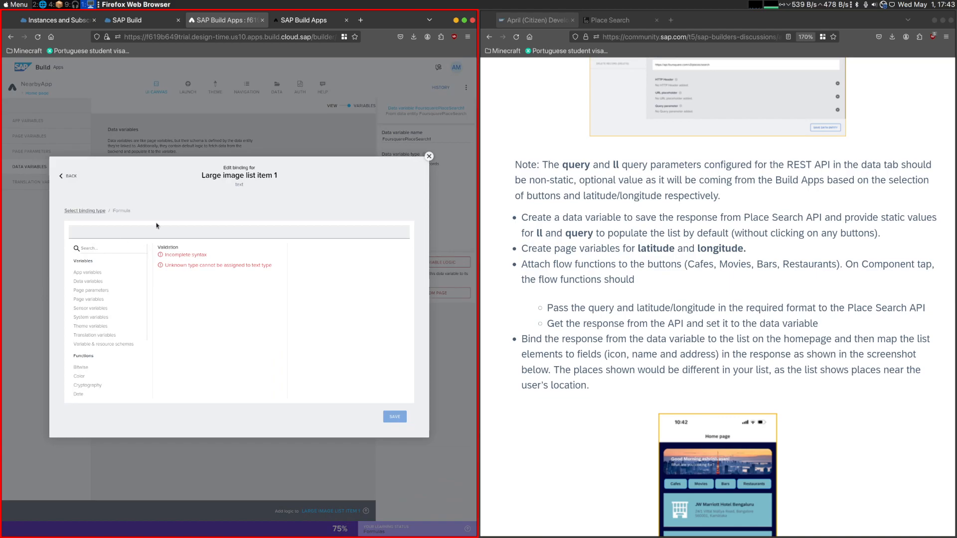
text(latitu)
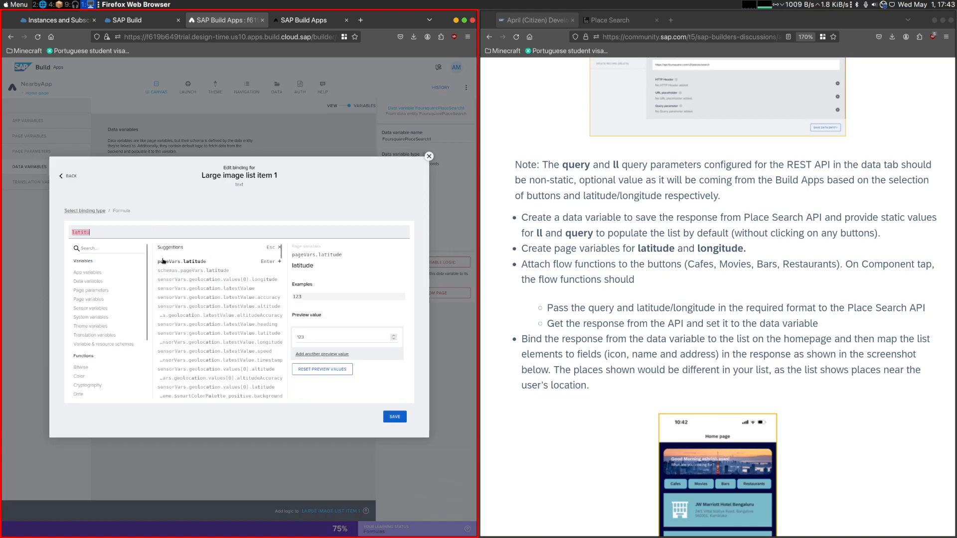
click(167, 262)
text(+ )
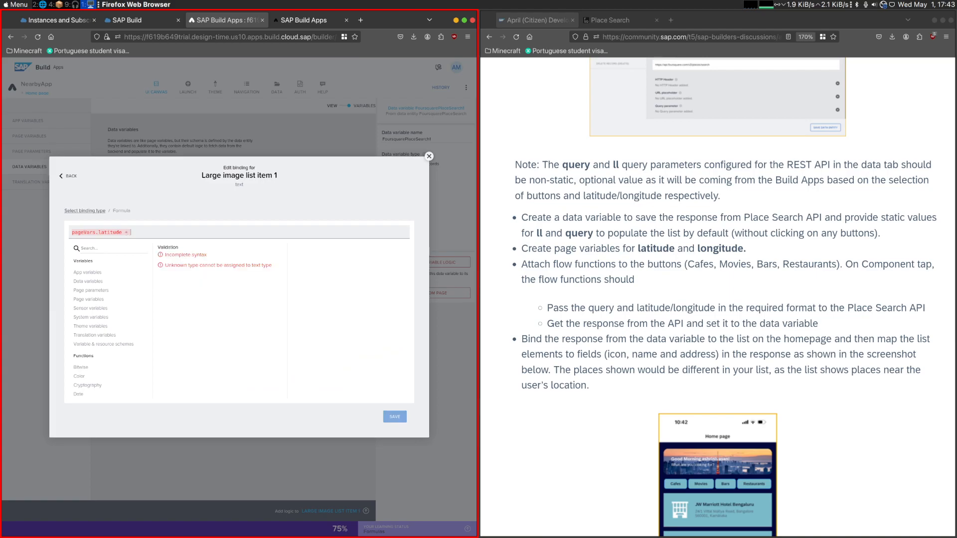
text(longi)
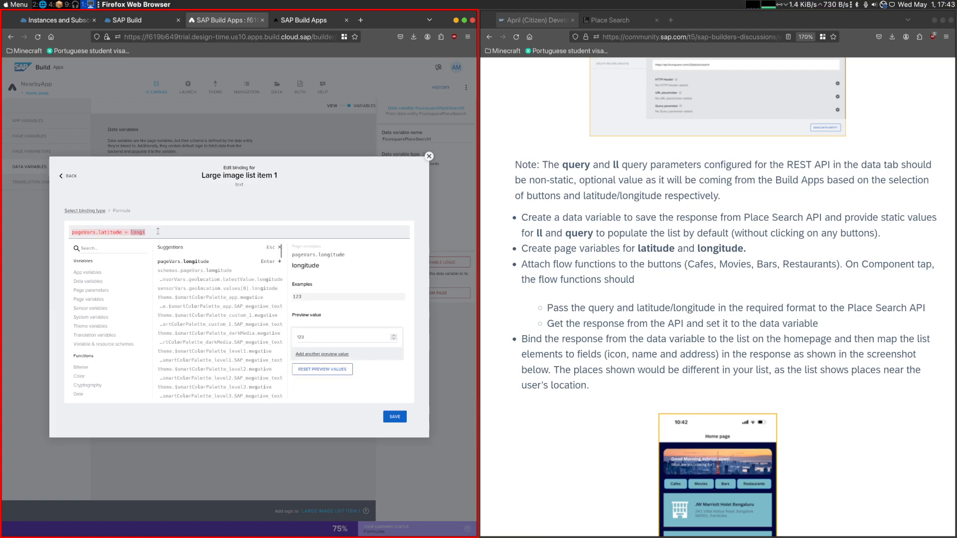
click(182, 262)
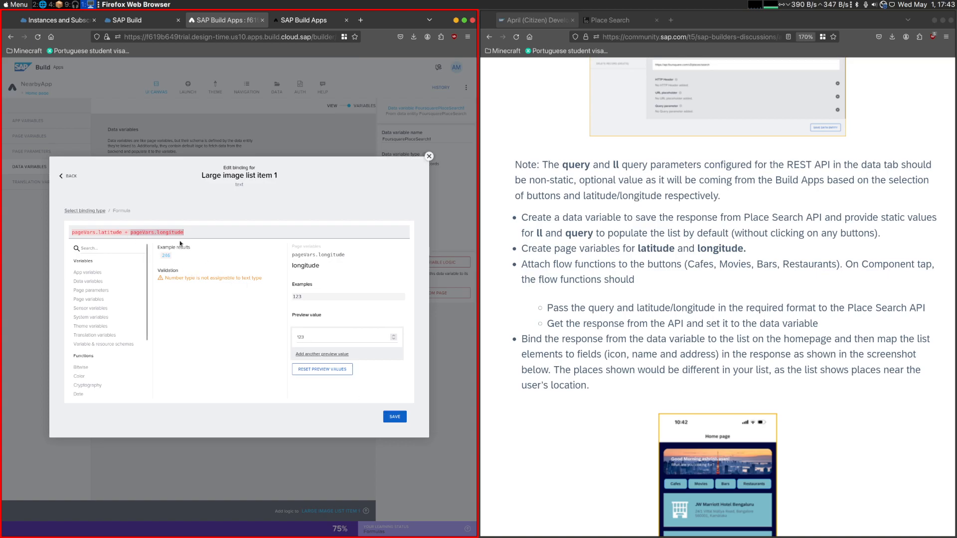
text(")
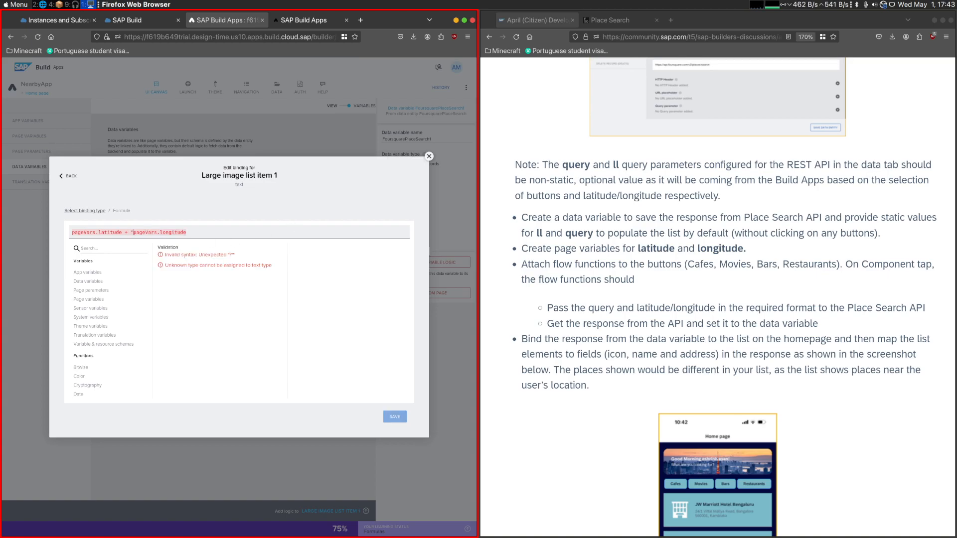
text(," +)
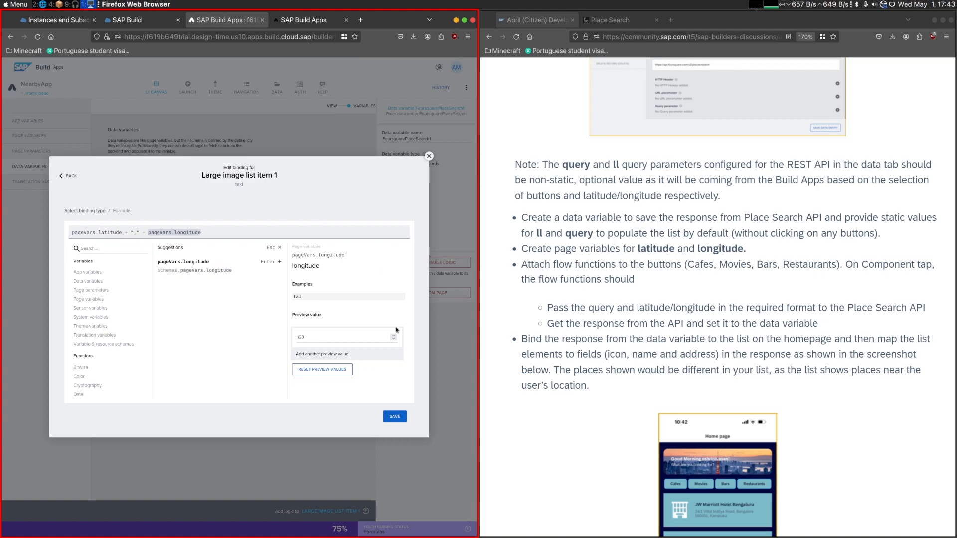
click(394, 417)
- Check the required ll format in the Foursquare Place Search documentation, return to the challenge instructions, and save the app
click(610, 20)
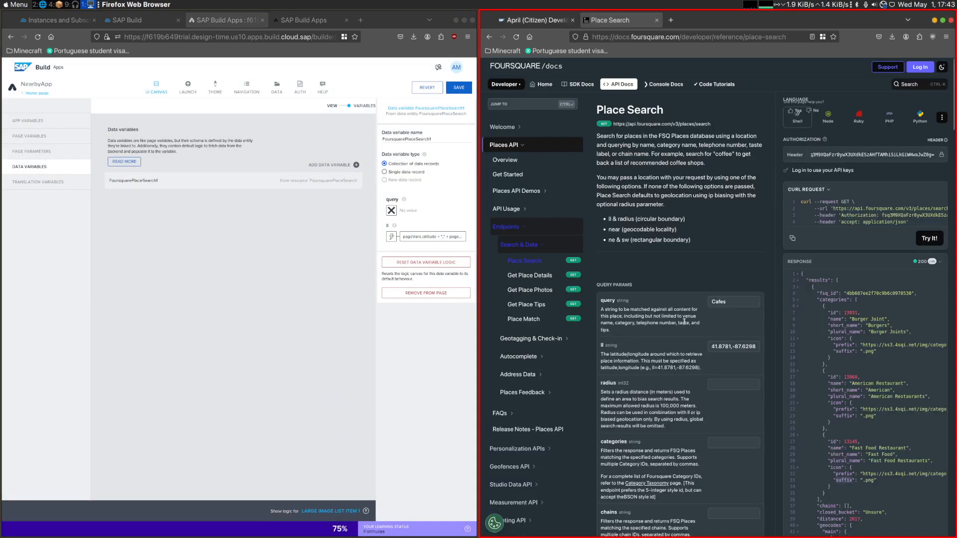
click(533, 20)
click(458, 87)
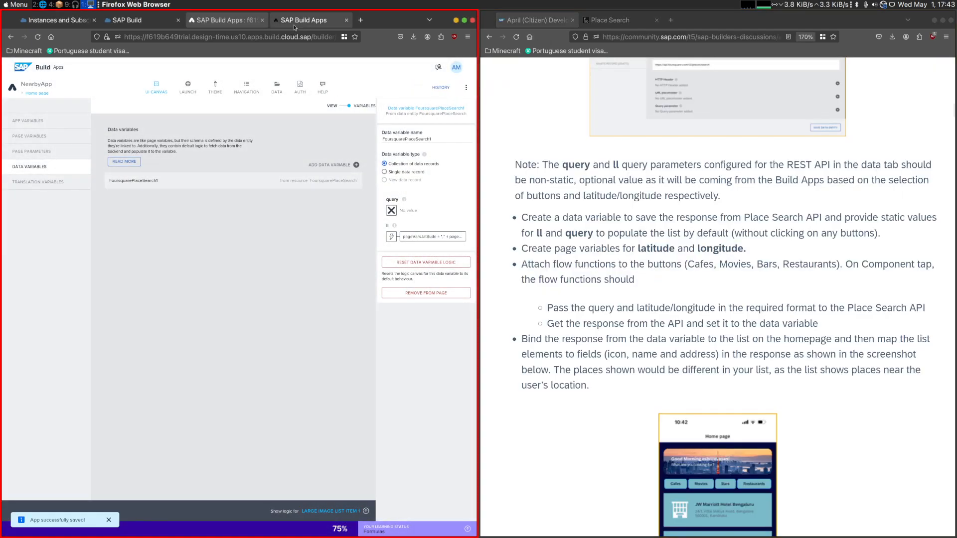
- Inspect the ll value sent in the last search request's headers in the app preview's network log
click(293, 24)
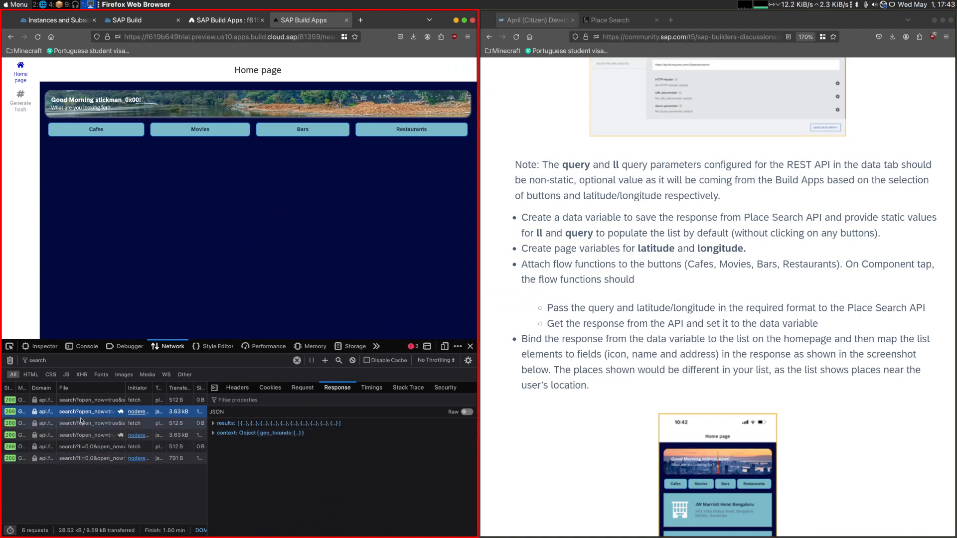
click(82, 458)
click(237, 388)
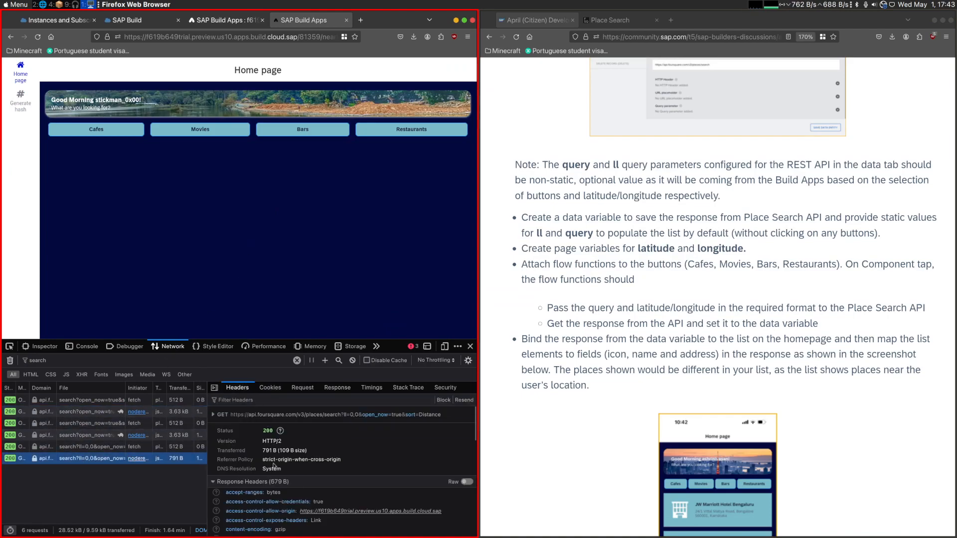
click(214, 415)
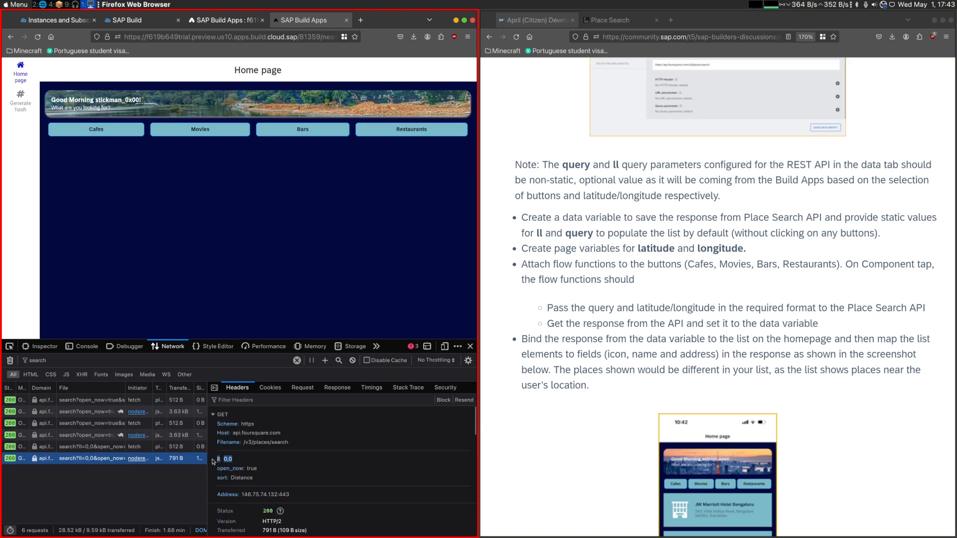
- Disconnect Get record collection from Page mounted in the FoursquarePlaceSearch logic and move it below the events with its Set data variable node
click(219, 20)
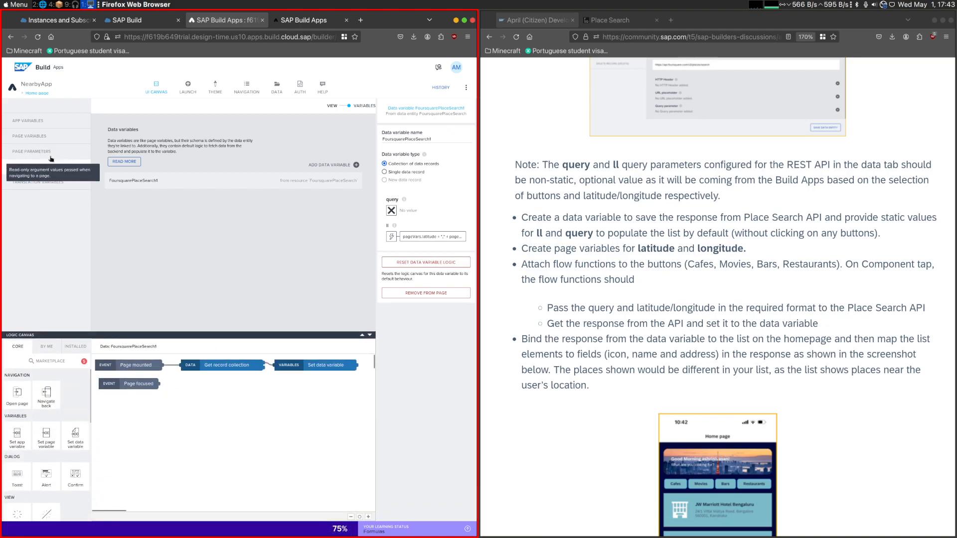
click(52, 166)
click(180, 183)
click(52, 138)
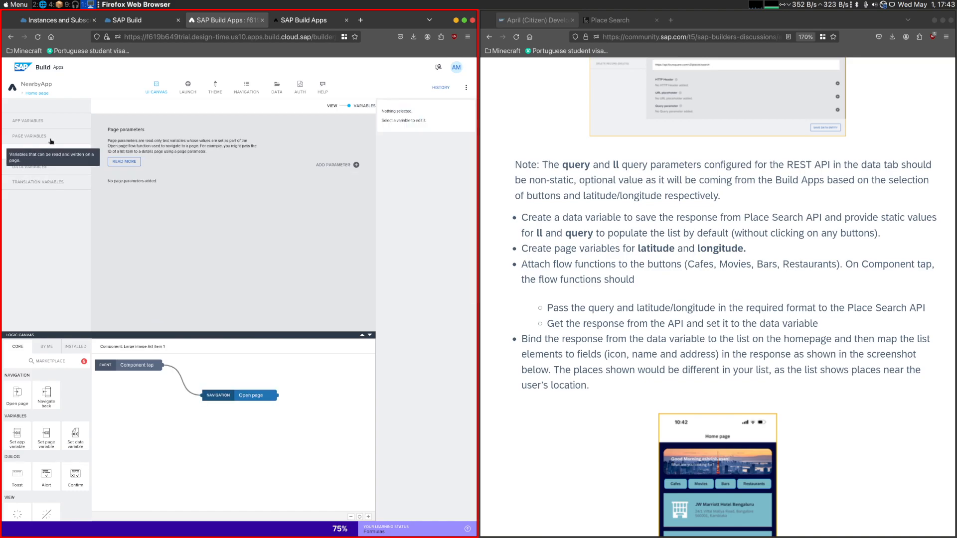
click(49, 168)
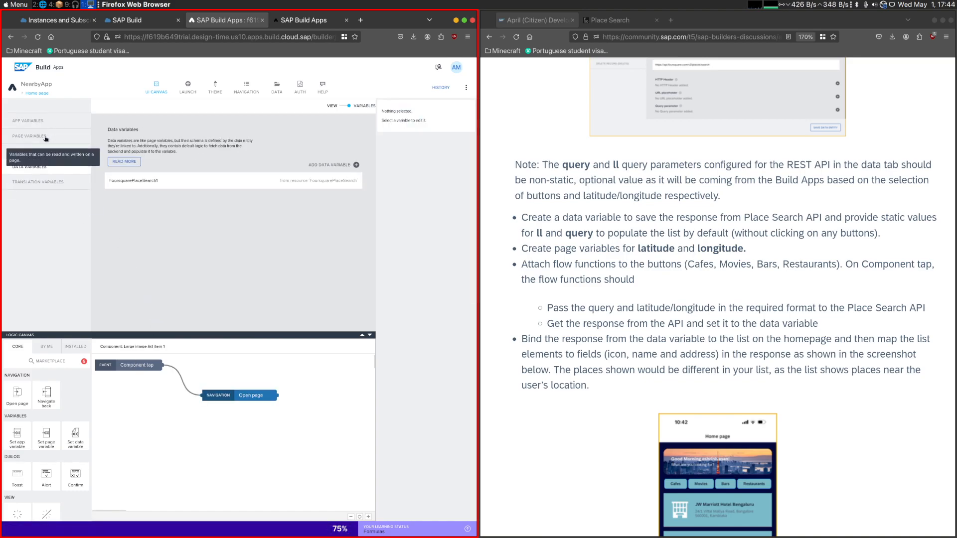
click(172, 181)
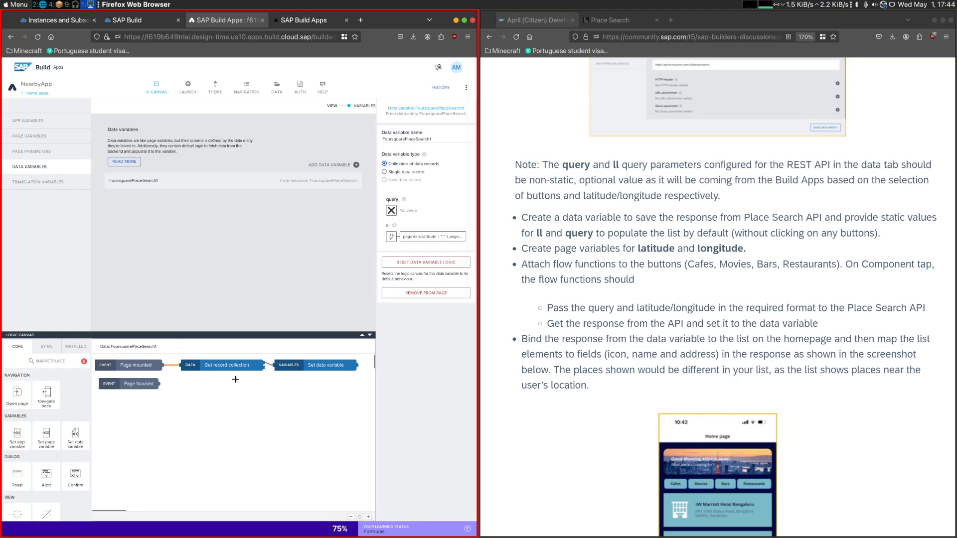
key(Delete)
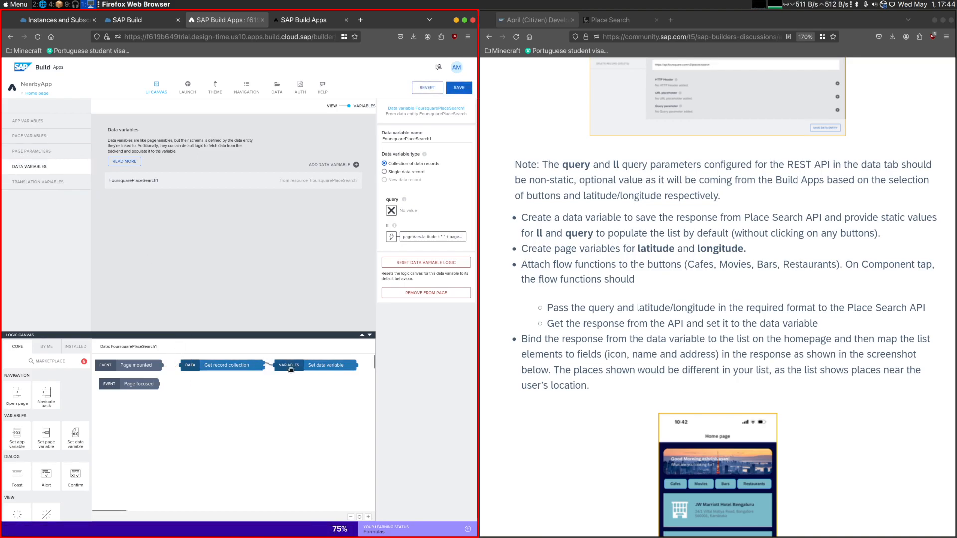
drag(198, 365, 180, 453)
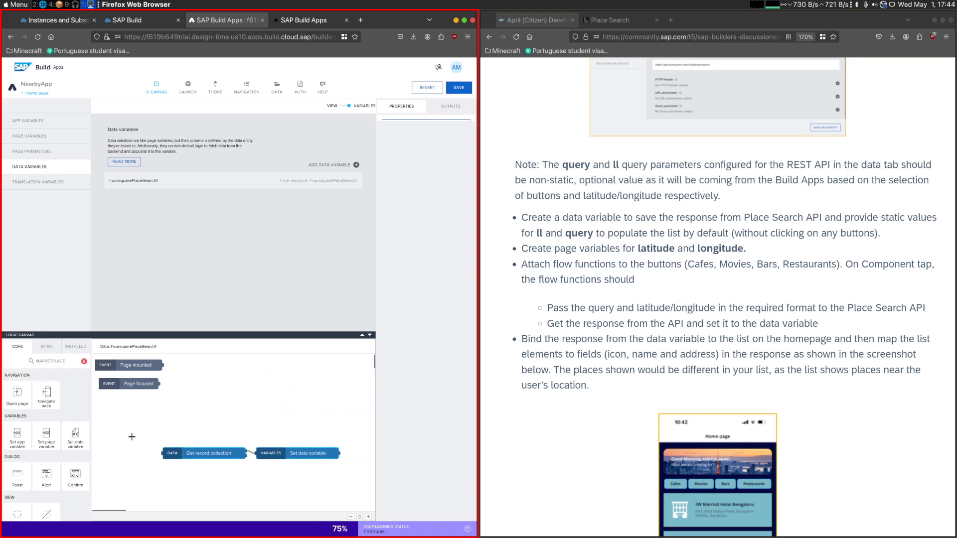
- Add a GPS location node to the data variable's logic and connect it to the Page mounted event
scroll(55, 444, down, 3)
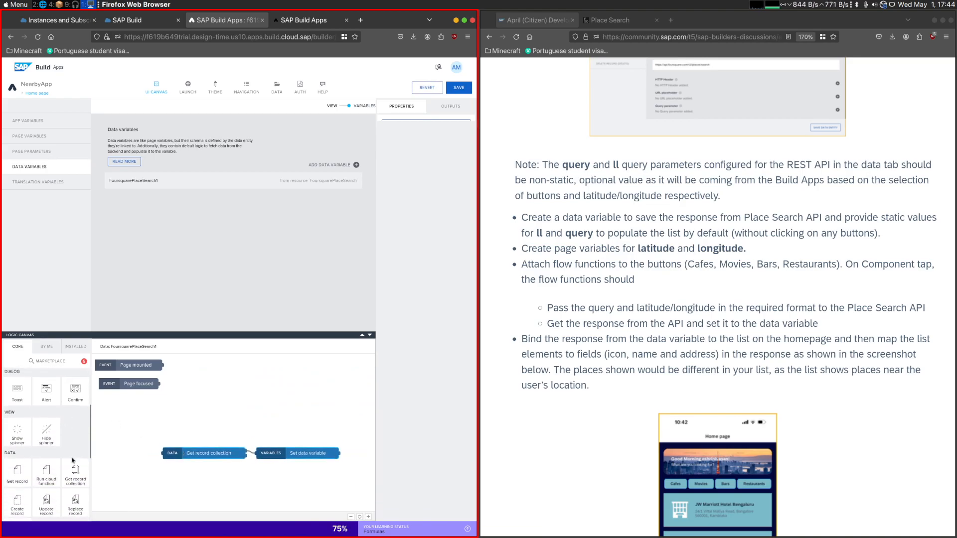
scroll(47, 463, down, 3)
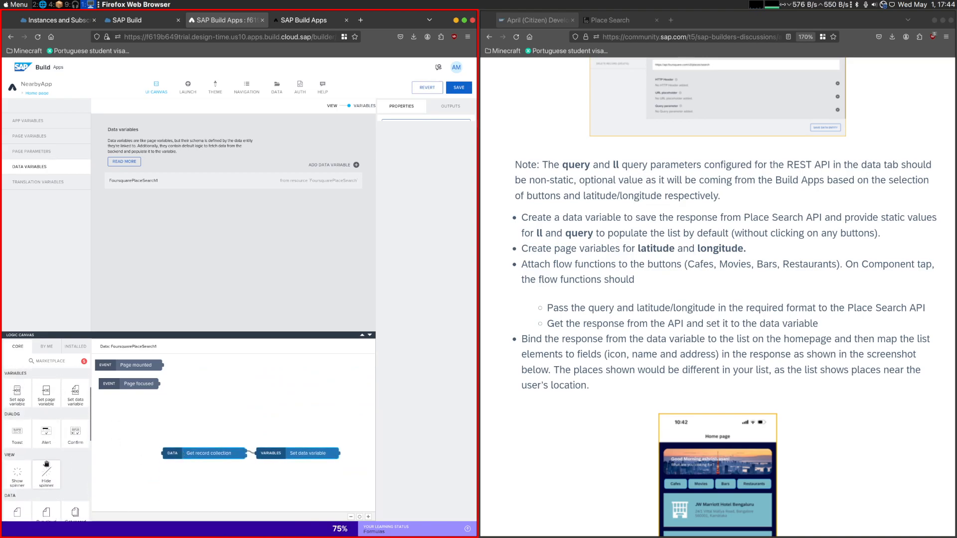
mouse_move(76, 445)
mouse_down()
mouse_move(202, 389)
mouse_move(175, 375)
mouse_move(186, 365)
mouse_up()
click(184, 378)
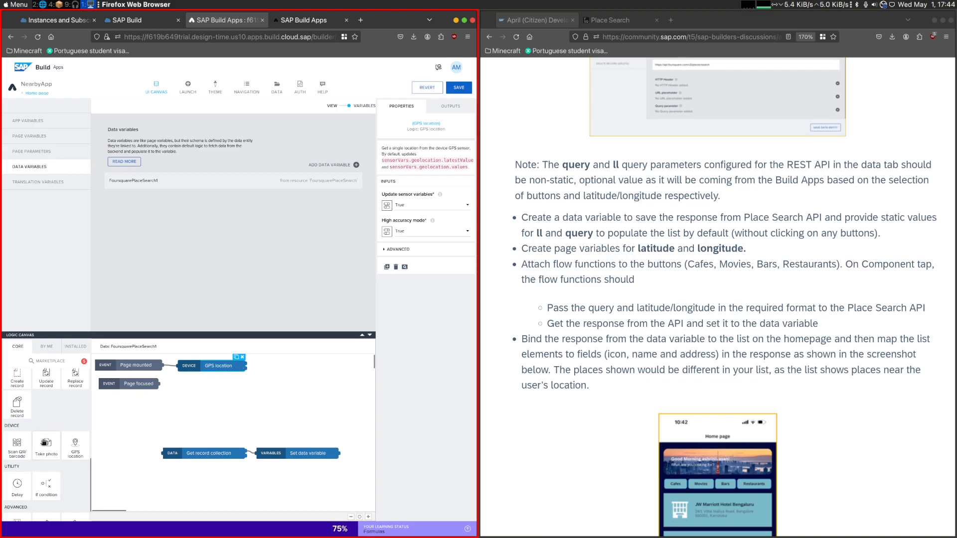
- Add a Set page variable node targeting the latitude page variable and connect it after the GPS location node
scroll(45, 442, up, 4)
drag(46, 392, 288, 369)
click(387, 203)
click(195, 270)
click(195, 287)
click(194, 270)
click(127, 271)
click(370, 295)
drag(247, 363, 256, 368)
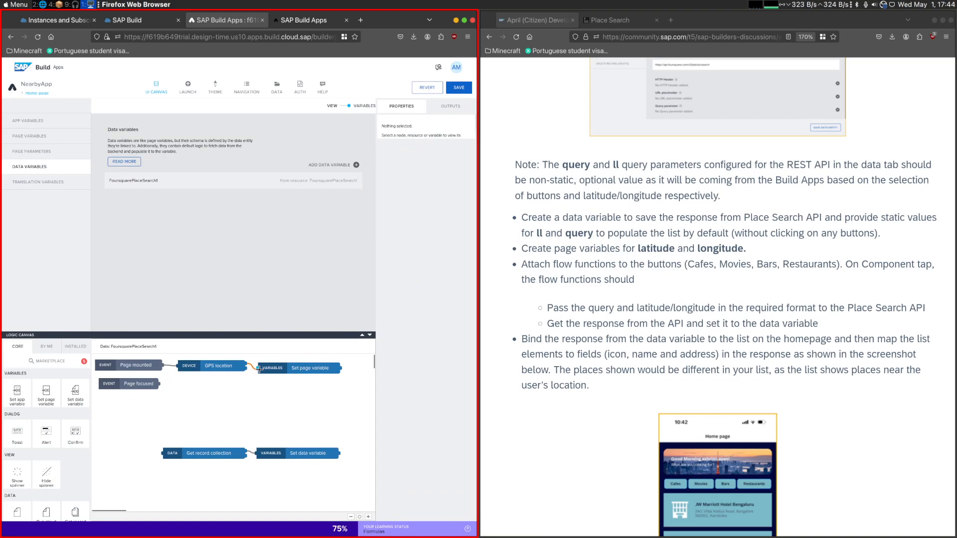
- Bind the latitude node's assigned value to the GPS location node's GPS position latitude output
click(259, 368)
click(433, 228)
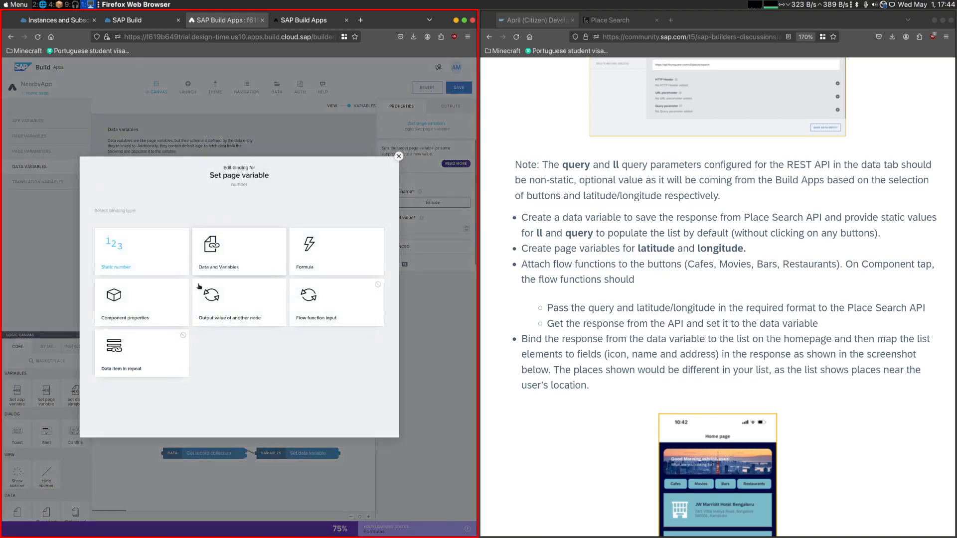
click(241, 323)
click(129, 276)
click(129, 277)
scroll(150, 349, down, 2)
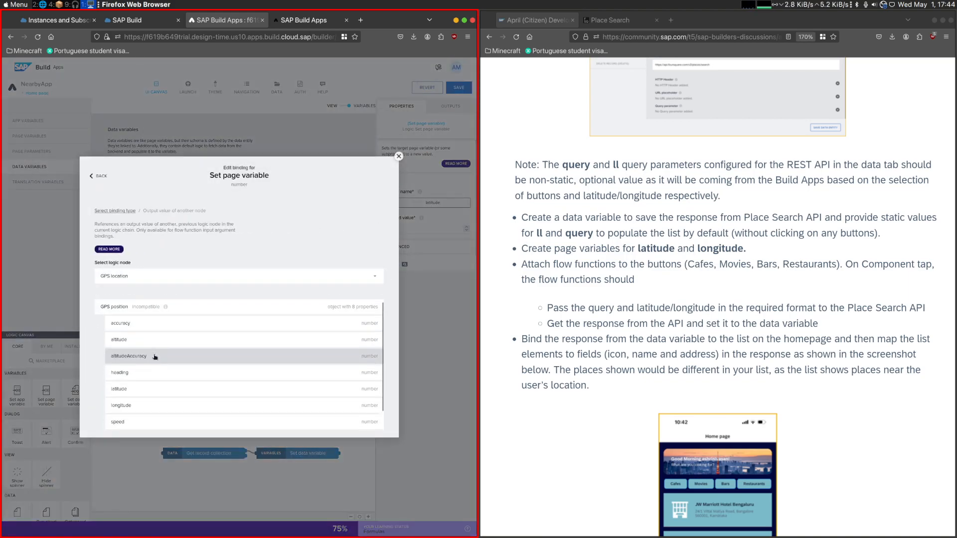
click(140, 369)
click(372, 340)
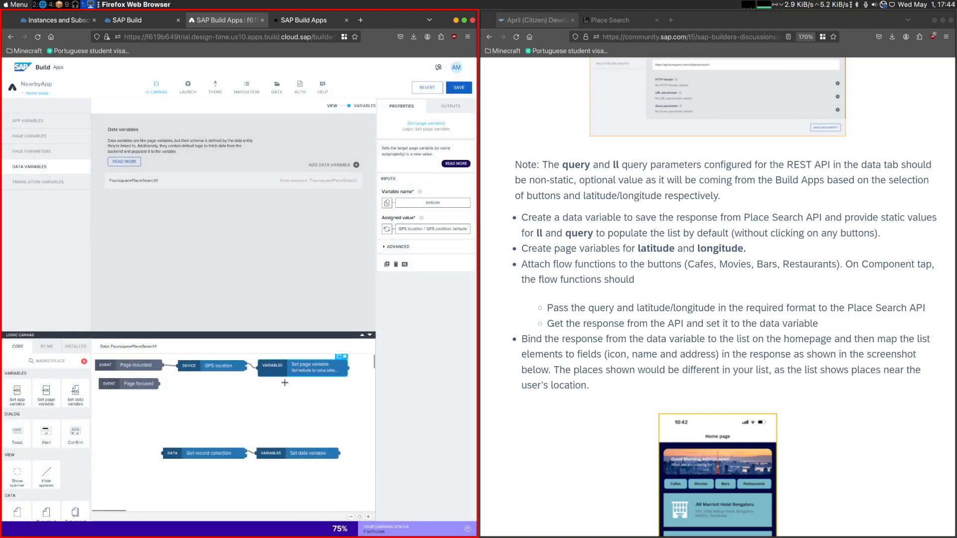
- Duplicate the Set page variable node, place the copy below the original, and connect it to the GPS location node
click(308, 370)
key(ctrl+c)
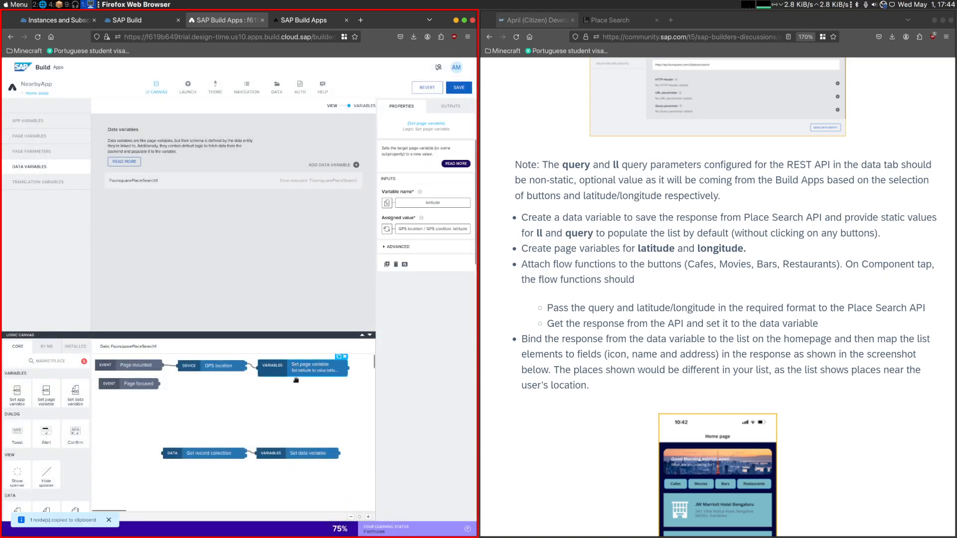
key(ctrl+v)
drag(262, 393, 264, 407)
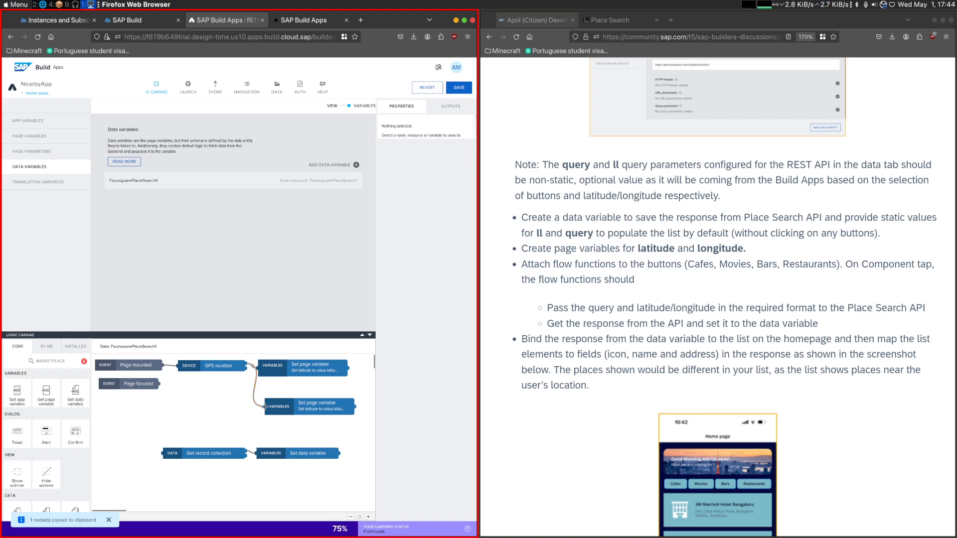
- Change the duplicated Set page variable node's variable name to the longitude page variable
click(299, 408)
click(426, 203)
click(143, 277)
click(150, 293)
click(372, 296)
- Bind the longitude node's assigned value to the GPS location node's GPS position longitude output
click(433, 228)
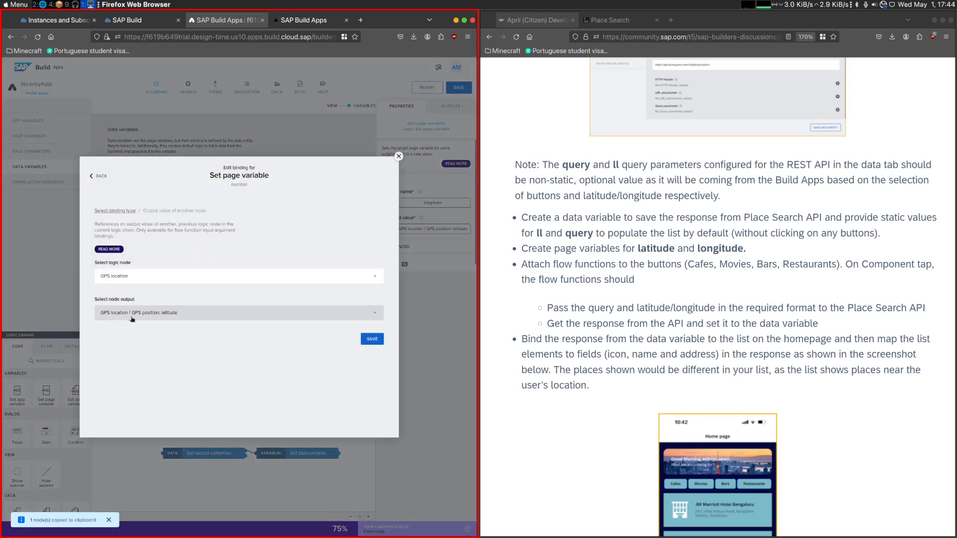
click(140, 313)
click(120, 412)
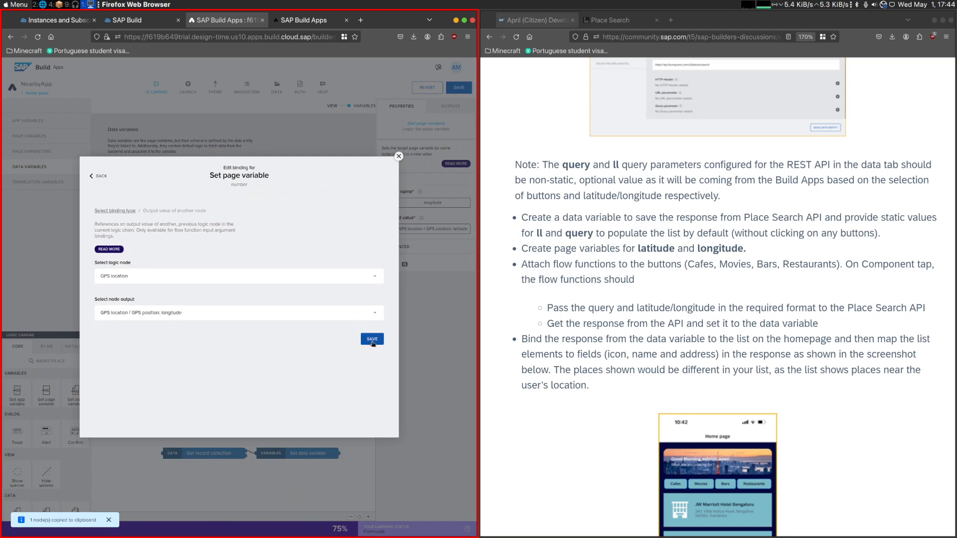
click(366, 337)
- Reposition the Set page variable nodes and connect the latitude node to the Get record collection node
drag(263, 404, 259, 403)
drag(287, 364, 289, 367)
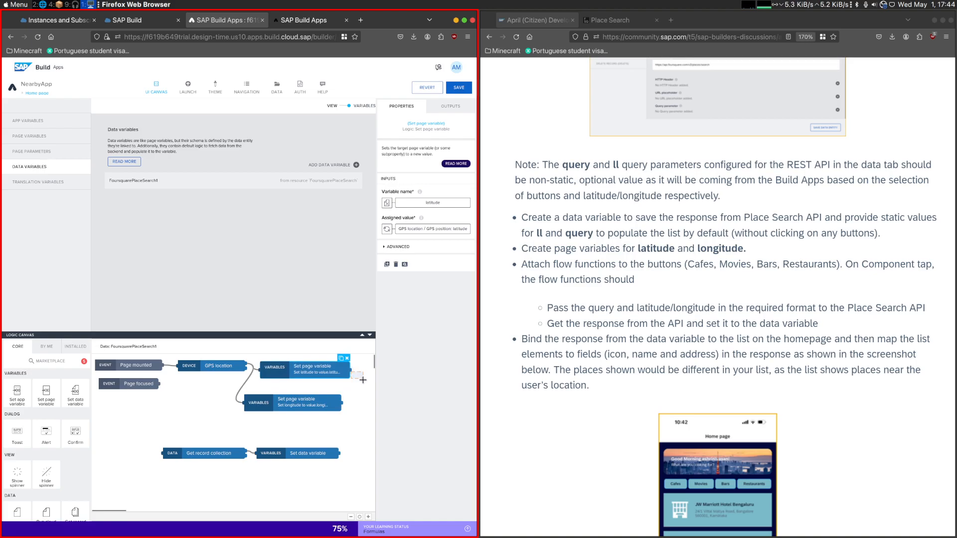
click(357, 399)
drag(351, 370, 190, 451)
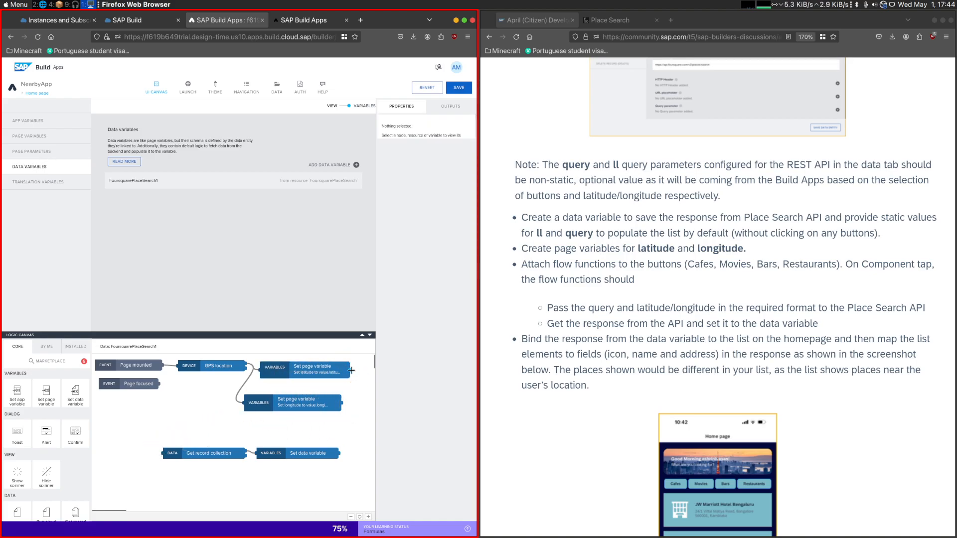
drag(295, 405, 164, 453)
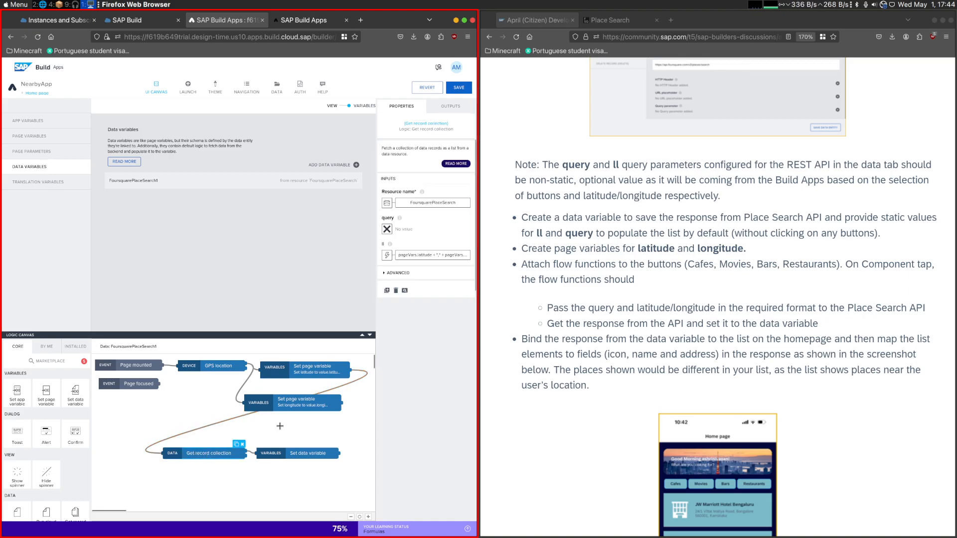
- Save the app changes and reload the NearbyApp preview page
click(458, 89)
click(305, 22)
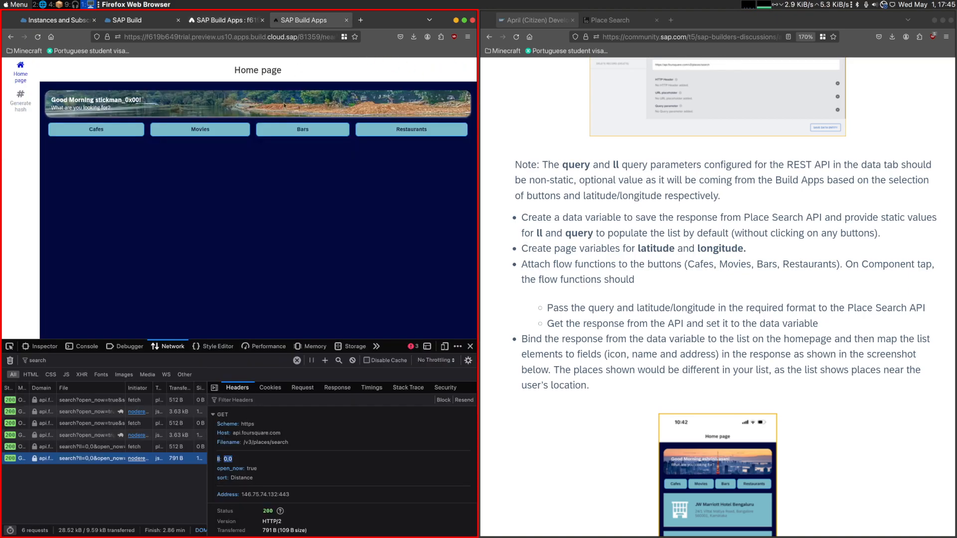
click(38, 36)
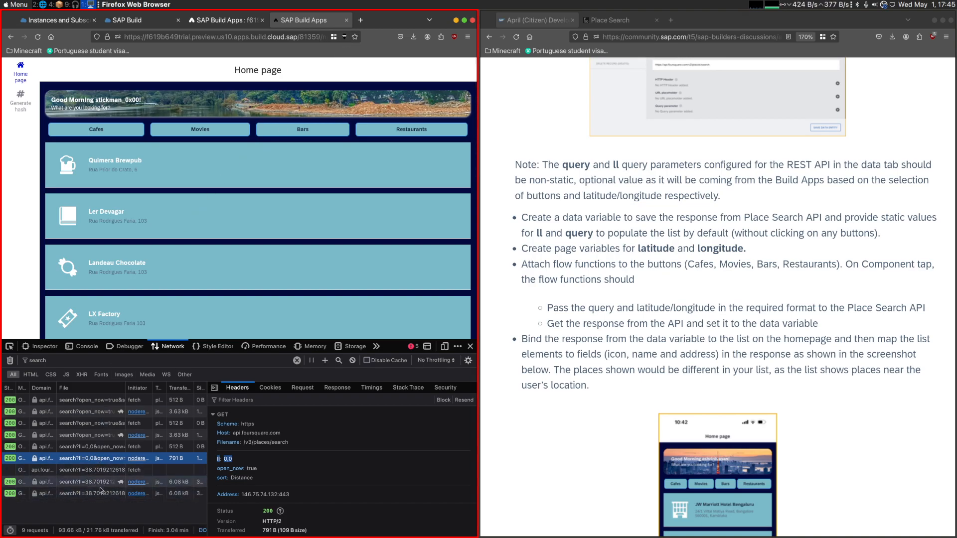
- Examine the ll coordinates of the newest search request, the preview's places list and the remaining challenge instructions
click(150, 492)
mouse_move(223, 461)
mouse_down()
mouse_move(345, 459)
mouse_move(227, 461)
mouse_up()
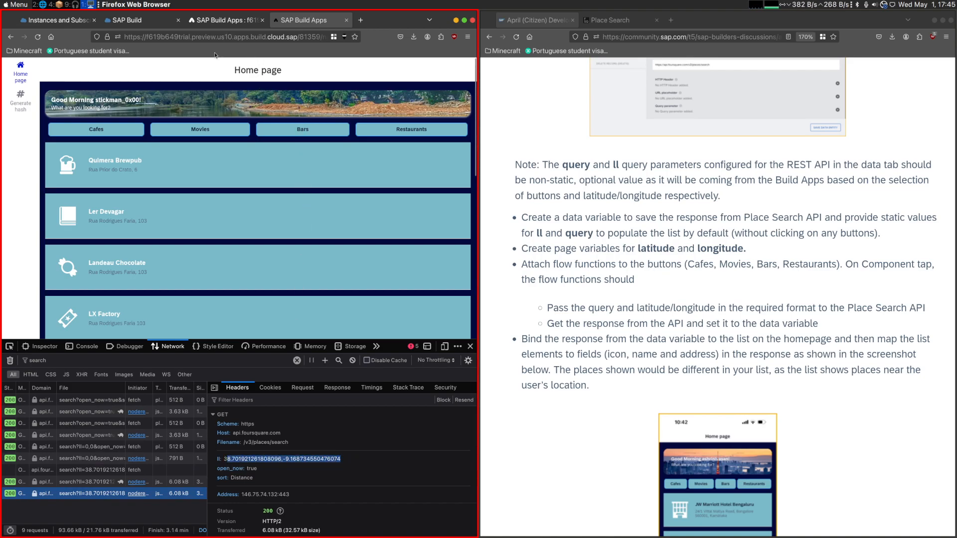
scroll(171, 144, down, 5)
scroll(172, 144, up, 5)
drag(521, 216, 883, 219)
drag(771, 252, 596, 281)
click(643, 288)
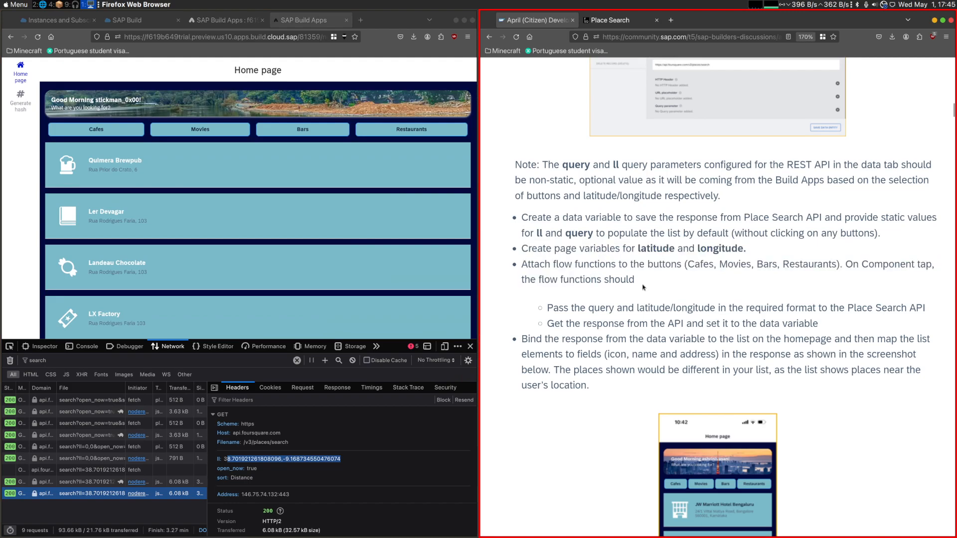
- Return to the app editor's page view and select the Cafes button
click(127, 20)
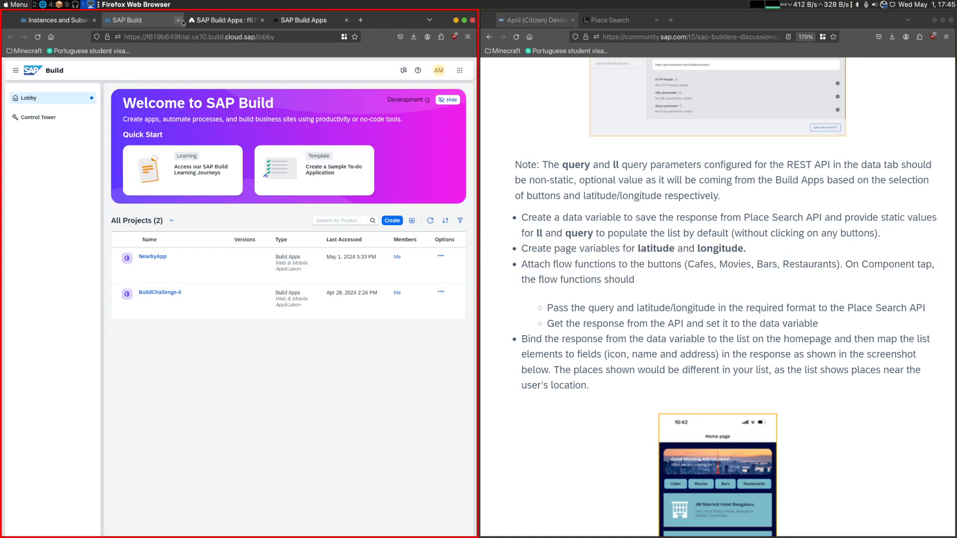
click(224, 20)
click(344, 105)
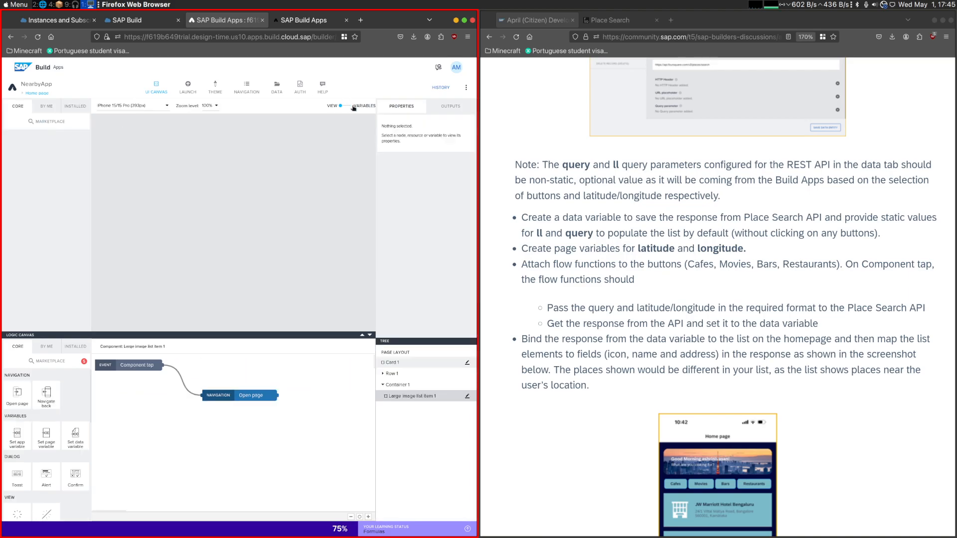
click(180, 170)
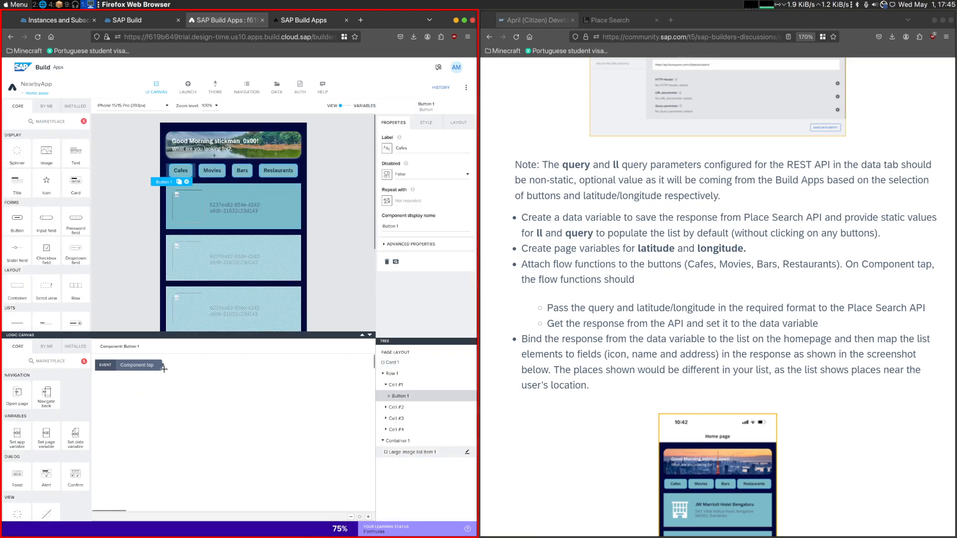
scroll(68, 418, down, 3)
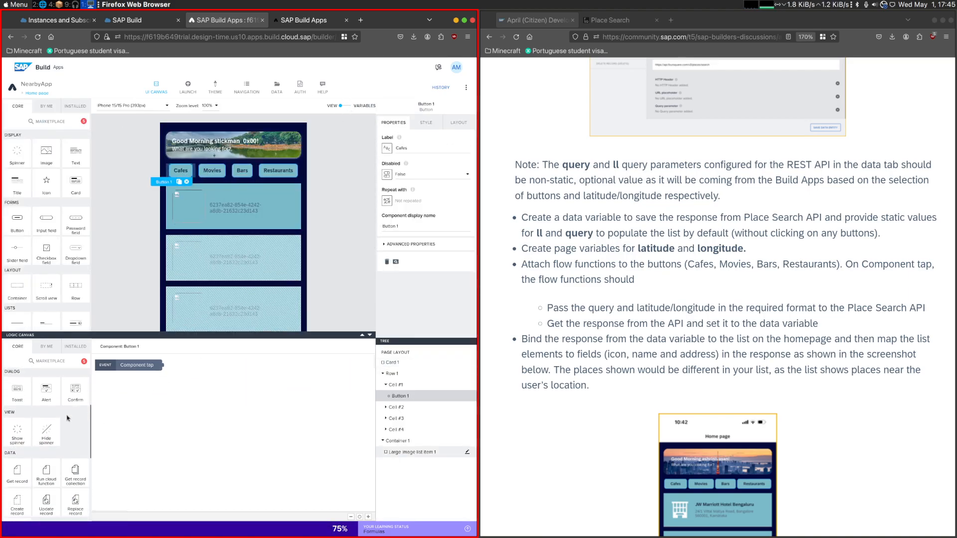
scroll(60, 421, down, 2)
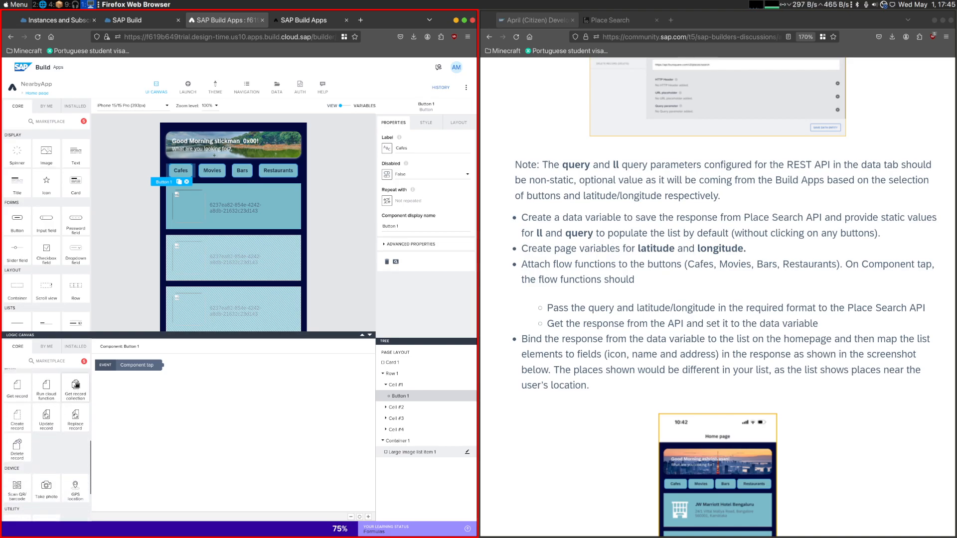
scroll(80, 414, up, 2)
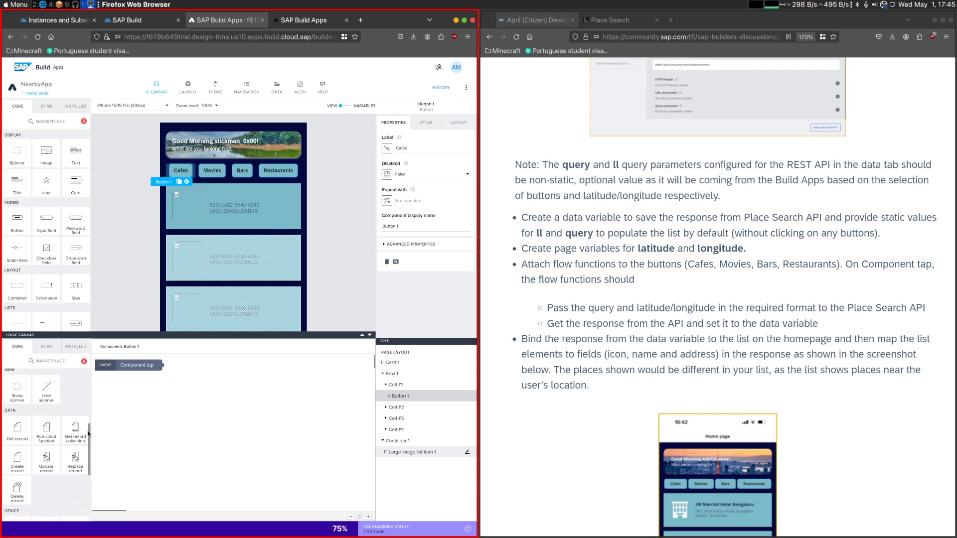
drag(70, 430, 213, 402)
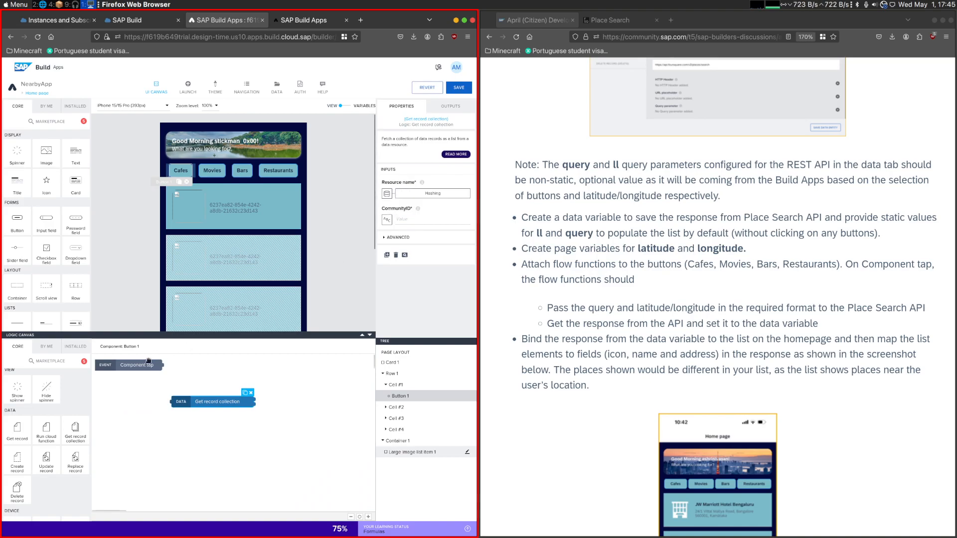
scroll(57, 452, down, 5)
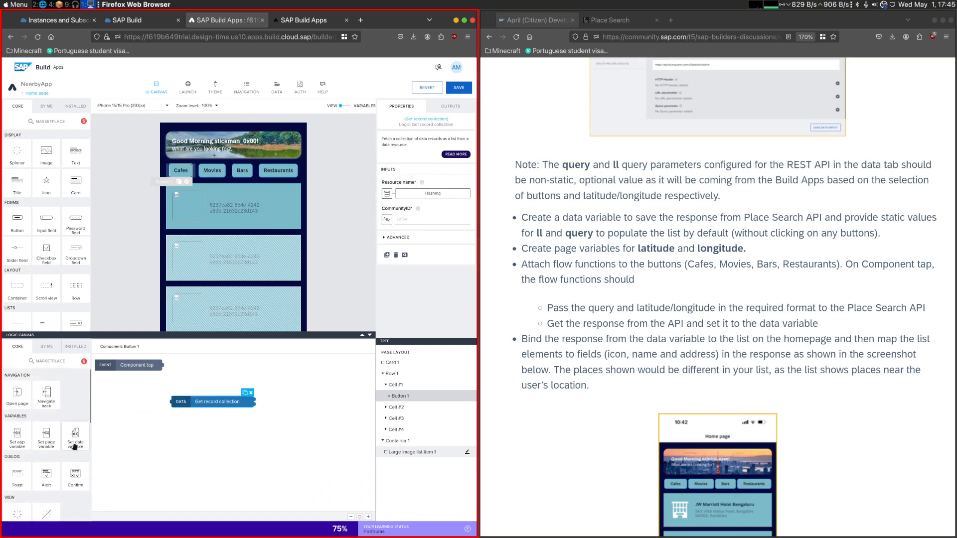
scroll(73, 447, down, 2)
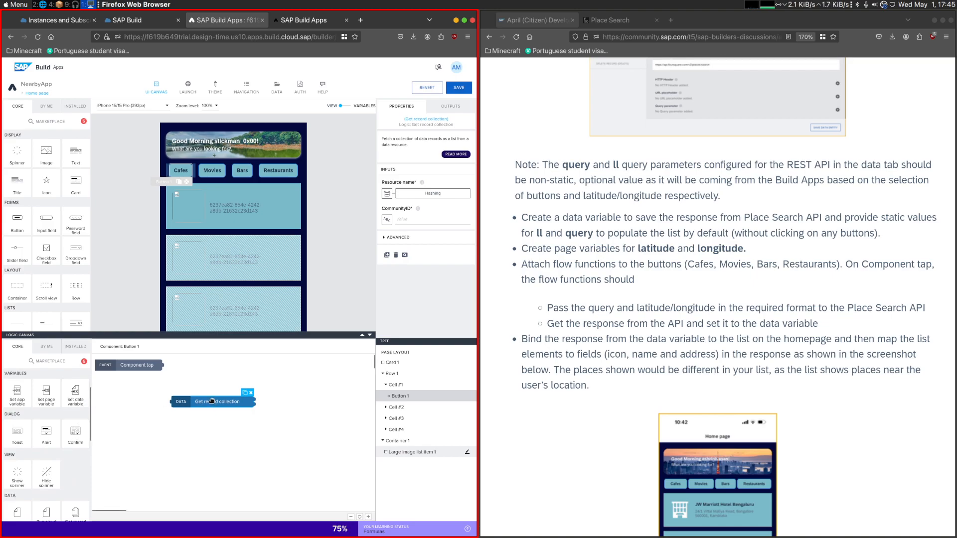
key(Delete)
drag(75, 391, 185, 407)
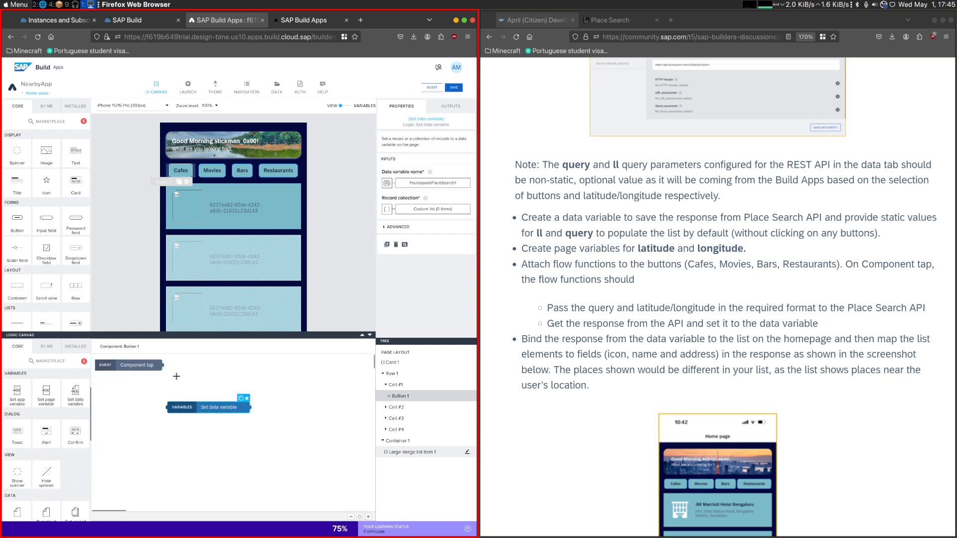
drag(164, 365, 168, 401)
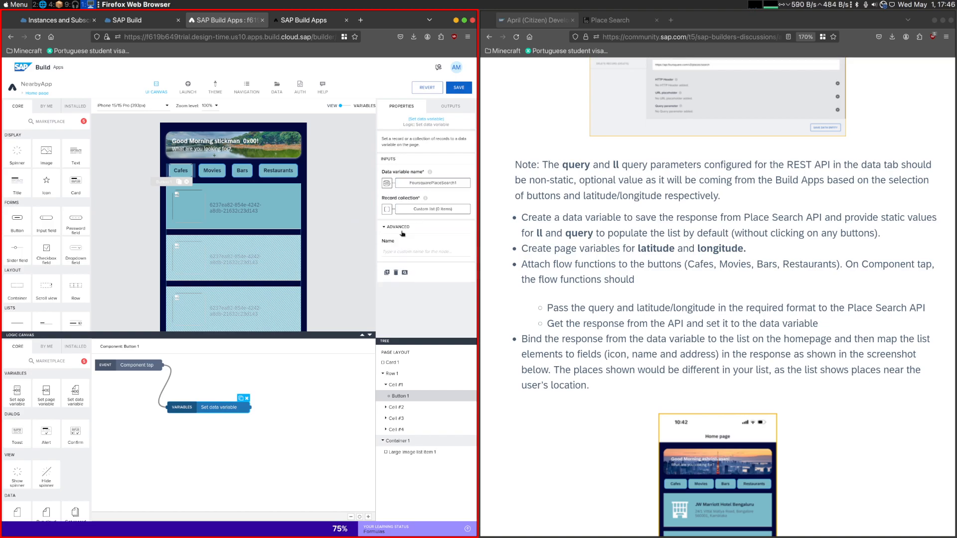
click(386, 182)
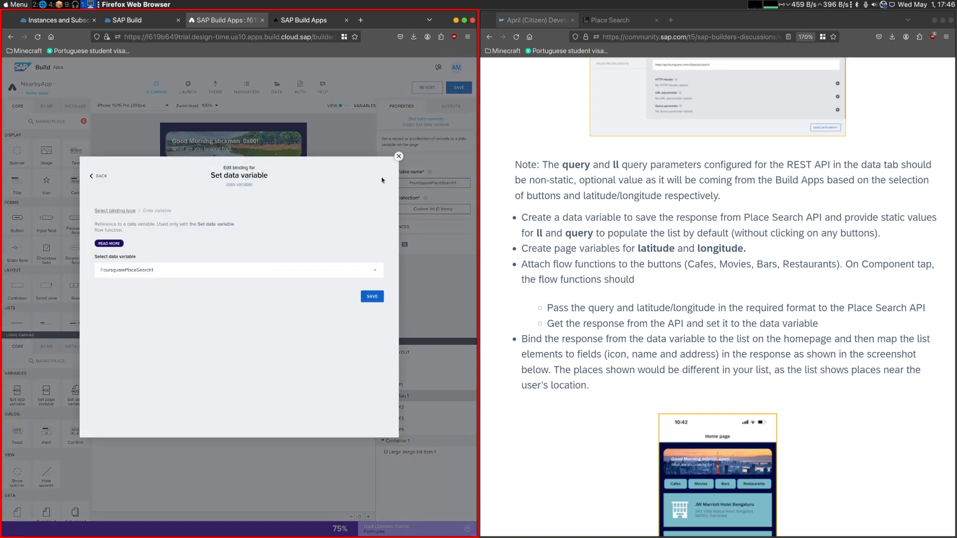
click(372, 297)
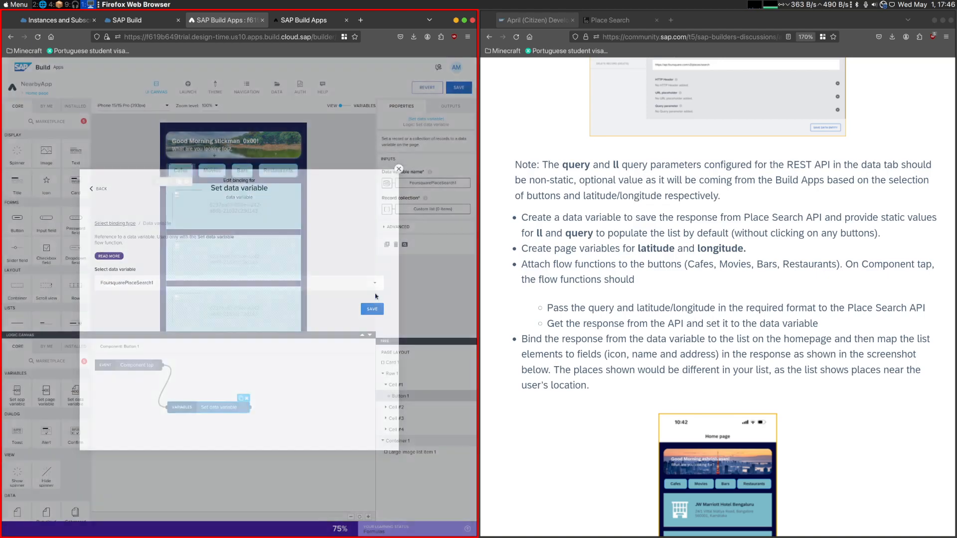
click(427, 210)
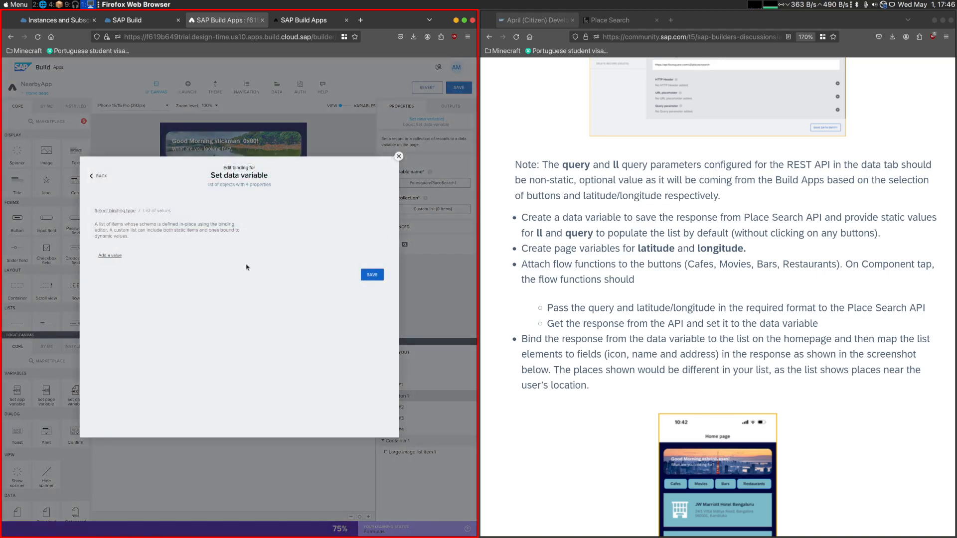
click(119, 259)
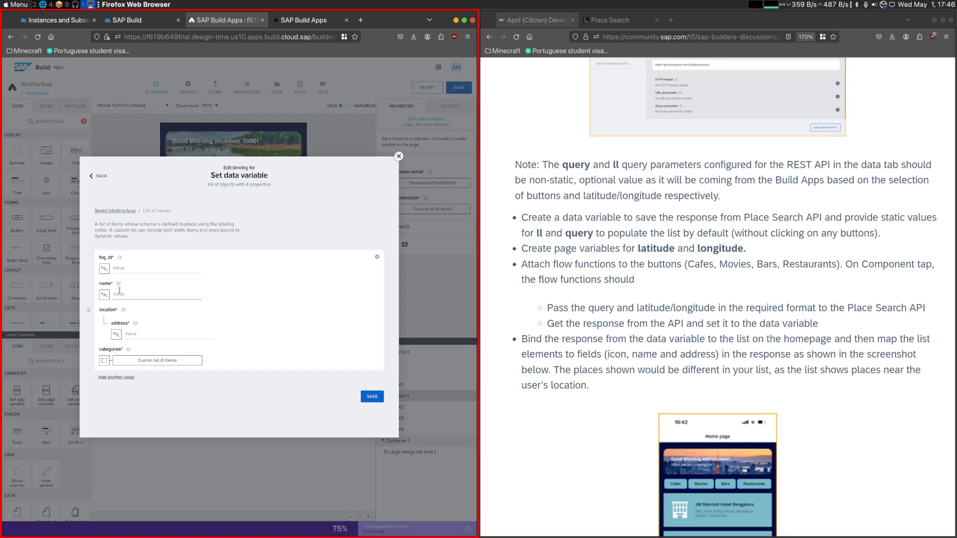
click(377, 256)
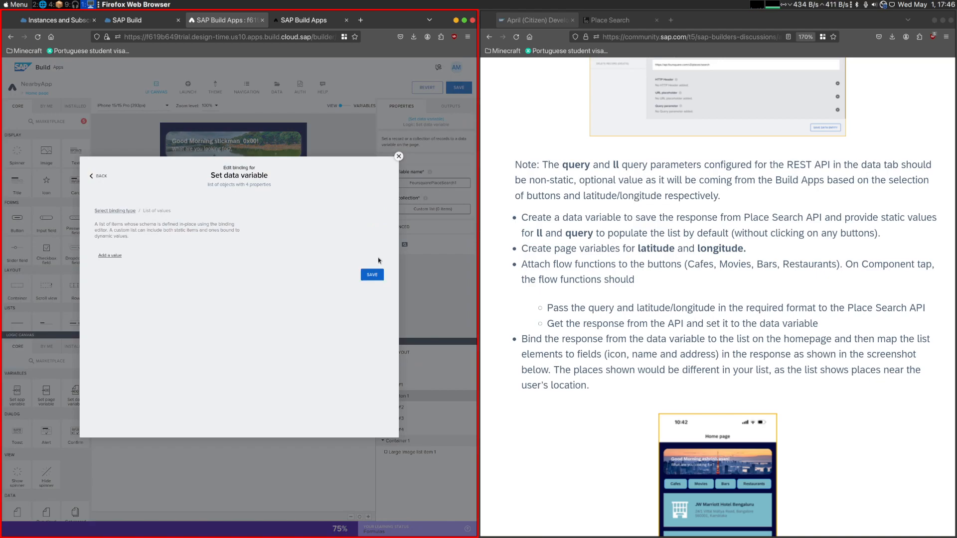
click(125, 212)
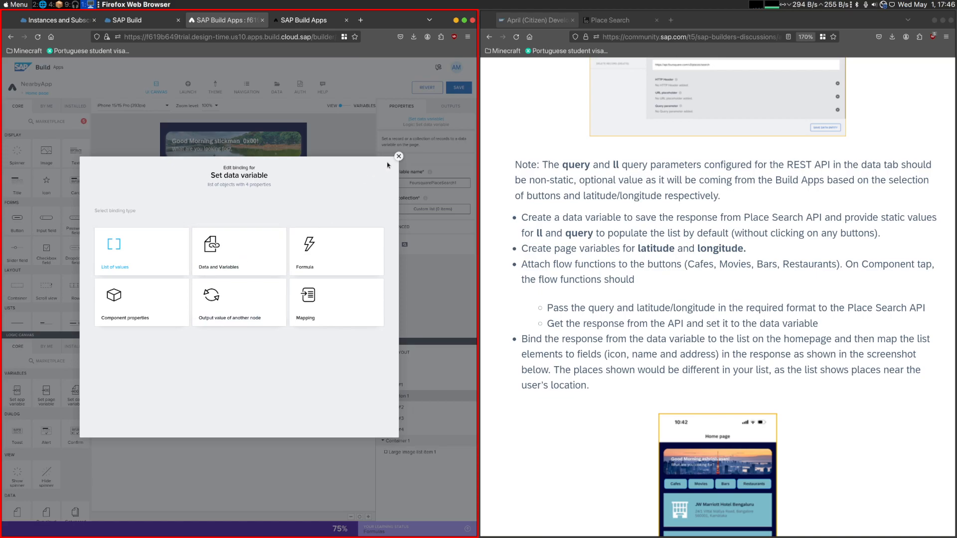
click(398, 156)
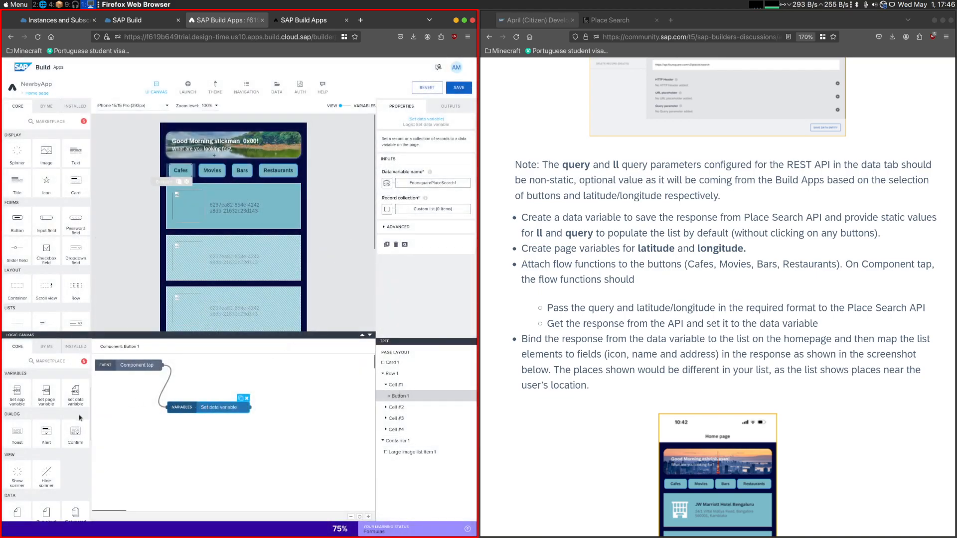
key(Delete)
- Add a Get record collection node to the Cafes button's logic and connect it to the Component tap event
scroll(80, 414, down, 5)
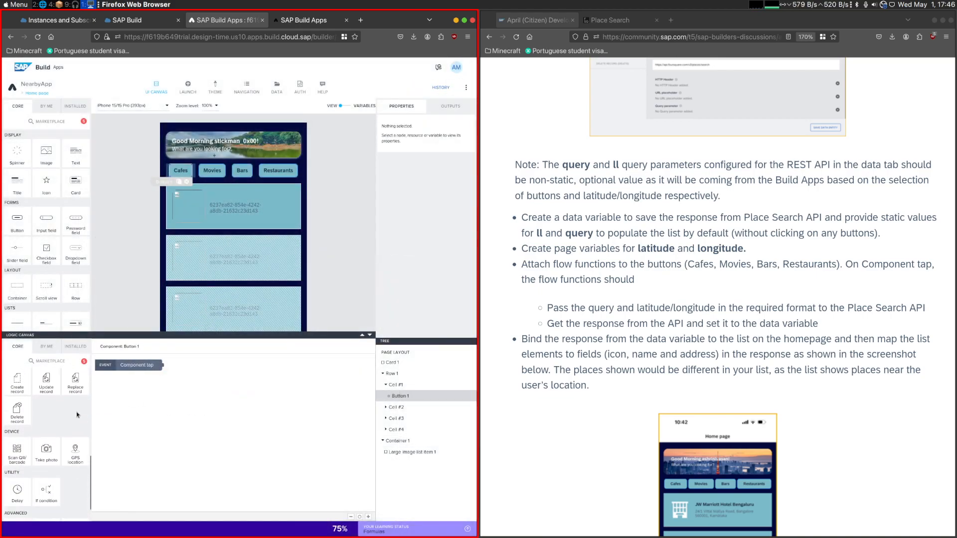
scroll(49, 410, up, 2)
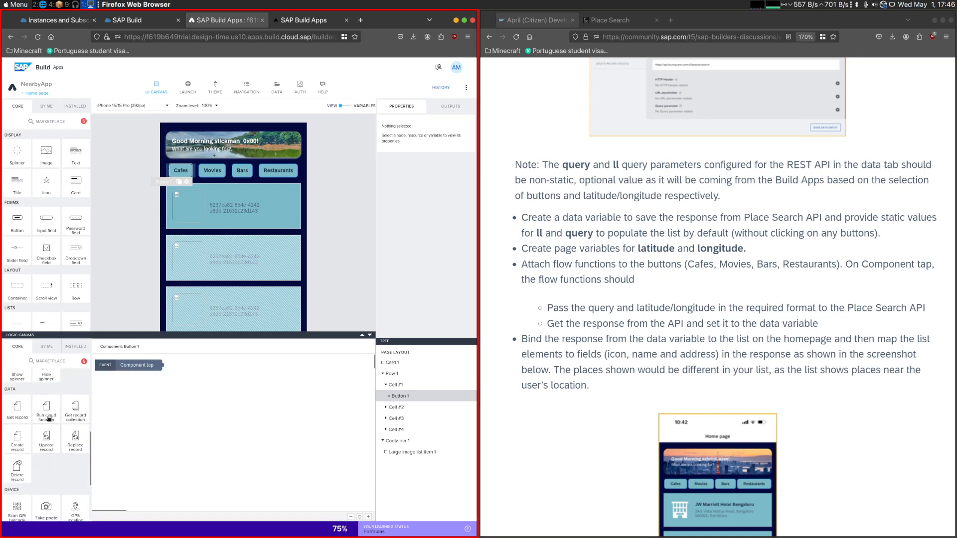
drag(73, 398, 212, 395)
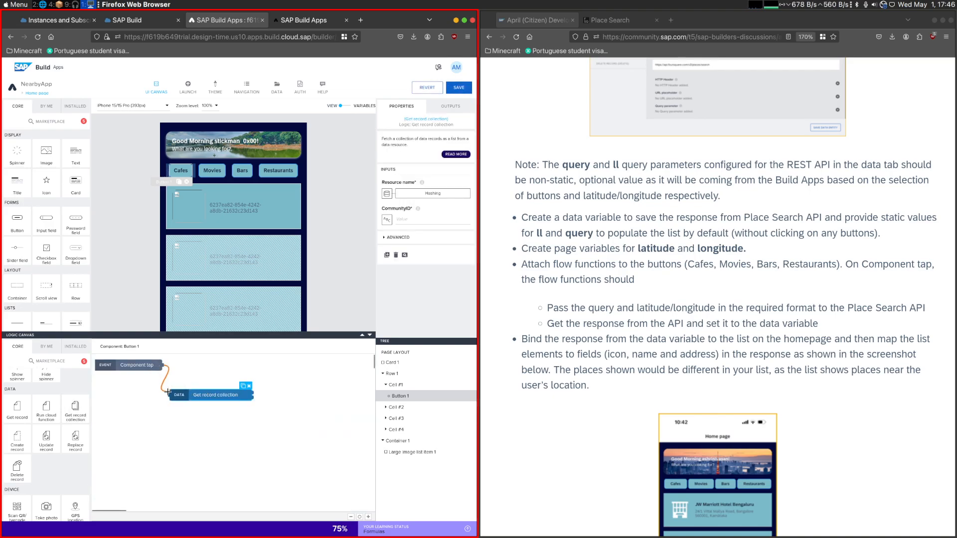
drag(170, 395, 170, 394)
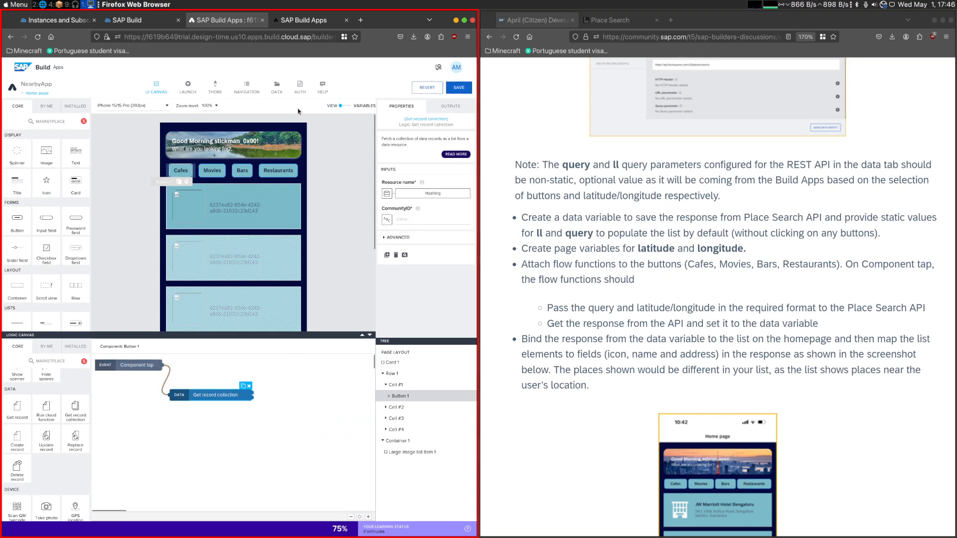
- Set the Get record collection node's resource name to the FoursquarePlaceSearch data entity
click(424, 194)
click(239, 276)
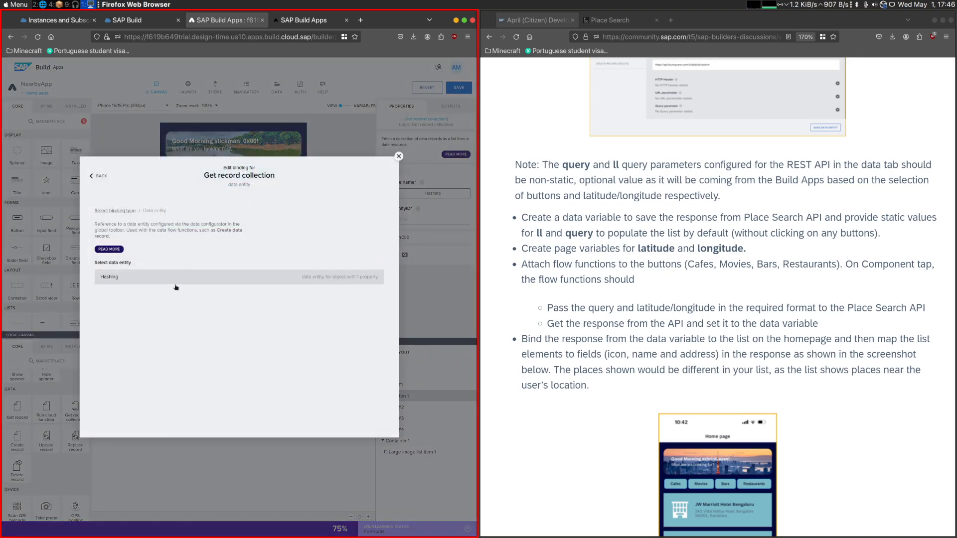
click(124, 291)
click(372, 302)
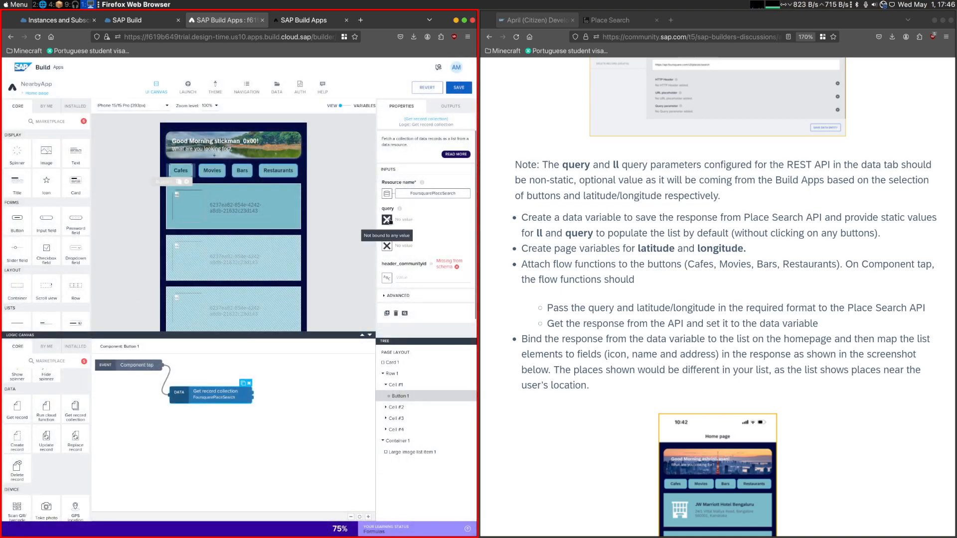
- Give the query parameter of the Cafes button's Get record collection node a static text value
click(384, 220)
click(240, 299)
text(cA)
key(BackSpace)
key(BackSpace)
text(v)
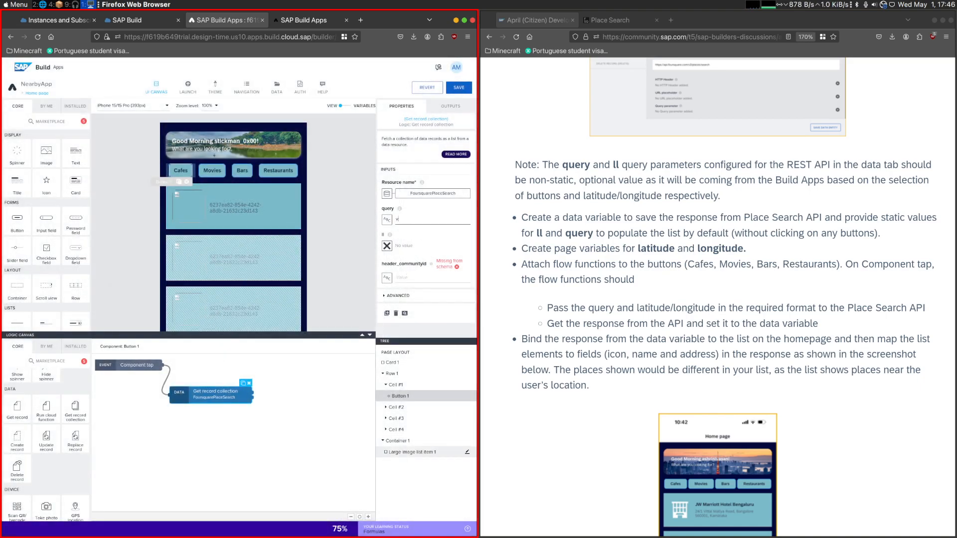
text(AFG)
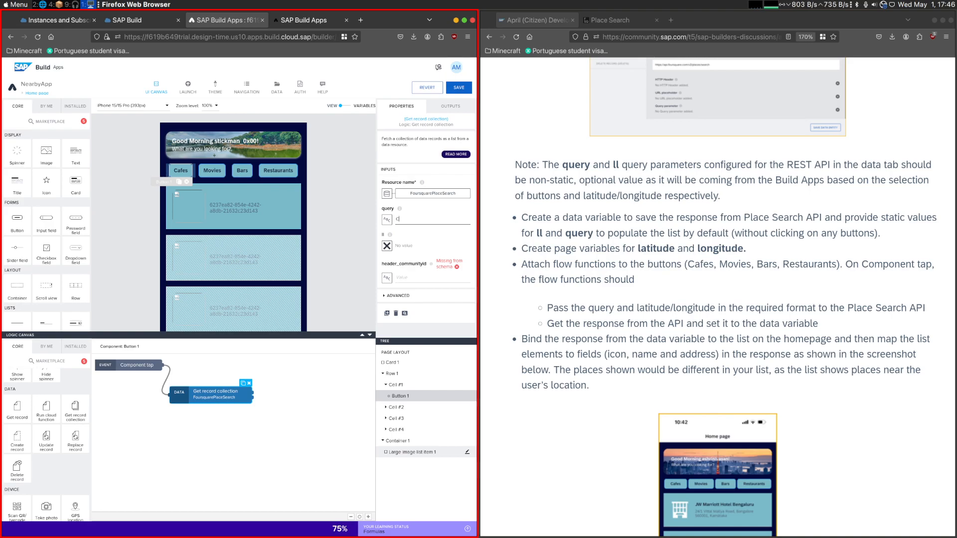
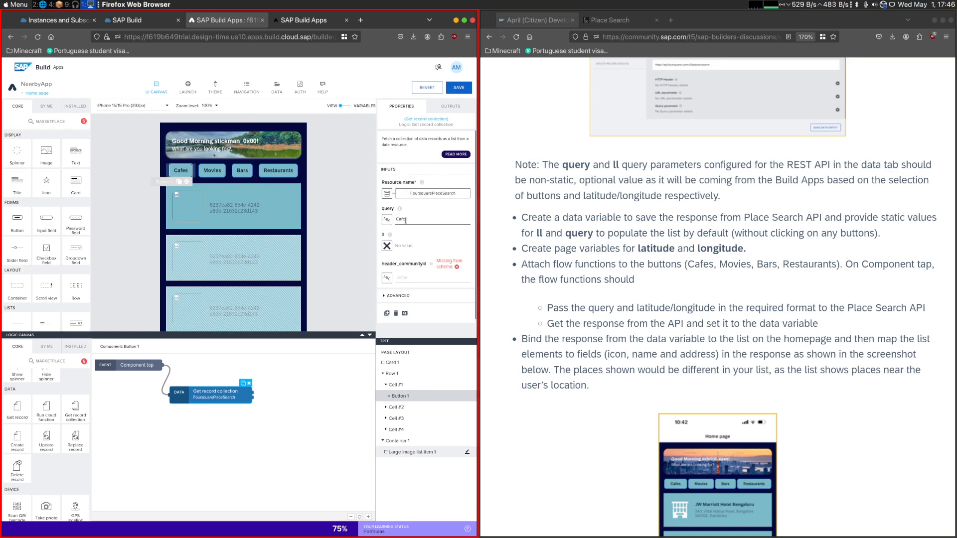
click(387, 246)
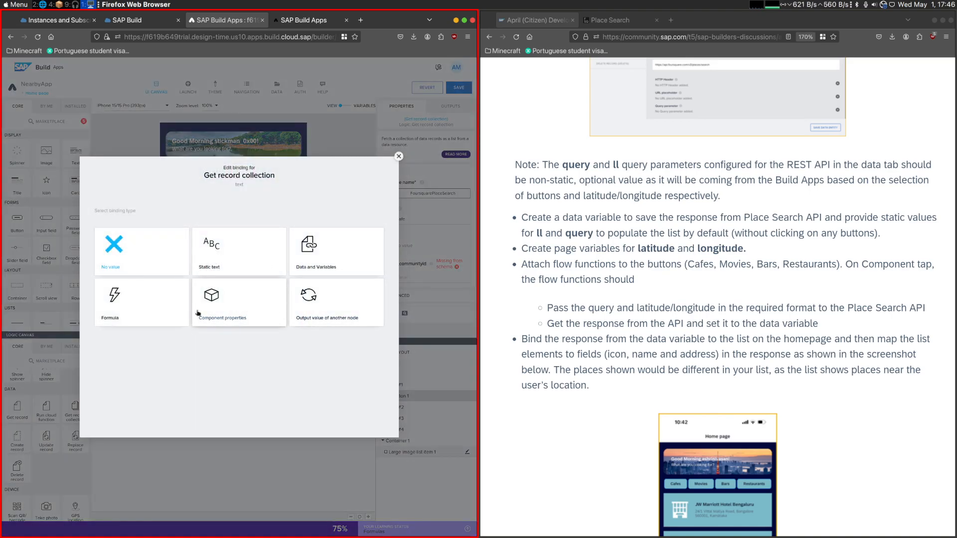
click(145, 310)
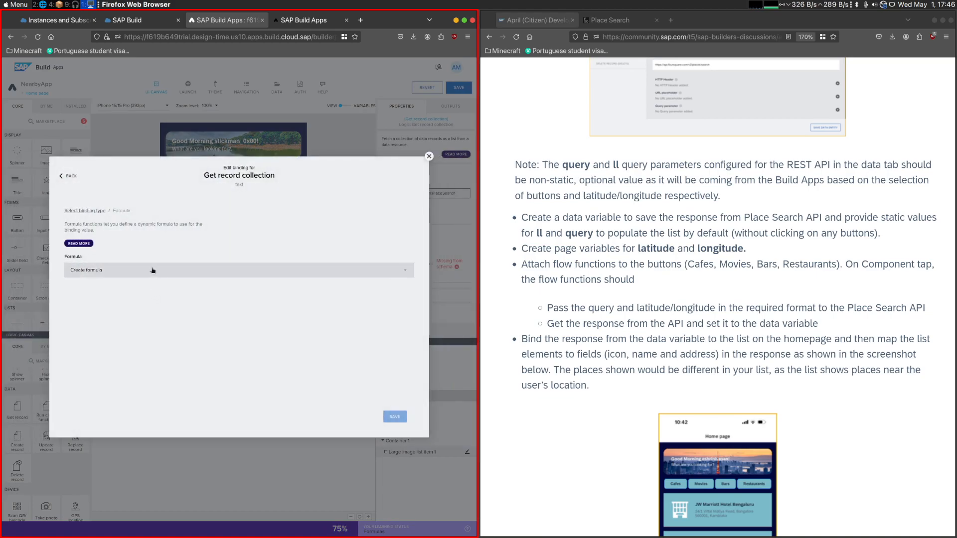
click(152, 270)
text(page)
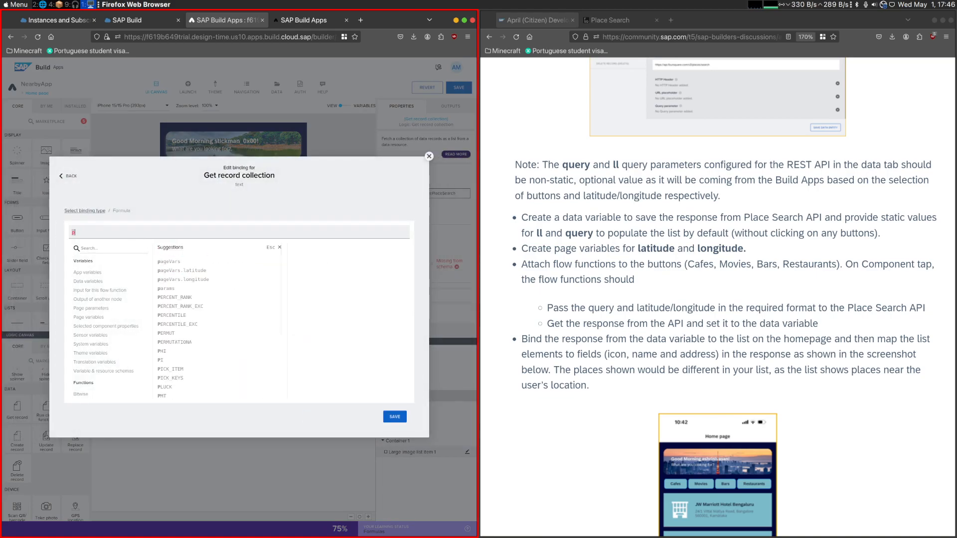
click(183, 272)
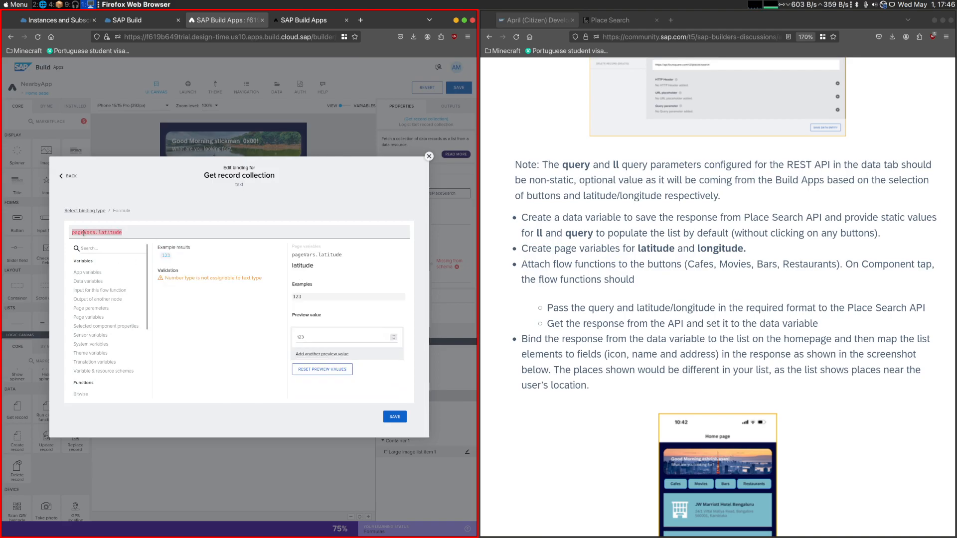
key(BackSpace)
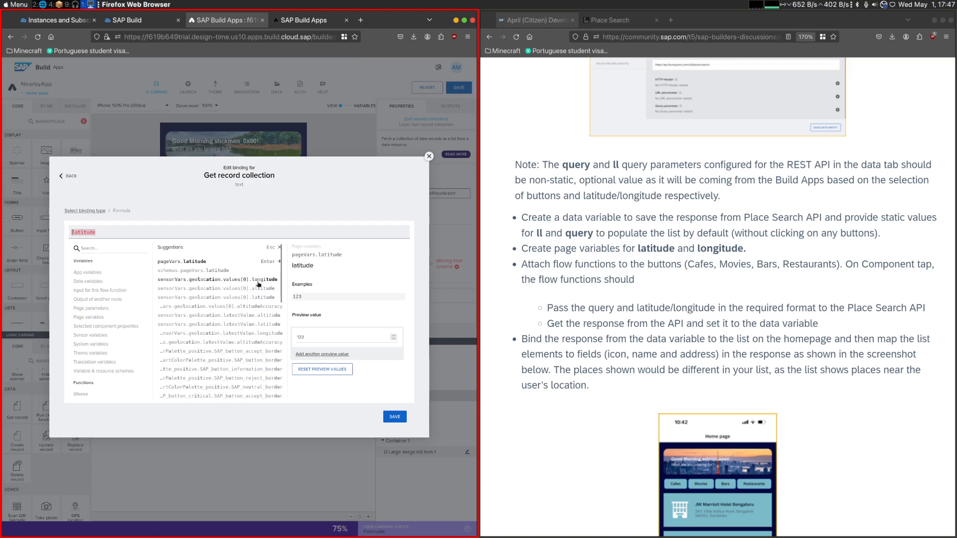
click(240, 324)
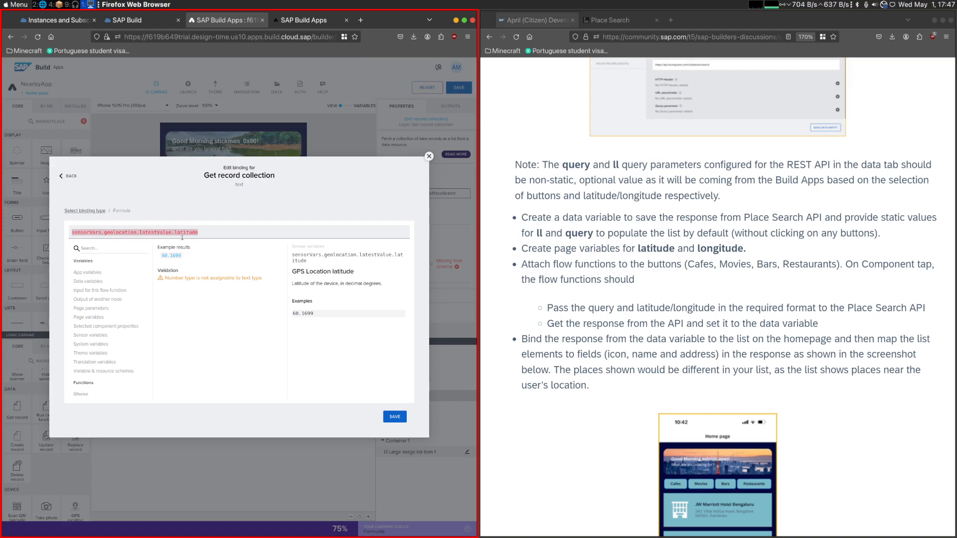
click(427, 156)
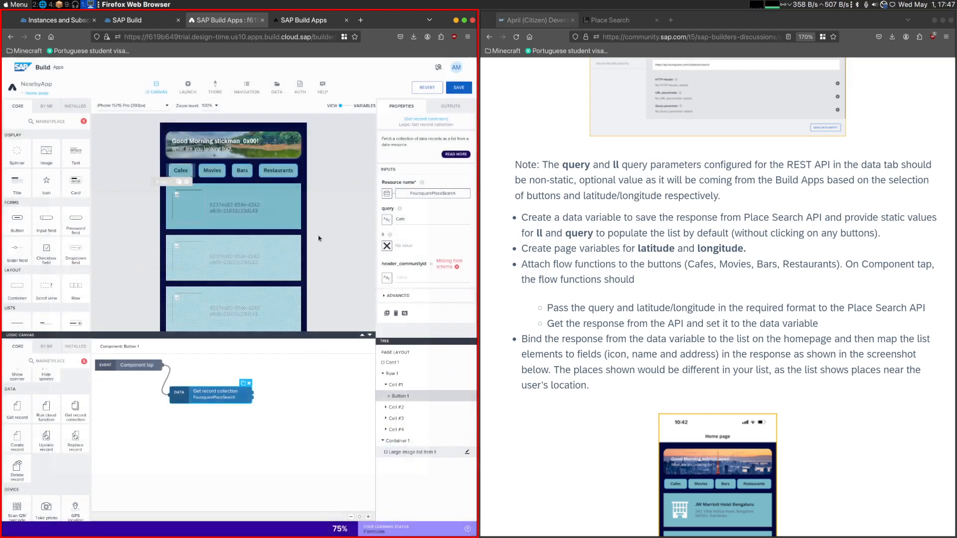
- Inspect the GPS location node in the FoursquarePlaceSearch data variable's logic and highlight the sensorVars object in its description
click(348, 106)
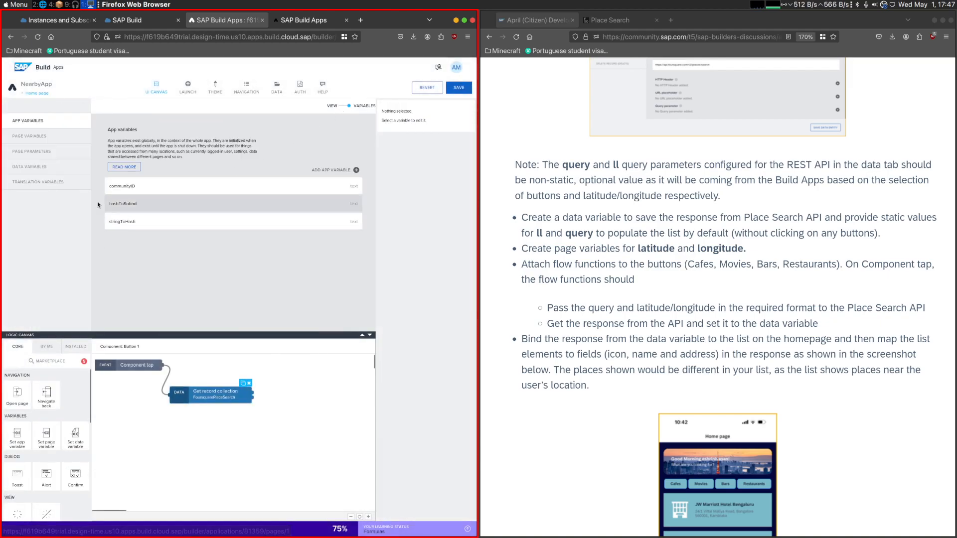
click(134, 182)
click(212, 368)
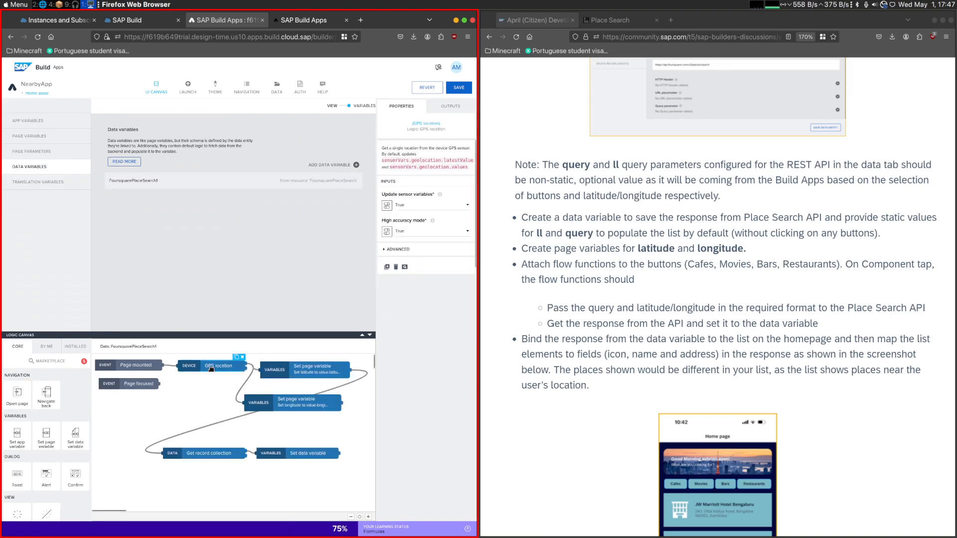
drag(418, 154, 413, 154)
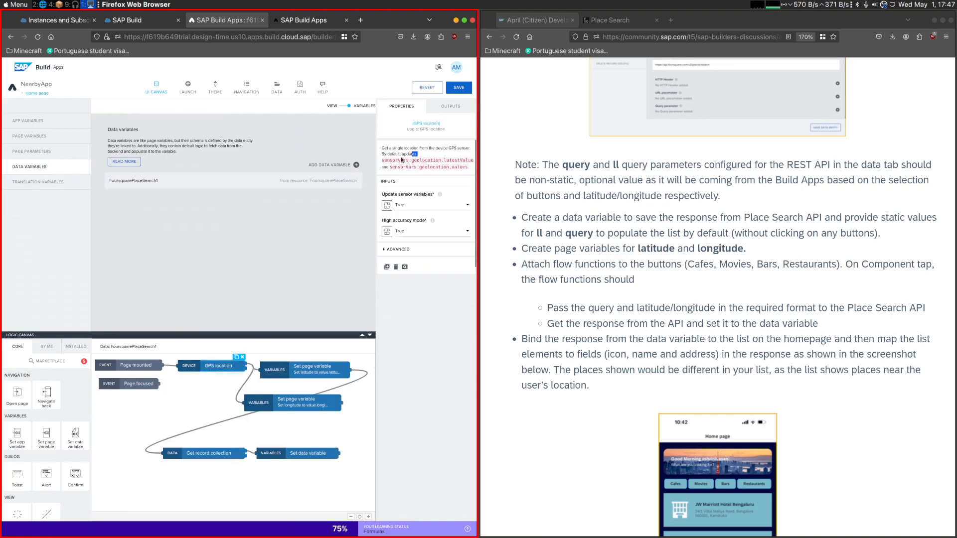
double_click(401, 160)
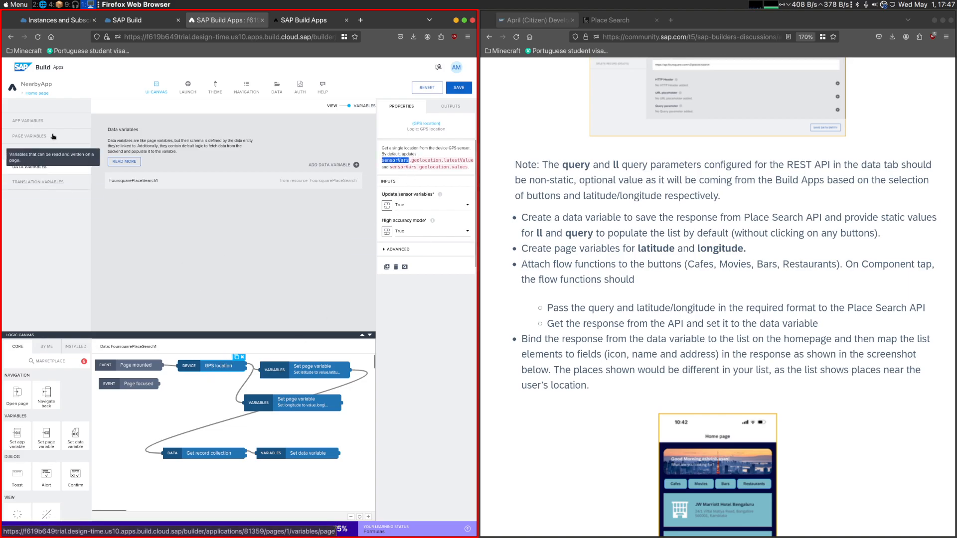
- Review the challenge's tips and Save the solution instructions on the main sensor object's name, comparing them with the GPS location node's description
scroll(615, 282, down, 15)
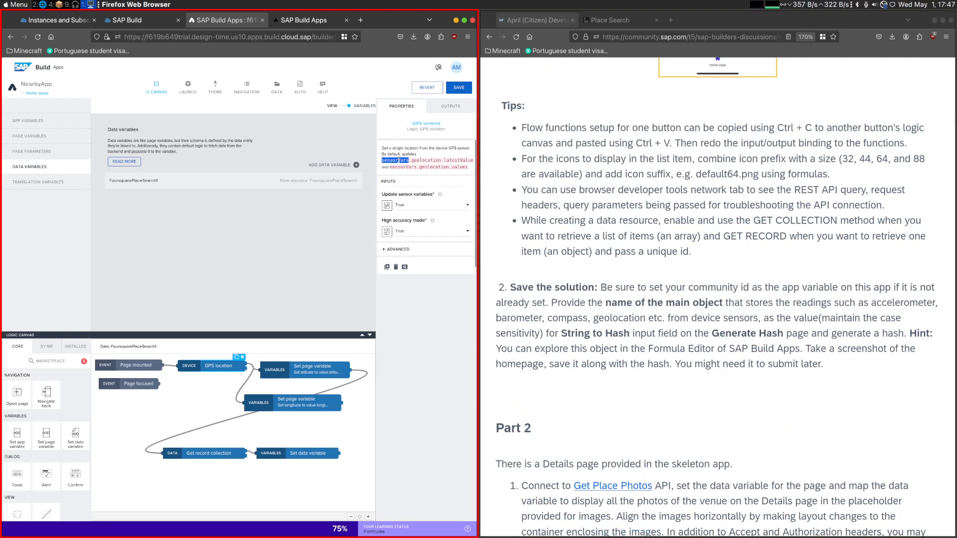
click(578, 284)
drag(605, 303, 703, 303)
click(721, 350)
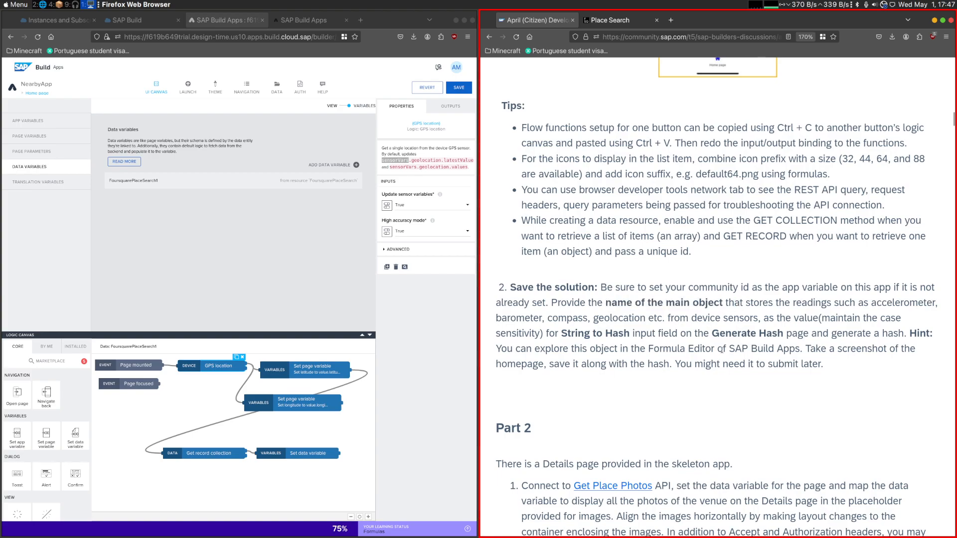
drag(555, 284, 810, 334)
click(748, 339)
click(809, 335)
drag(739, 318, 815, 348)
scroll(709, 363, up, 3)
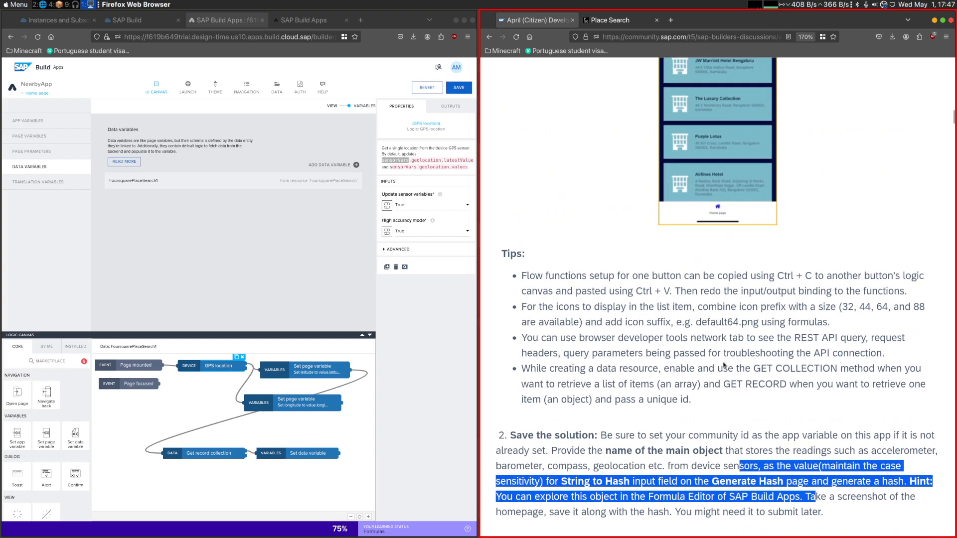
scroll(709, 362, down, 3)
click(709, 363)
scroll(650, 270, up, 3)
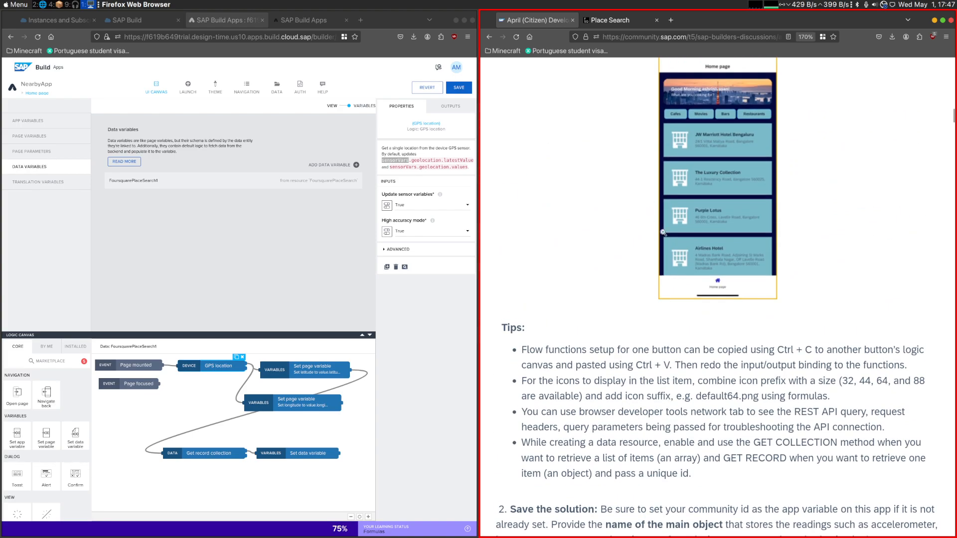
scroll(668, 353, down, 2)
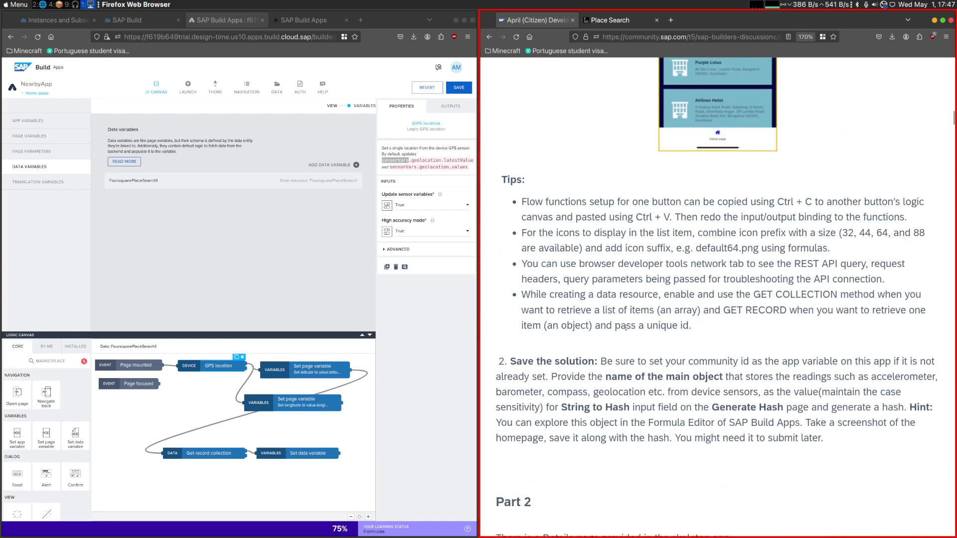
scroll(627, 339, up, 5)
scroll(629, 349, down, 5)
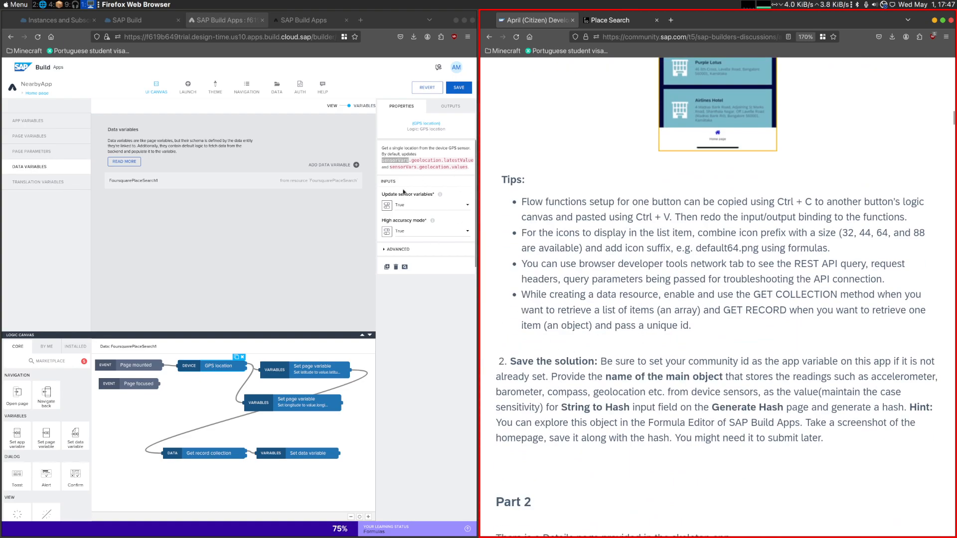
double_click(392, 160)
scroll(593, 220, up, 10)
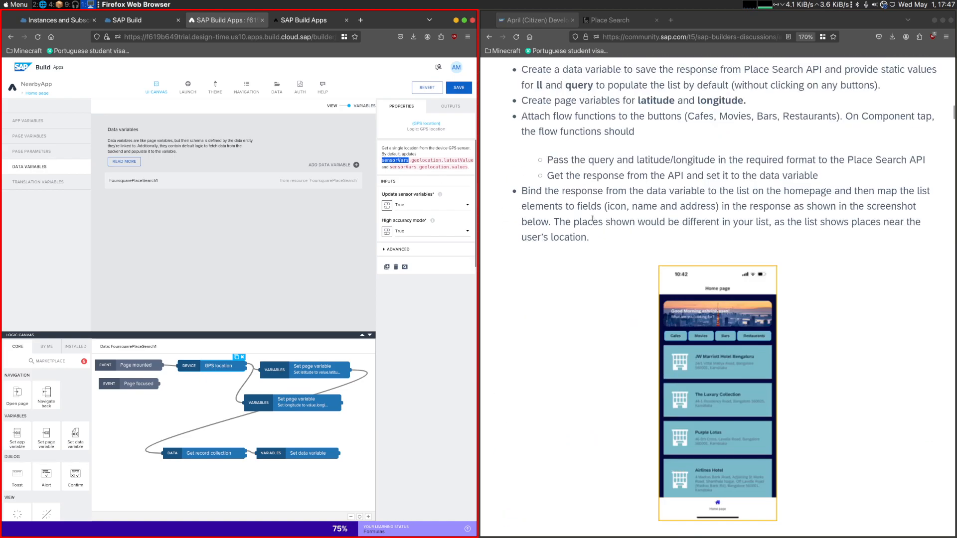
scroll(616, 264, down, 6)
scroll(616, 264, up, 3)
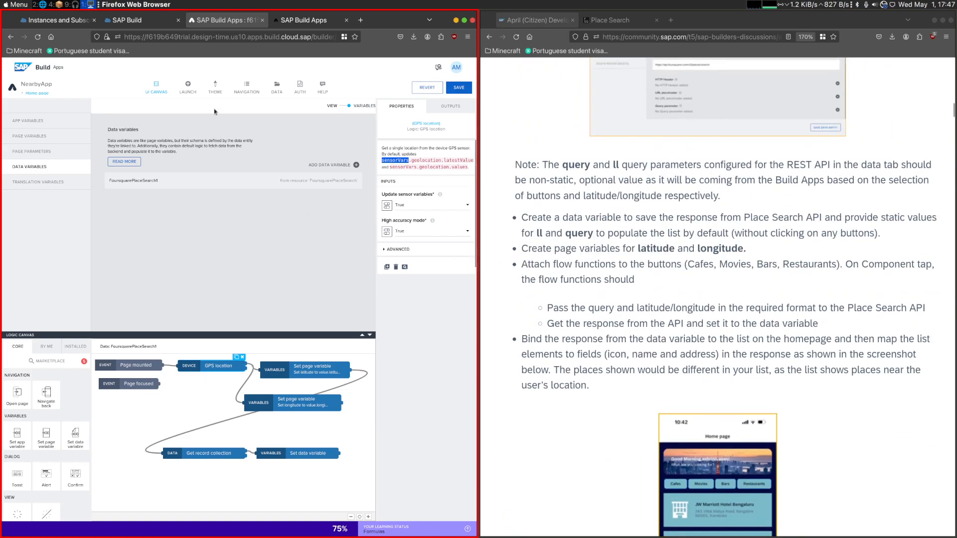
- Return to the Cafes button's logic and set its Get record collection node's header_communityId input to No value
click(349, 108)
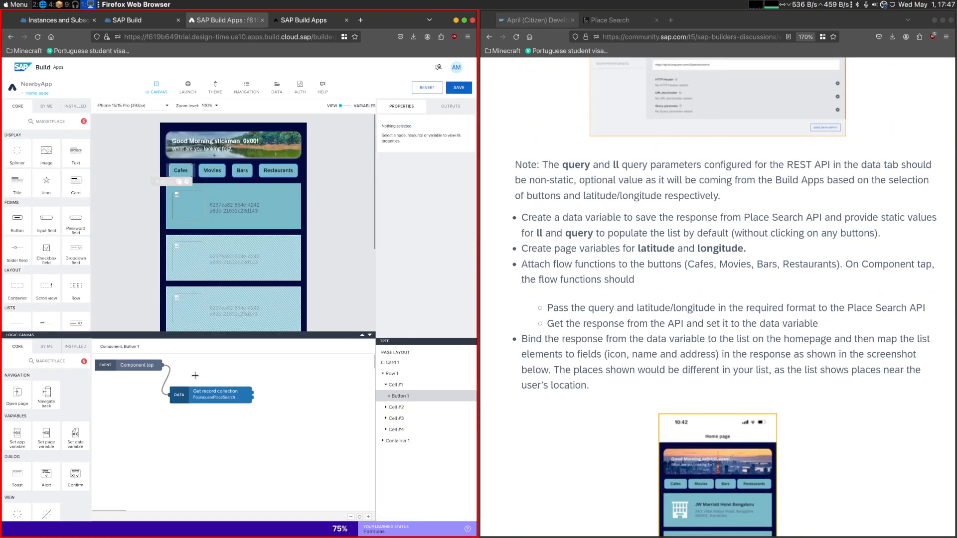
click(202, 391)
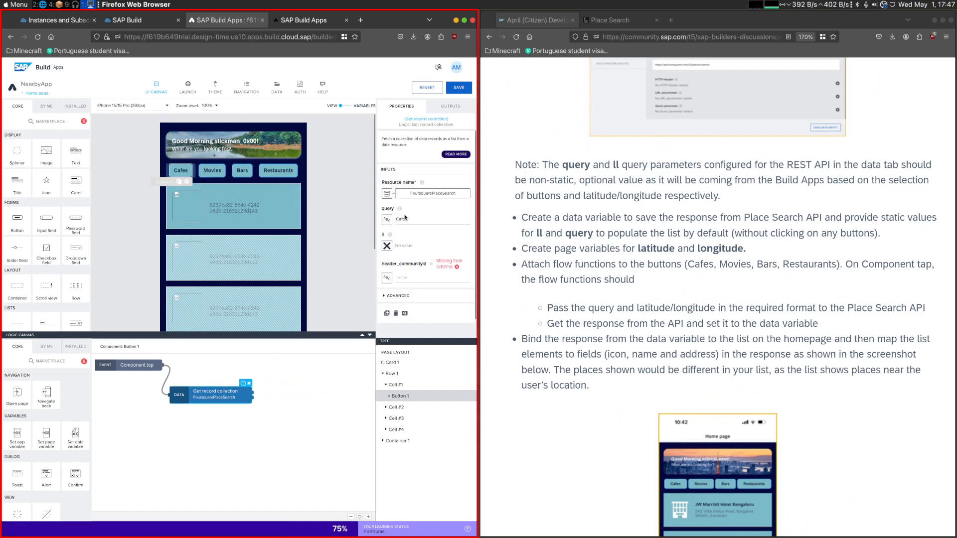
click(387, 219)
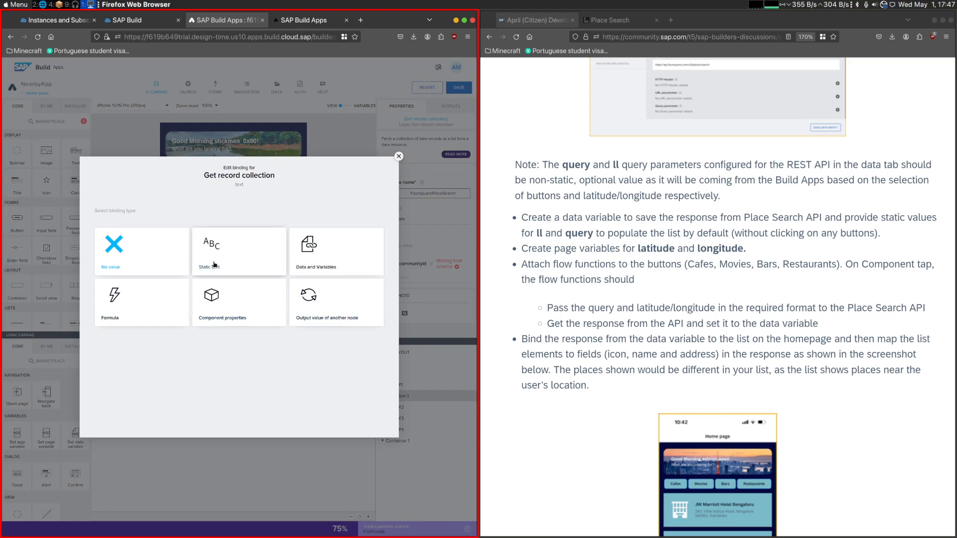
click(244, 266)
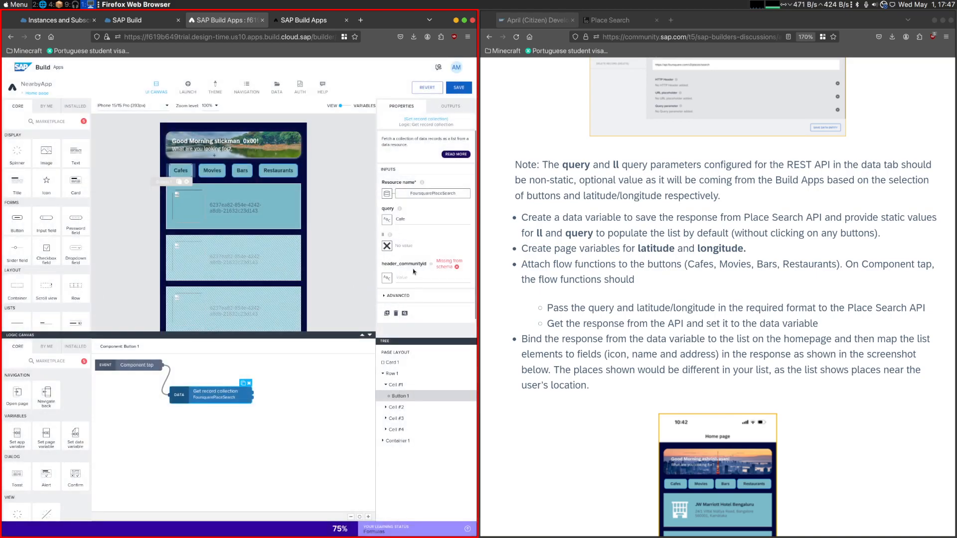
click(392, 281)
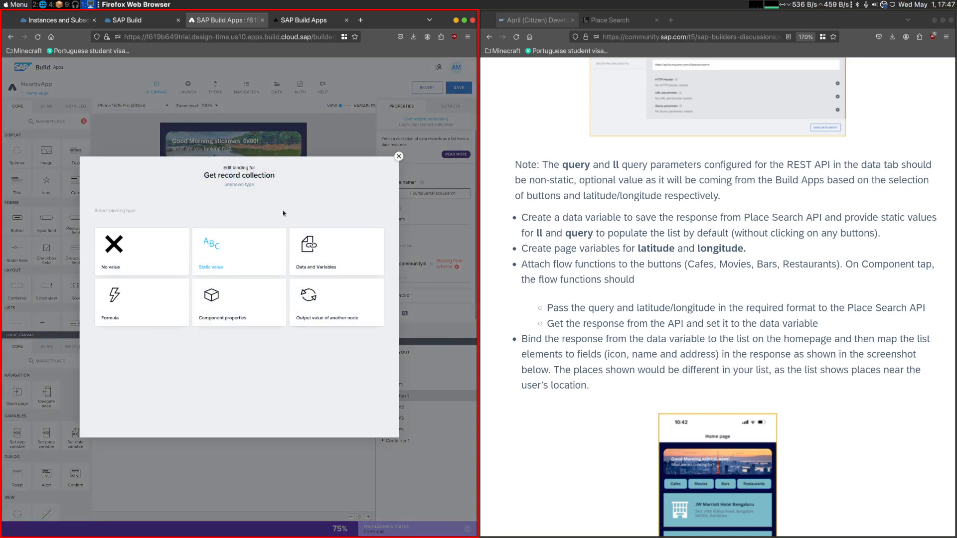
click(164, 252)
- Bind the Cafes node's ll parameter to the formula pageVars.latitude + "," + pageVars.longitude and save the app
click(387, 246)
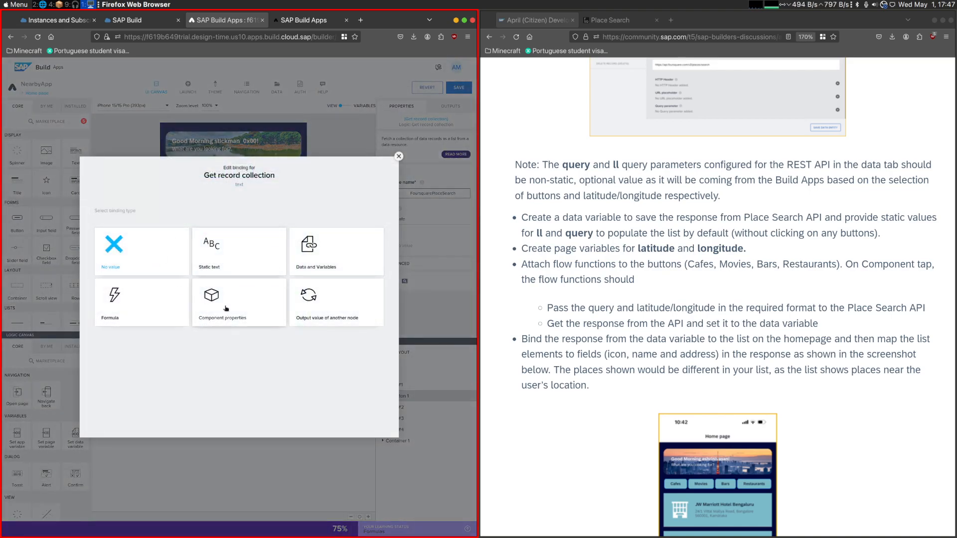
click(143, 314)
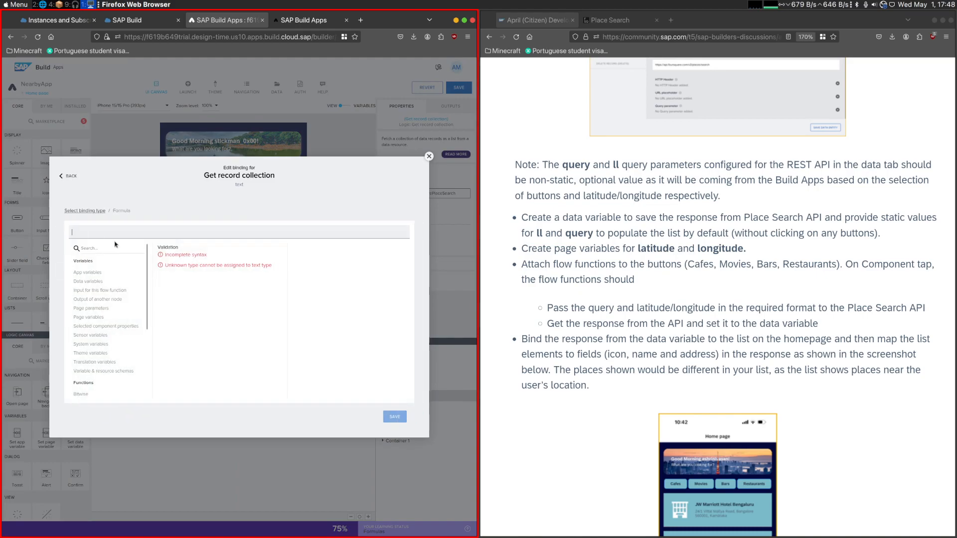
text(page)
click(193, 273)
text(+)
key(BackSpace)
text("," + pa)
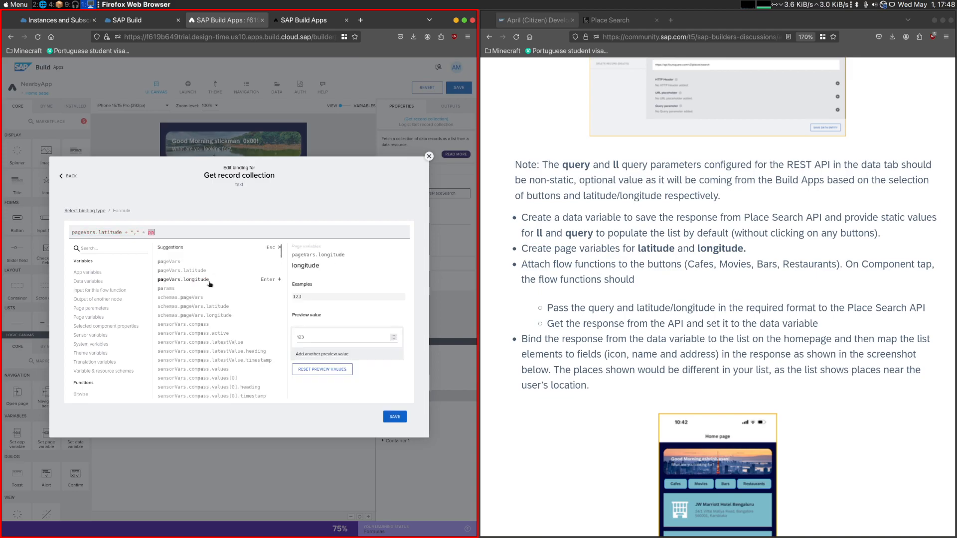
click(190, 279)
click(395, 417)
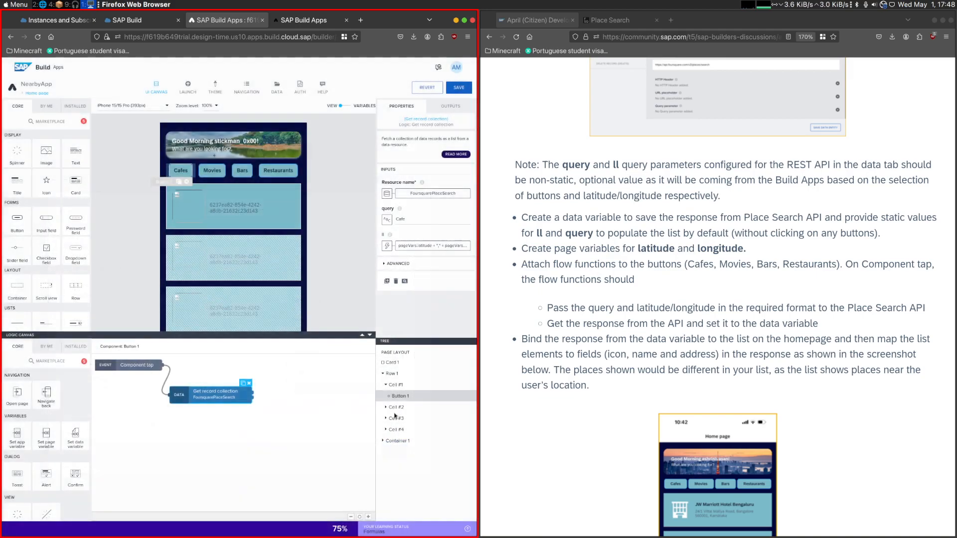
click(458, 87)
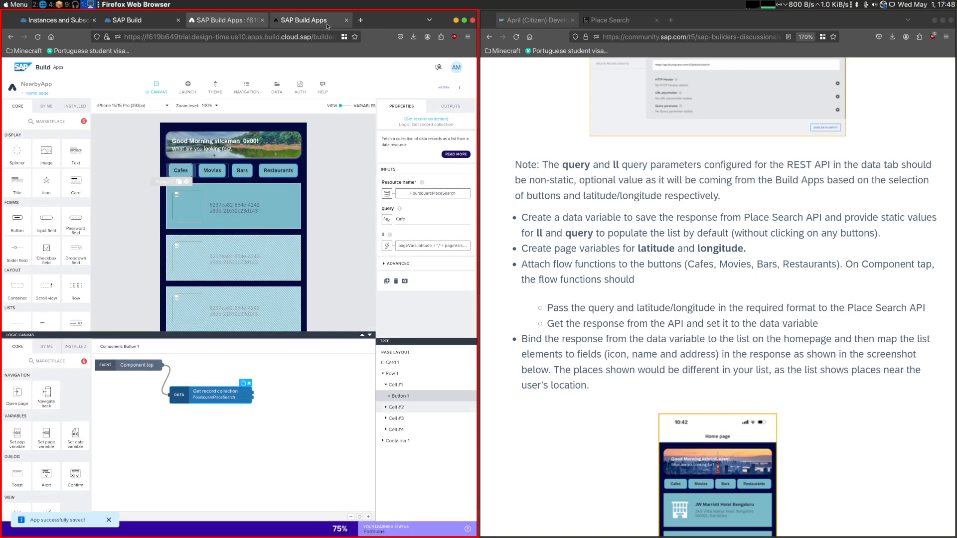
- Test the Cafes button in the app preview and examine the query and ll parameters of its search request
click(306, 21)
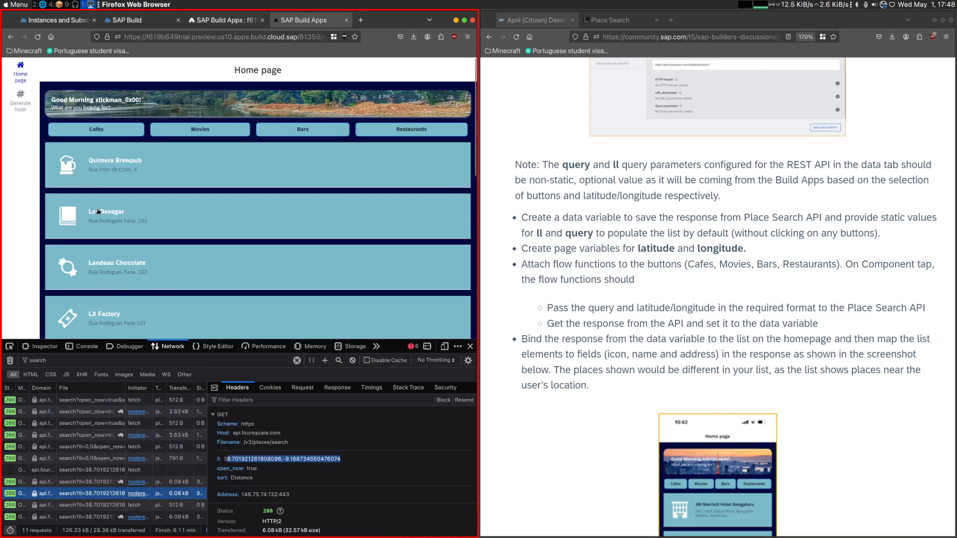
click(96, 135)
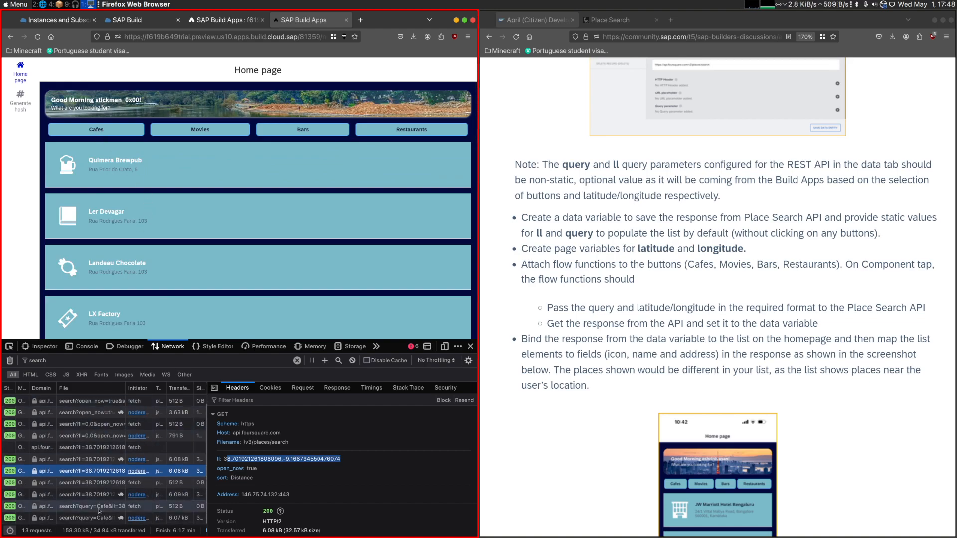
click(106, 508)
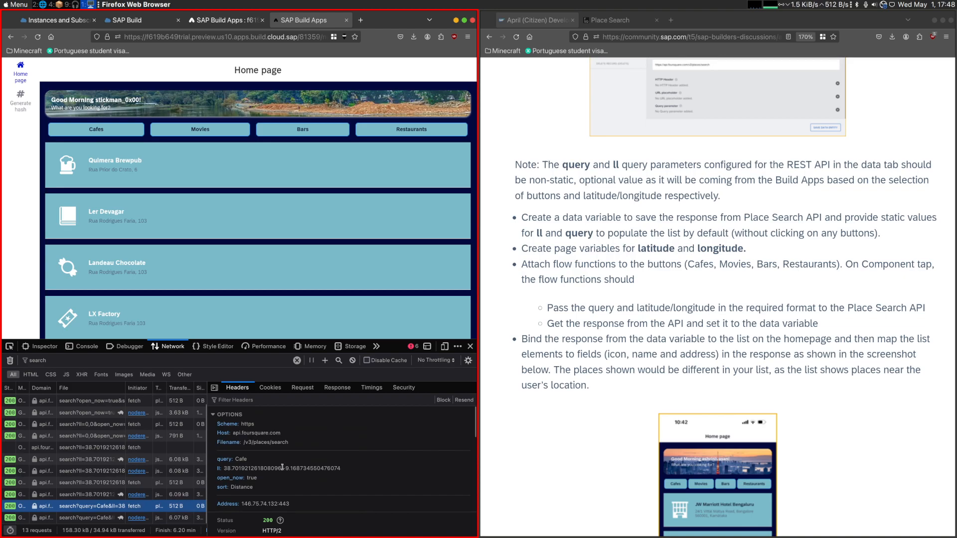
click(234, 465)
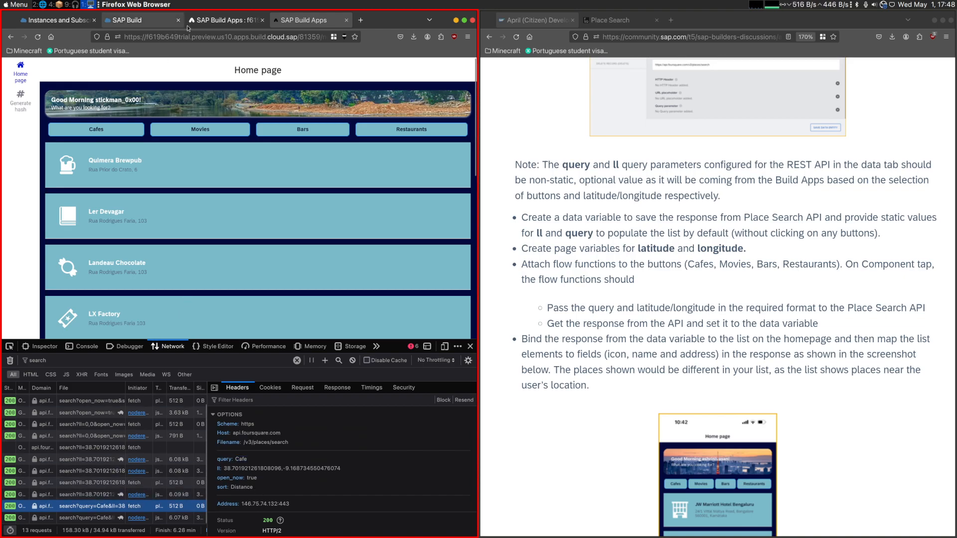
- Add a Set data variable node after the Cafes button's Get record collection node, connect them, and save the app
click(226, 20)
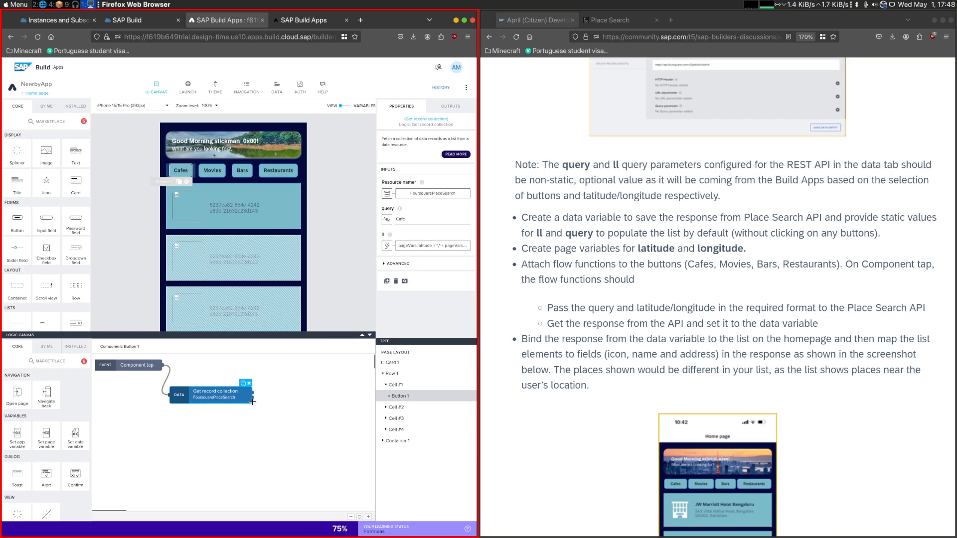
drag(75, 429, 302, 404)
click(237, 395)
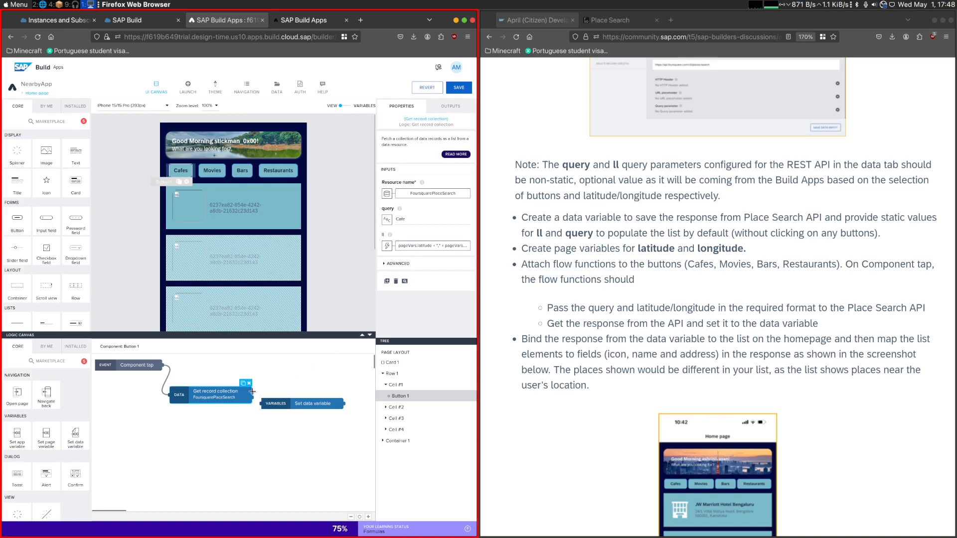
click(271, 404)
mouse_move(424, 198)
click(459, 88)
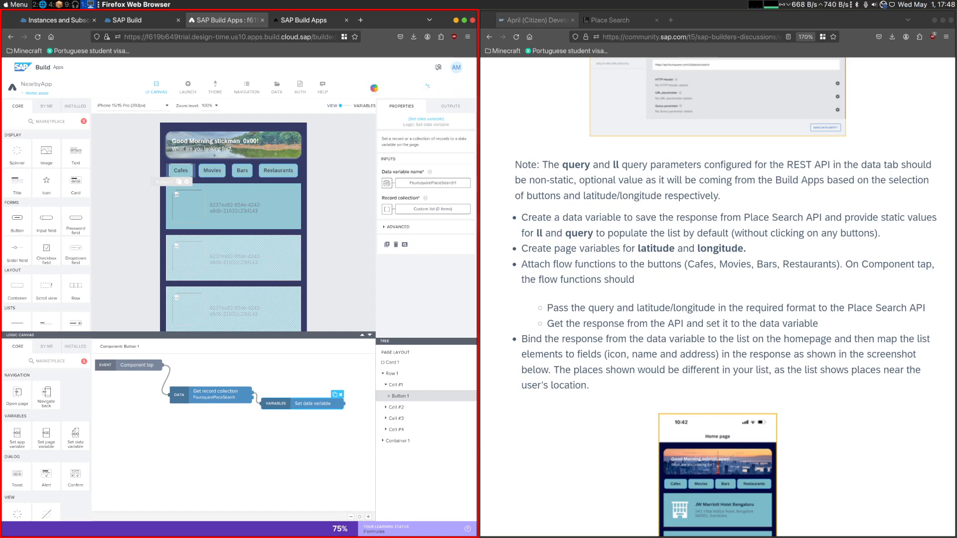
- Test the Cafes button in the app preview and examine the response of its latest search request
click(303, 20)
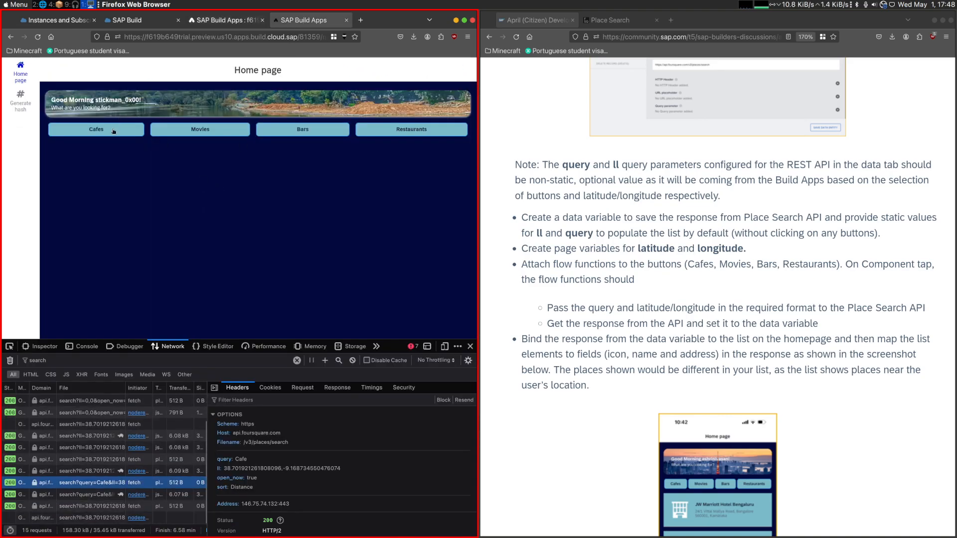
click(108, 132)
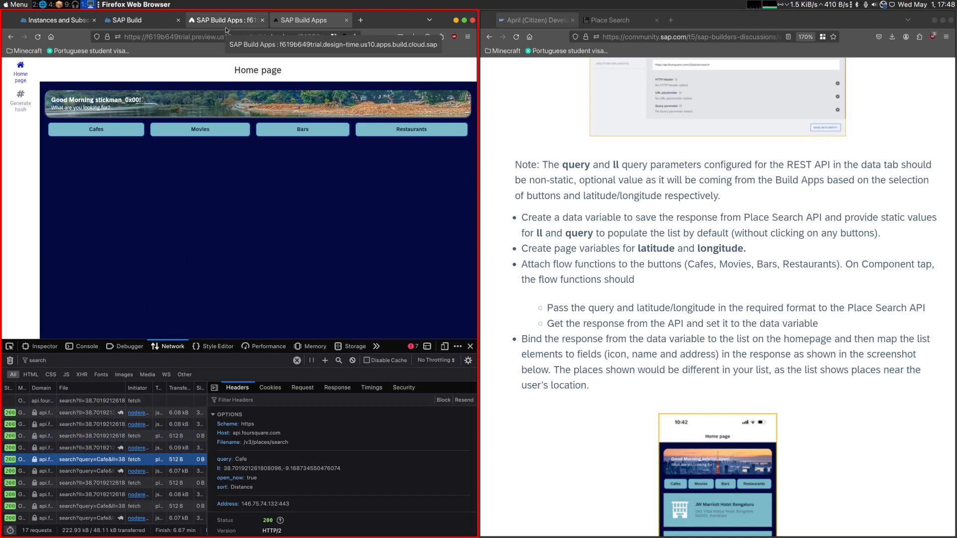
click(80, 518)
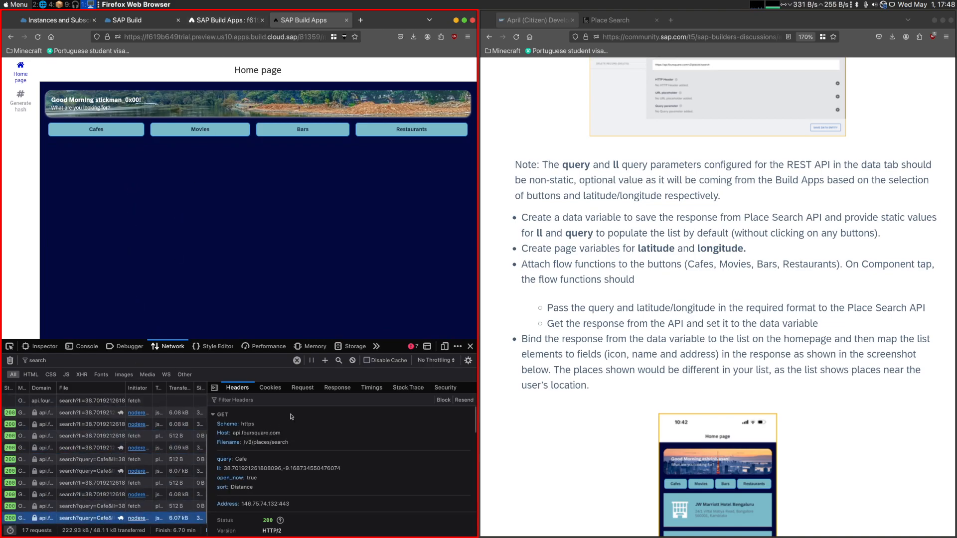
click(327, 389)
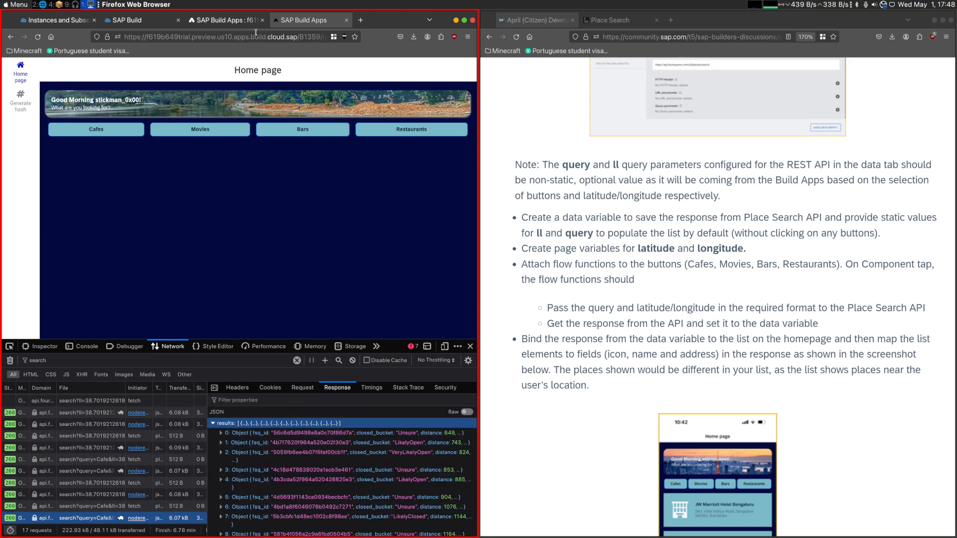
- Try binding the Set data variable node's Record collection to a list of values and retest the Cafes button in the preview
click(223, 20)
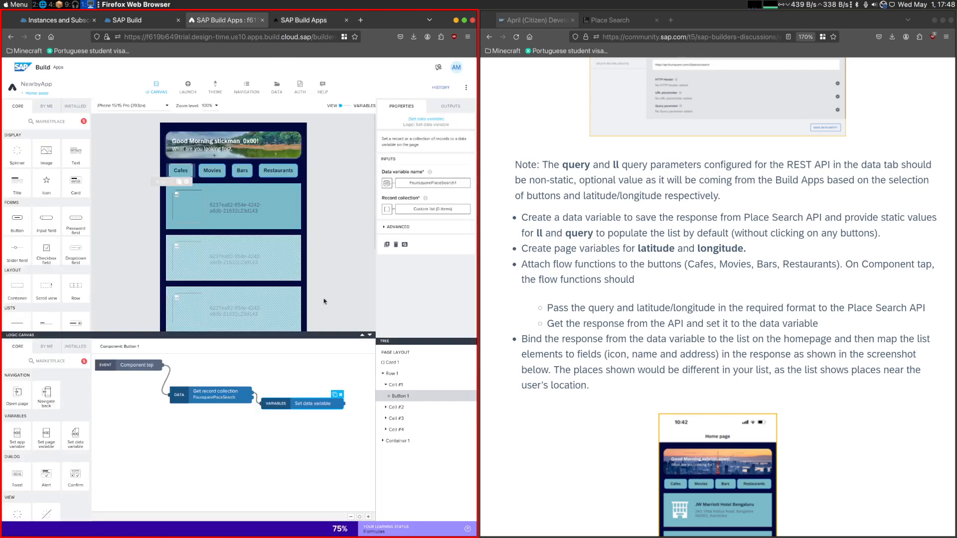
click(417, 214)
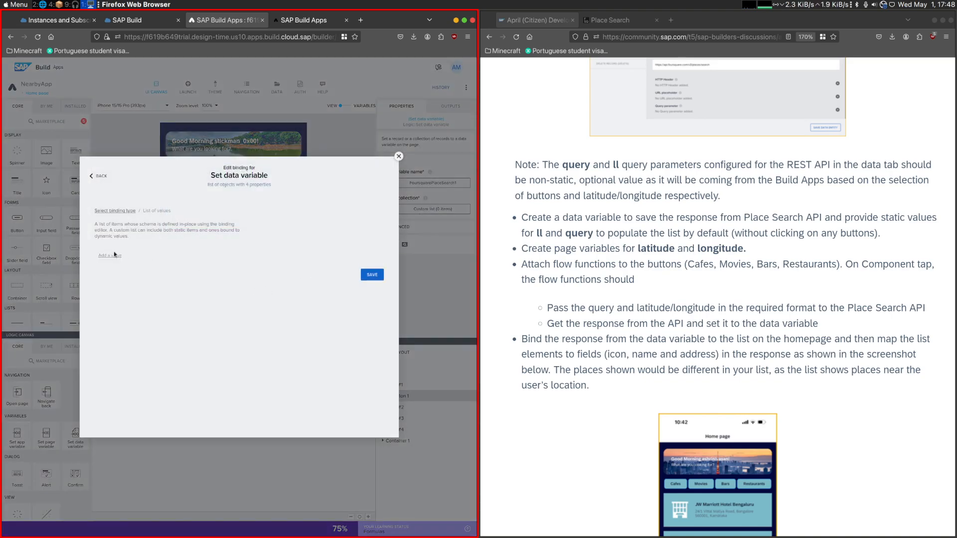
click(111, 210)
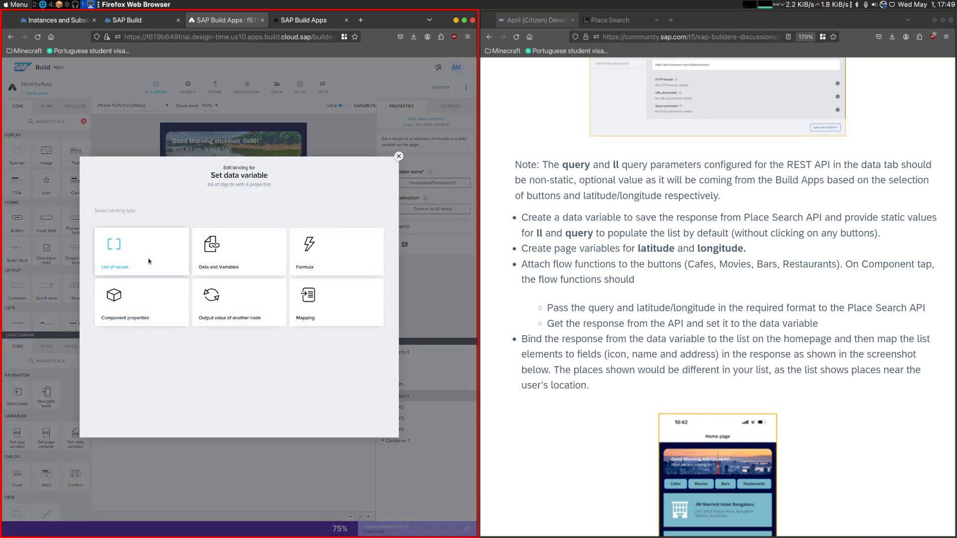
click(162, 268)
click(369, 276)
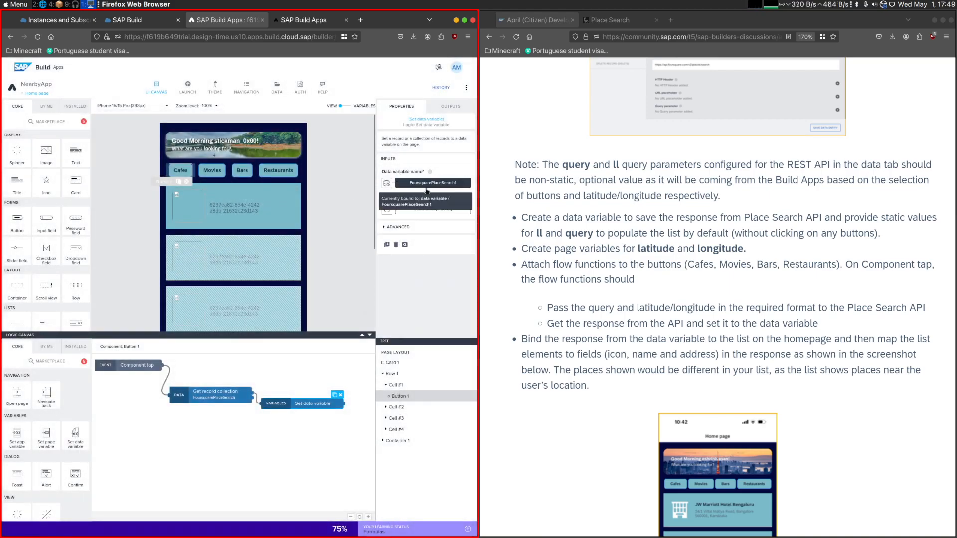
click(296, 26)
click(128, 135)
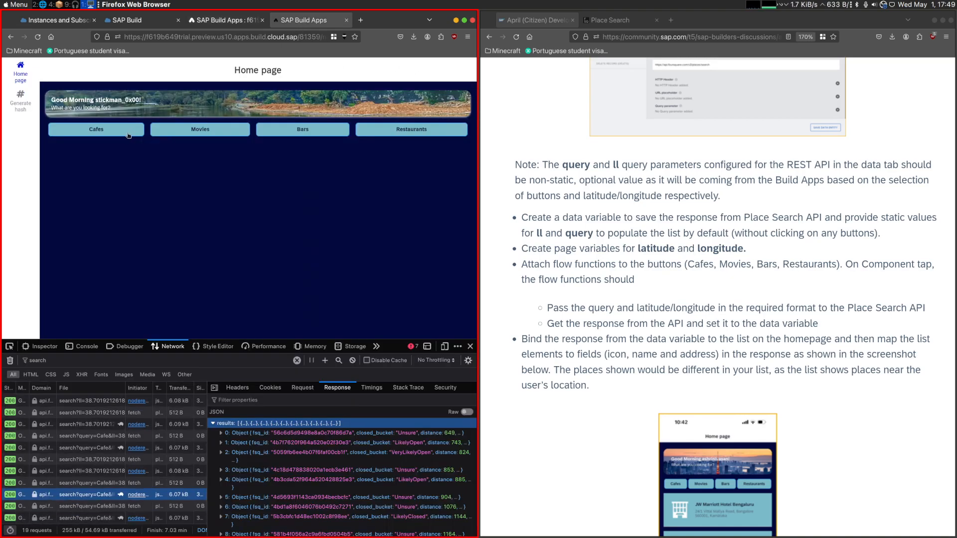
- Examine how the Set data variable node in the FoursquarePlaceSearch1 data variable's logic binds its Record collection
click(222, 20)
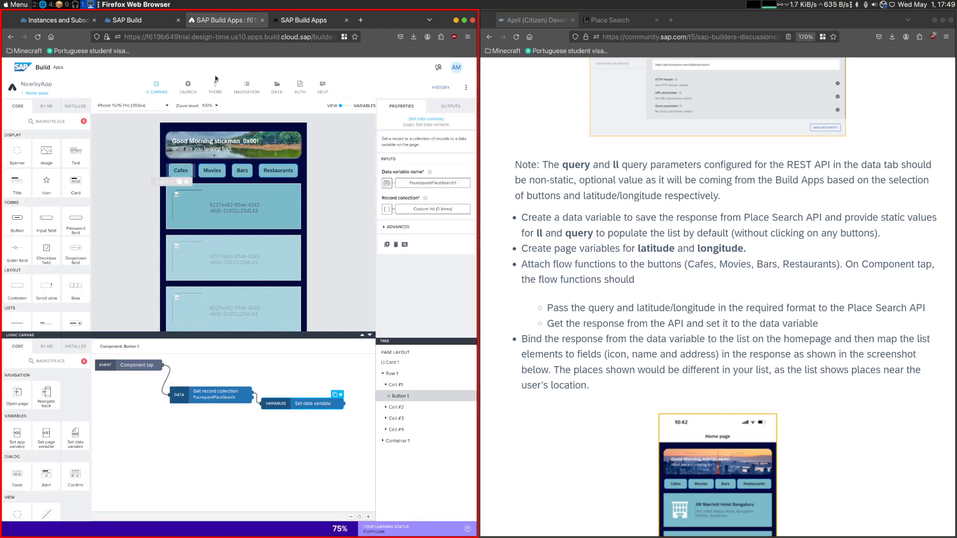
click(353, 107)
click(30, 167)
click(134, 180)
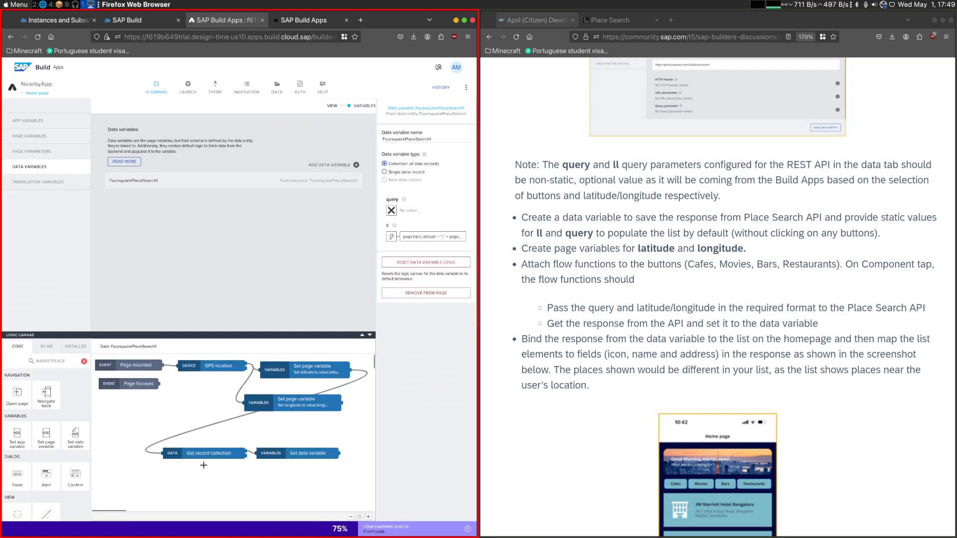
drag(356, 480, 269, 451)
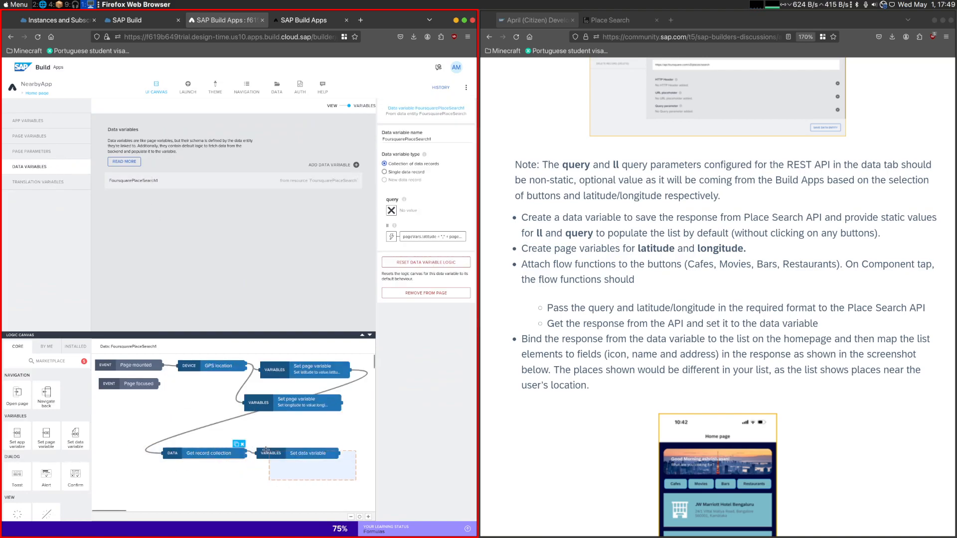
click(270, 452)
click(423, 218)
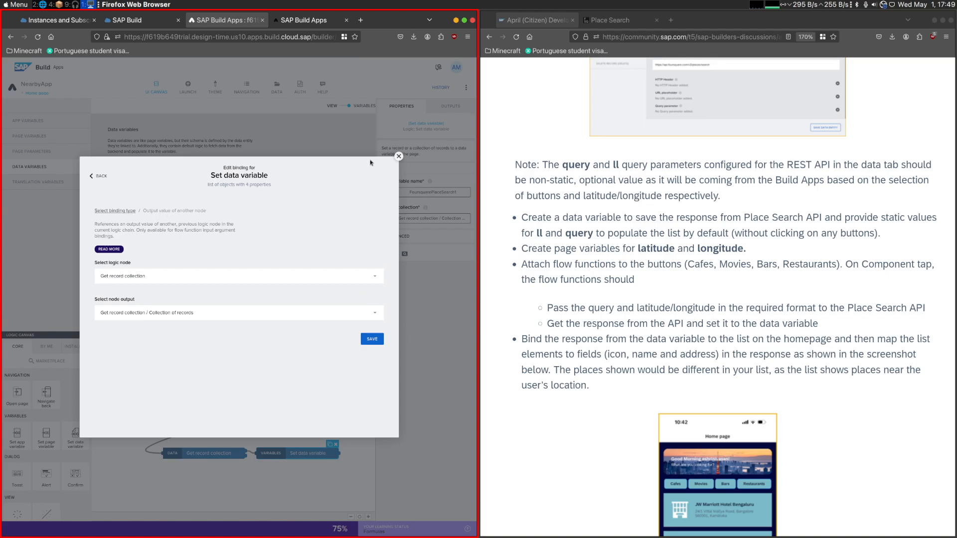
click(399, 156)
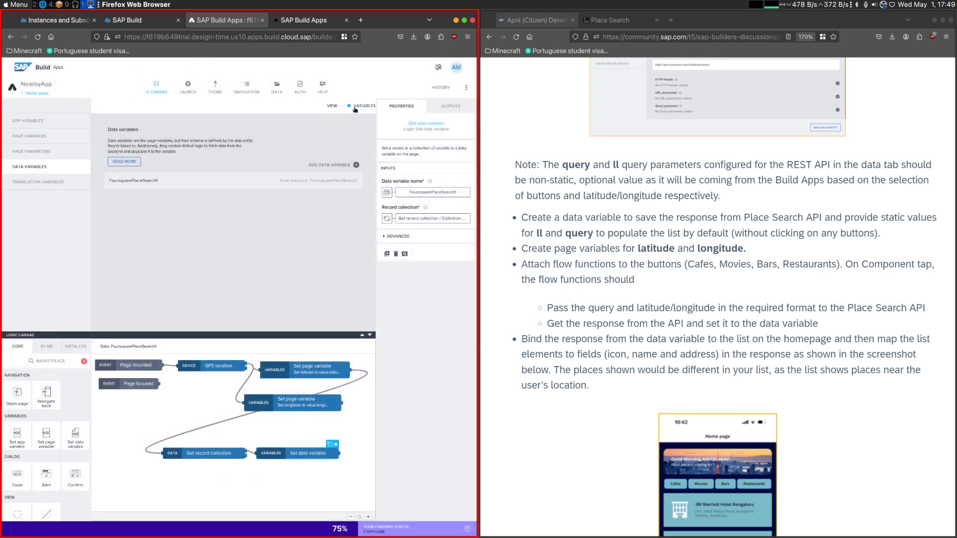
- Bind the Cafes Set data variable node's Record collection to the Get record collection node's Collection of records output and save the app
click(354, 109)
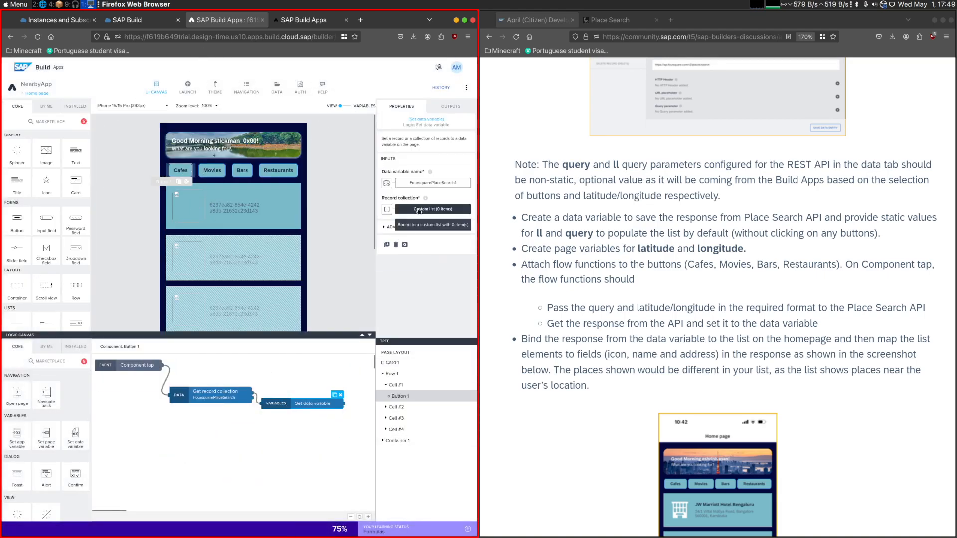
click(418, 210)
click(98, 180)
click(200, 304)
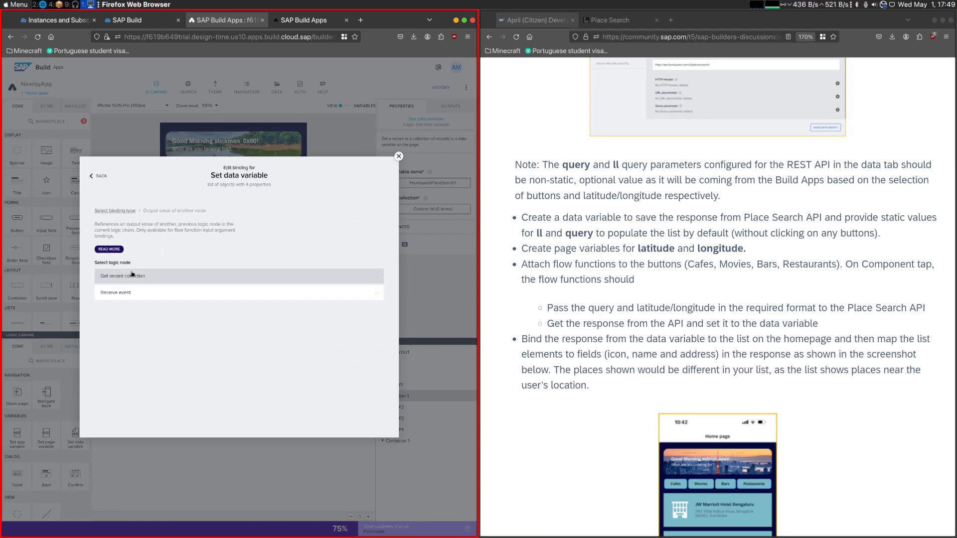
click(135, 275)
click(165, 315)
click(372, 339)
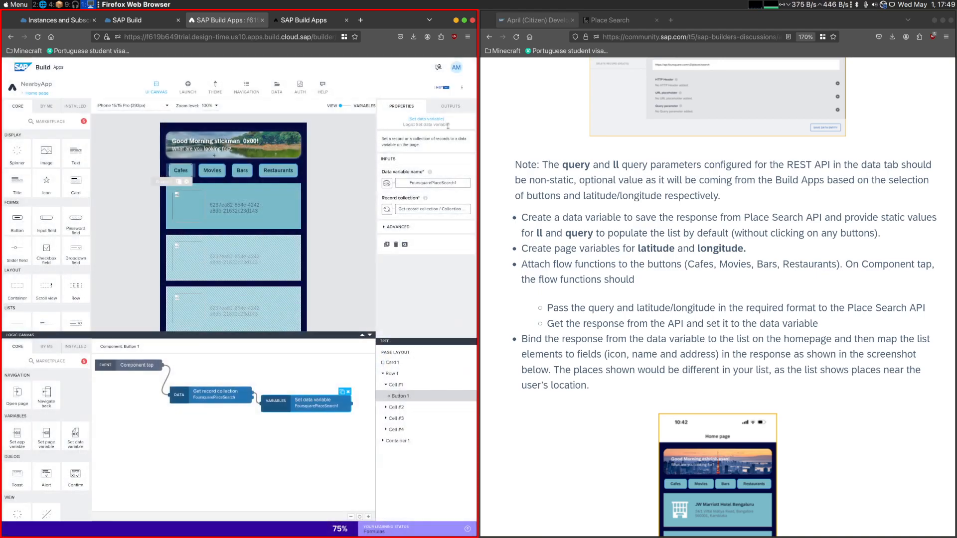
- Test the Cafes button in the app preview, review the resulting places list, and reload the page
click(329, 23)
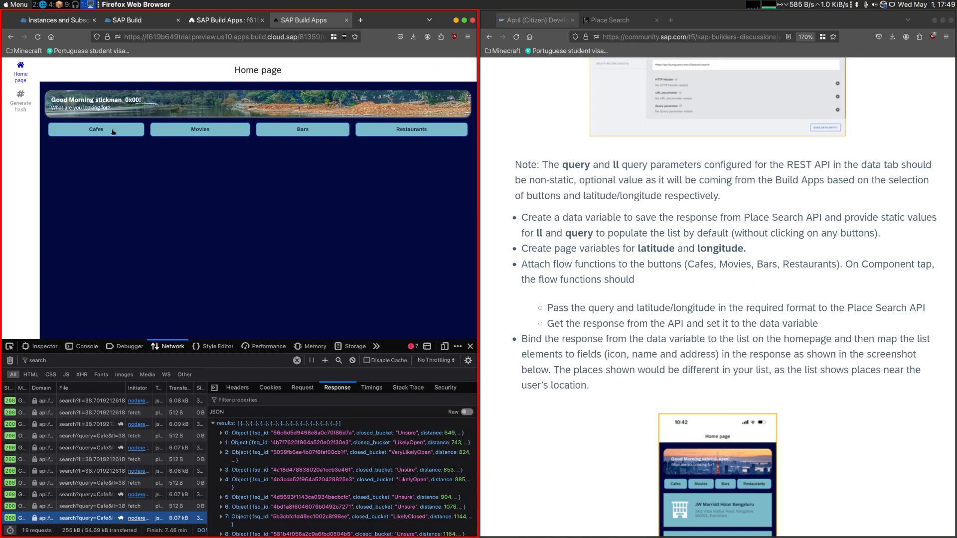
click(96, 129)
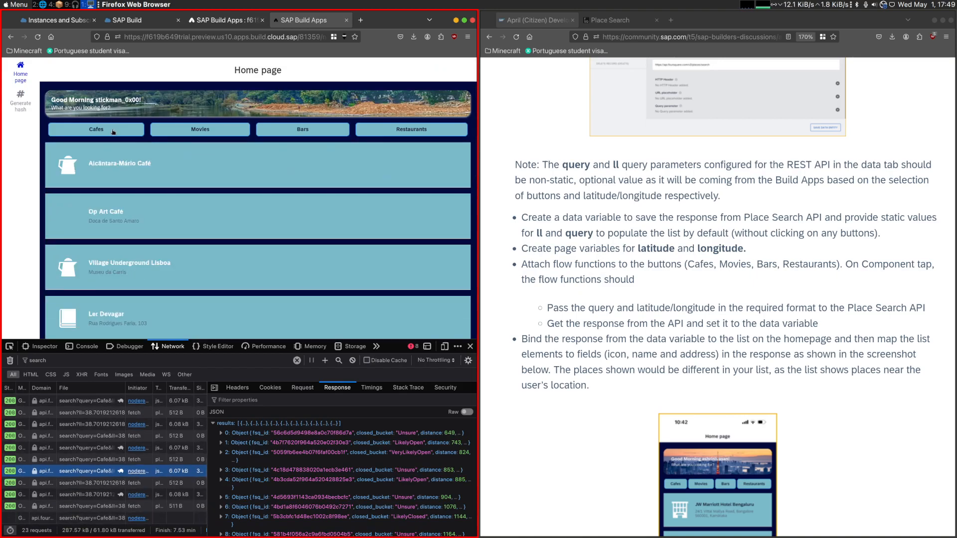
scroll(130, 245, down, 5)
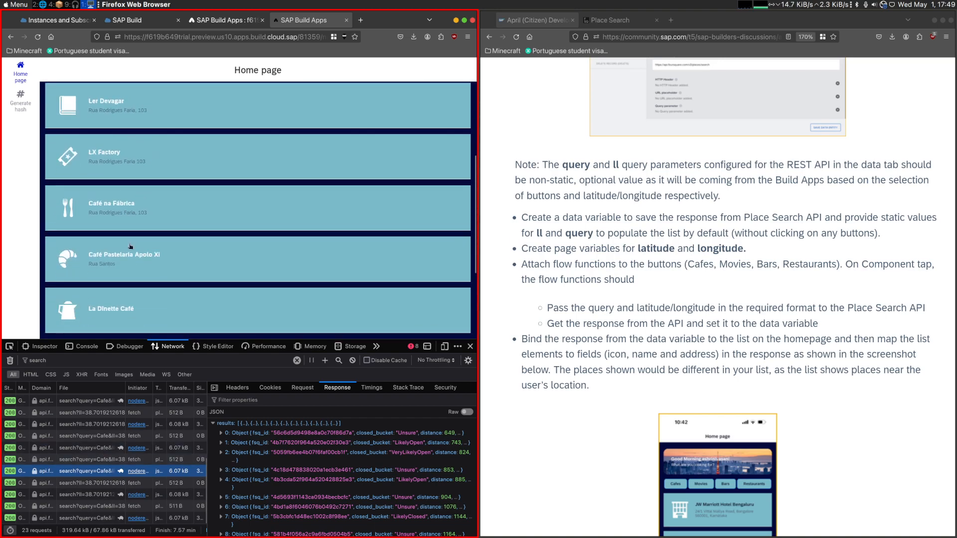
scroll(137, 264, up, 5)
click(50, 37)
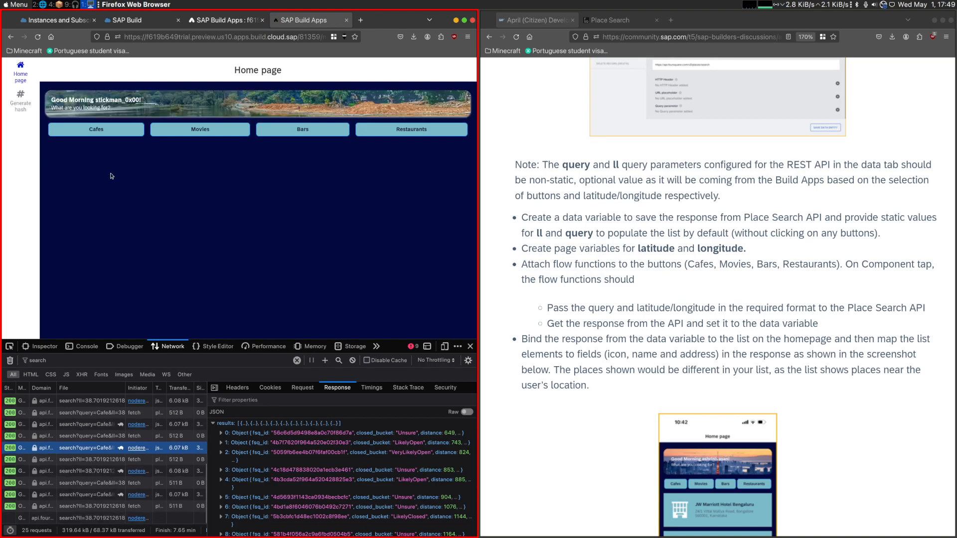
- Copy the Cafes button's Get record collection and Set data variable nodes into the logic of the Movies, Bars and Restaurants buttons
click(219, 20)
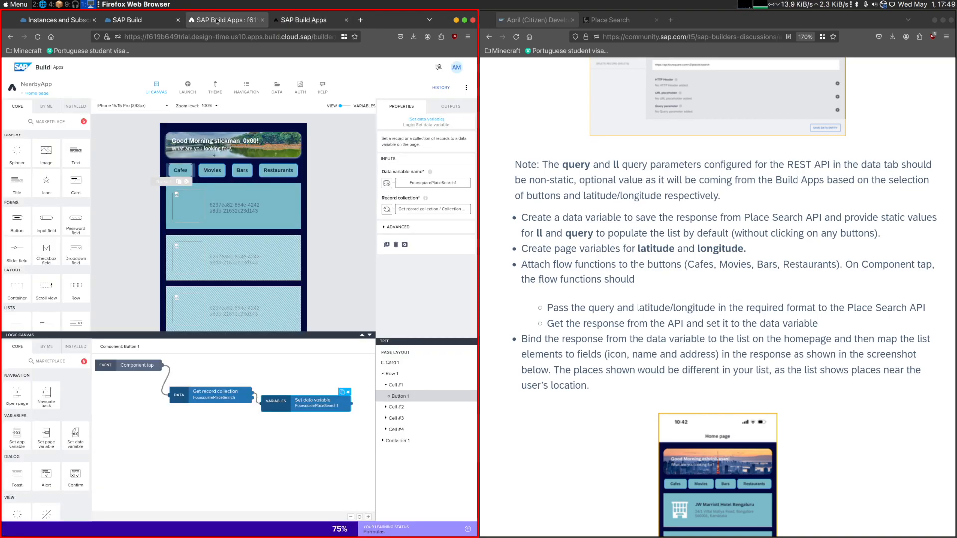
drag(178, 437, 360, 377)
key(ctrl+c)
click(211, 171)
key(ctrl+v)
click(242, 170)
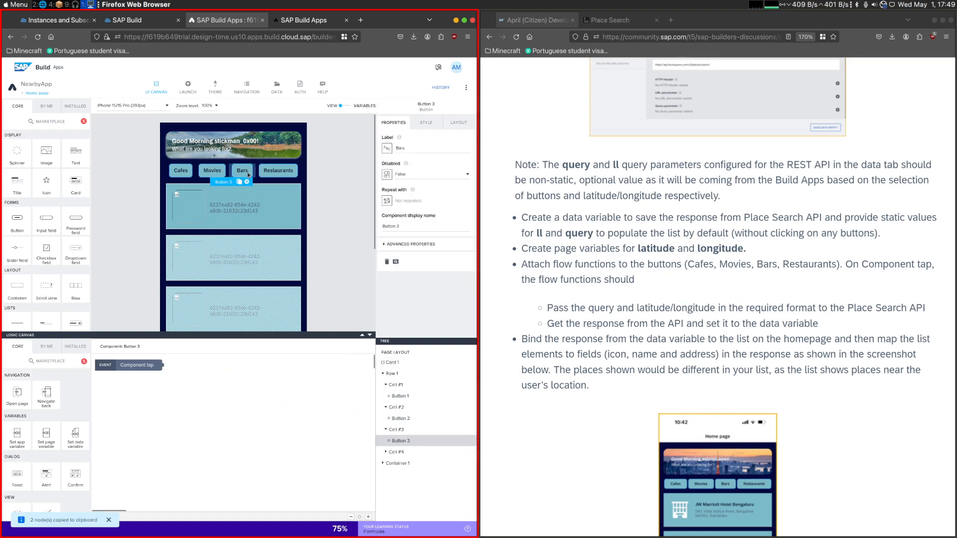
key(ctrl+v)
click(278, 172)
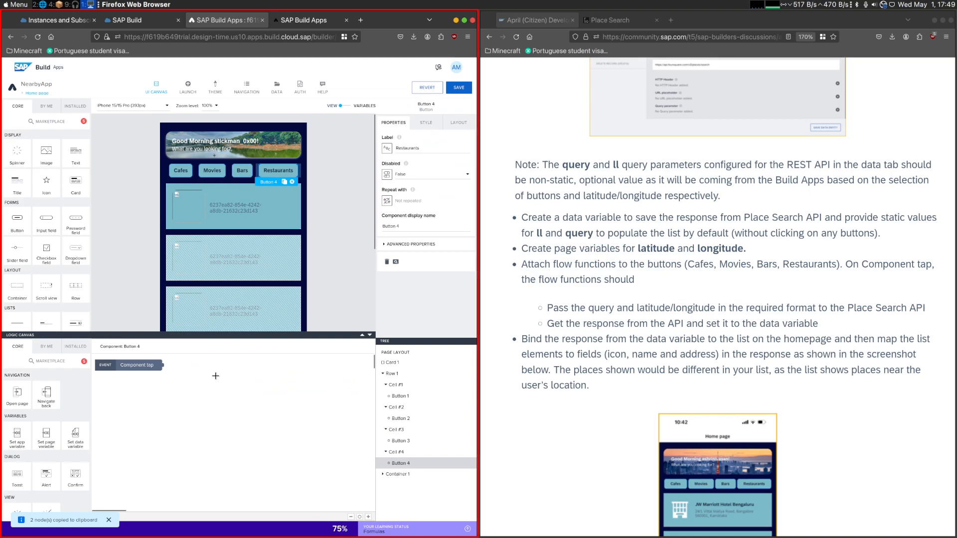
key(ctrl+v)
- Connect the Movies button's Component tap event to its Get record collection node and set the node's query to Movies
click(211, 170)
drag(161, 365, 162, 388)
double_click(406, 228)
text(Mov)
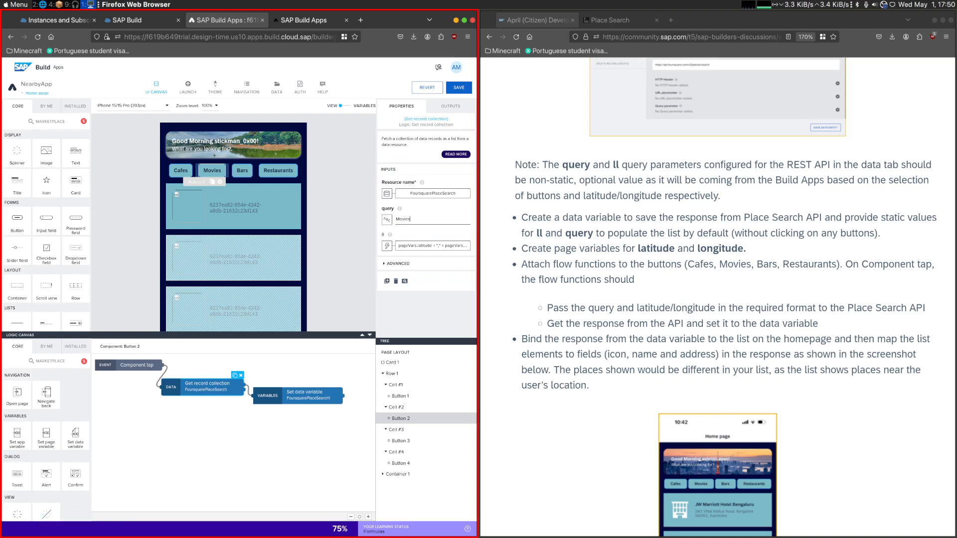
- Connect the Bars button's Component tap event to its Get record collection node and open the node's query value for editing
click(242, 171)
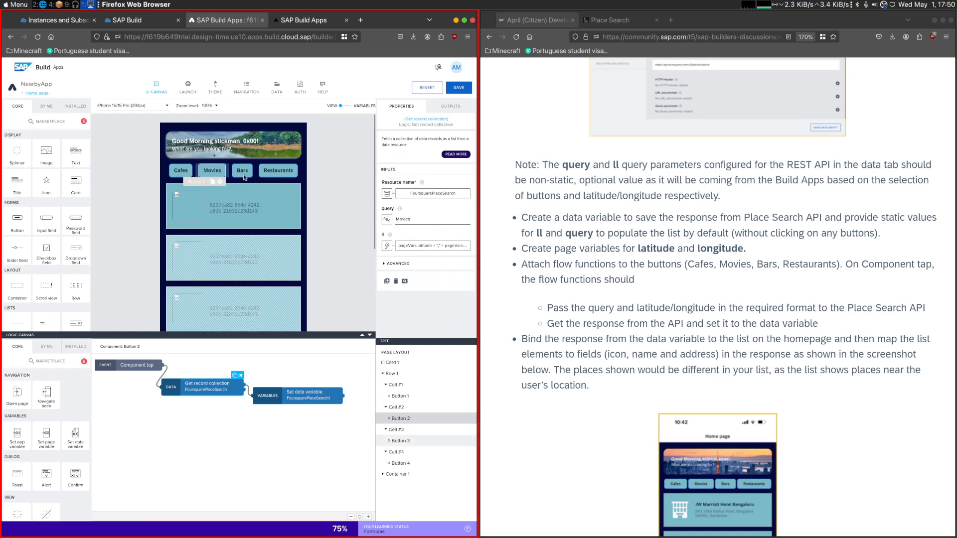
drag(162, 366, 172, 375)
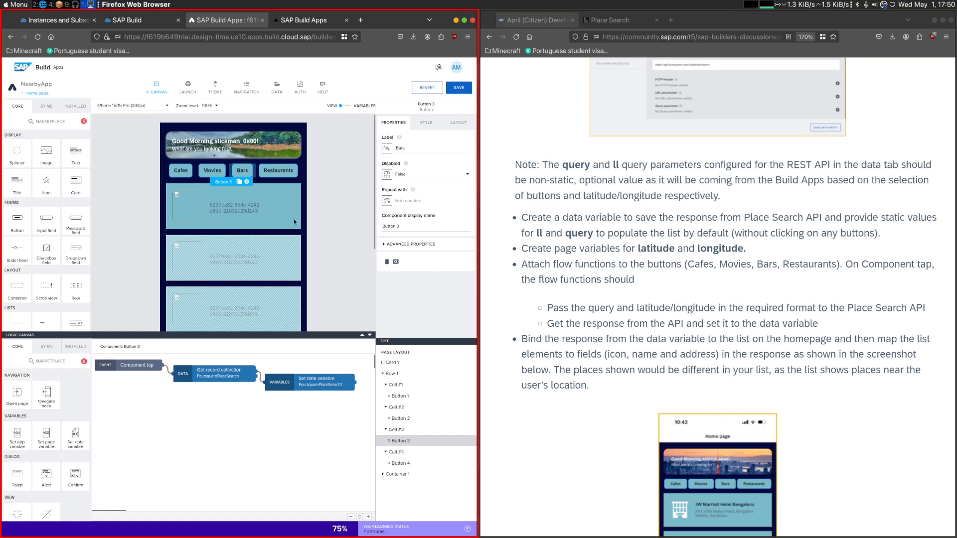
click(223, 381)
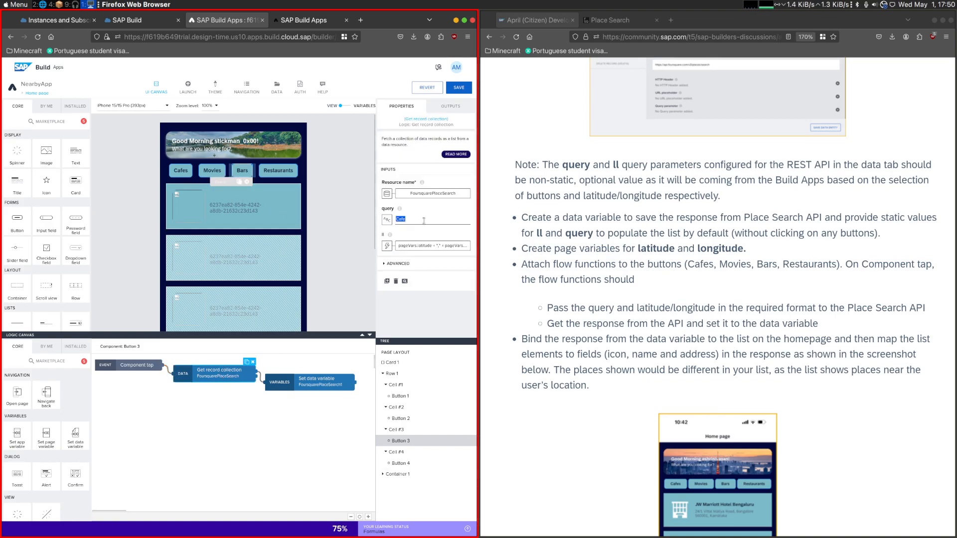
- Set the Restaurants button's Get record collection query to Restaurants, connect the node to the Component tap event, and save the app
click(279, 171)
click(415, 217)
key(ctrl+a)
text(Res)
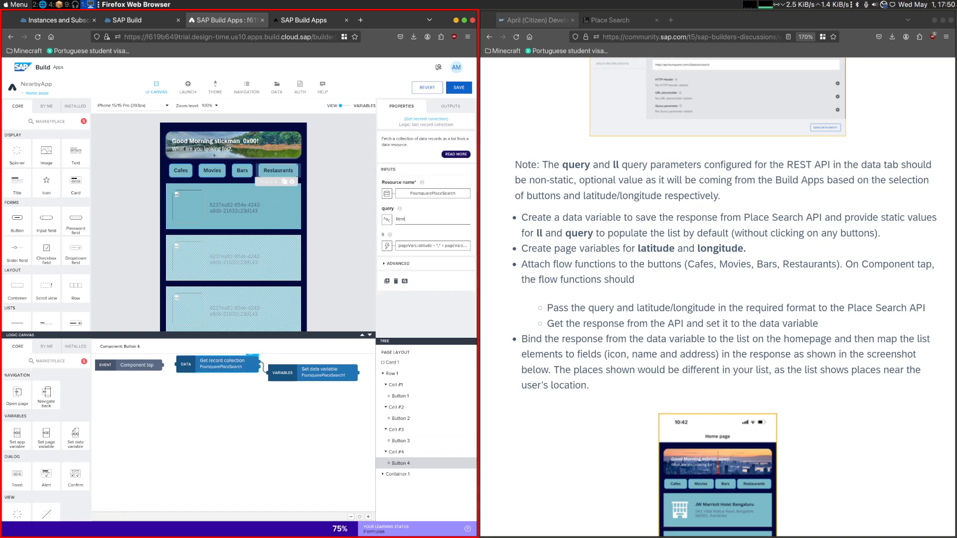
text(taurants)
click(168, 364)
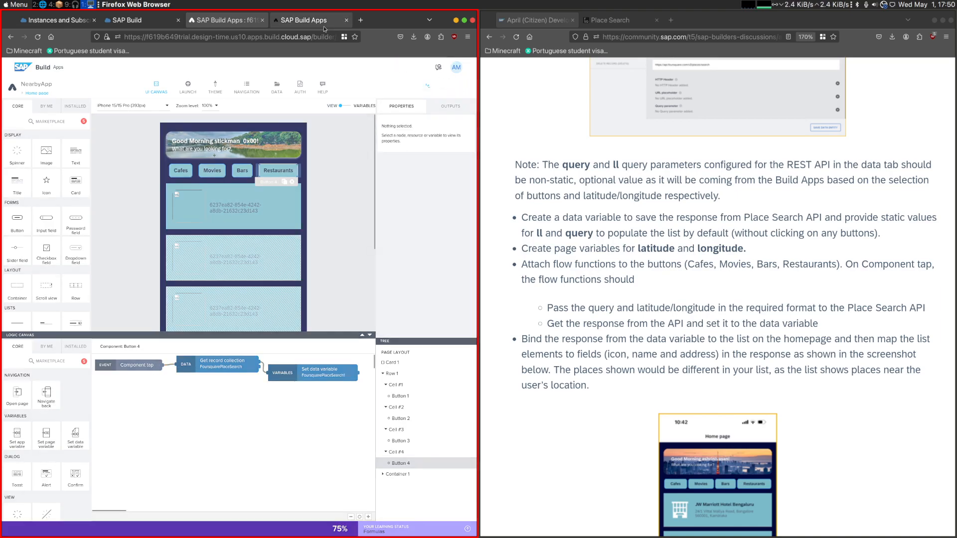
- Test the Movies button in the app preview and inspect the response of its Movies search request
click(311, 23)
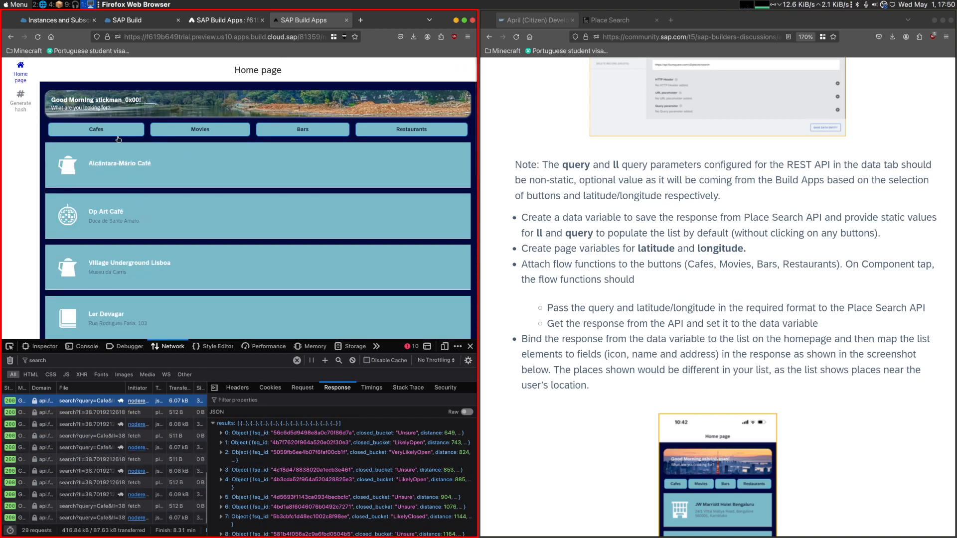
click(166, 135)
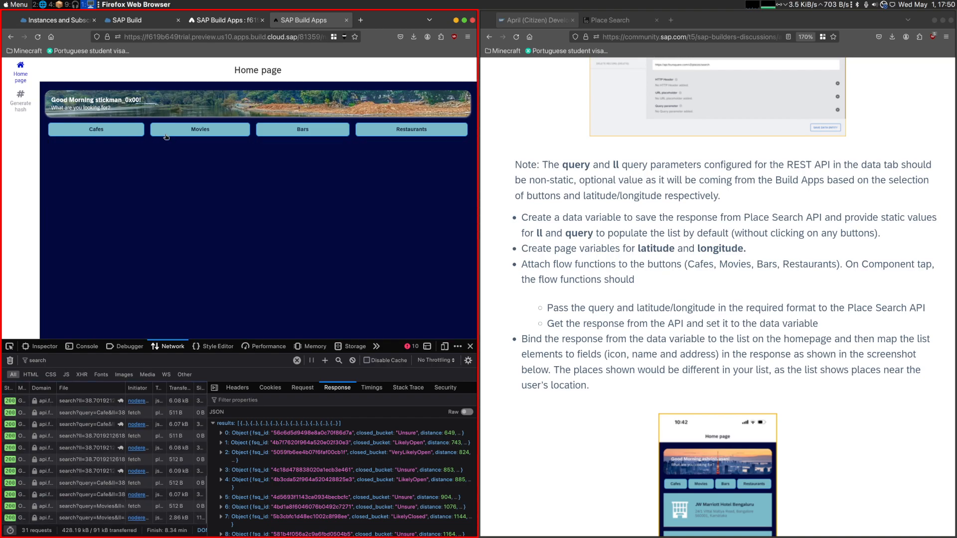
click(99, 506)
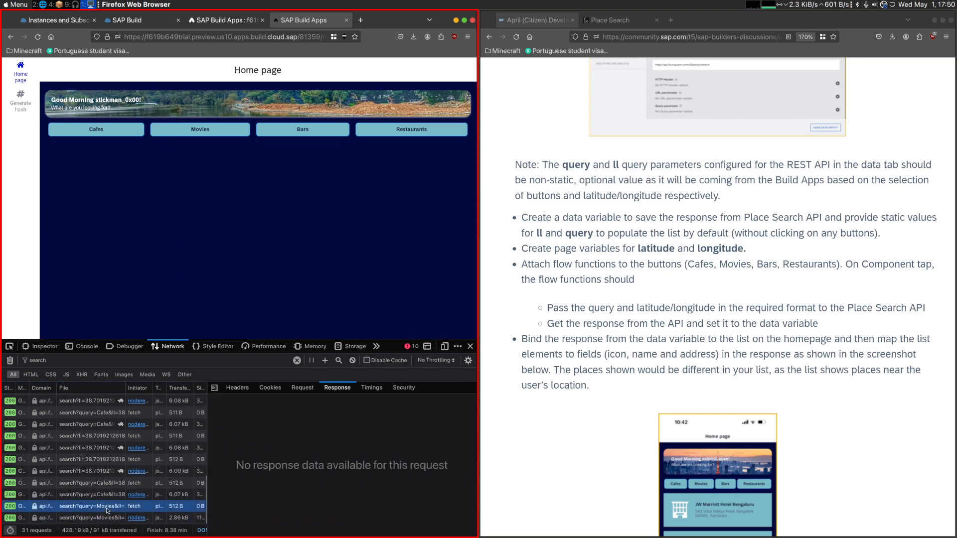
click(98, 520)
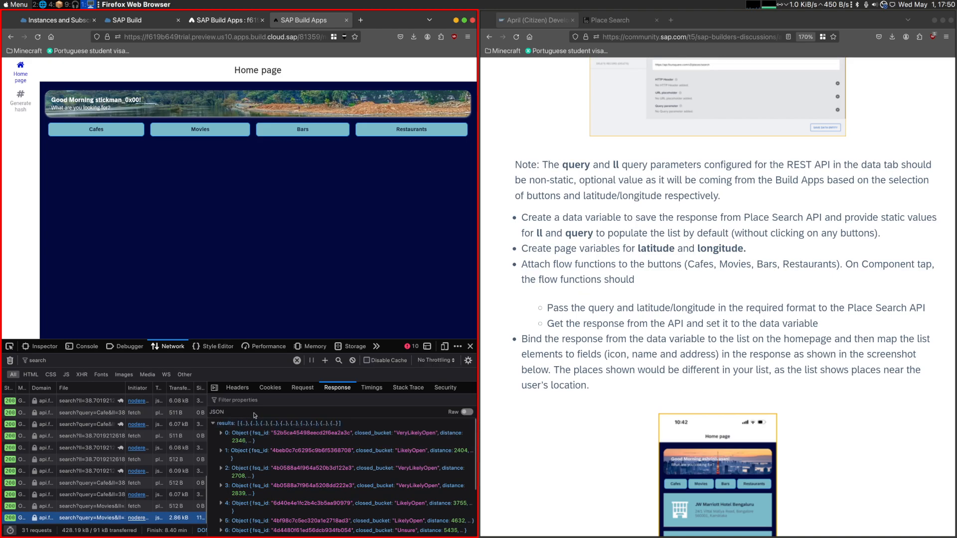
- Set the query of the Movies button's Get record collection node to Movie and save the app
click(211, 20)
click(212, 172)
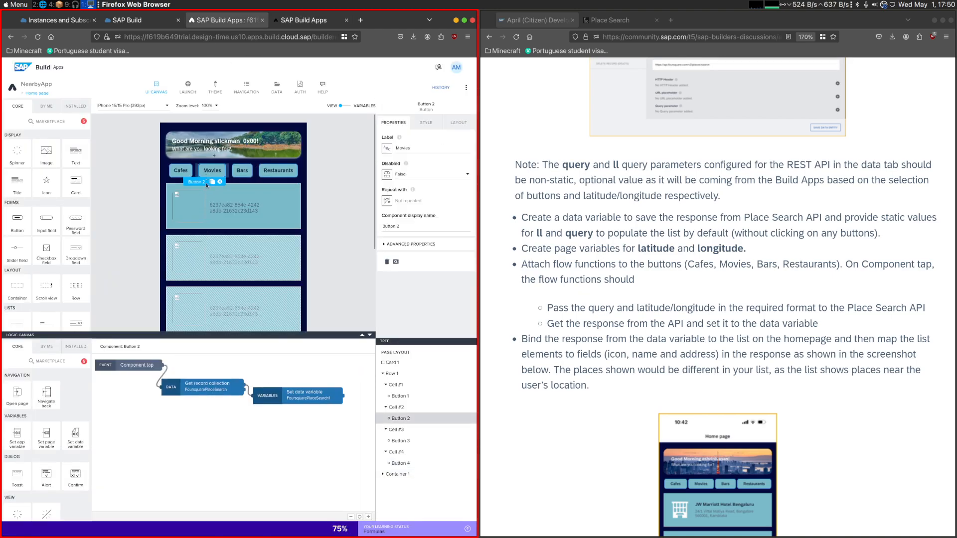
click(204, 388)
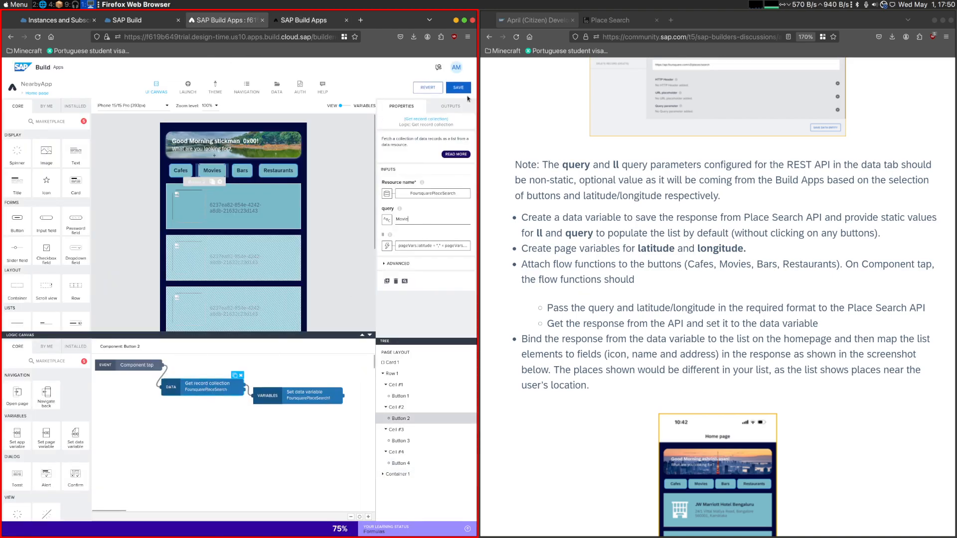
- Test the Movies, Bars and Restaurants buttons in the preview and inspect the response of the Restaurants search request
click(309, 22)
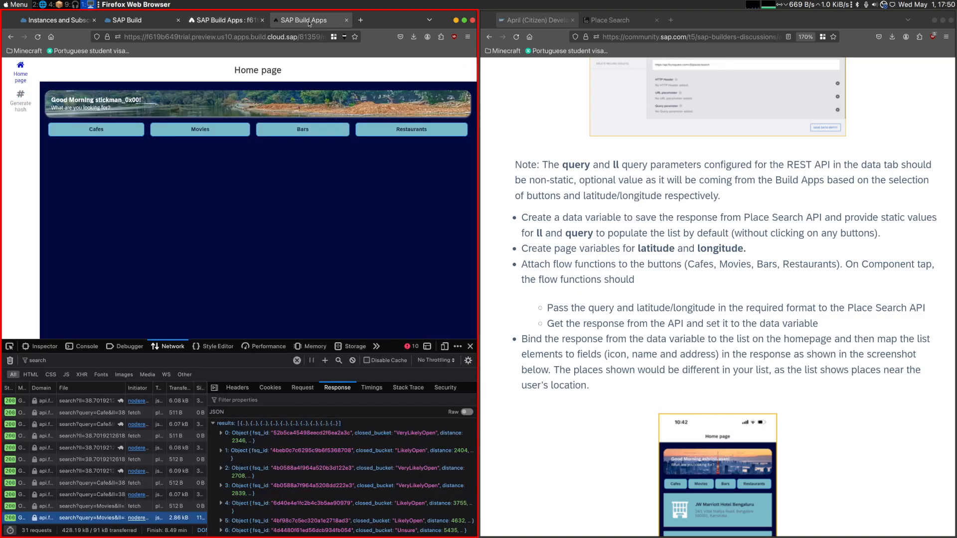
click(215, 137)
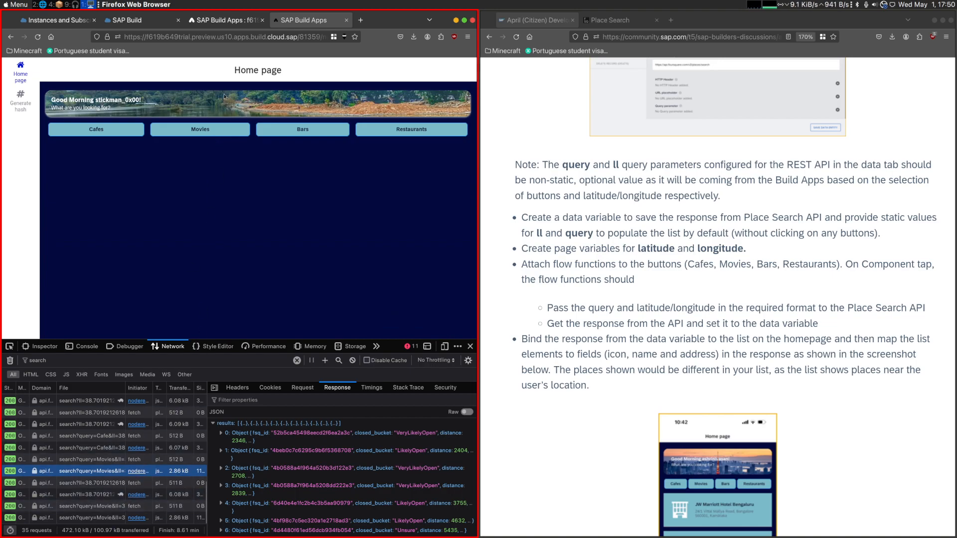
click(299, 135)
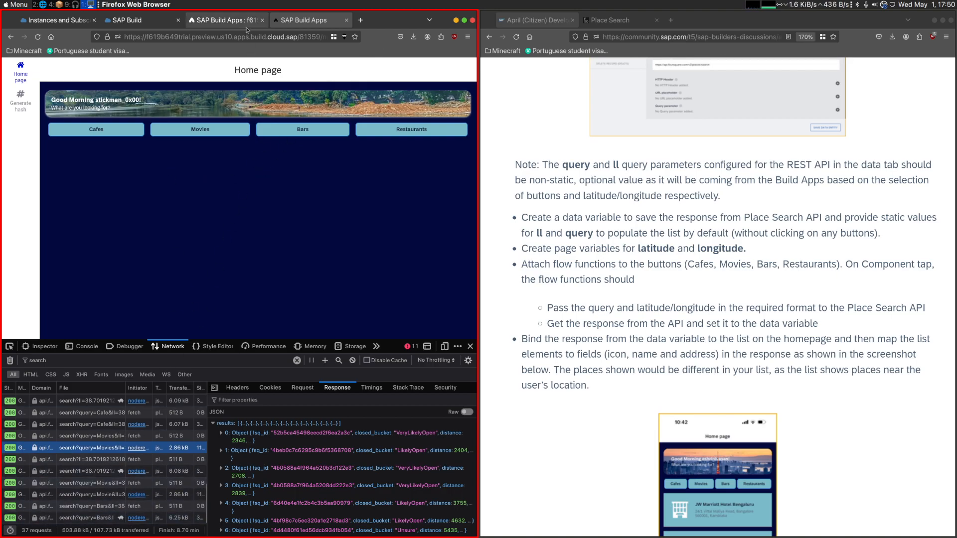
click(374, 129)
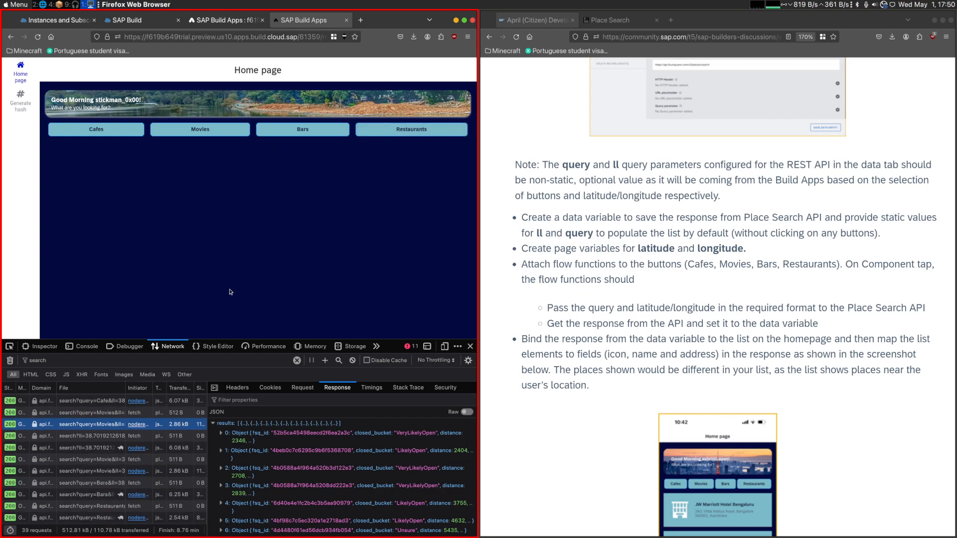
click(113, 520)
click(330, 393)
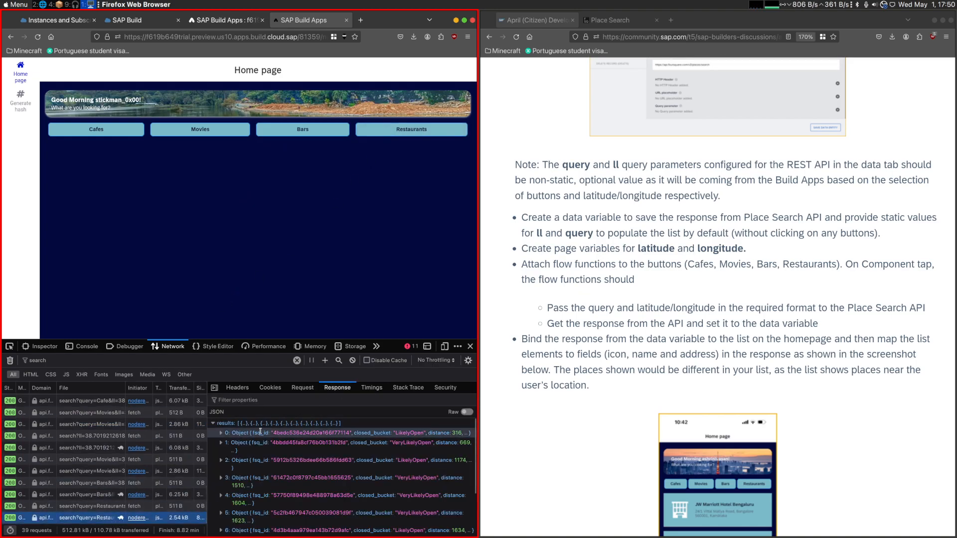
- Rebind the record collection of the Movies button's Set data variable node to Get record collection / Collection of records and save the app
click(225, 20)
click(138, 21)
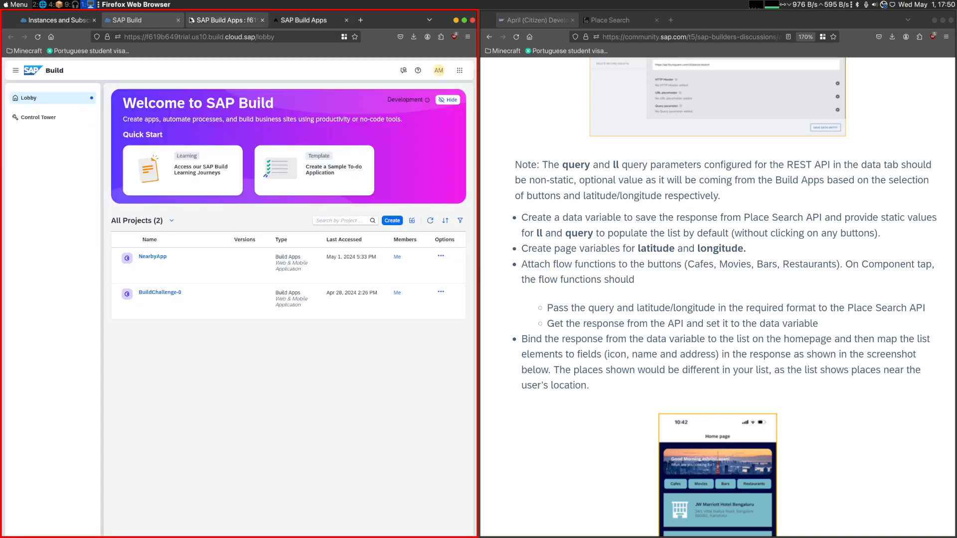
click(225, 20)
click(211, 171)
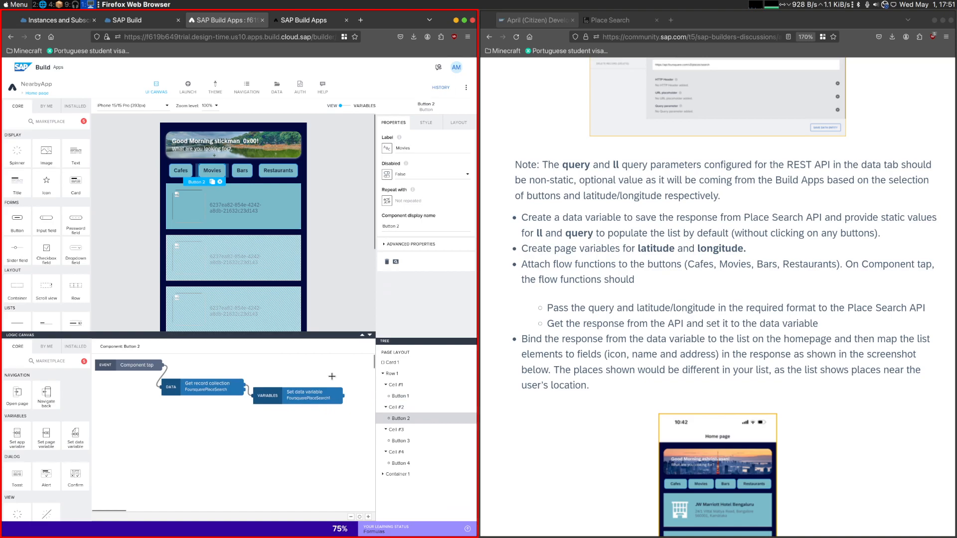
click(319, 393)
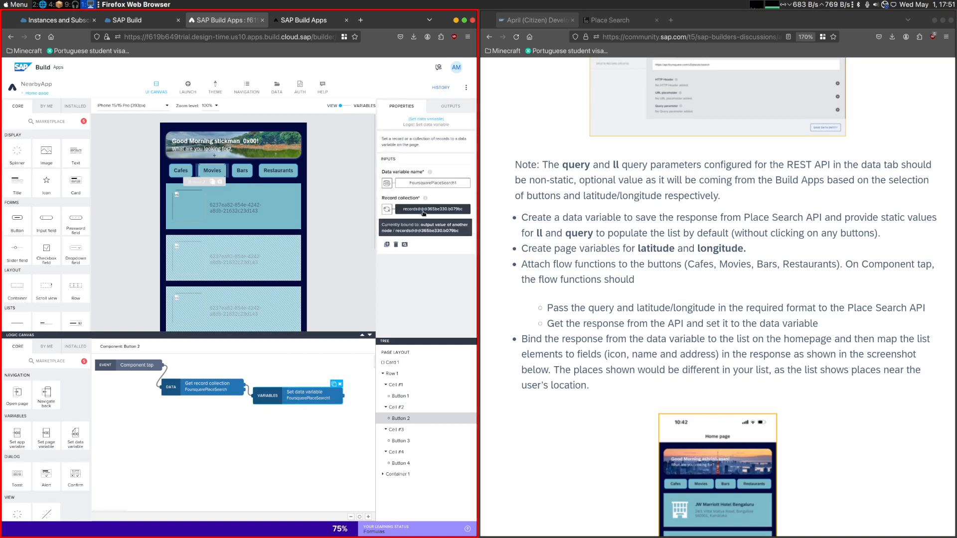
click(222, 388)
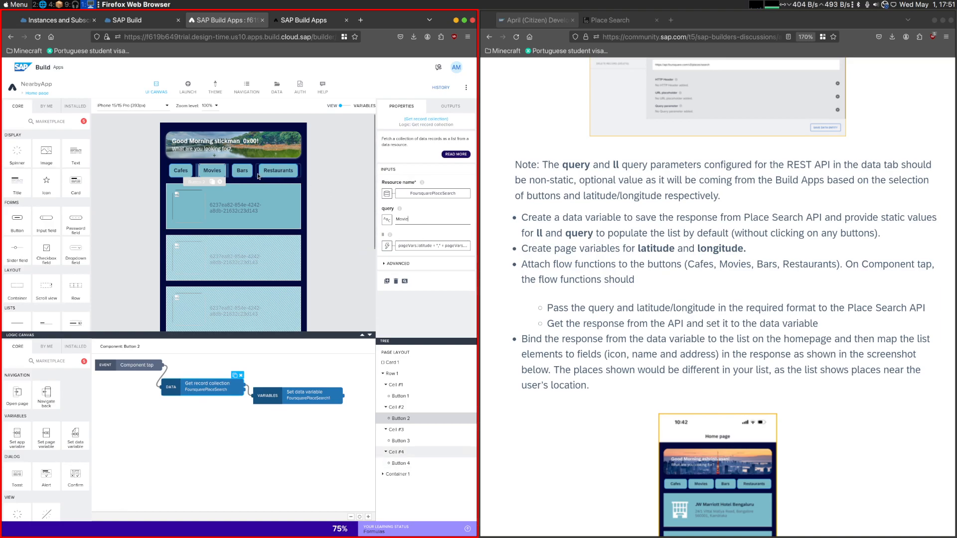
click(294, 397)
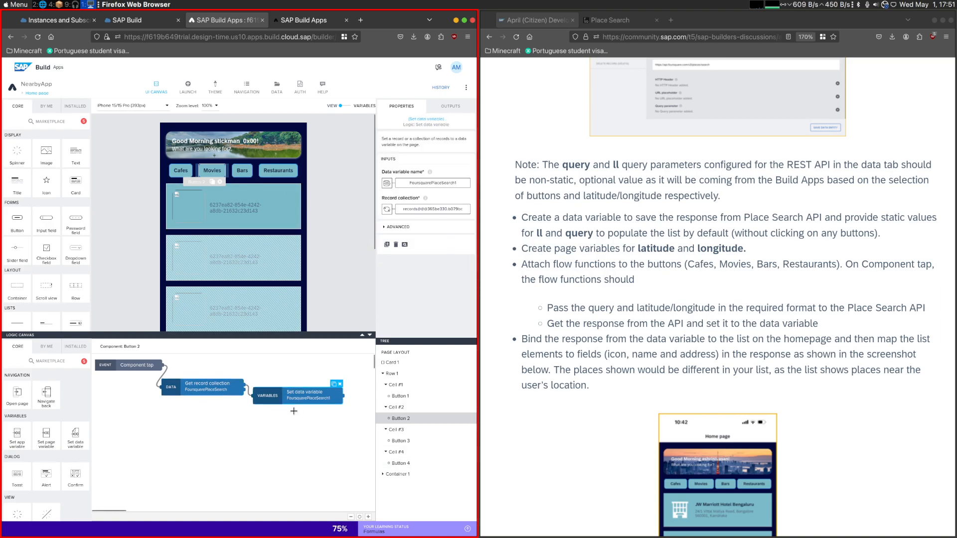
click(414, 209)
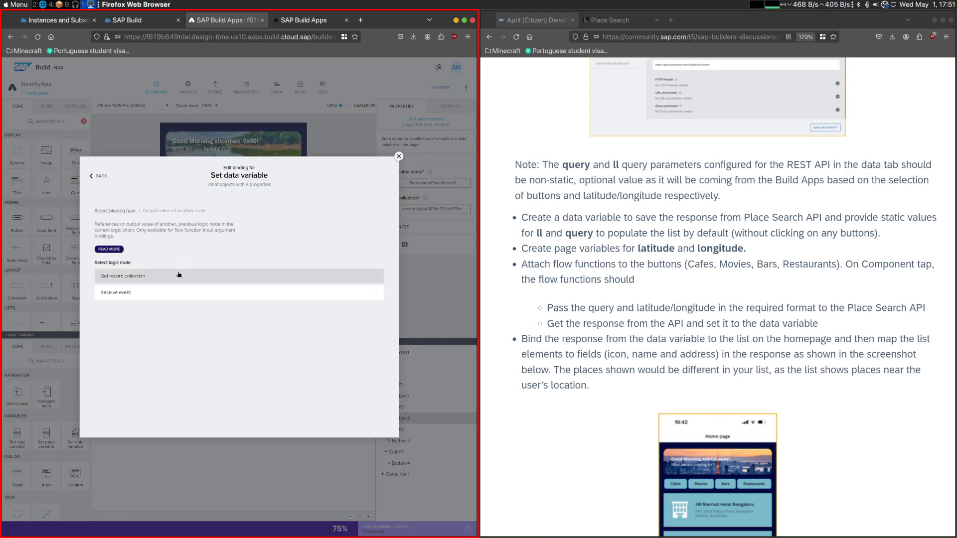
click(179, 312)
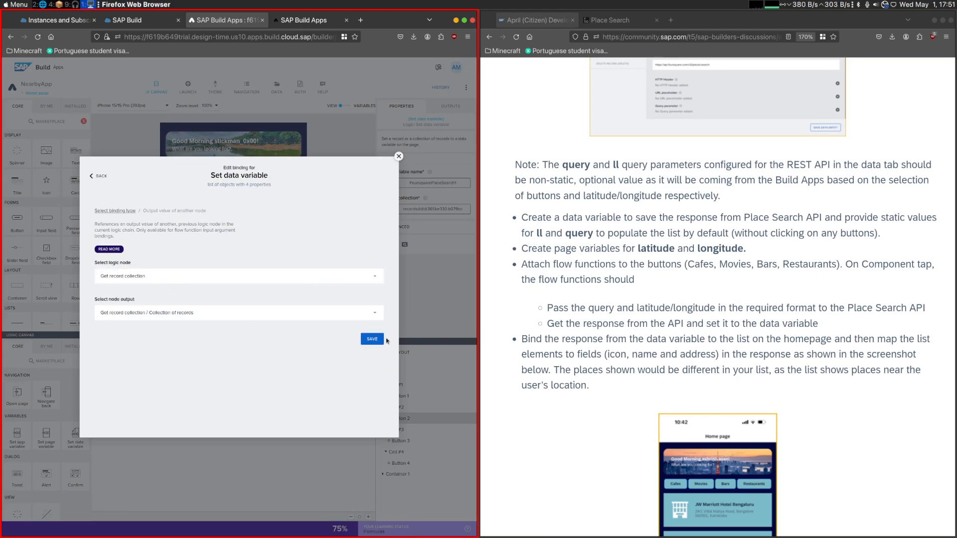
click(371, 339)
key(ctrl+s)
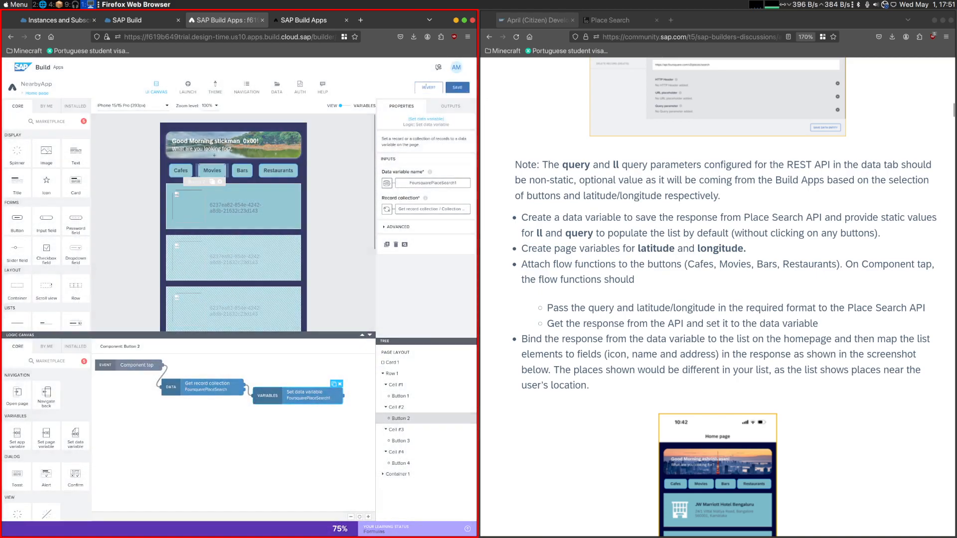
- Rebind the Bars button's Set data variable record collection to the Collection of records output of Get record collection and save the app
click(244, 174)
click(295, 382)
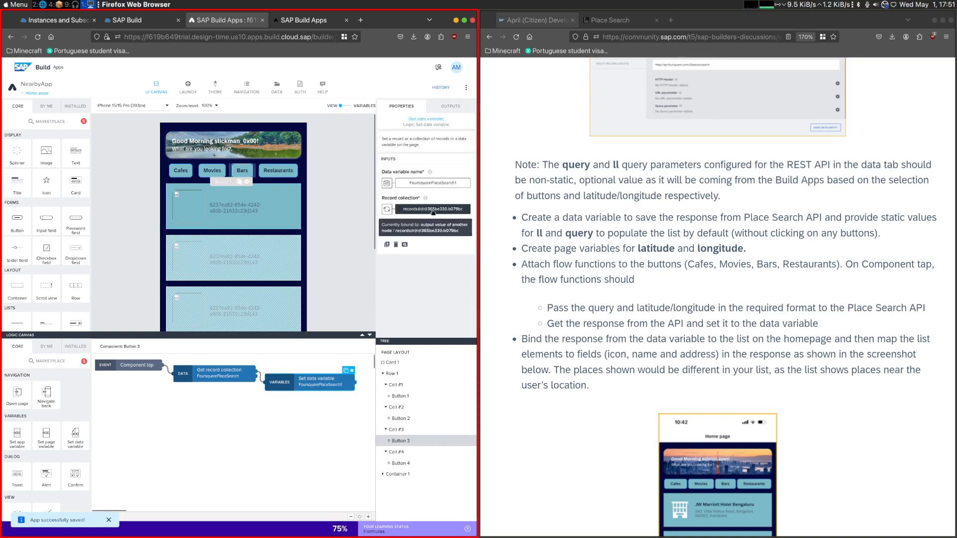
click(414, 209)
click(174, 278)
click(174, 320)
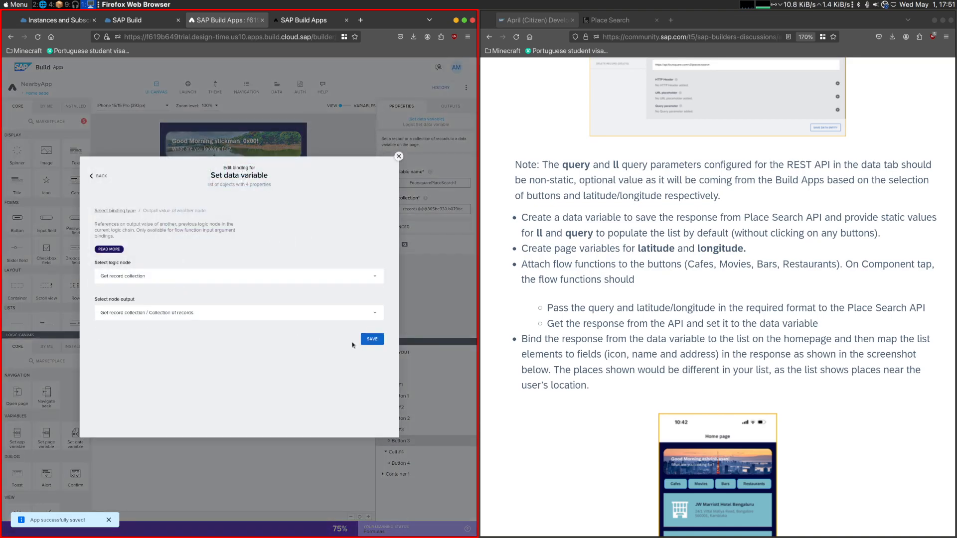
click(372, 339)
key(ctrl+s)
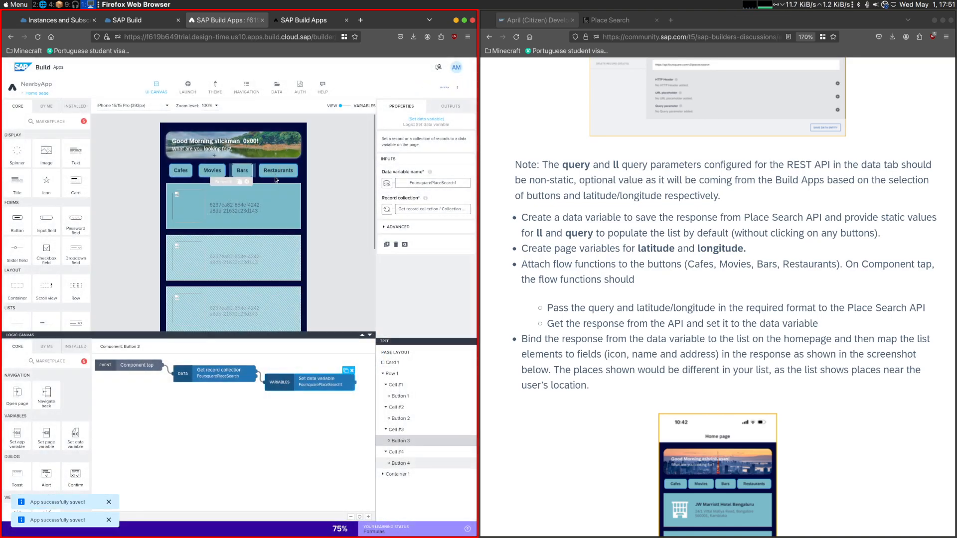
- Rebind the Restaurants button's Set data variable record collection to the Collection of records output of its Get record collection node and save the app
click(278, 170)
click(295, 376)
click(415, 209)
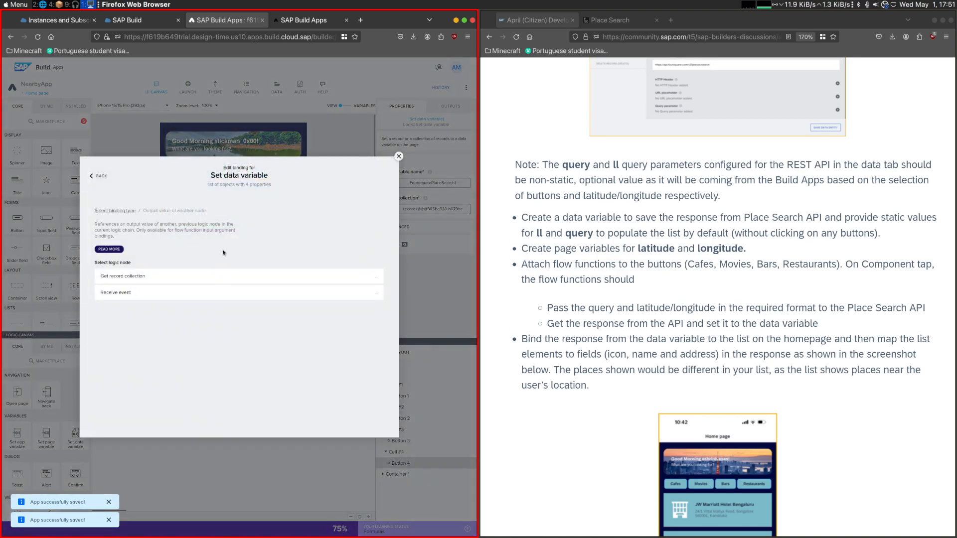
click(372, 339)
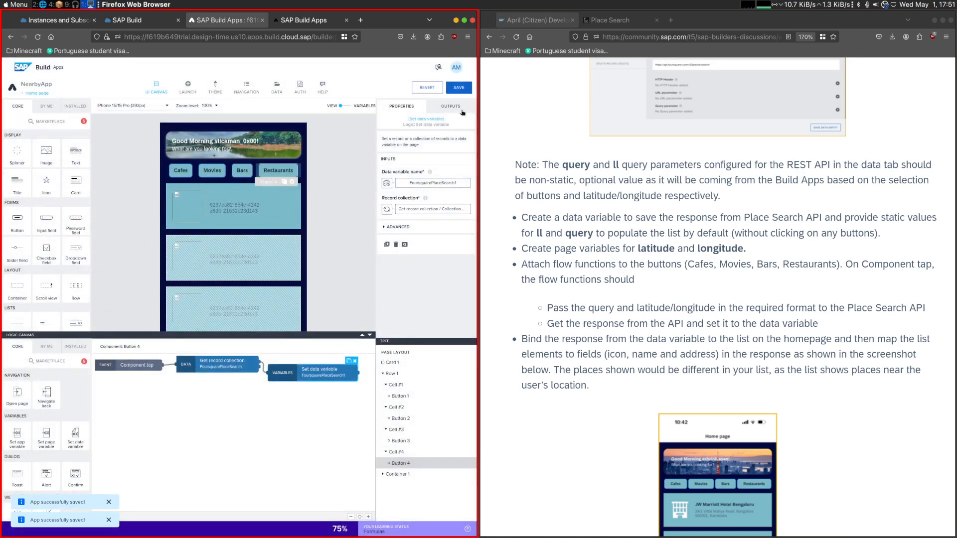
- Test whether the Movies, Bars and Restaurants buttons update the homepage list in the app preview
click(304, 20)
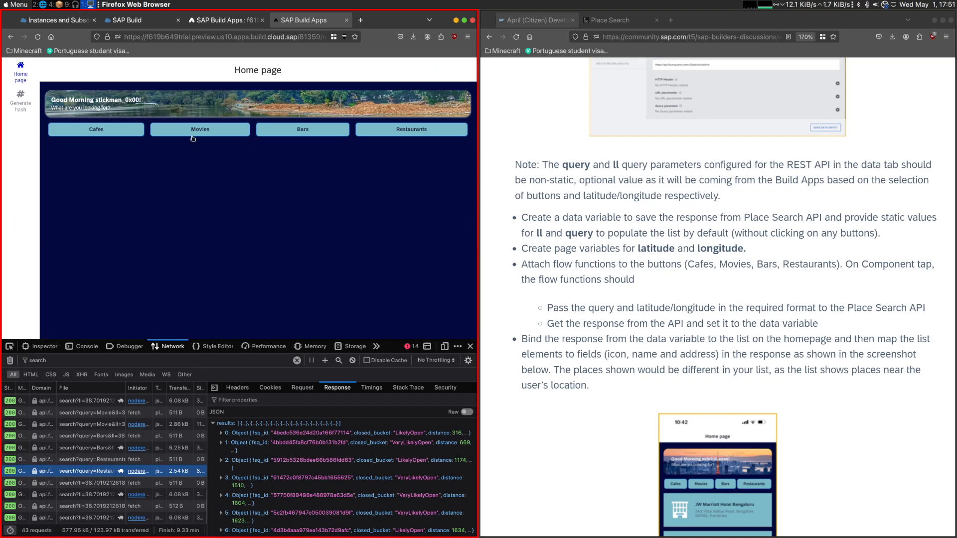
click(192, 136)
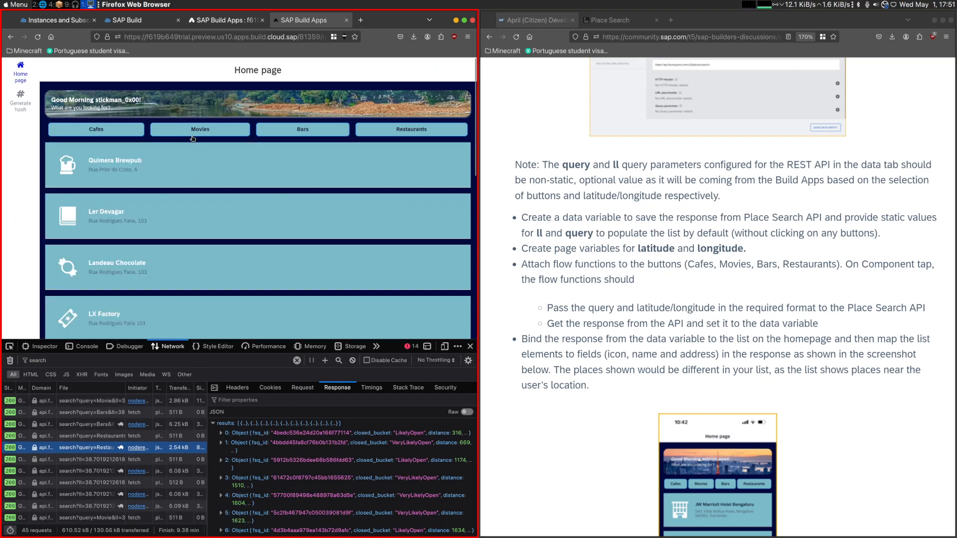
click(292, 133)
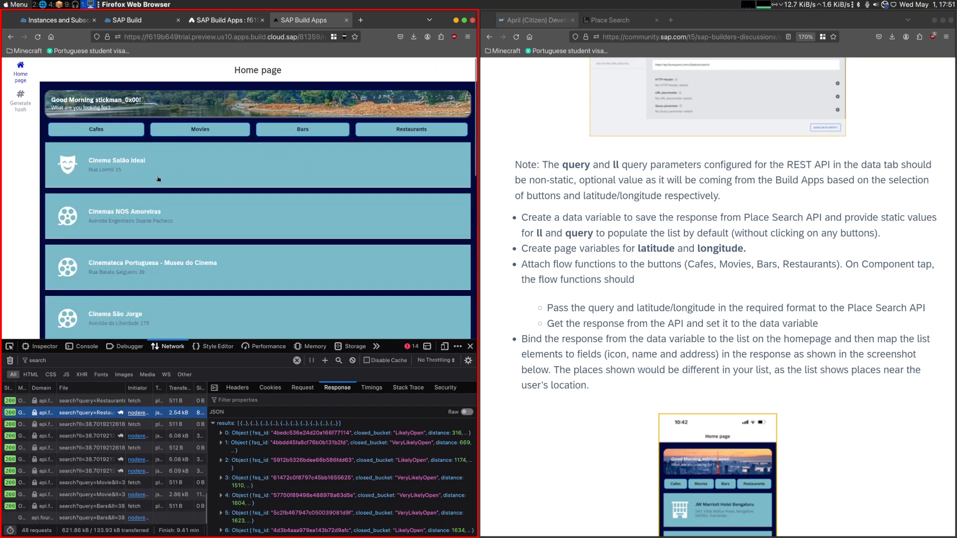
click(387, 130)
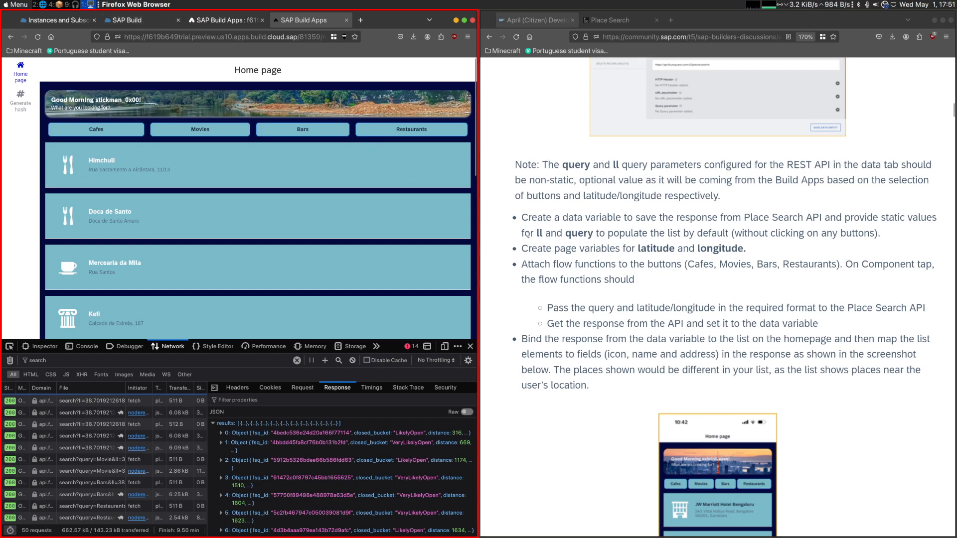
- Review the challenge requirements and the tips on the developer tools network tab and the GET COLLECTION method
drag(520, 218, 556, 322)
click(599, 367)
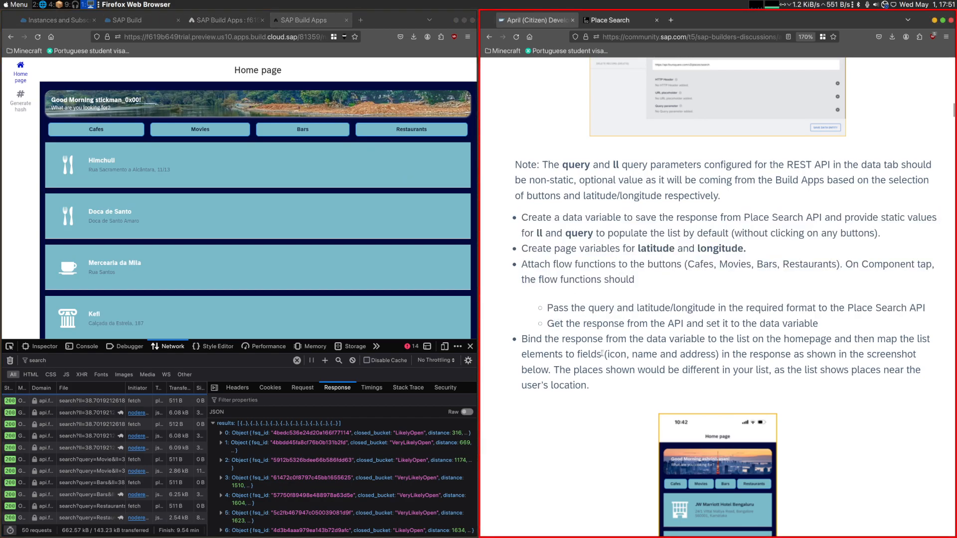
scroll(602, 353, down, 9)
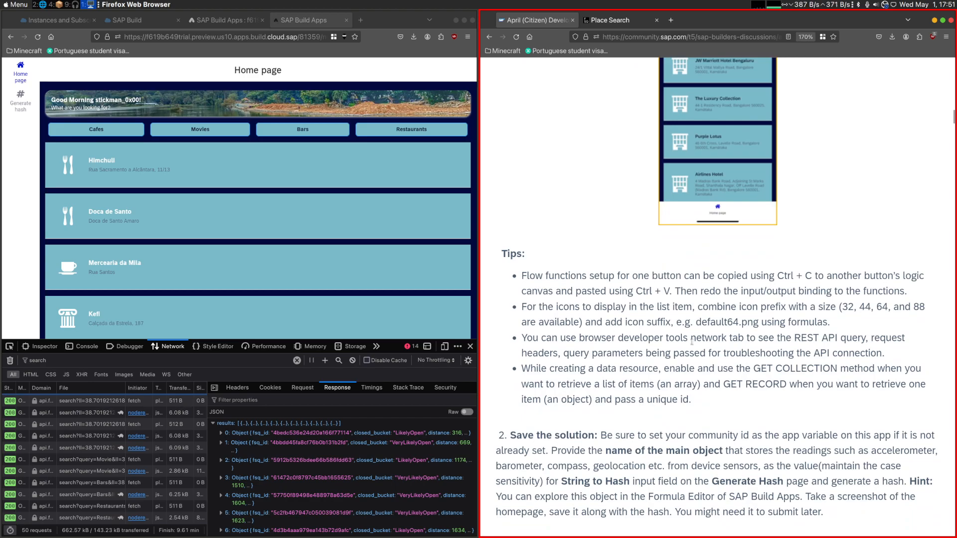
drag(552, 338, 860, 350)
scroll(712, 332, down, 3)
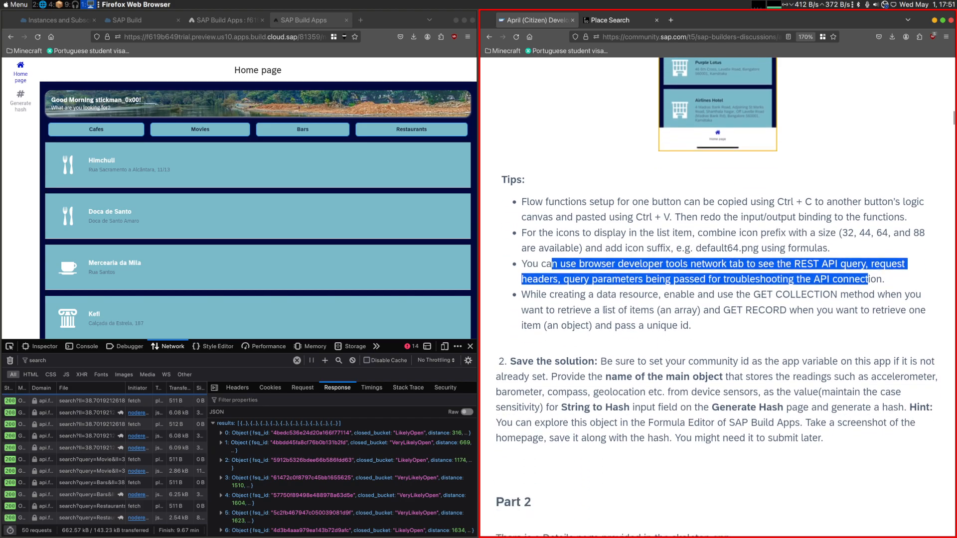
click(523, 294)
drag(523, 294, 889, 295)
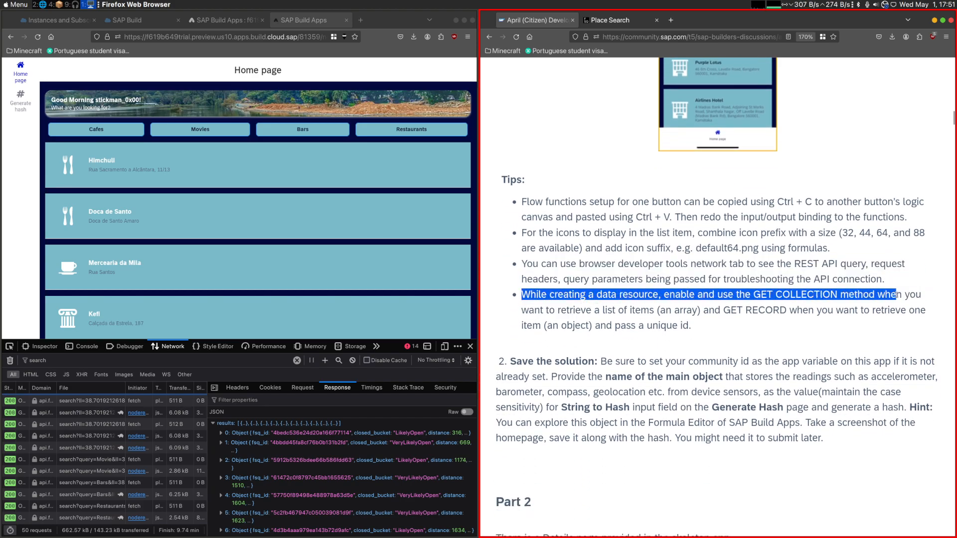
- Examine the request headers and query parameters of the Restaurants search request
click(238, 387)
drag(266, 459, 344, 472)
click(346, 472)
- Reread the tip on when to use the GET COLLECTION and GET RECORD methods for a data resource
click(633, 326)
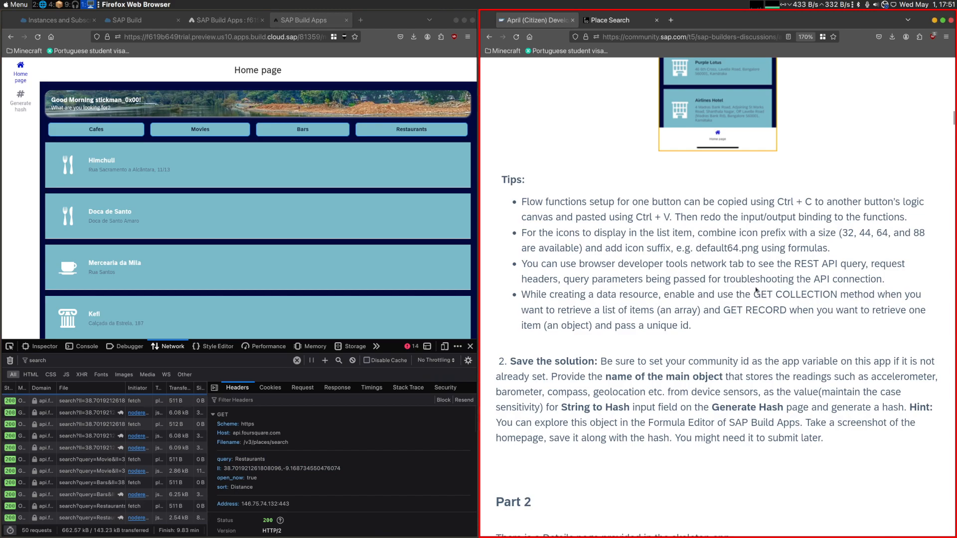
drag(822, 294, 890, 294)
drag(538, 294, 709, 306)
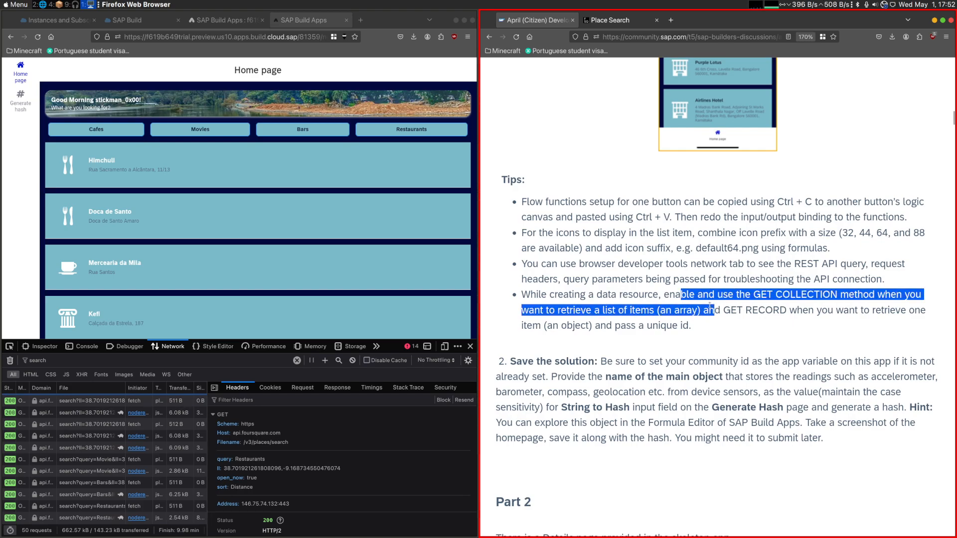
drag(693, 325, 523, 294)
click(587, 321)
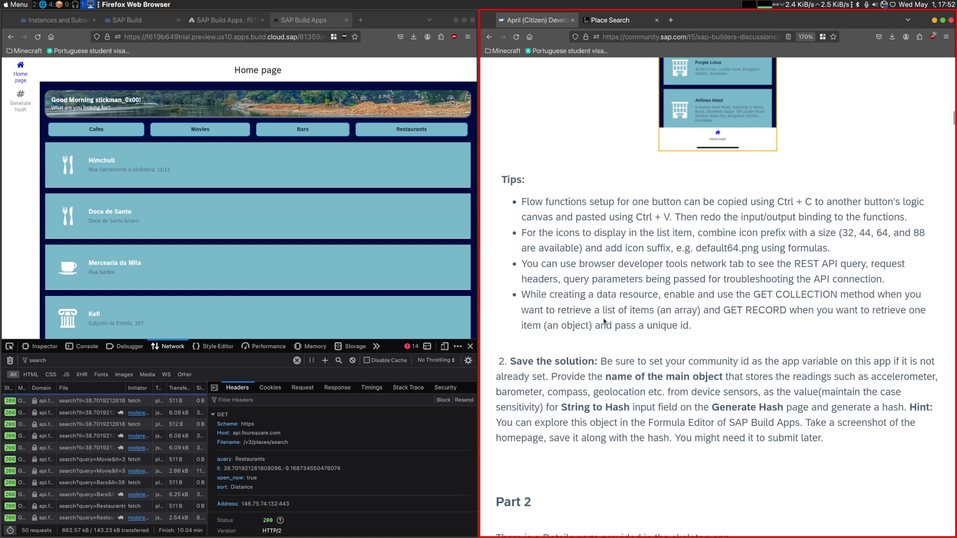
- Review the GET RECORD part of the data resource tip and the save-the-solution instructions leading up to Part 2
drag(721, 310, 789, 310)
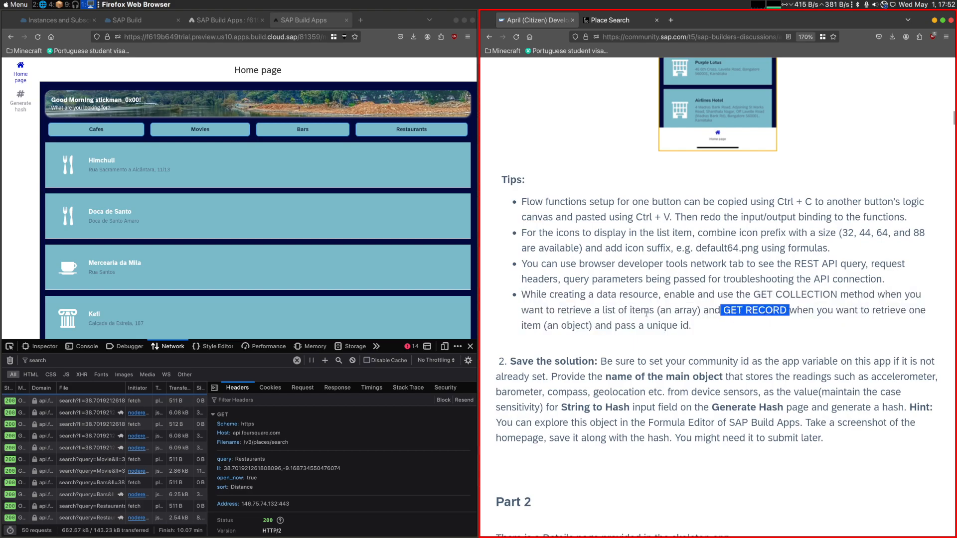
scroll(644, 319, down, 3)
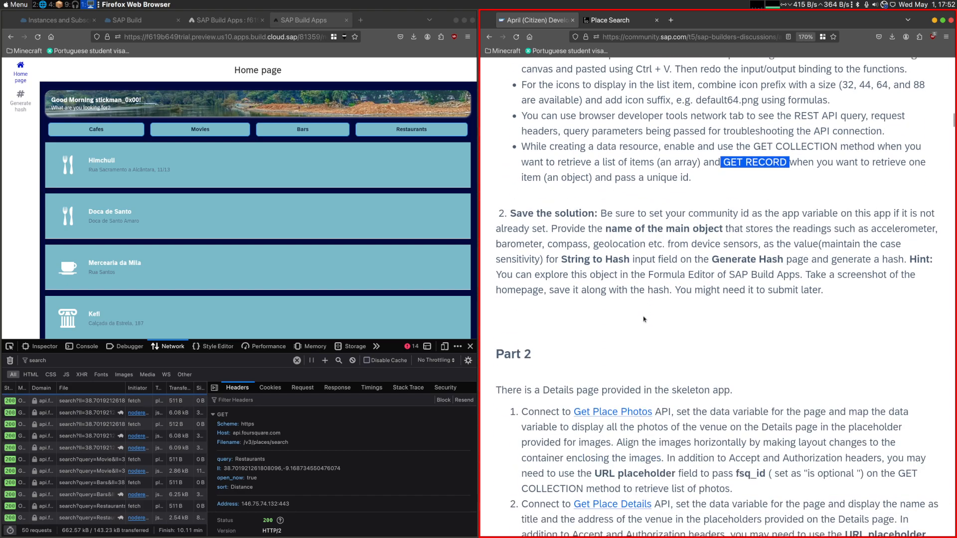
scroll(643, 319, up, 2)
click(723, 258)
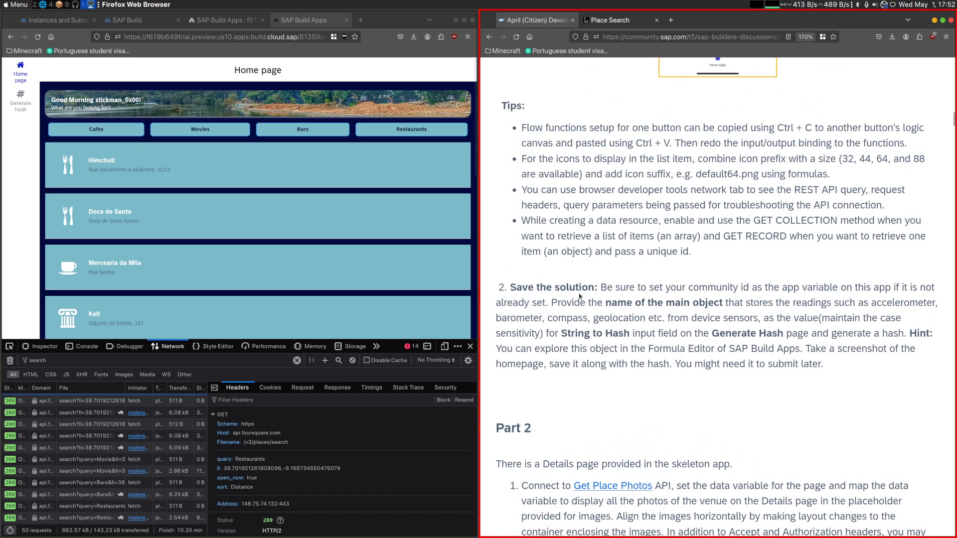
drag(525, 215, 698, 257)
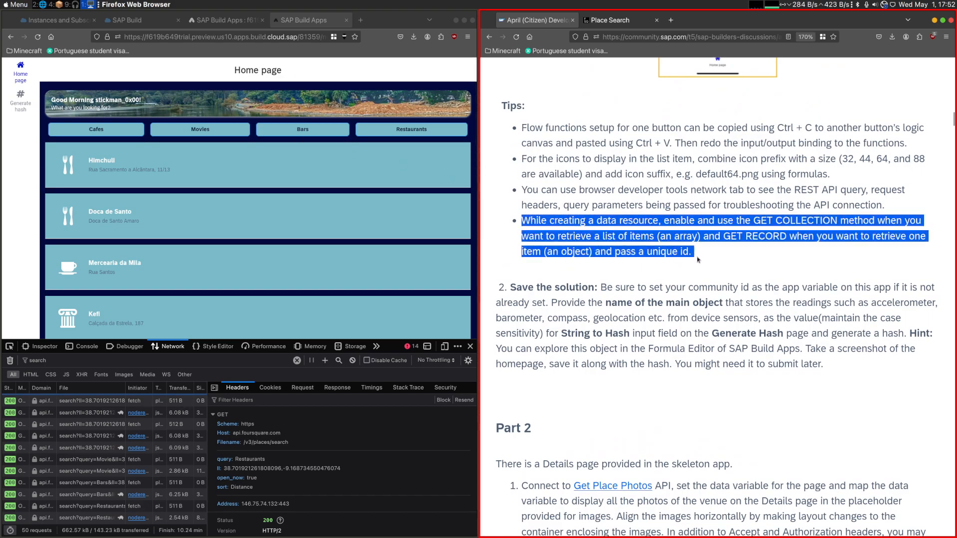
scroll(643, 296, down, 8)
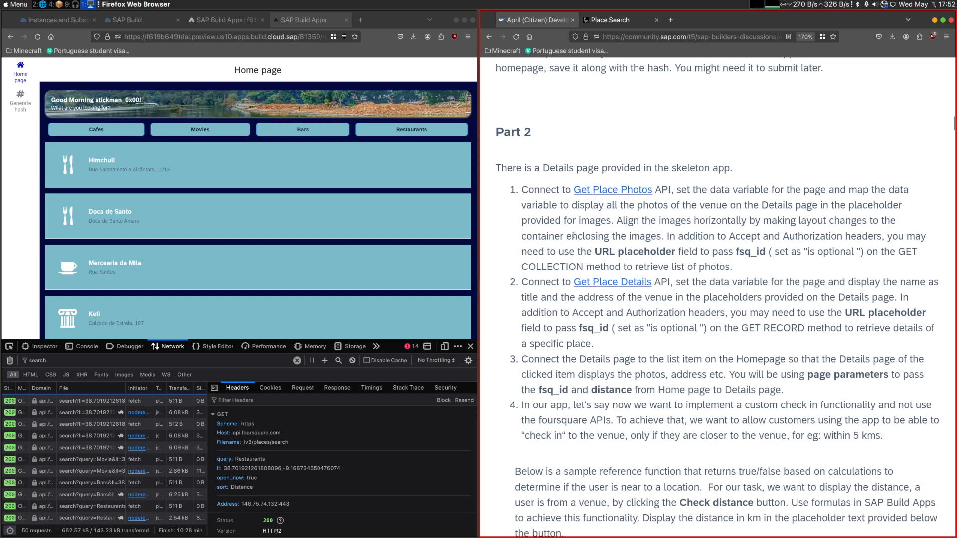
- Open the Get Place Photos API reference, close the preview's developer tools, and review the fsq_id URL placeholder requirement in Part 2
middle_click(598, 191)
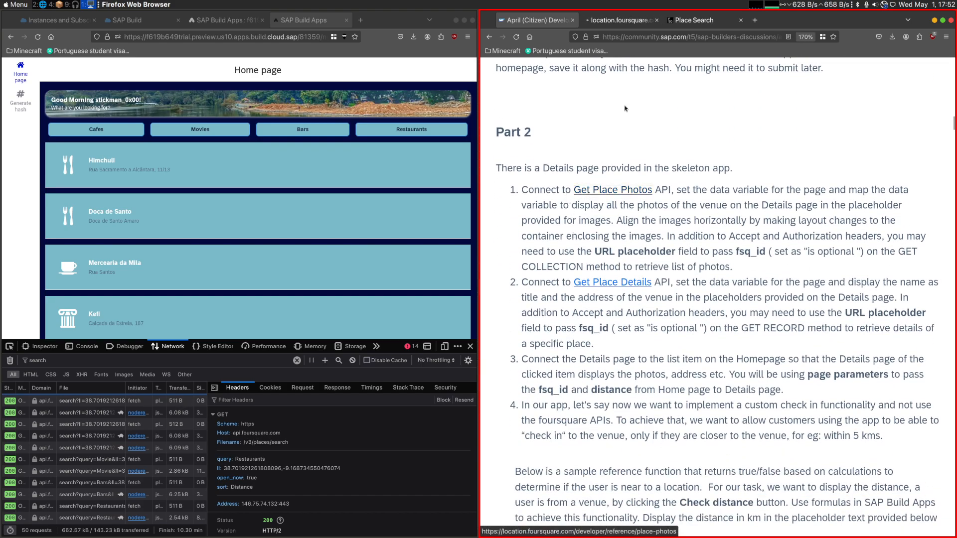
click(633, 23)
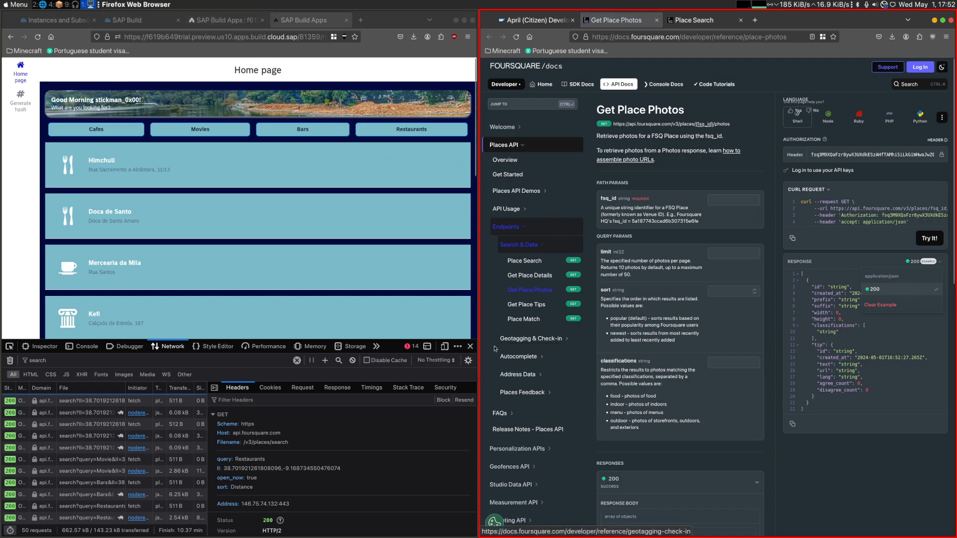
click(470, 346)
click(536, 20)
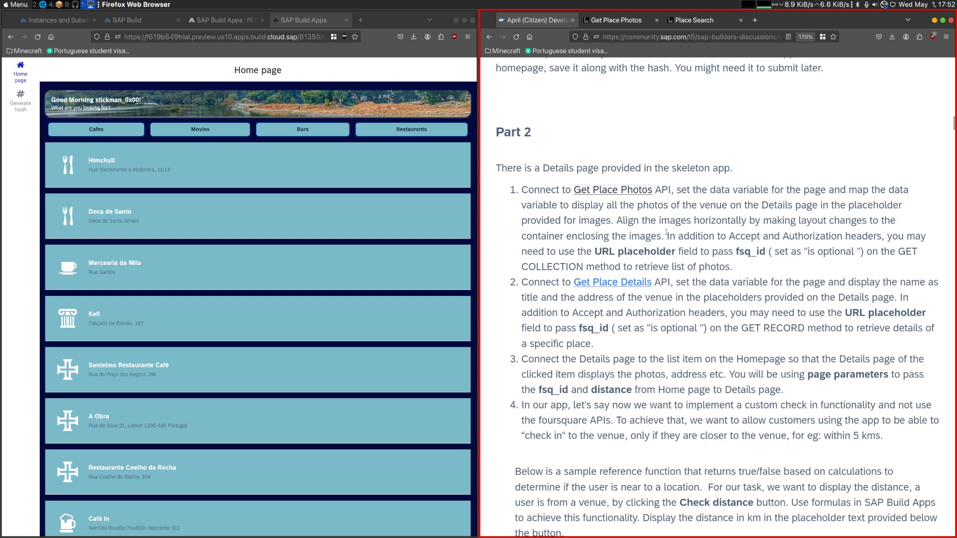
drag(677, 252, 758, 252)
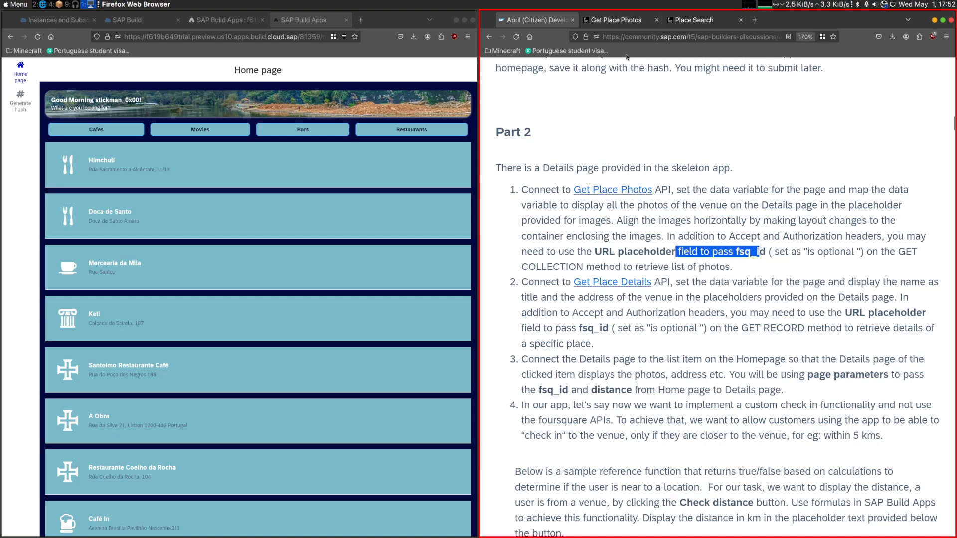
click(755, 271)
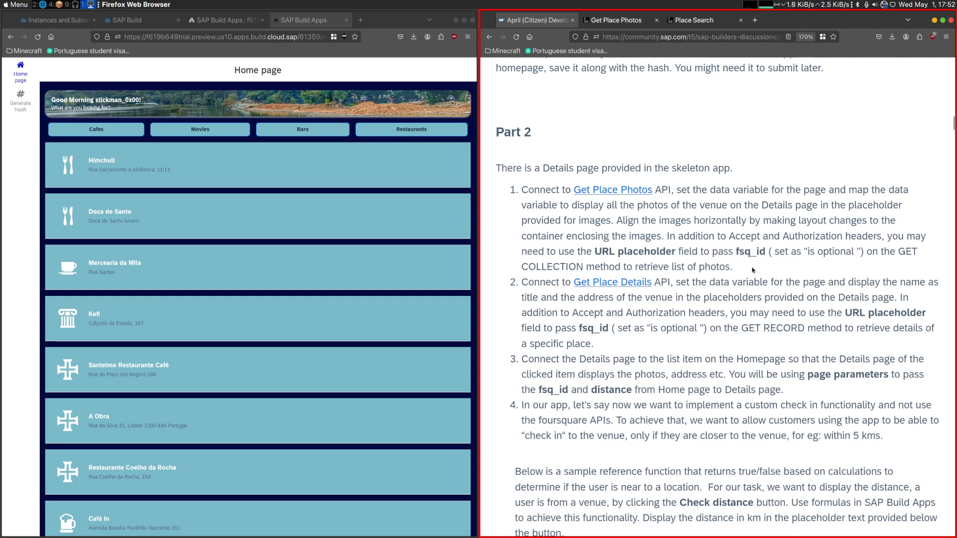
click(224, 20)
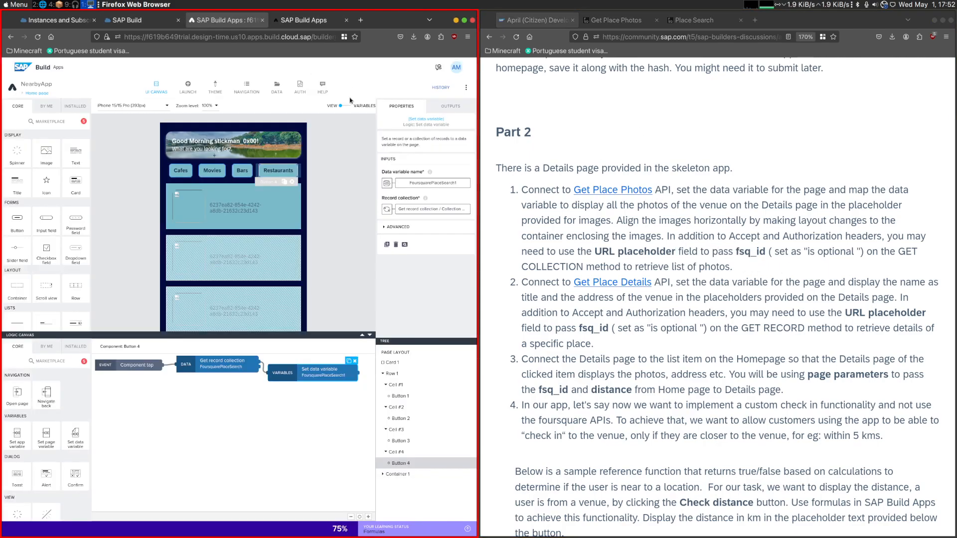
click(278, 88)
click(68, 321)
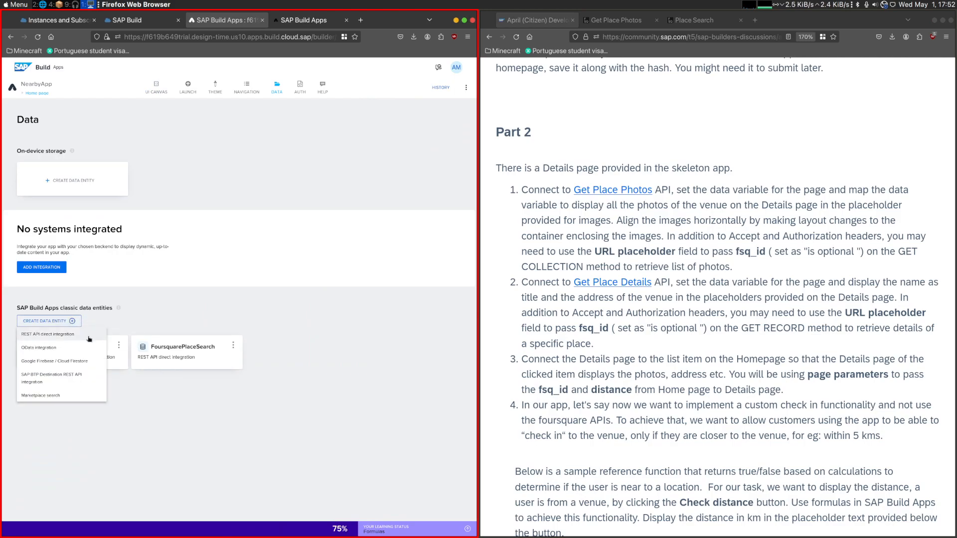
click(89, 336)
click(617, 20)
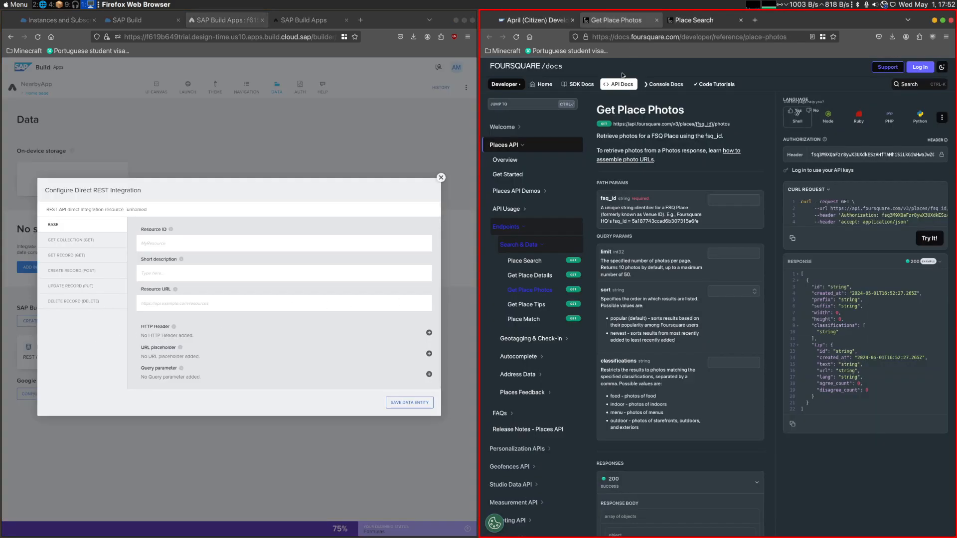
drag(732, 124, 612, 124)
key(ctrl+c)
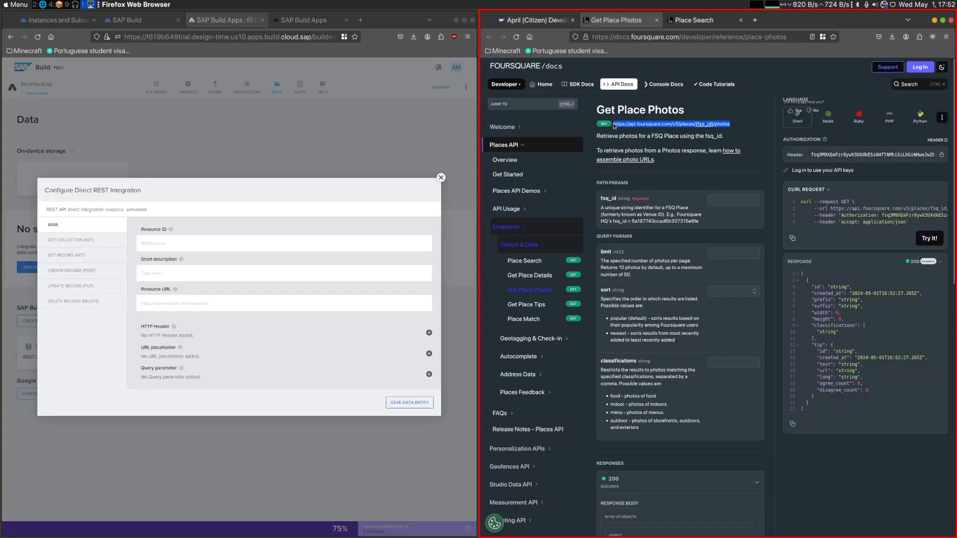
click(165, 309)
key(ctrl+v)
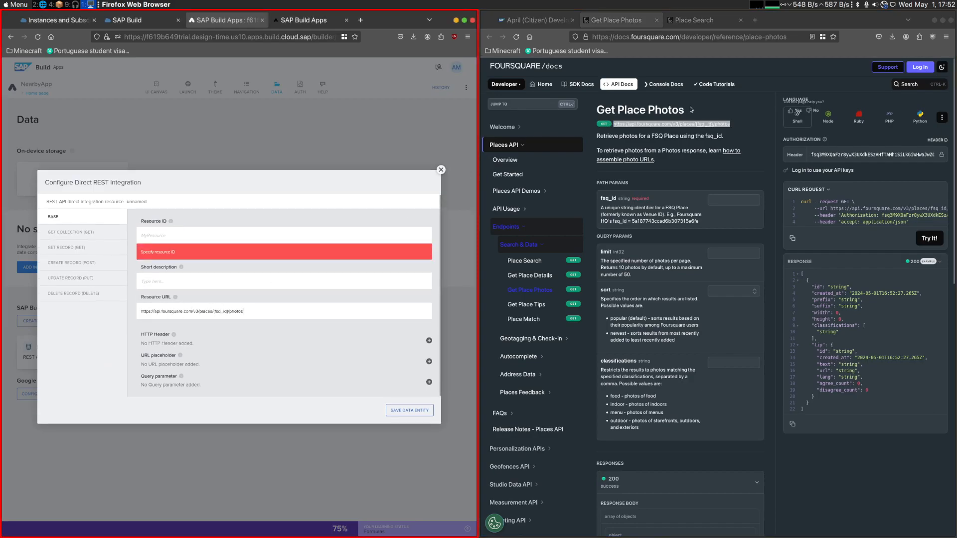
- Set the new data entity's resource ID to FourSquarePlacePhotos
click(211, 236)
text(FourSquare)
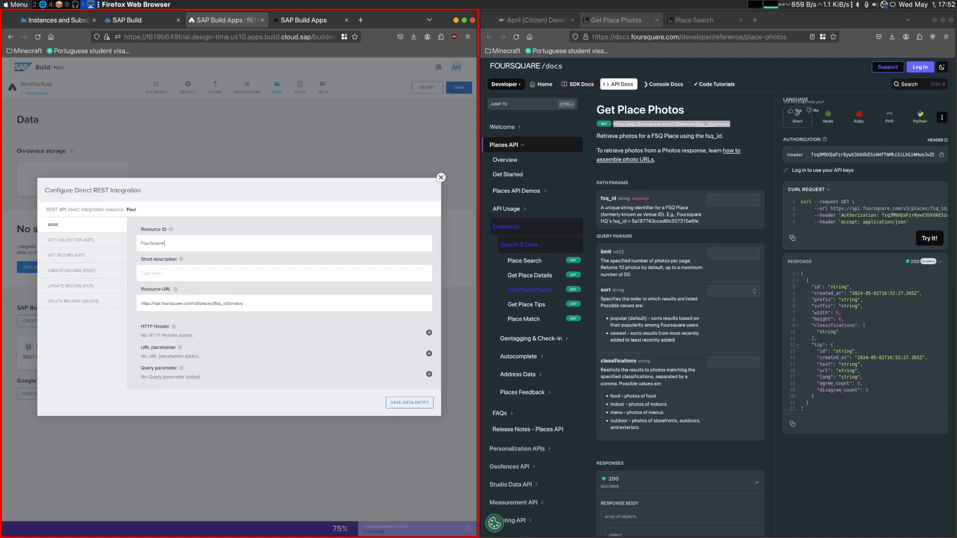
text(PlacePhotos)
- Move the {fsq_id}/photos part of the resource URL into the relative path of the GET COLLECTION method
drag(214, 305, 244, 304)
key(ctrl+c)
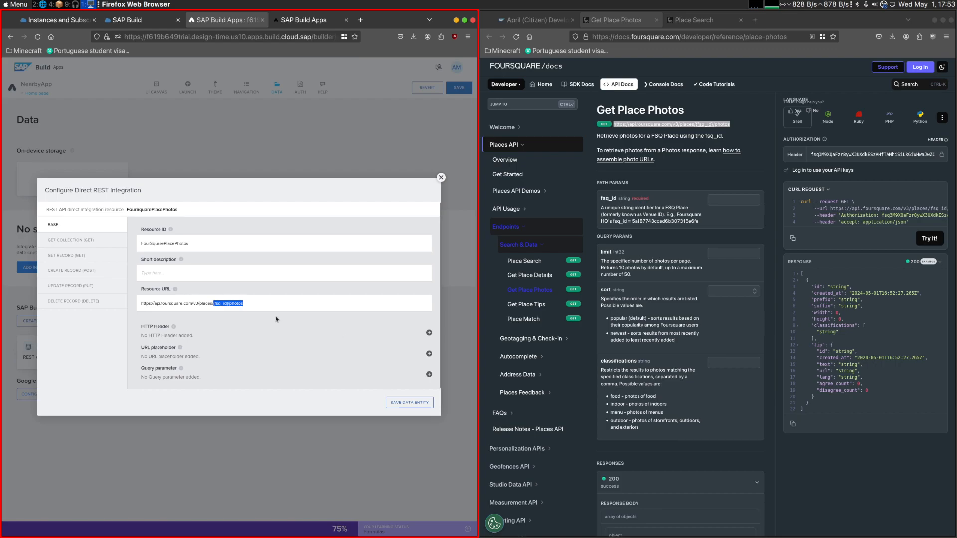
key(BackSpace)
click(82, 242)
key(ctrl+v)
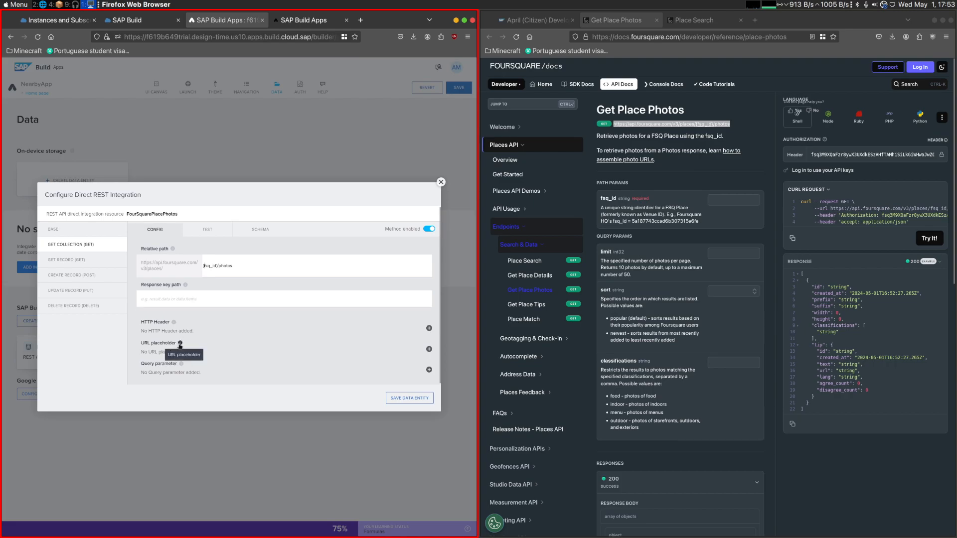
- Add a URL placeholder to the GET COLLECTION method with fsq_id as its label and key
drag(141, 343, 218, 354)
click(429, 348)
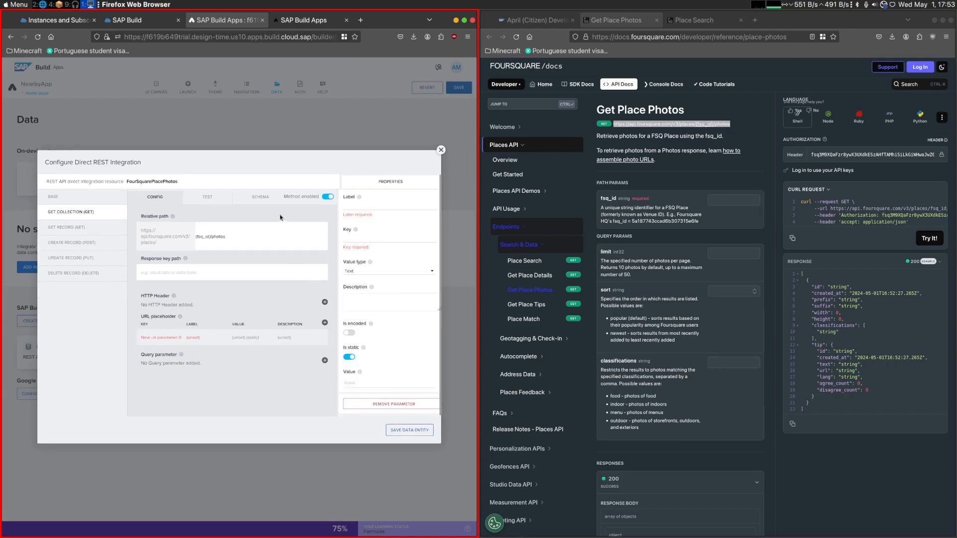
double_click(203, 237)
key(ctrl+c)
click(367, 239)
key(ctrl+v)
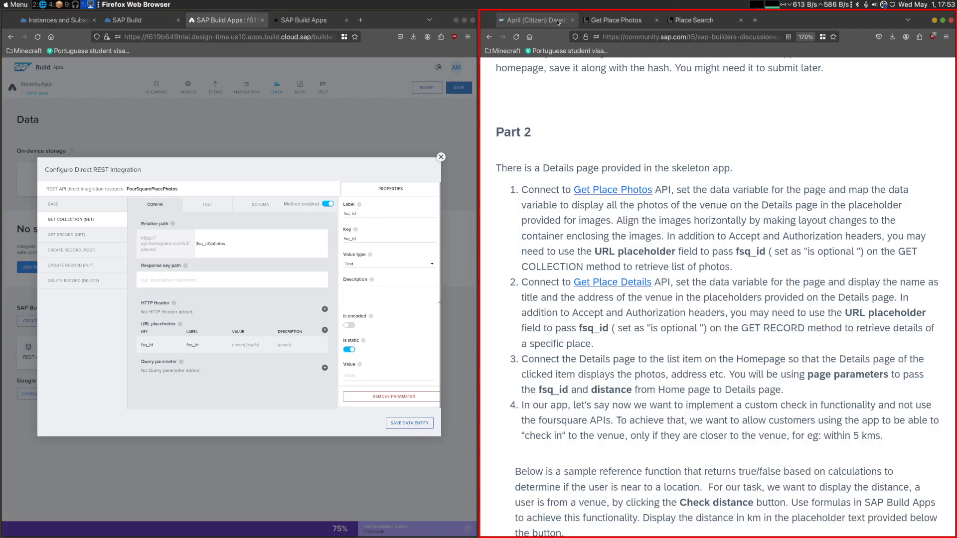
- Check the challenge's "is optional" instruction for fsq_id and turn off the static setting of that URL placeholder
click(534, 20)
drag(785, 253, 861, 252)
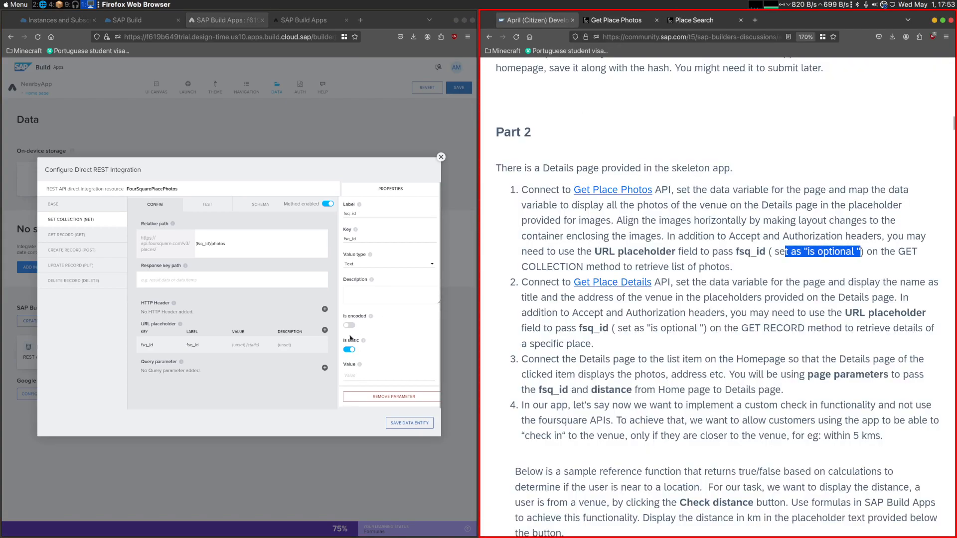
click(357, 357)
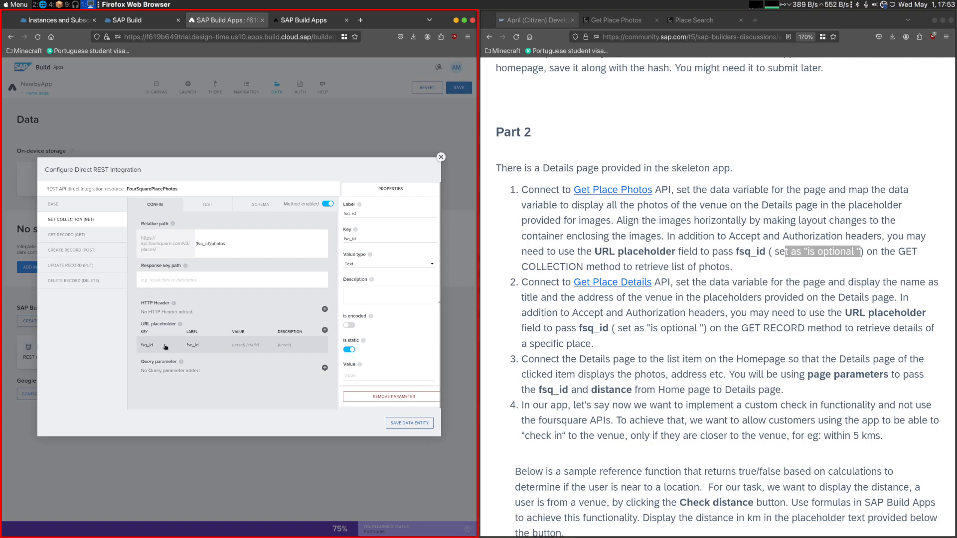
drag(609, 251, 867, 251)
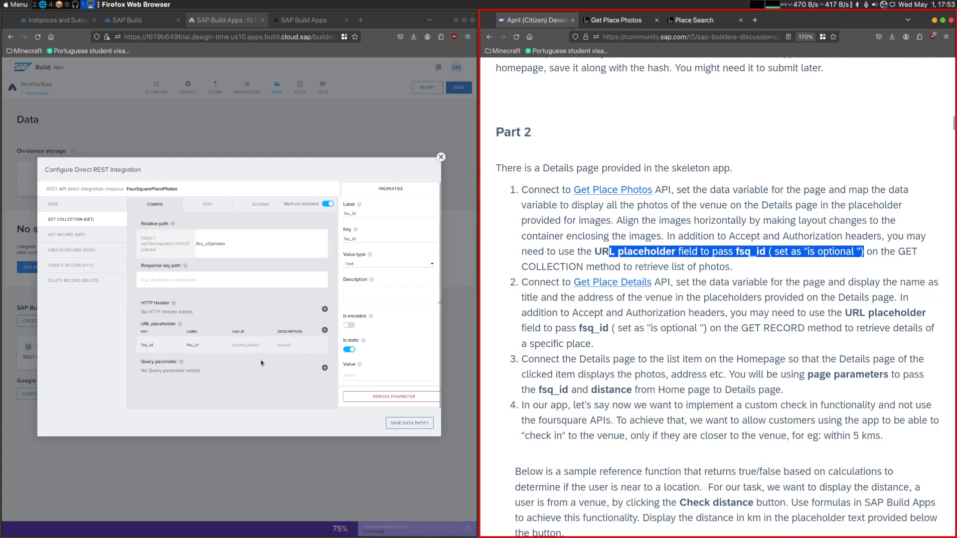
click(249, 348)
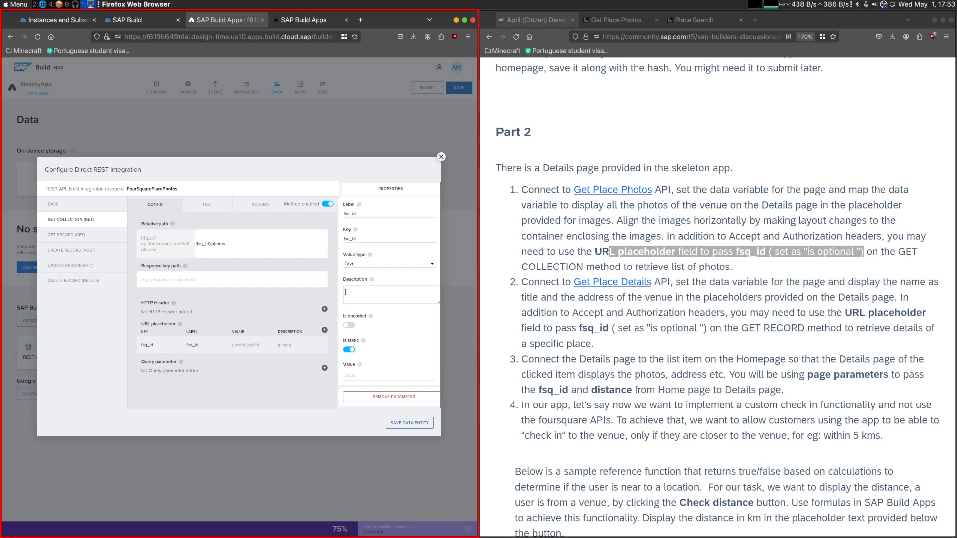
click(760, 246)
drag(802, 249, 860, 249)
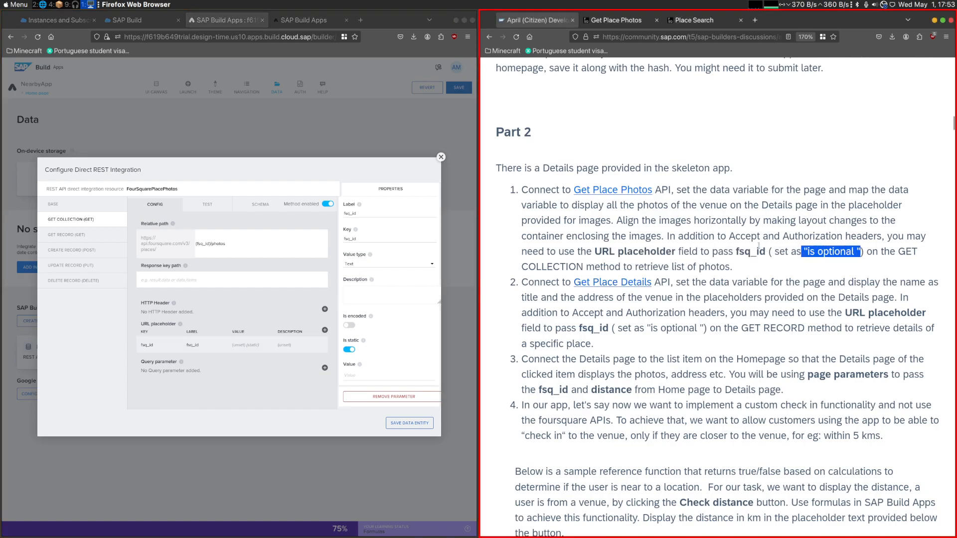
click(182, 345)
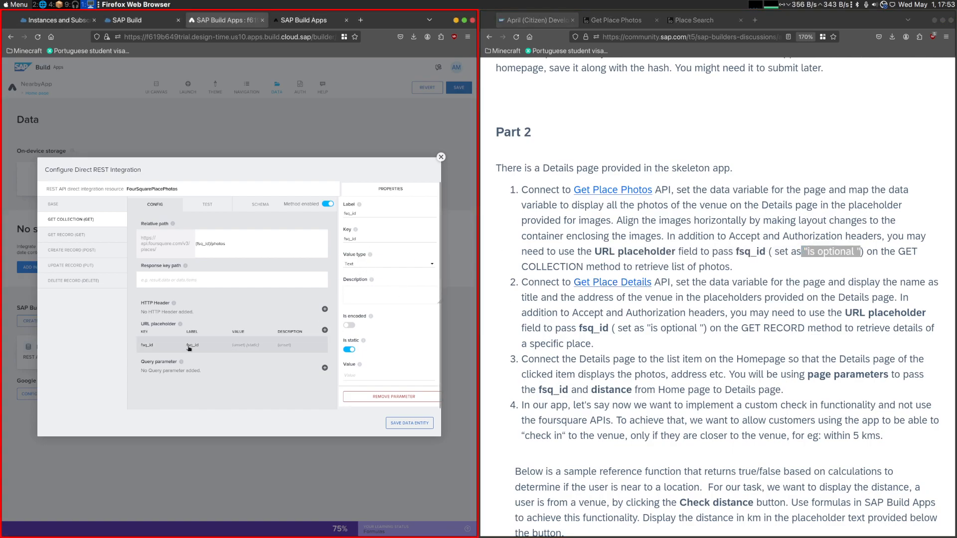
click(349, 351)
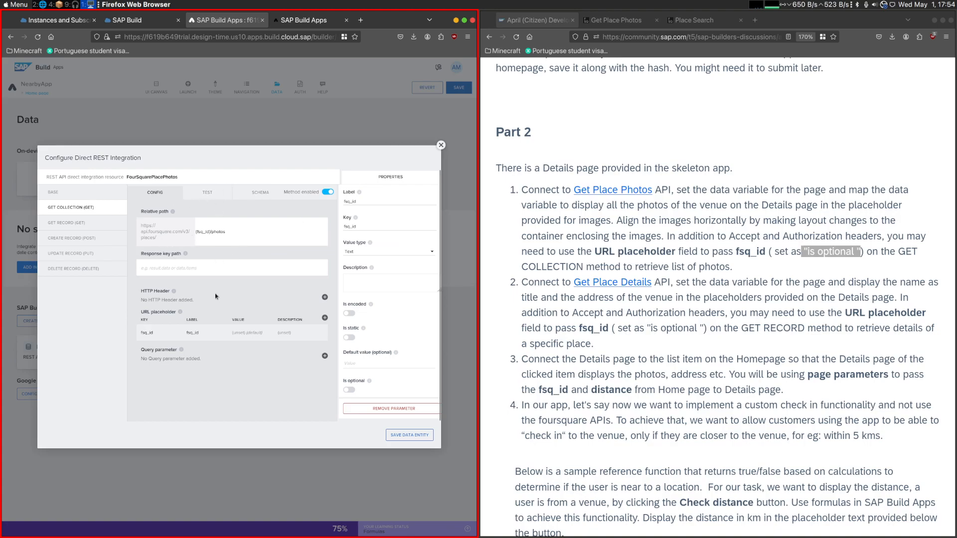
- Return to the base settings of FourSquarePlacePhotos, save the data entity and close its configuration
click(104, 197)
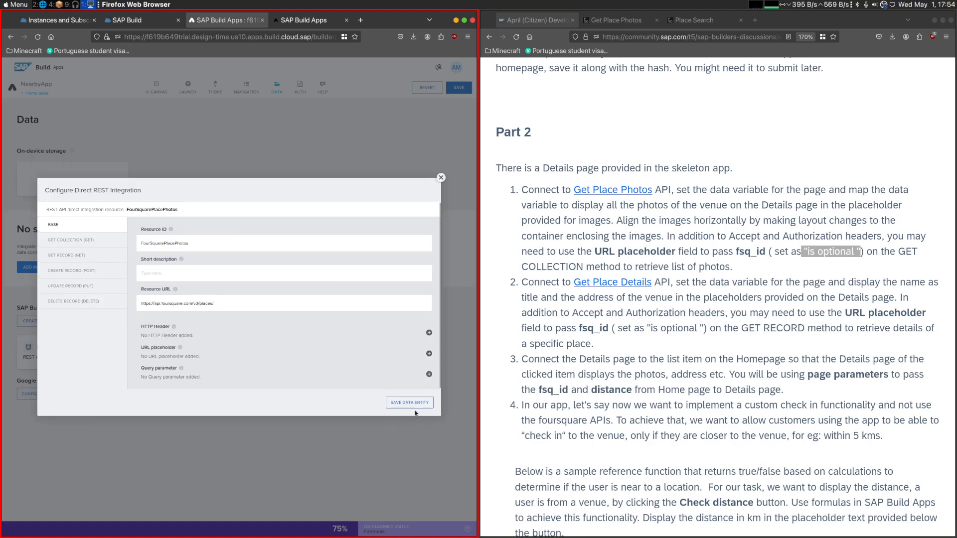
click(401, 405)
click(295, 357)
click(441, 178)
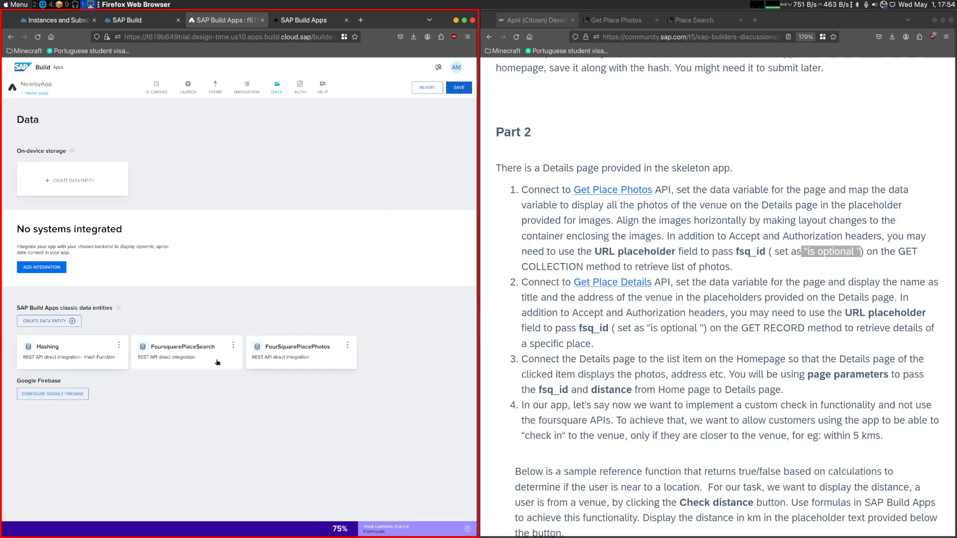
- Reopen the FourSquarePlacePhotos data entity and add two HTTP header parameters to its base settings
click(279, 354)
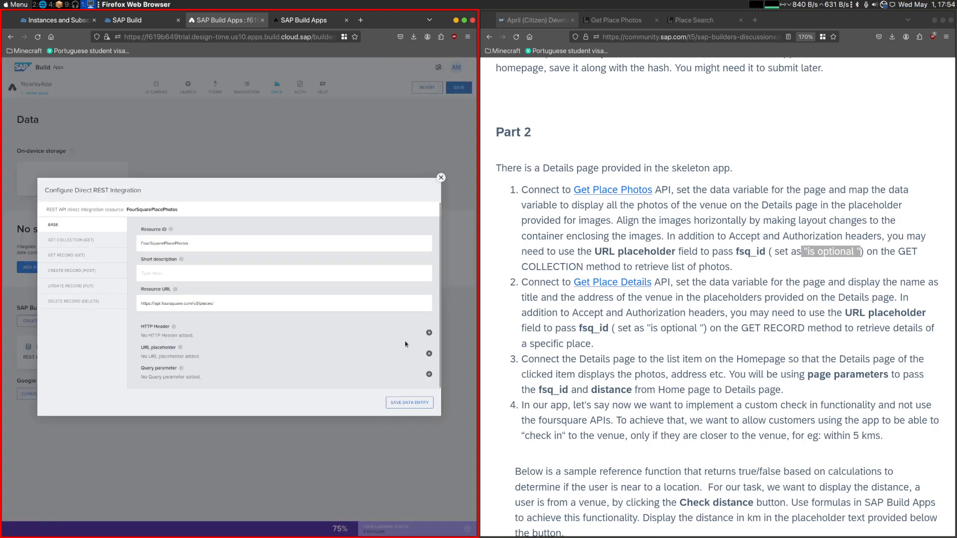
click(429, 333)
click(325, 310)
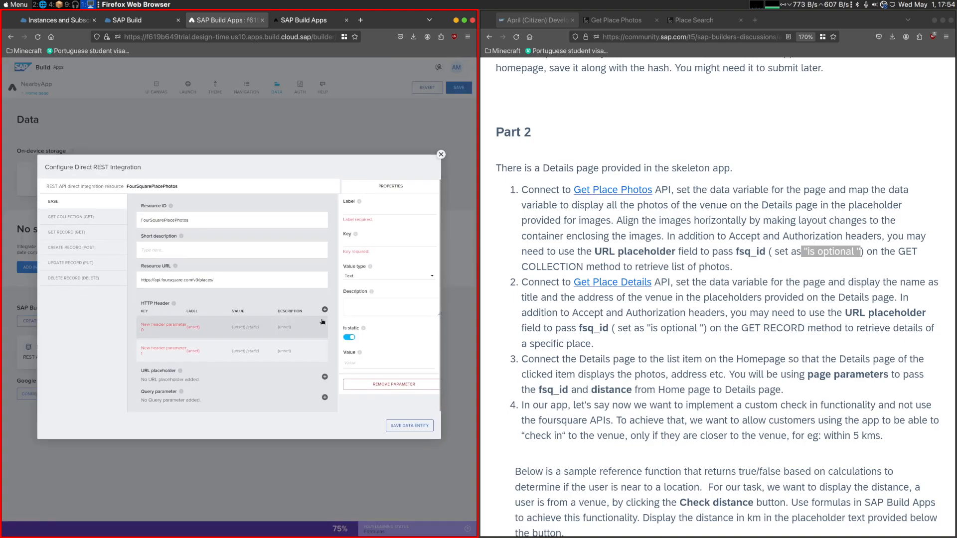
- Set the second HTTP header's label and key to Authorization, copied from the Get Place Photos cURL request
click(606, 21)
click(694, 21)
click(631, 22)
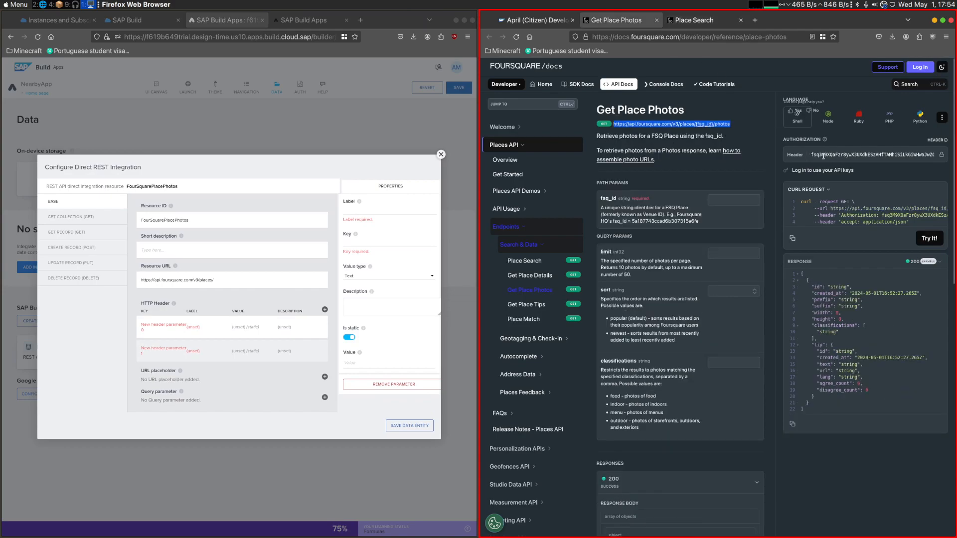
double_click(858, 215)
key(ctrl+c)
click(379, 210)
key(ctrl+v)
click(365, 241)
key(ctrl+v)
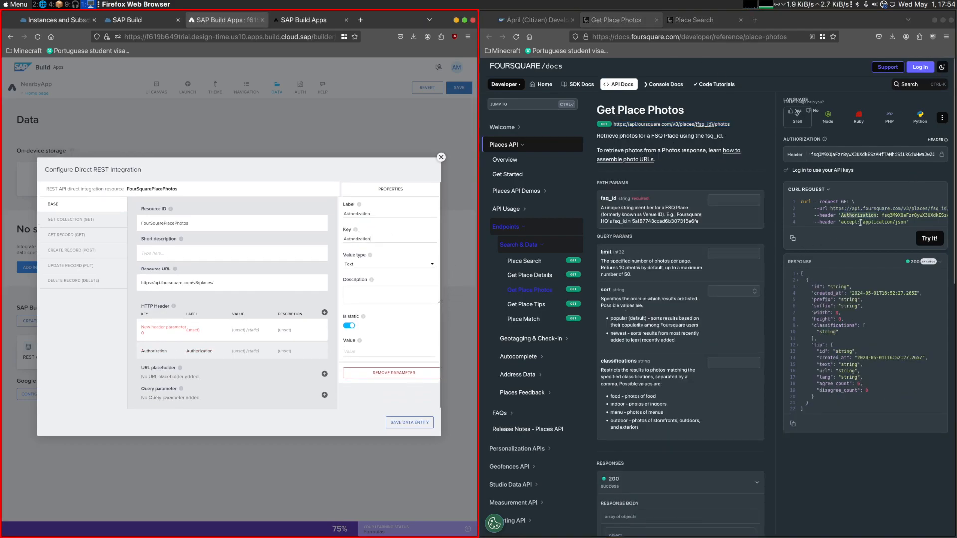
- Paste the API key from the Get Place Photos cURL request as the Authorization header's value
drag(883, 215, 949, 215)
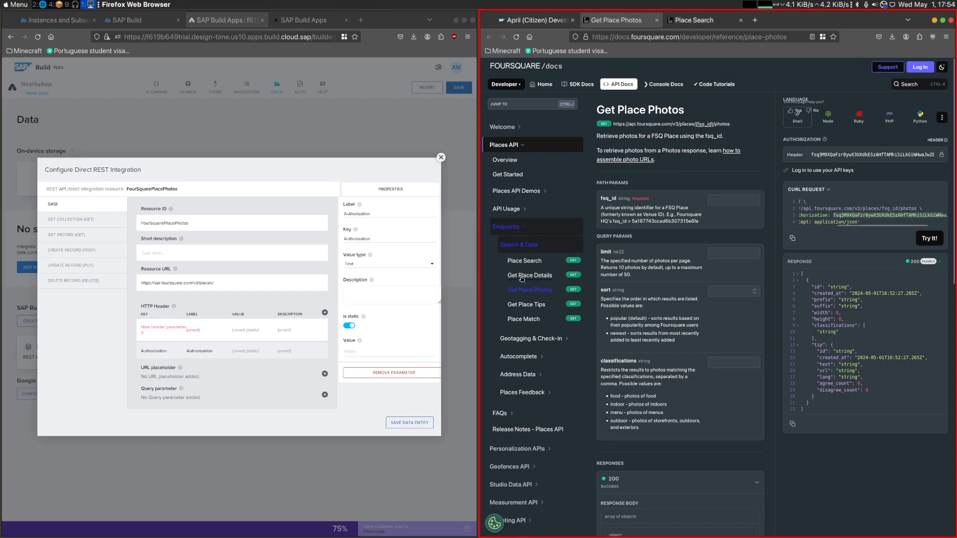
click(848, 196)
drag(833, 214, 940, 215)
key(ctrl+c)
key(ctrl+v)
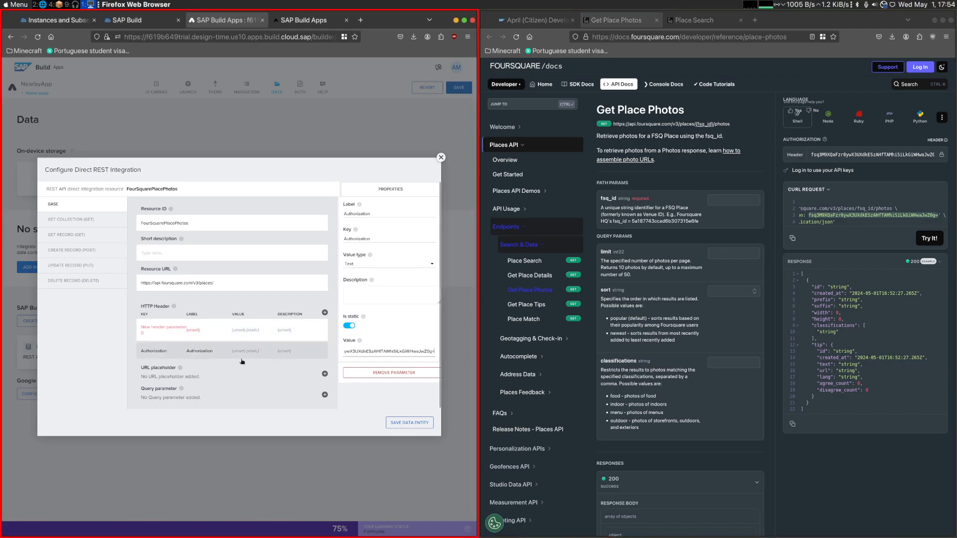
- Set the first HTTP header's value to application/json, copied from the Get Place Photos cURL request
click(243, 361)
click(233, 325)
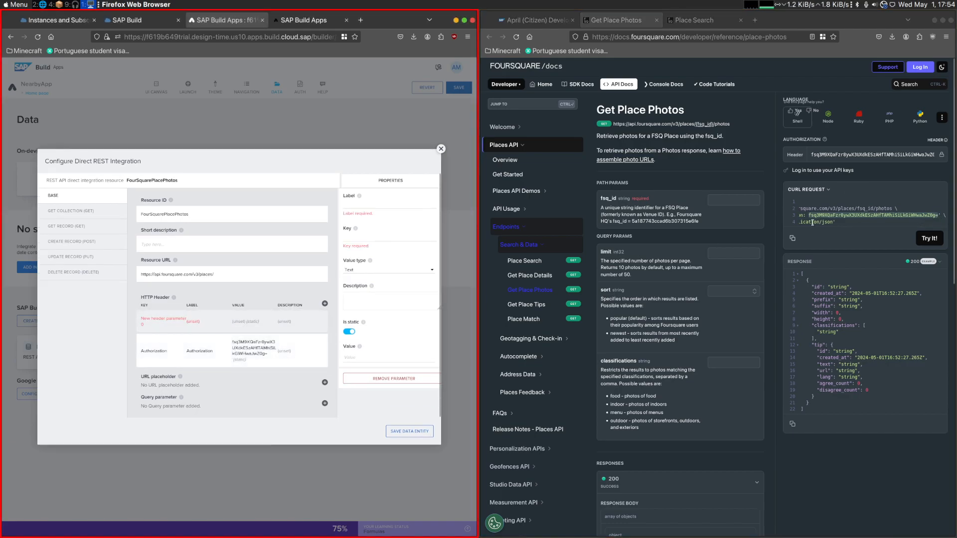
click(830, 223)
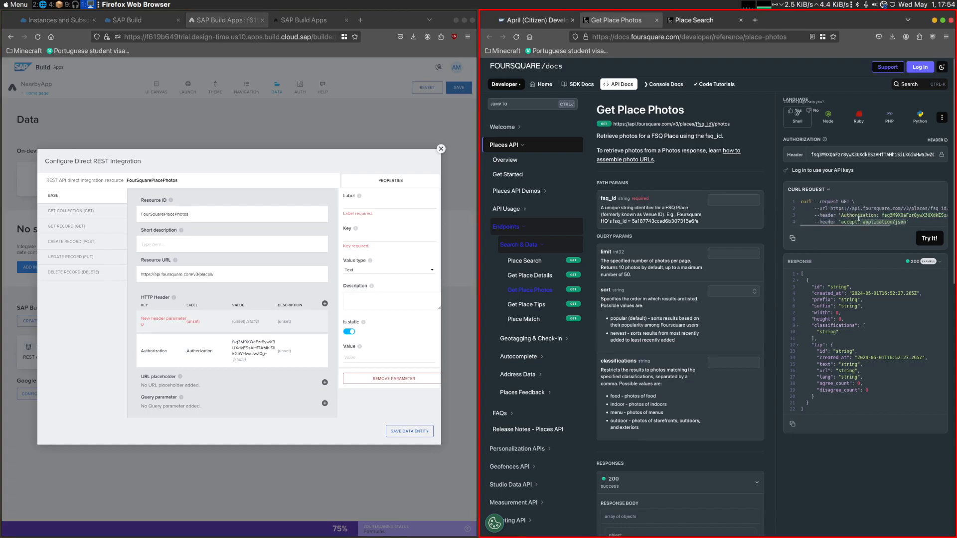
key(ctrl+c)
click(367, 357)
key(ctrl+v)
- Set the application/json header's label and key to Accept and save the FourSquarePlacePhotos data entity
click(380, 204)
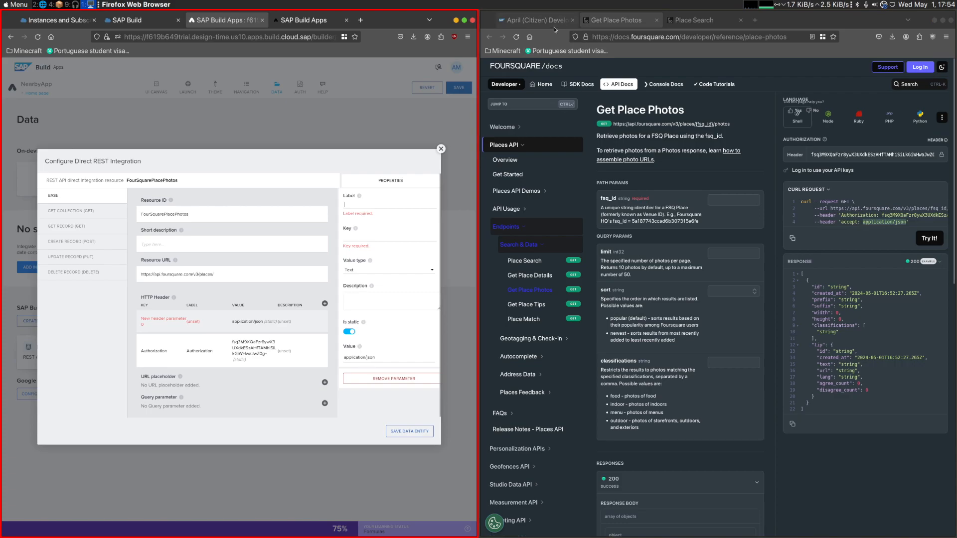
text(Accept)
key(Tab)
text(Accept)
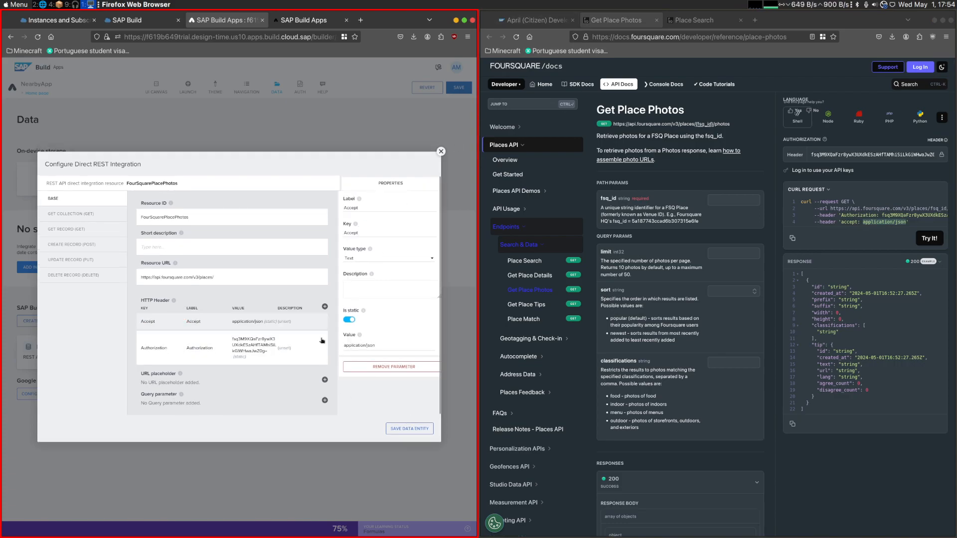
click(406, 430)
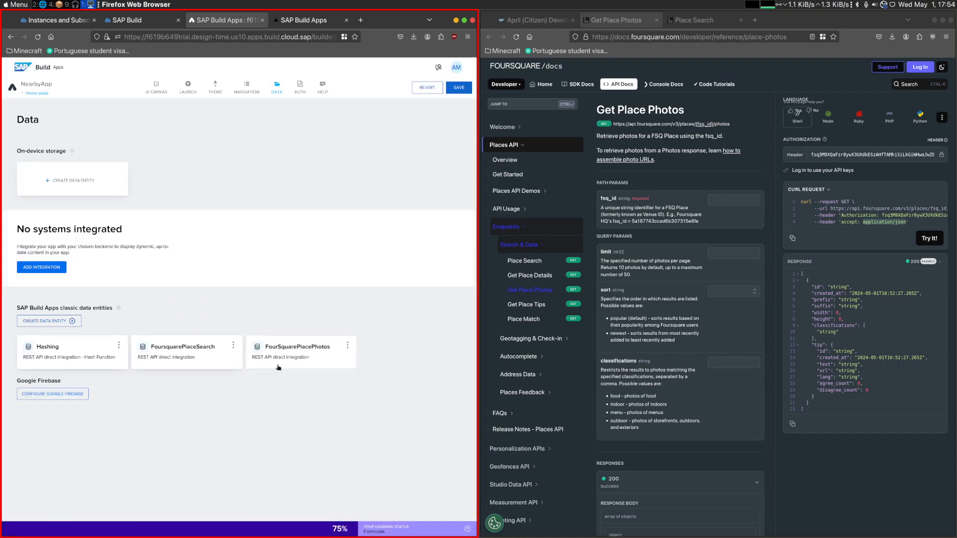
- Test the FourSquarePlacePhotos GET collection with fsq_id 4bb687ee2f70c9b6c0978530 from the Place Search response, and close the configuration
click(280, 367)
click(91, 214)
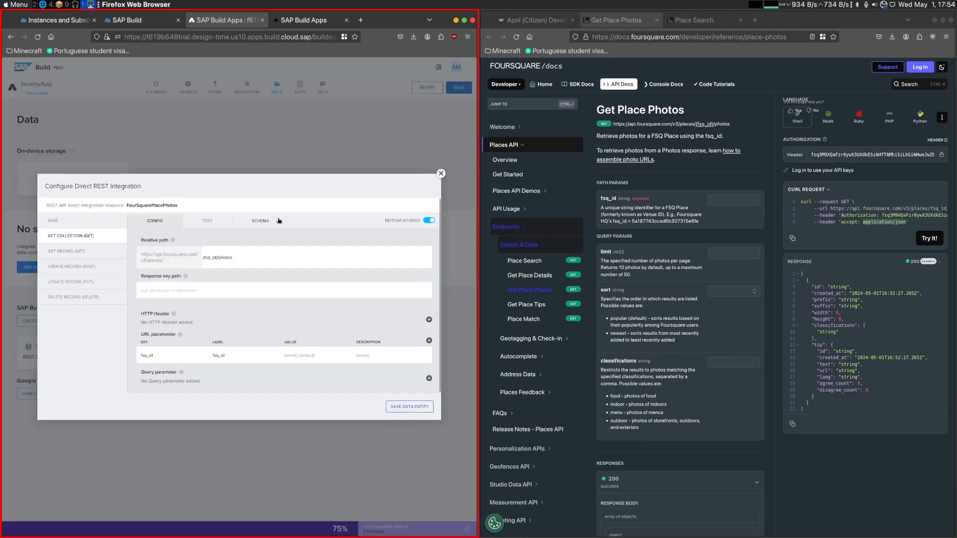
click(533, 20)
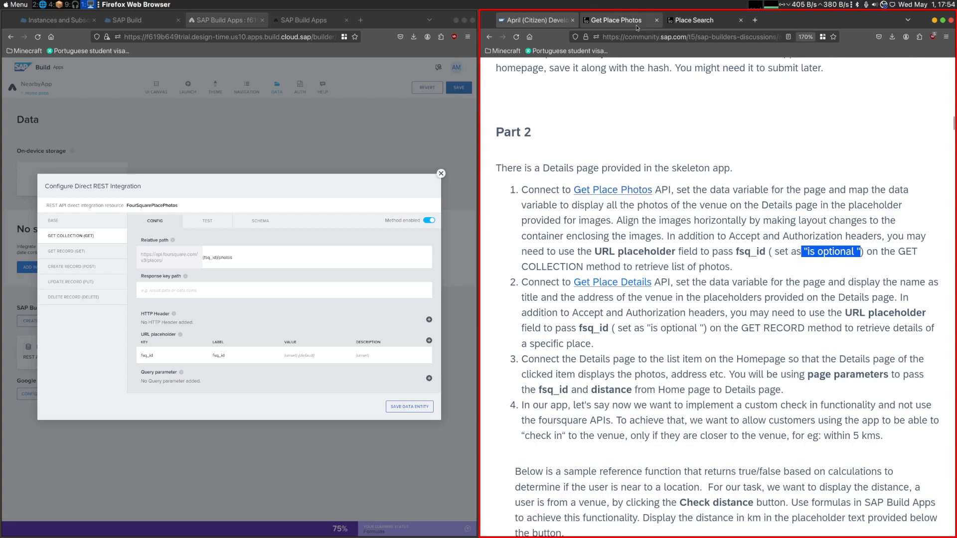
click(695, 20)
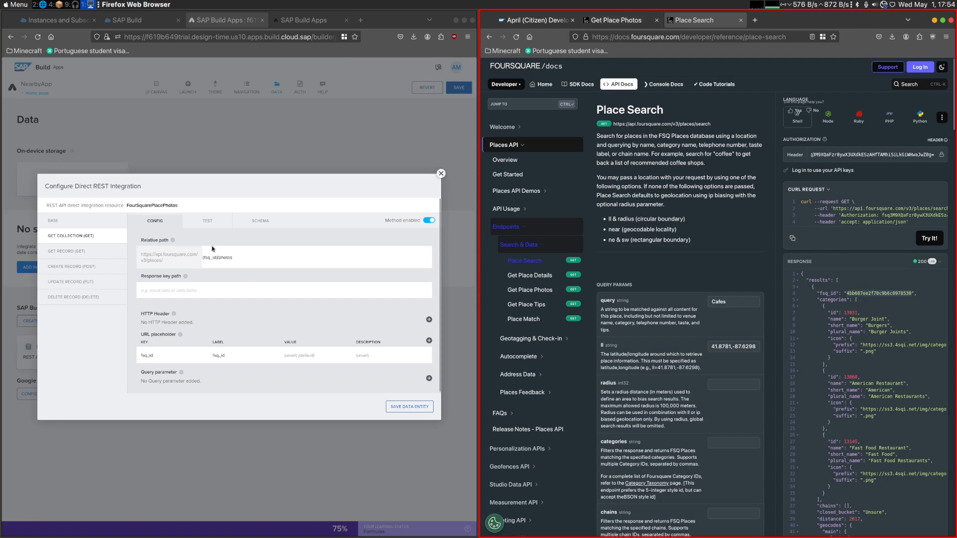
click(209, 224)
key(ctrl+v)
key(Return)
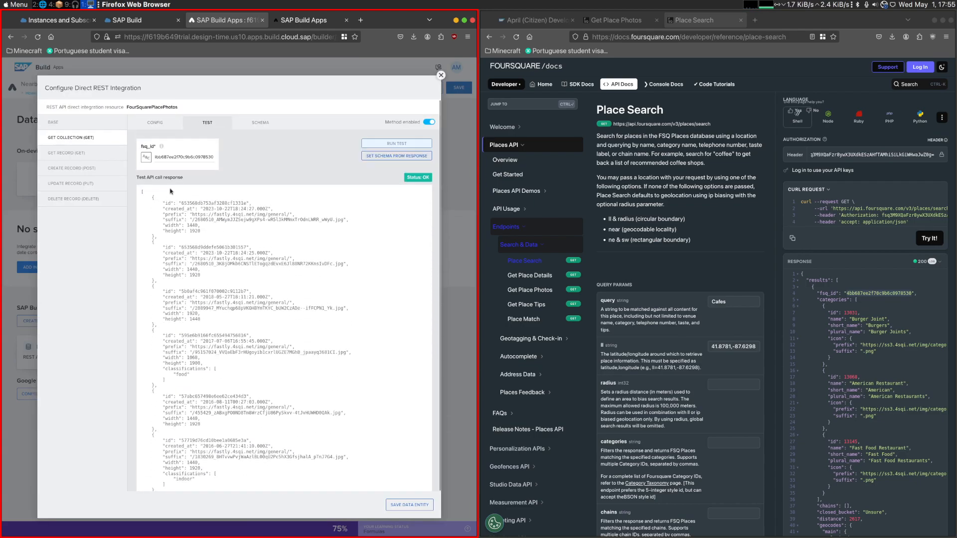
click(138, 122)
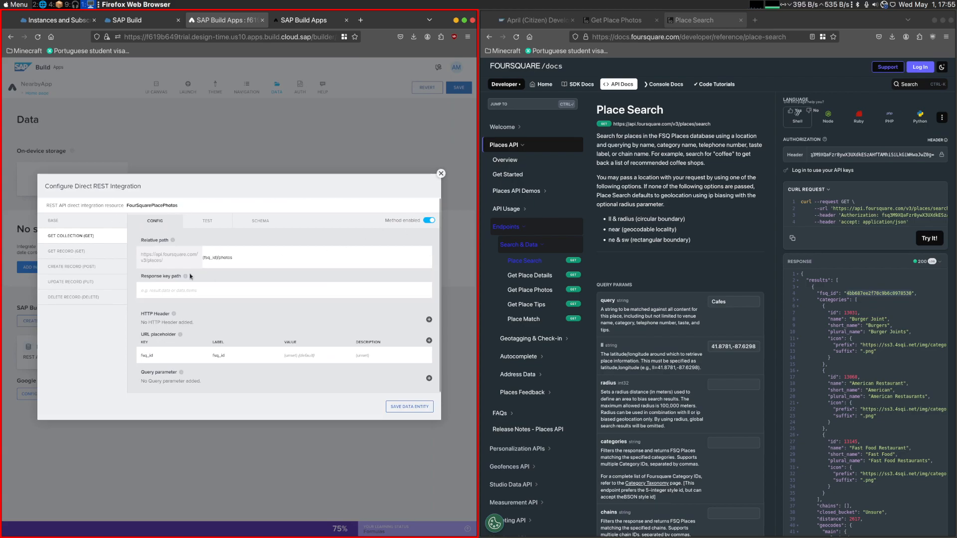
click(440, 174)
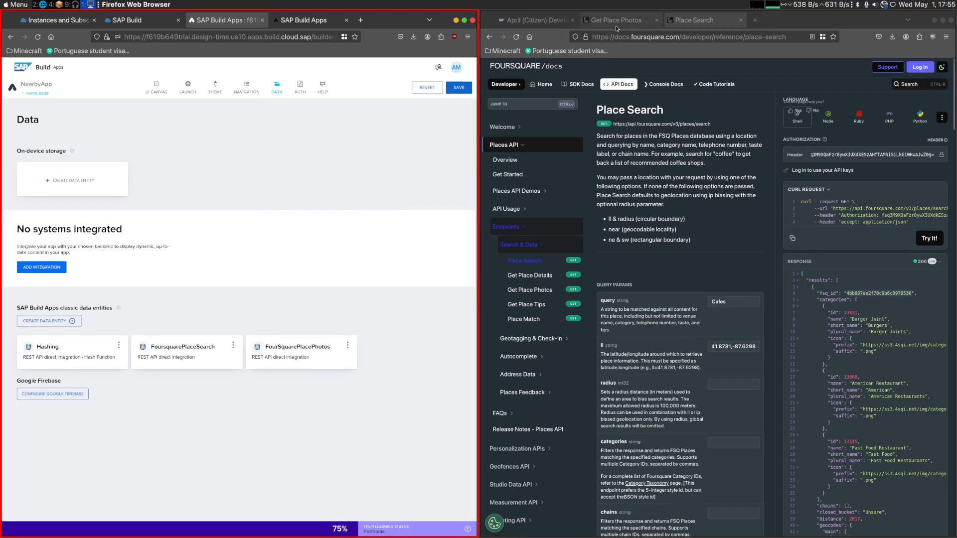
- Open the Get Place Details API reference linked in Part 2 of the challenge post and check its endpoint URL
click(534, 20)
drag(545, 283, 652, 284)
click(654, 286)
click(607, 285)
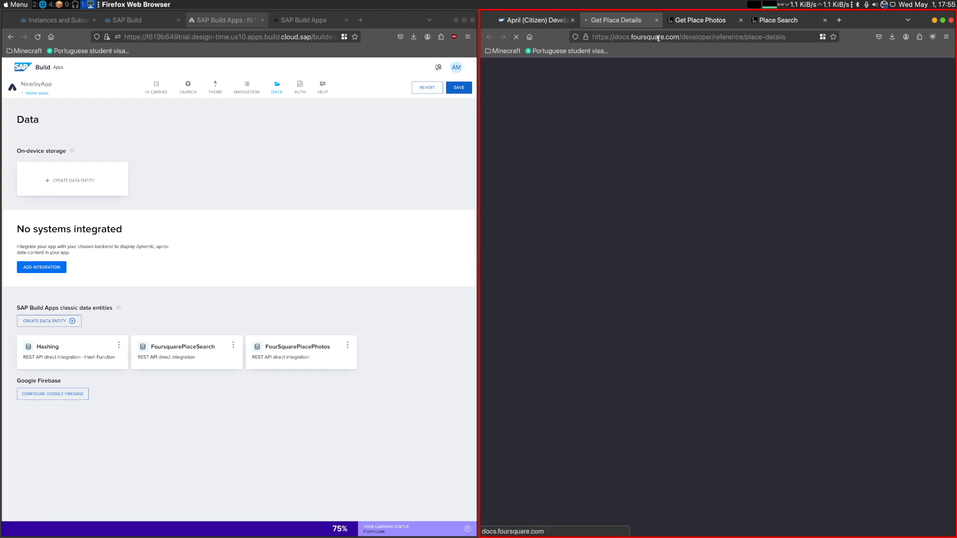
drag(714, 124, 649, 124)
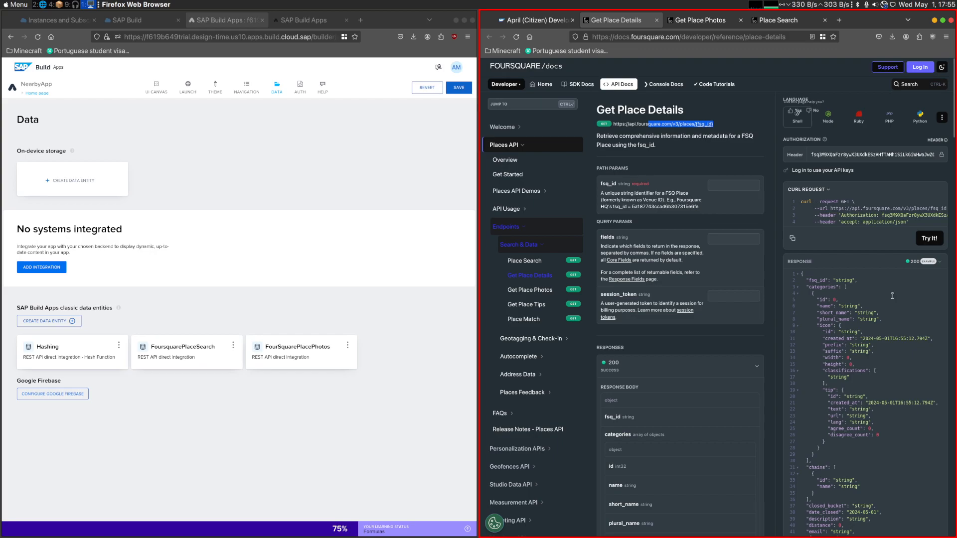
- Examine the example response of Get Place Details, including its categories, icon and location fields
scroll(889, 296, down, 1)
scroll(888, 296, down, 4)
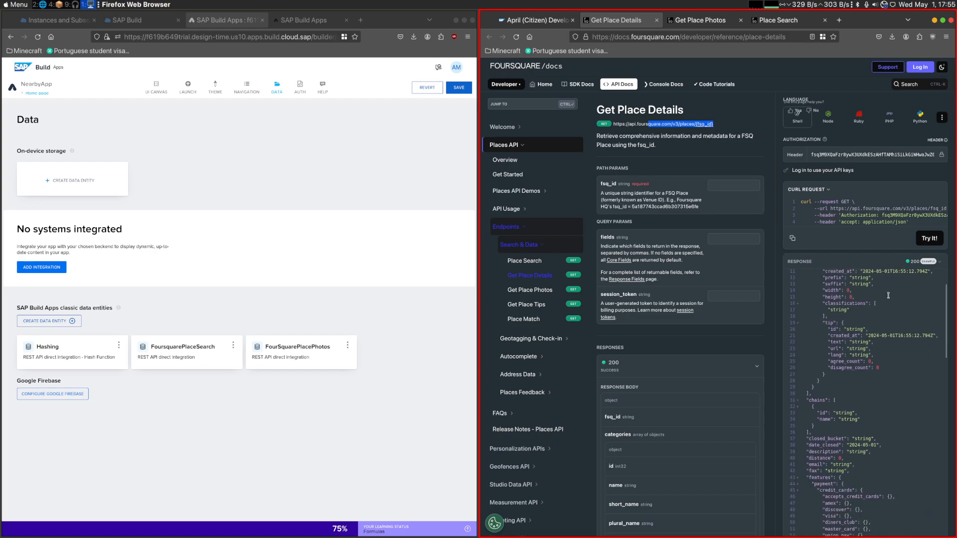
scroll(888, 296, up, 5)
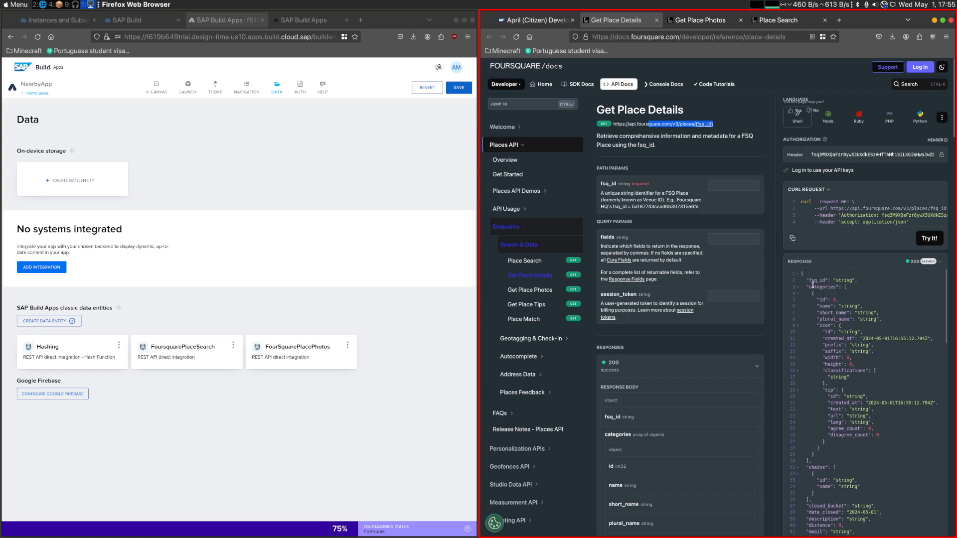
click(811, 286)
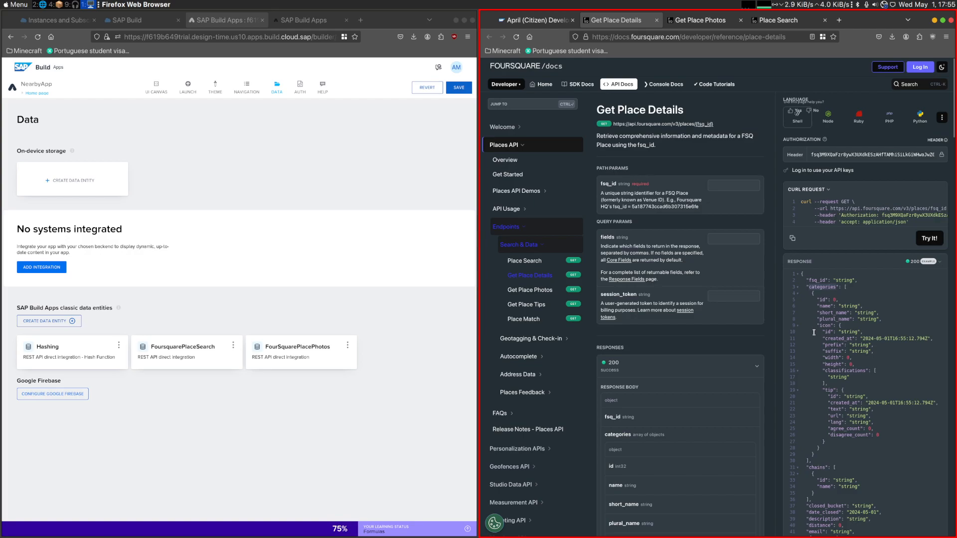
drag(817, 345, 873, 352)
scroll(872, 347, down, 2)
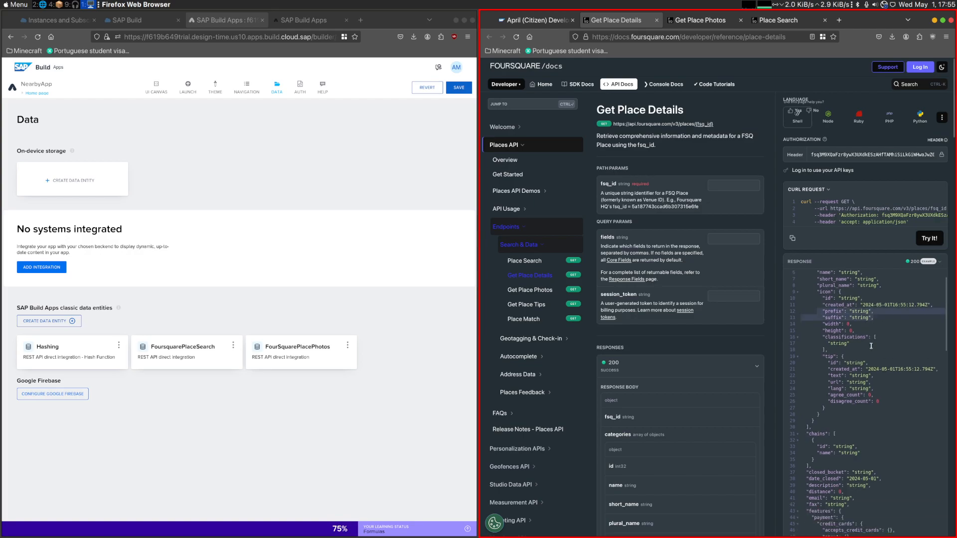
scroll(809, 364, down, 2)
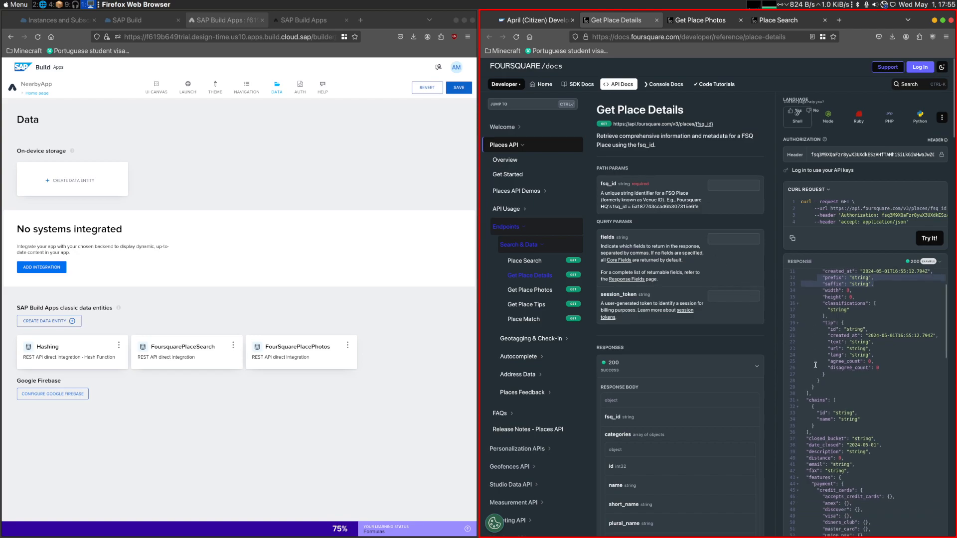
scroll(816, 365, down, 2)
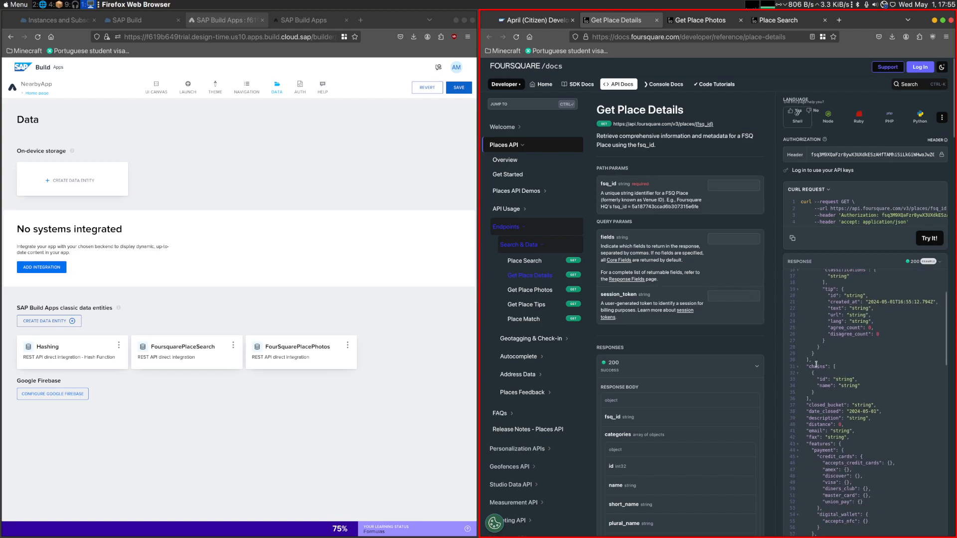
scroll(816, 364, down, 5)
scroll(818, 362, up, 10)
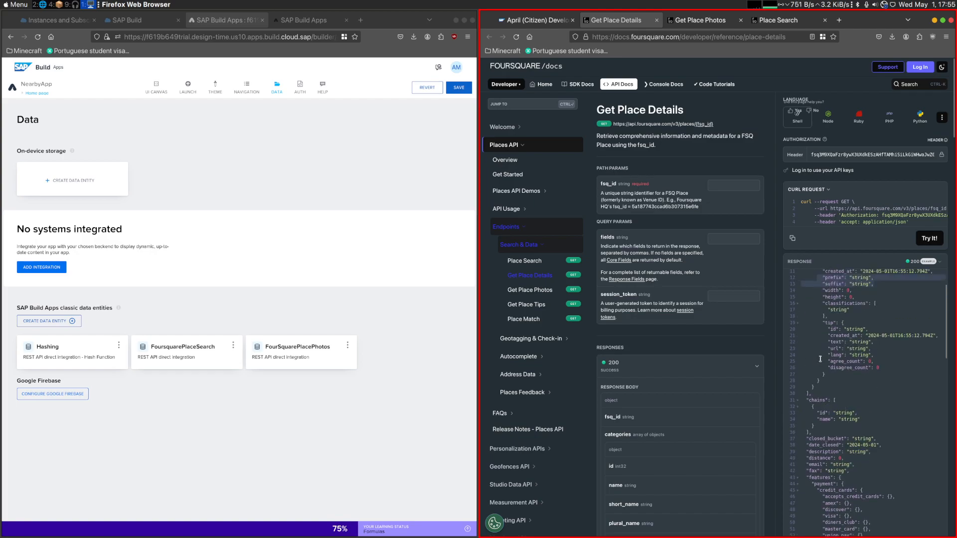
scroll(822, 340, down, 15)
scroll(815, 412, down, 20)
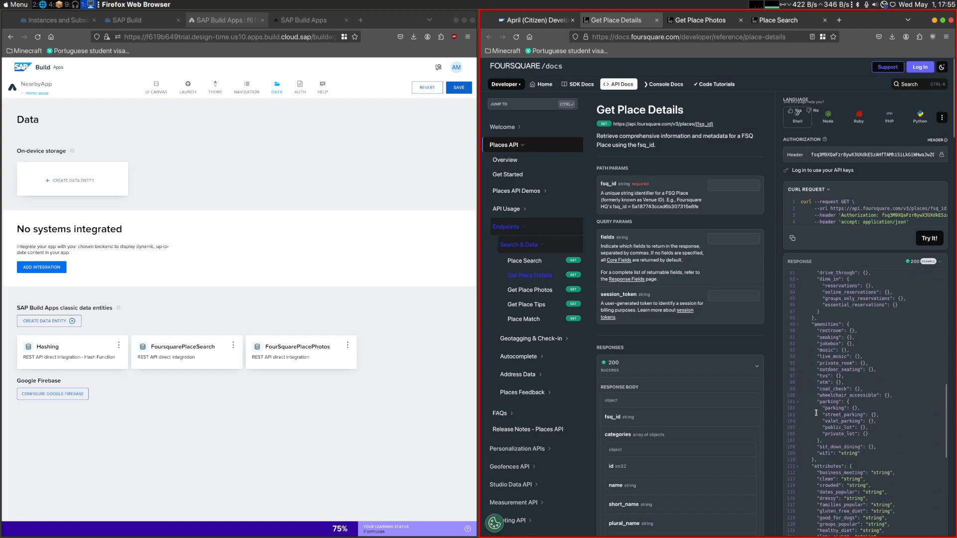
scroll(820, 411, down, 8)
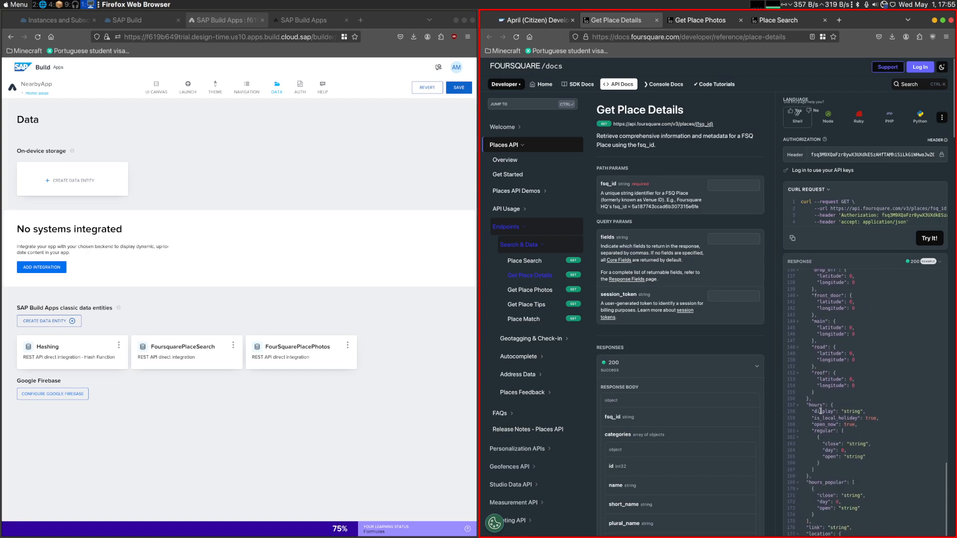
scroll(837, 411, down, 3)
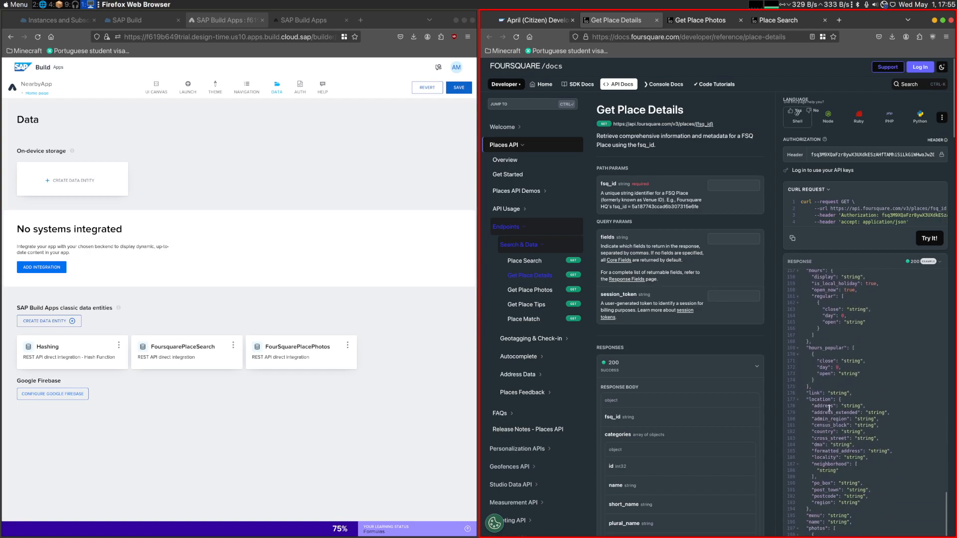
drag(815, 400, 849, 429)
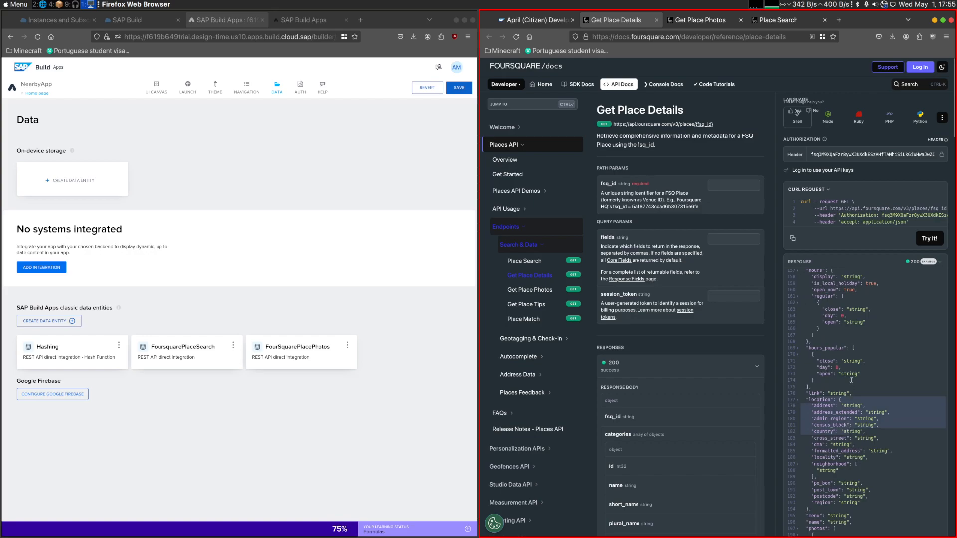
- Try the Get Place Details request with fsq_id 4bb687ee2f70c9b6c0978530 and review the response
click(733, 185)
key(ctrl+v)
click(923, 240)
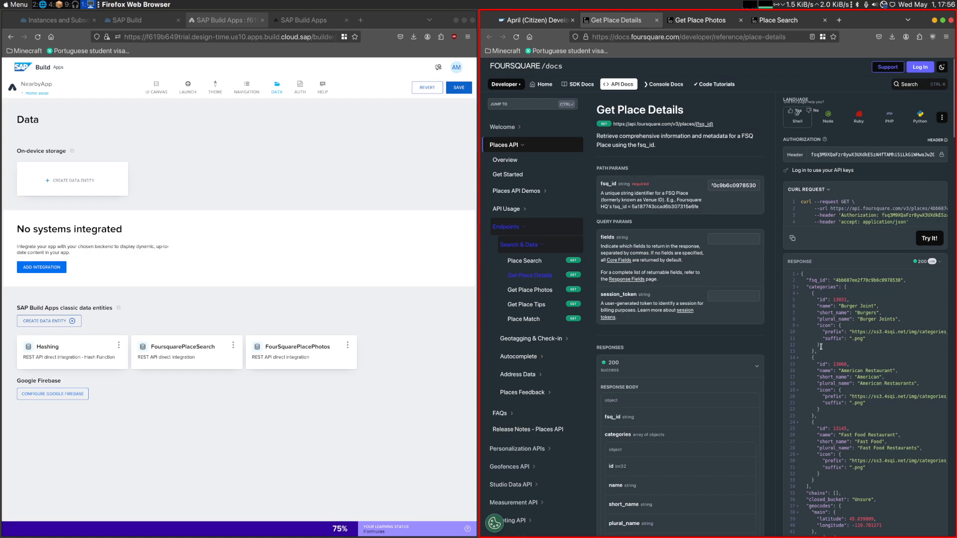
scroll(820, 319, down, 2)
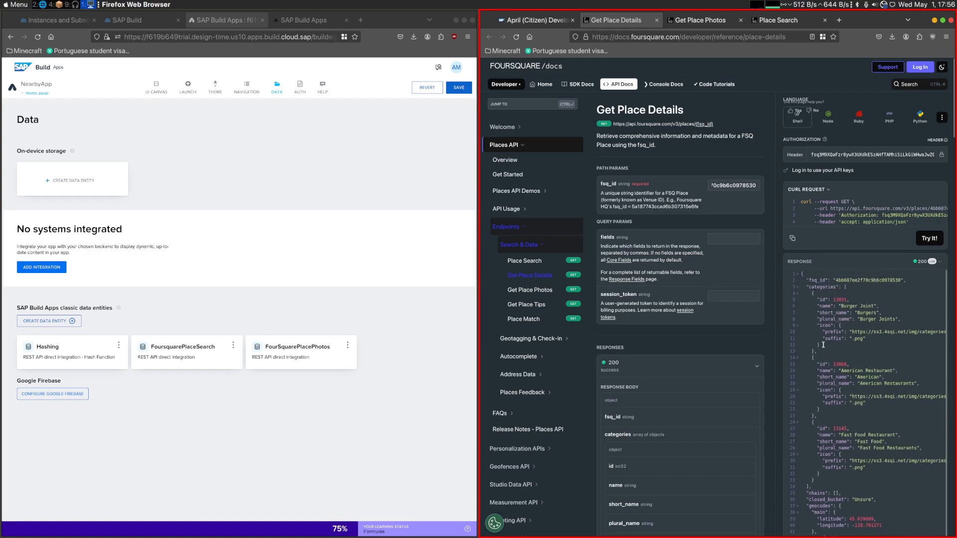
scroll(823, 345, up, 2)
- In FoursquarePlaceSearch, move search from the resource URL to the GET collection's relative path and run the collection test
click(175, 355)
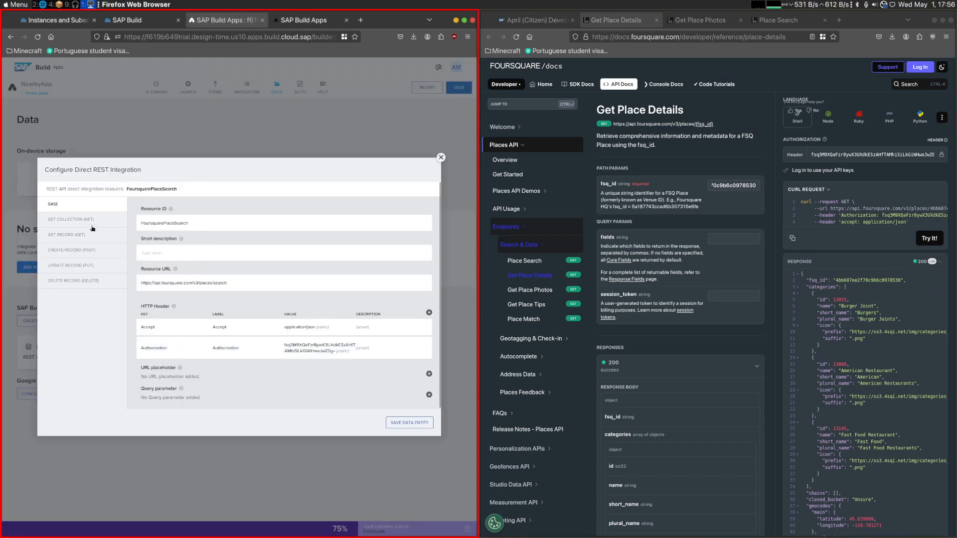
click(83, 235)
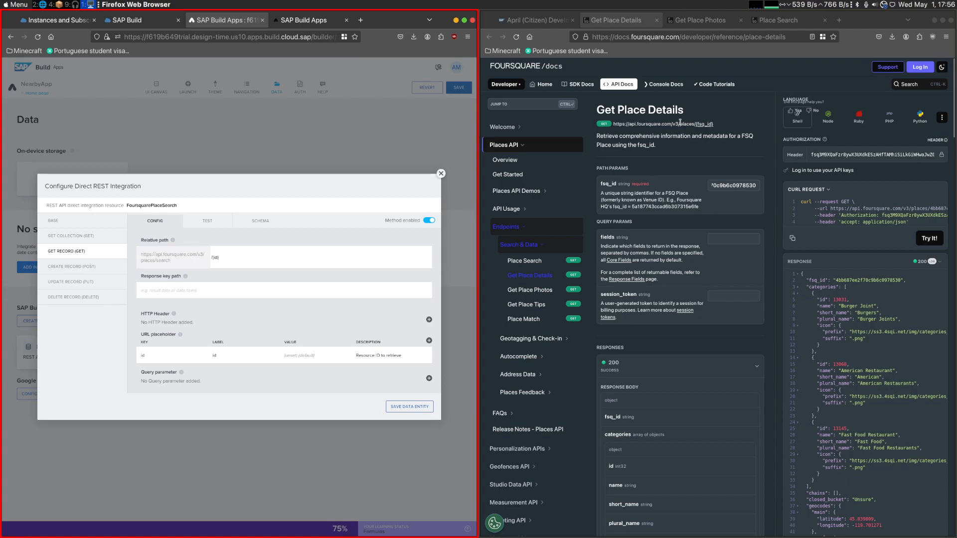
click(113, 220)
click(206, 282)
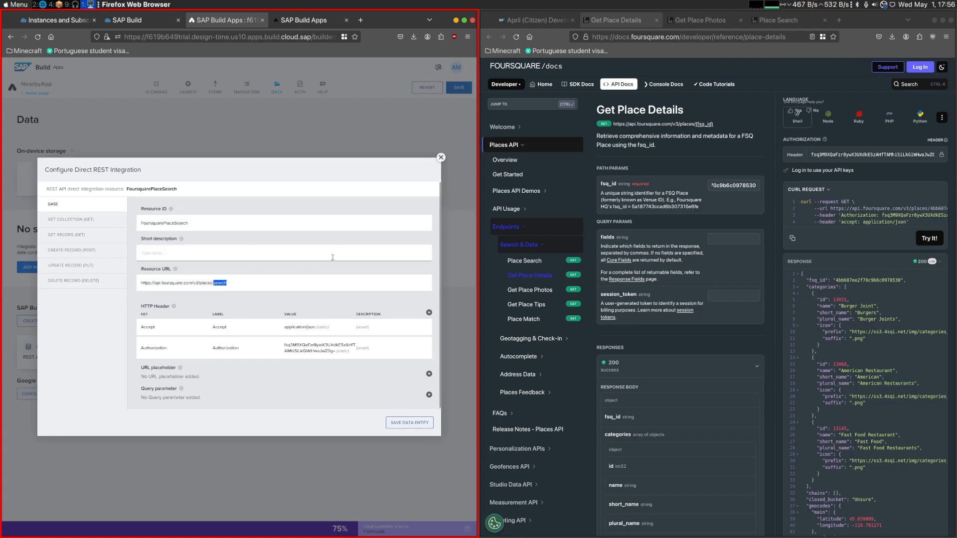
click(104, 223)
text(search)
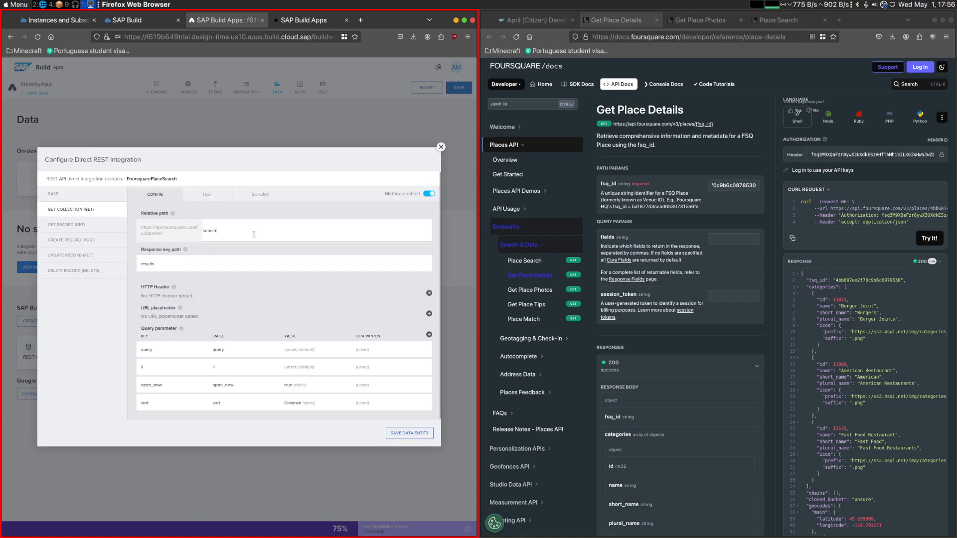
click(207, 194)
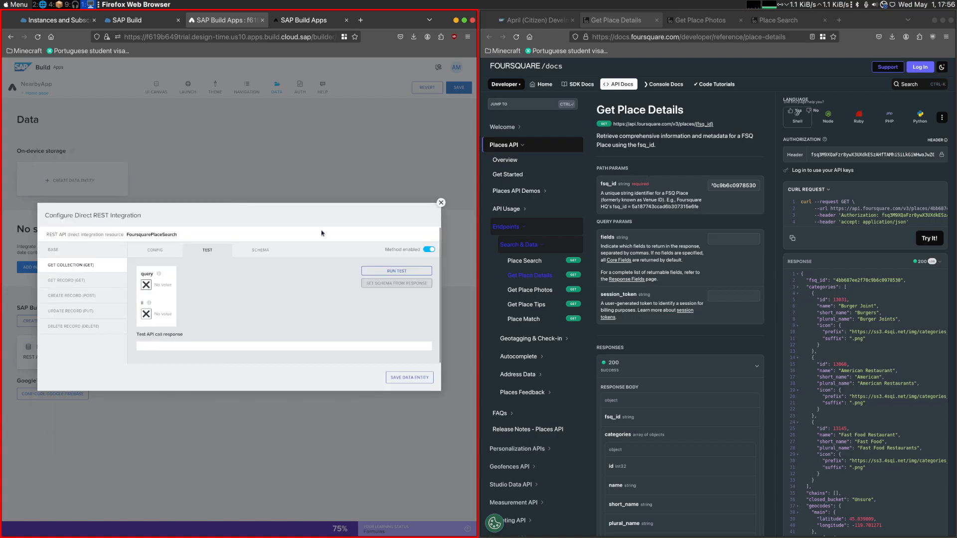
click(388, 270)
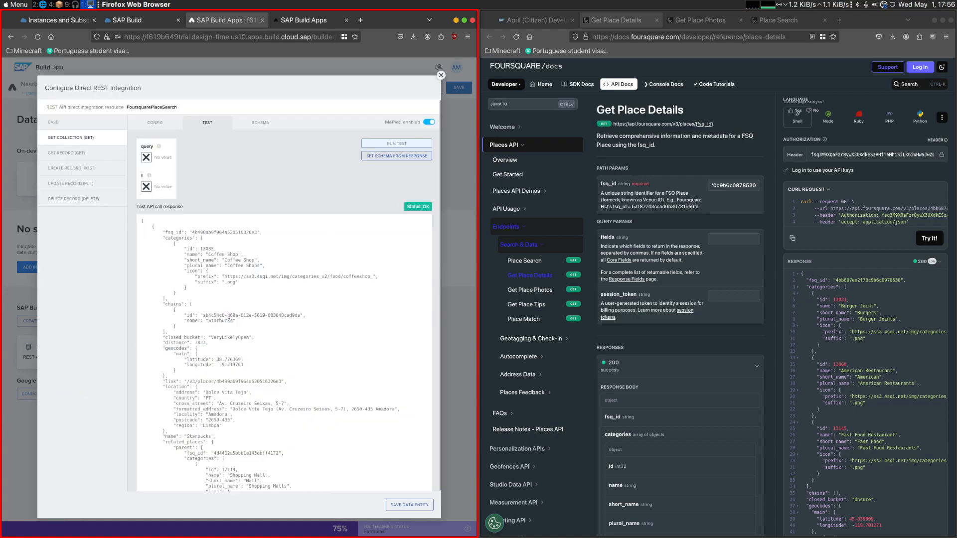
- Replace id with fsq_id in the relative path of the FoursquarePlaceSearch GET record method
click(84, 154)
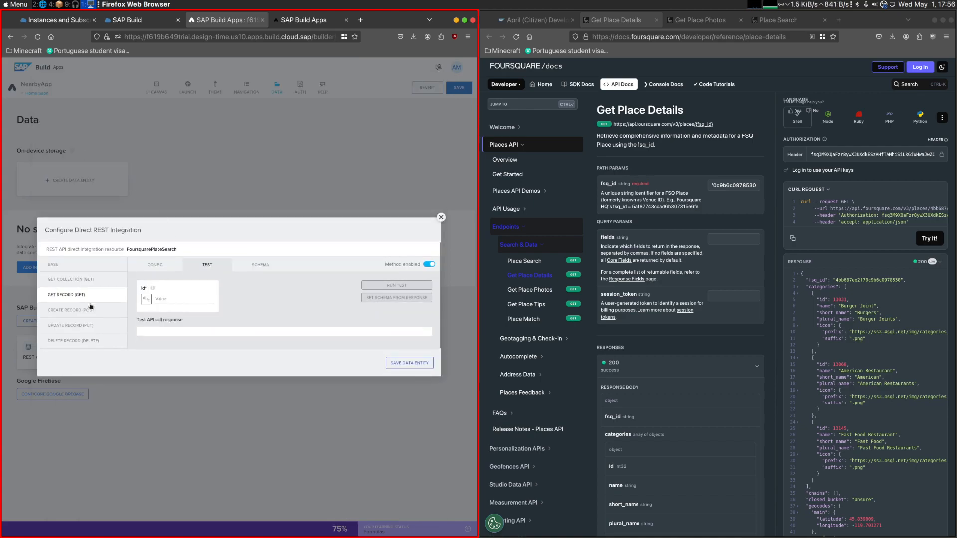
click(157, 267)
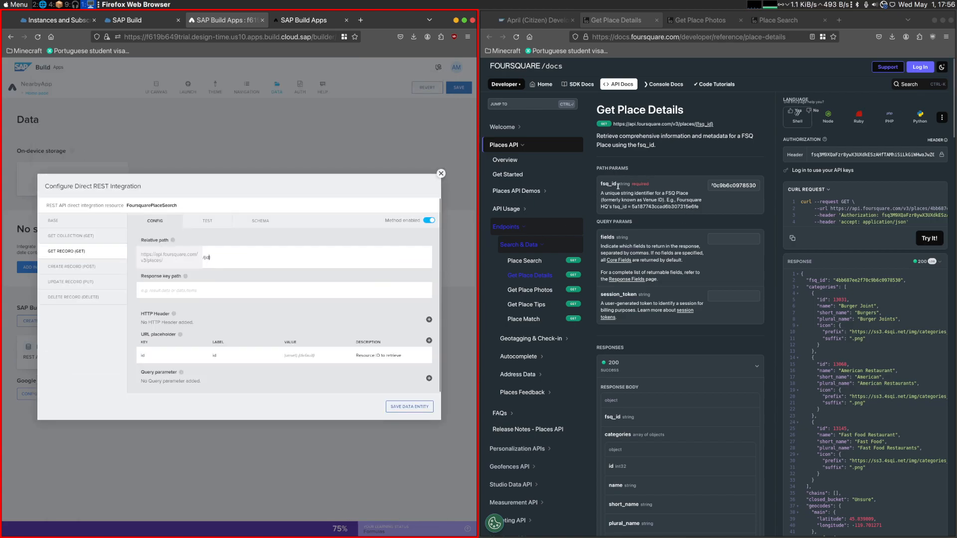
double_click(206, 258)
text(fsq_id)
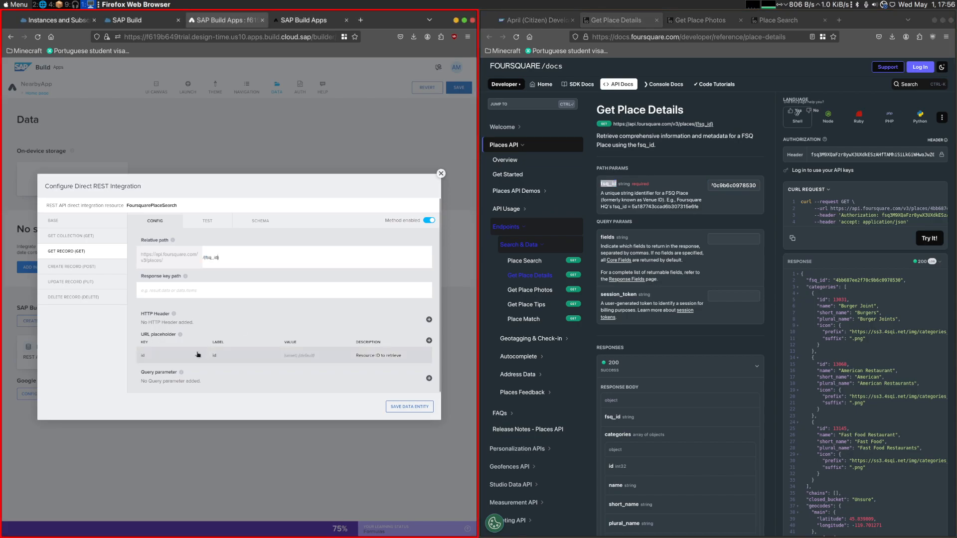
- Set both the key and the label of the GET record URL placeholder to fsq_id
click(199, 355)
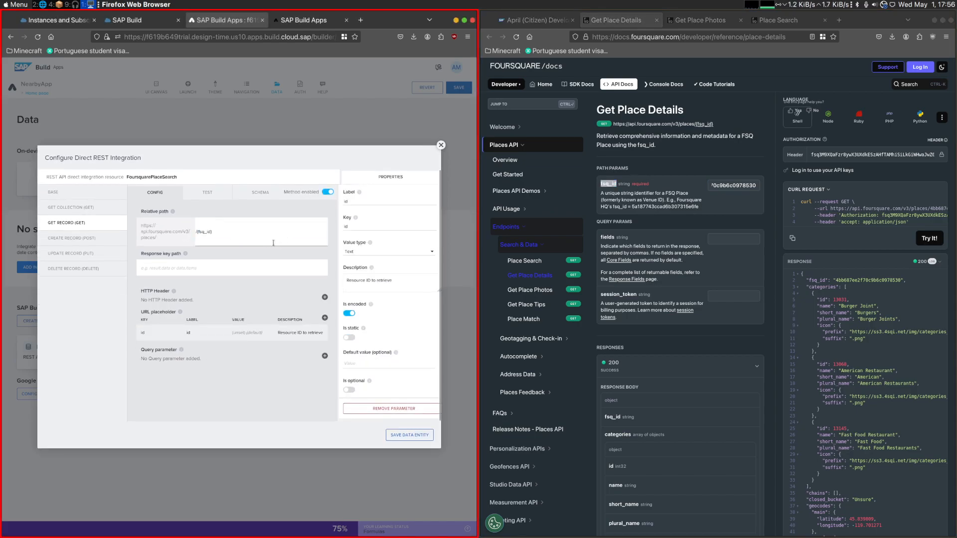
drag(141, 225, 156, 240)
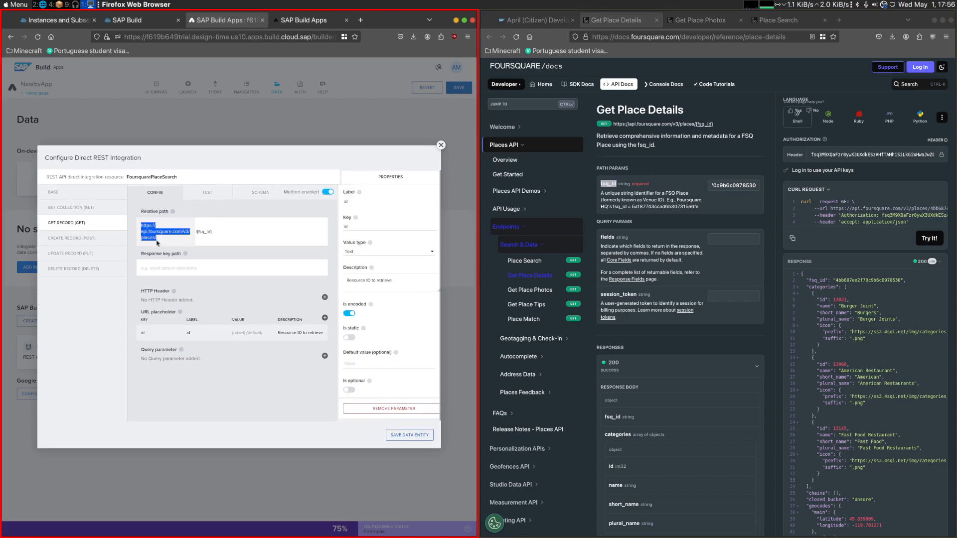
click(180, 239)
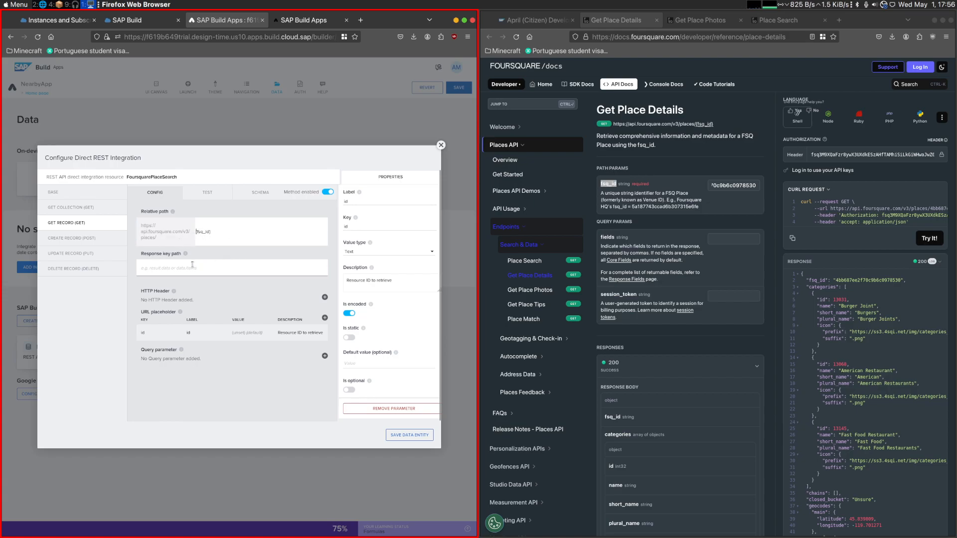
click(87, 211)
click(92, 226)
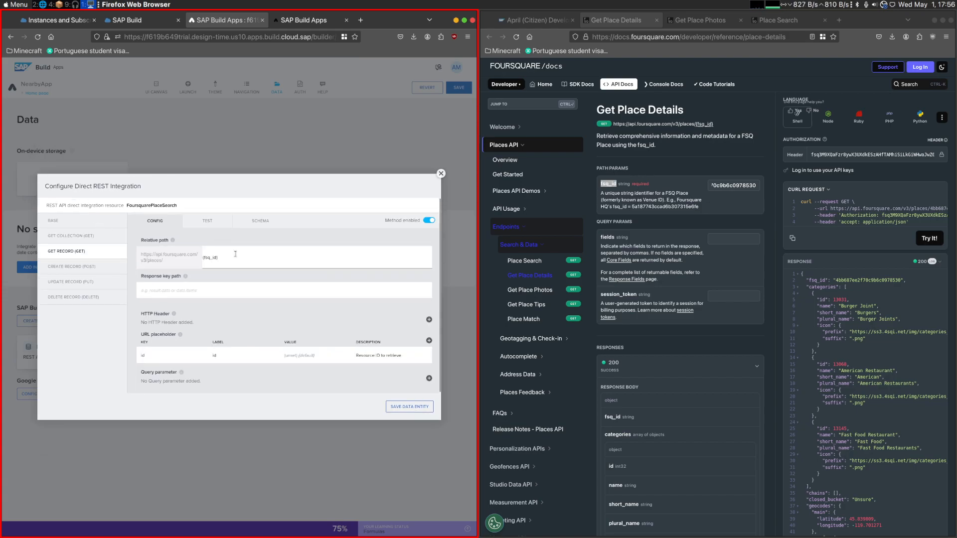
double_click(371, 227)
text(fsq_id)
double_click(365, 201)
text(fsq_id)
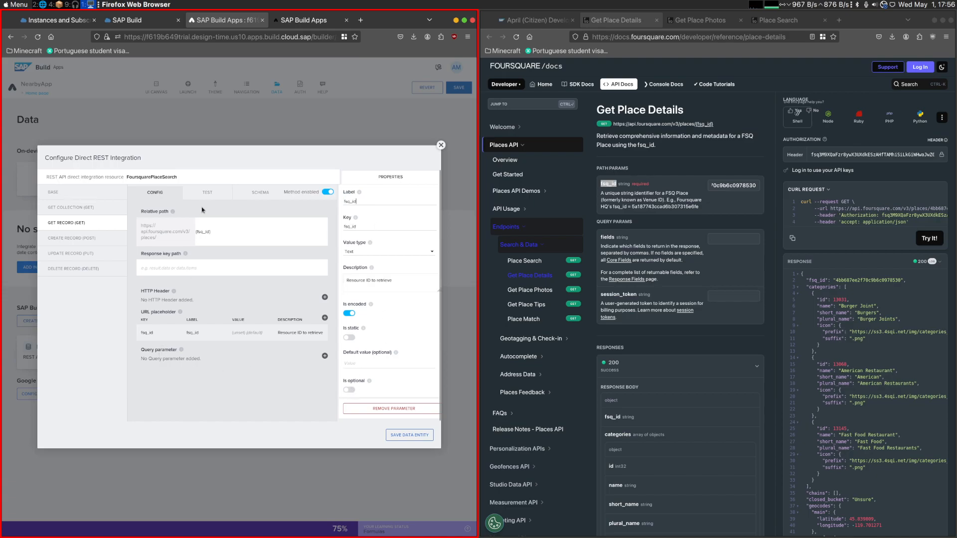
- Run the GET record test with fsq_id 4bb687ee2f70c9b6c0978530 and save the FoursquarePlaceSearch data entity
click(278, 195)
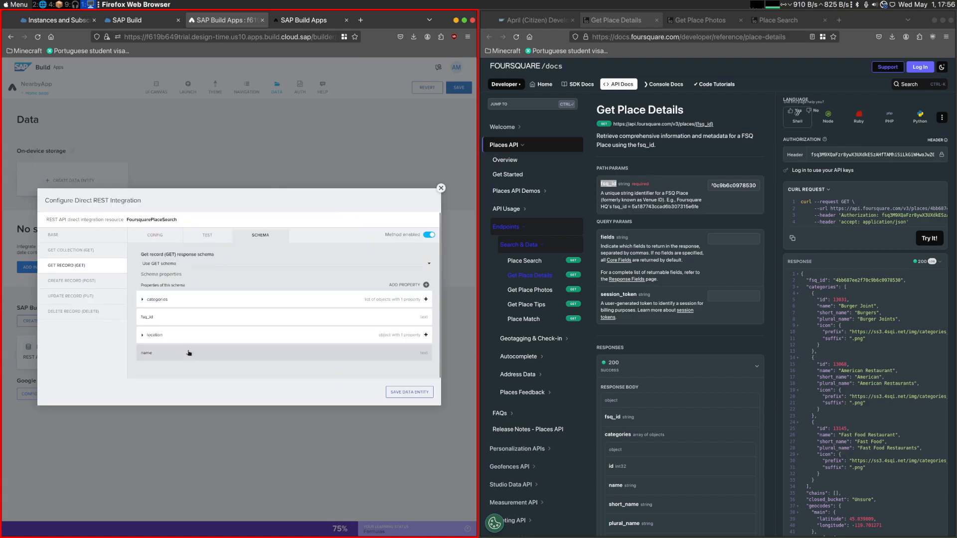
click(171, 235)
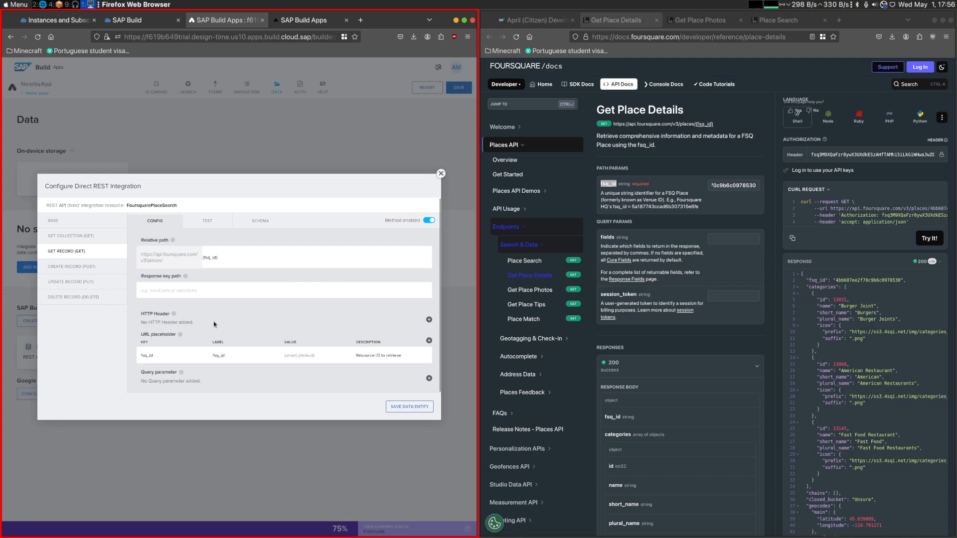
click(223, 225)
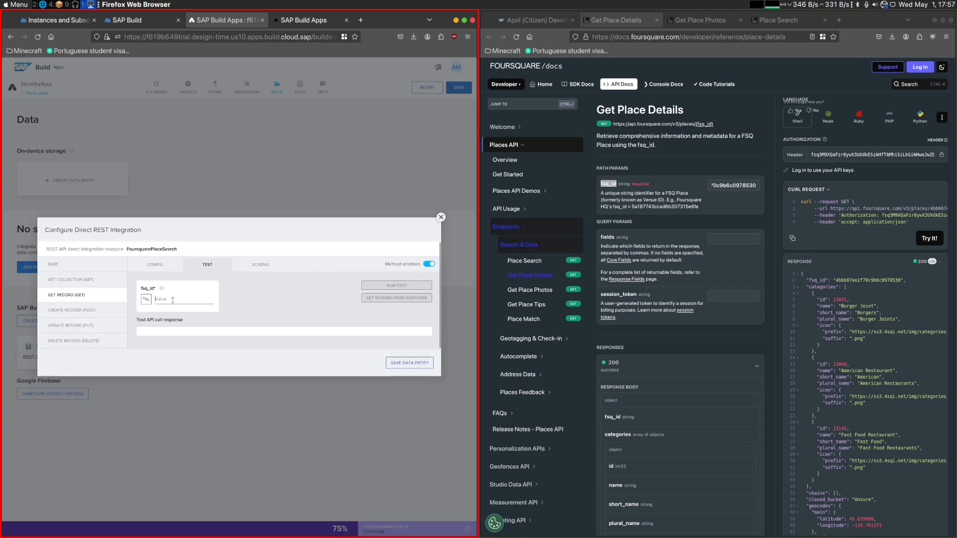
double_click(717, 188)
key(ctrl+c)
click(200, 300)
key(ctrl+v)
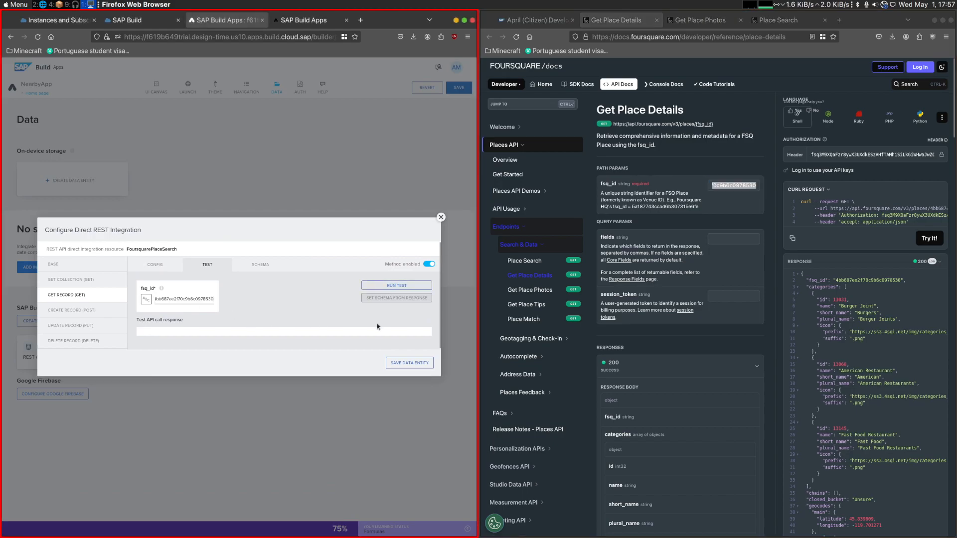
click(420, 288)
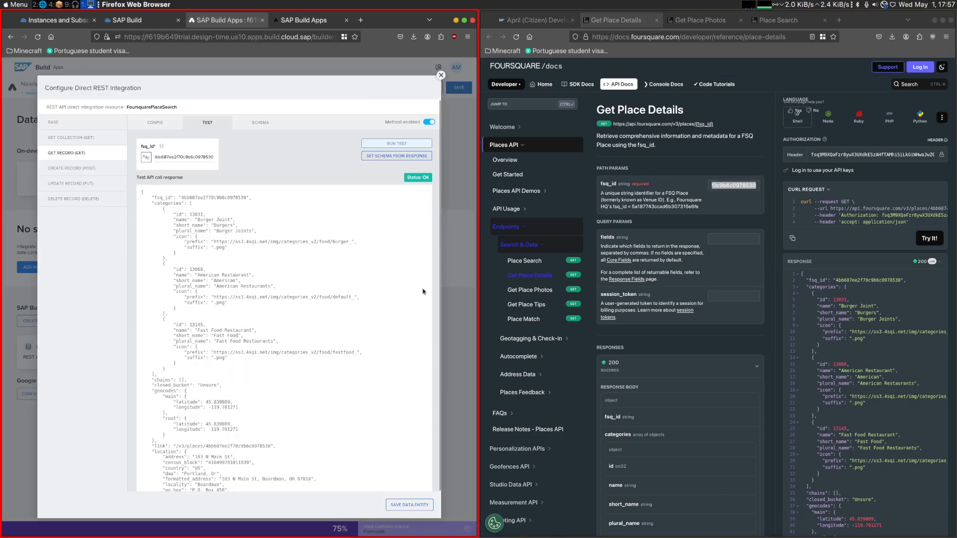
scroll(258, 294, down, 2)
scroll(259, 301, up, 2)
click(423, 501)
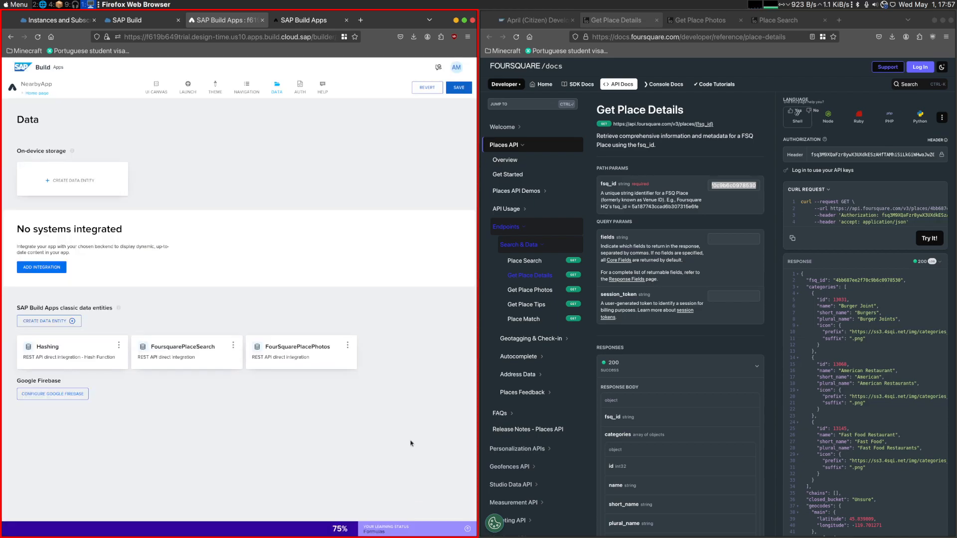
- Read the Part 2 challenge instructions on connecting the Details page to the Homepage list item through page parameters
click(534, 20)
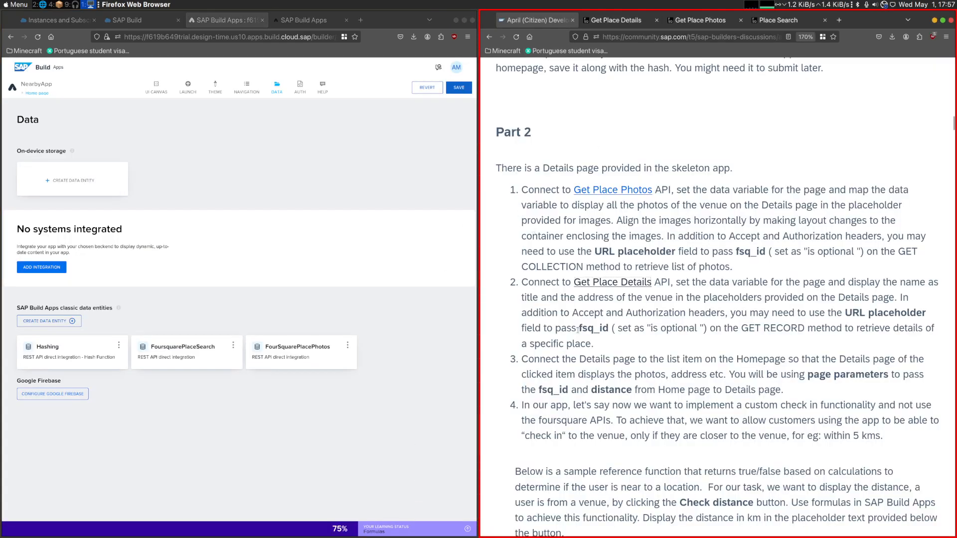
scroll(573, 289, up, 10)
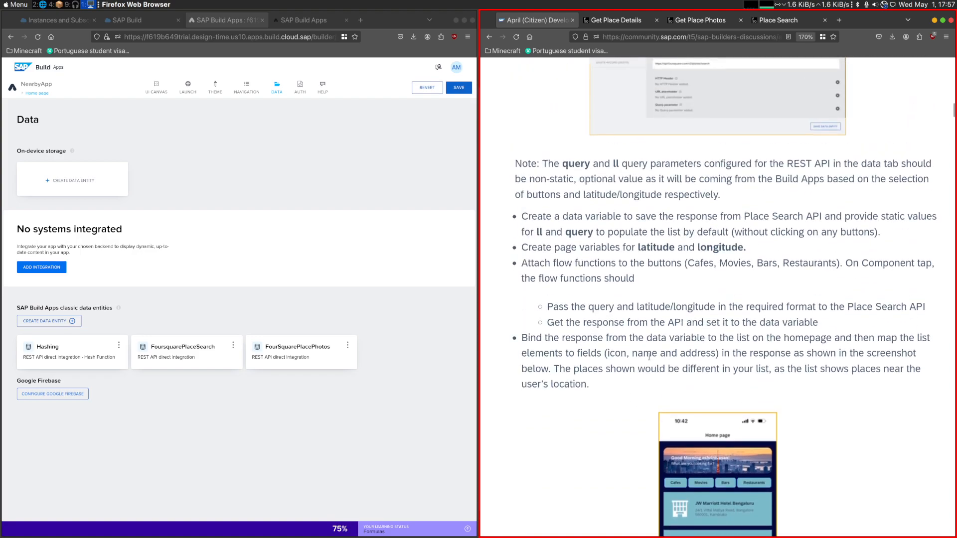
scroll(724, 313, down, 10)
scroll(724, 313, down, 1)
drag(562, 220, 812, 238)
click(736, 222)
drag(737, 222, 781, 236)
scroll(701, 280, down, 4)
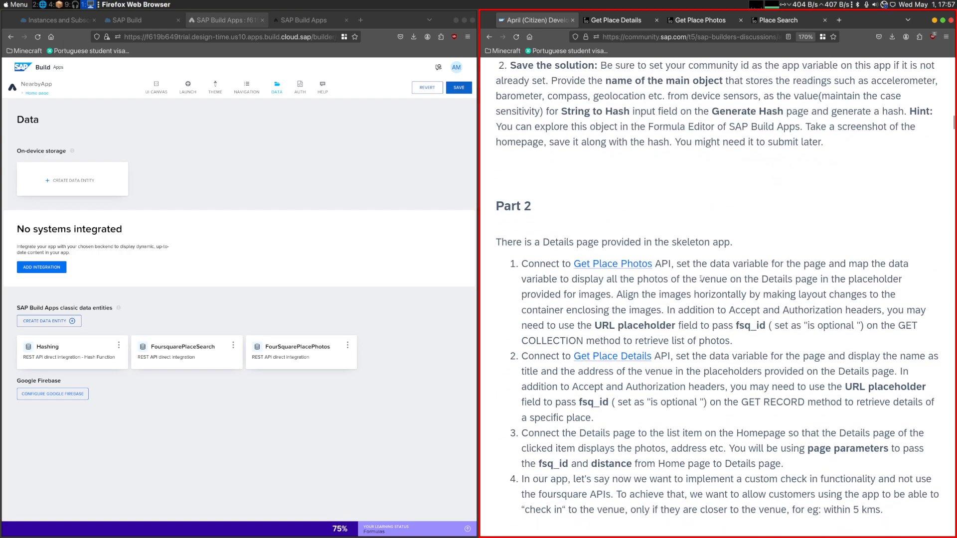
scroll(701, 279, down, 2)
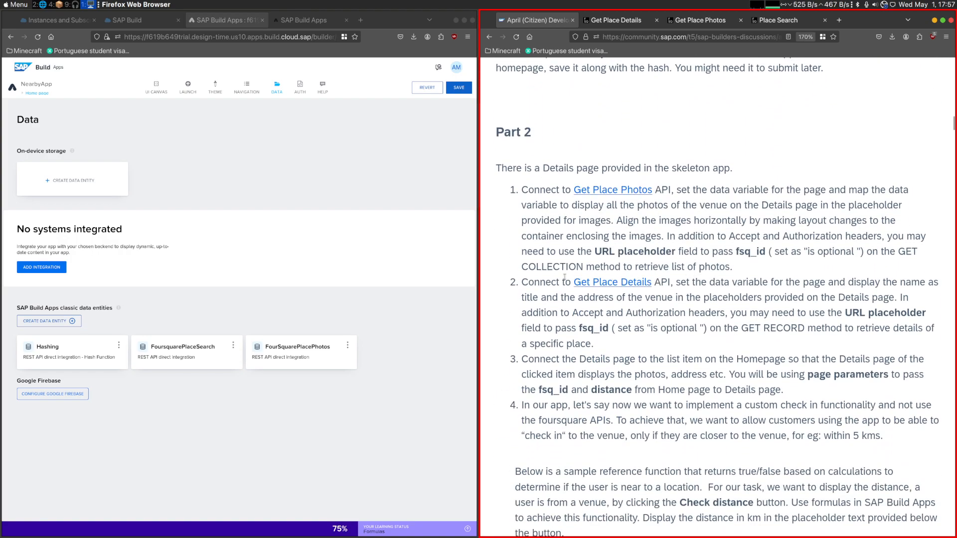
scroll(565, 277, down, 4)
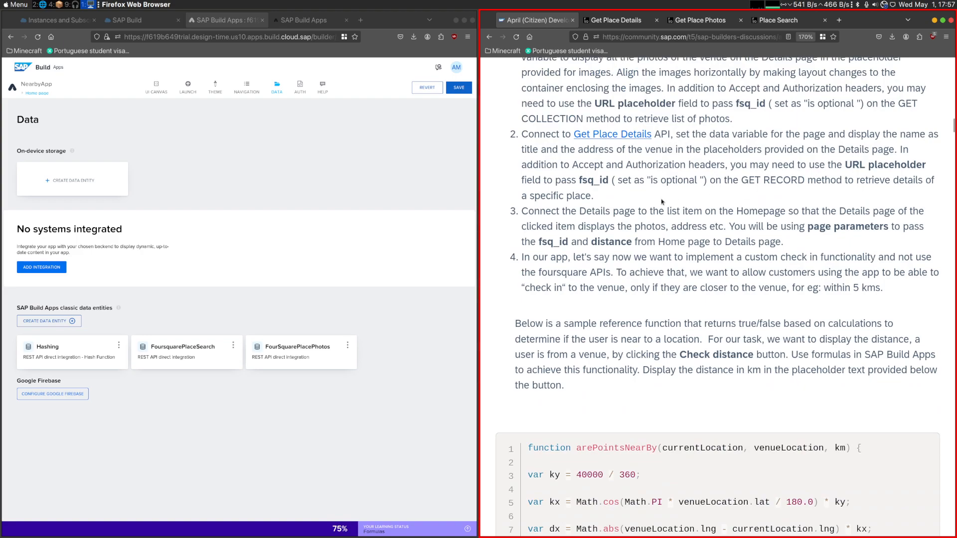
drag(524, 210, 870, 209)
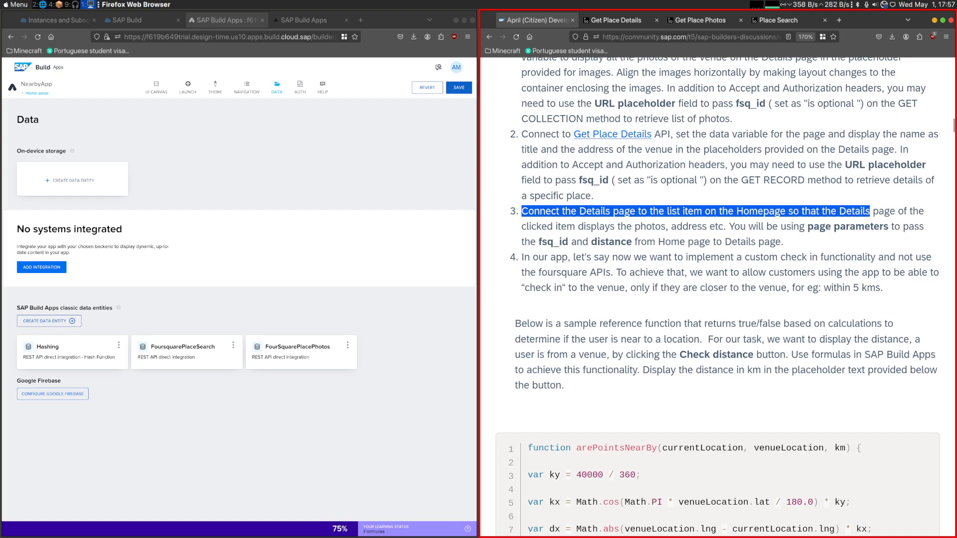
drag(529, 242, 602, 242)
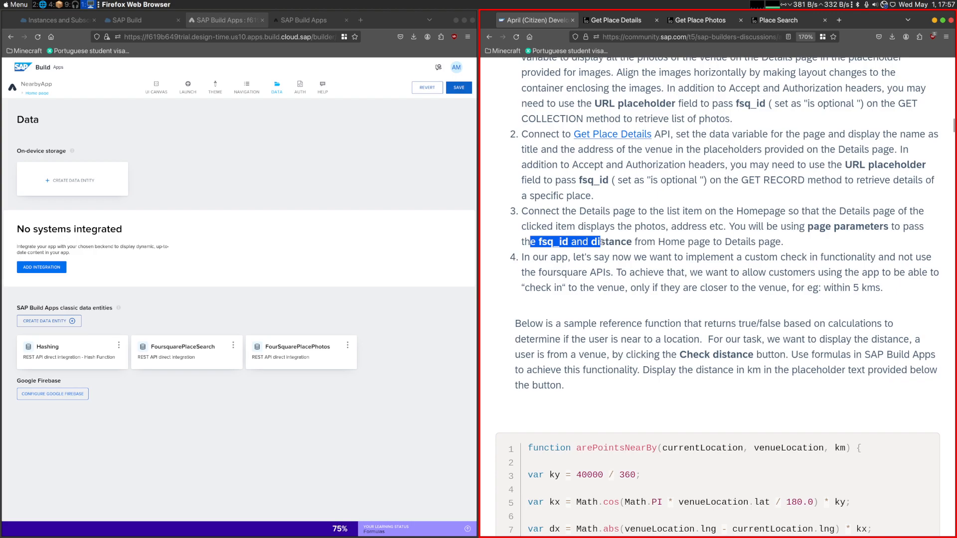
click(776, 228)
- Add a text page parameter named fsq_id to the Details page
click(162, 94)
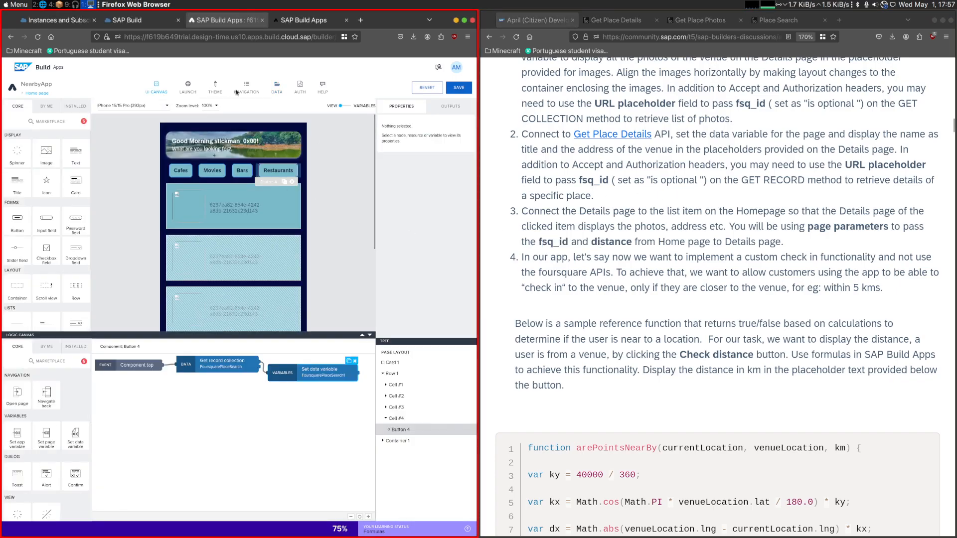
click(42, 94)
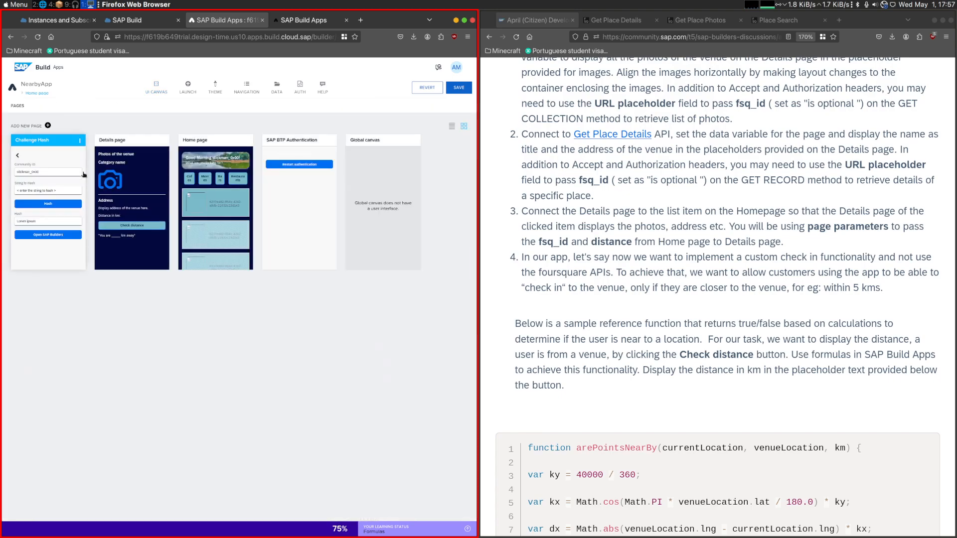
click(109, 184)
click(330, 107)
click(32, 151)
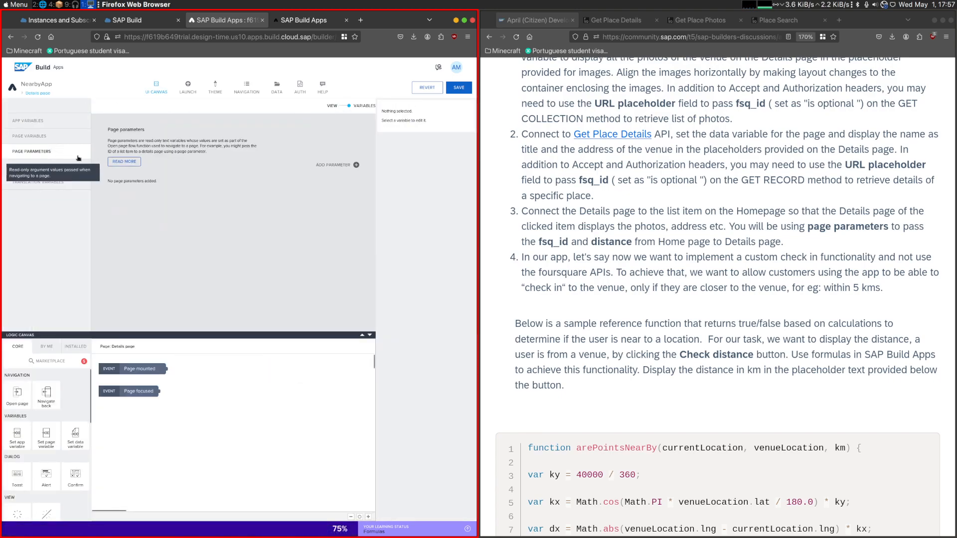
click(354, 165)
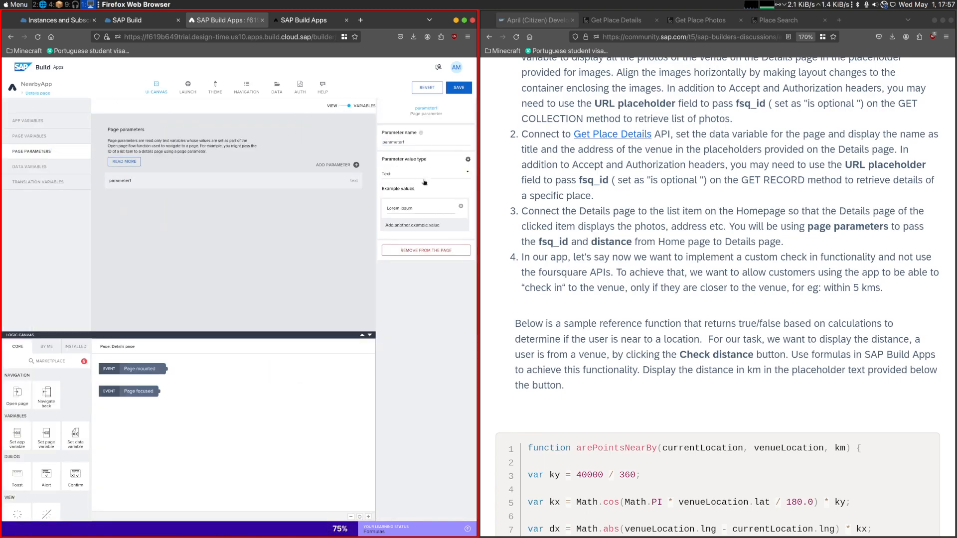
double_click(565, 241)
key(ctrl+c)
double_click(400, 142)
key(ctrl+v)
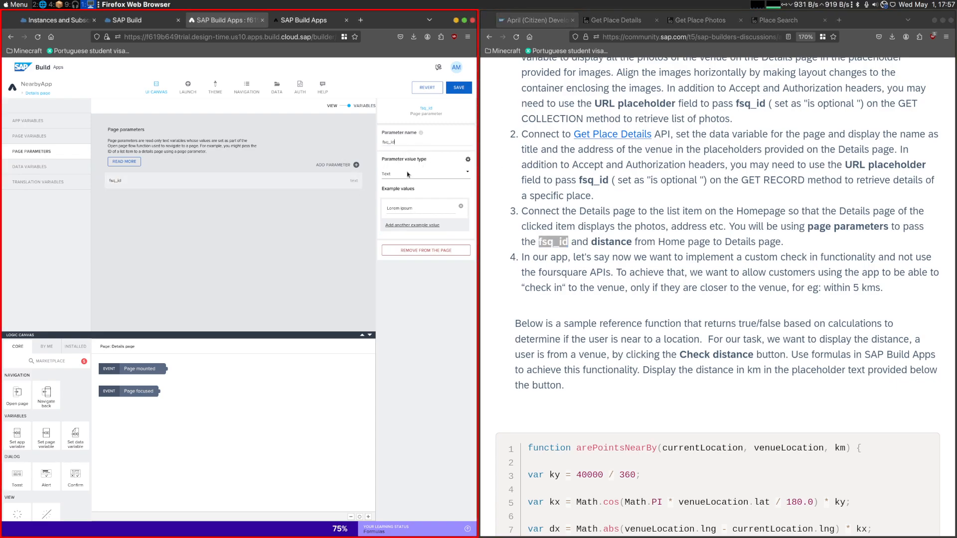
- Add a second page parameter named distance to the Details page, keeping its value type as Text
click(356, 165)
double_click(611, 241)
key(ctrl+c)
click(419, 141)
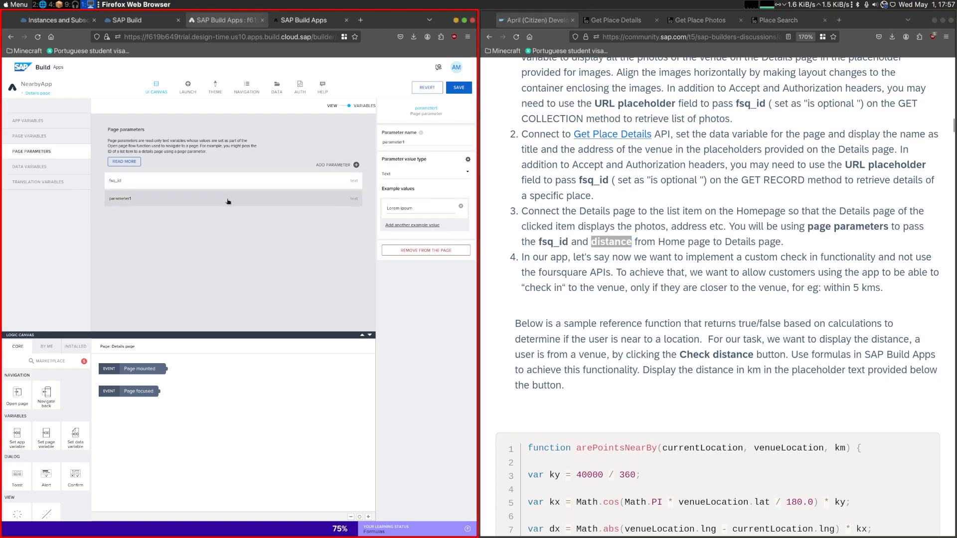
key(ctrl+a)
key(ctrl+v)
click(404, 176)
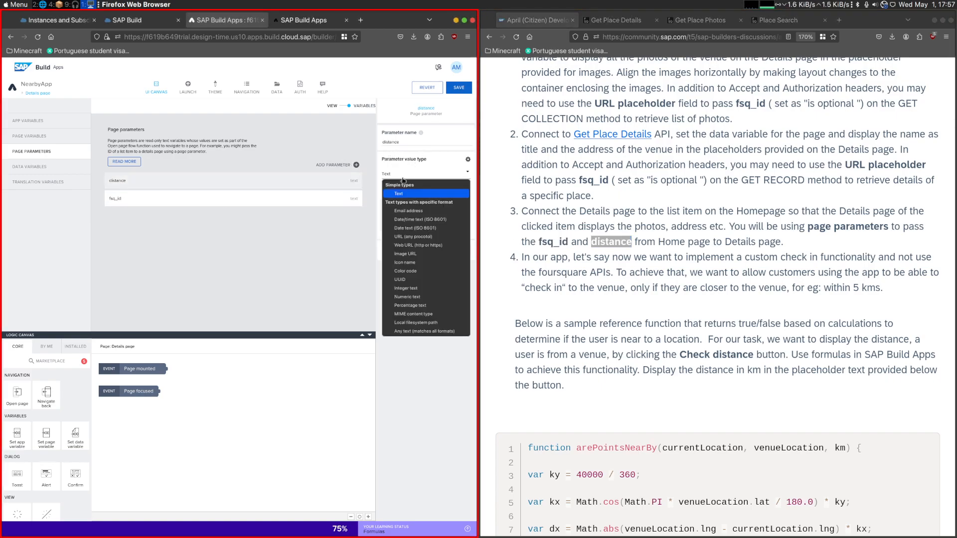
click(393, 172)
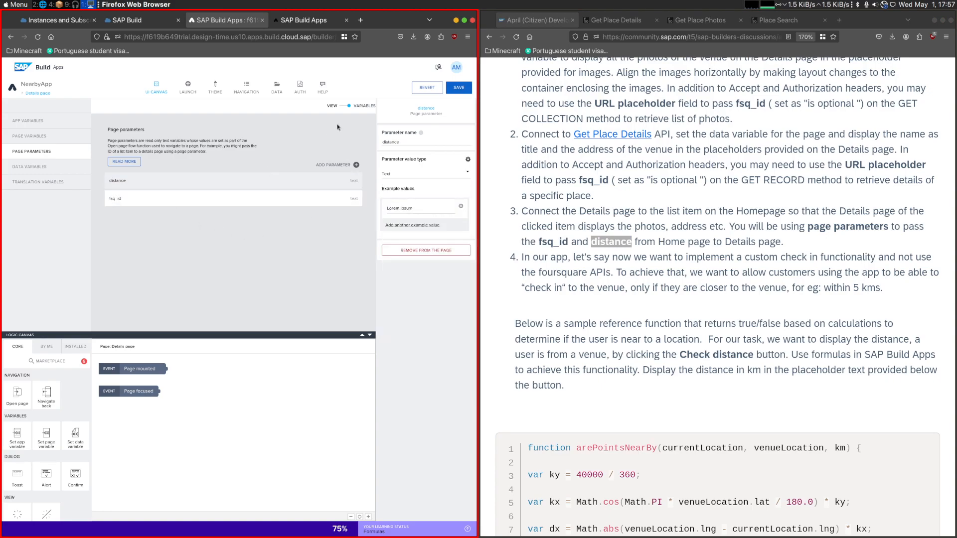
- Compare the FoursquarePlaceSearch GET collection schema with the Place Search and Get Place Details responses, checking for the distance field
click(277, 87)
click(172, 356)
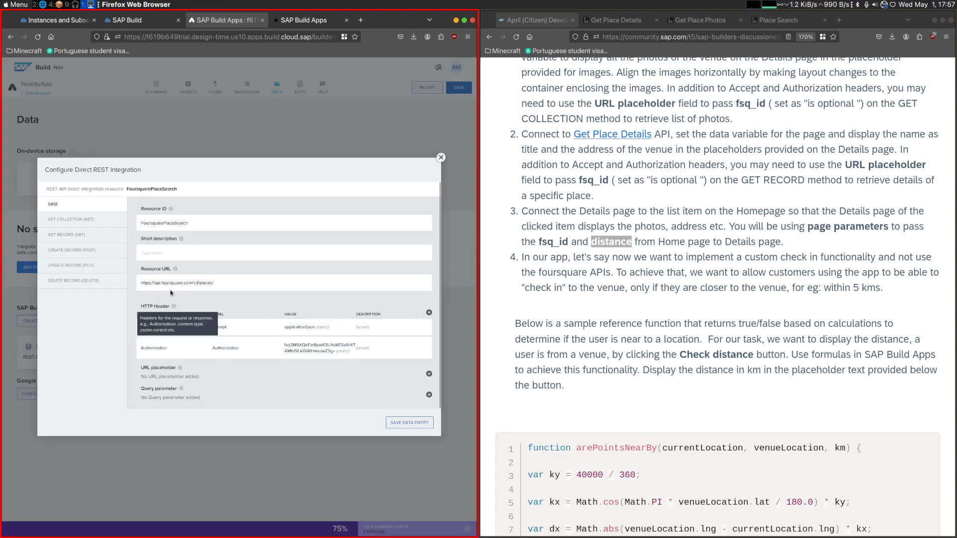
click(94, 219)
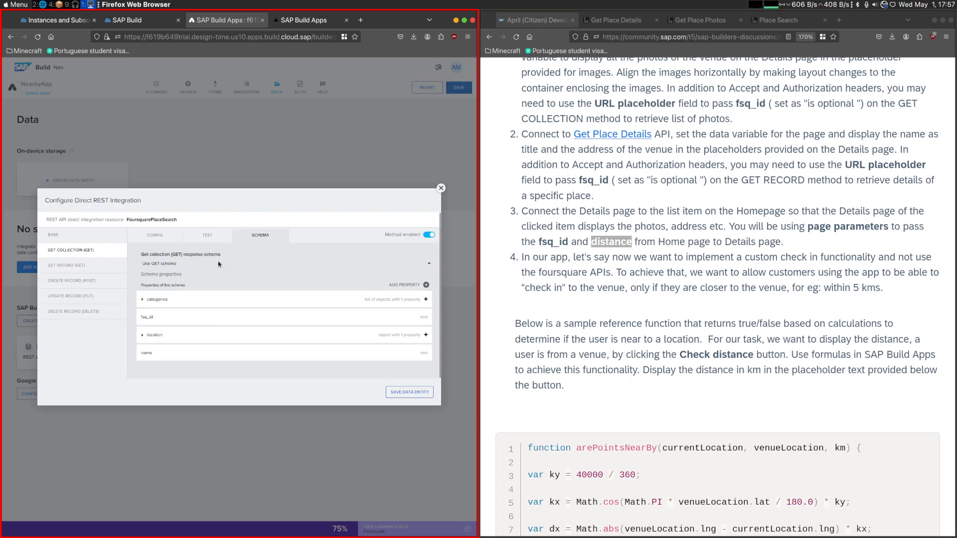
click(779, 20)
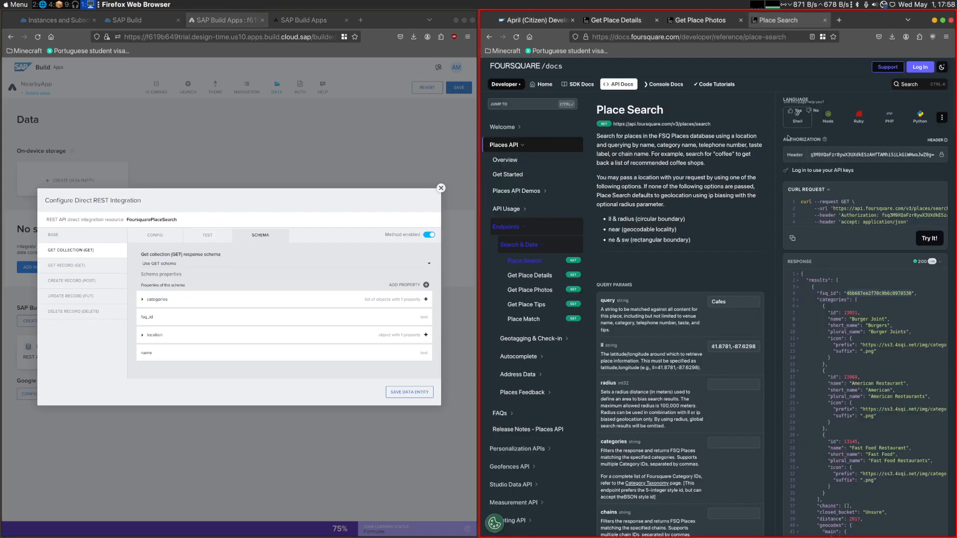
scroll(836, 308, down, 3)
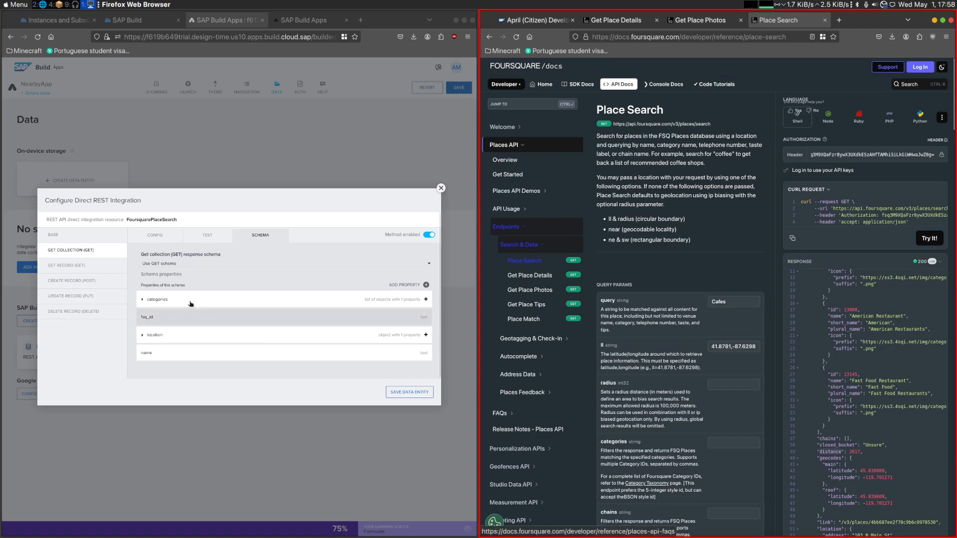
click(616, 20)
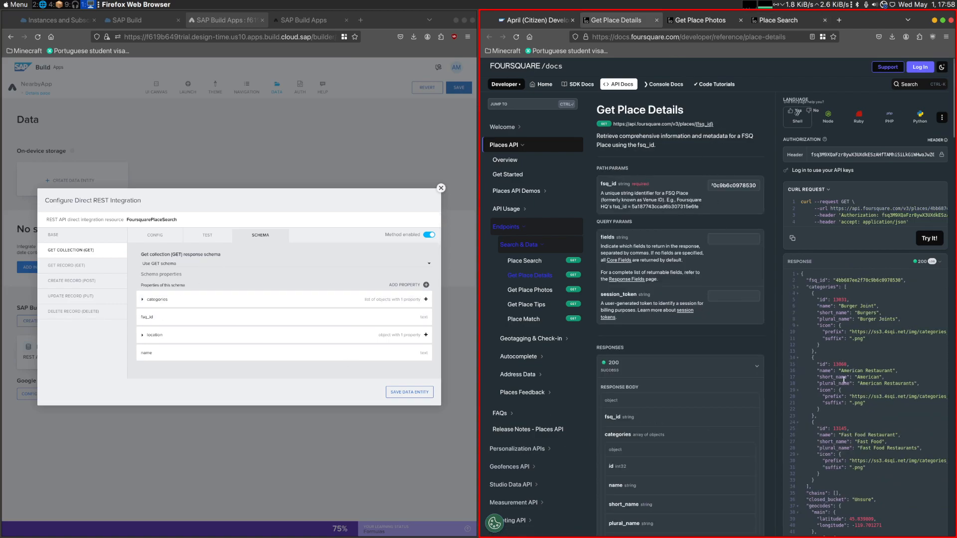
scroll(844, 309, down, 10)
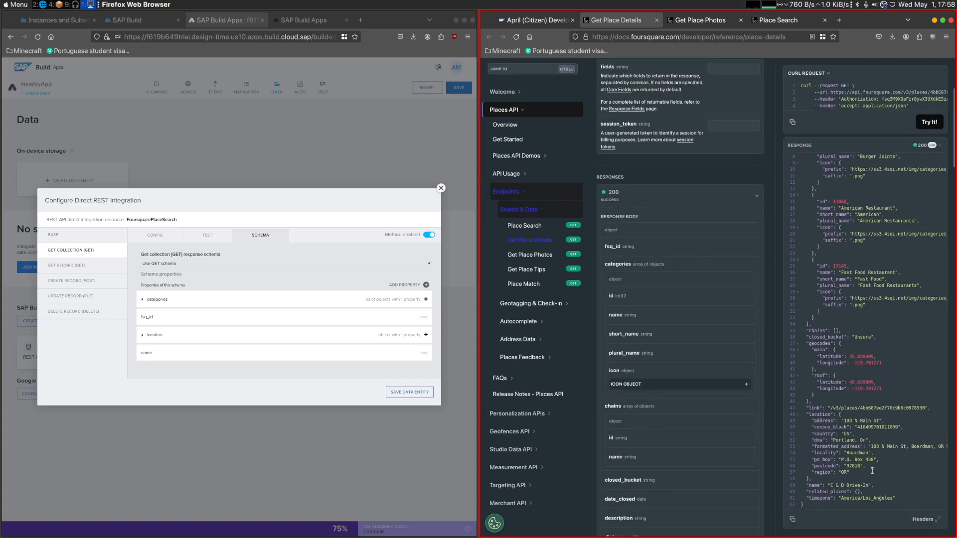
scroll(867, 466, up, 2)
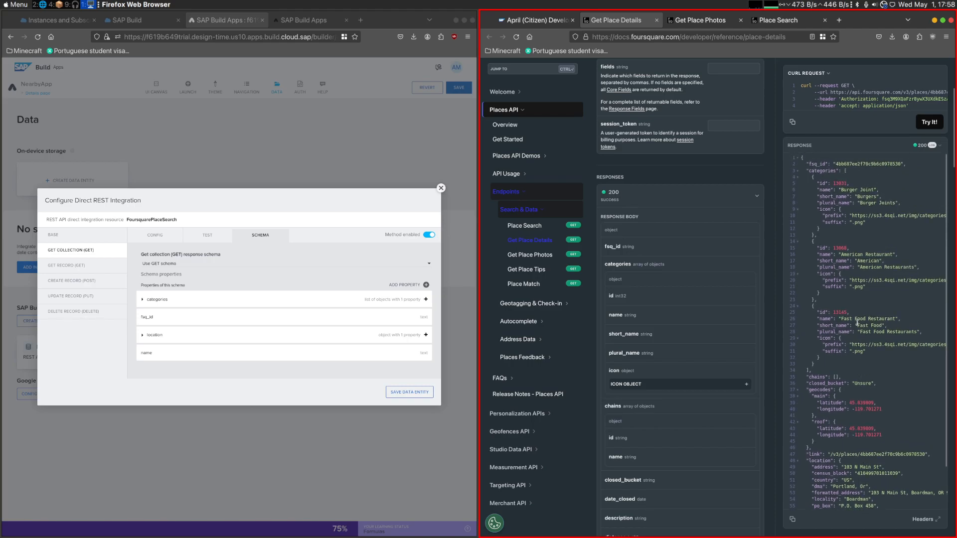
scroll(858, 325, up, 4)
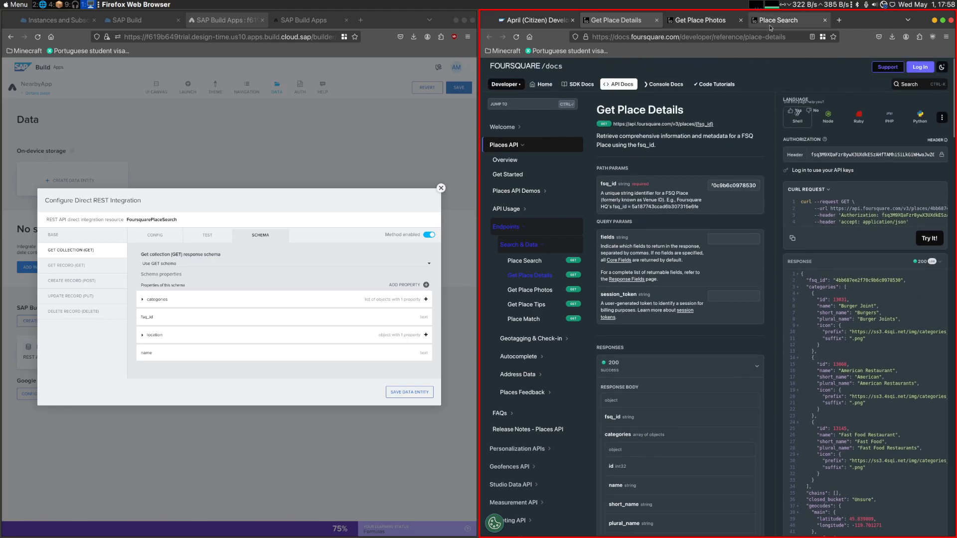
click(771, 26)
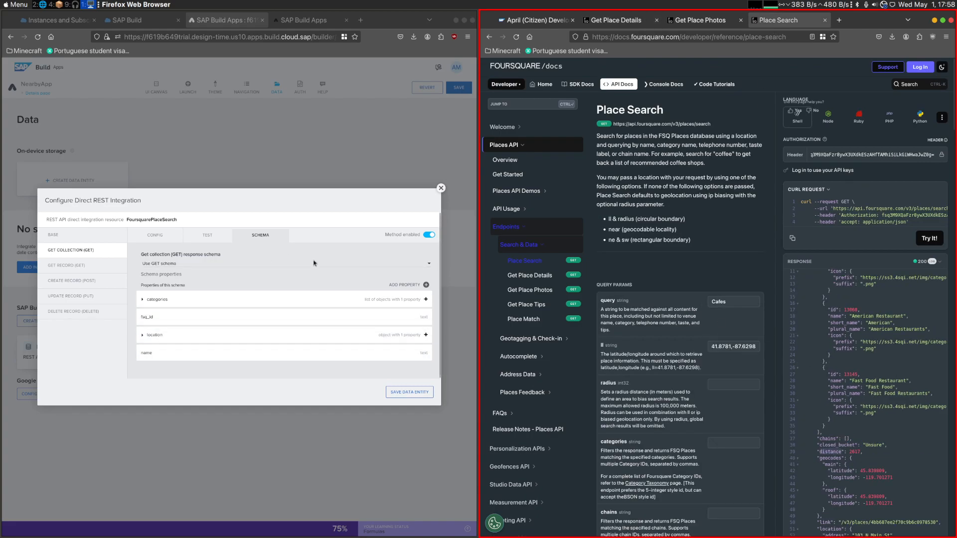
- Add a distance property of type Number to the FoursquarePlaceSearch GET collection schema and save the data entity and app
click(427, 286)
double_click(376, 227)
key(ctrl+v)
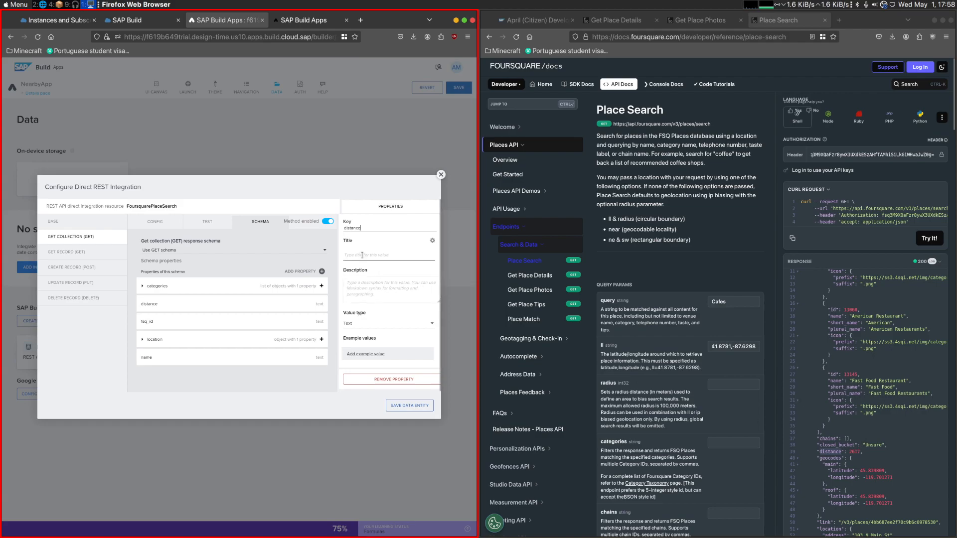
click(368, 323)
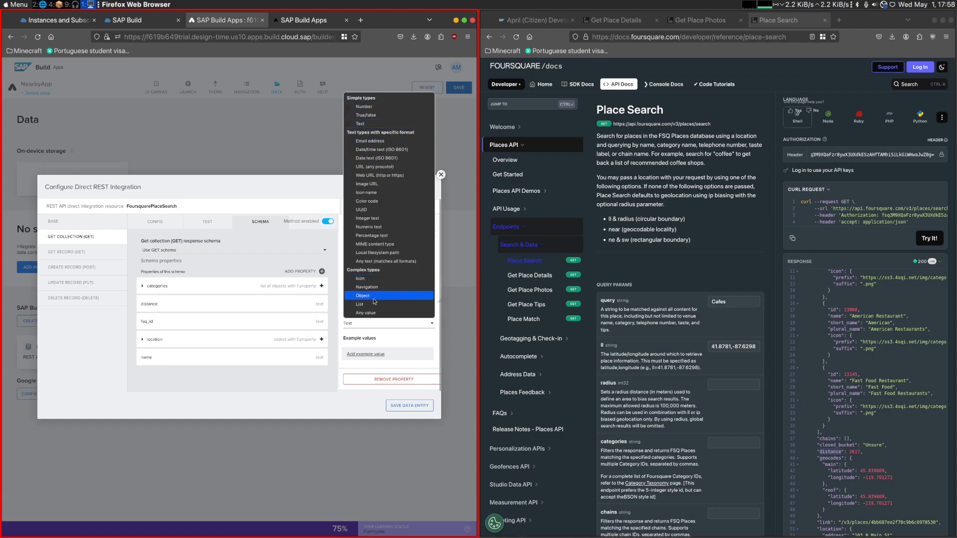
click(363, 107)
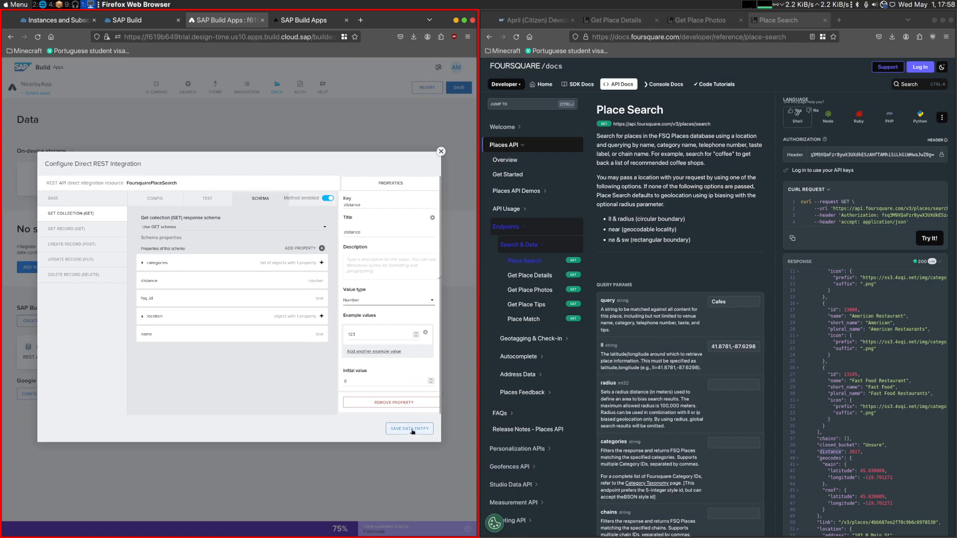
click(415, 431)
click(458, 88)
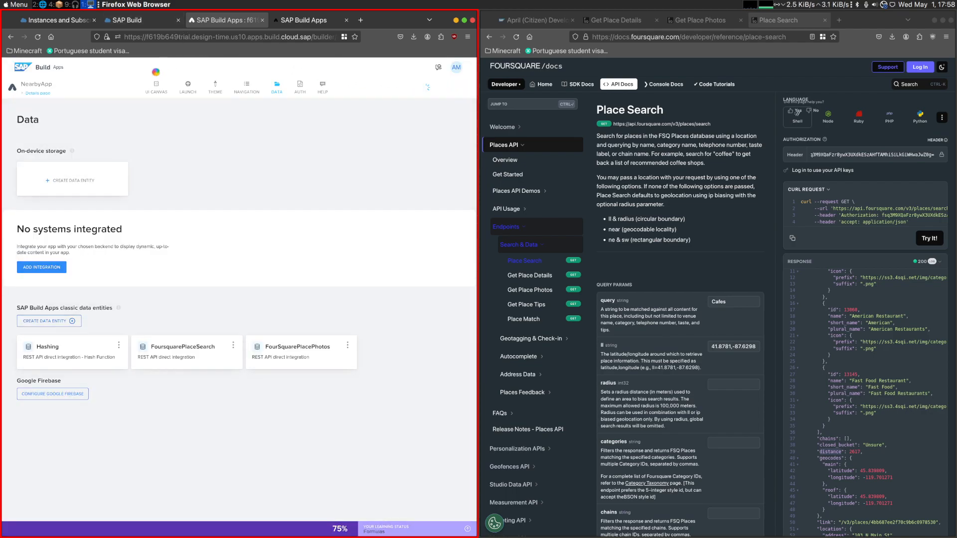
- Set the value type of the Details page's distance parameter to Numeric text and save the app
click(156, 86)
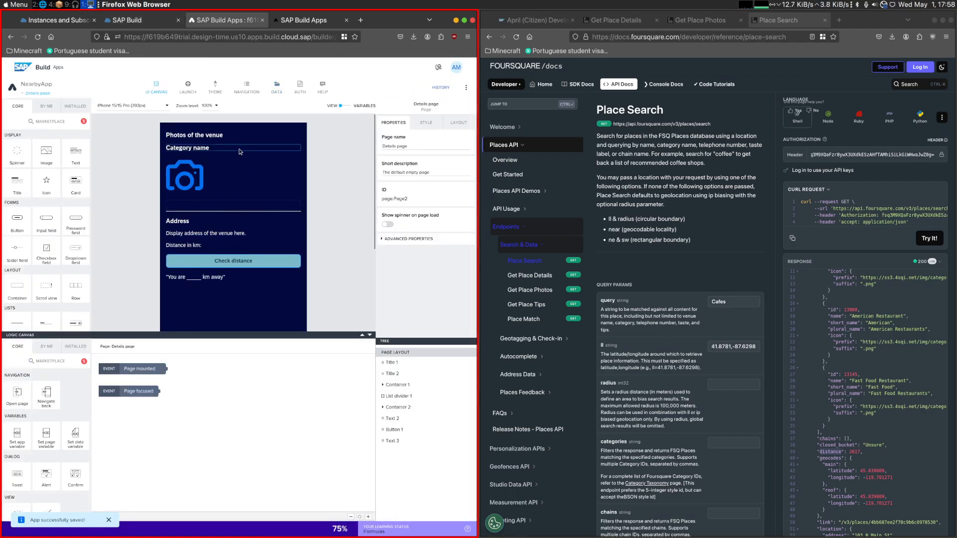
click(341, 106)
click(47, 152)
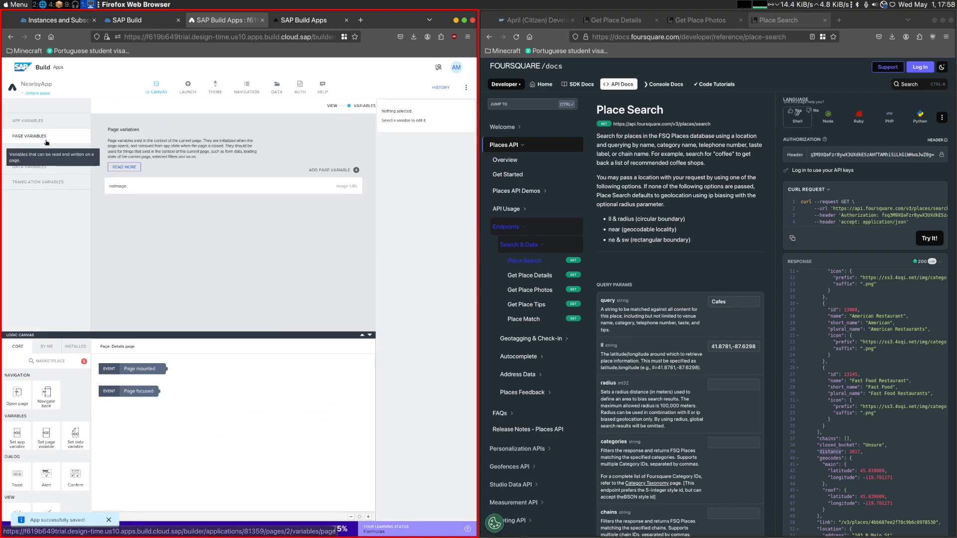
click(175, 188)
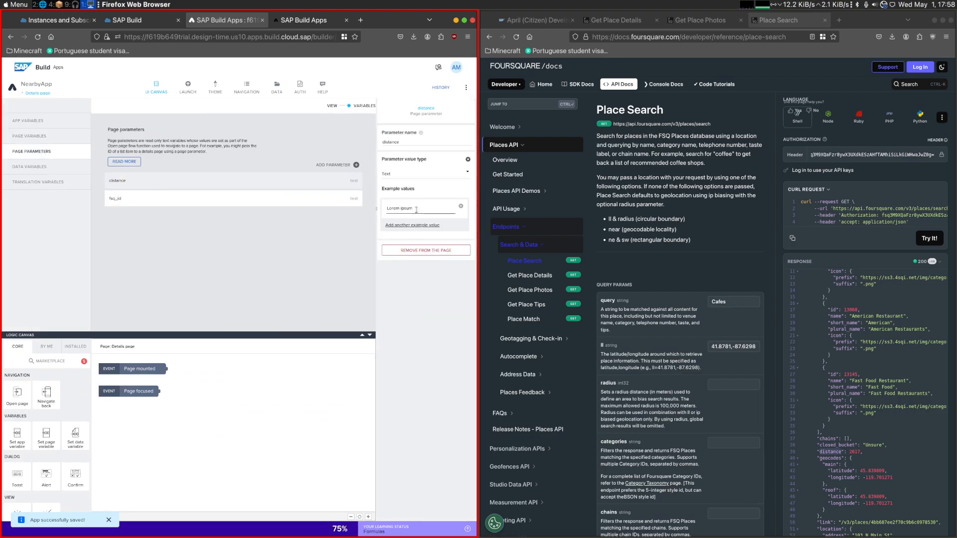
click(406, 175)
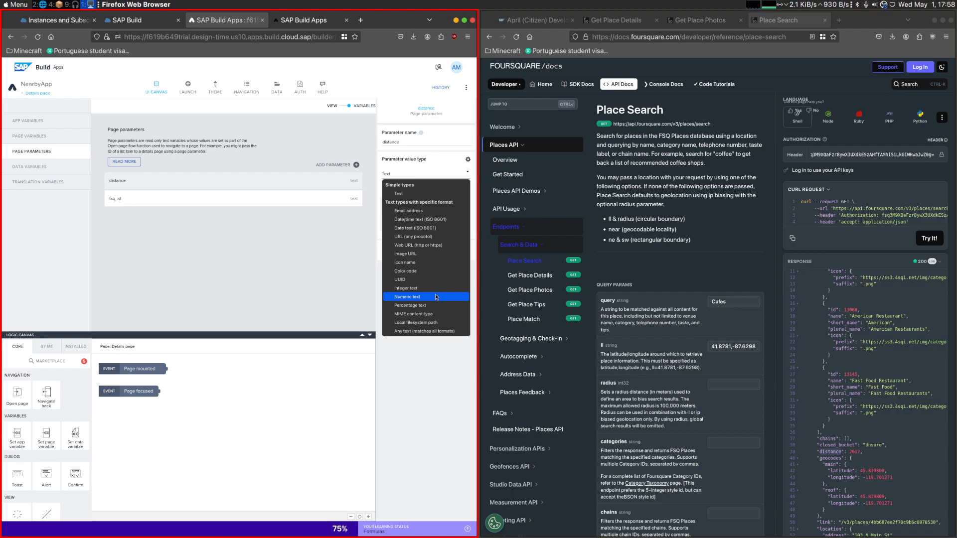
click(435, 297)
click(458, 88)
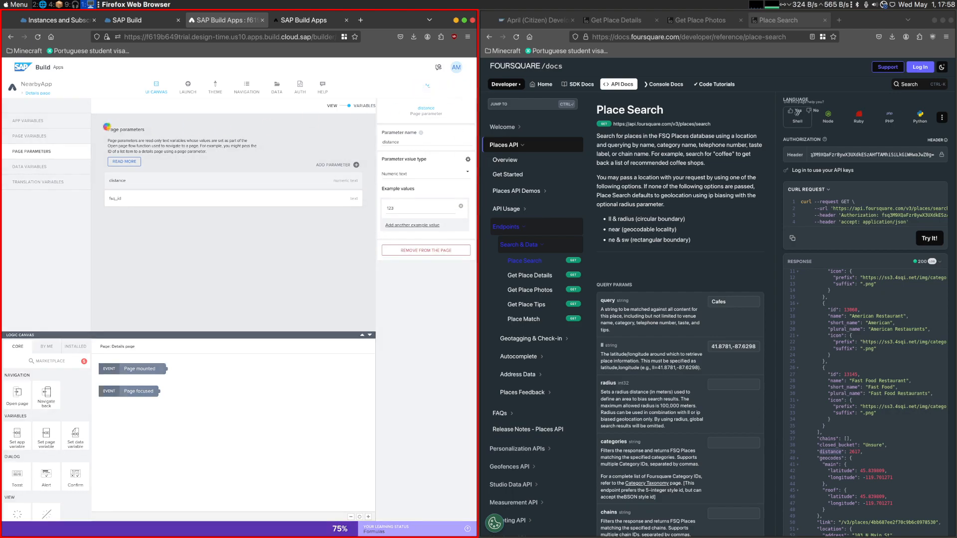
- Open the Home page and select the Open page node on the large image list item's tap event
click(36, 94)
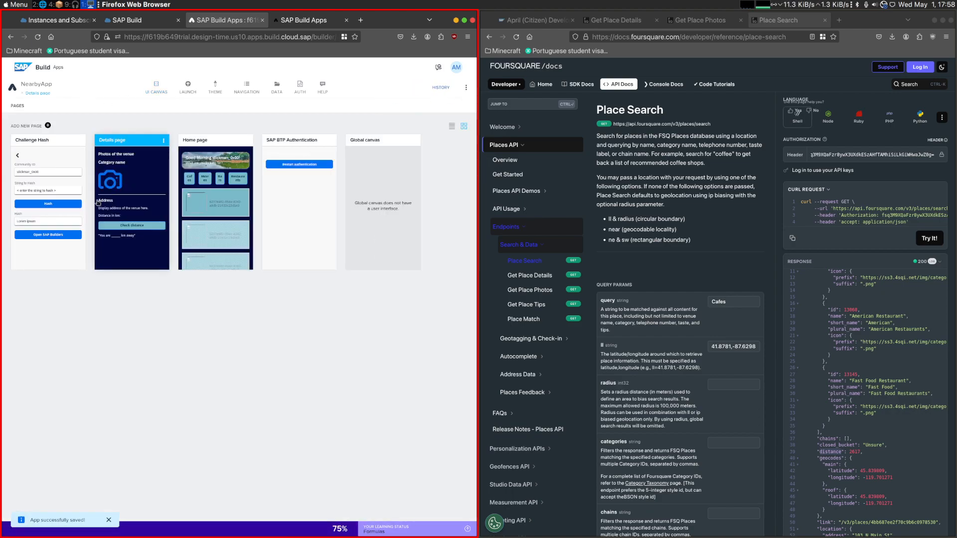
click(215, 200)
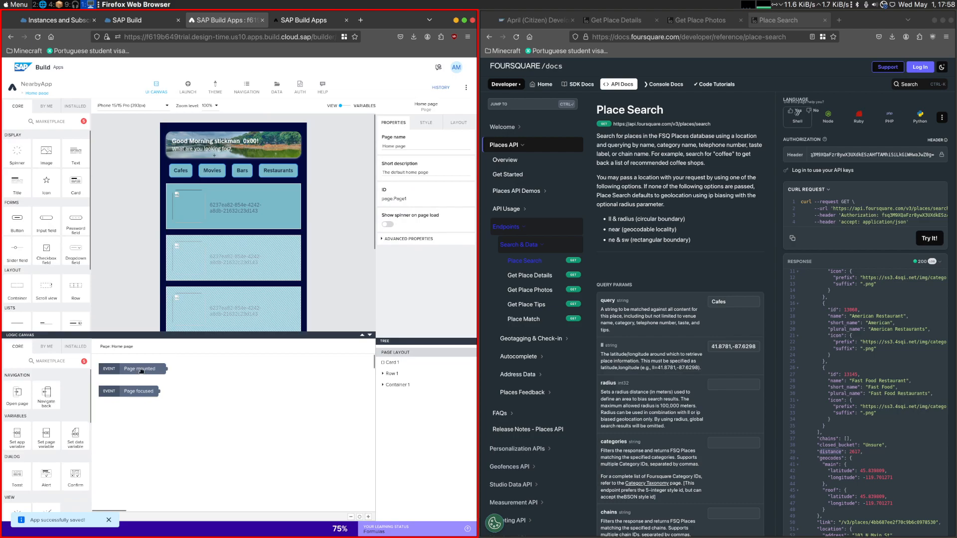
click(193, 211)
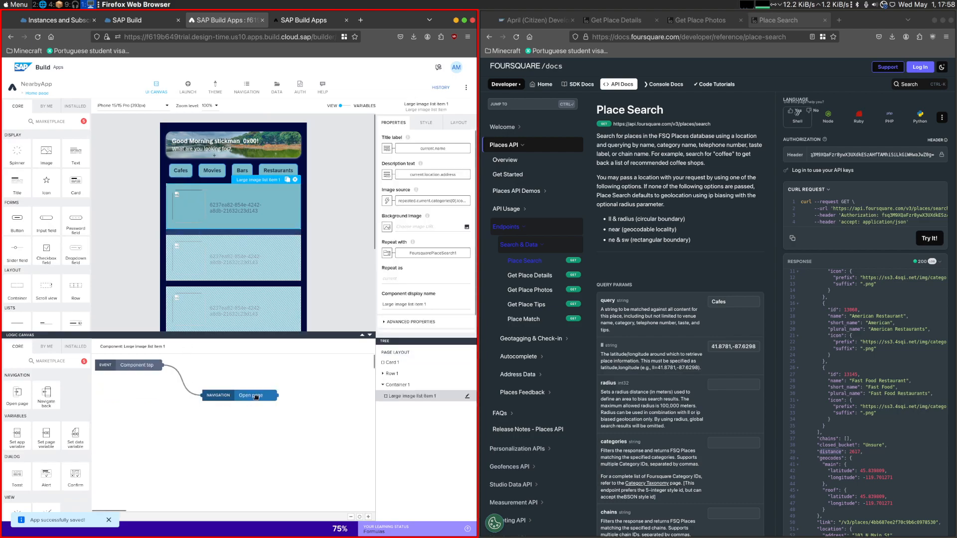
click(255, 397)
click(400, 260)
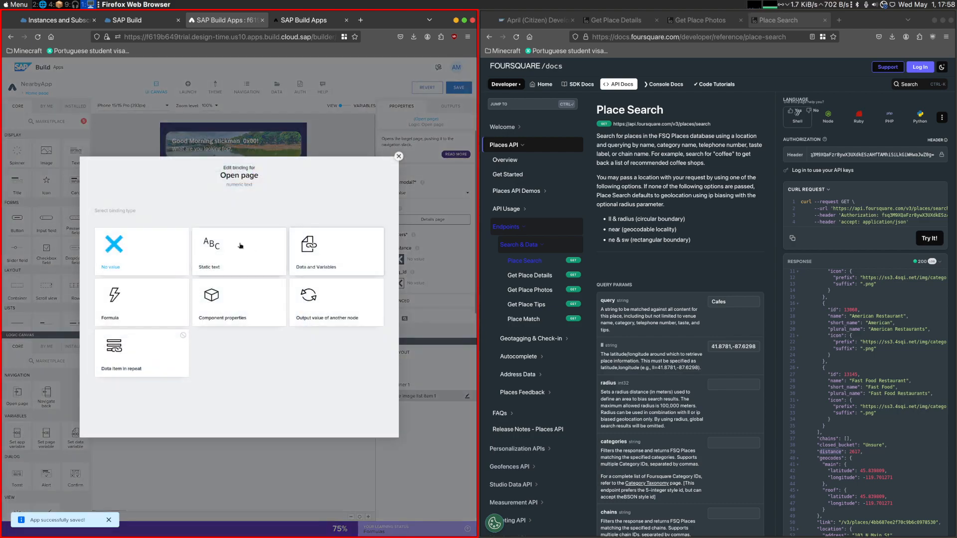
click(150, 364)
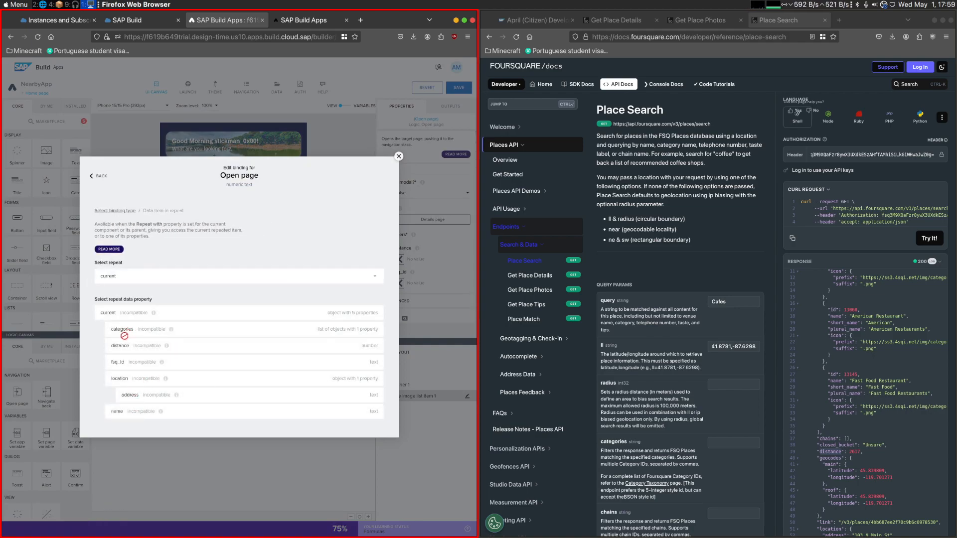
click(398, 157)
- Bind the Open page node's fsq_id parameter to the fsq_id property of the current repeated data item
click(401, 283)
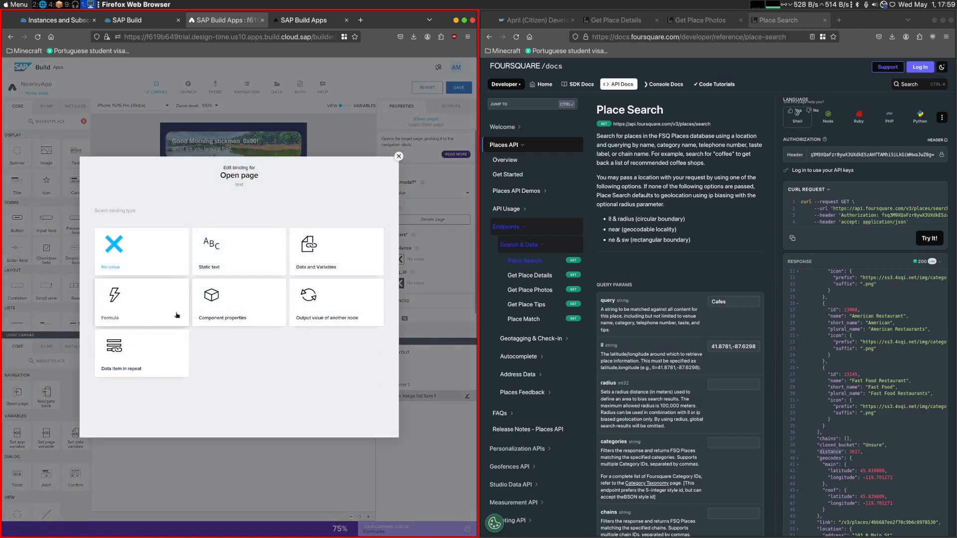
click(141, 278)
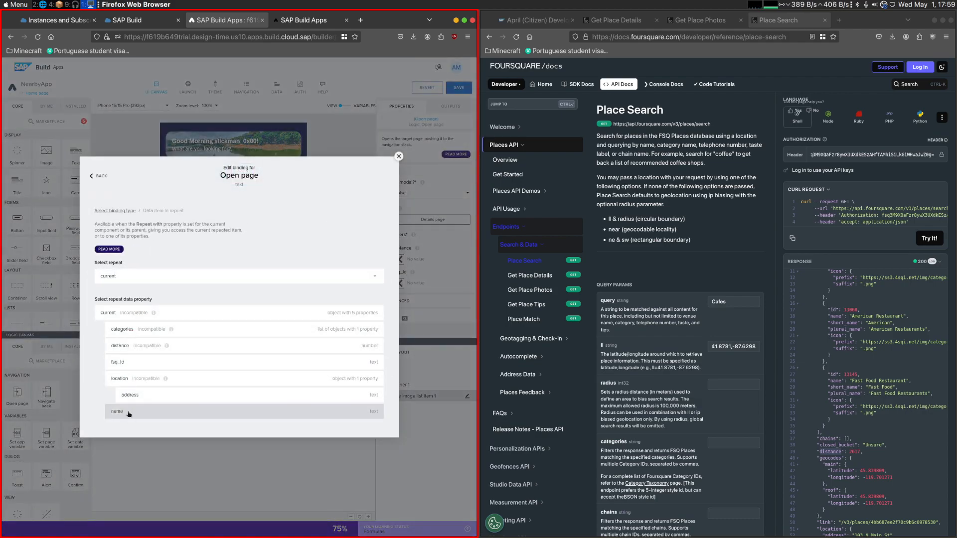
click(117, 362)
click(371, 342)
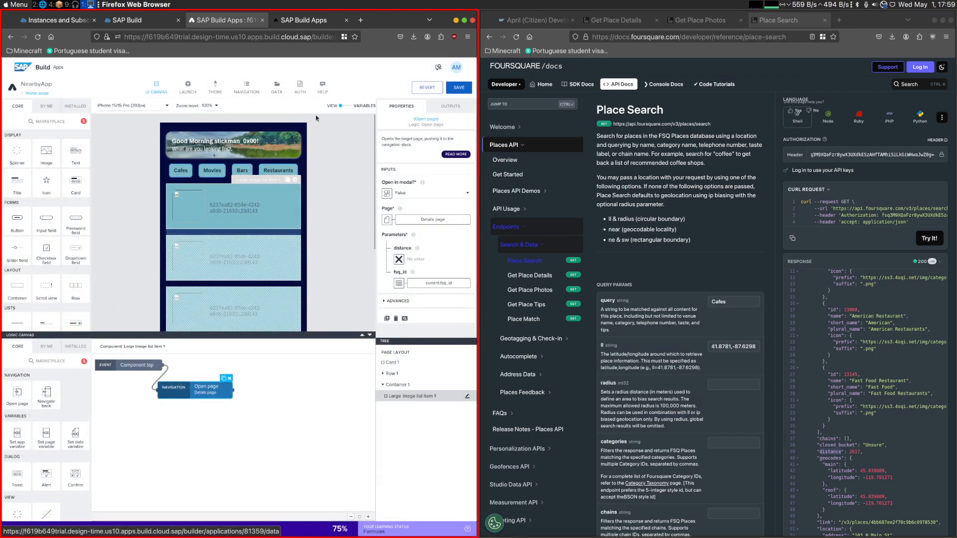
- Set the value type of the Details page's distance parameter back to Text and save the app
click(34, 93)
click(96, 163)
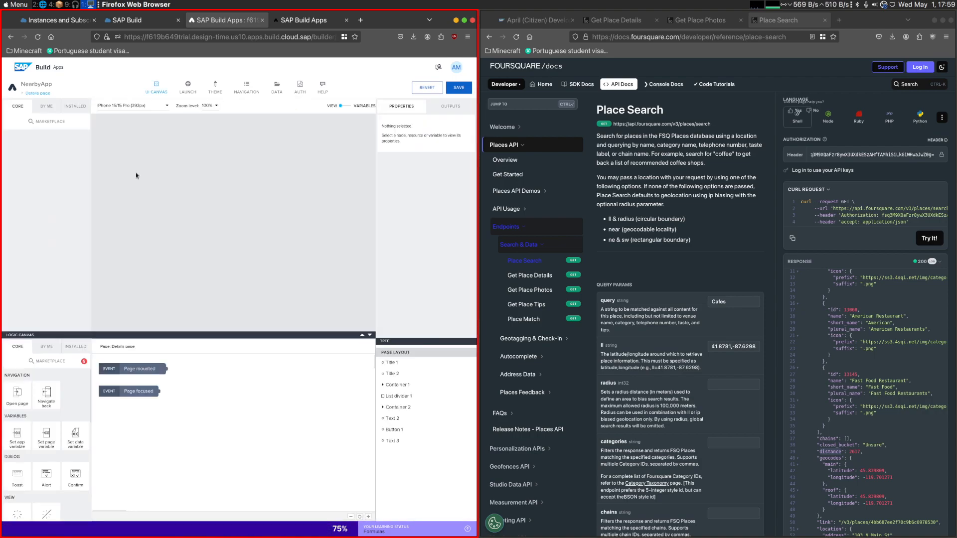
click(346, 106)
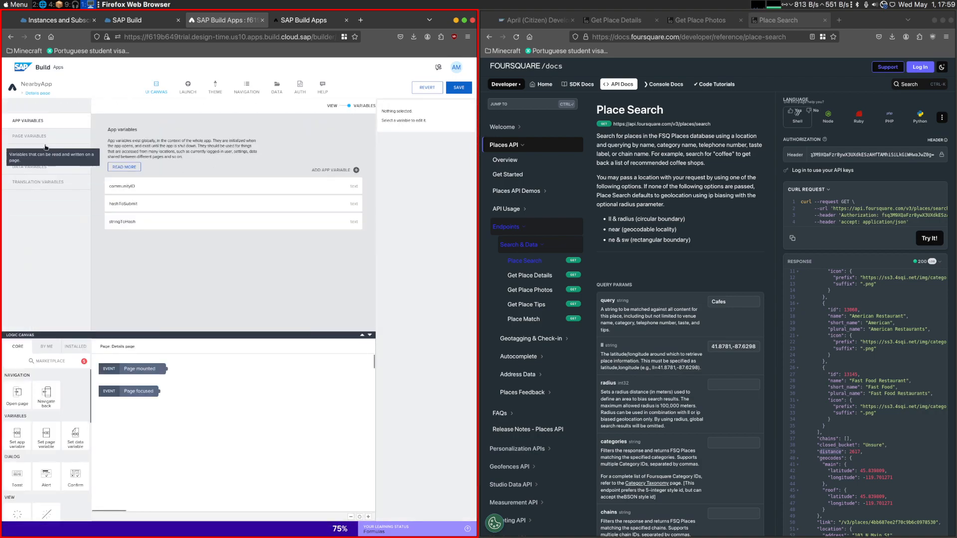
click(75, 152)
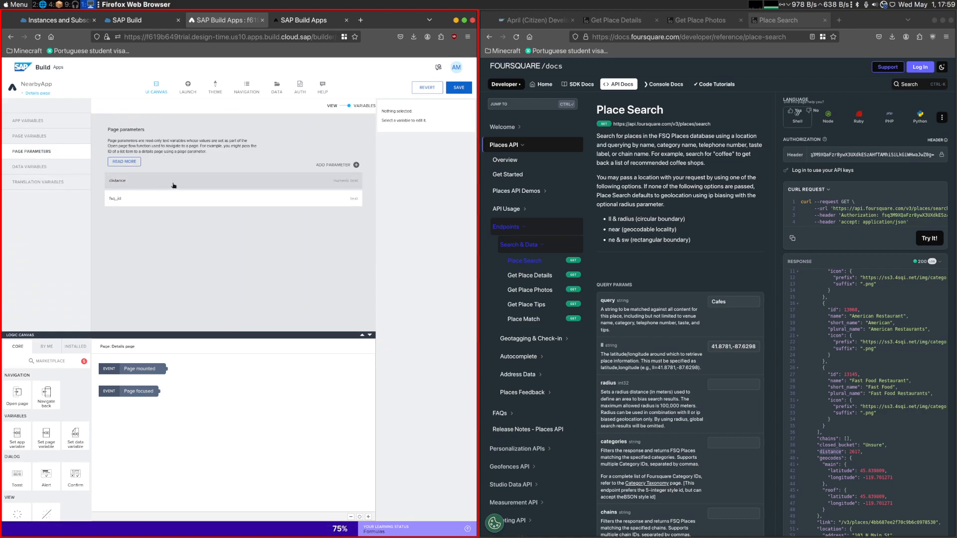
click(344, 181)
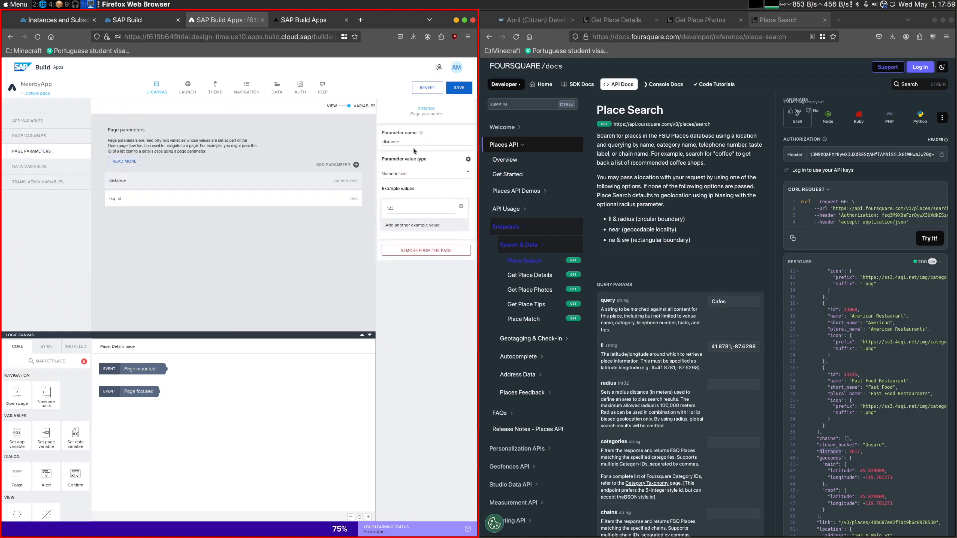
click(417, 172)
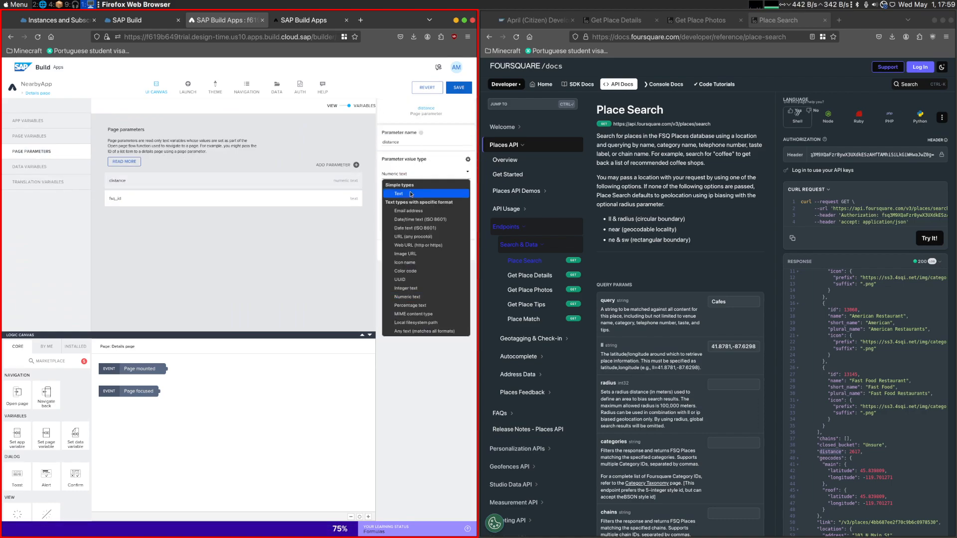
click(410, 194)
key(ctrl+s)
- Return to the Home page and select the large image list item's Open page node for its parameter bindings
click(276, 87)
click(157, 87)
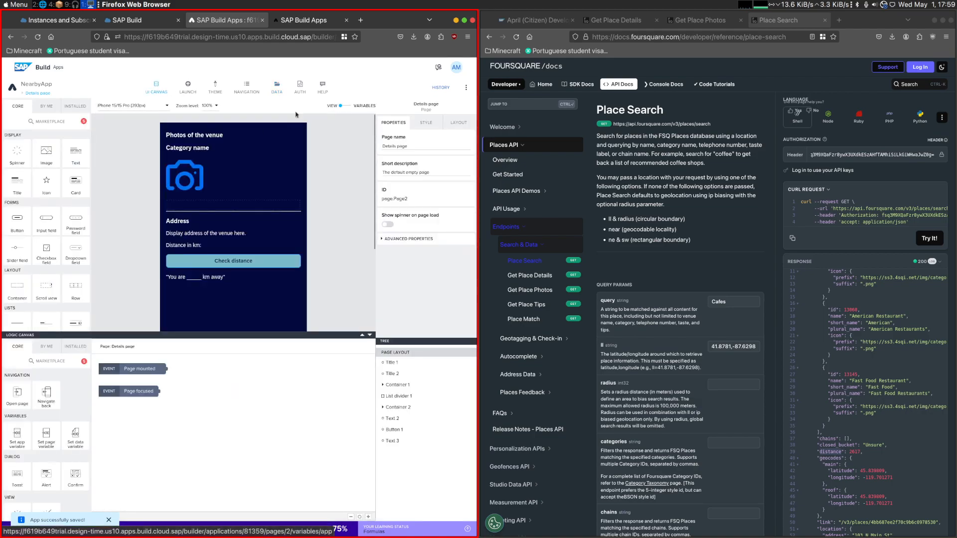
click(41, 93)
click(199, 188)
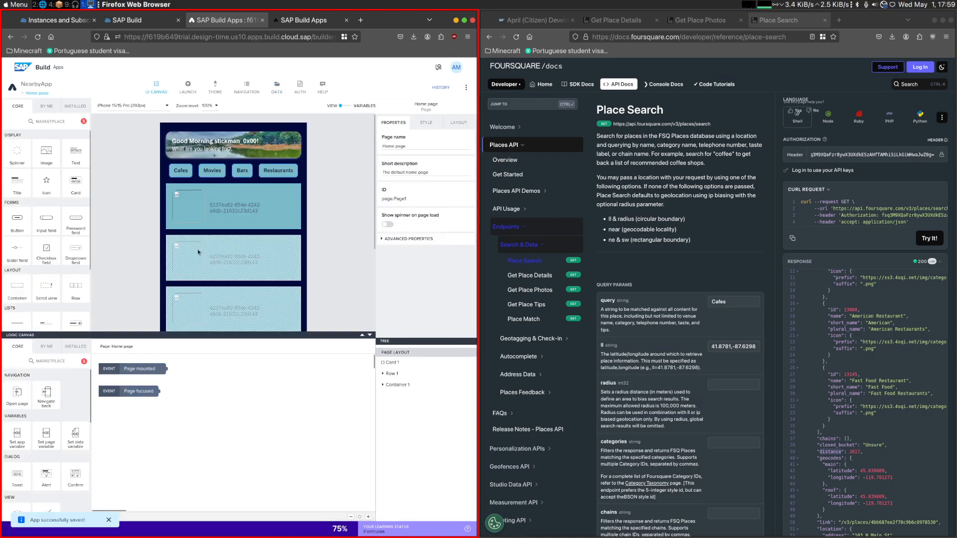
click(196, 198)
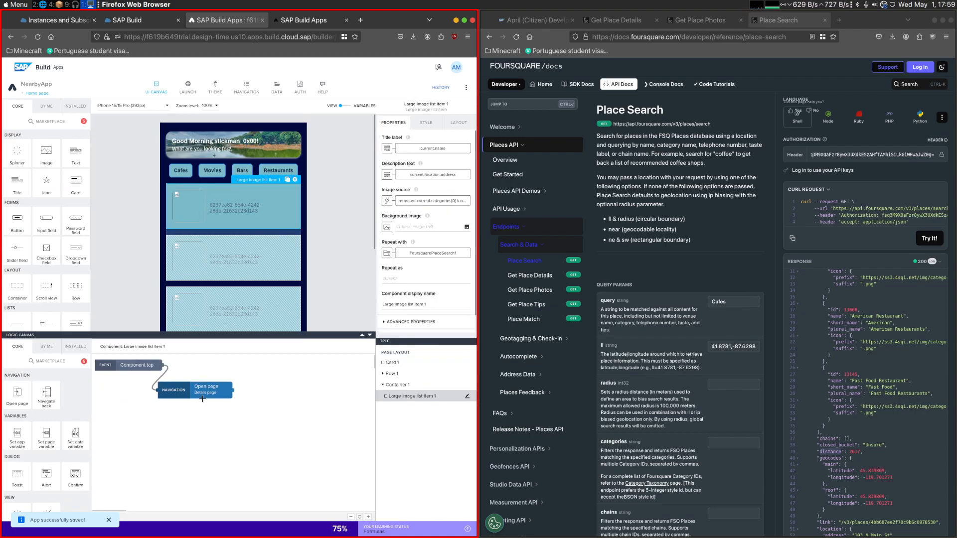
click(206, 390)
click(421, 279)
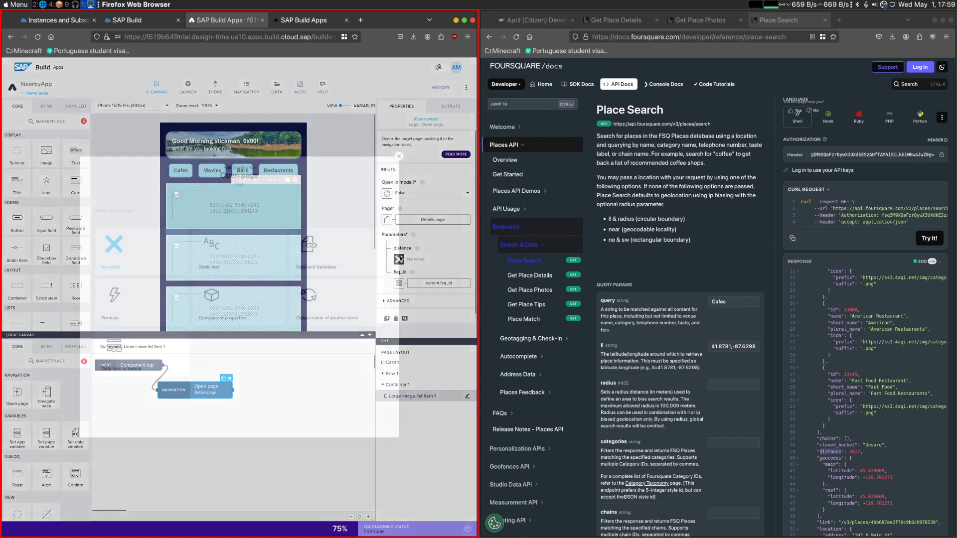
click(134, 351)
click(137, 281)
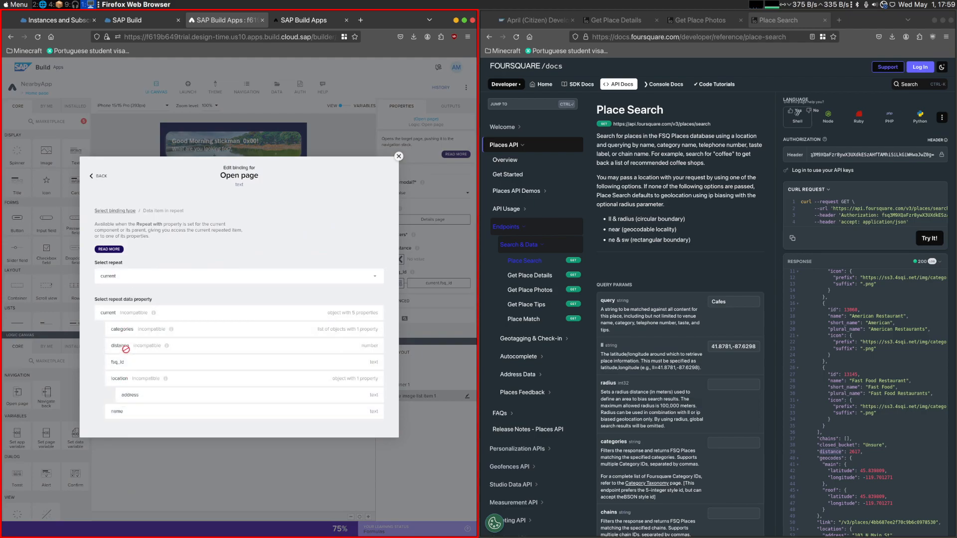
click(399, 156)
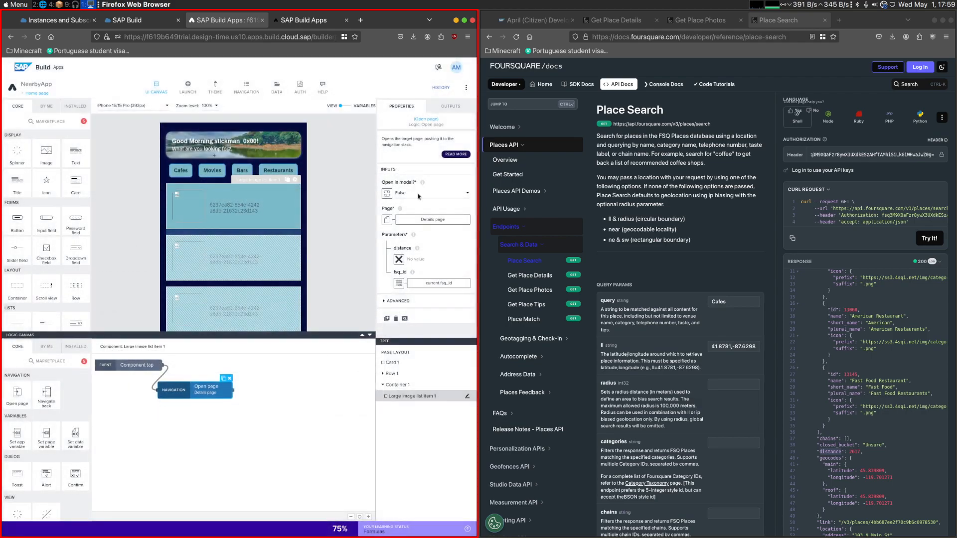
- Bind the Open page node's distance parameter to the formula STRING(repeated.current.distance) and save it
click(398, 259)
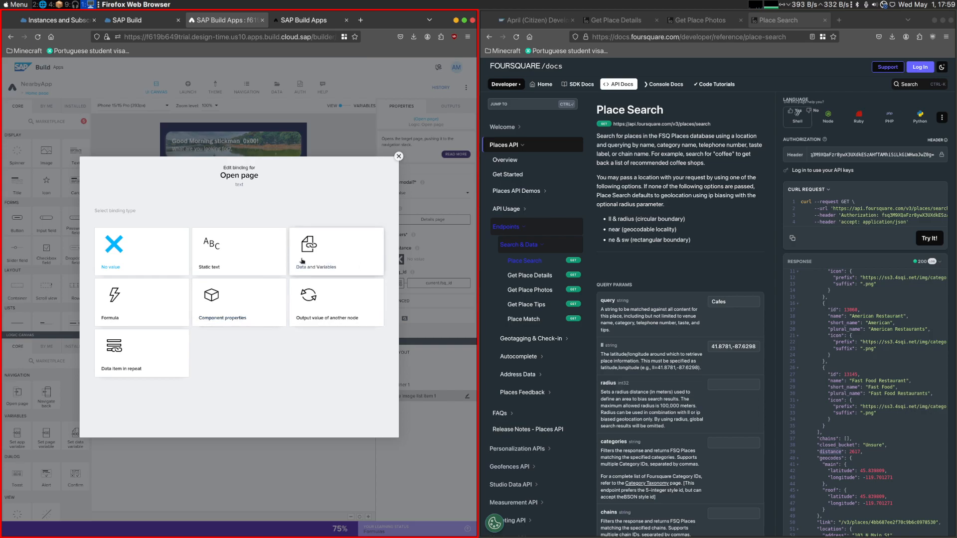
click(139, 321)
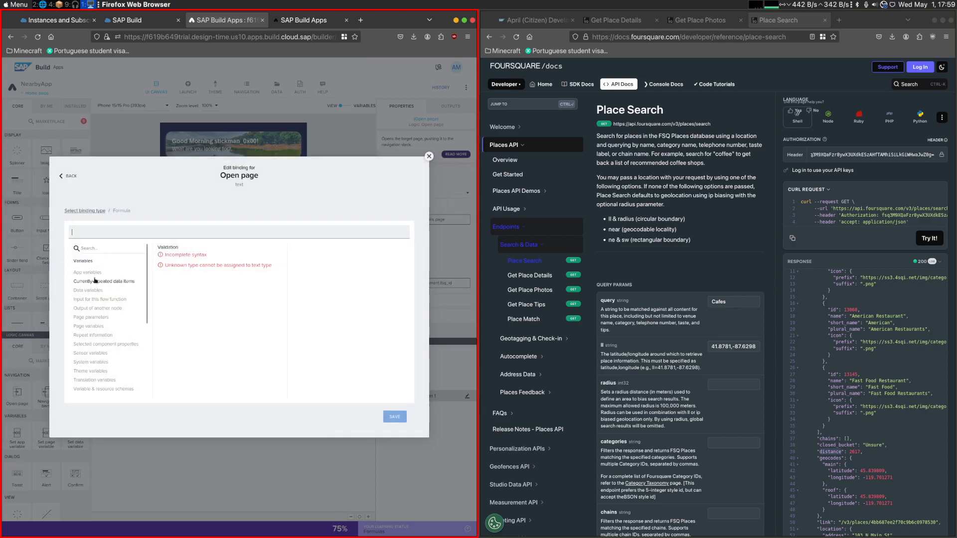
click(103, 281)
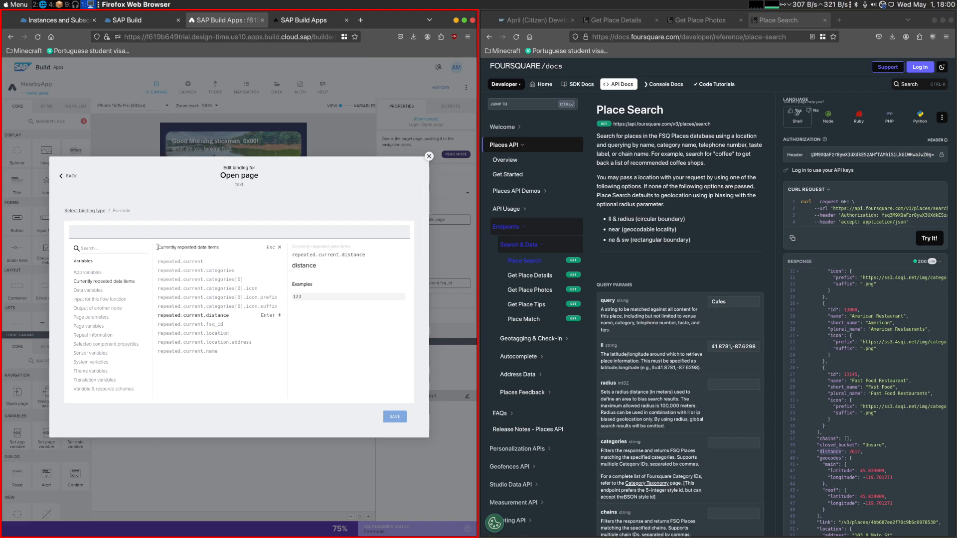
click(212, 316)
text(STRING))
key(BackSpace)
text((repeated.current.distance)
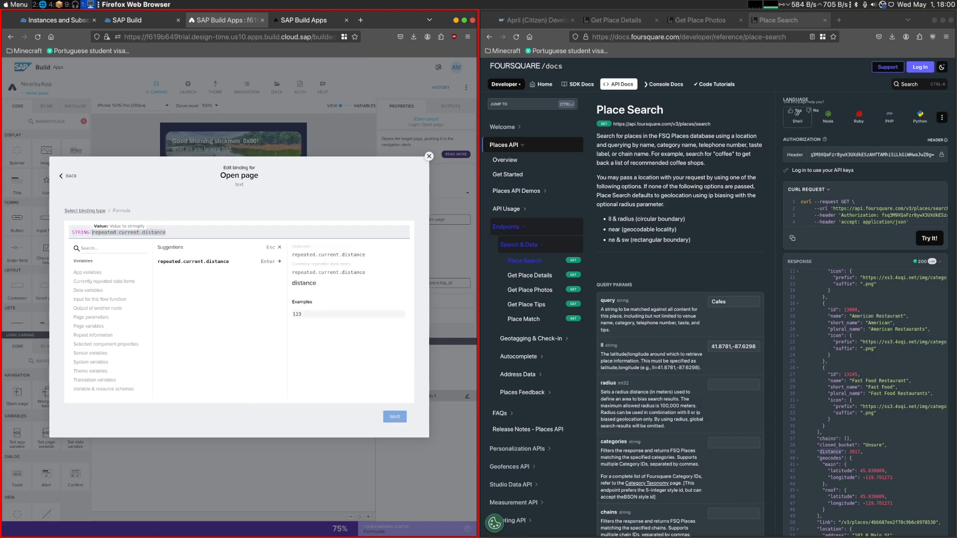
text())
click(395, 417)
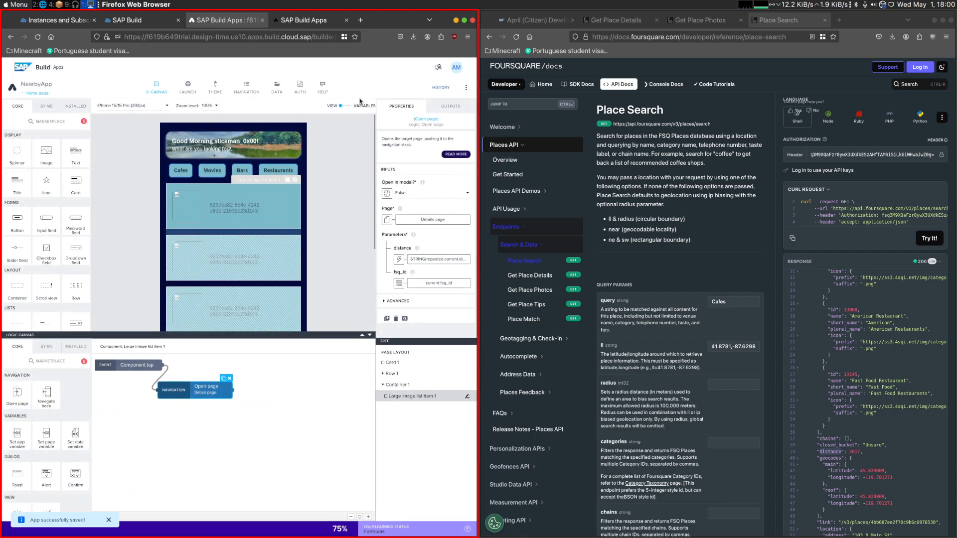
- Check the challenge's third instruction and open the Repeat with binding of the camera image on the Details page
click(538, 20)
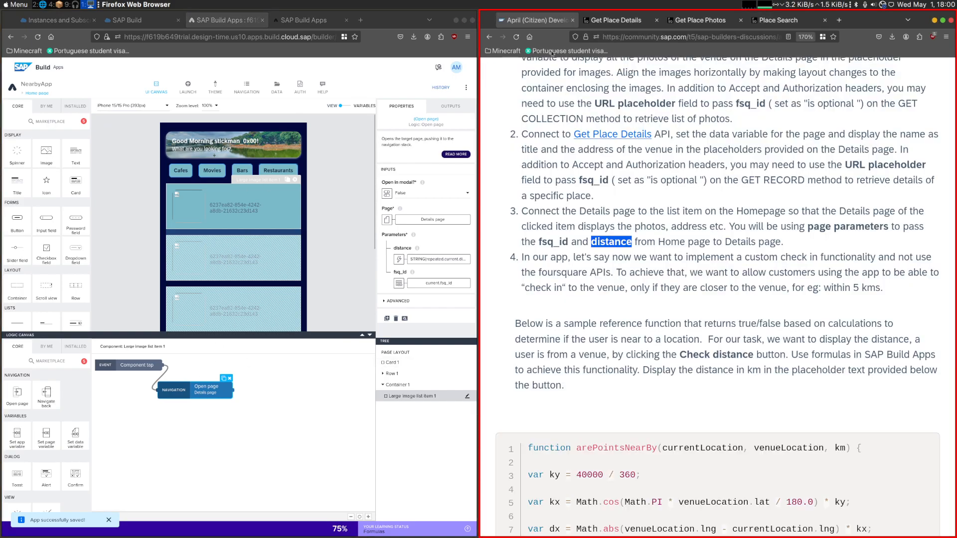
drag(545, 213, 670, 225)
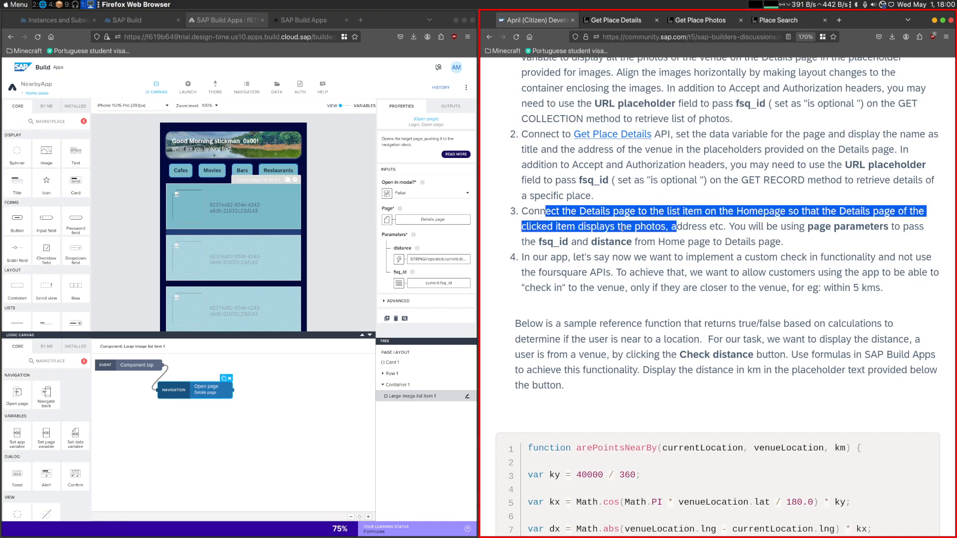
click(37, 94)
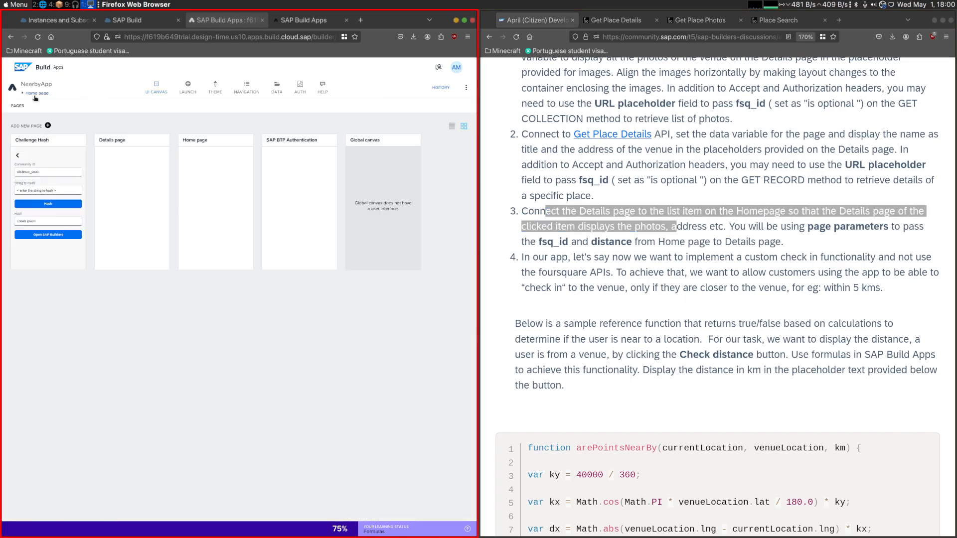
click(123, 189)
click(184, 177)
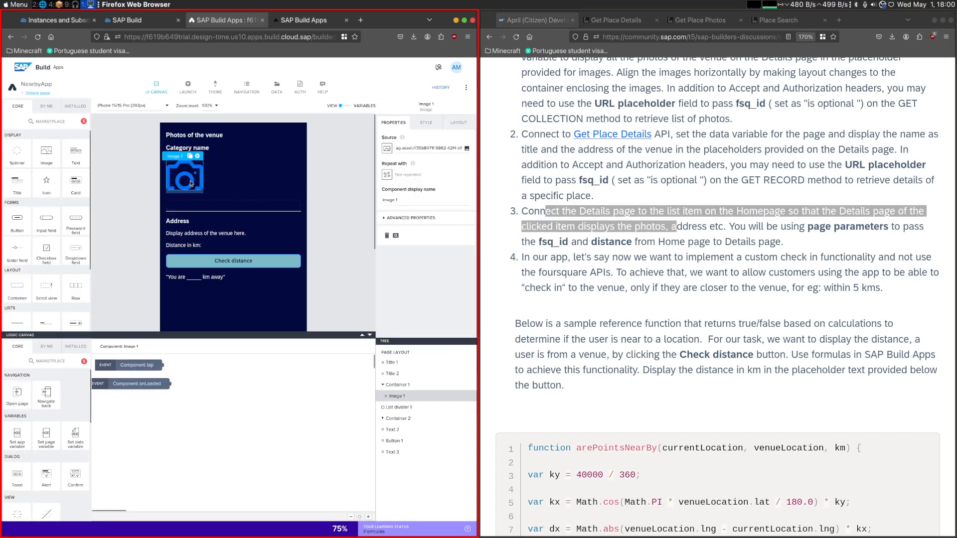
click(386, 174)
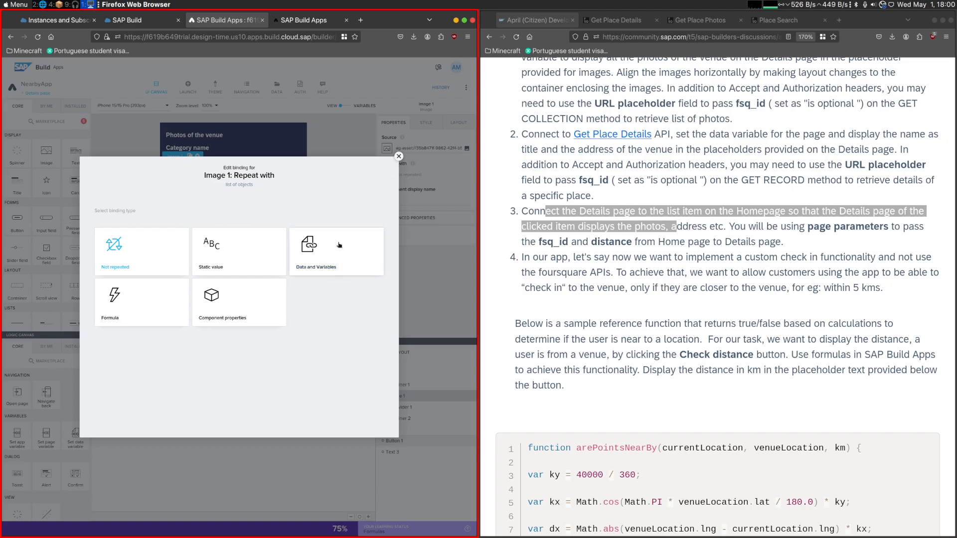
click(399, 156)
scroll(64, 439, down, 3)
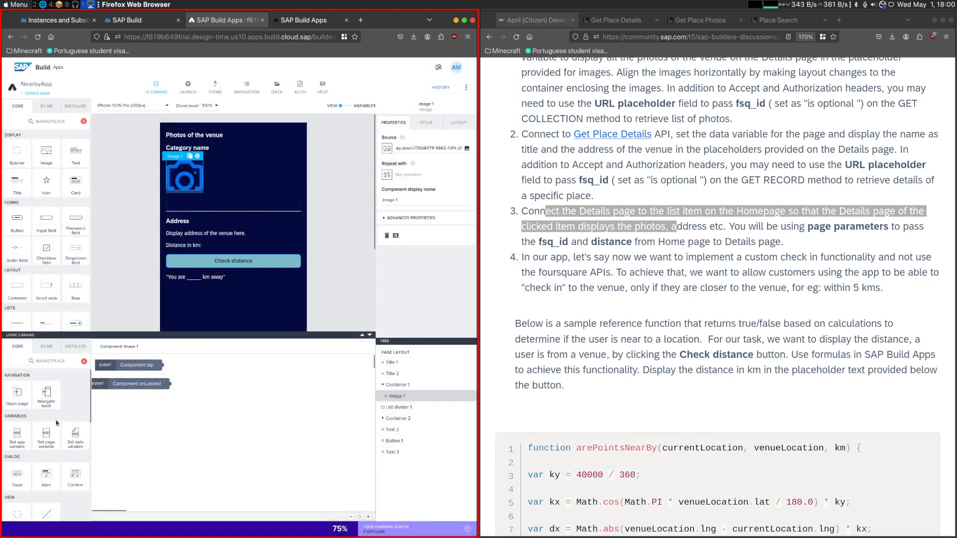
scroll(67, 438, down, 2)
drag(23, 426, 209, 404)
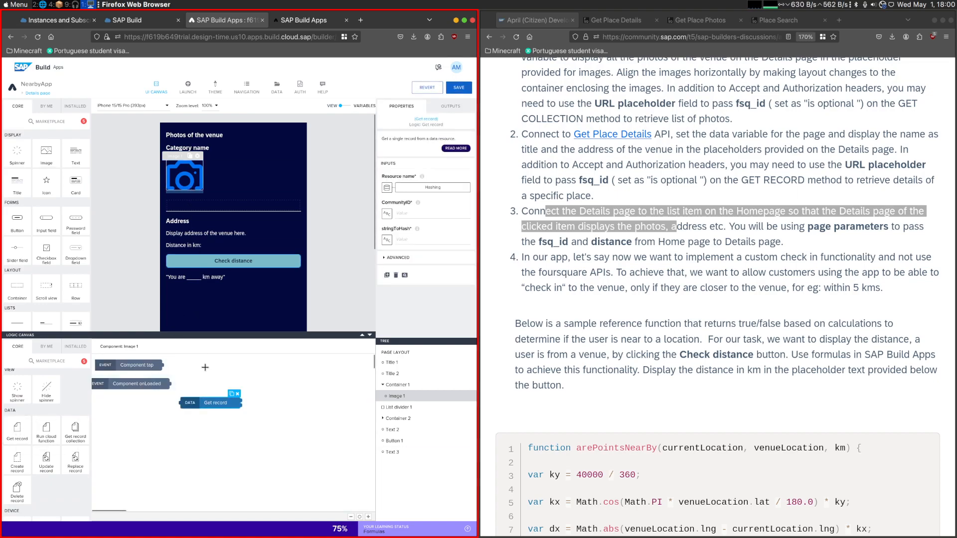
key(Delete)
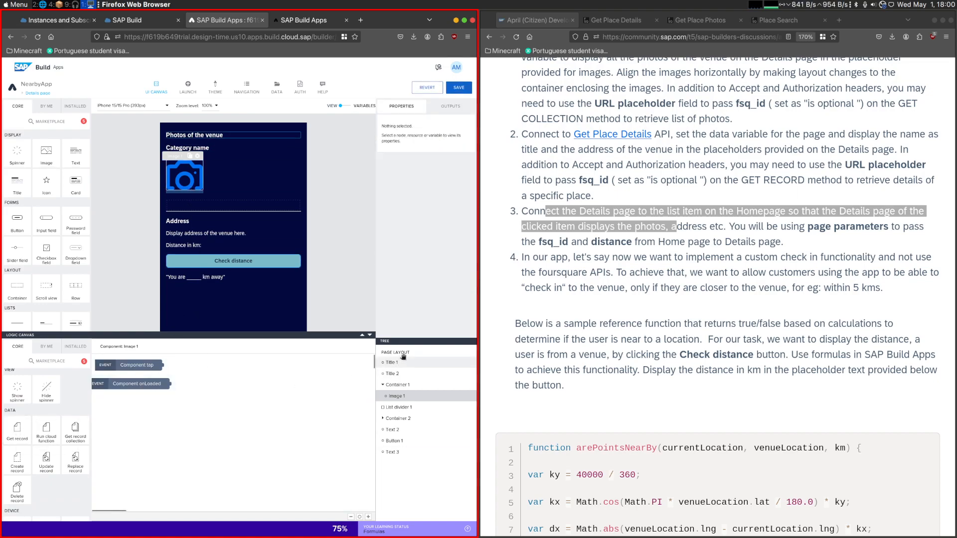
click(401, 354)
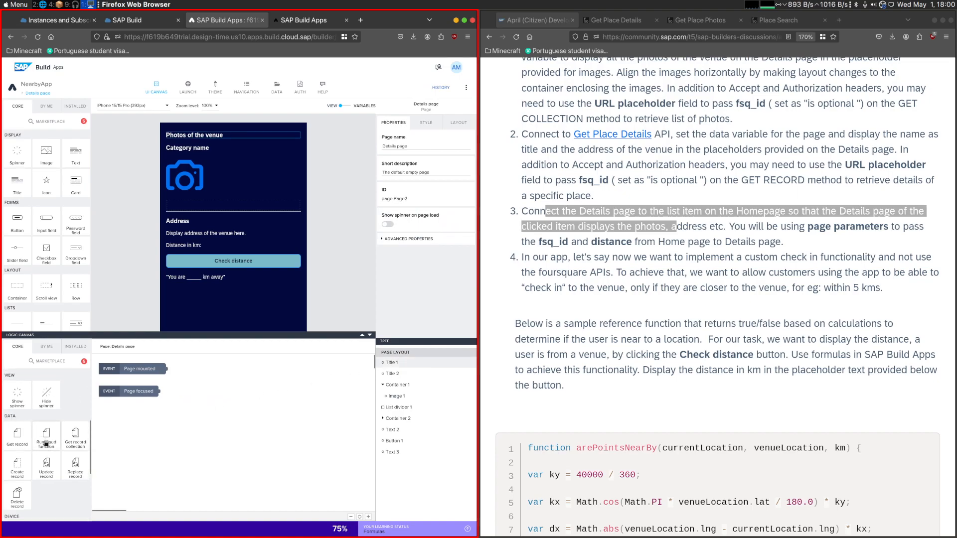
scroll(46, 449, up, 3)
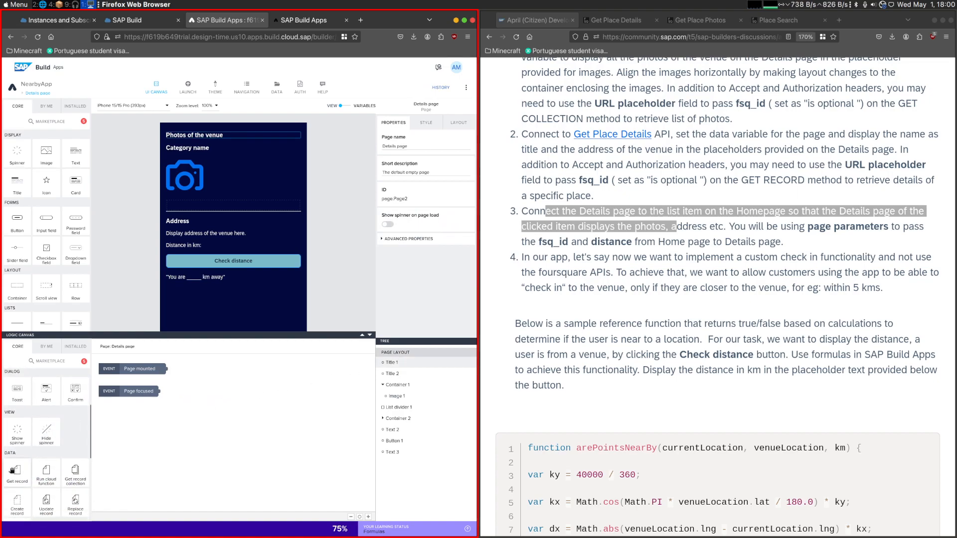
- Add a FourSquarePlacePhotos data variable to the Details page
click(363, 106)
click(43, 168)
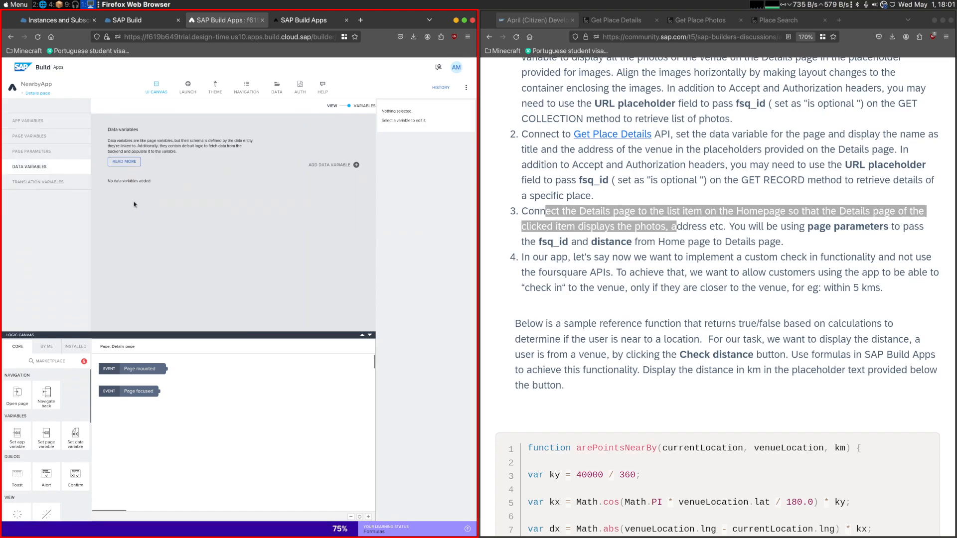
click(355, 165)
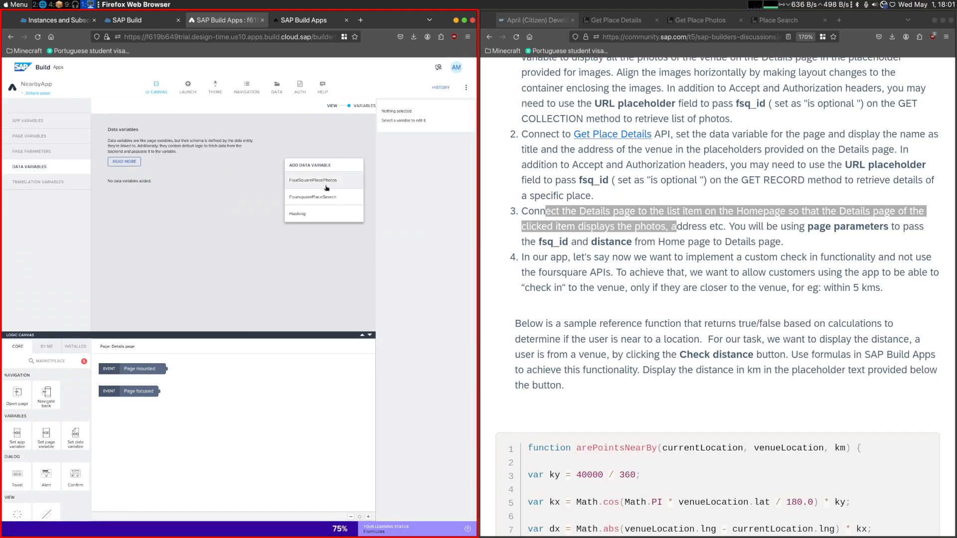
click(351, 184)
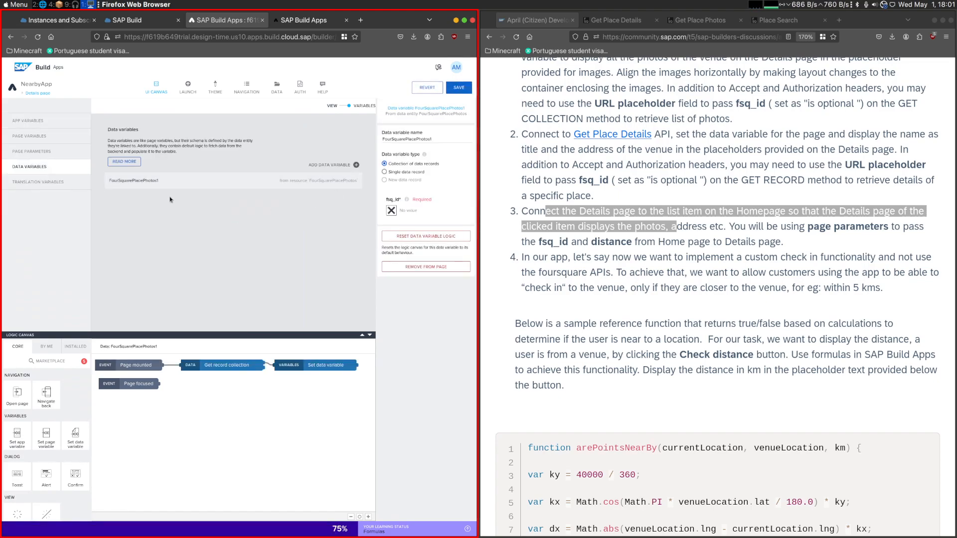
- Bind the photos data variable's fsq_id to the fsq_id page parameter and save the app
click(392, 210)
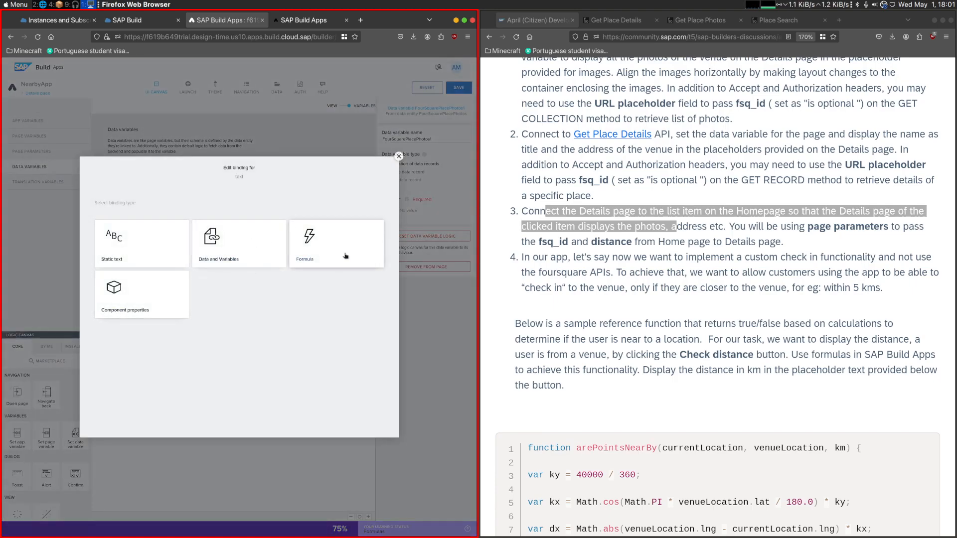
click(227, 245)
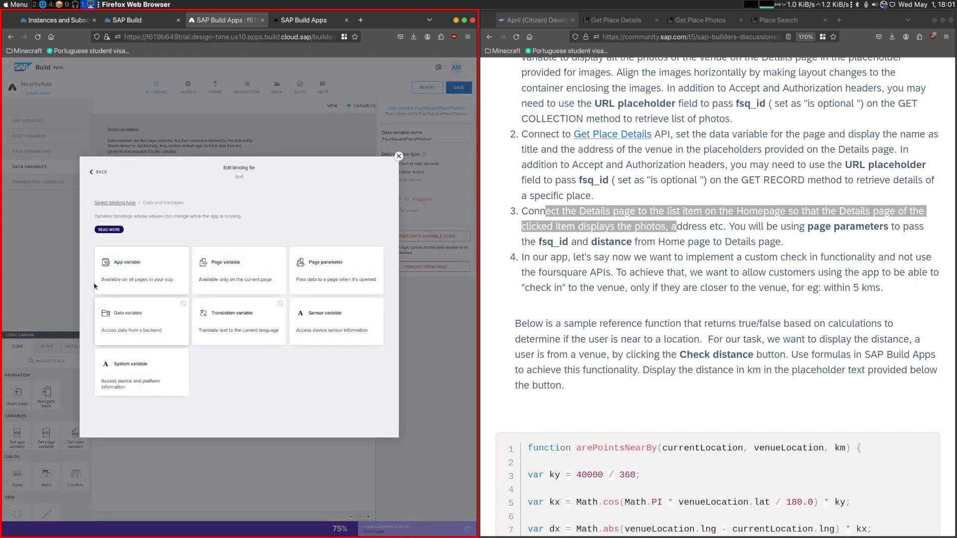
click(333, 277)
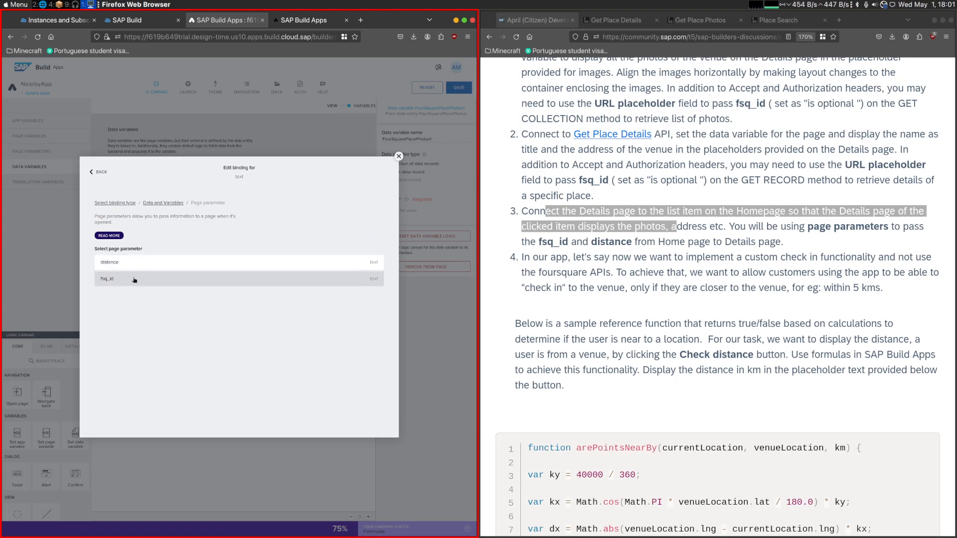
click(133, 279)
click(373, 289)
click(459, 87)
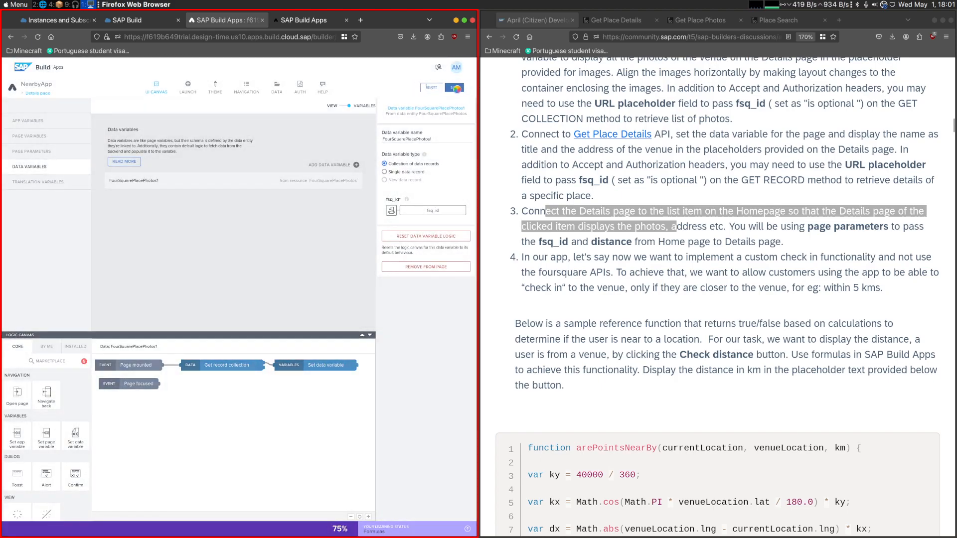
- Repeat the camera image on the Details page with the FourSquarePlacePhotos1 data variable and save the app
click(342, 106)
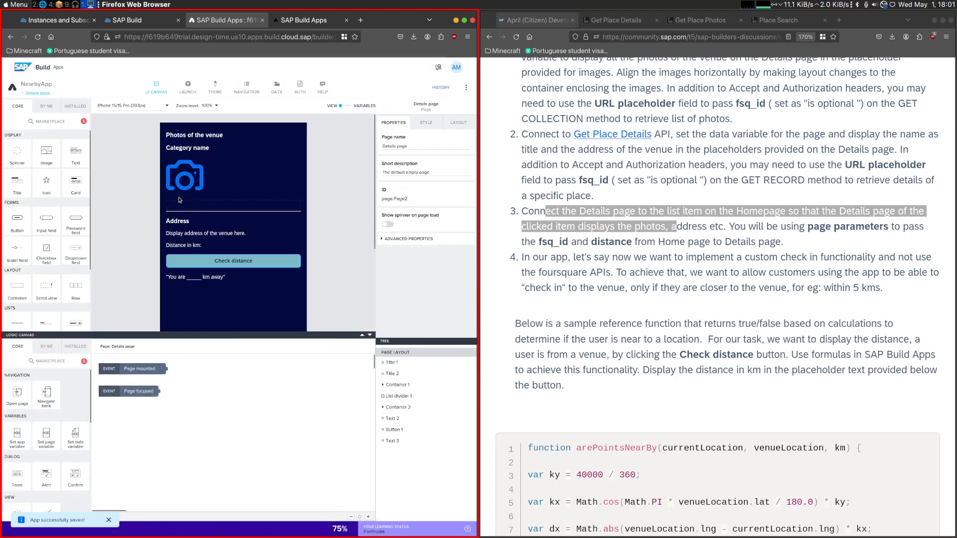
click(387, 175)
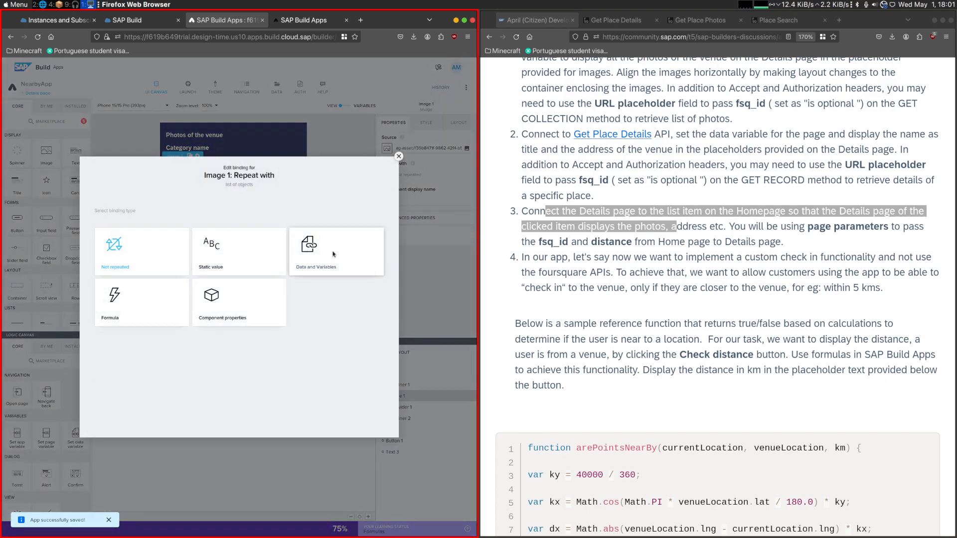
click(331, 254)
click(139, 327)
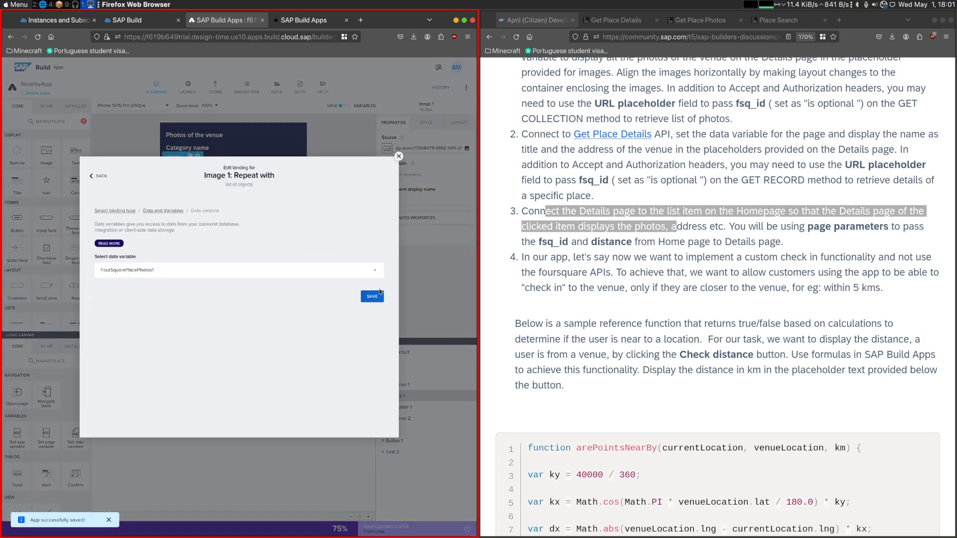
click(372, 296)
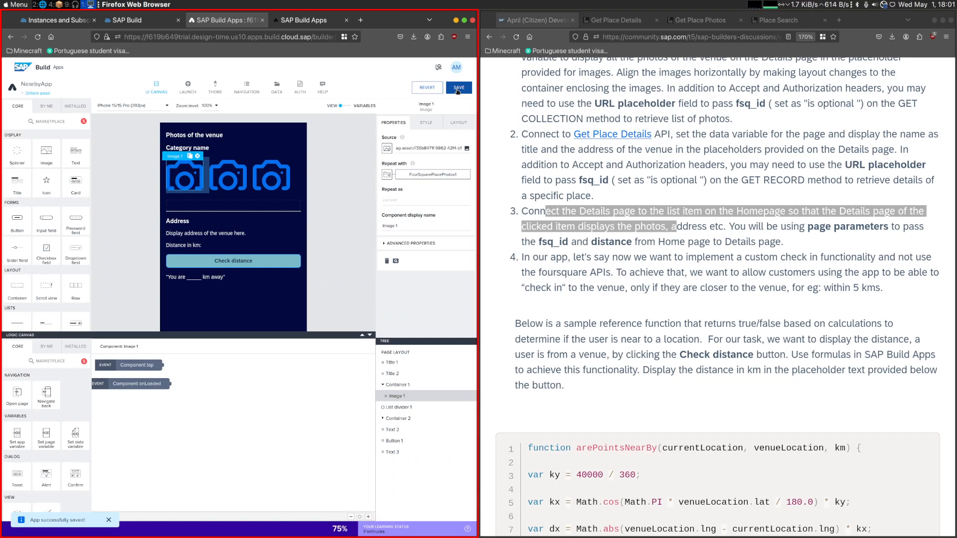
- Preview the app with network monitoring on, open the Quimera Brewpub venue and examine its repeated images on the Details page
click(299, 19)
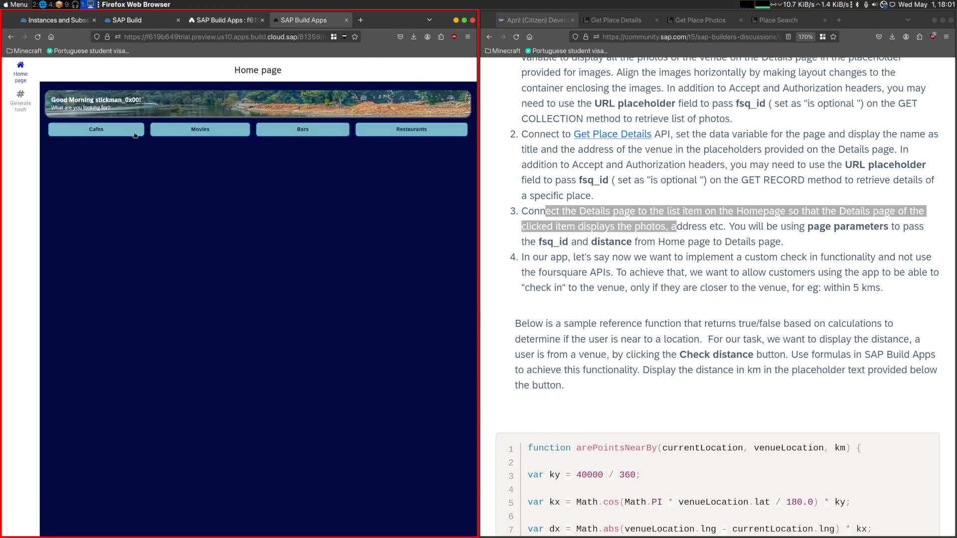
key(ctrl+shift+e)
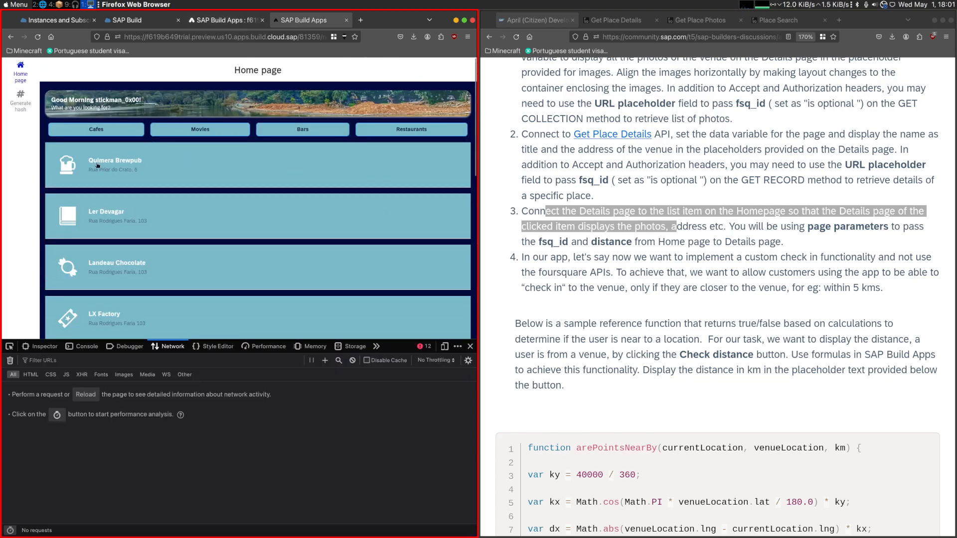
click(72, 170)
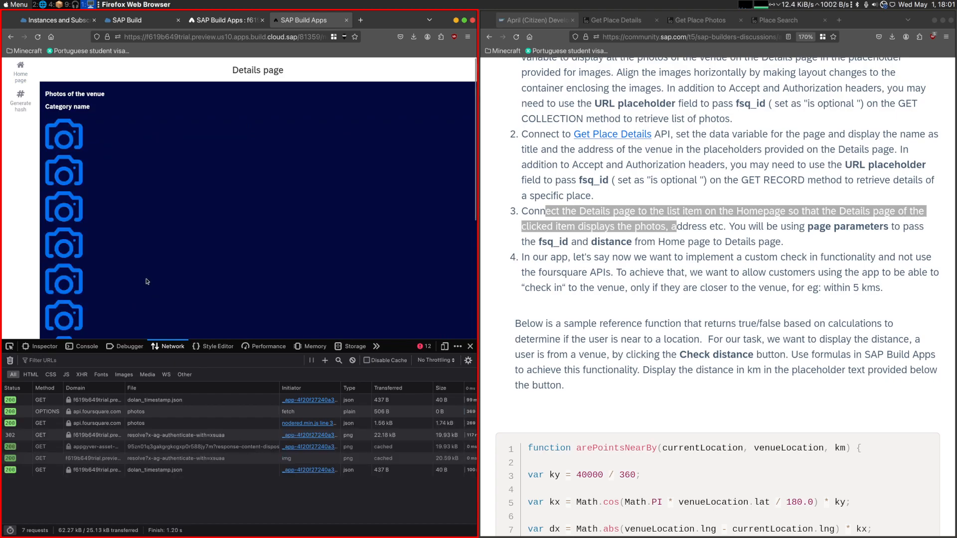
scroll(98, 233, down, 5)
scroll(102, 289, up, 4)
scroll(101, 289, up, 1)
scroll(108, 257, down, 3)
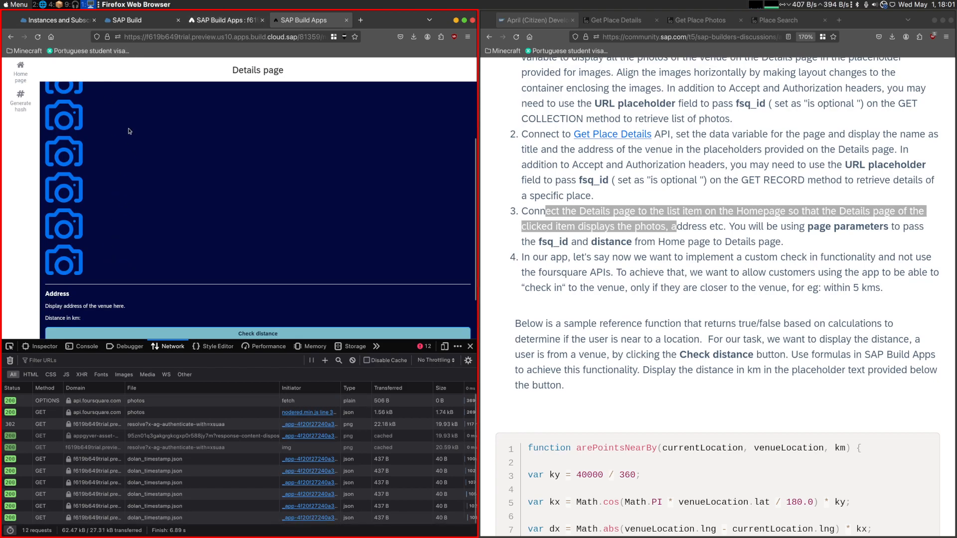
scroll(143, 254, up, 3)
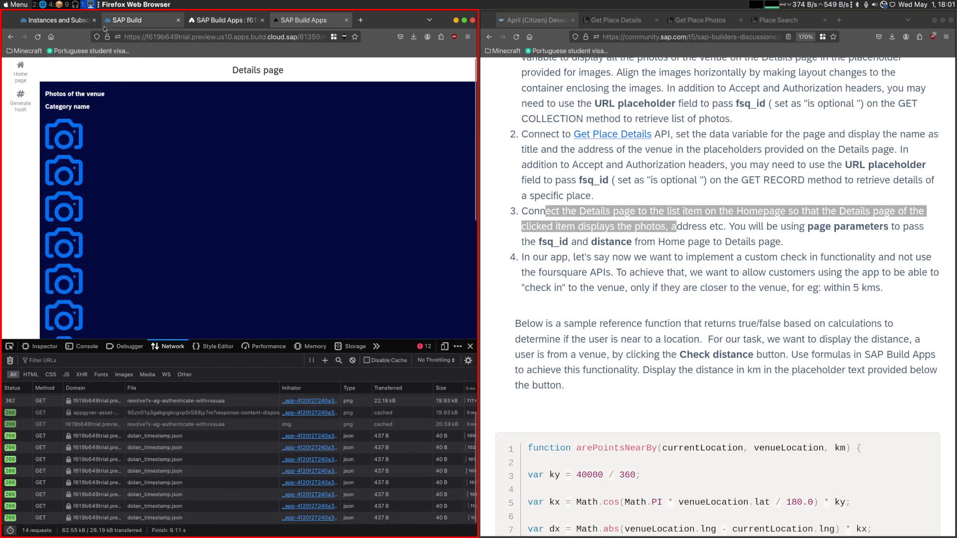
- Open the app's data entities, then run the Foursquare Get Place Photos request with the fsq_id used in Get Place Details
click(225, 21)
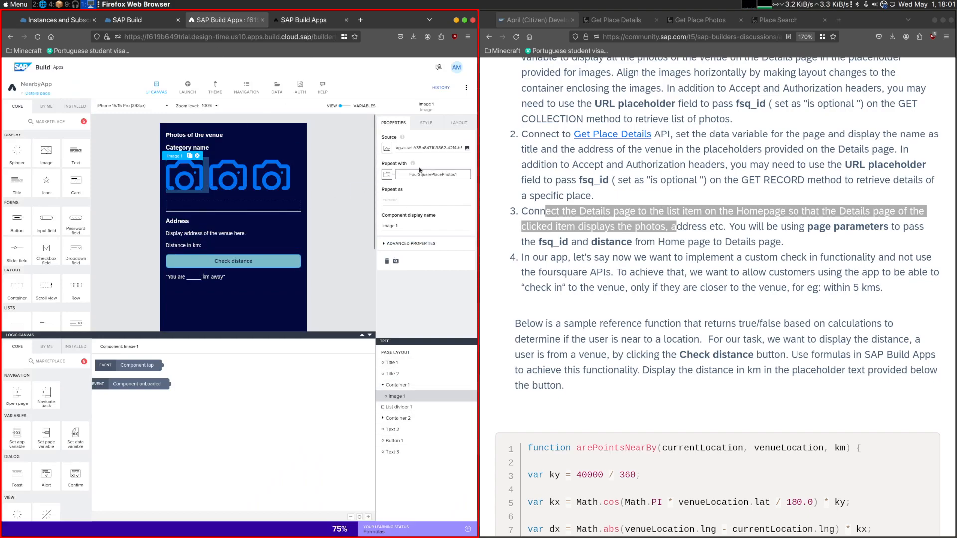
click(277, 87)
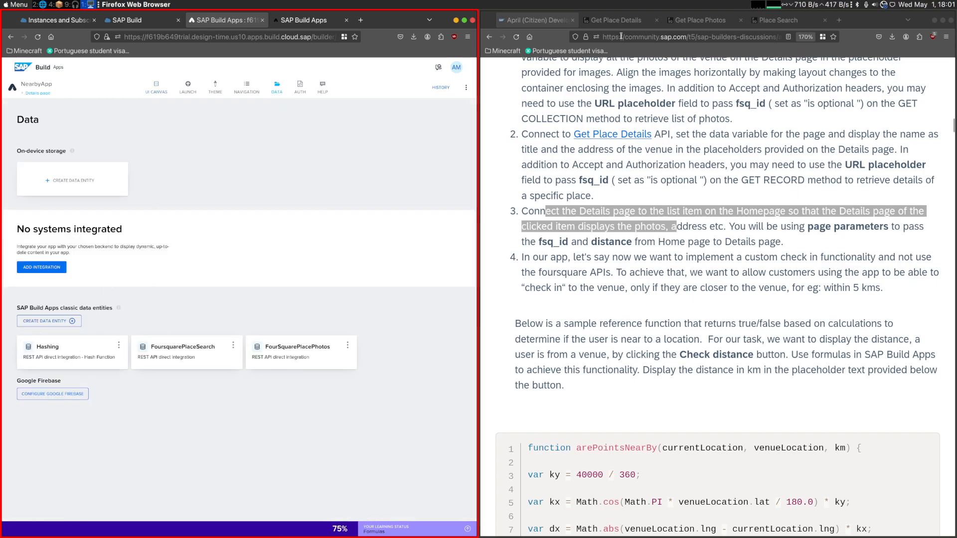
click(616, 20)
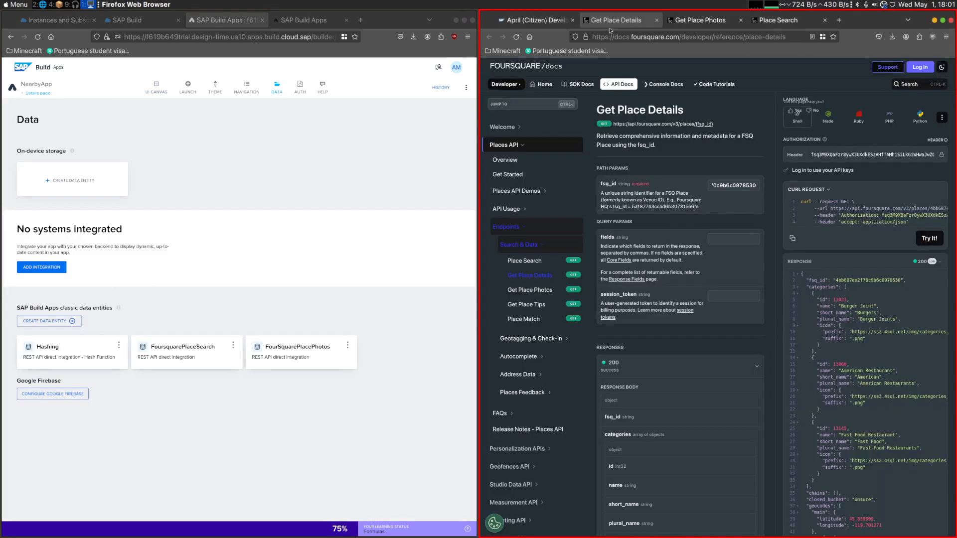
click(687, 25)
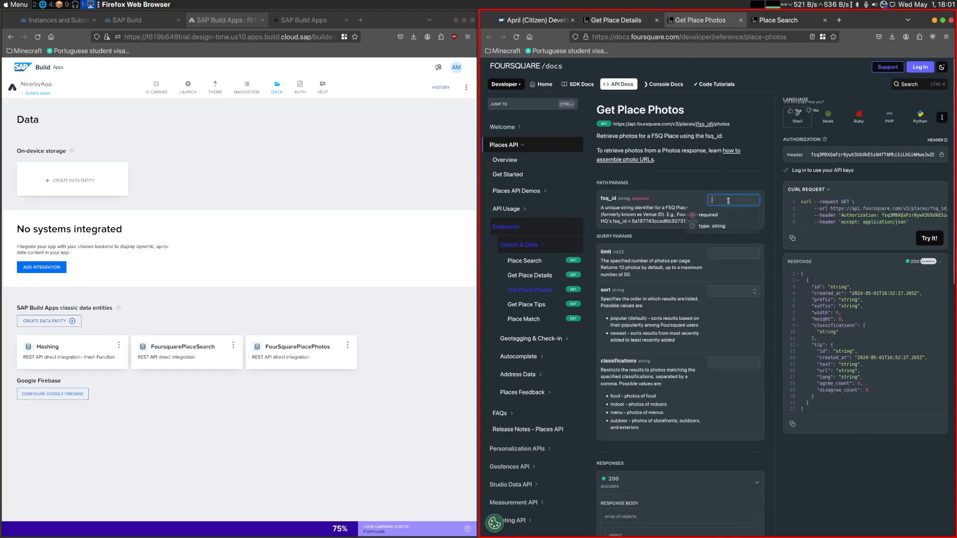
key(ctrl+shift+Tab)
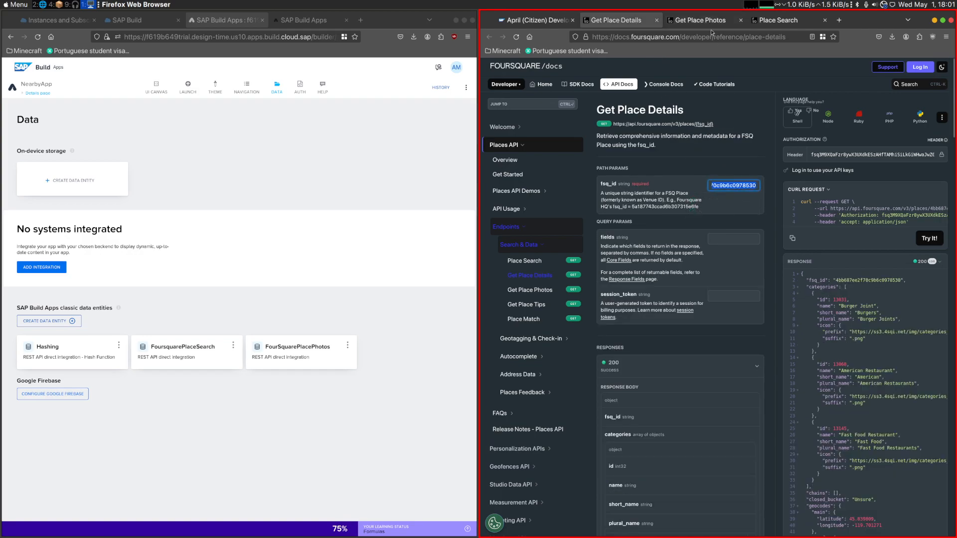
key(ctrl+Tab)
key(ctrl+v)
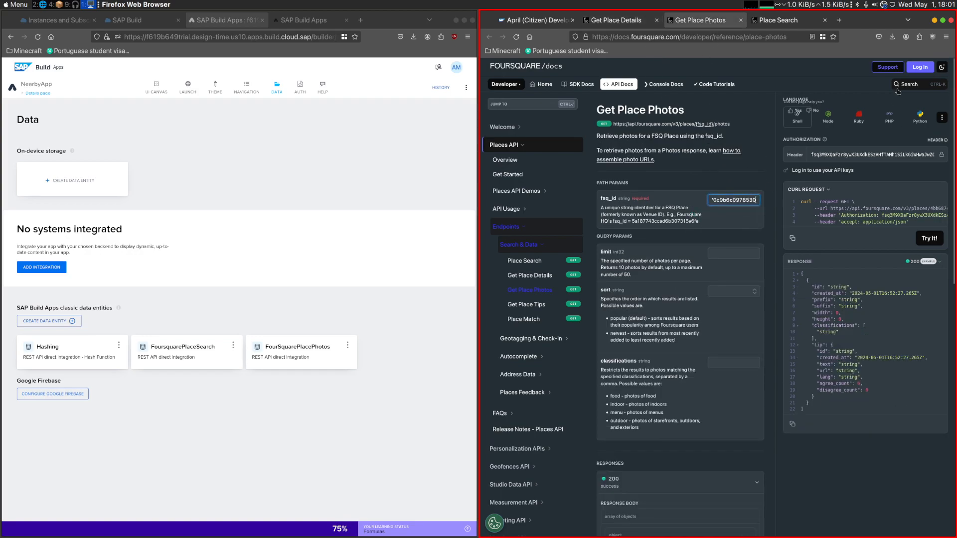
click(920, 242)
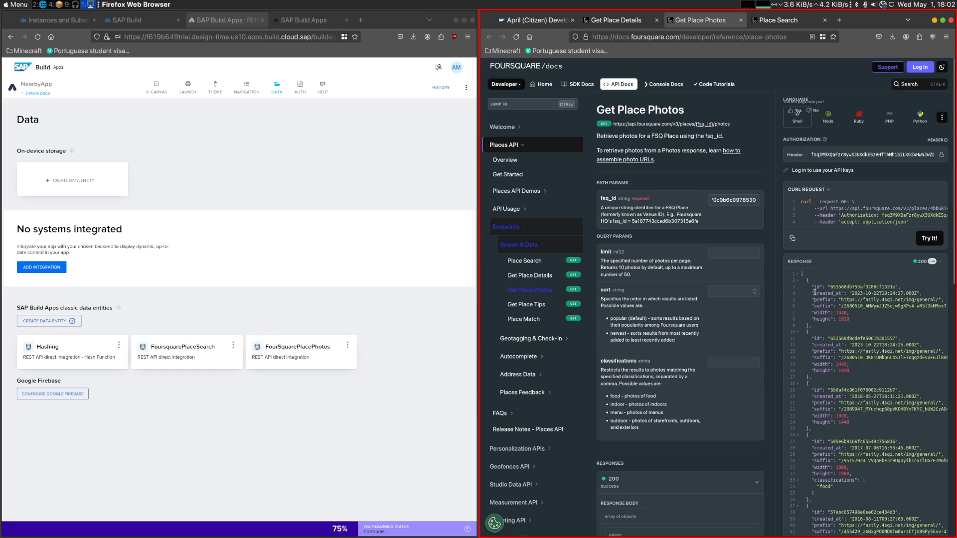
- Change the id property's key to prefix in the GET collection schema of the FourSquarePlacePhotos data entity
click(161, 365)
click(441, 158)
click(266, 359)
click(80, 220)
click(259, 219)
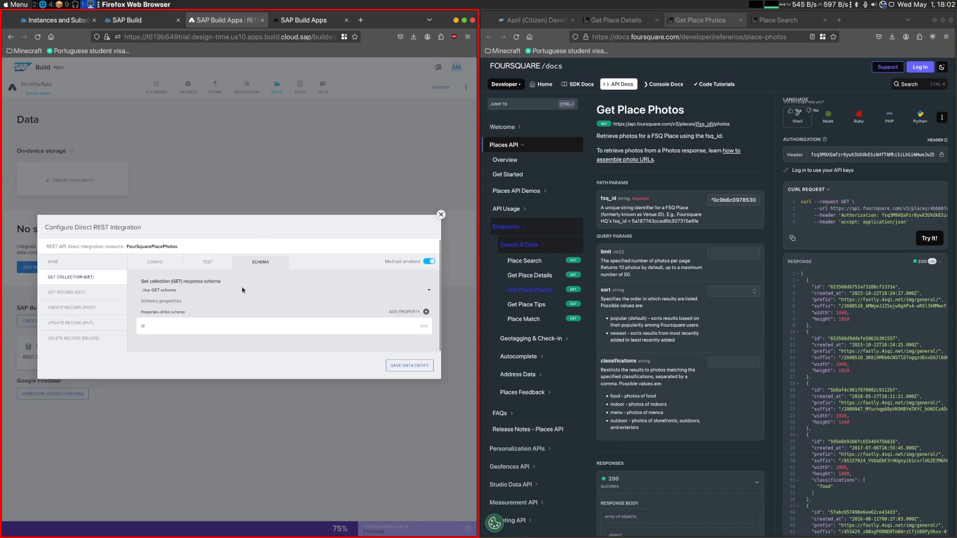
click(419, 327)
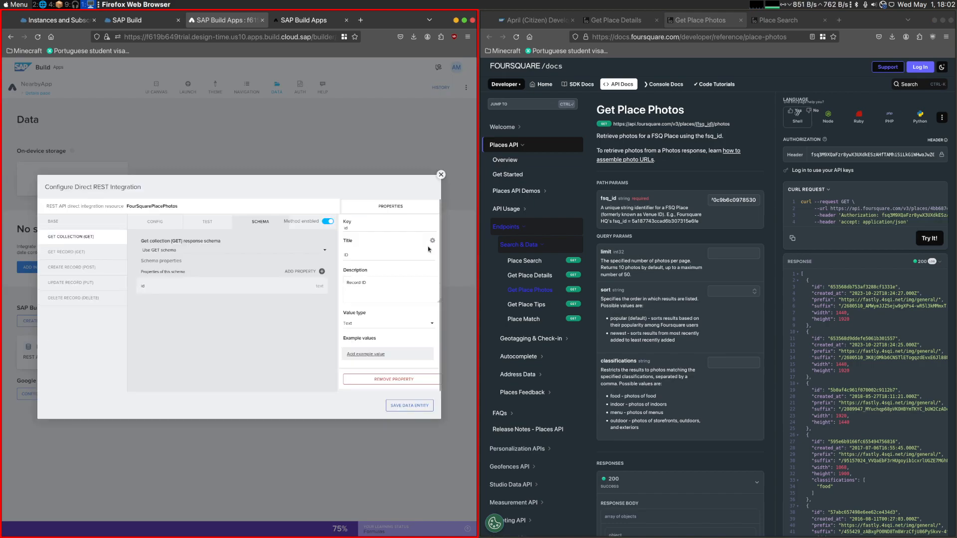
double_click(823, 300)
key(ctrl+c)
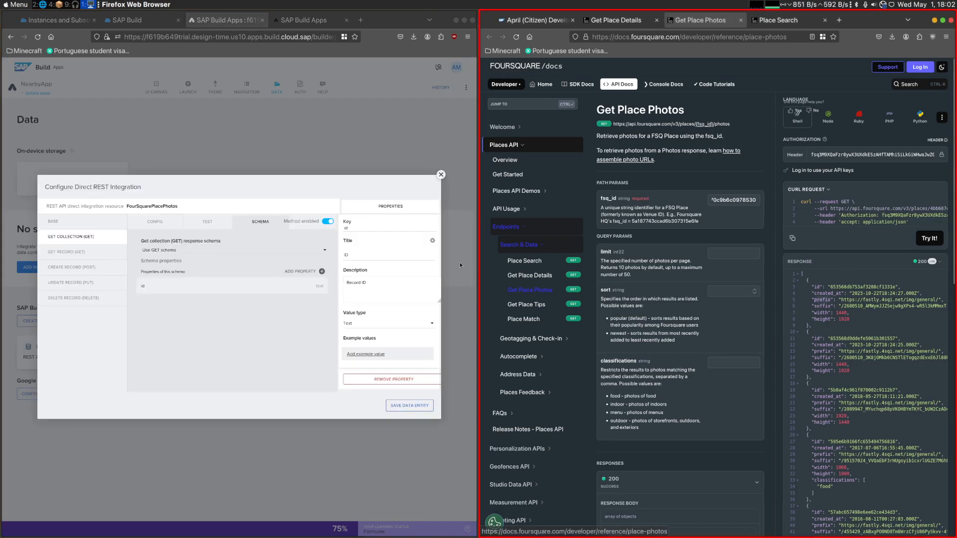
double_click(387, 228)
key(ctrl+v)
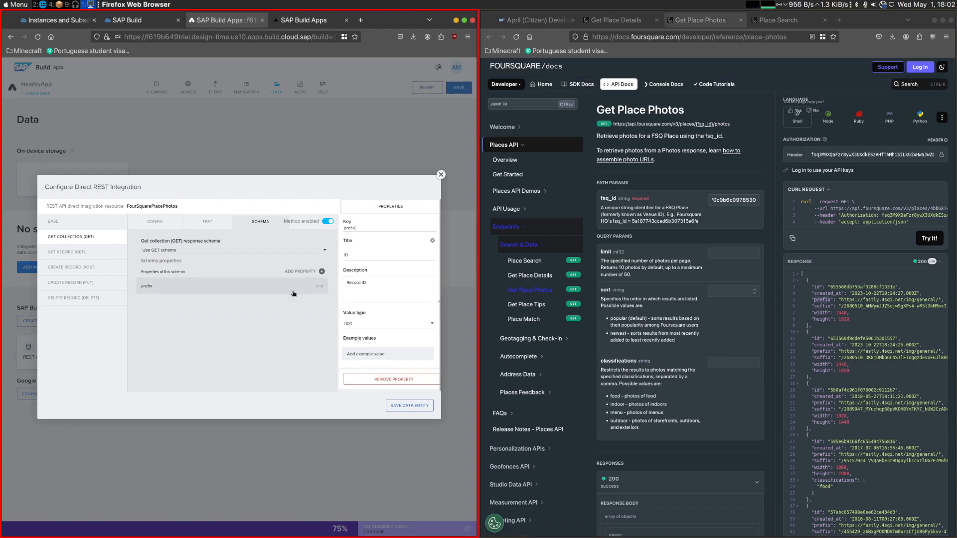
- Add a text property with the key suffix to the same schema and save the data entity
click(321, 271)
double_click(820, 305)
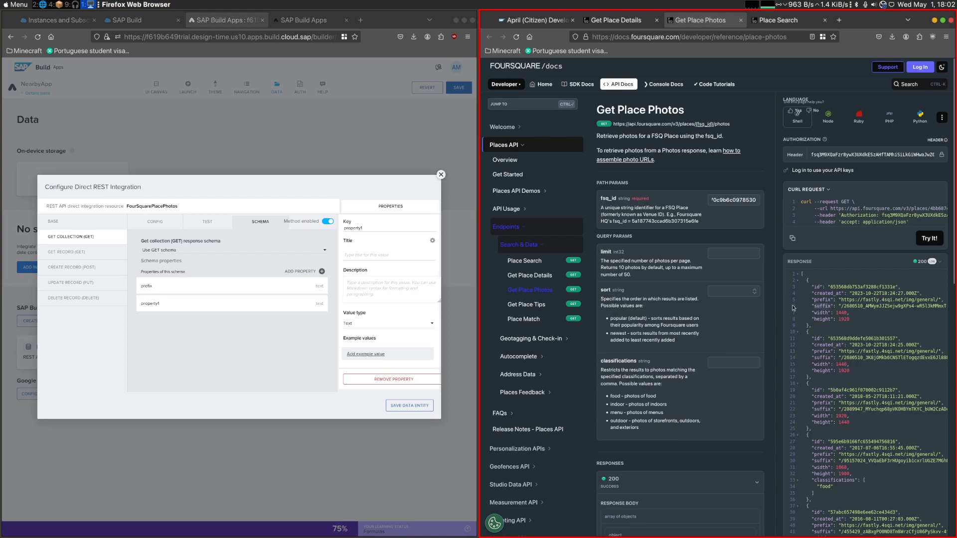
double_click(376, 227)
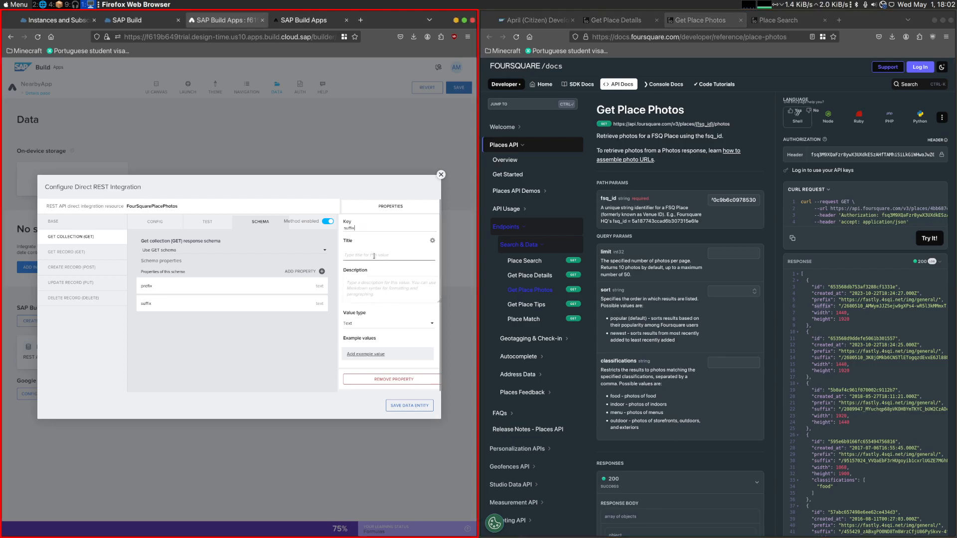
click(401, 406)
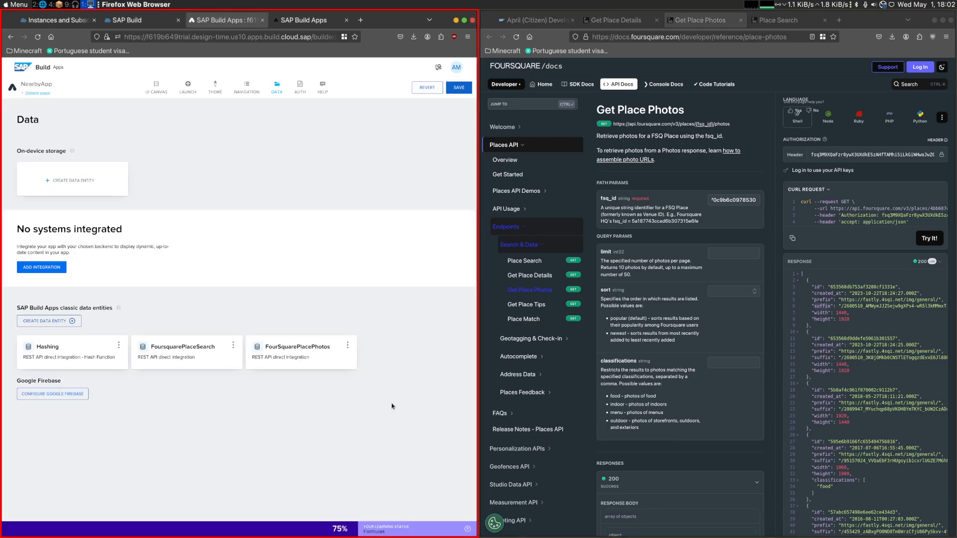
- Switch the source binding of Image 1 on the Details page to a formula and clear the existing formula text
click(155, 88)
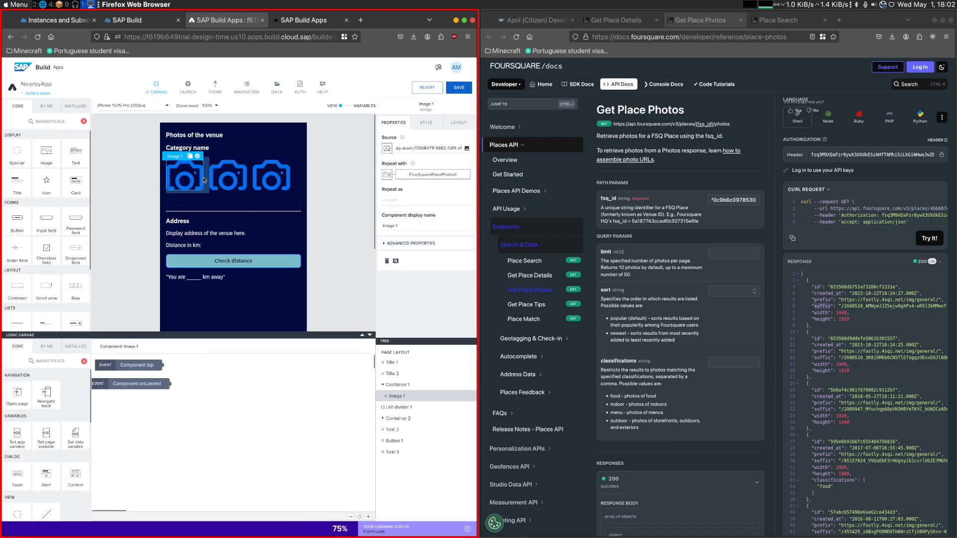
click(388, 149)
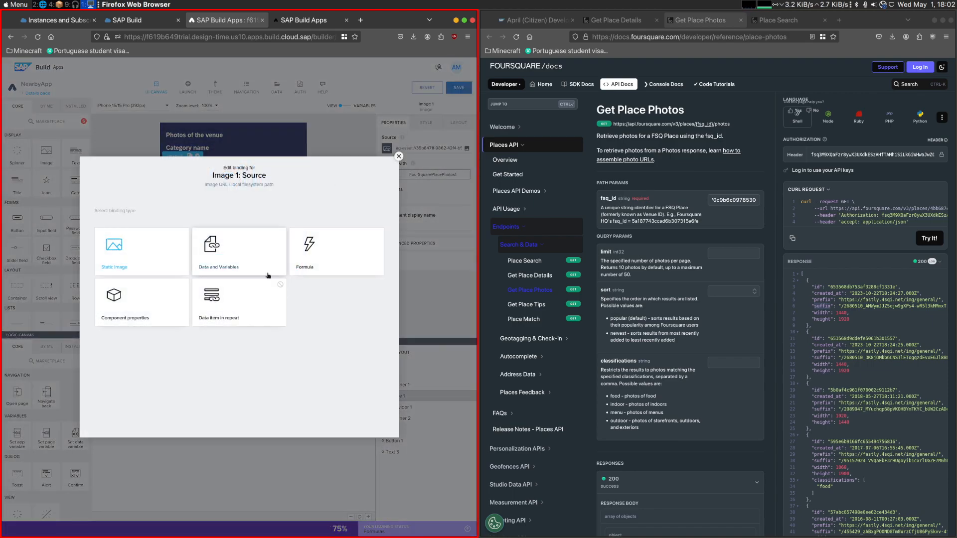
click(321, 264)
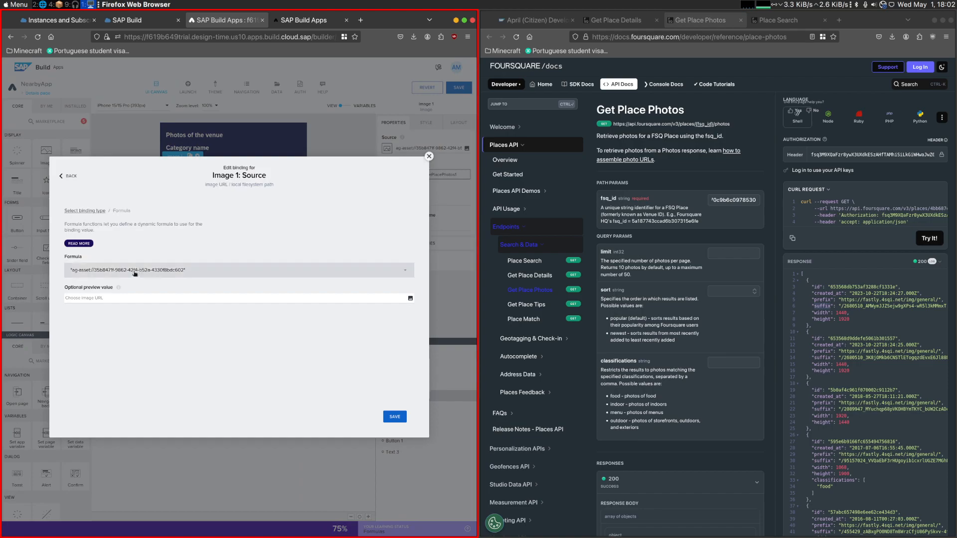
click(120, 281)
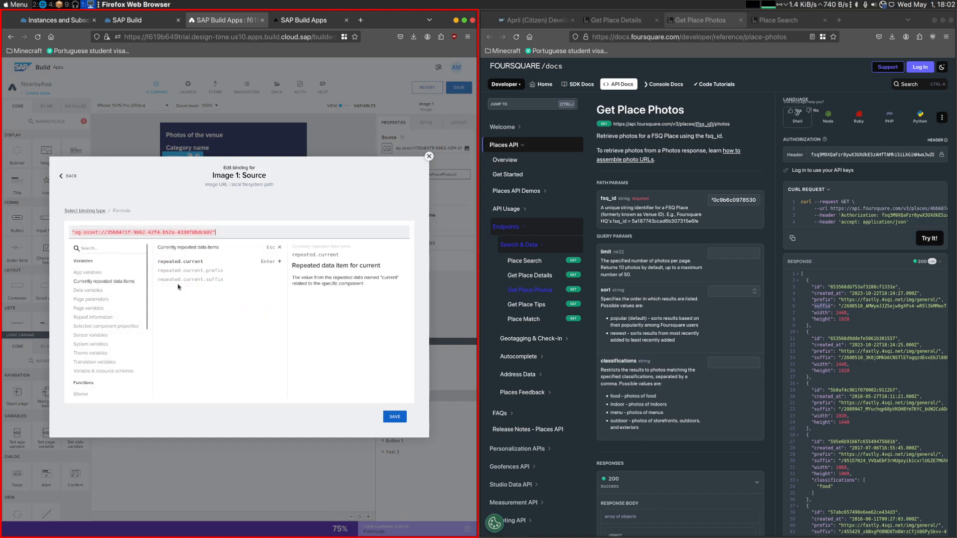
click(201, 271)
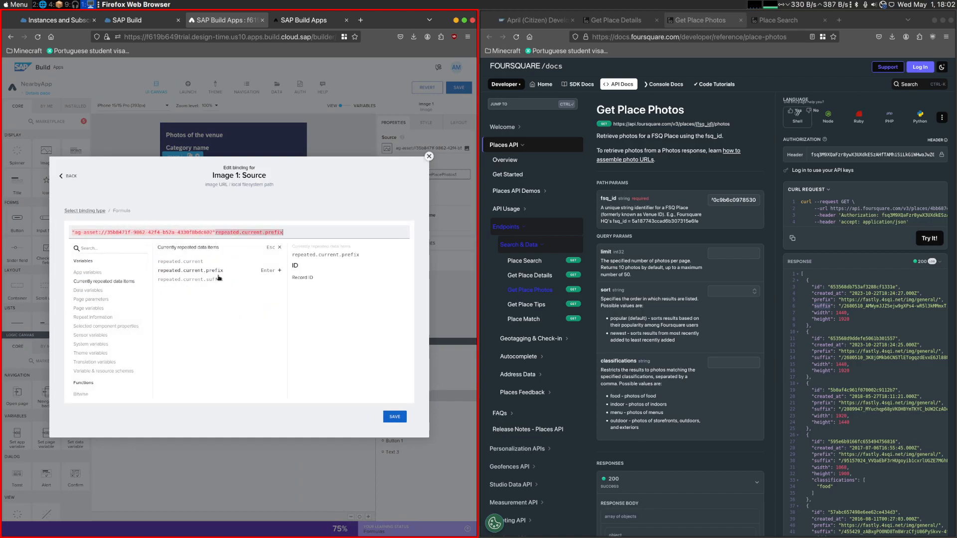
drag(273, 234, 27, 237)
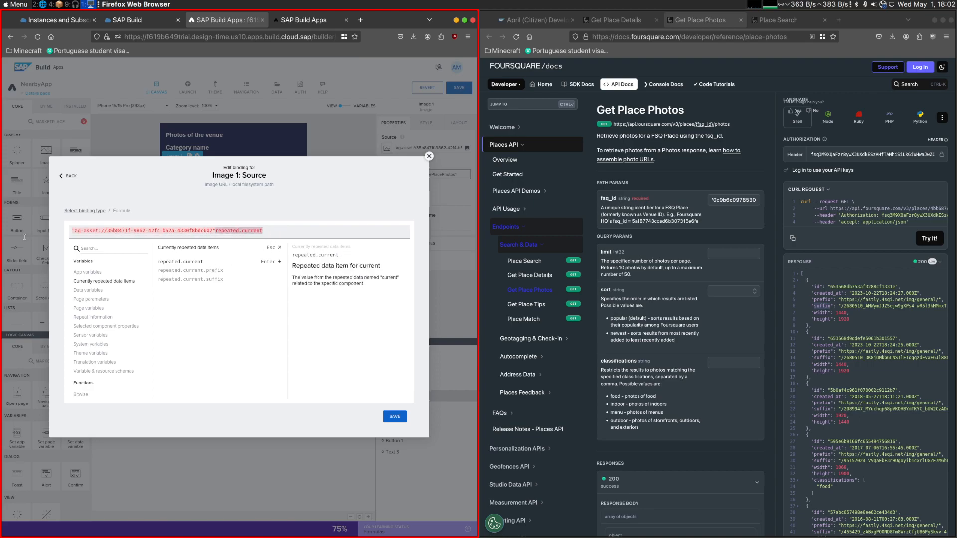
key(BackSpace)
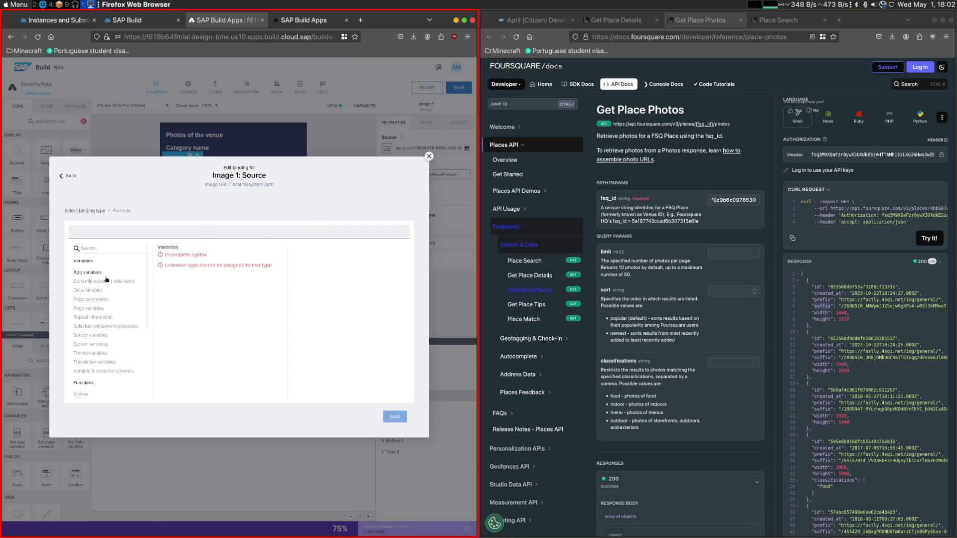
- Set Image 1's source formula to repeated.current.prefix + repeated.current.suffix, then save the binding and the app
click(108, 282)
click(204, 270)
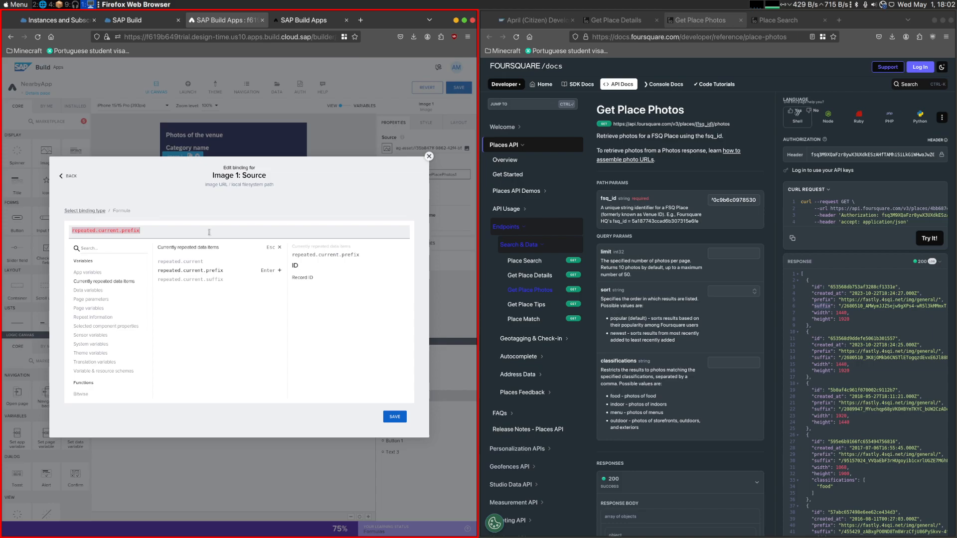
text(+)
click(104, 281)
click(219, 280)
click(394, 417)
click(395, 416)
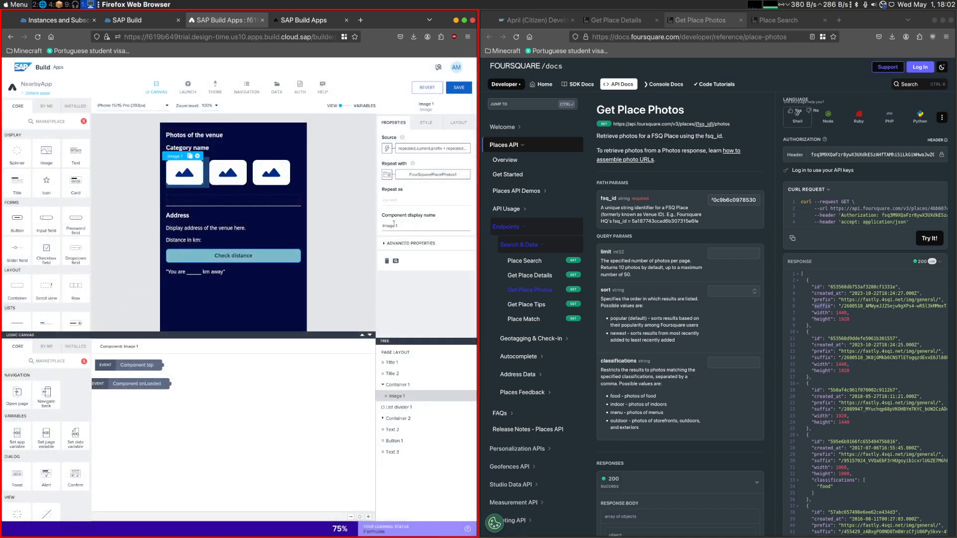
key(ctrl+s)
- Open the Quimera Brewpub venue in the app preview and check whether its photos load on the Details page
click(319, 24)
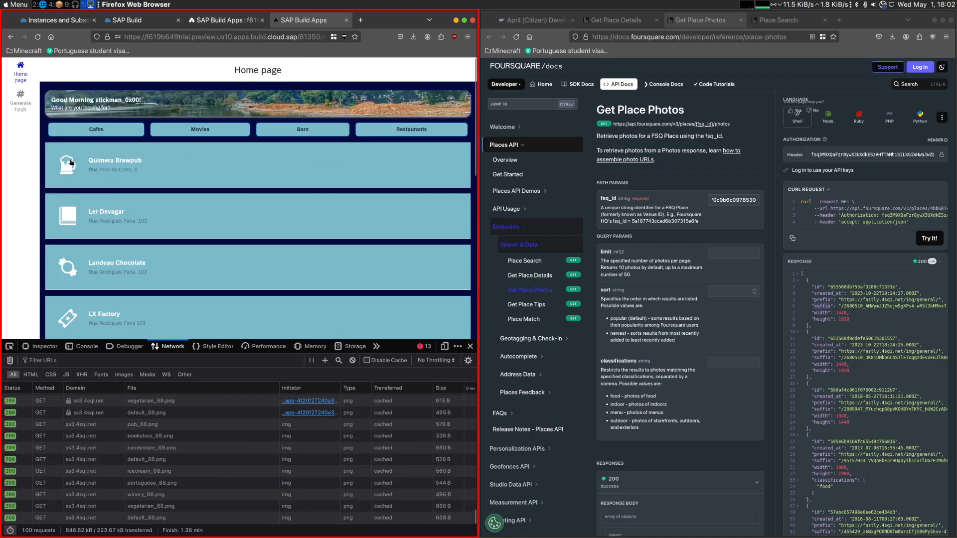
click(98, 163)
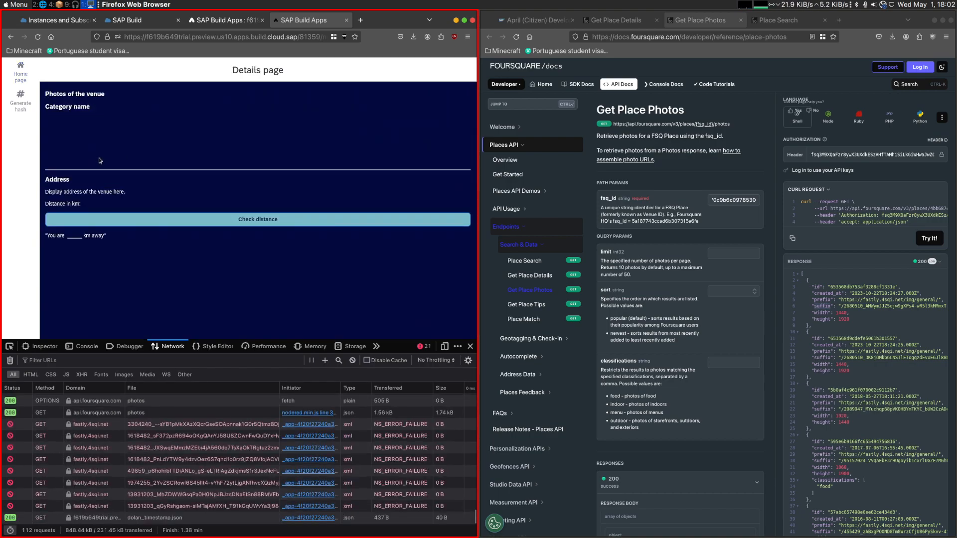
click(241, 20)
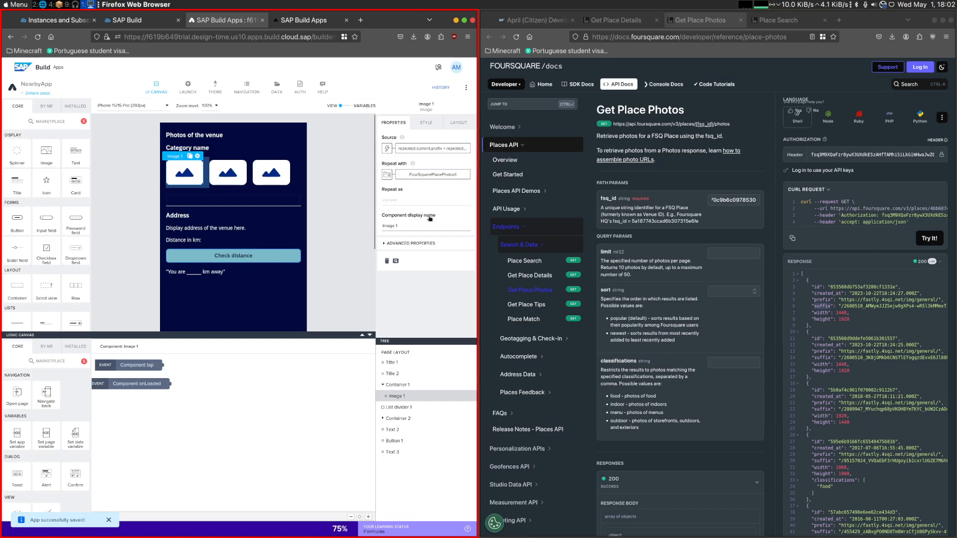
click(303, 20)
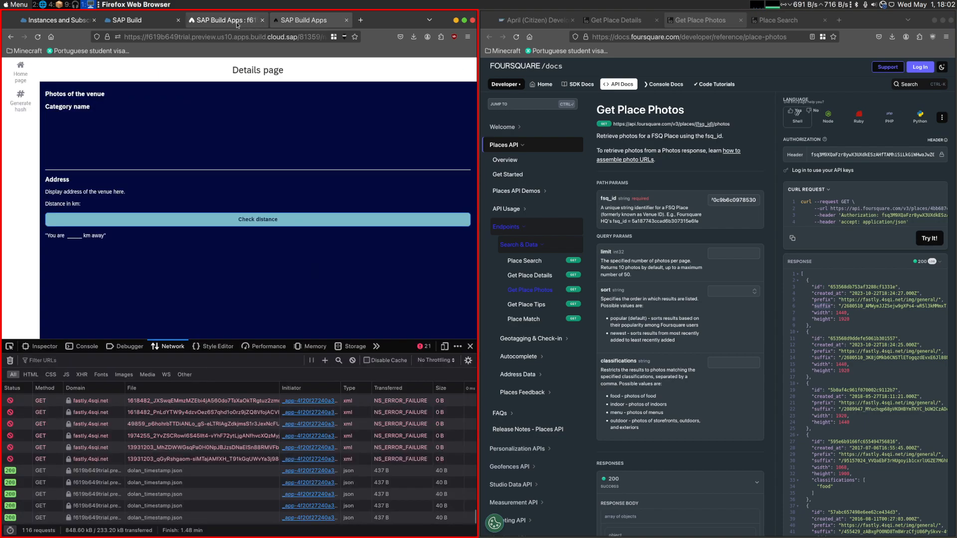
click(210, 22)
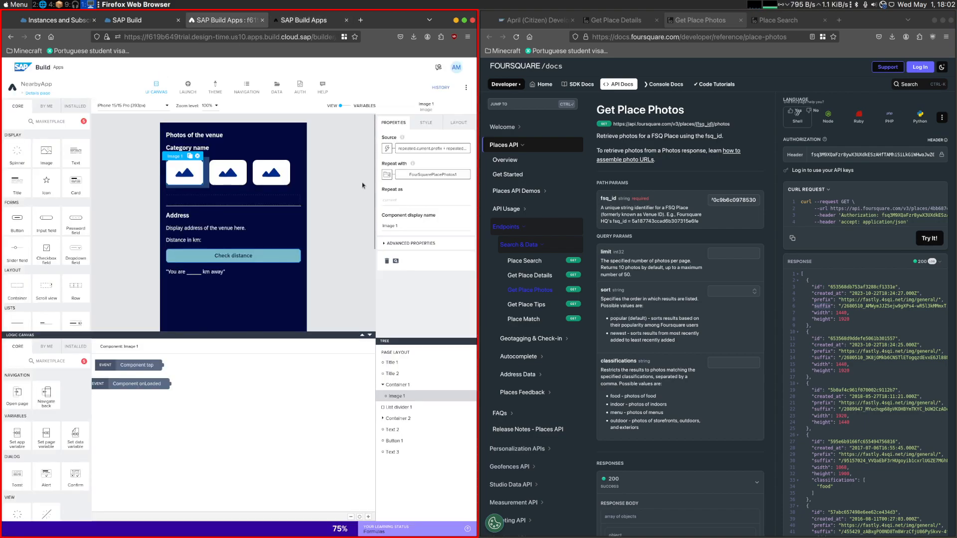
- Compare the URL of a failed photo request in the preview with the prefix and suffix in Foursquare's Get Place Photos response
click(319, 22)
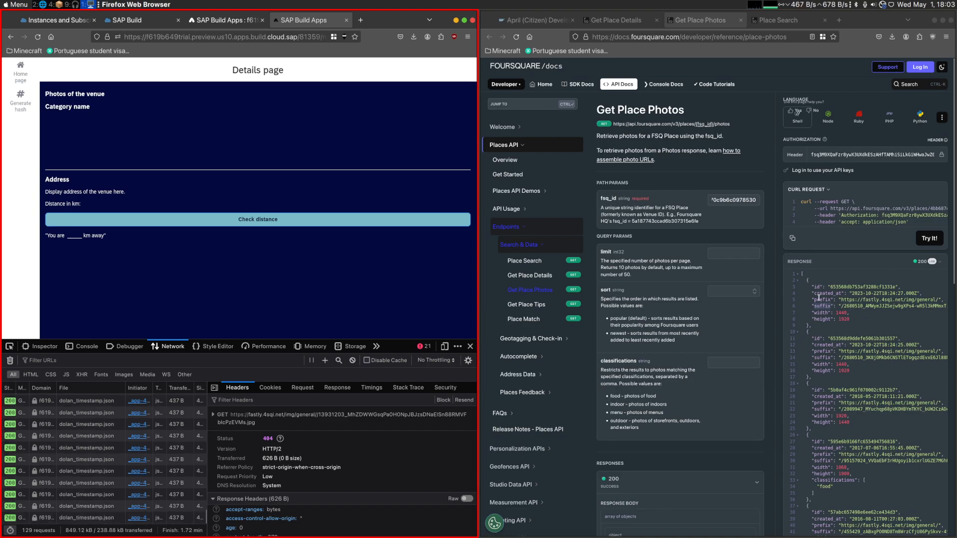
click(842, 305)
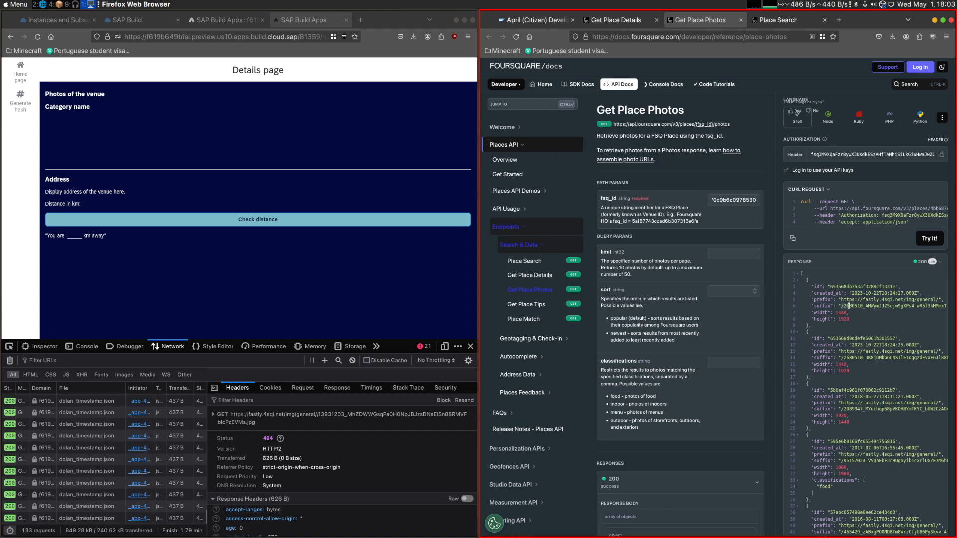
scroll(80, 428, up, 3)
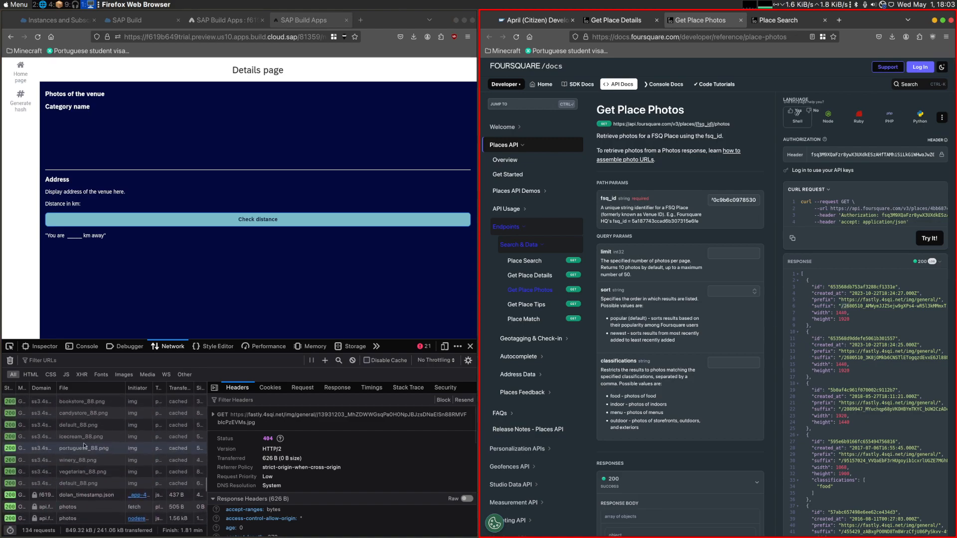
click(80, 410)
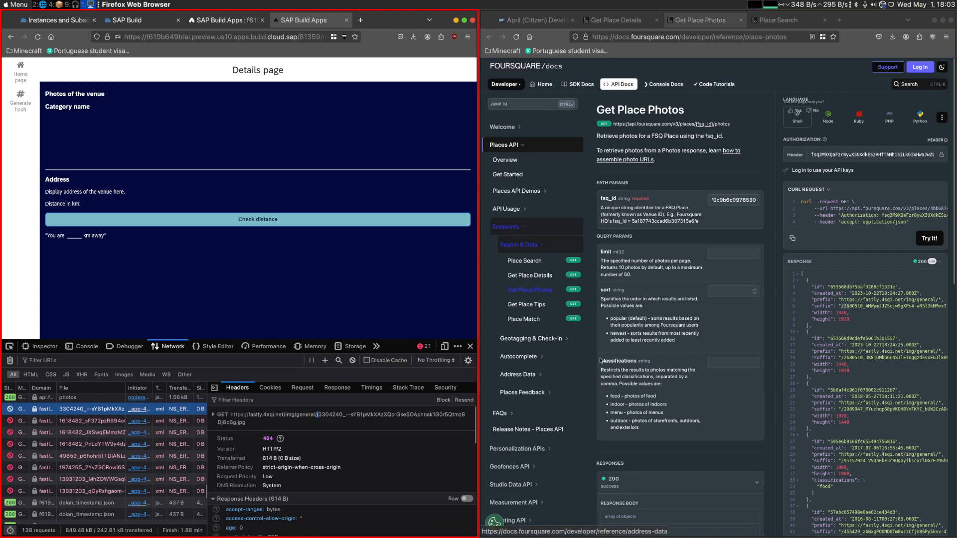
- Read the challenge instructions for the tip on combining an image prefix, size and suffix
key(ctrl+Page_Up)
key(ctrl+Page_Up)
click(562, 272)
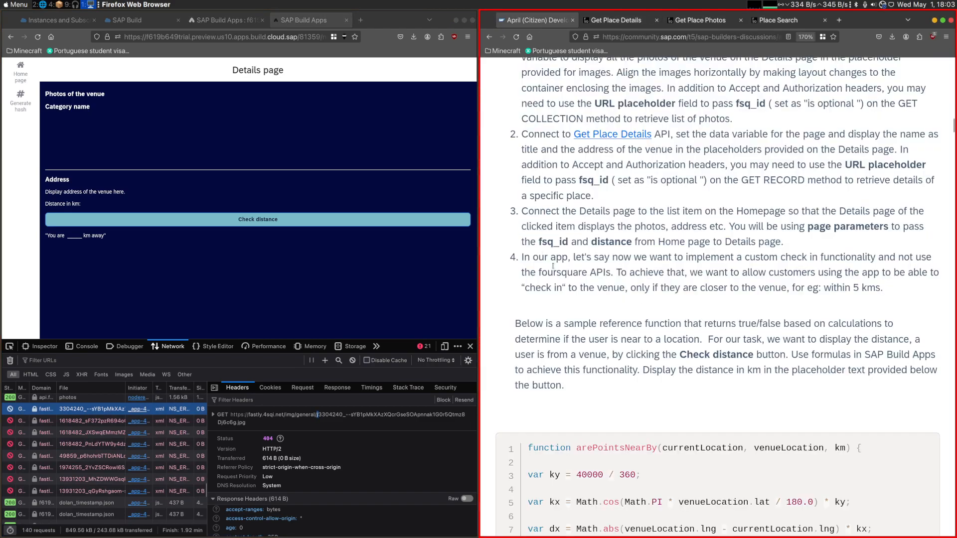
scroll(631, 219, up, 2)
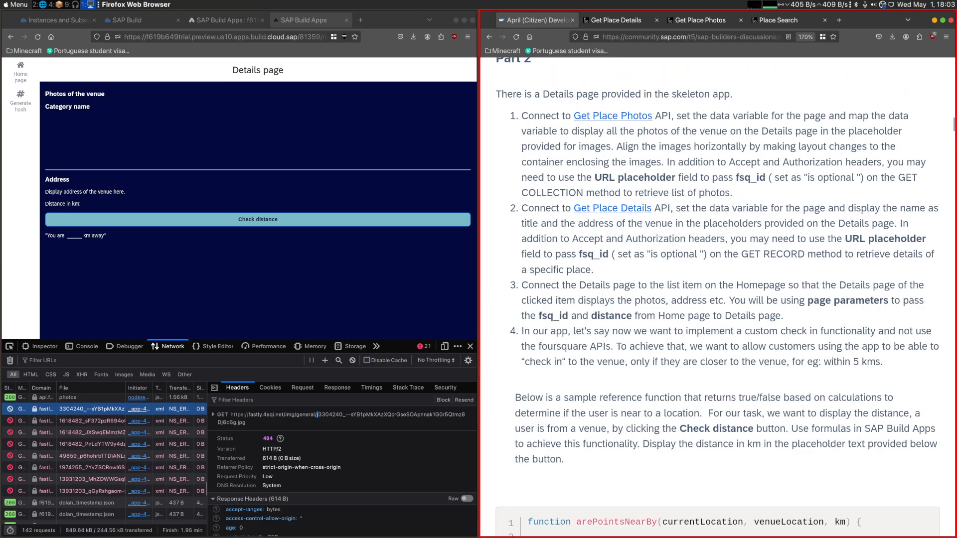
scroll(642, 225, down, 8)
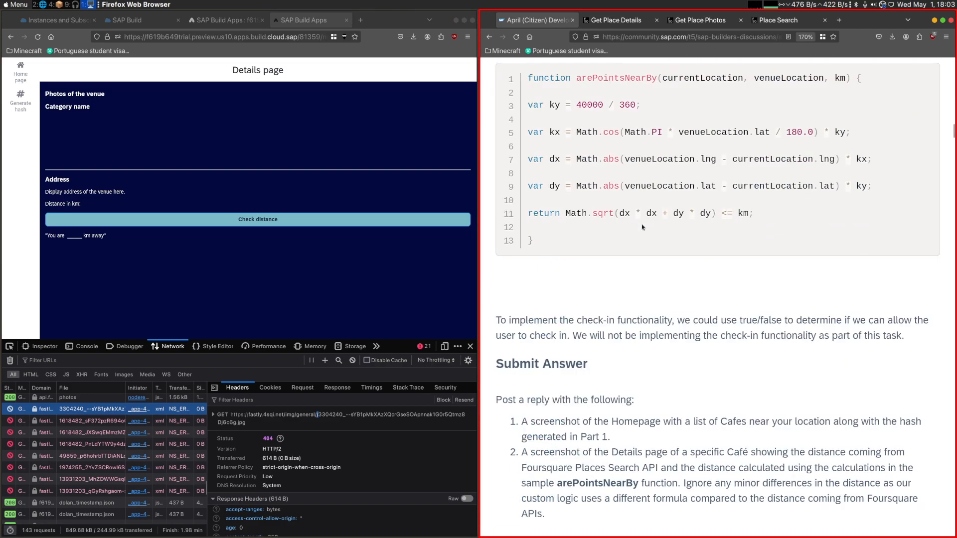
scroll(571, 312, up, 10)
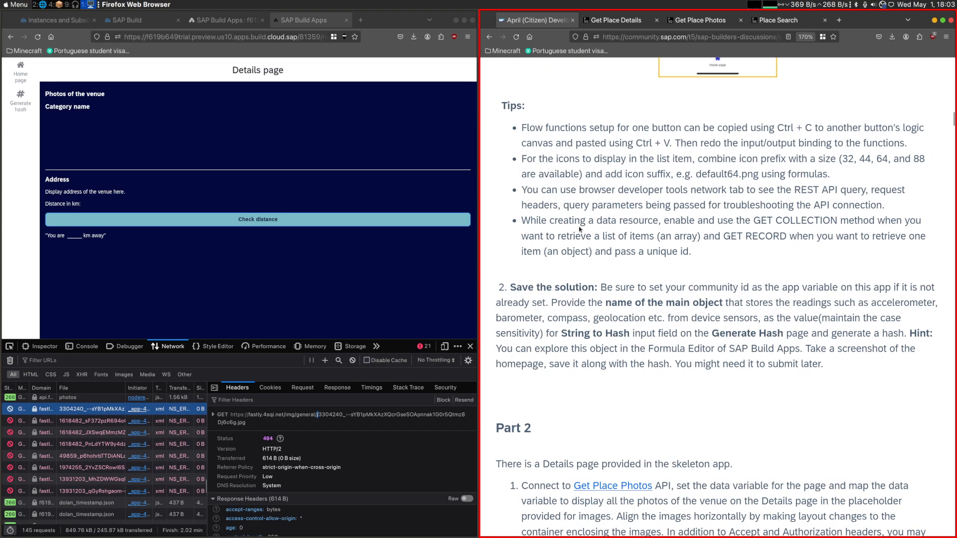
scroll(629, 269, down, 2)
scroll(713, 268, up, 5)
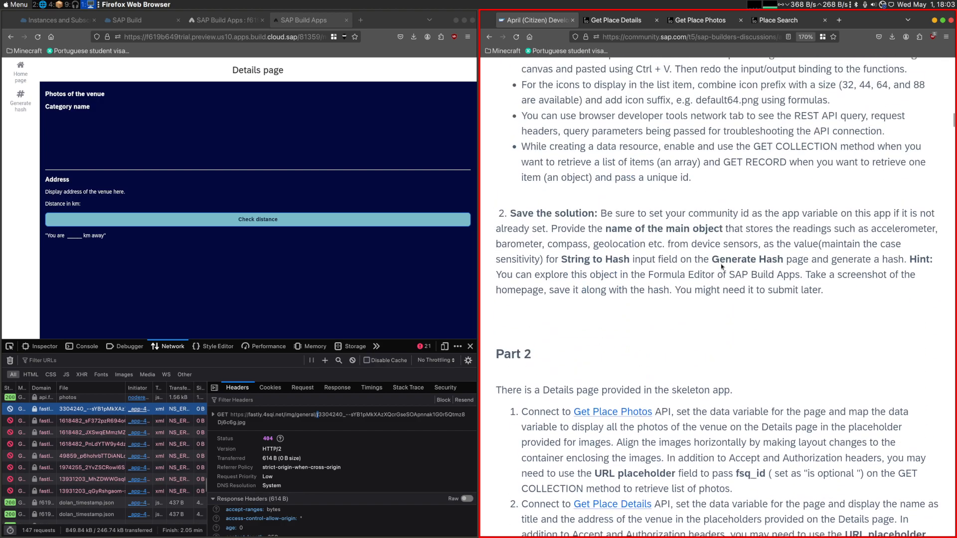
scroll(713, 268, down, 3)
- Insert "88" between the prefix and suffix in Image 1's source formula, then save the binding and the app
click(224, 20)
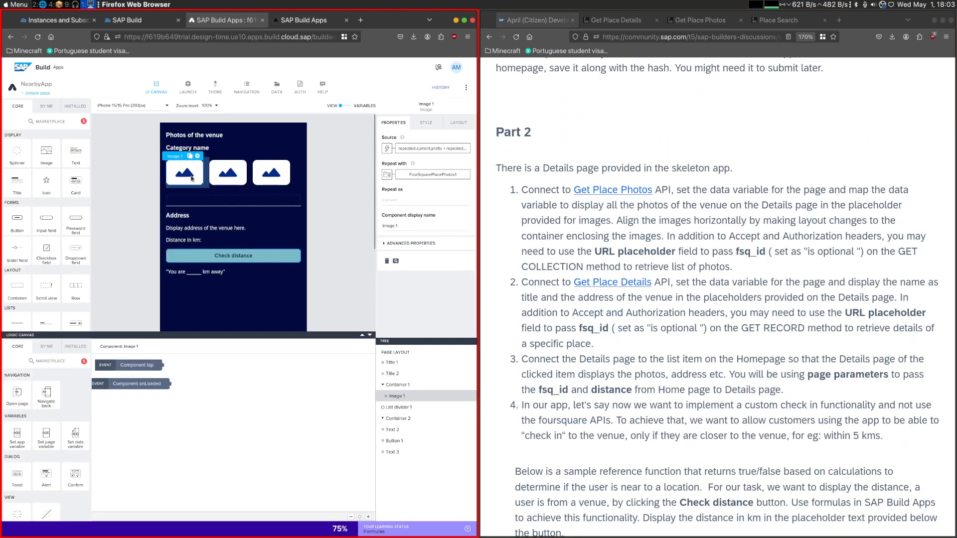
click(432, 148)
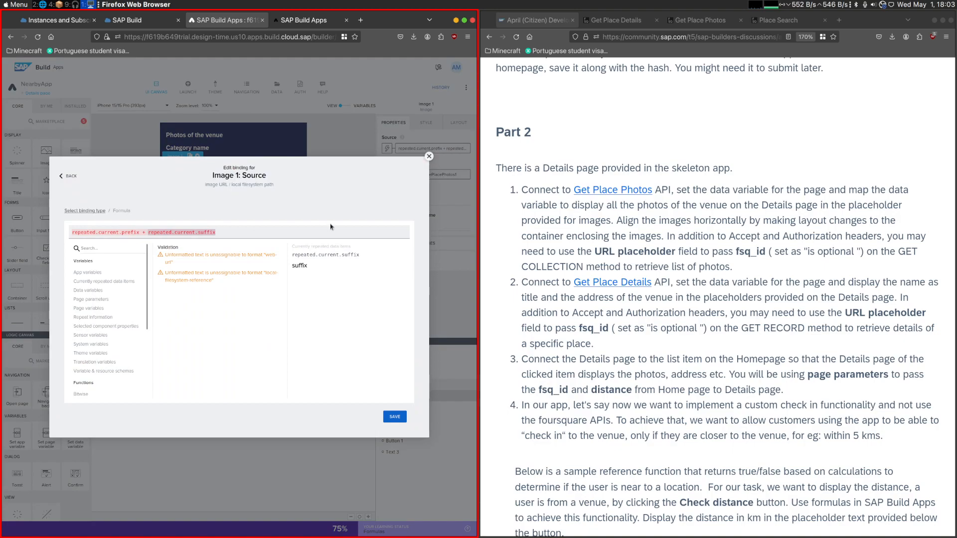
click(150, 232)
text(")
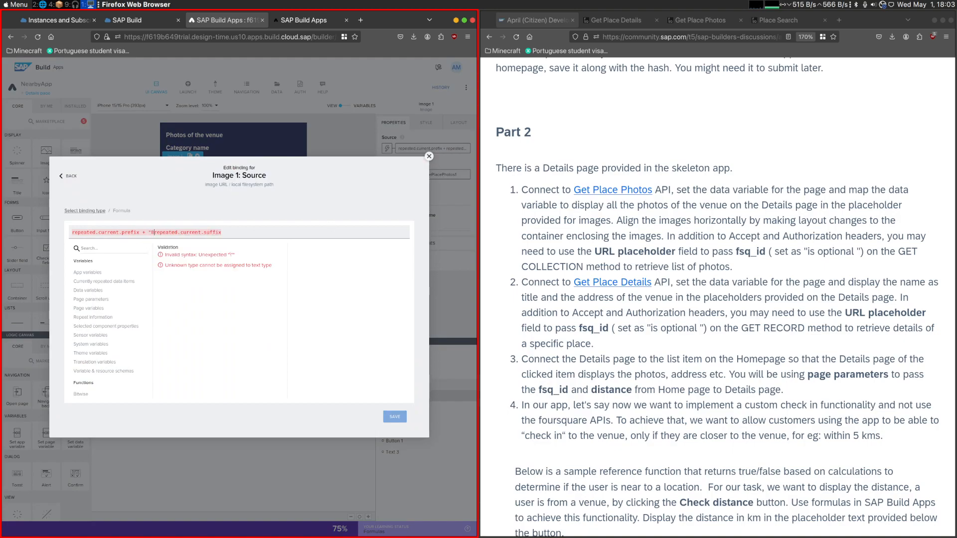
text(+)
key(ctrl+s)
key(Escape)
click(391, 415)
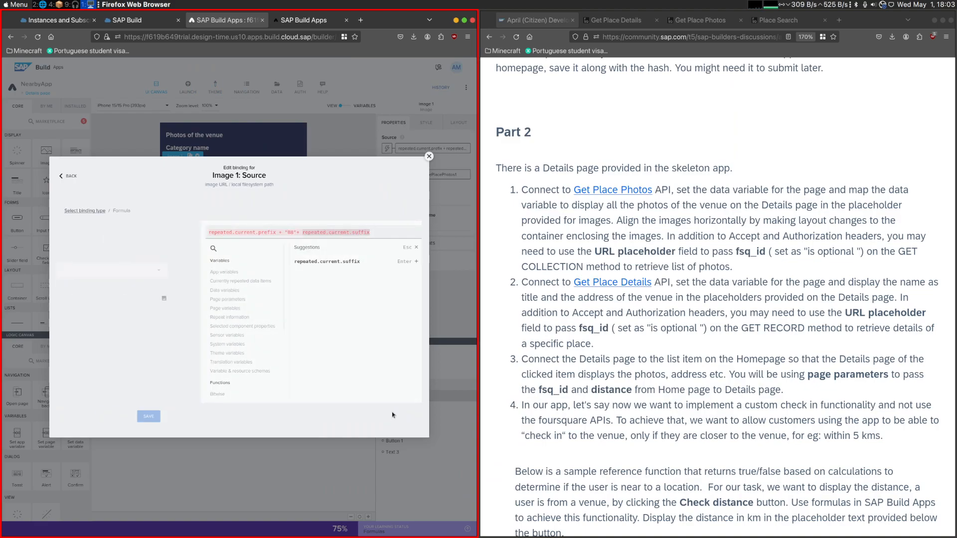
click(388, 417)
click(455, 89)
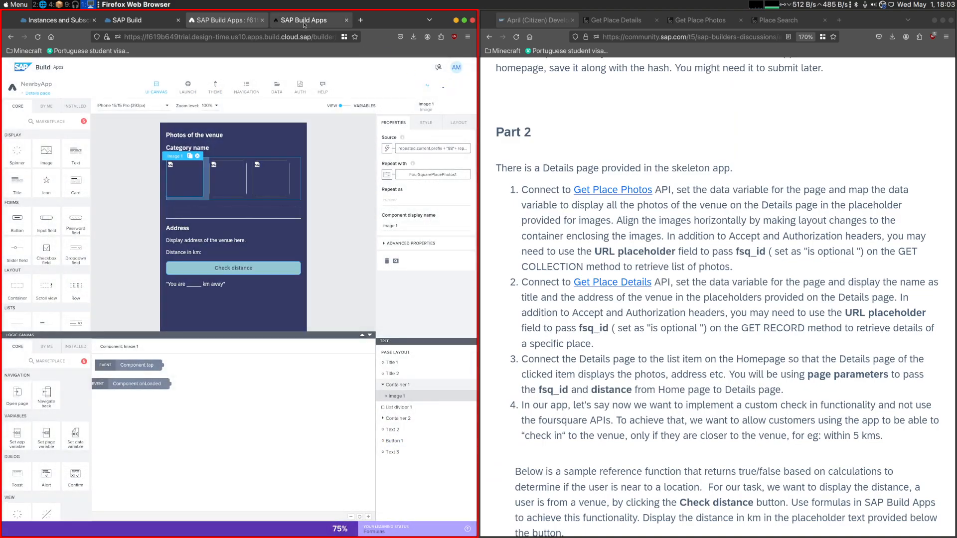
- Check the first venue's photos on the previewed Details page and review the remaining Part 2 instructions of the challenge
key(ctrl+Tab)
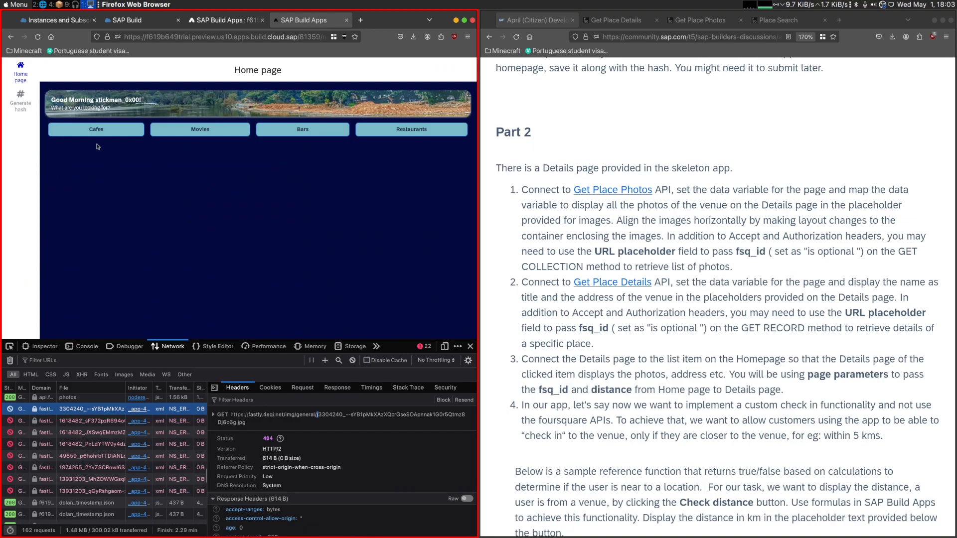
click(86, 171)
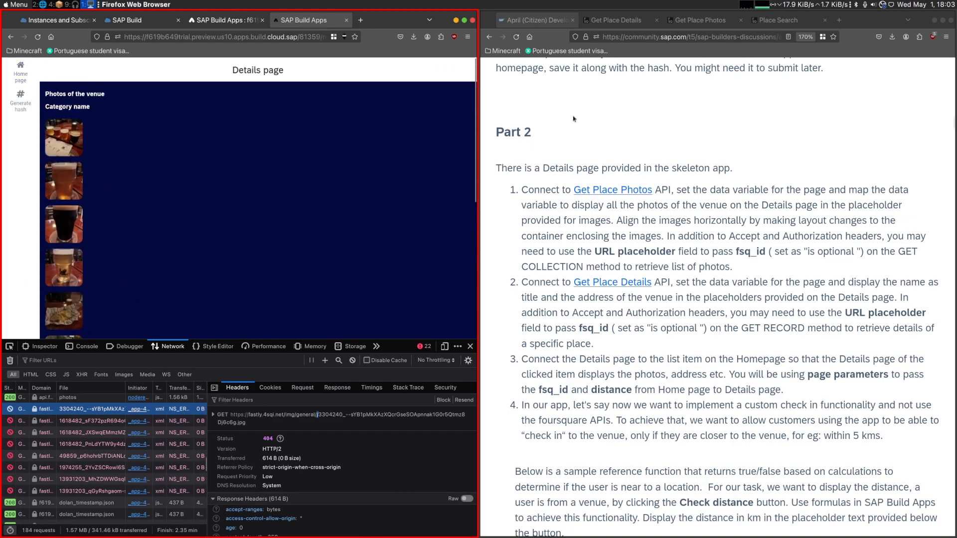
scroll(624, 255, down, 3)
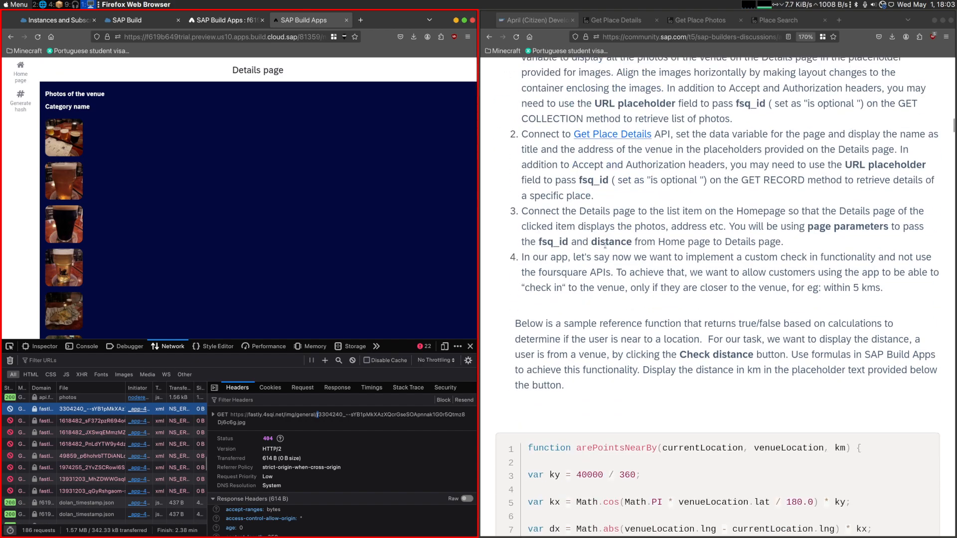
- Add a data variable based on the FoursquarePlaceSearch data entity to the Details page
click(228, 20)
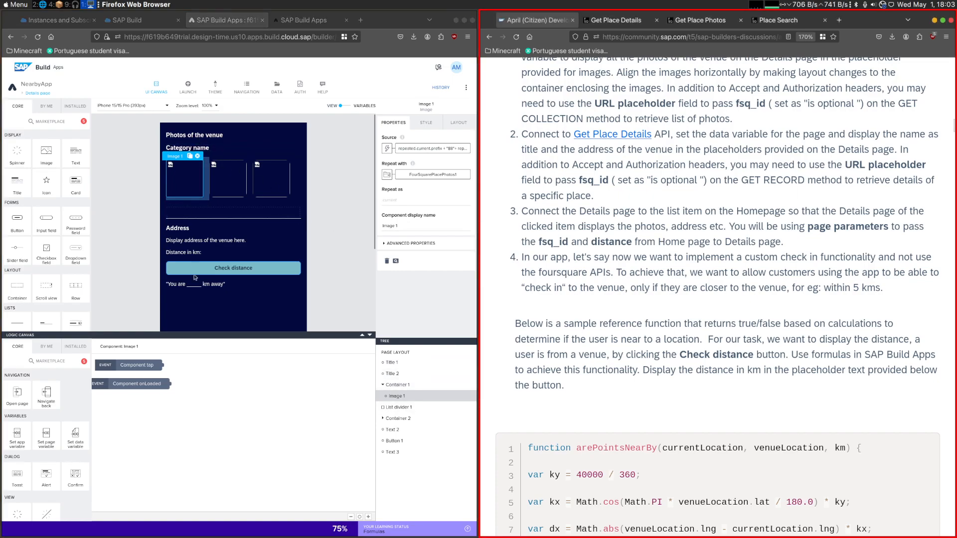
click(277, 88)
click(156, 87)
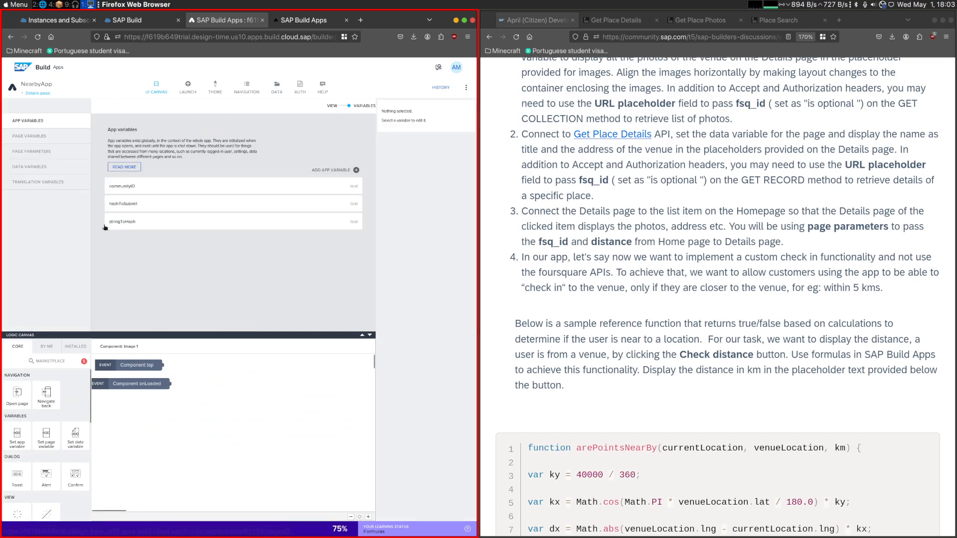
click(29, 167)
click(333, 164)
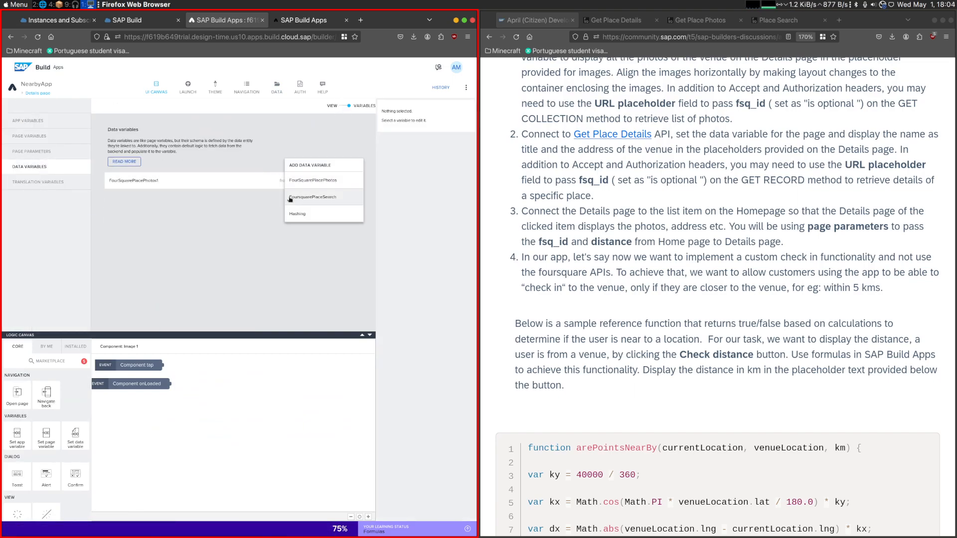
click(343, 198)
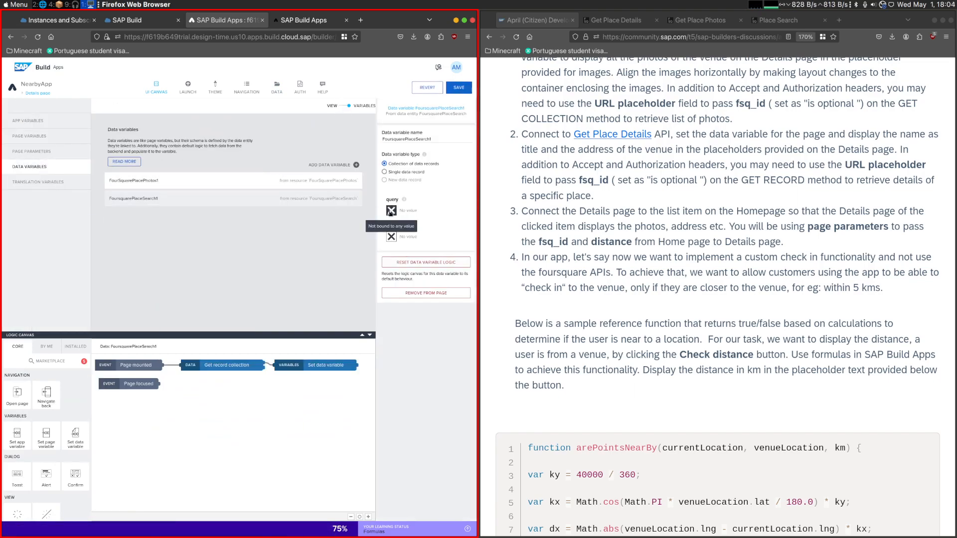
- Make the FoursquarePlaceSearch1 data variable a single data record, bind its fsq_id to the fsq_id page parameter, and save the app
click(400, 172)
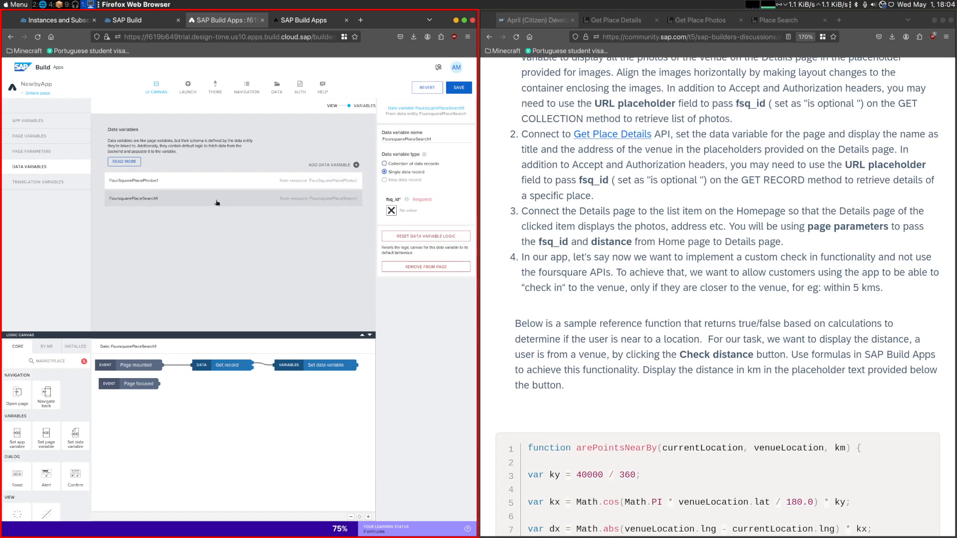
click(391, 211)
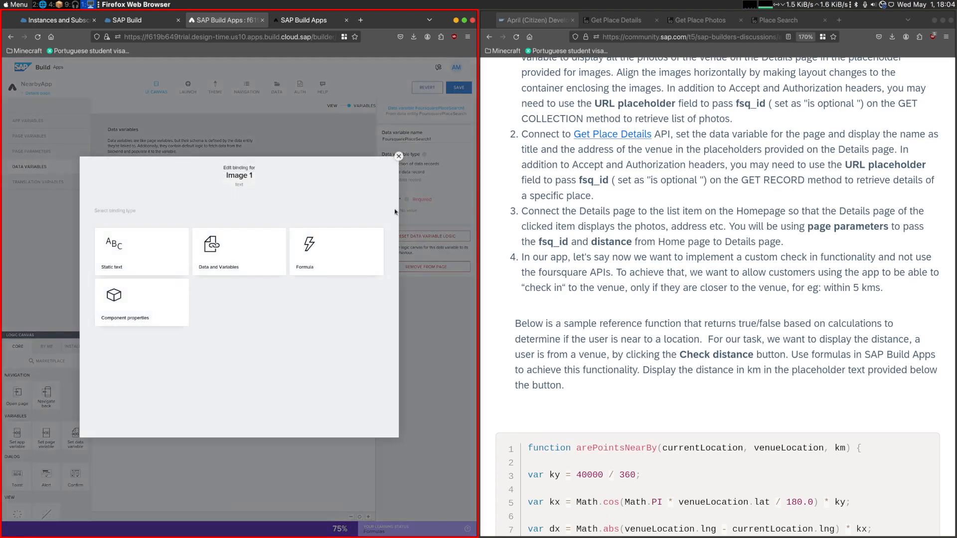
click(251, 267)
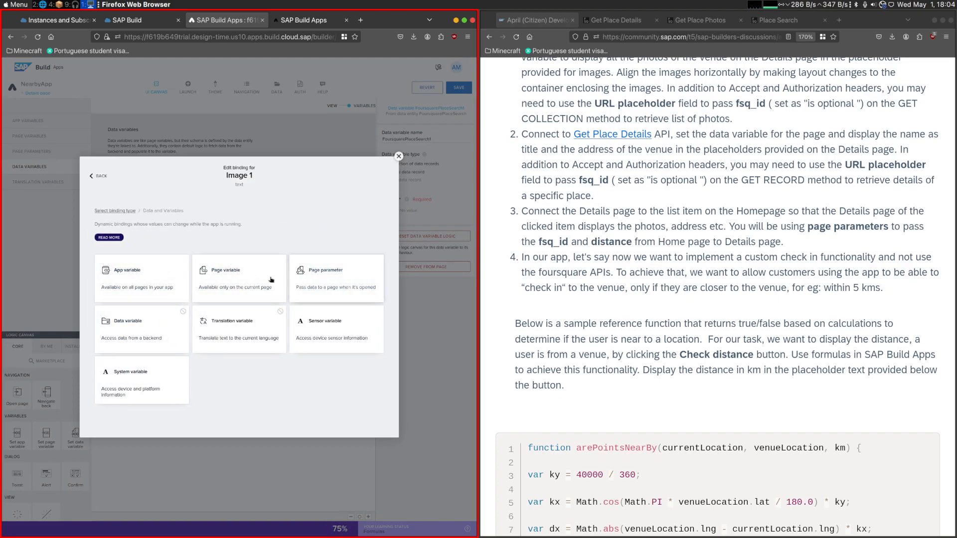
click(252, 278)
click(101, 189)
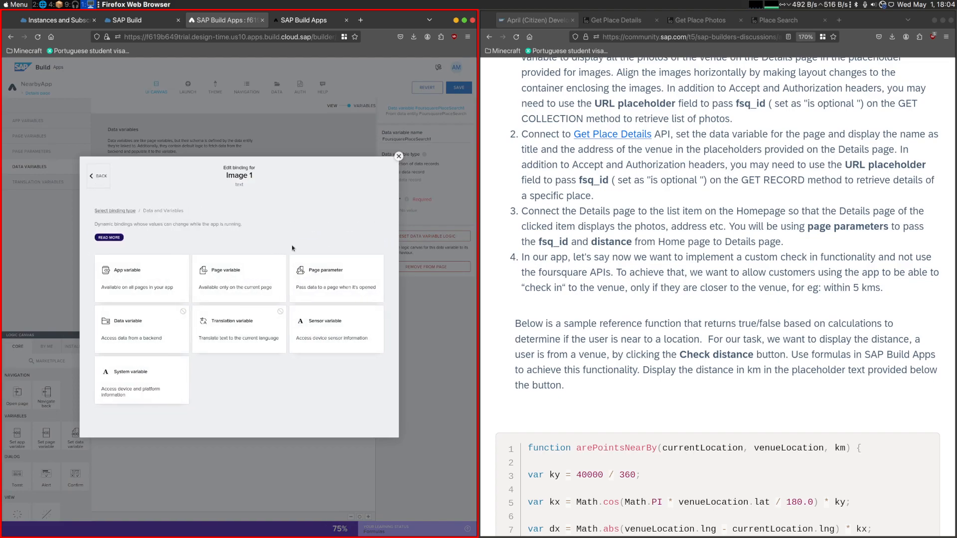
click(339, 278)
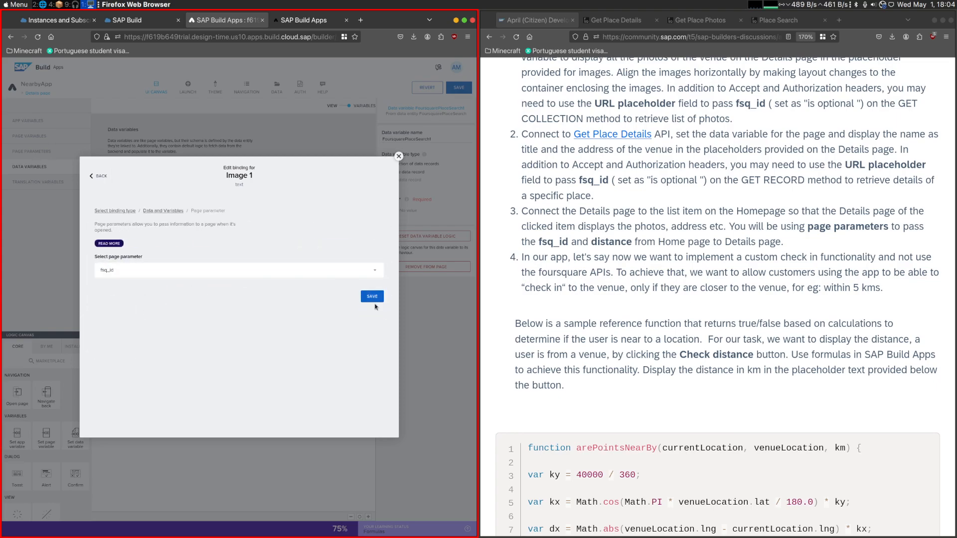
click(372, 297)
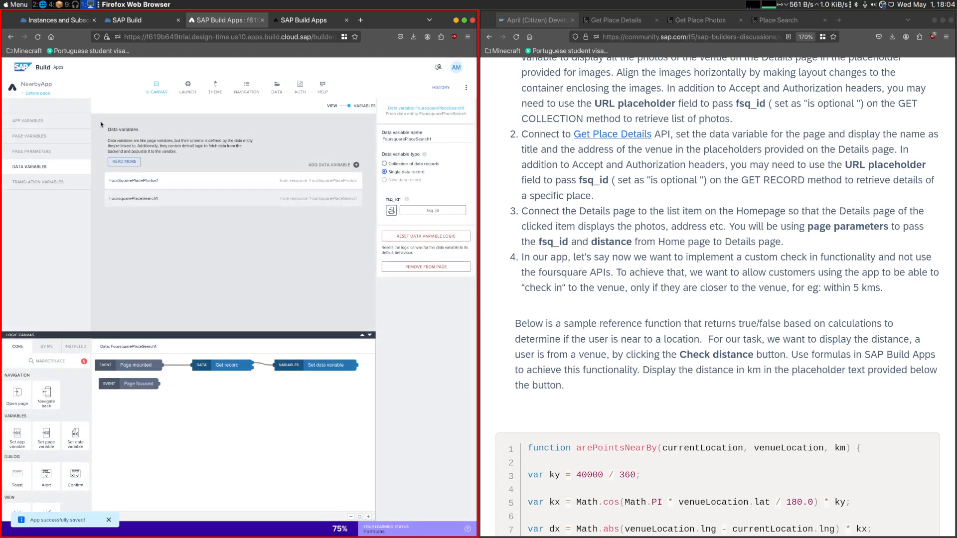
- Bind the content of the "Category name" title on the Details page to the name field of the FoursquarePlaceSearch1 data variable
click(333, 106)
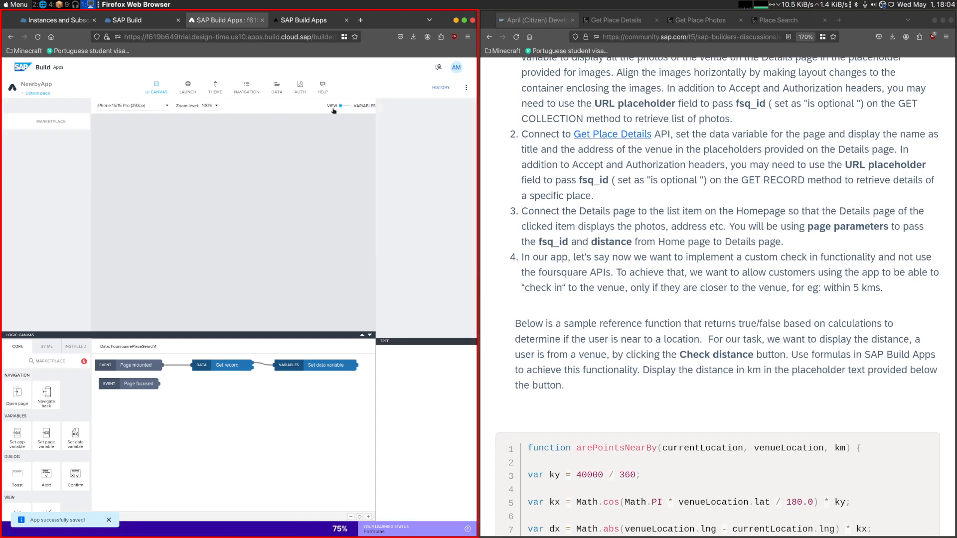
click(187, 148)
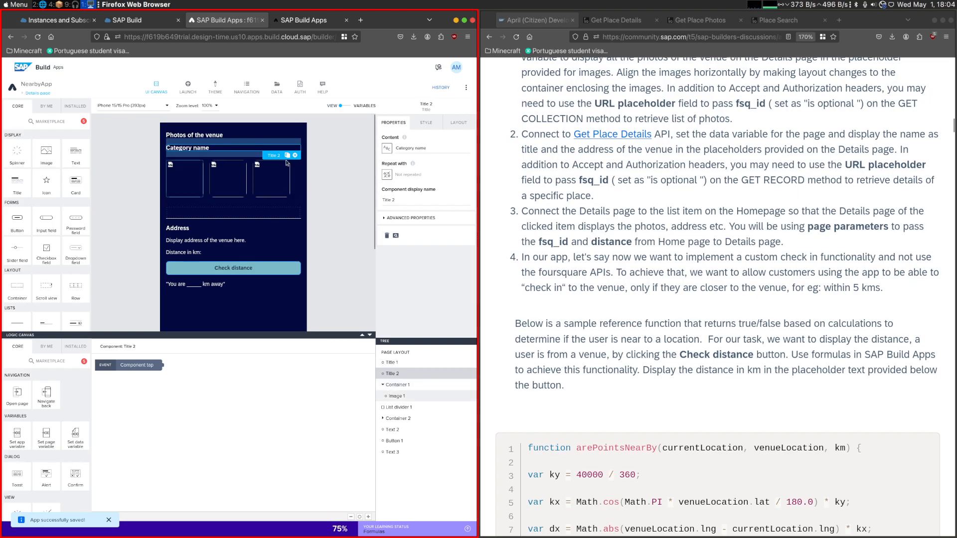
click(386, 148)
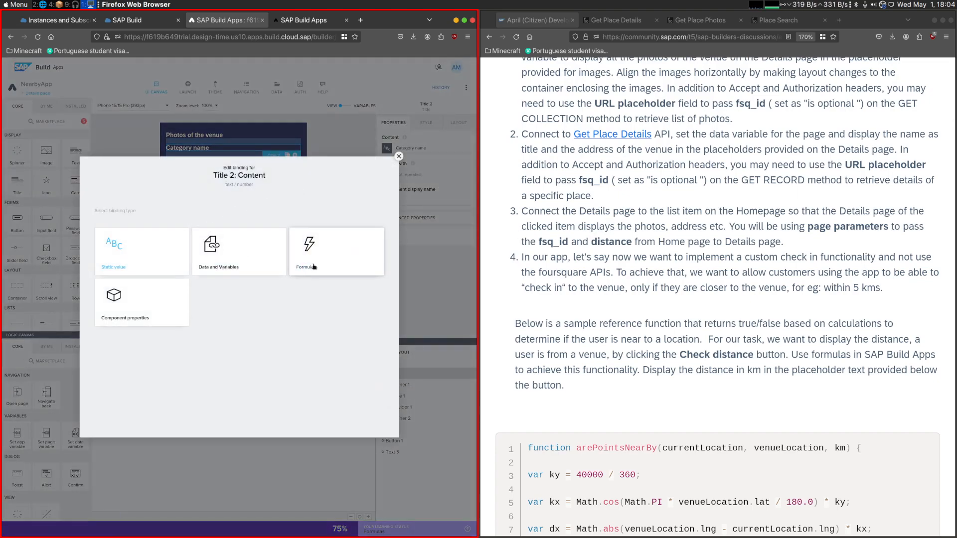
click(227, 262)
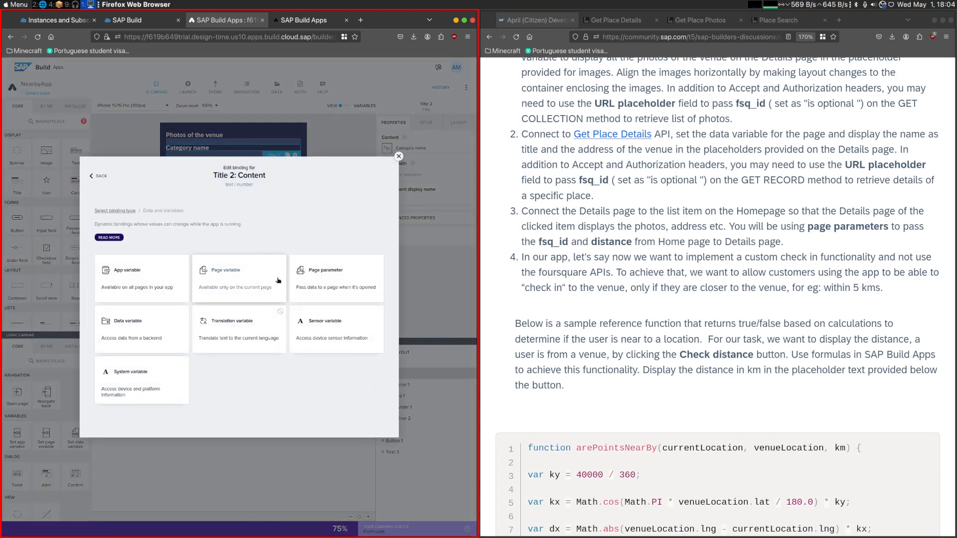
click(139, 326)
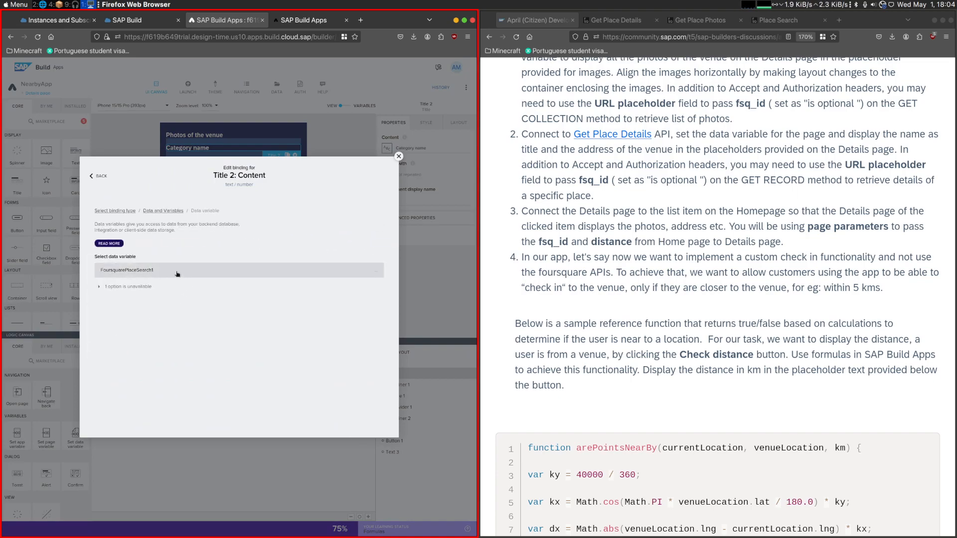
click(177, 274)
click(139, 287)
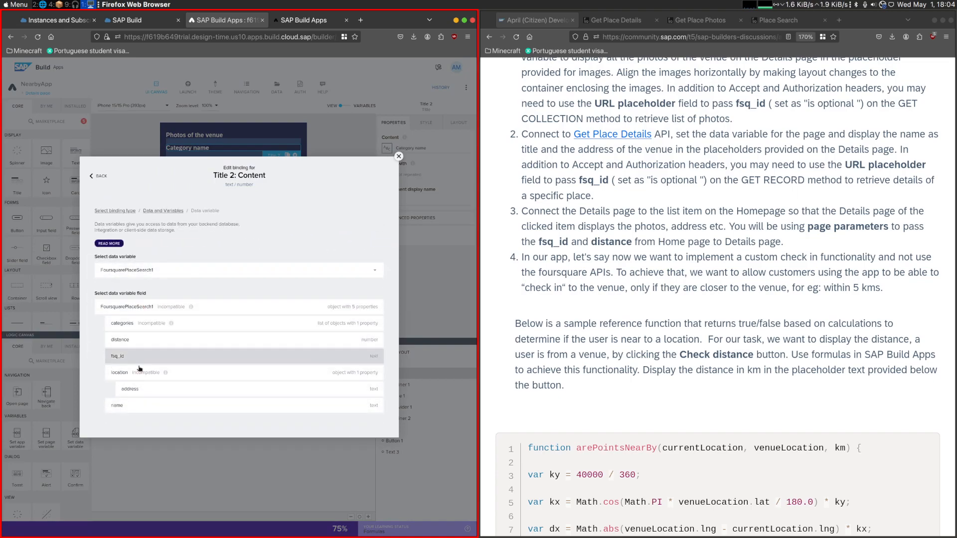
click(135, 406)
click(372, 370)
- Bind the content of the address placeholder text below the Address title to FoursquarePlaceSearch1.location.address
click(207, 230)
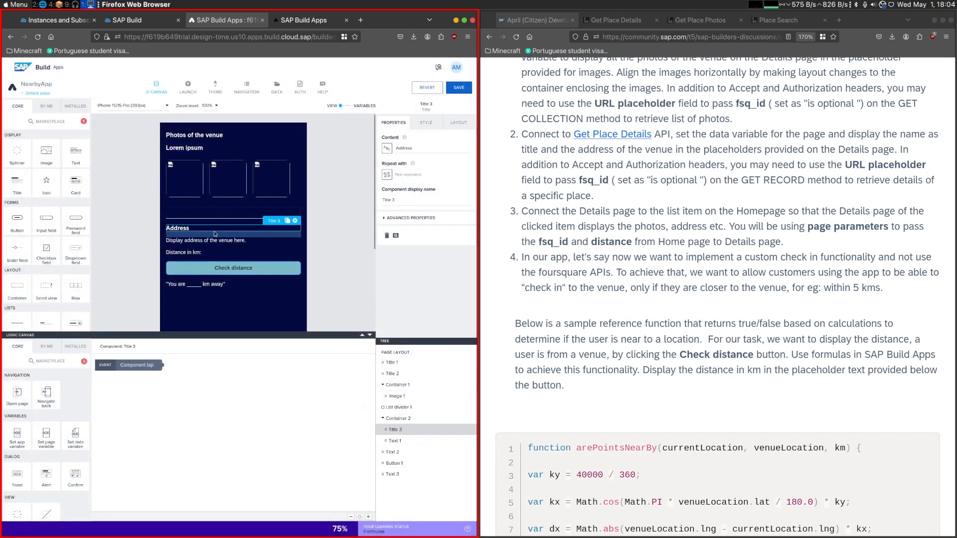
click(242, 242)
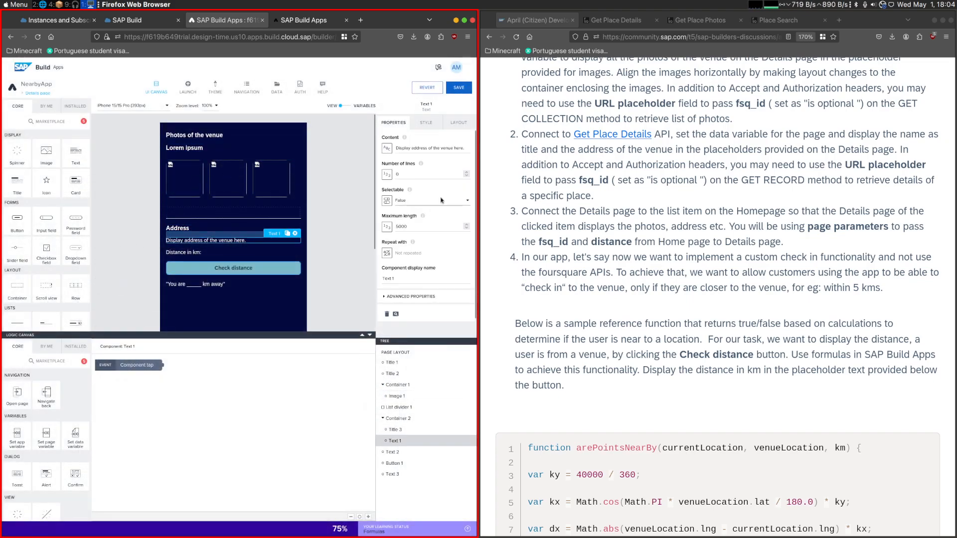
click(387, 148)
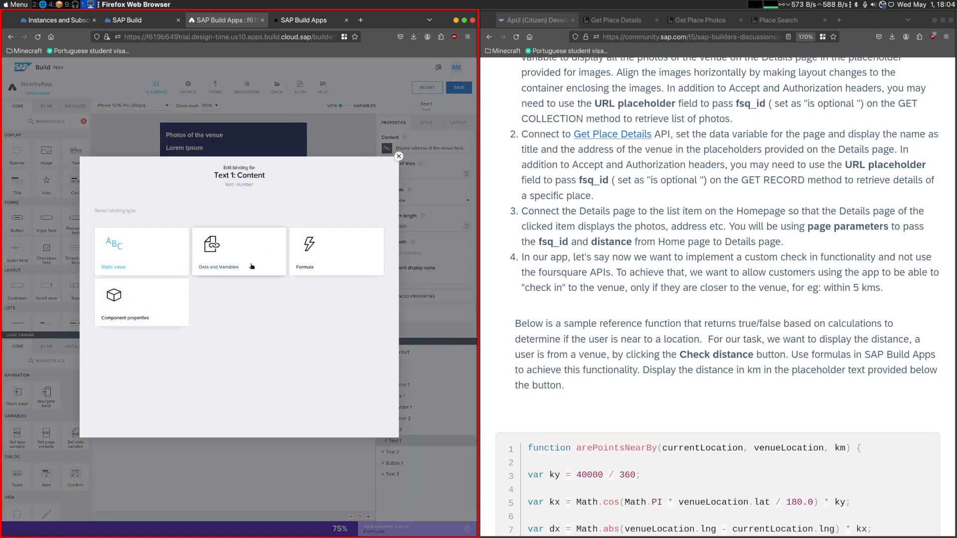
click(252, 266)
click(150, 327)
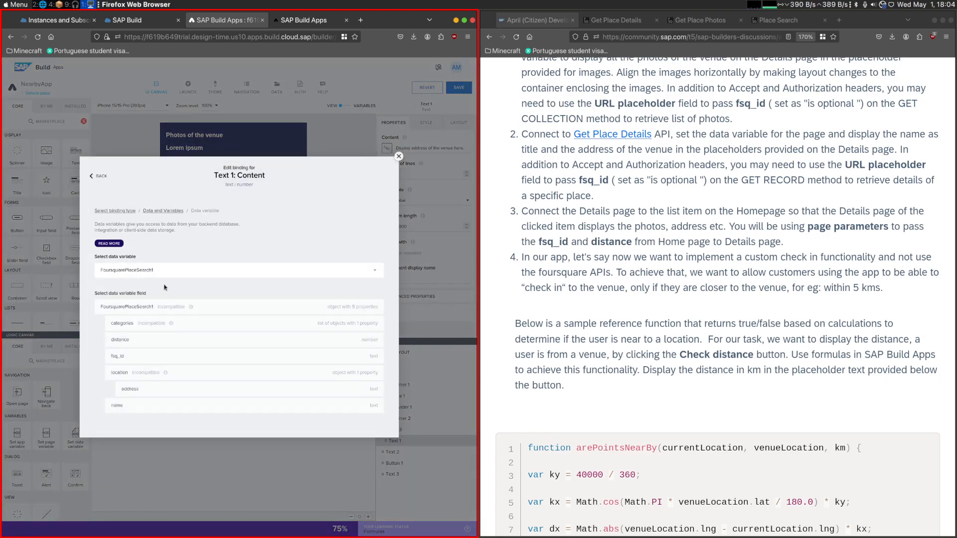
click(144, 390)
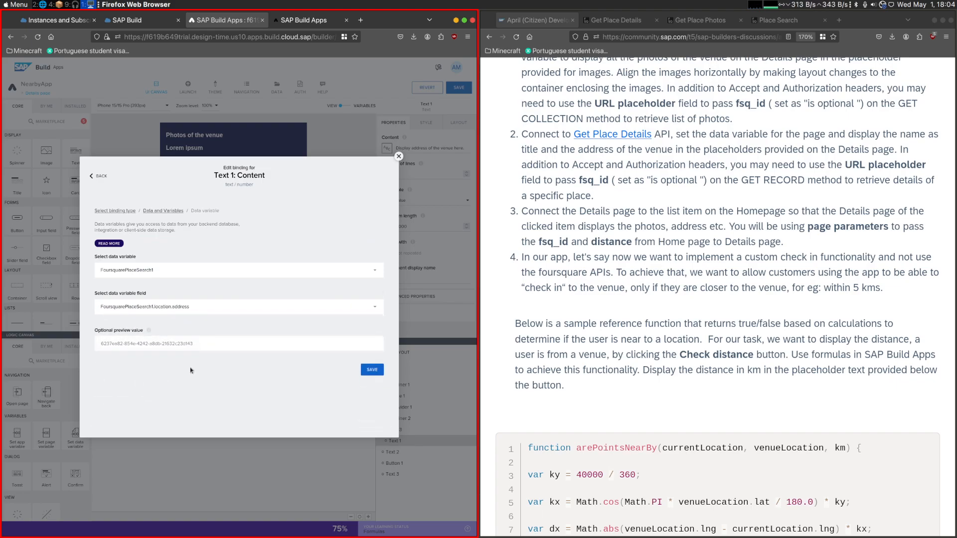
click(371, 369)
- Extend the distance text's content formula to "Distance in km: " + data.FoursquarePlaceSearch1.distance / 1000
click(210, 252)
click(429, 149)
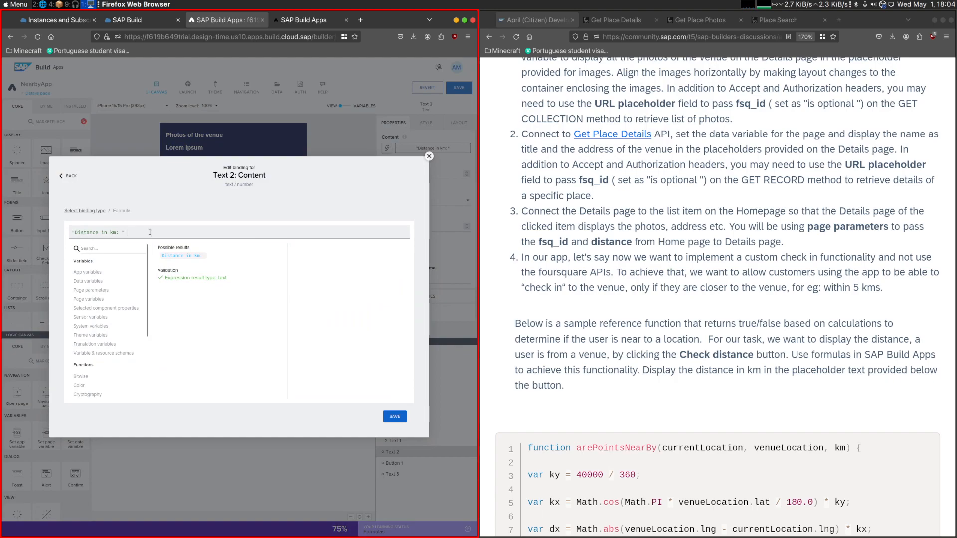
text(+)
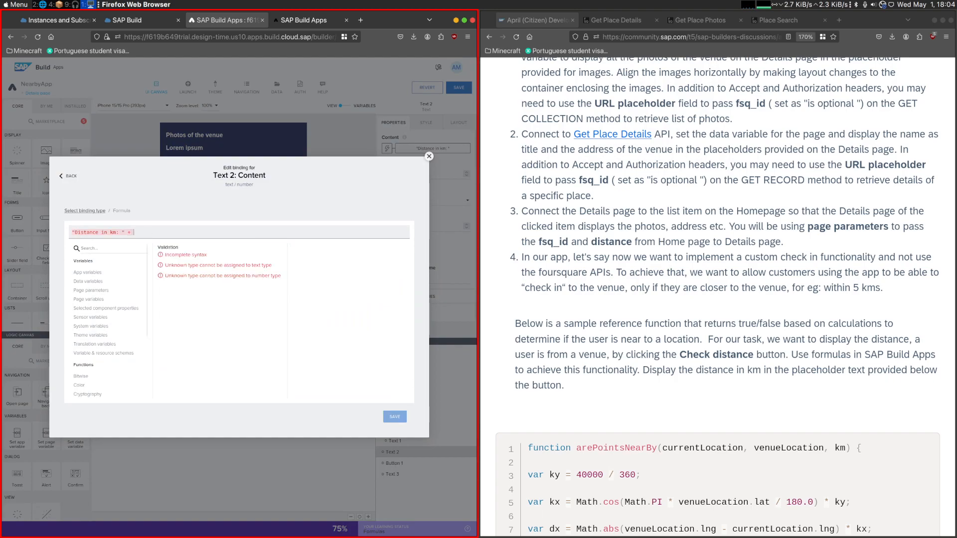
click(110, 309)
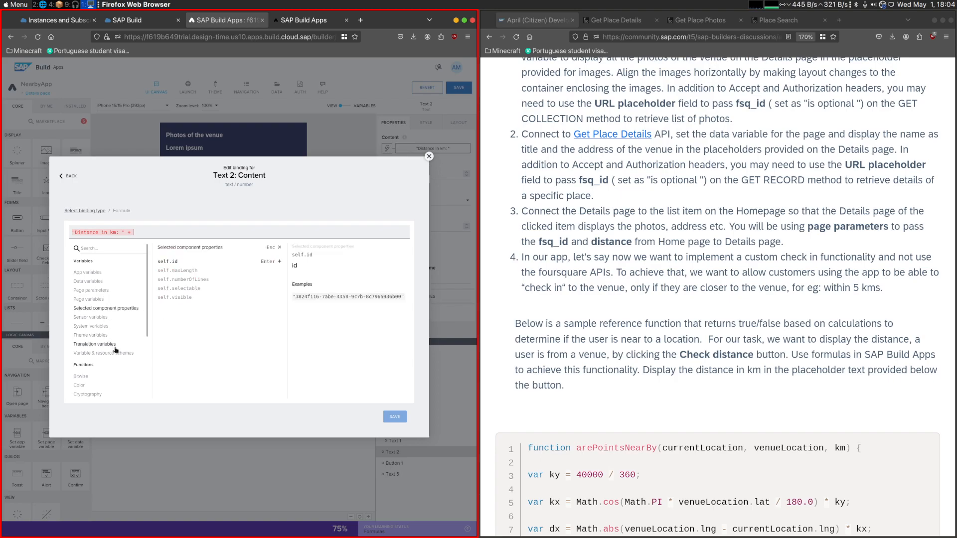
click(101, 300)
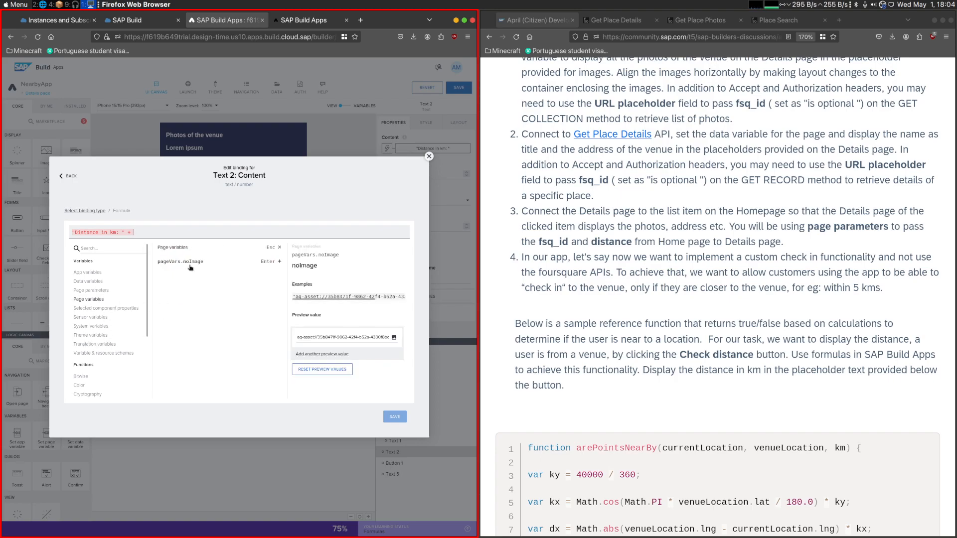
click(93, 282)
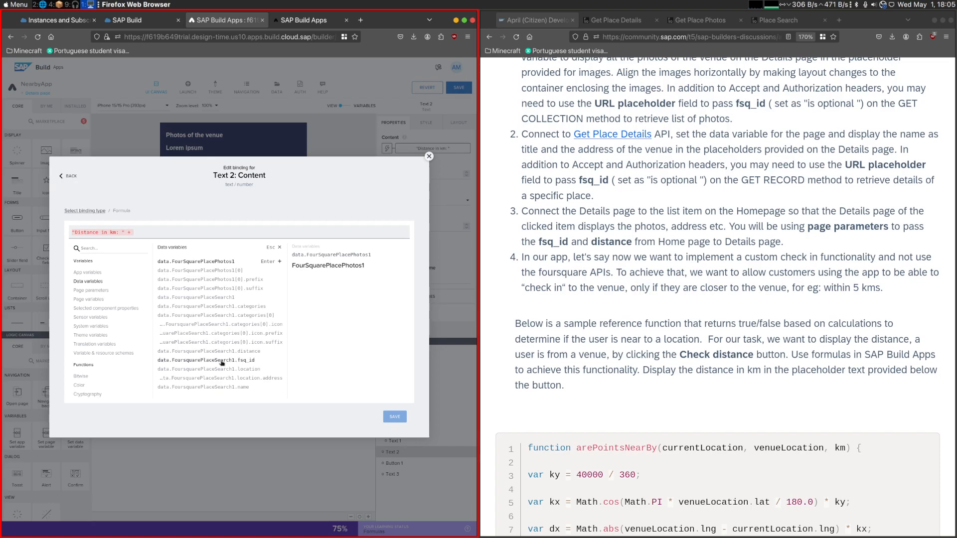
click(253, 352)
text(/ 1000)
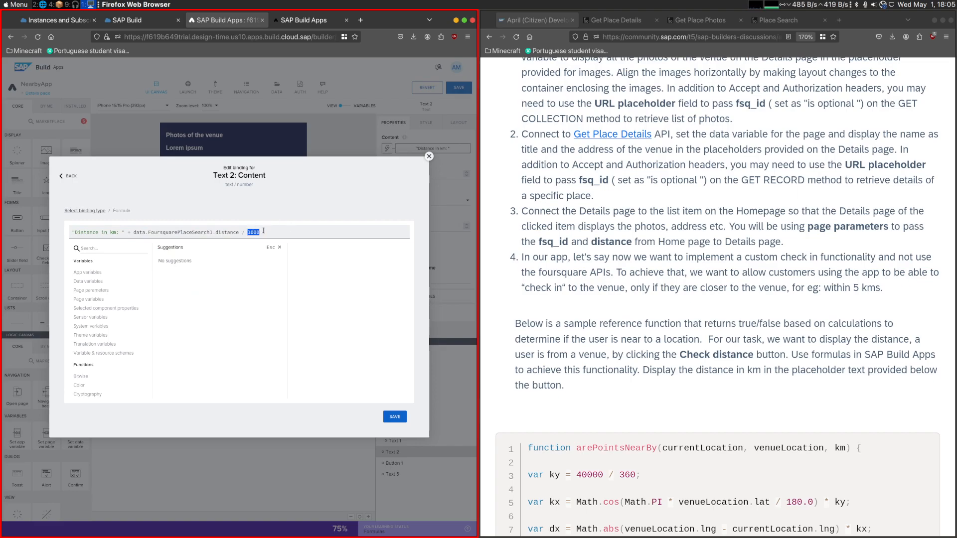
- Enlarge the Part 2 sample output picture in the challenge instructions, then save the distance text's formula binding
scroll(506, 364, down, 20)
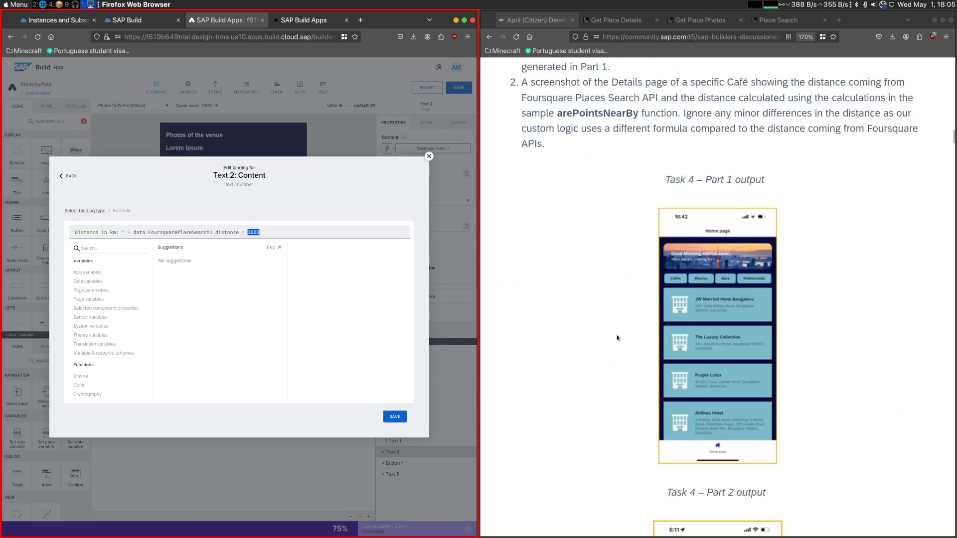
click(715, 410)
click(148, 238)
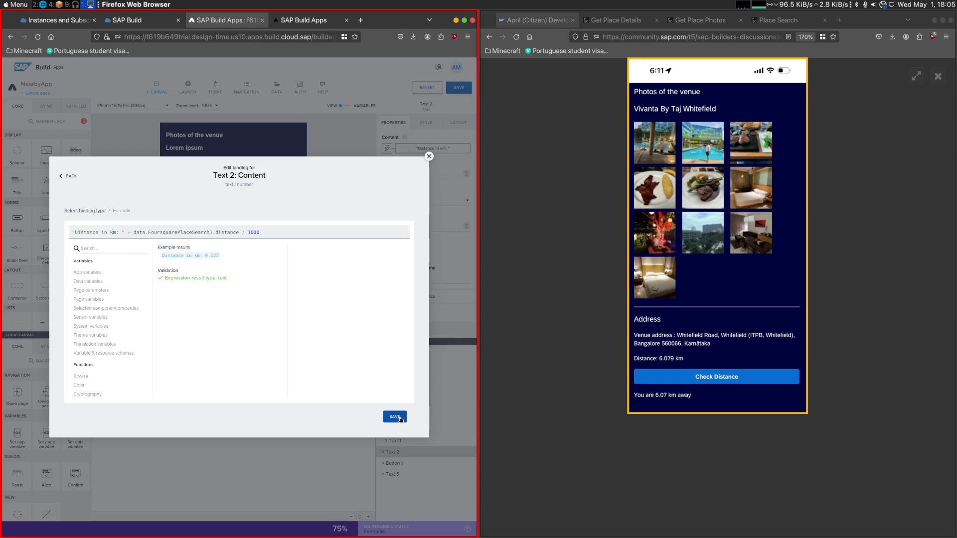
click(400, 419)
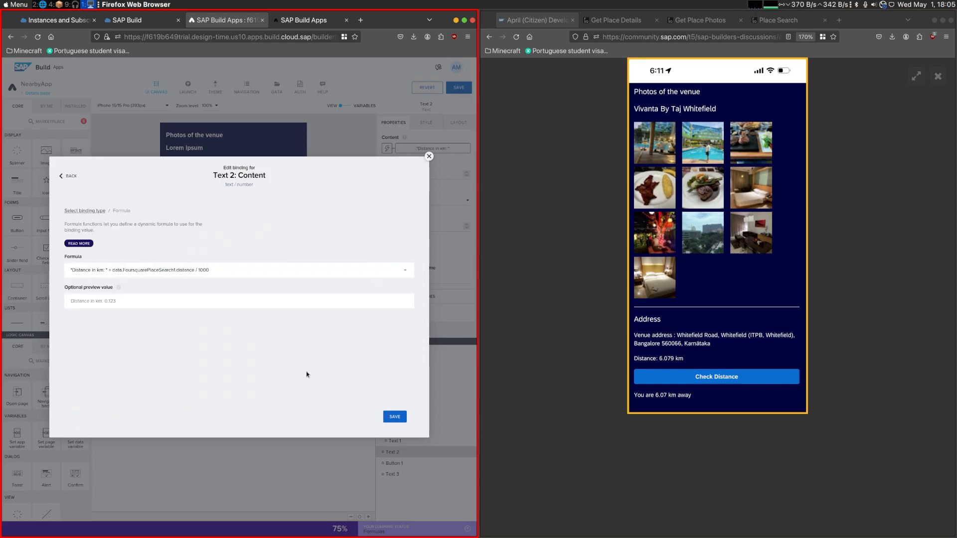
click(393, 416)
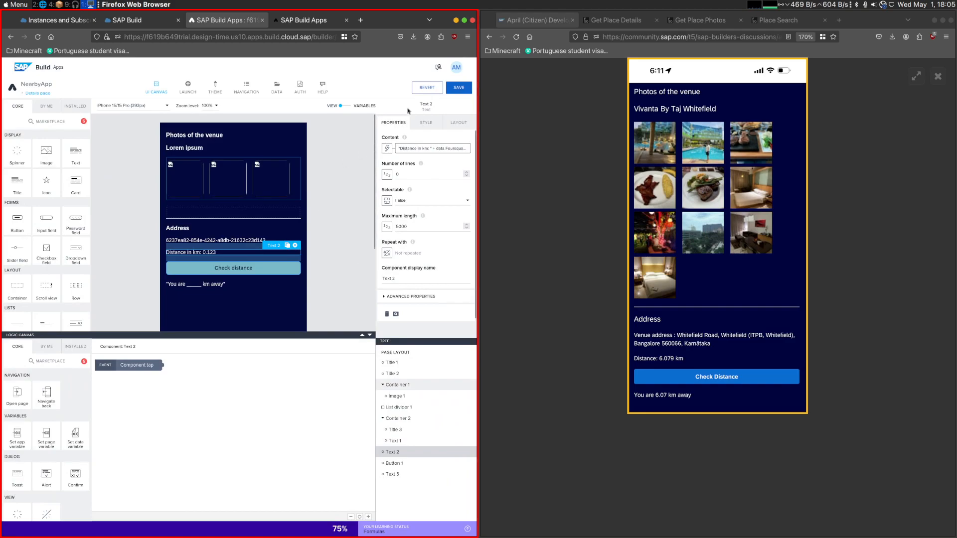
- Open the Layout Container style of Container 1, which holds the venue photos, for editing
click(237, 164)
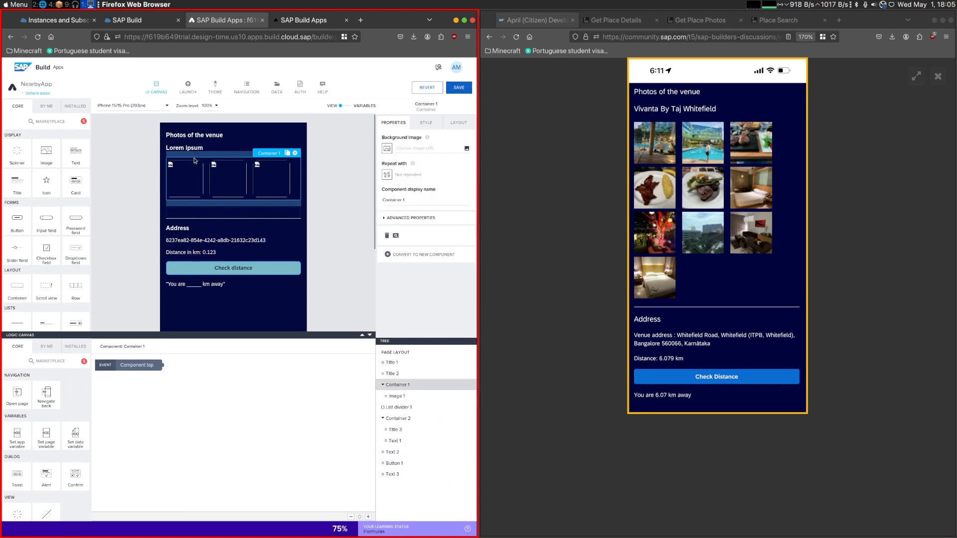
click(425, 123)
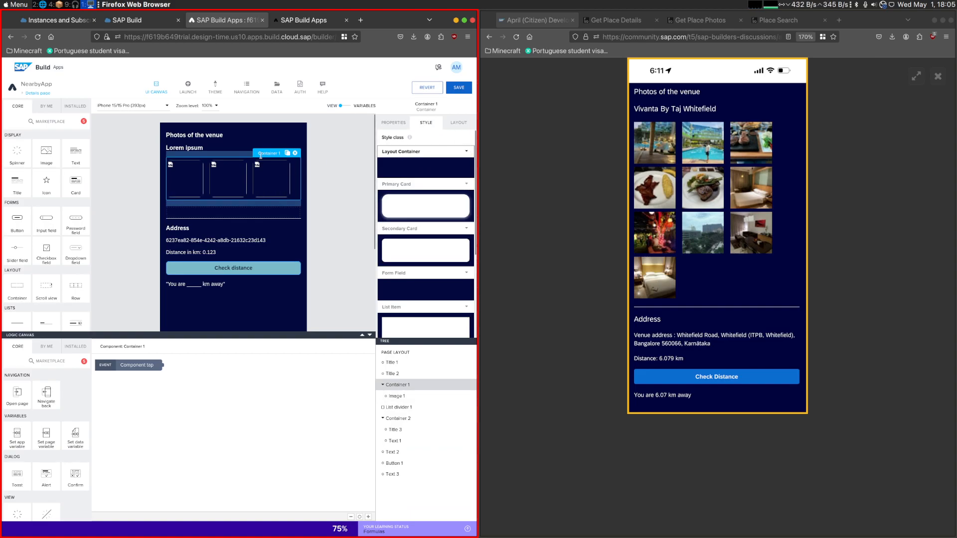
click(468, 152)
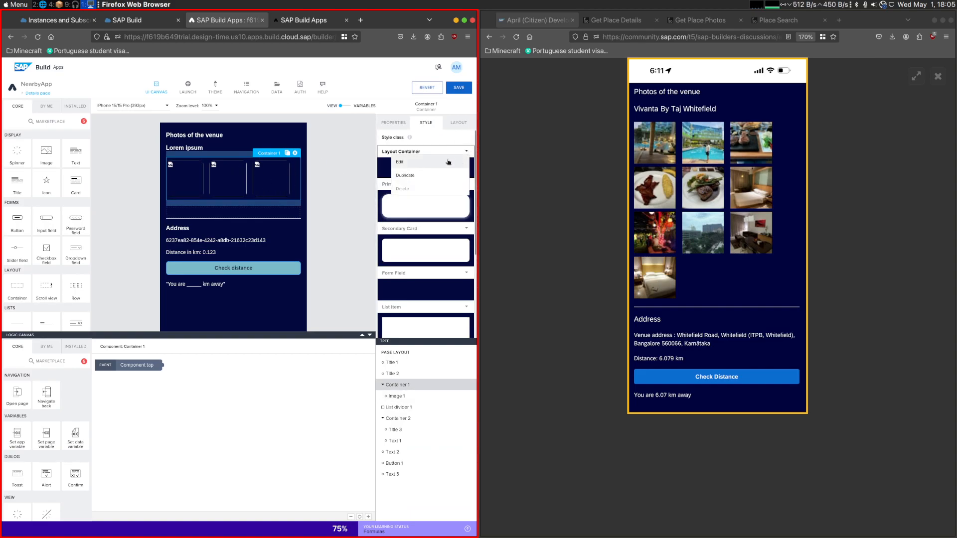
click(408, 161)
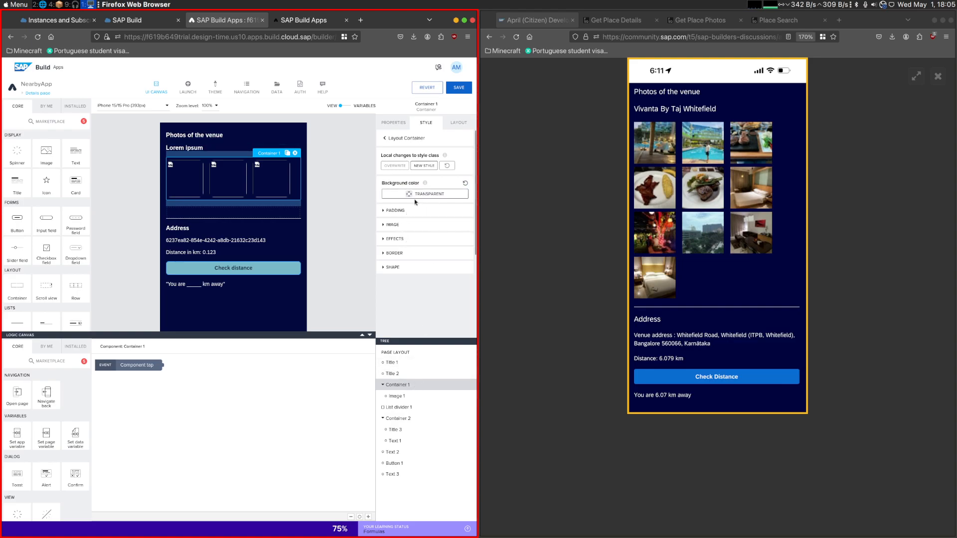
click(400, 394)
click(407, 386)
click(463, 158)
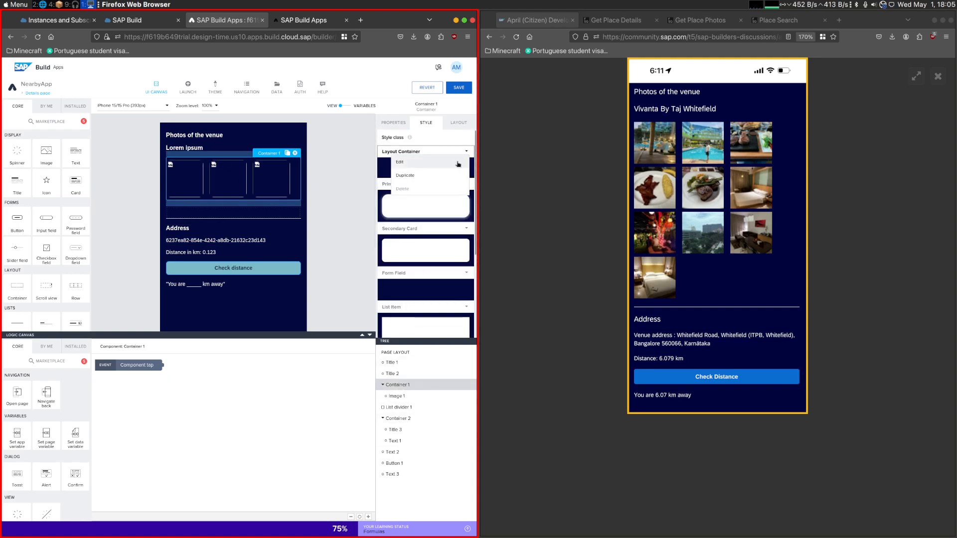
click(399, 162)
click(262, 327)
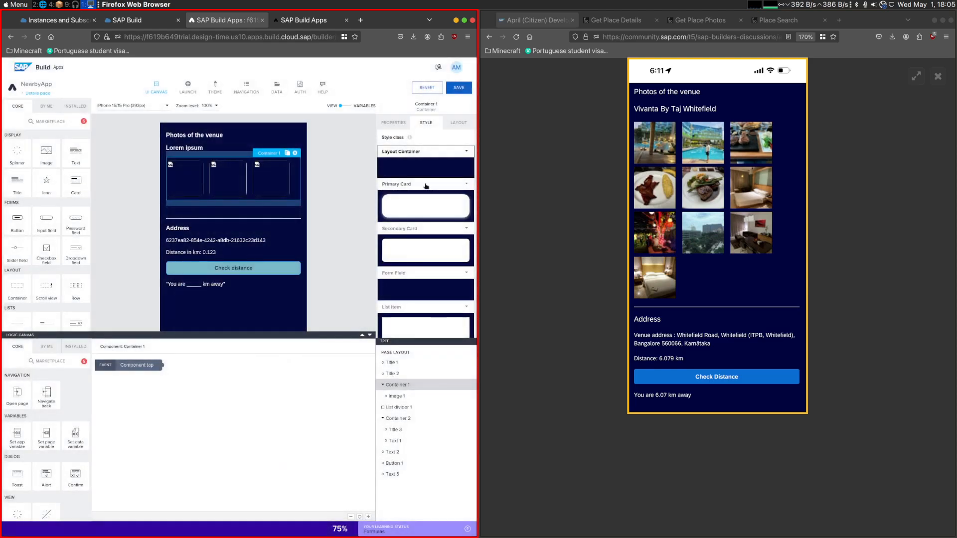
click(466, 152)
click(400, 162)
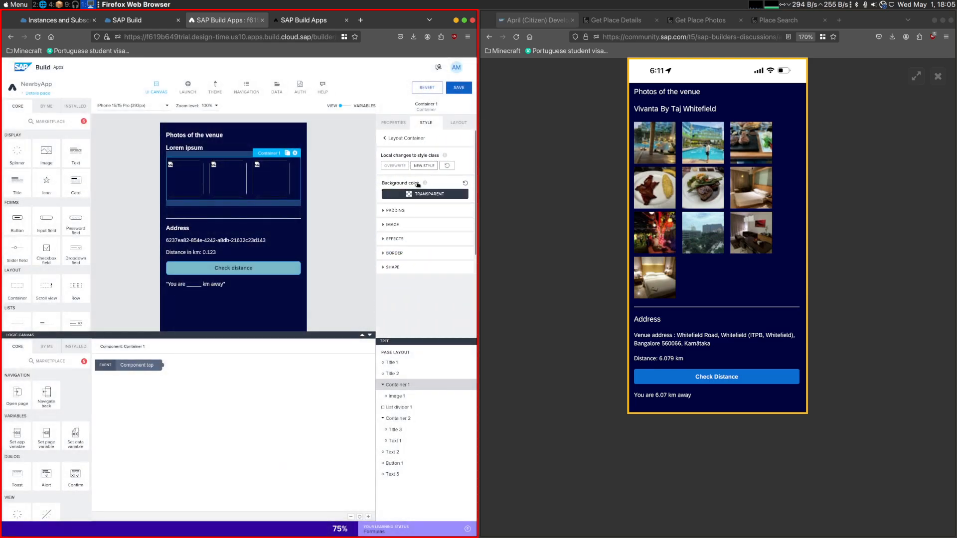
- Examine the padding, effects, border and shape style settings of Container 1
click(420, 214)
click(384, 282)
click(423, 267)
scroll(424, 239, down, 3)
scroll(424, 236, down, 2)
scroll(416, 247, down, 1)
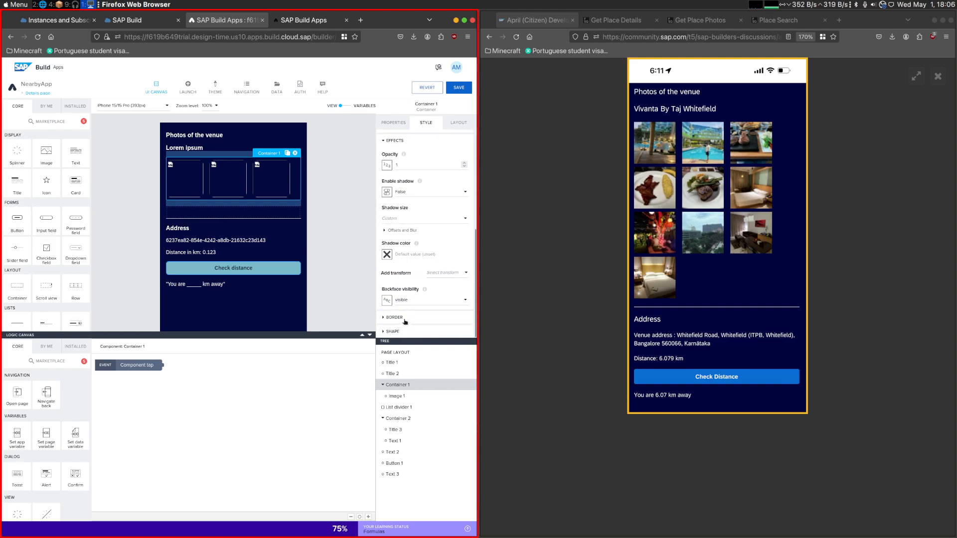
click(394, 317)
scroll(408, 299, down, 3)
scroll(428, 224, down, 1)
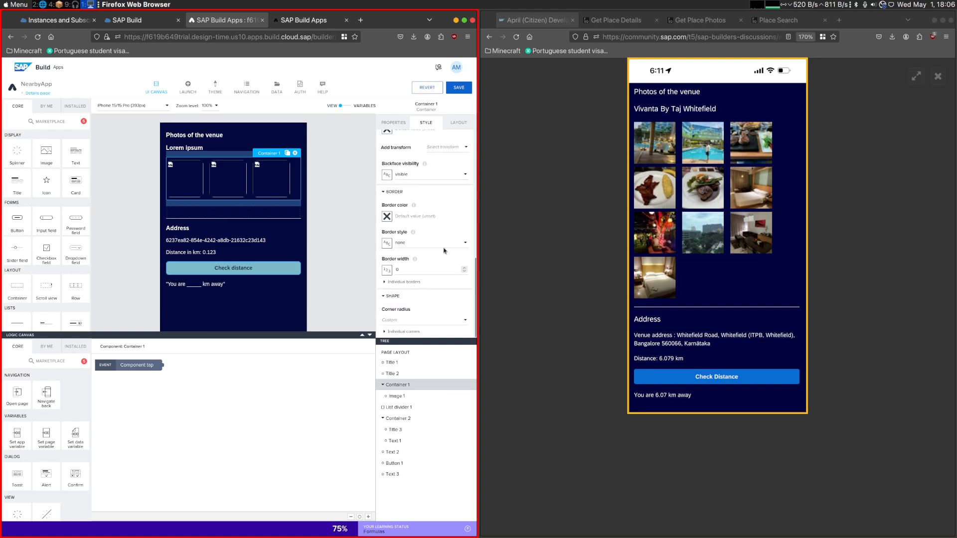
- Turn off wrapping of overflowing components in Container 1's layout and preview the Quimera Brewpub and Ler Devagar details
click(458, 123)
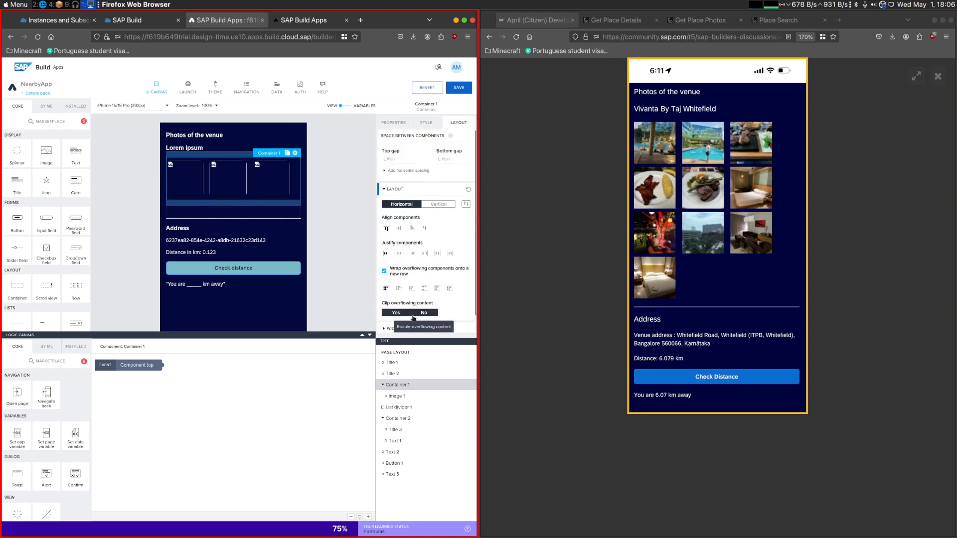
click(384, 271)
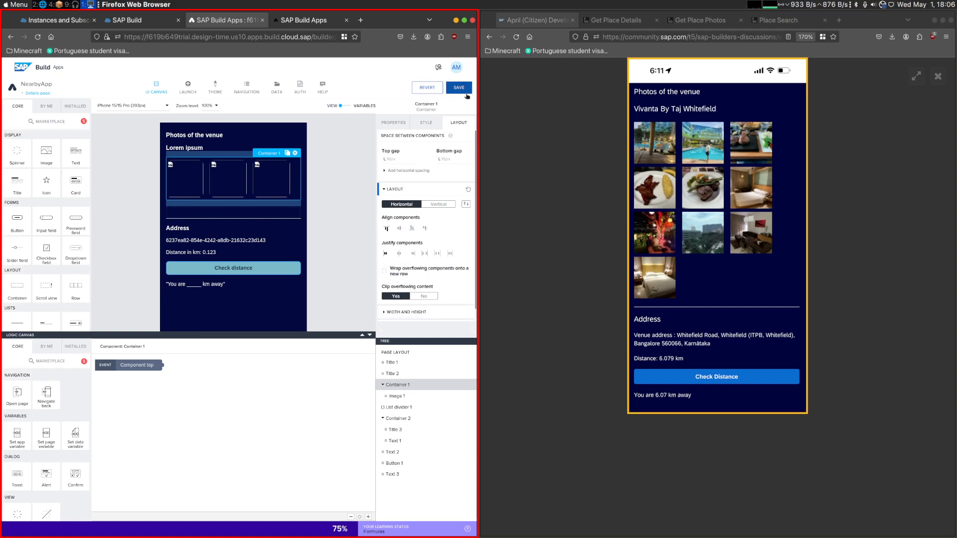
click(312, 19)
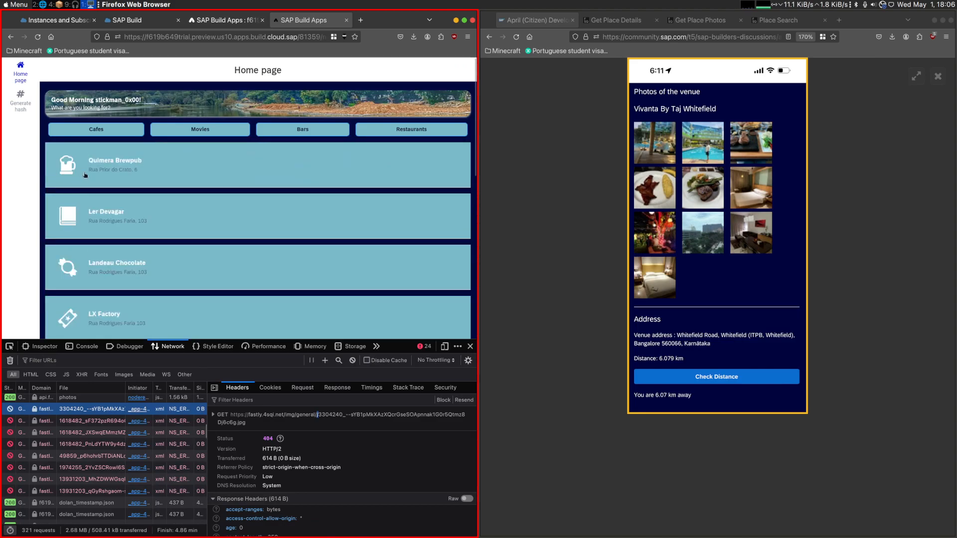
click(73, 170)
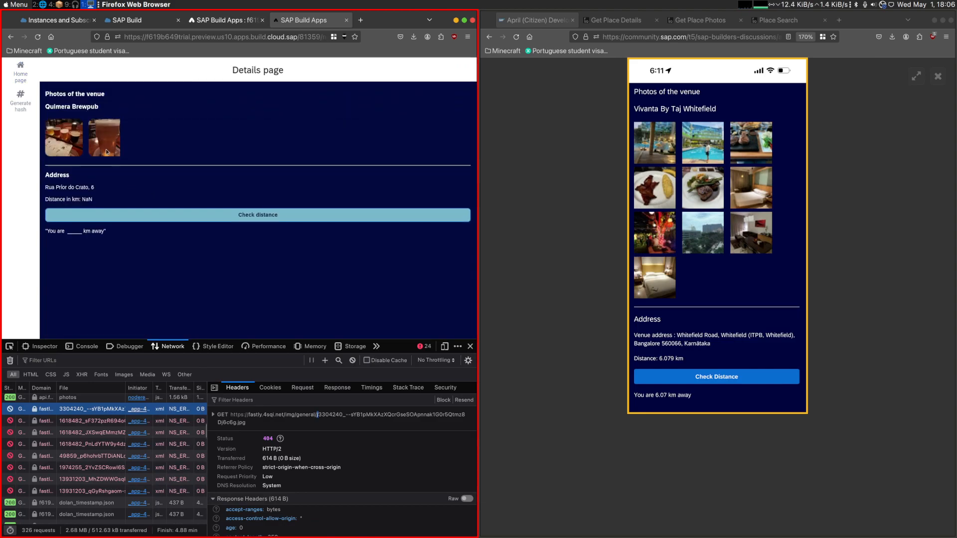
click(21, 70)
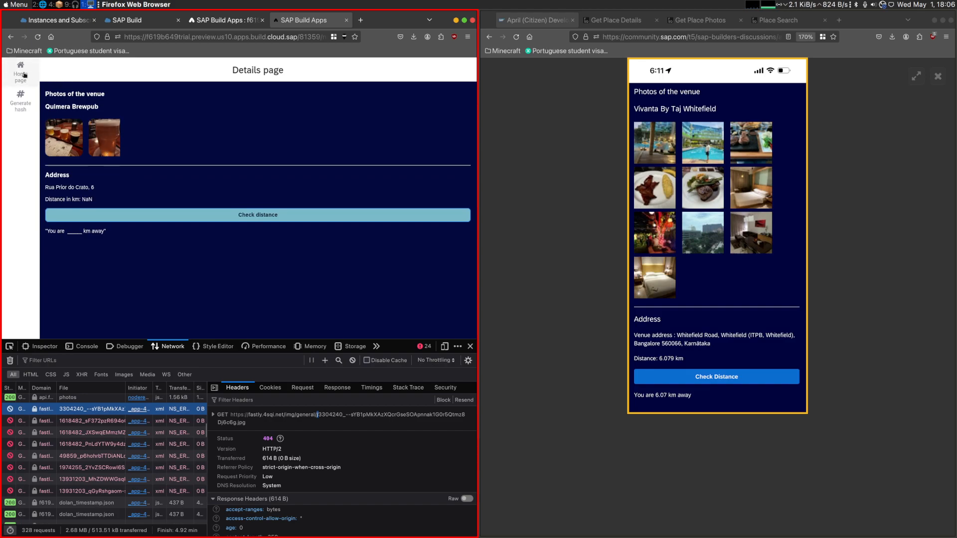
click(126, 209)
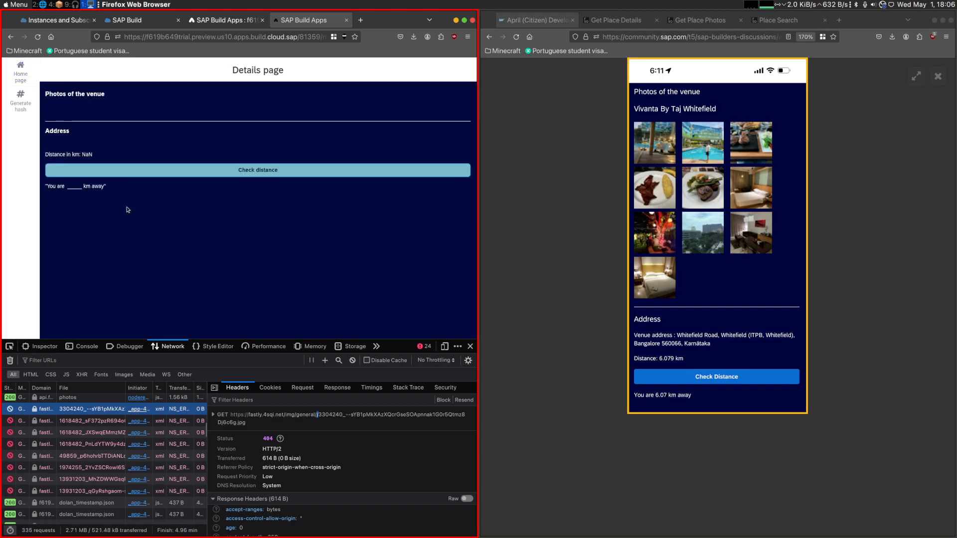
- Re-enable wrapping onto a new row for Container 1 with overflow clipping set to No, and preview Quimera Brewpub's details
click(225, 20)
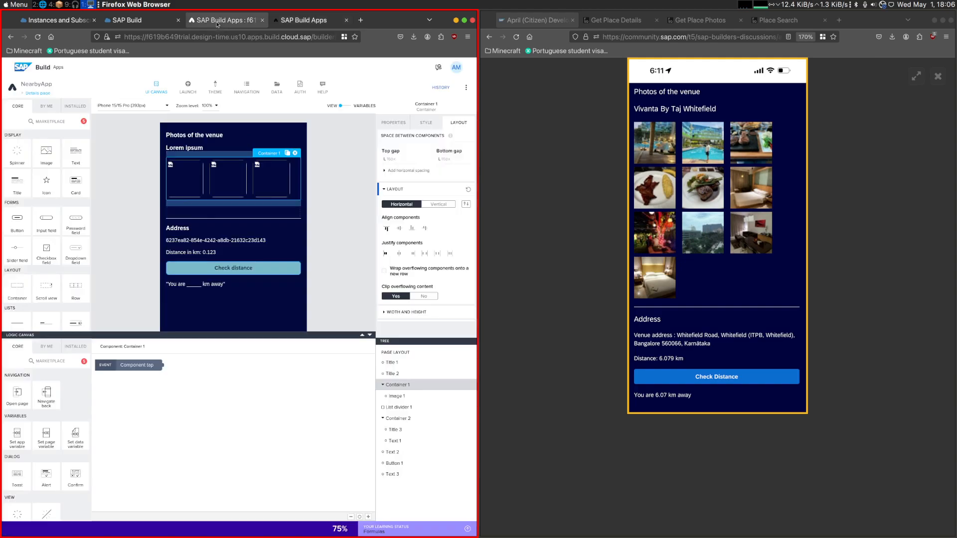
click(383, 271)
click(424, 312)
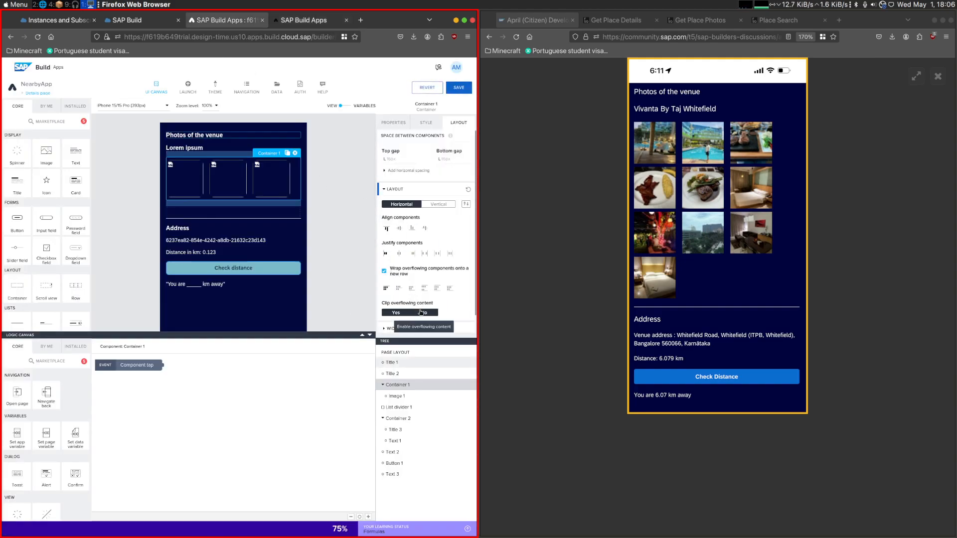
click(452, 89)
click(299, 20)
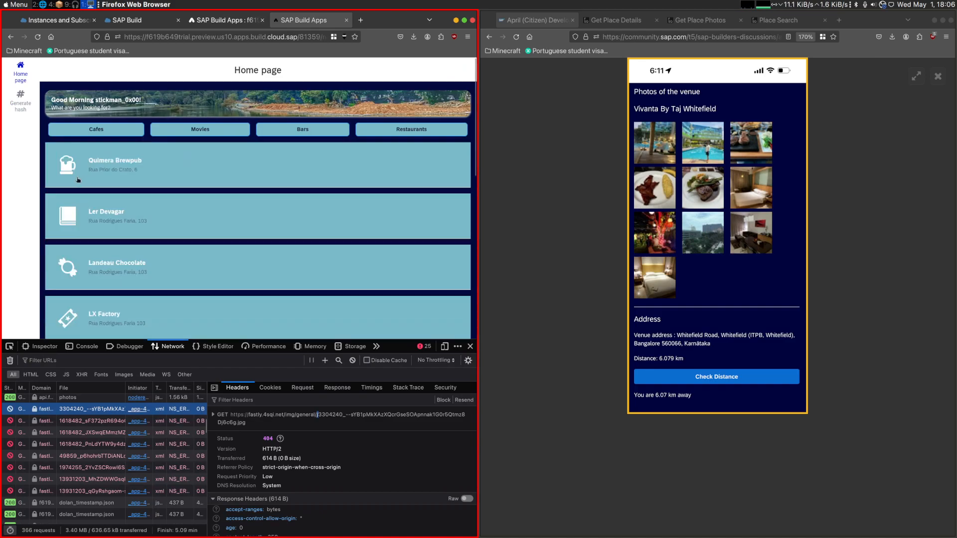
click(78, 180)
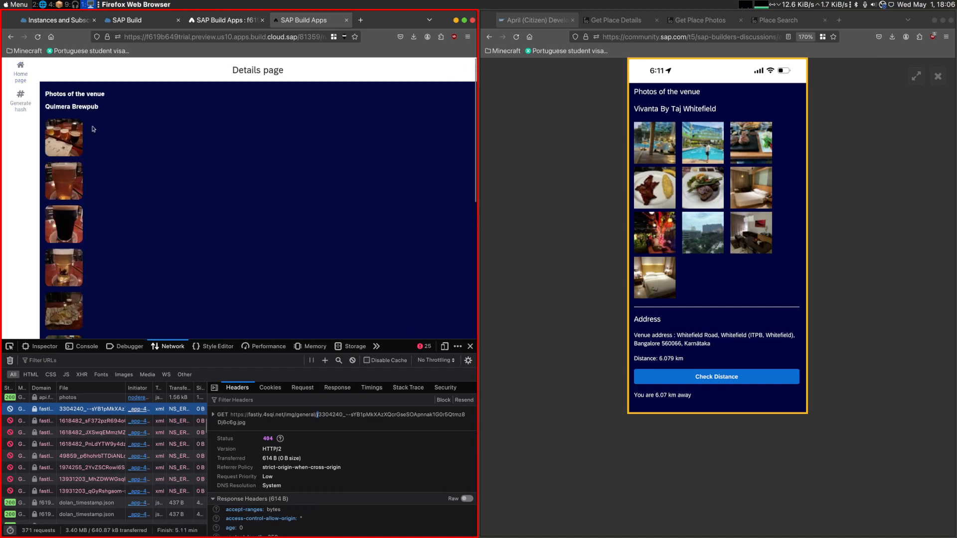
- Disable wrapping for Container 1 while overflow clipping is off, and preview Quimera Brewpub's details page
click(225, 20)
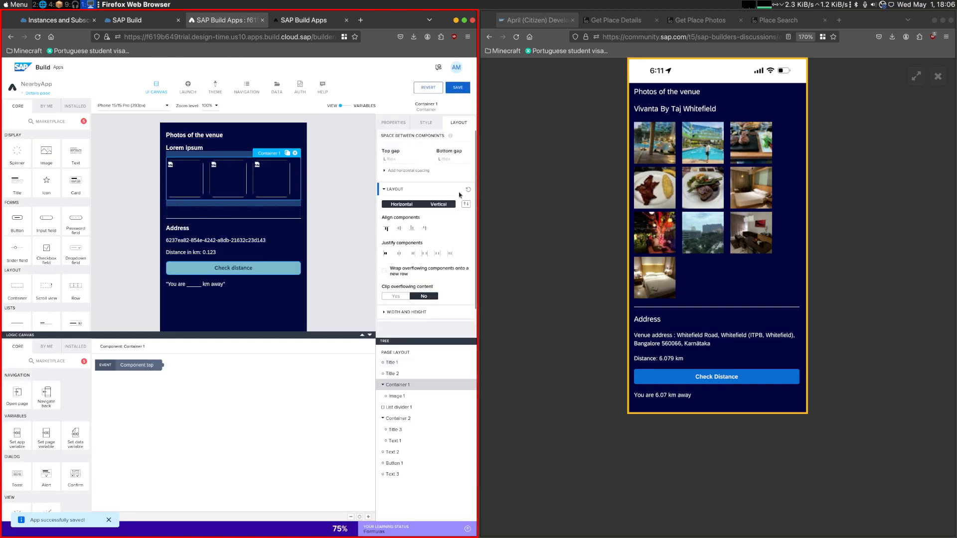
click(301, 20)
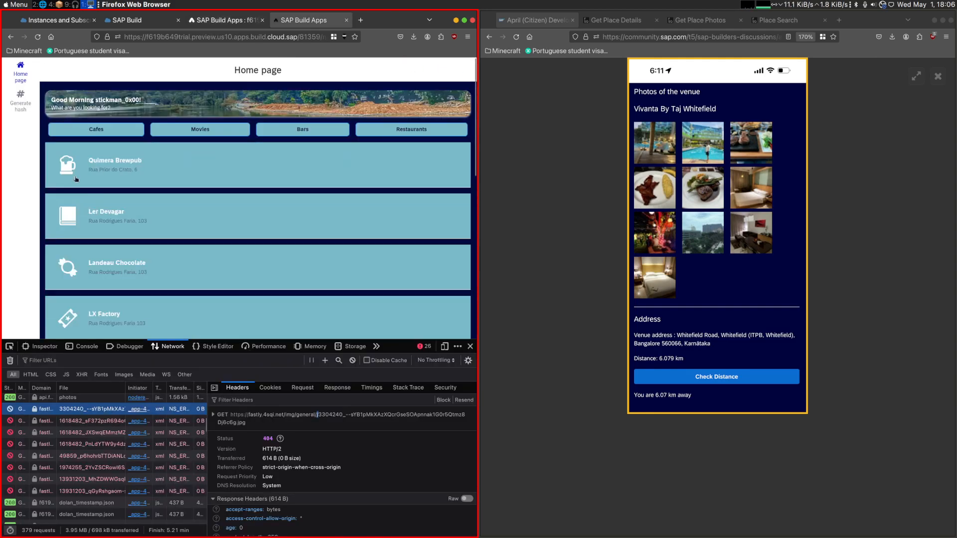
click(77, 179)
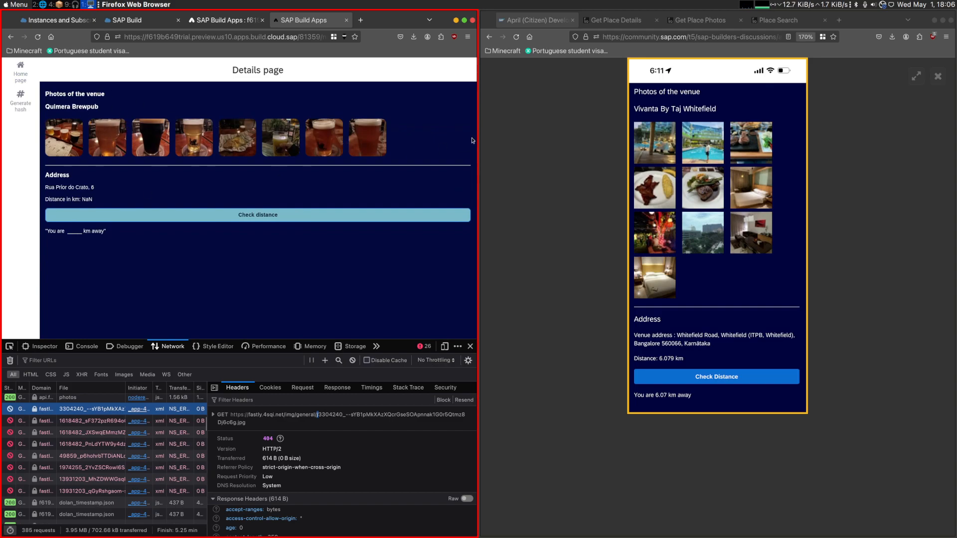
- Check the Quimera Brewpub photo row at a narrow phone-like browser width, reopening the venue, then widen the window again
drag(479, 117, 194, 120)
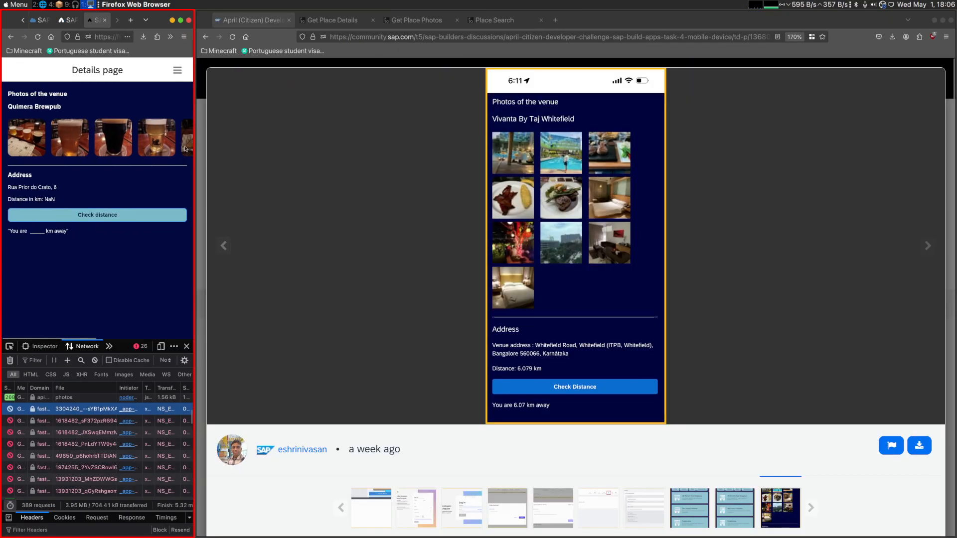
click(177, 70)
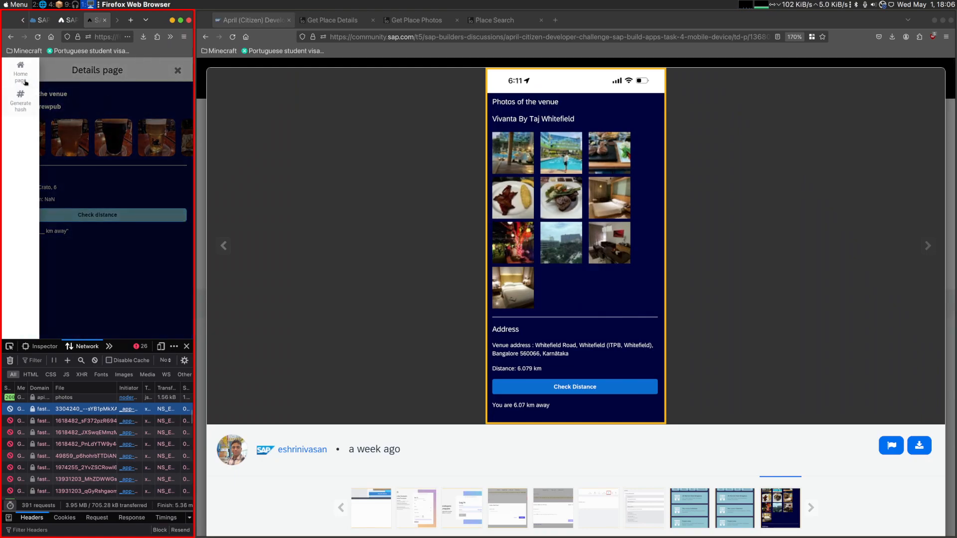
click(20, 94)
click(30, 163)
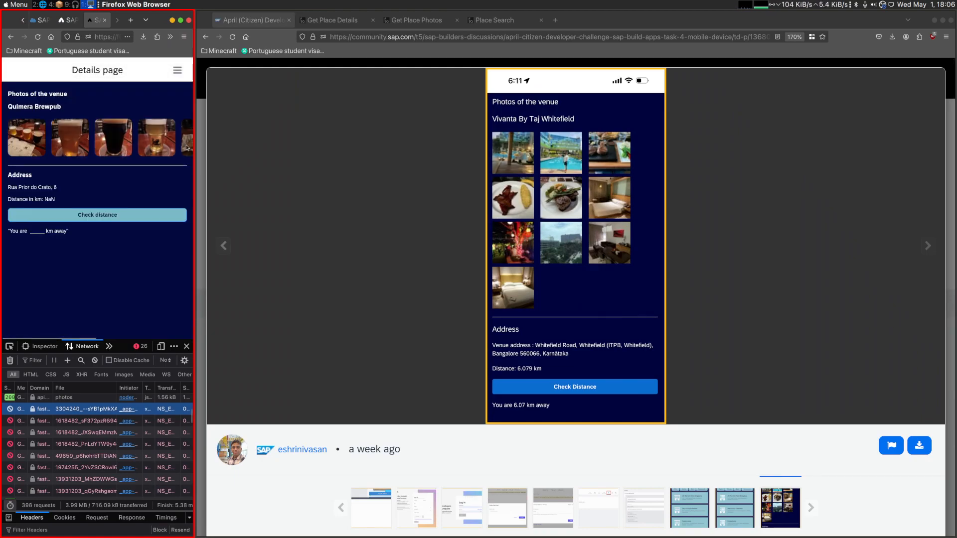
drag(196, 136, 496, 132)
- Enable wrapping of overflowing components onto a new row for Container 1, save the app and preview Quimera Brewpub
click(227, 20)
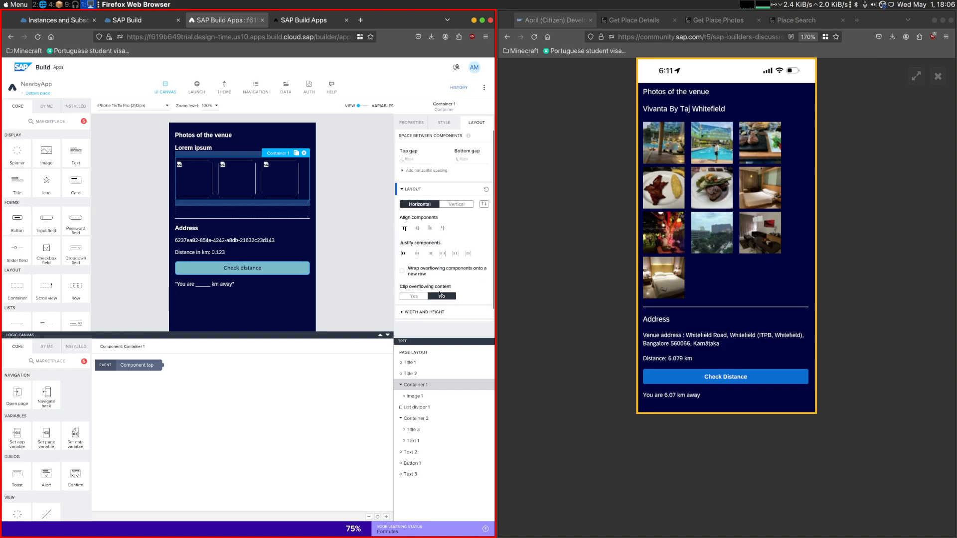
scroll(405, 317, down, 1)
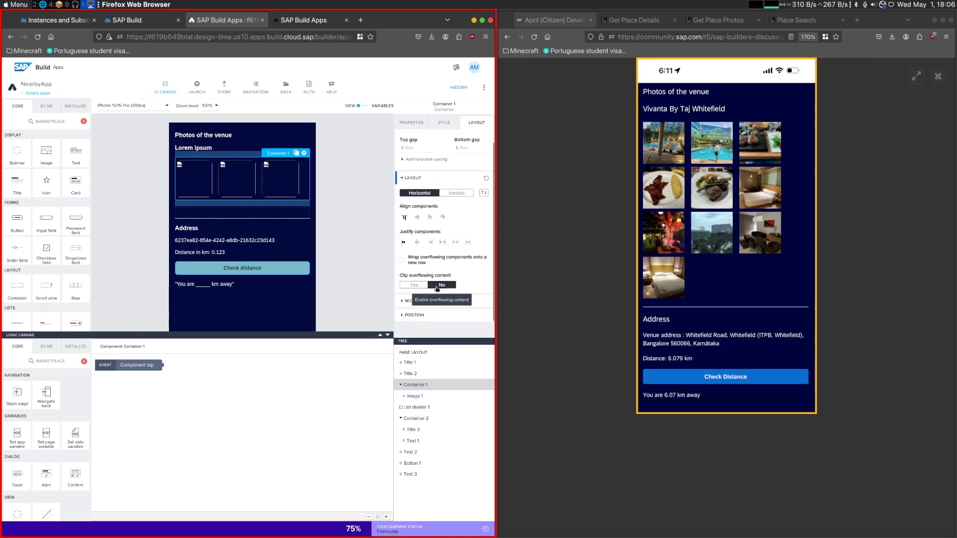
click(403, 260)
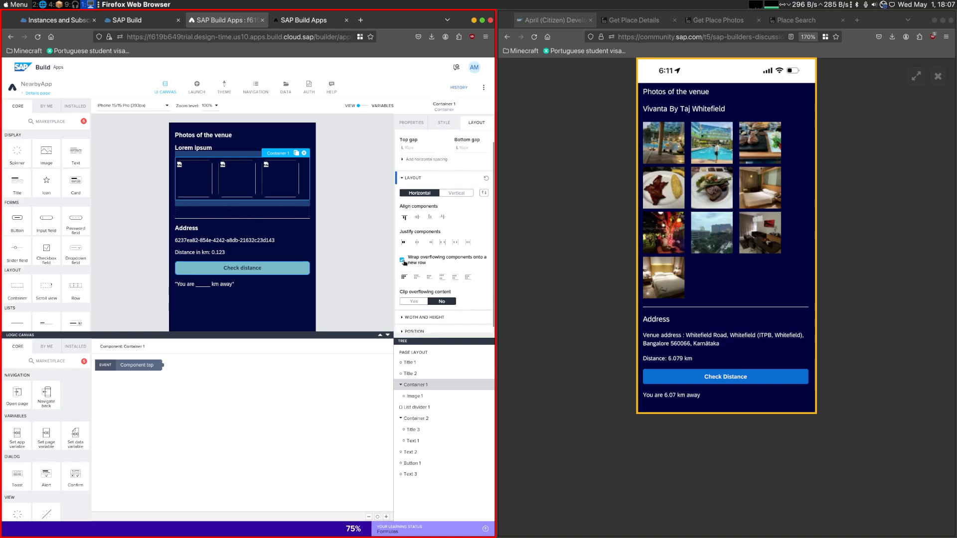
click(471, 89)
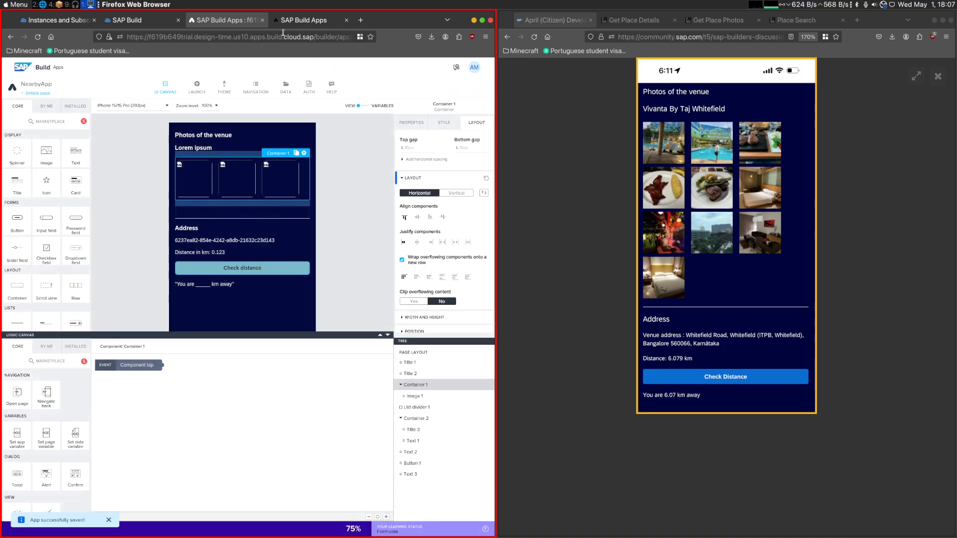
click(304, 20)
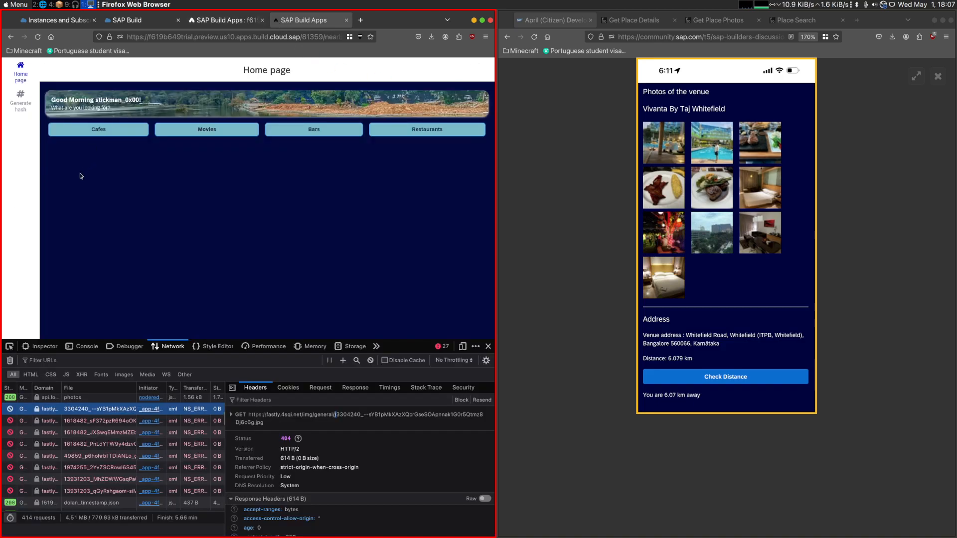
click(80, 179)
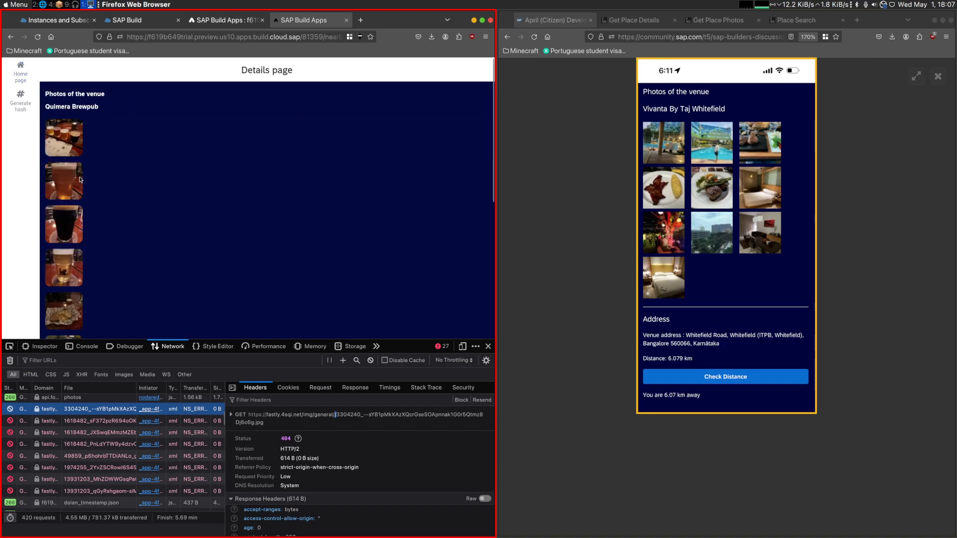
- Set Container 1's clip overflowing content option to Yes and preview the Quimera Brewpub details page
click(219, 20)
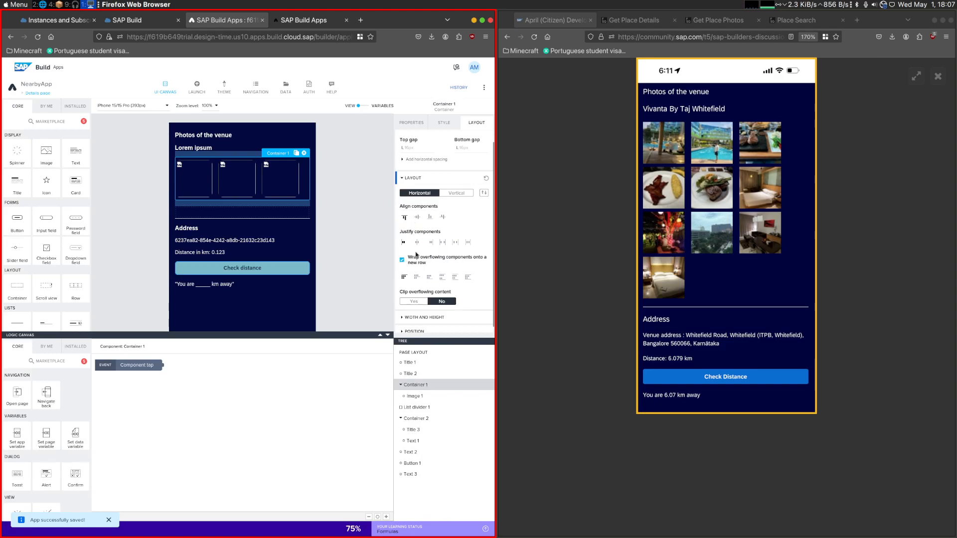
click(422, 302)
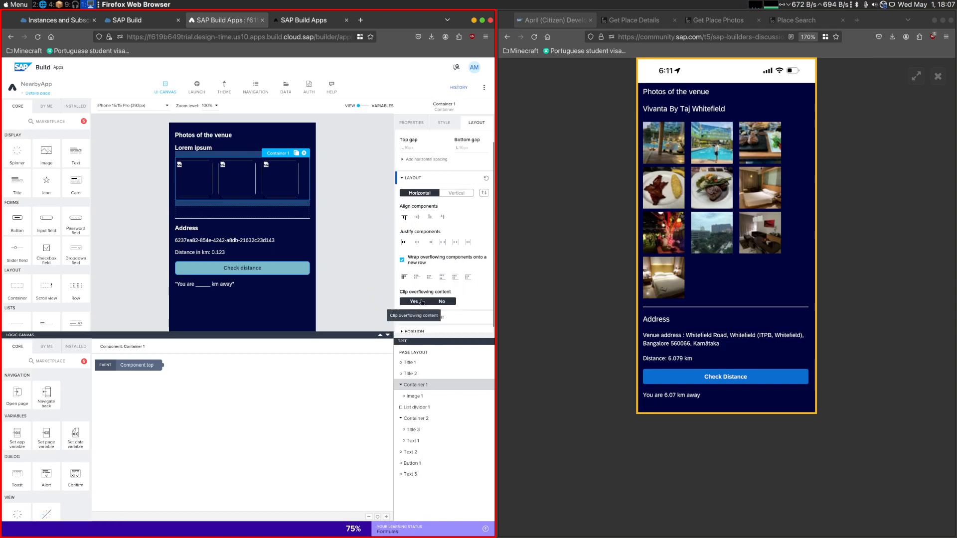
click(441, 302)
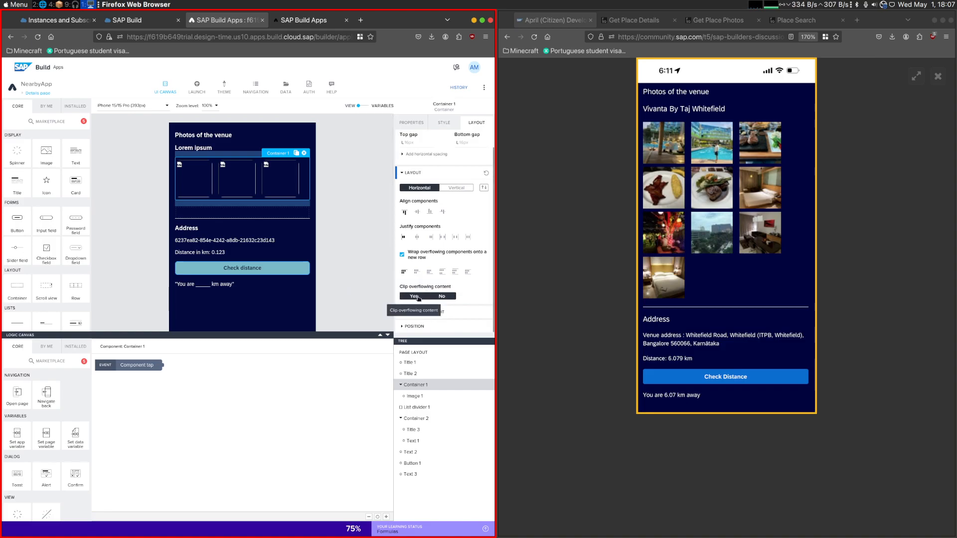
click(417, 298)
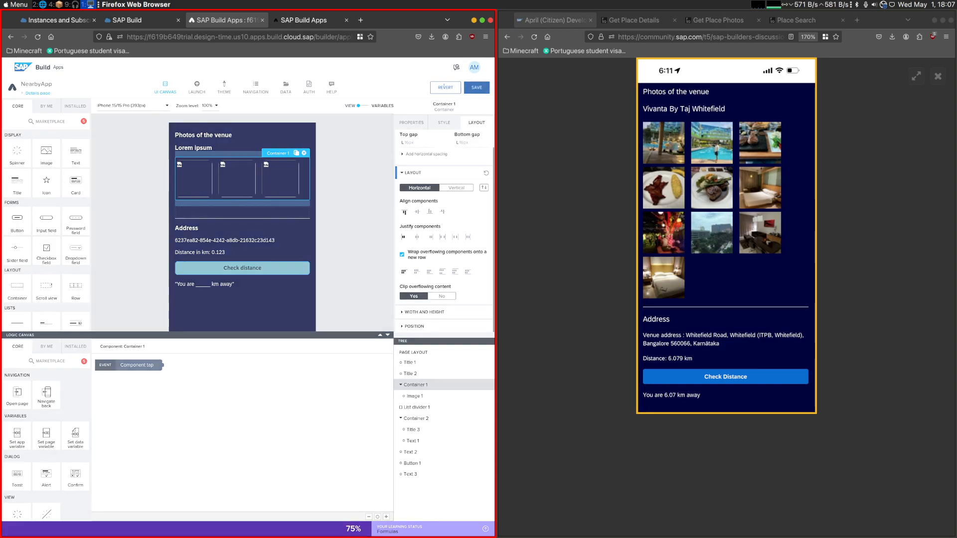
click(314, 21)
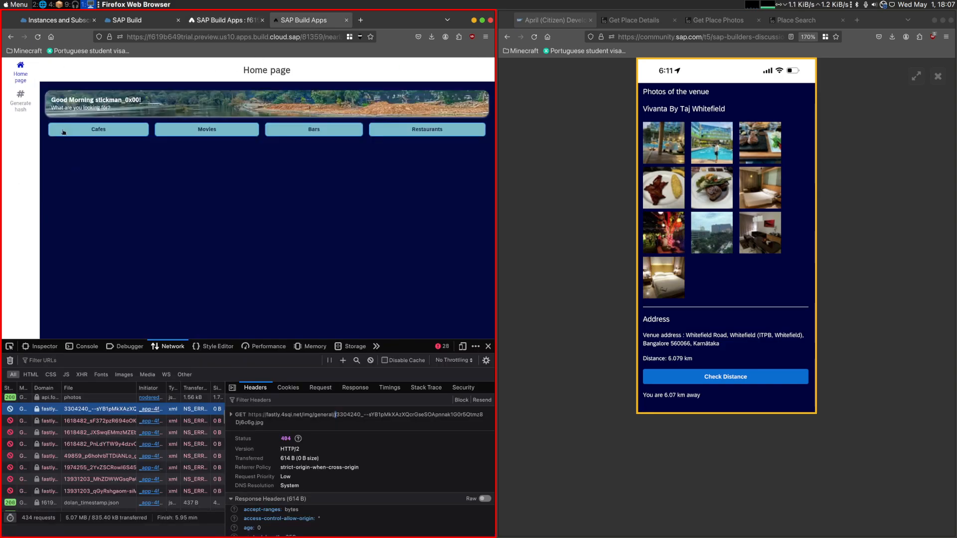
click(172, 189)
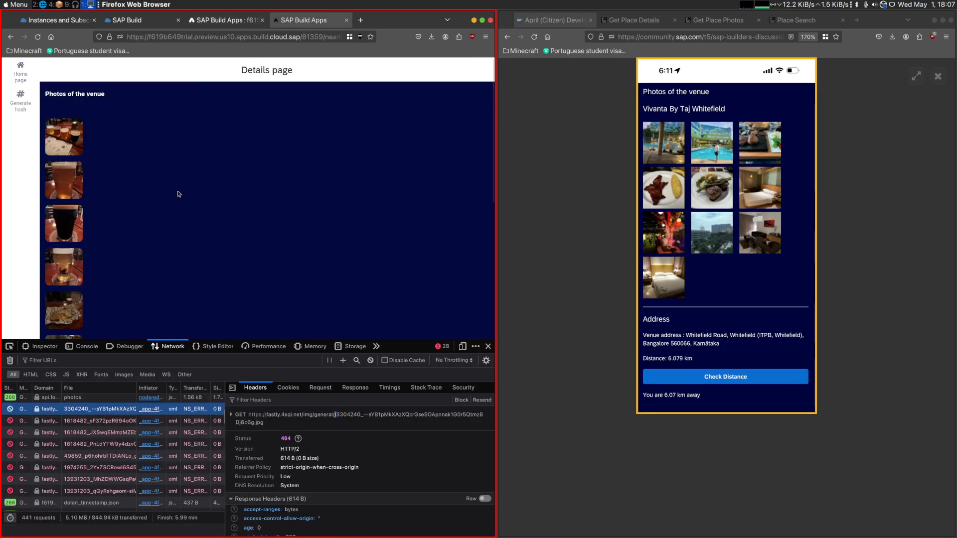
- Turn off wrapping for Container 1 with overflow clipping enabled, save the app and preview Quimera Brewpub's photos
click(224, 20)
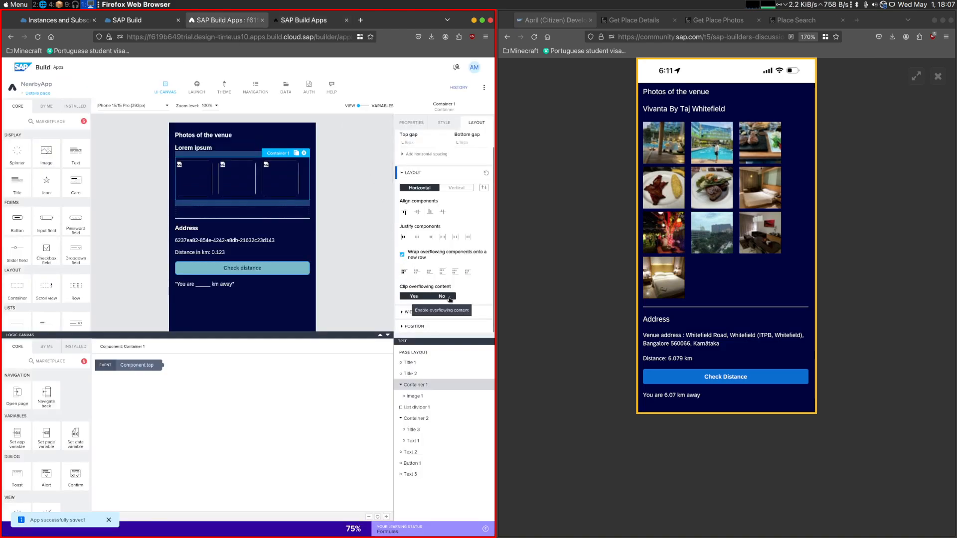
click(404, 256)
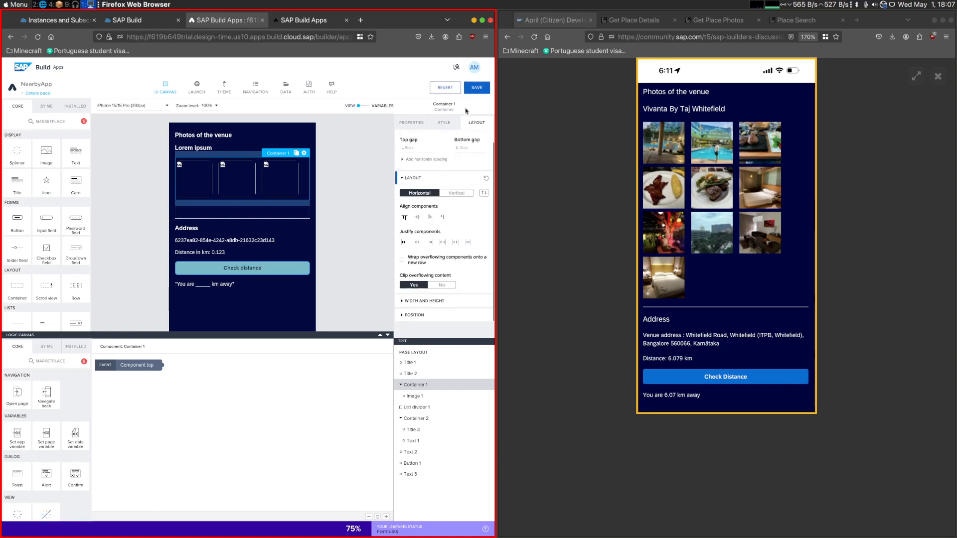
click(474, 91)
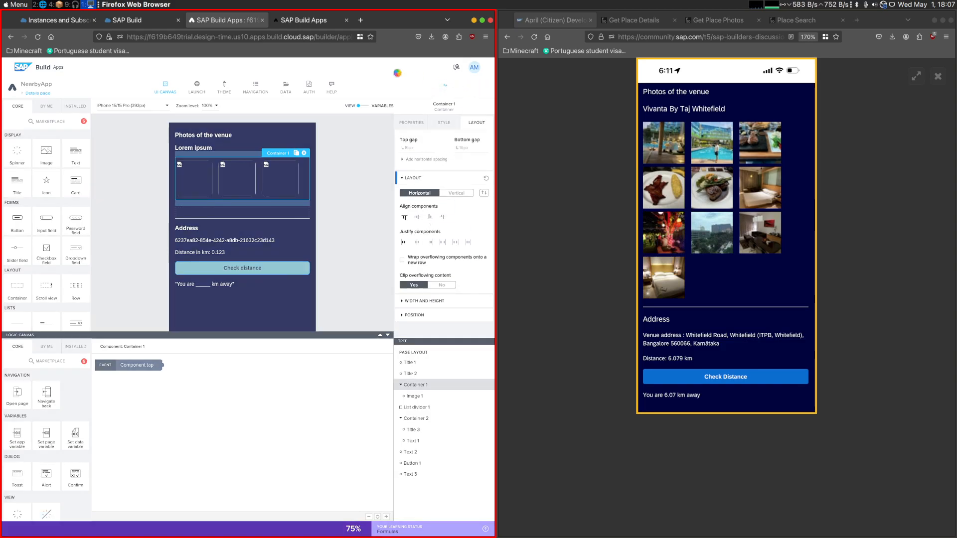
click(303, 21)
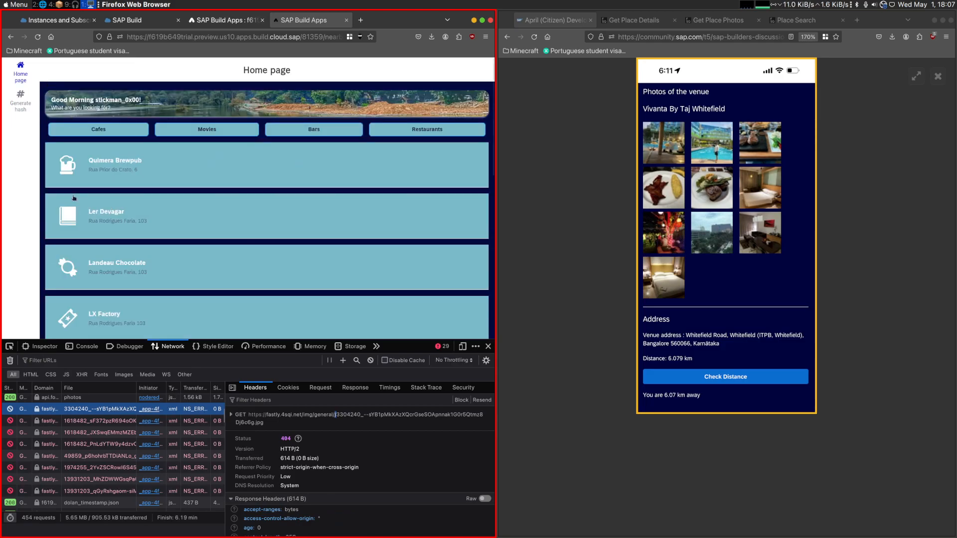
click(77, 174)
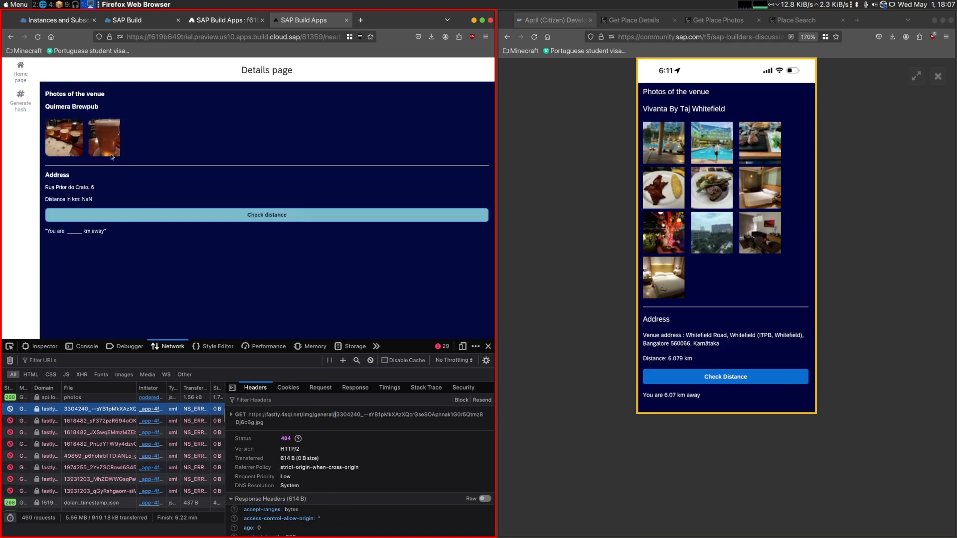
- Set Container 1's clip overflowing content option to No, save the app and preview Quimera Brewpub's details page
click(224, 20)
click(477, 87)
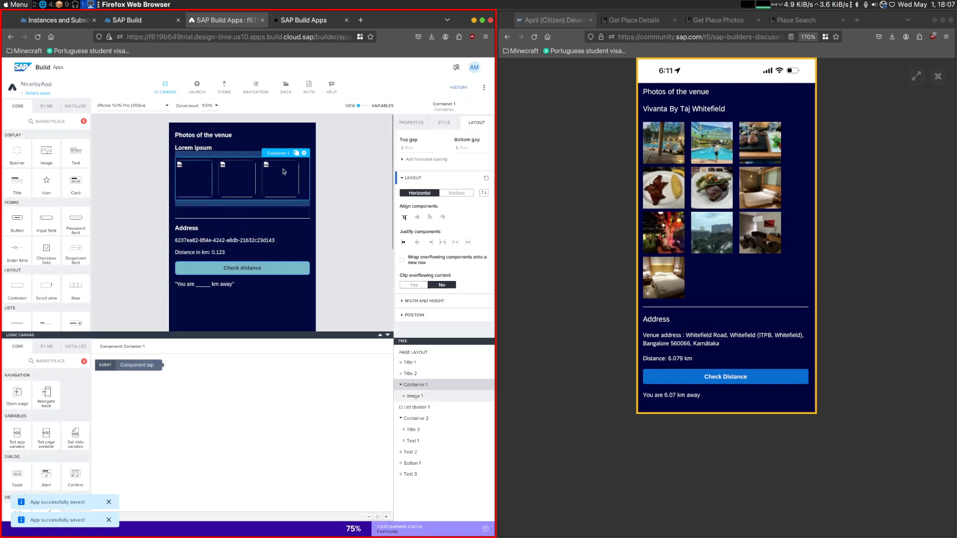
click(304, 20)
click(65, 170)
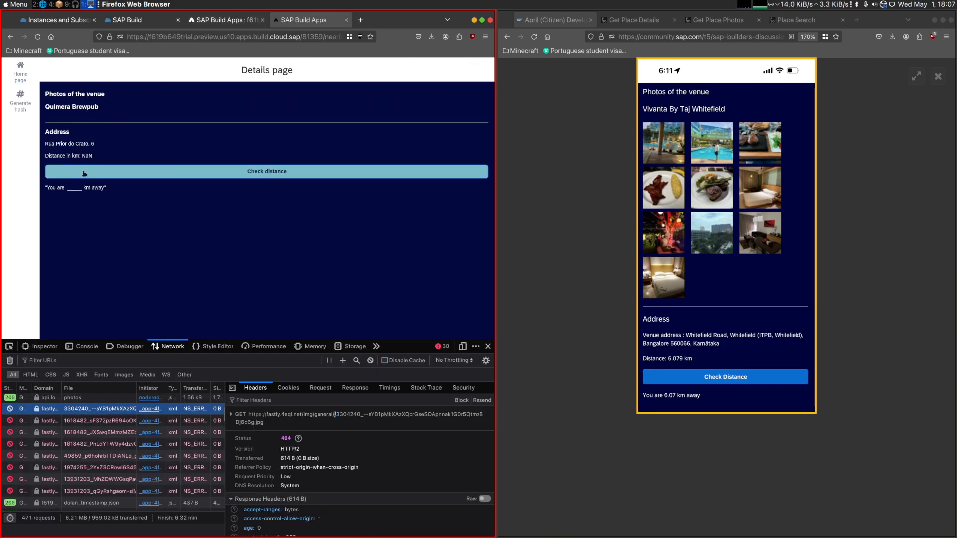
drag(97, 106, 46, 105)
click(54, 104)
drag(118, 108, 21, 103)
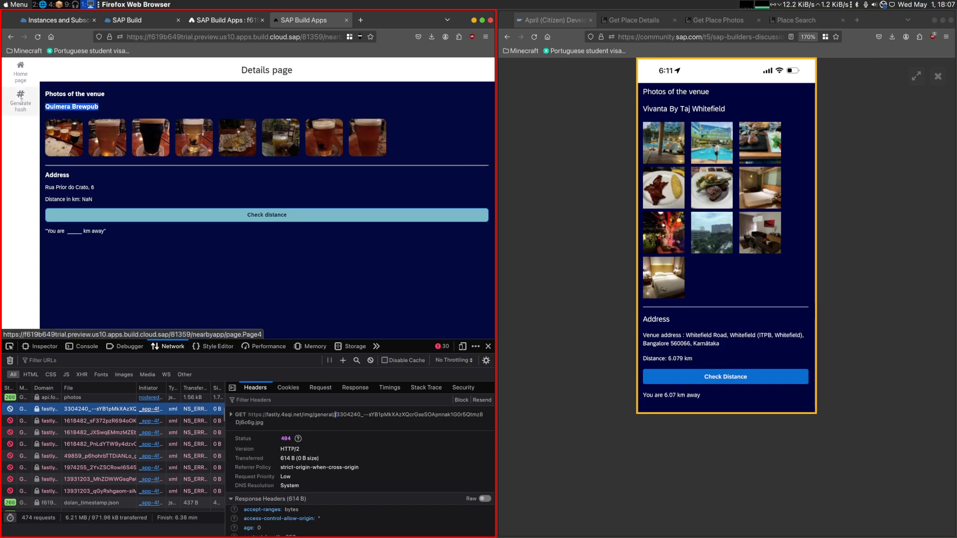
click(110, 187)
- Try converting the distance to a number in Text 2's content formula: "Distance in km: " + NUMBER(data.FoursquarePlaceSearch1.distance) / 1000
click(234, 20)
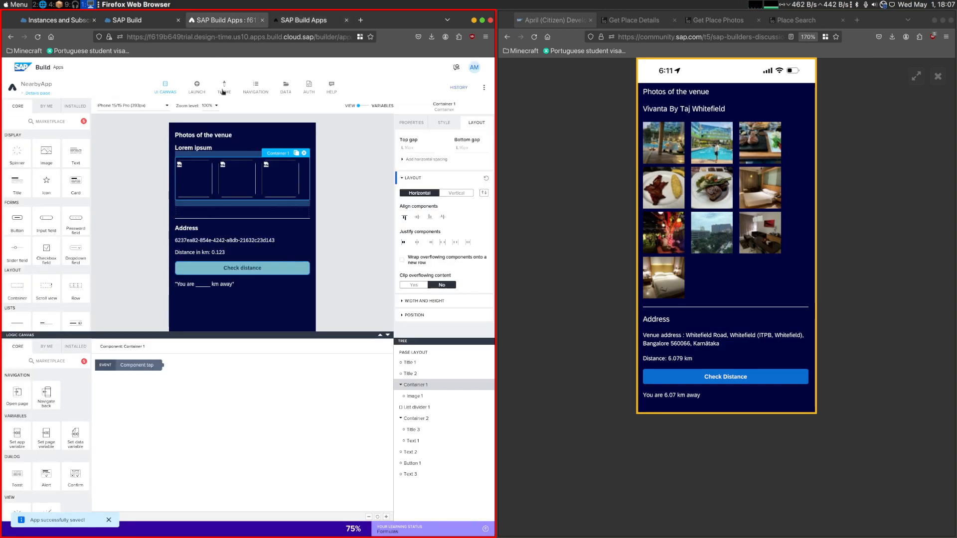
click(242, 253)
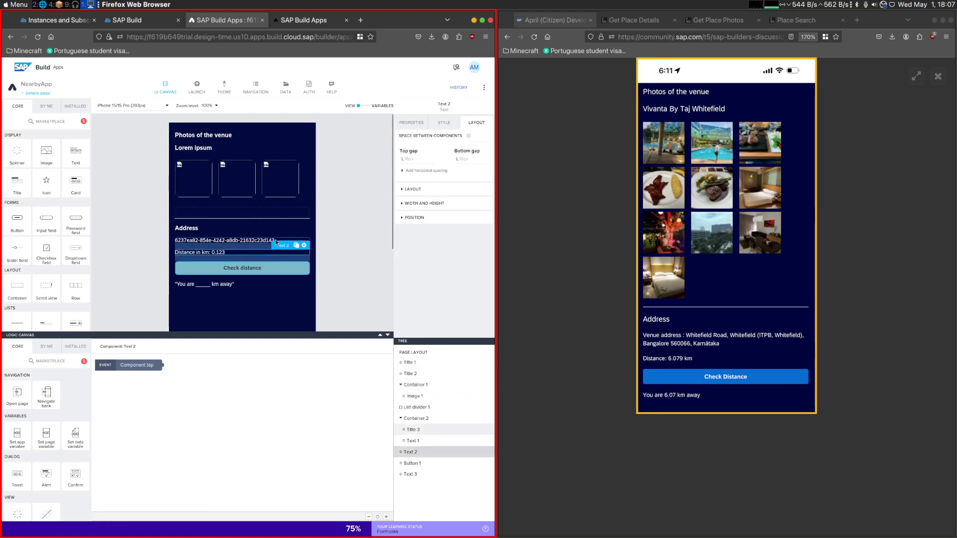
click(407, 123)
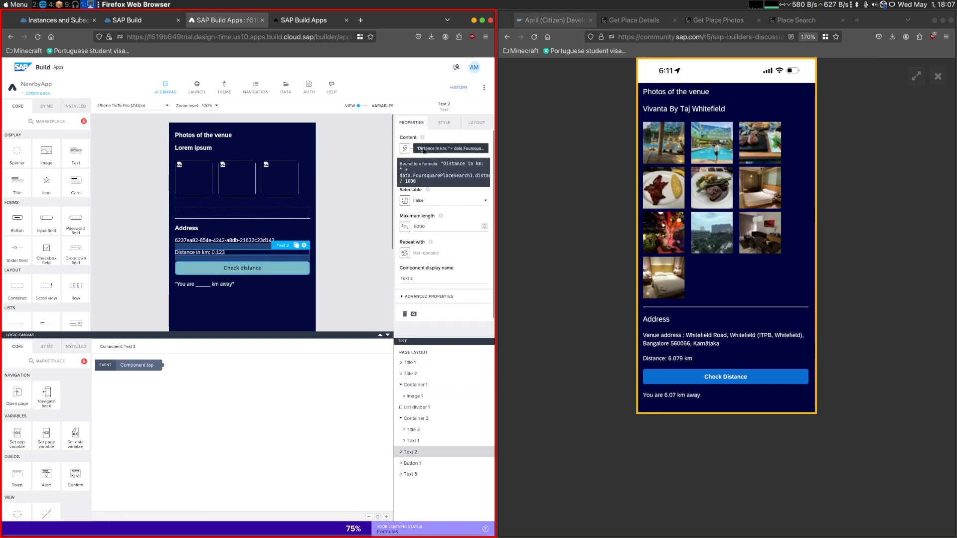
click(439, 148)
click(216, 233)
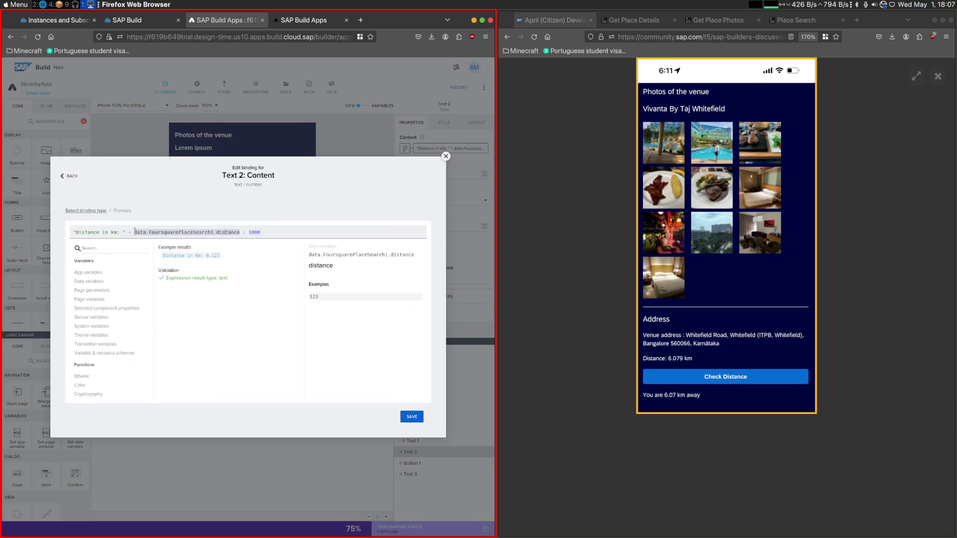
text(NUMBE)
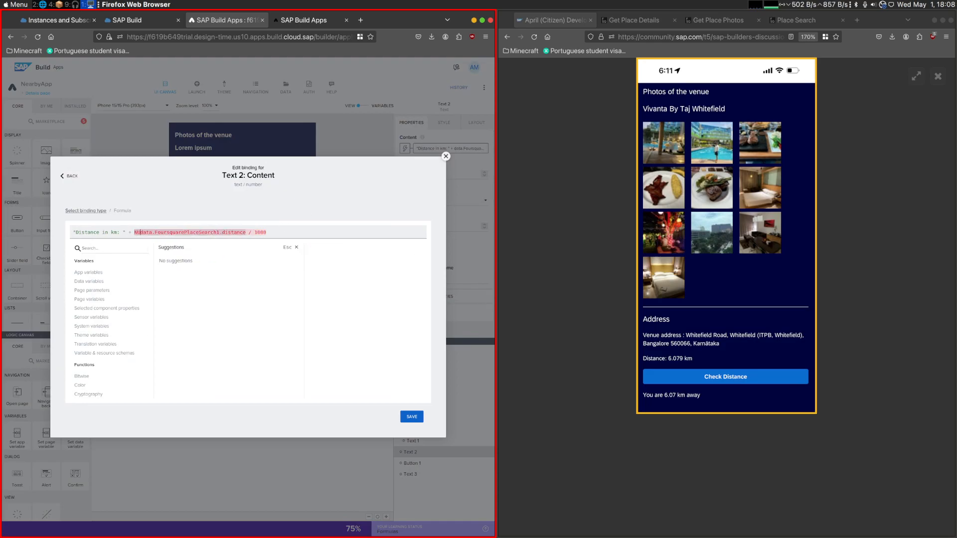
text(R()
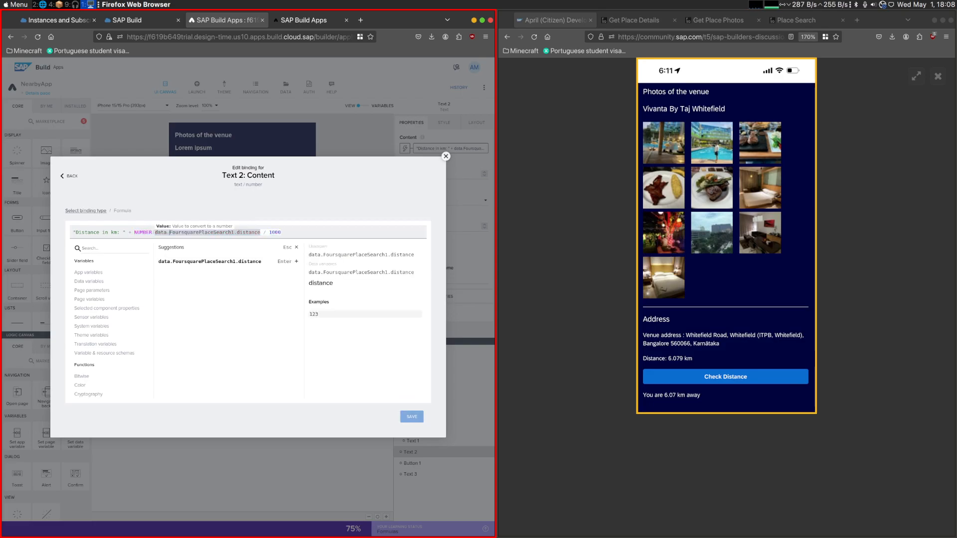
text())
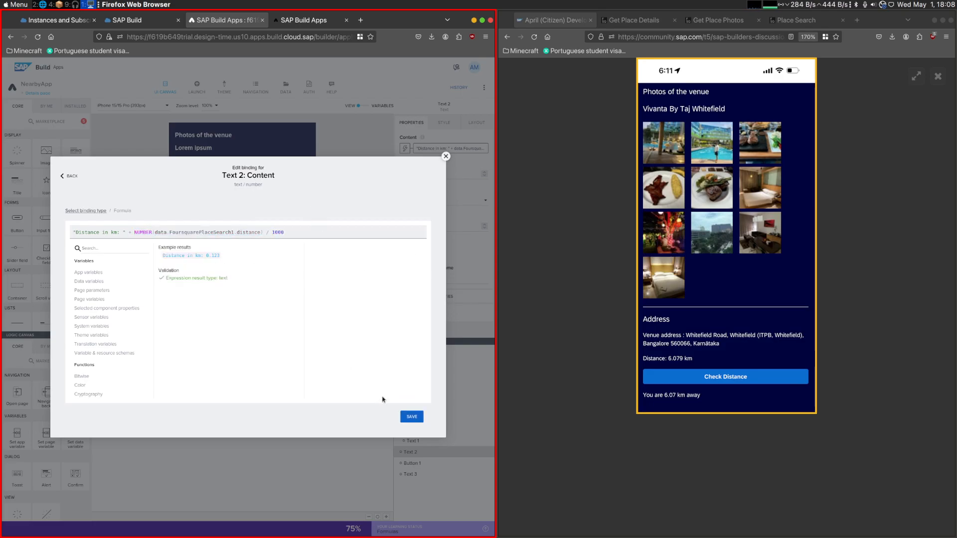
click(411, 416)
click(412, 417)
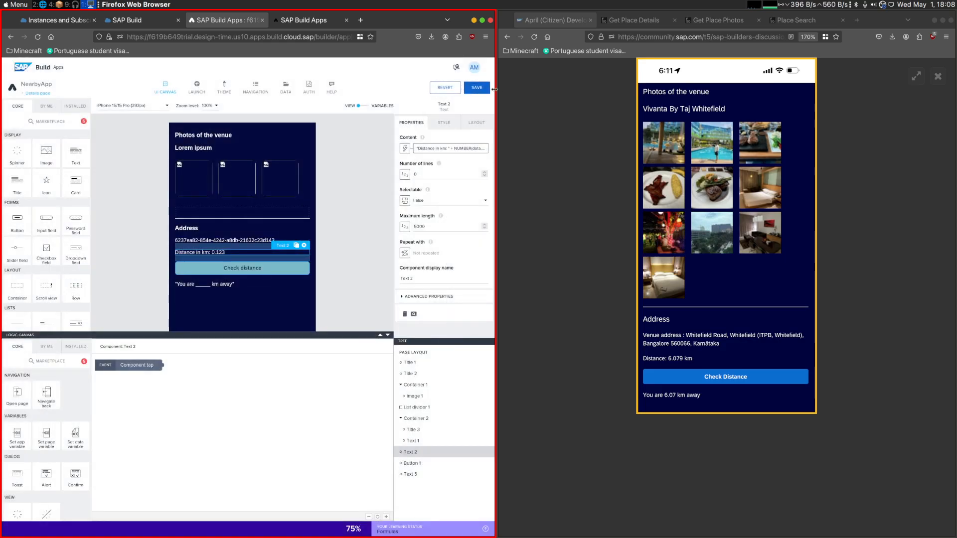
- Reopen Quimera Brewpub from the preview's Home page and check the distance text
click(289, 21)
click(21, 75)
click(88, 134)
click(65, 178)
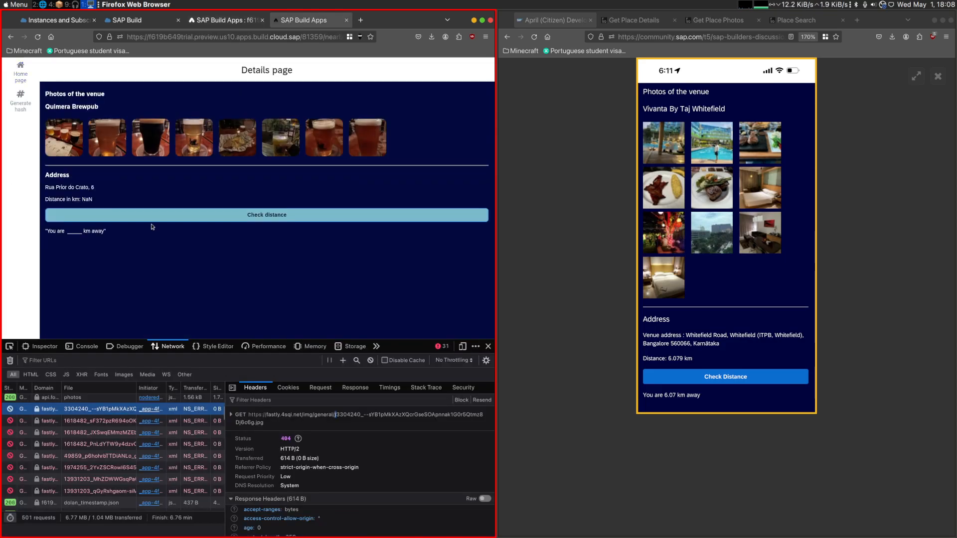
- Simplify Text 2's content formula to "Distance in km: " + data.FoursquarePlaceSearch1.distance, save the app and preview Quimera Brewpub
click(222, 20)
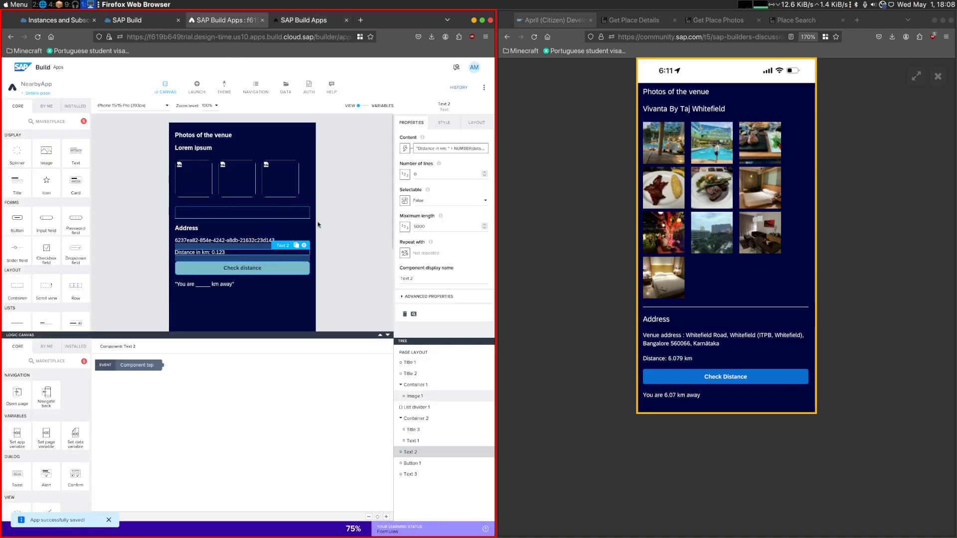
click(448, 148)
drag(308, 231, 262, 233)
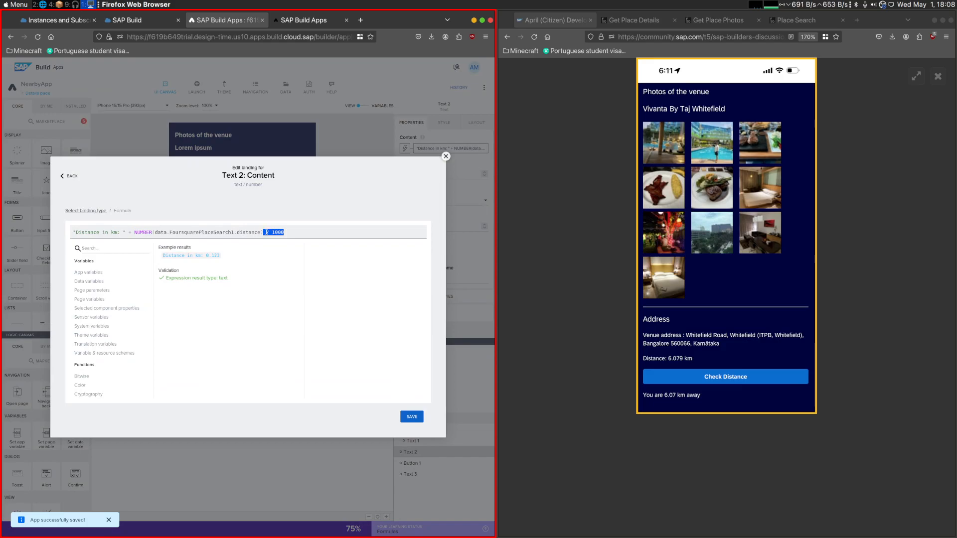
click(230, 233)
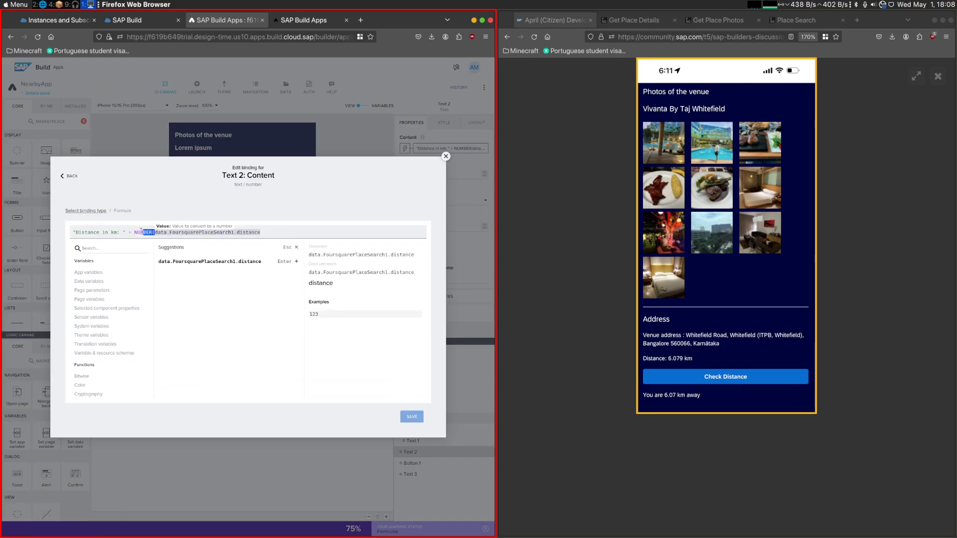
drag(144, 230, 134, 232)
key(BackSpace)
click(412, 417)
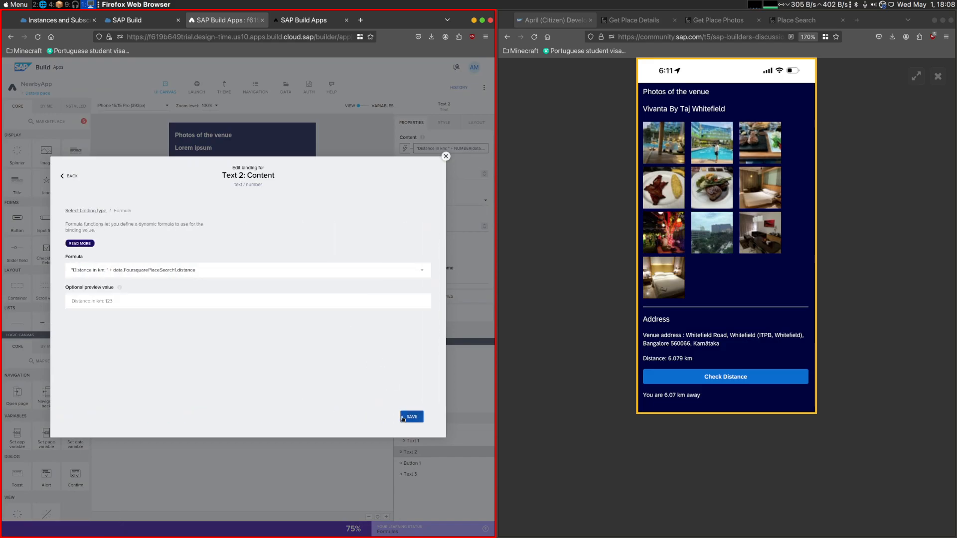
click(410, 416)
click(304, 20)
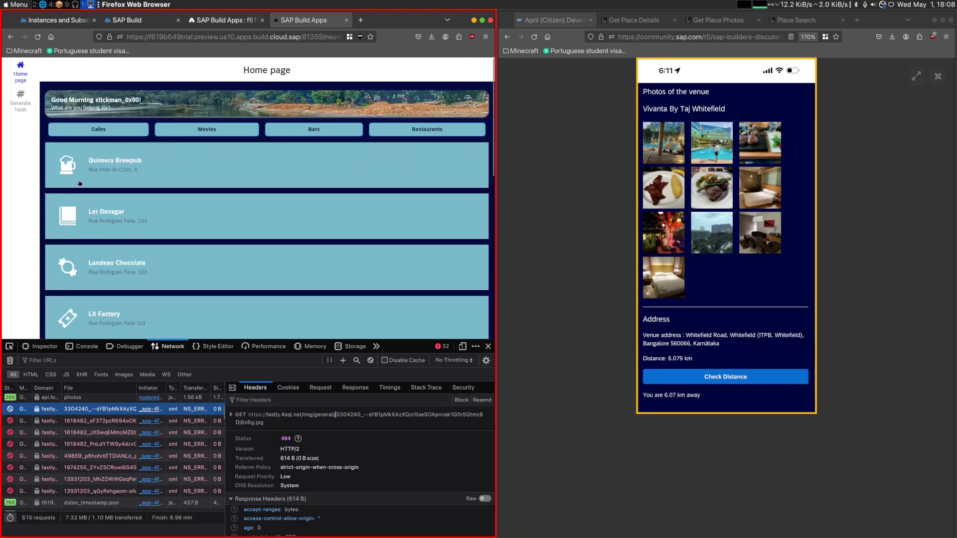
click(83, 183)
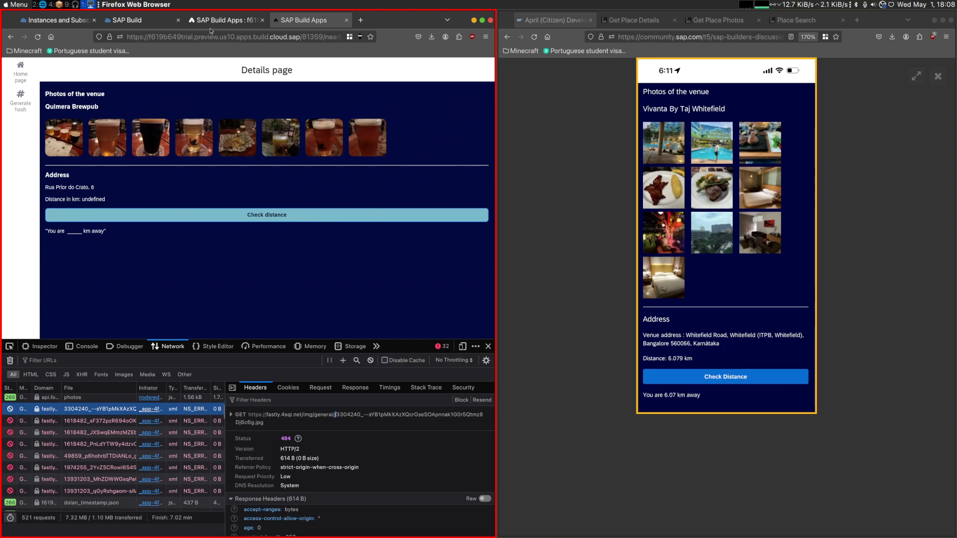
- Review Text 2's content formula without changing it, and view the Details page's variables
click(224, 20)
click(447, 149)
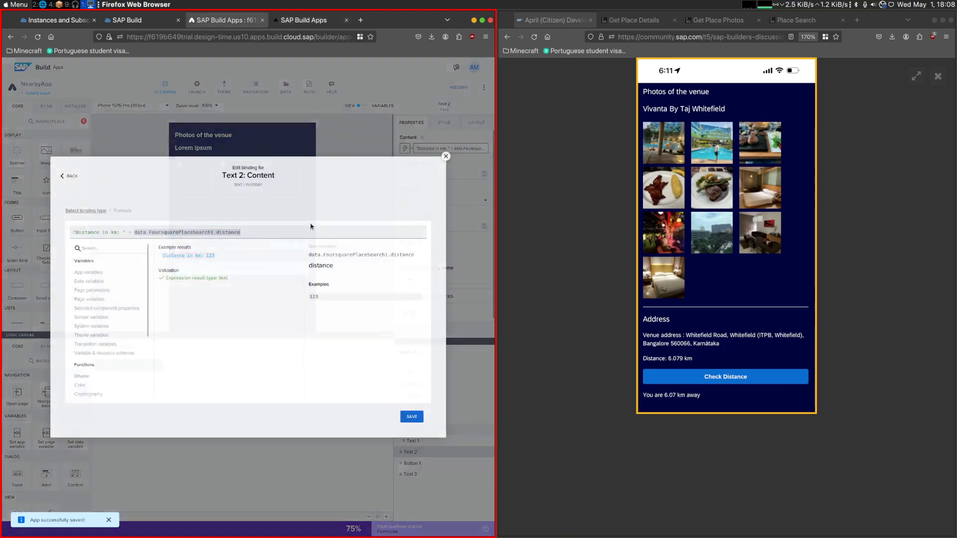
click(446, 156)
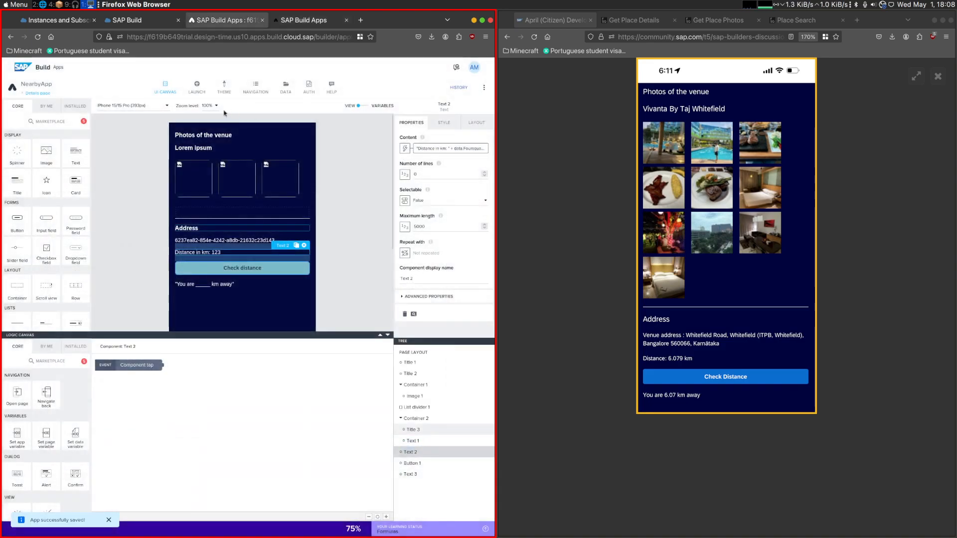
click(373, 106)
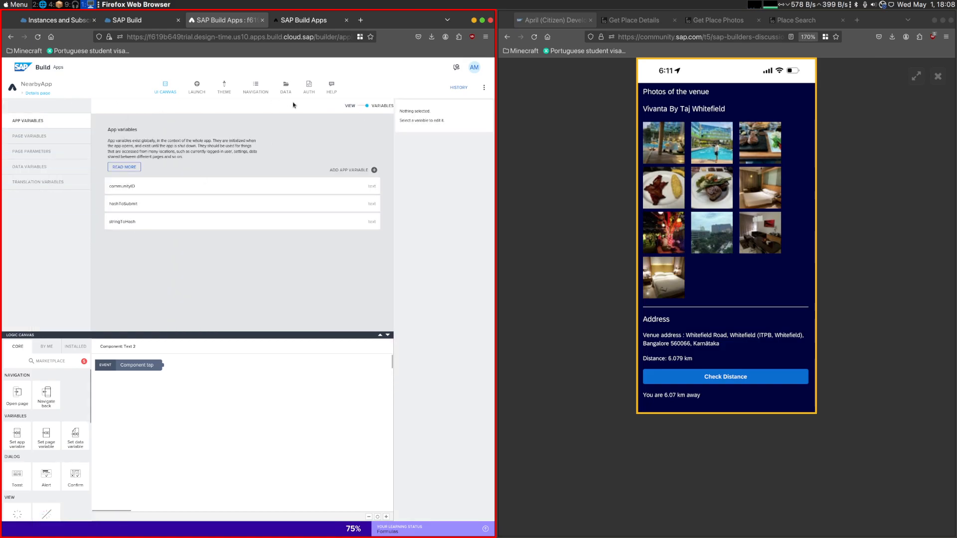
- On the Home page, select the venue list item's Open page action and open its distance parameter formula
click(39, 93)
click(214, 219)
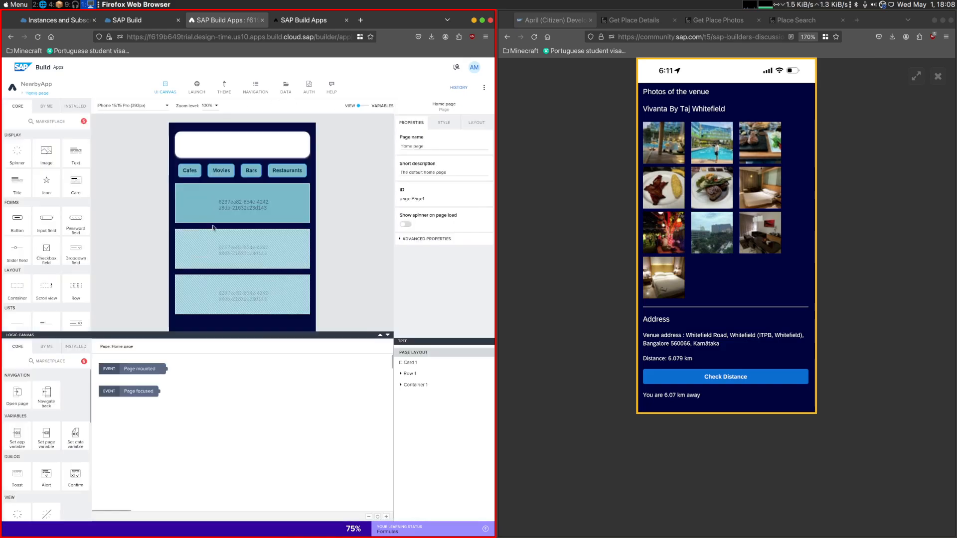
scroll(222, 291, down, 3)
click(219, 178)
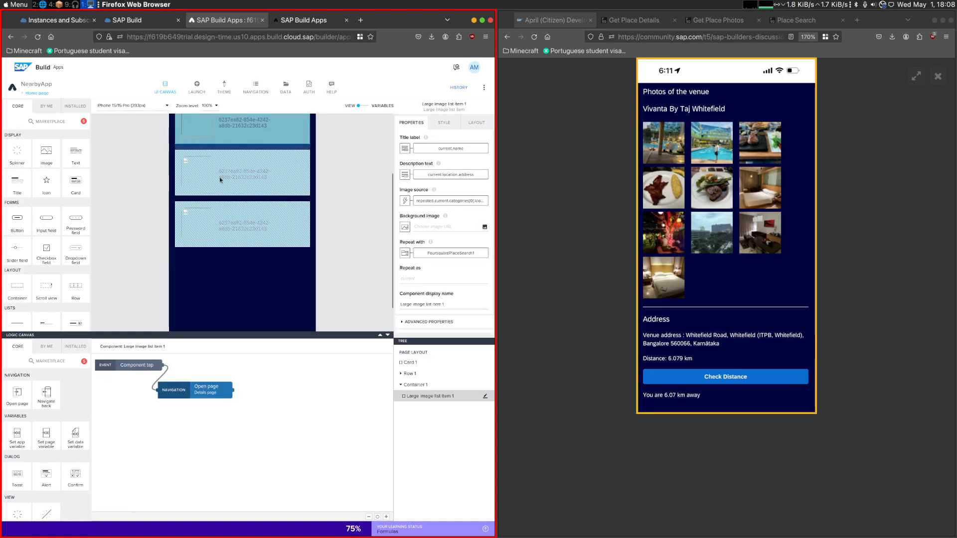
click(183, 390)
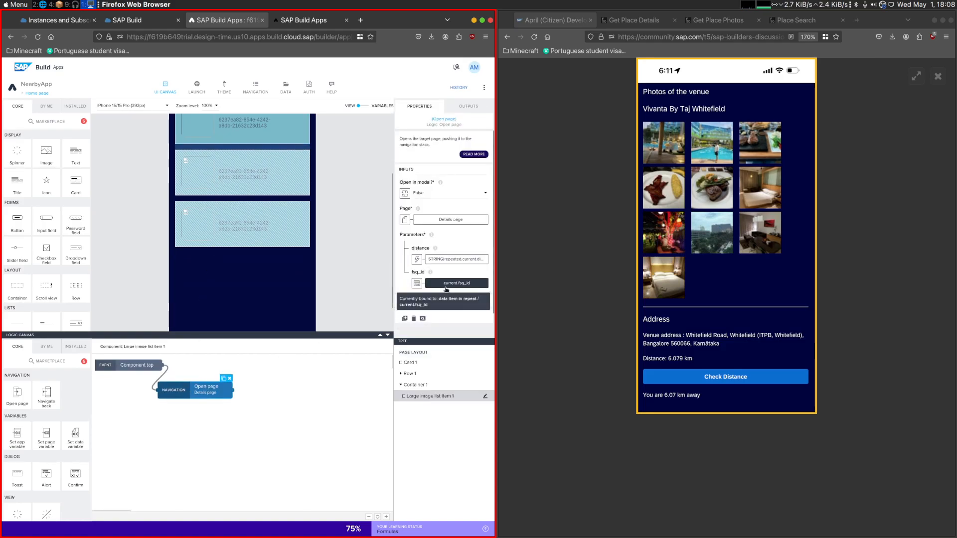
click(460, 261)
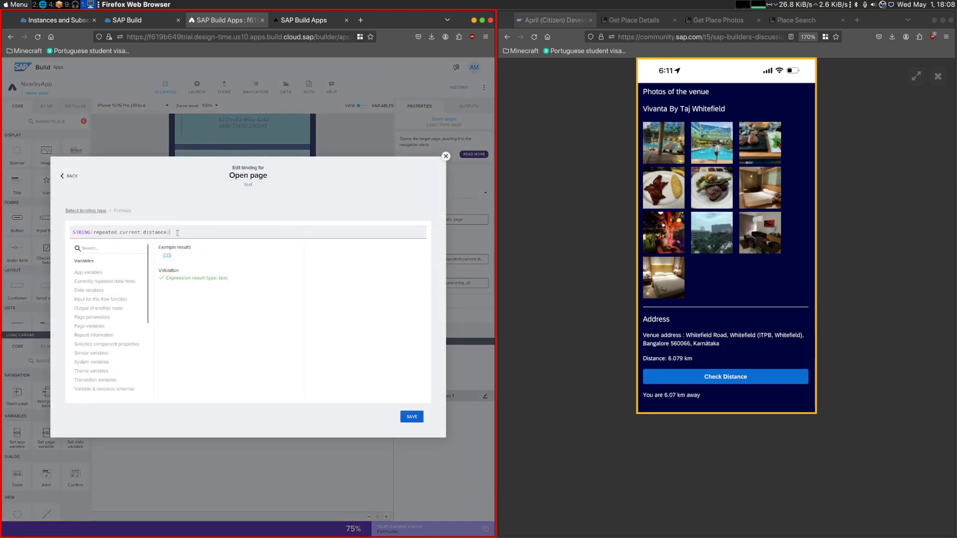
click(216, 230)
key(Home)
key(Delete)
key(Delete)
key(Delete)
key(Delete)
key(Delete)
key(Delete)
key(Delete)
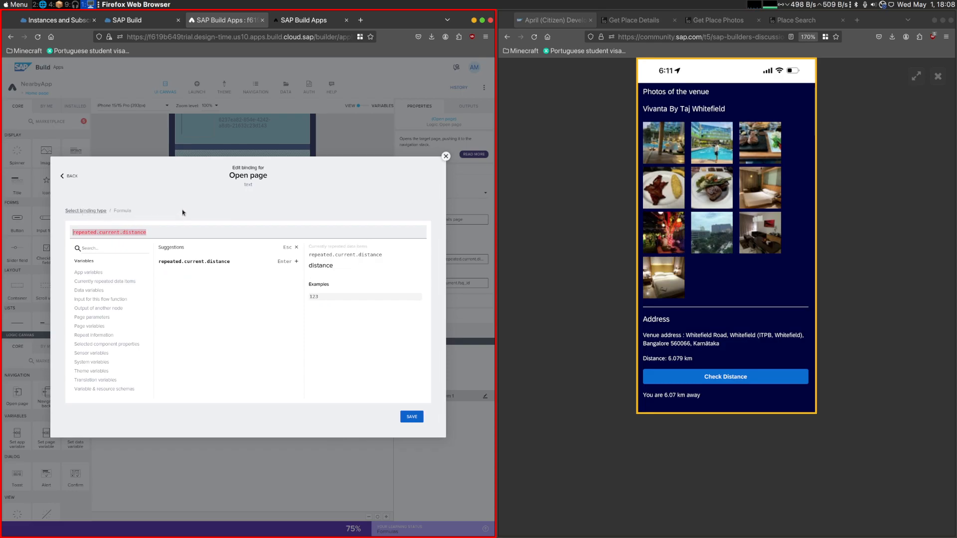
click(73, 185)
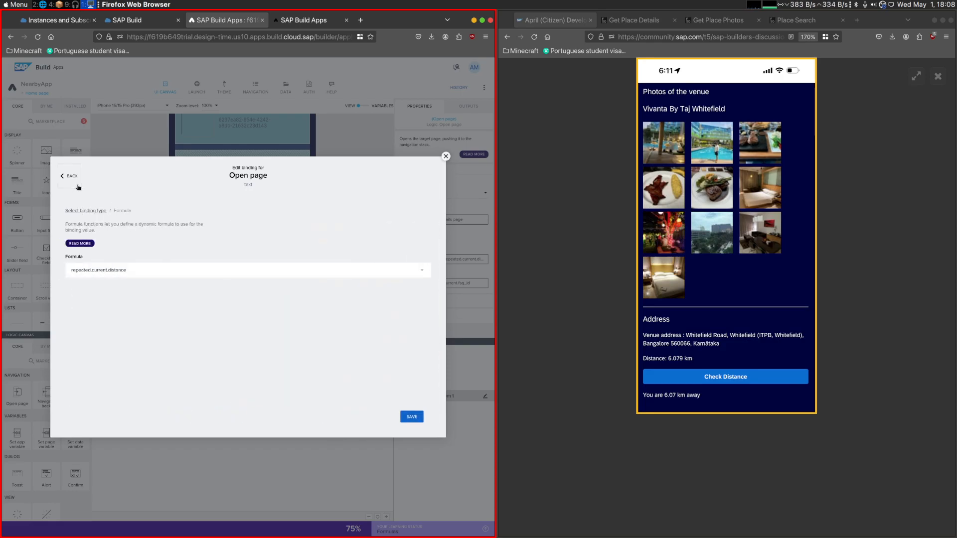
click(85, 210)
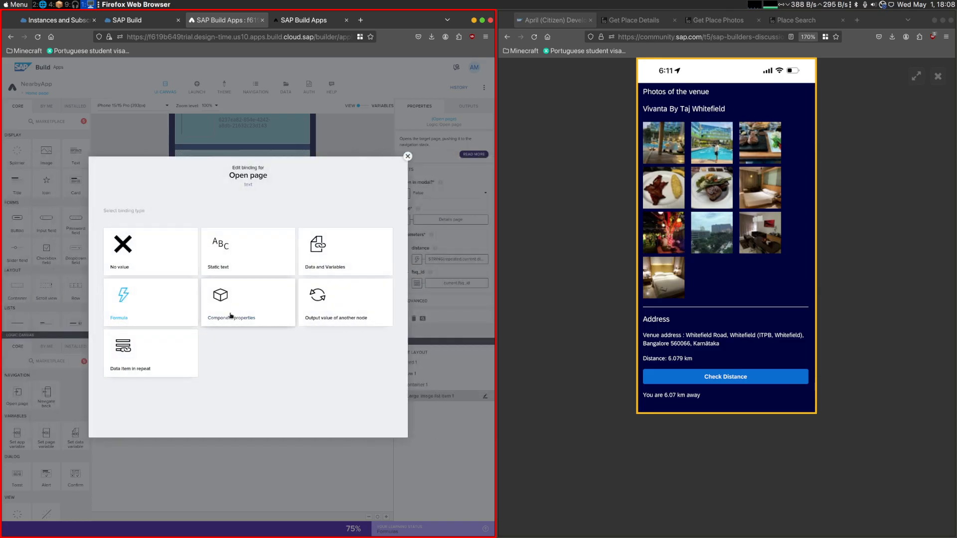
click(180, 333)
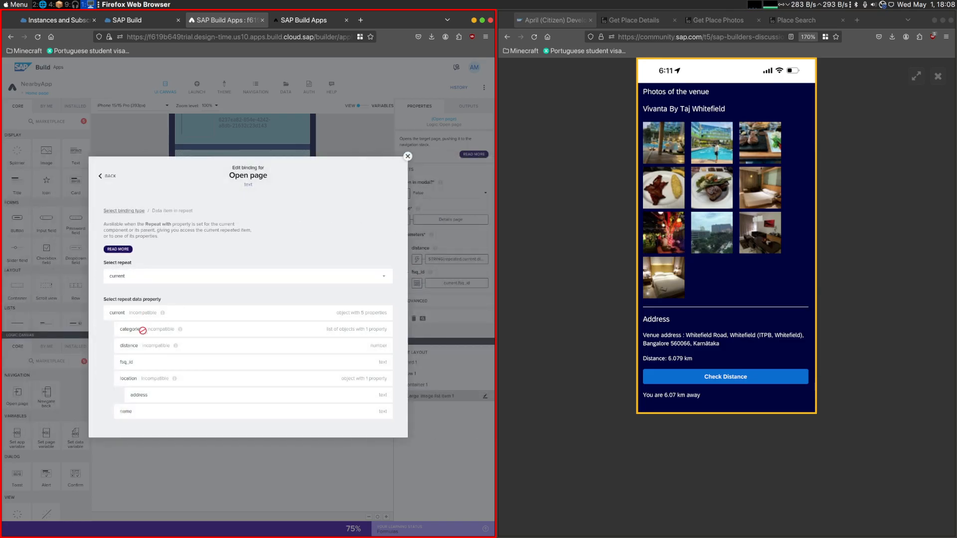
click(408, 156)
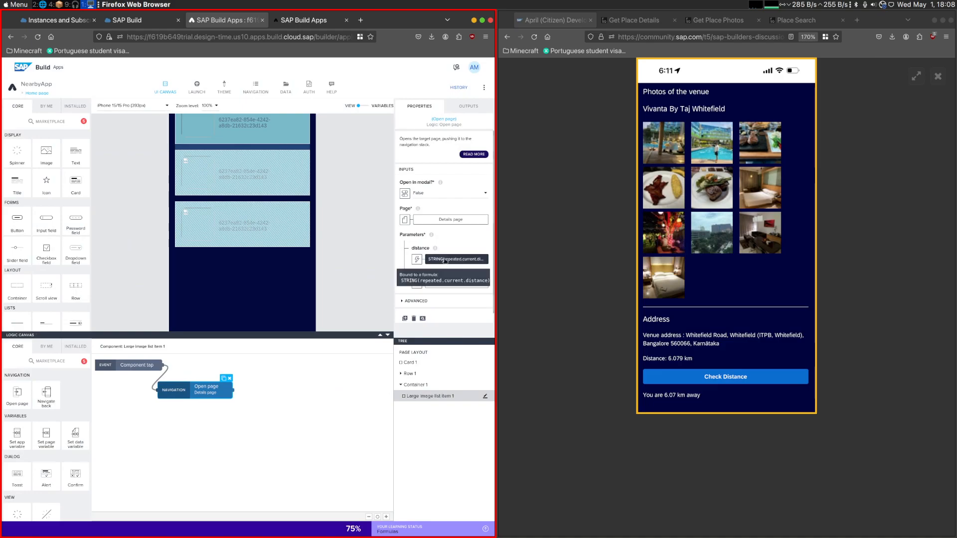
- Set the Open page action's distance parameter formula to repeated.current.distance, save the app and preview Quimera Brewpub
click(456, 259)
key(BackSpace)
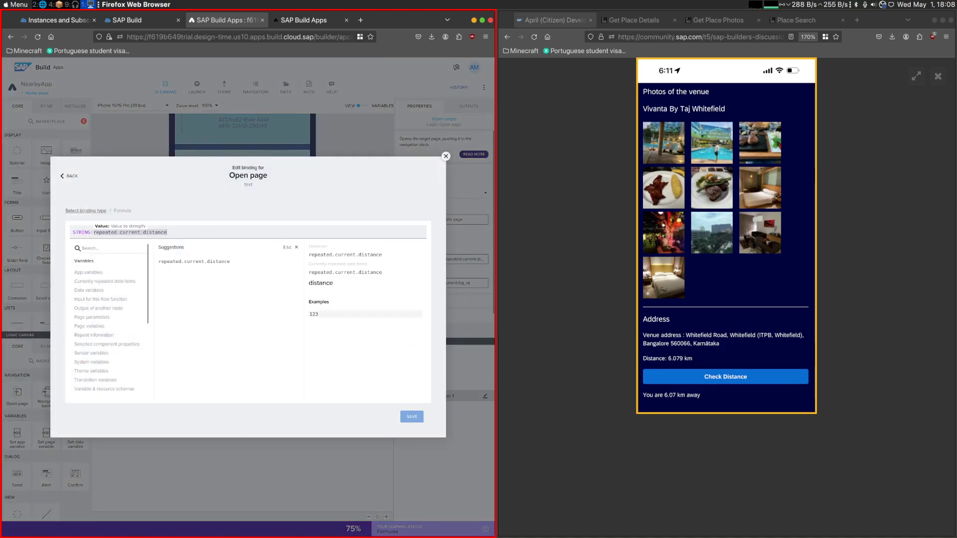
key(Home)
key(ctrl+Delete)
key(Delete)
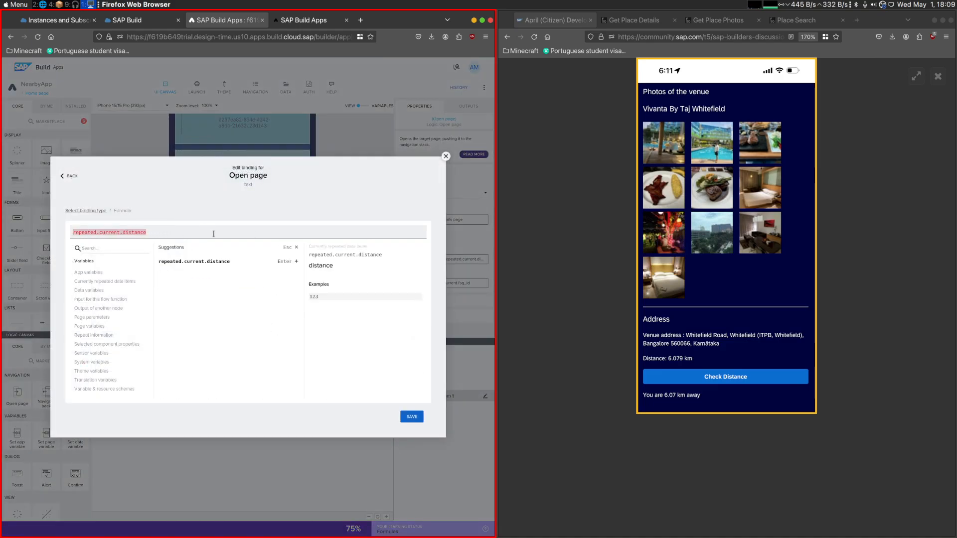
click(412, 417)
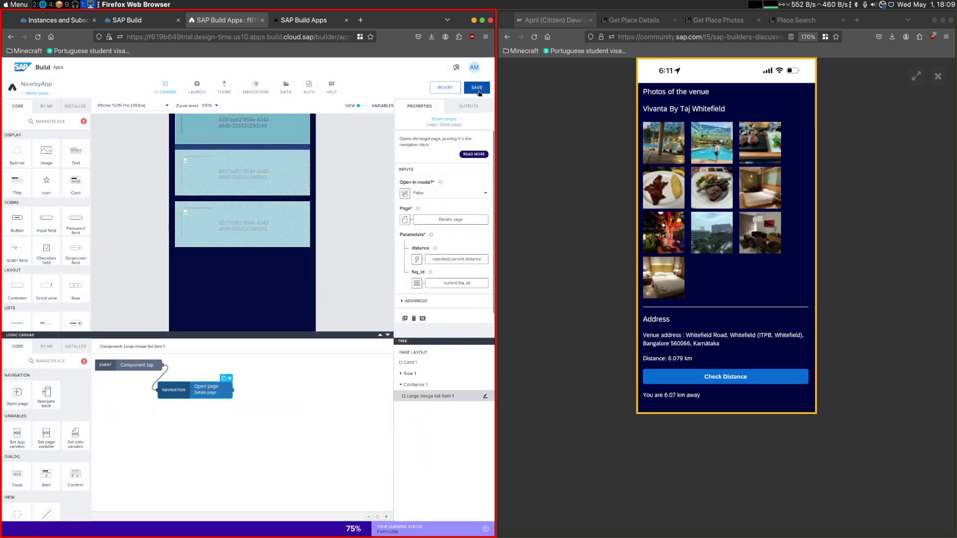
click(336, 24)
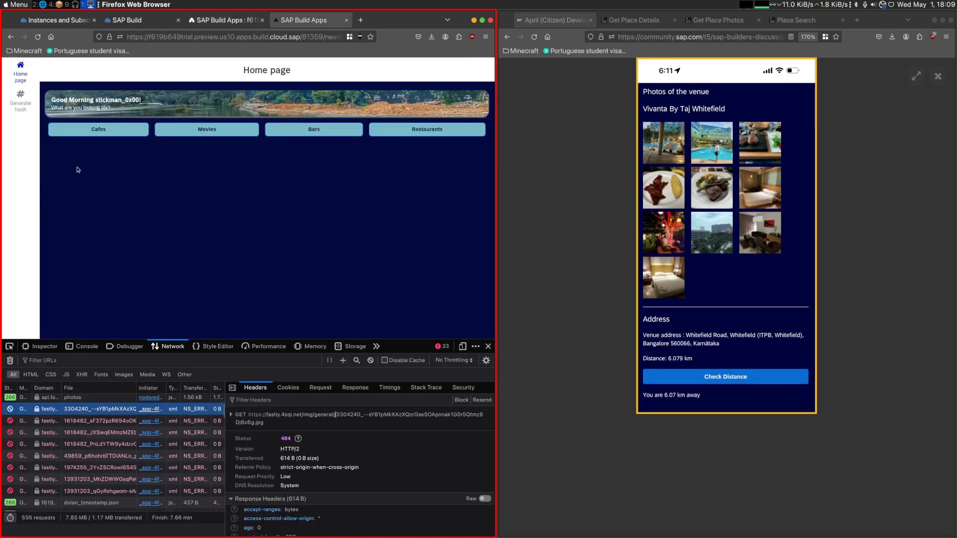
click(68, 173)
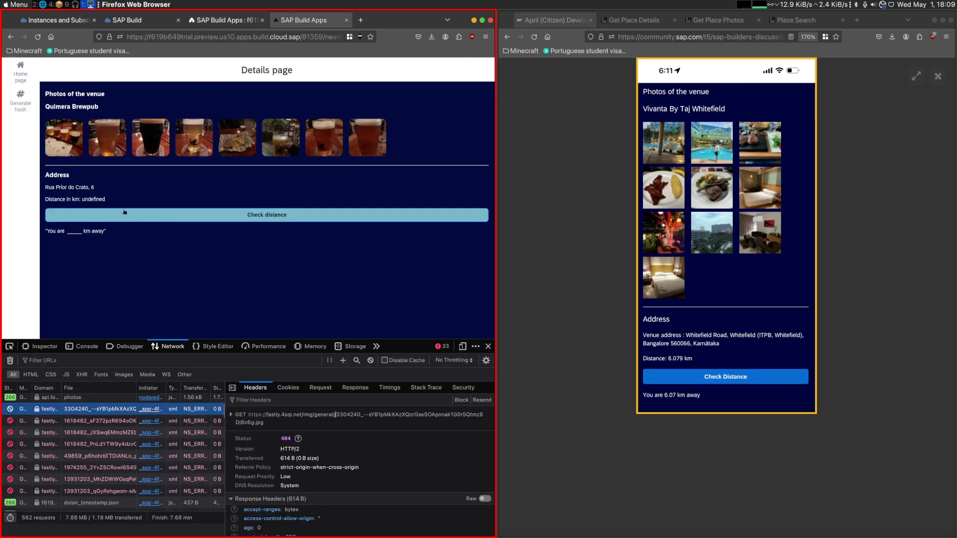
- Open the Details page in the app builder and view its data variables
click(193, 21)
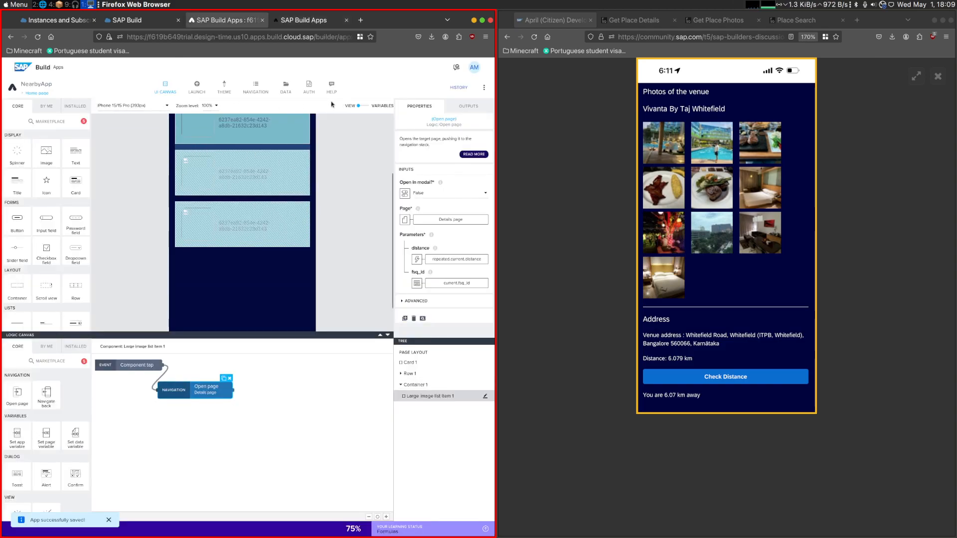
click(38, 94)
click(136, 171)
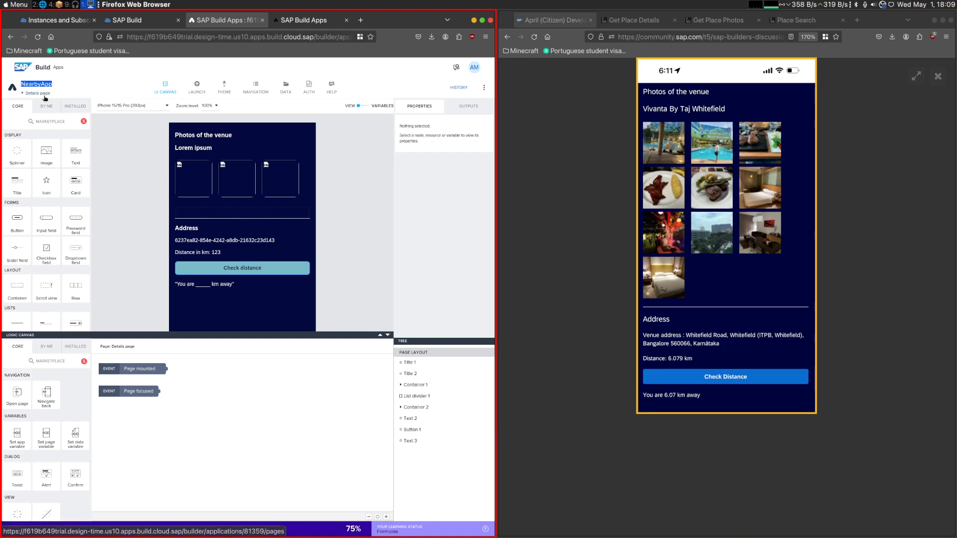
click(293, 94)
click(292, 94)
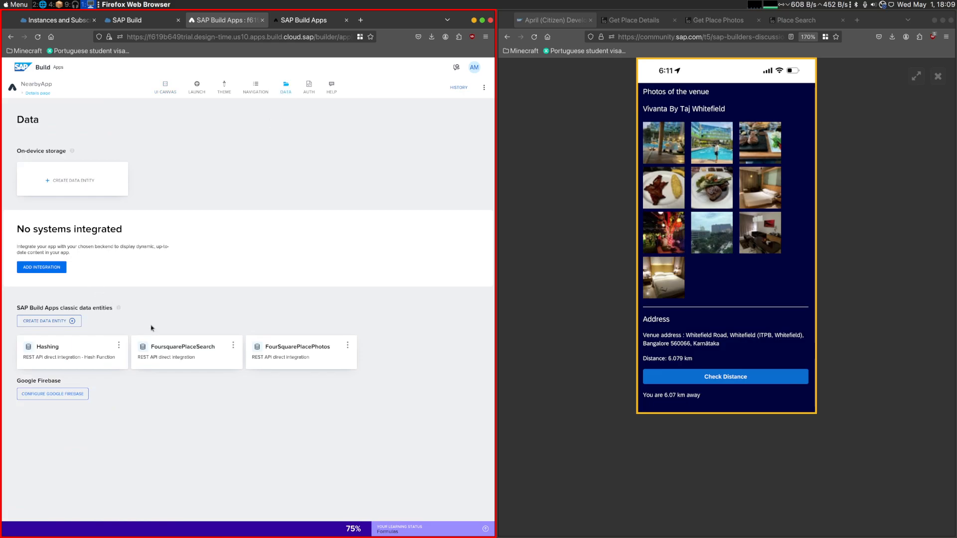
click(165, 88)
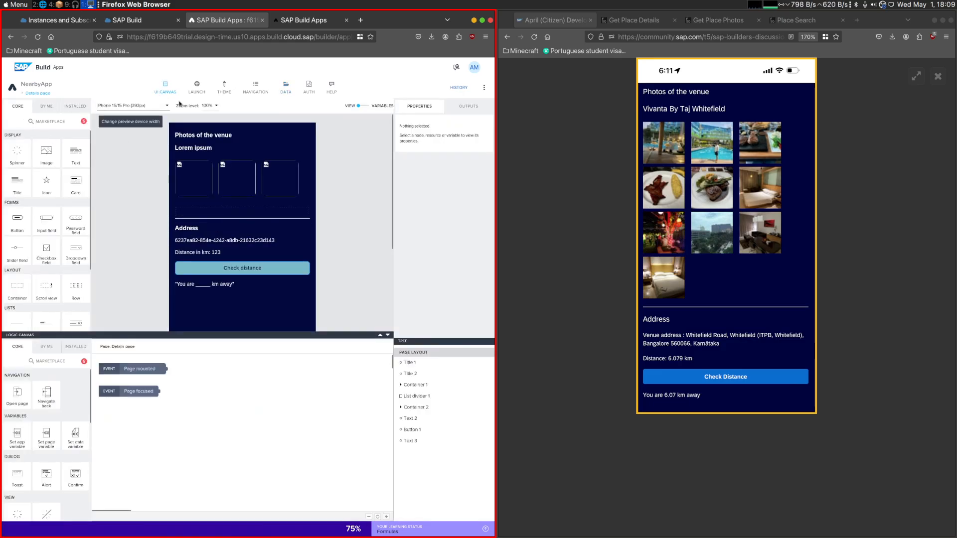
click(384, 106)
click(47, 167)
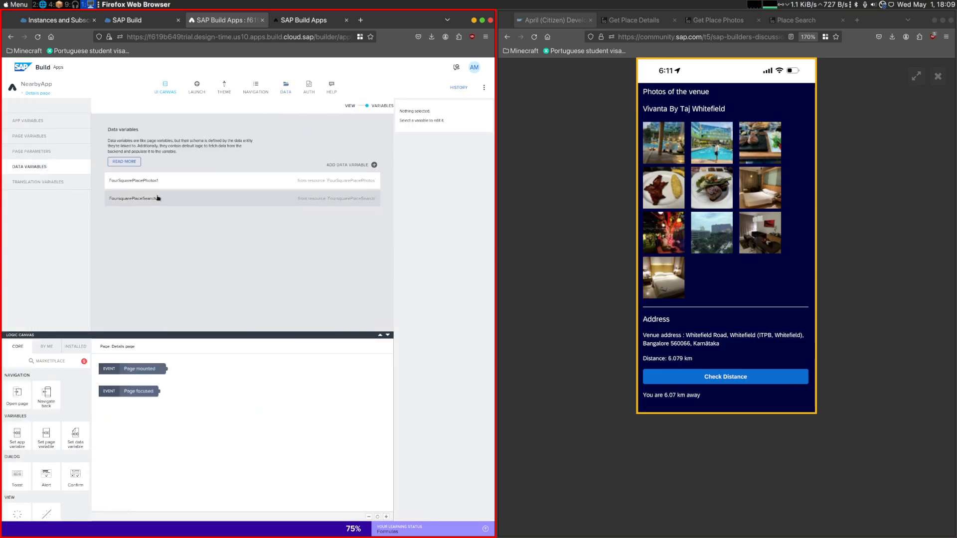
- Inspect the Details page's distance page parameter and its value type
click(30, 136)
click(31, 151)
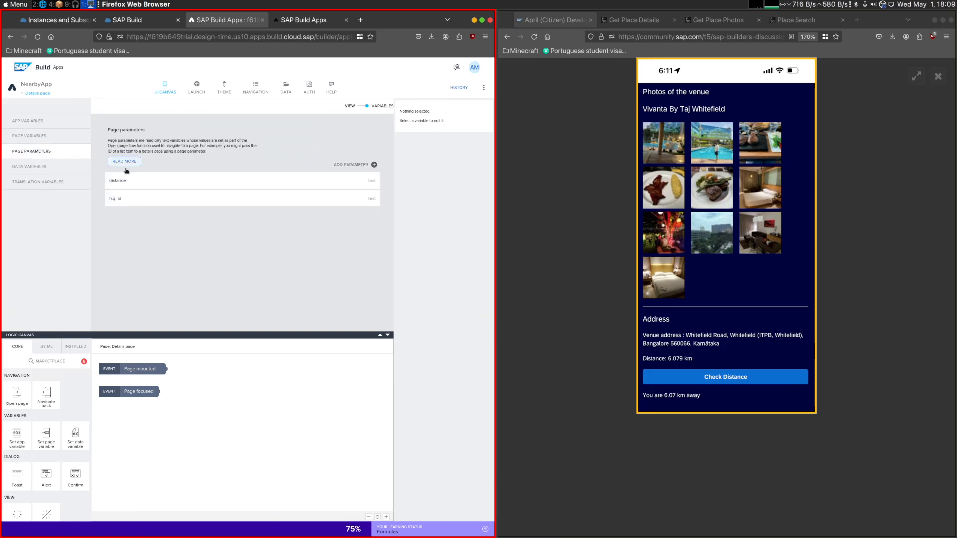
click(235, 184)
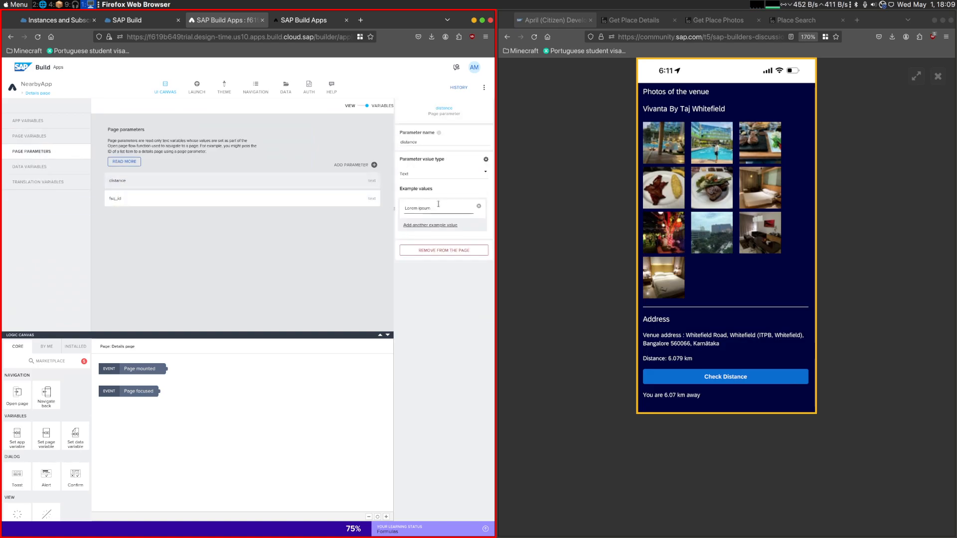
click(439, 173)
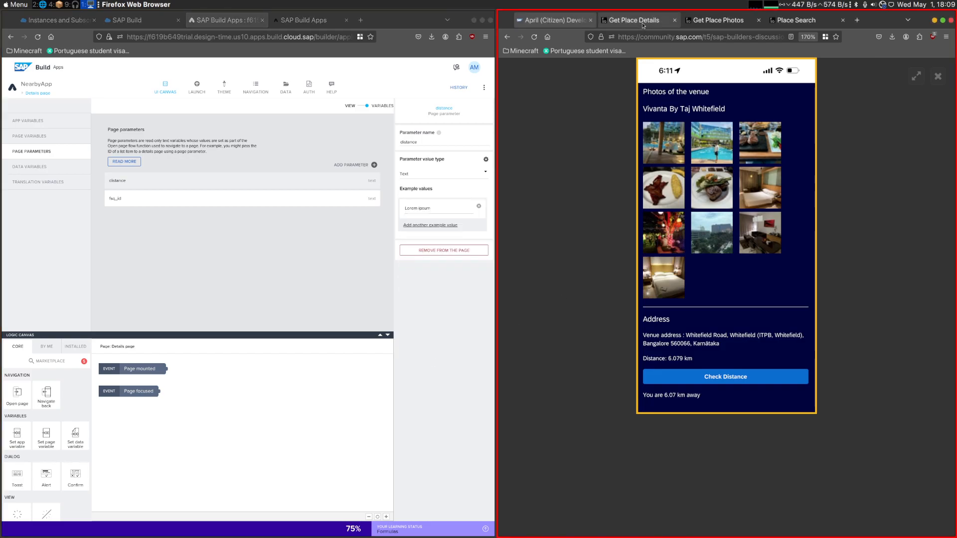
- Examine the distance field in the sample response of the Foursquare Place Search documentation
click(718, 20)
key(ctrl+Tab)
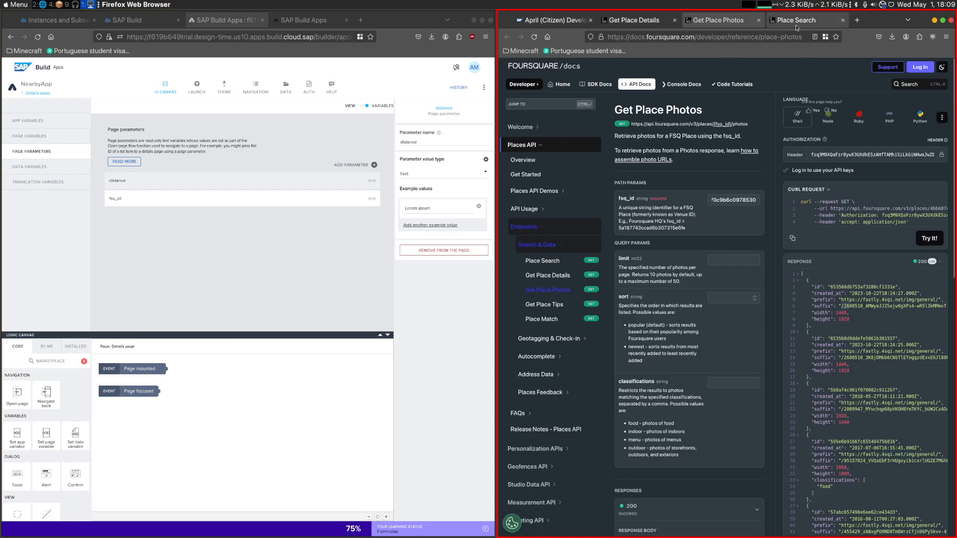
scroll(834, 328, up, 3)
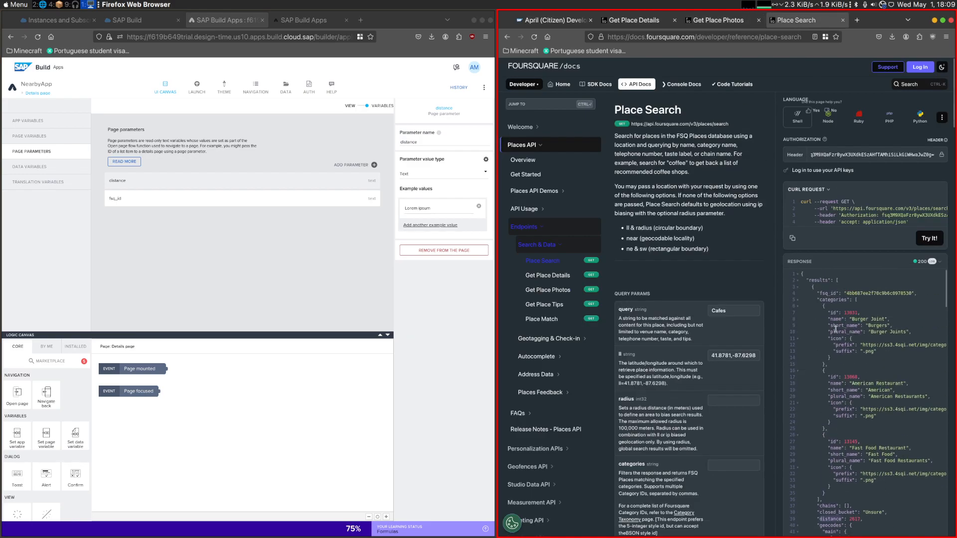
scroll(849, 336, down, 3)
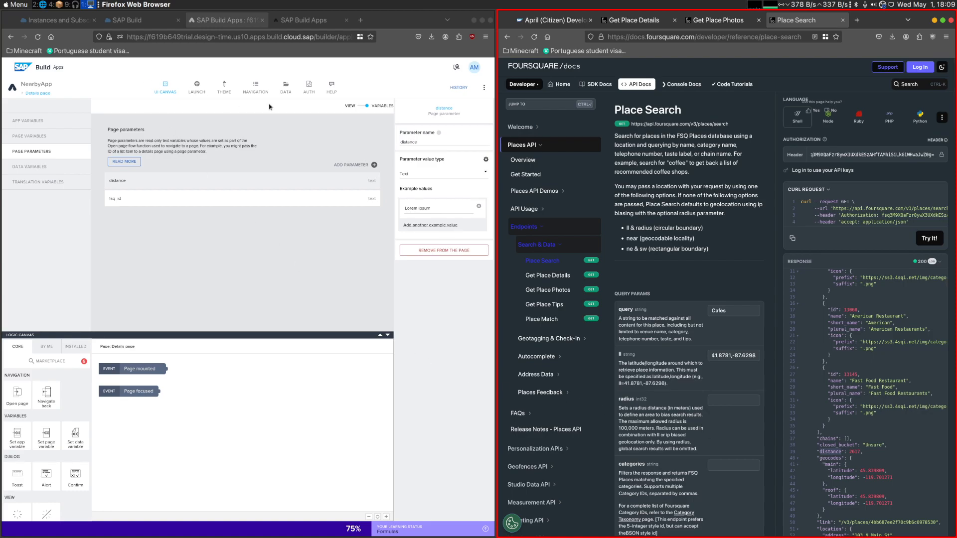
- Inspect the distance property in the FoursquarePlaceSearch data entity's Get collection schema, then close the configuration without changes
click(286, 88)
click(213, 357)
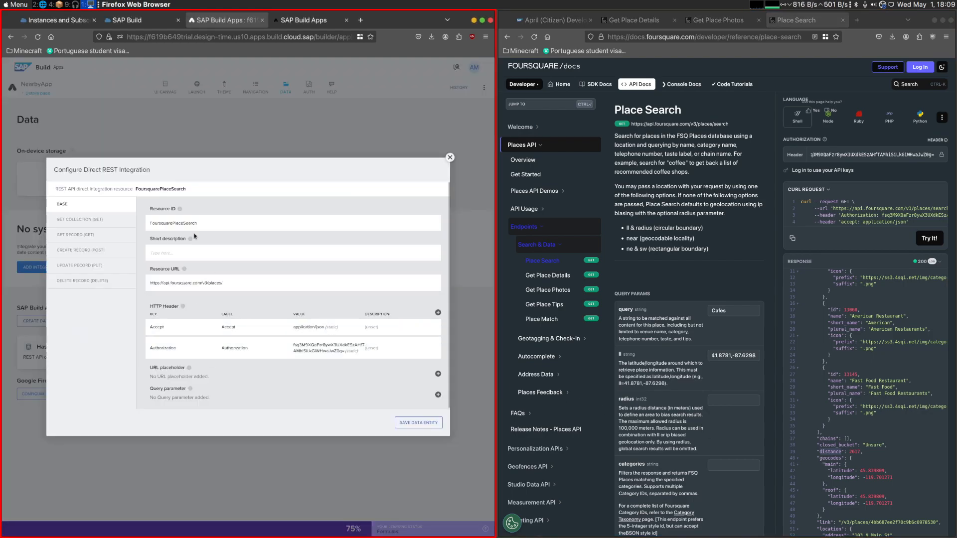
click(80, 220)
click(270, 197)
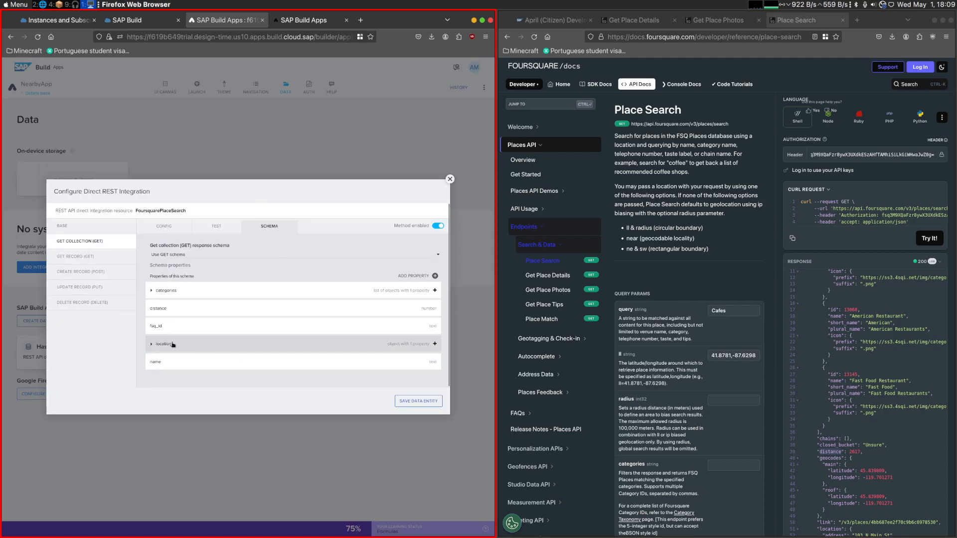
click(160, 309)
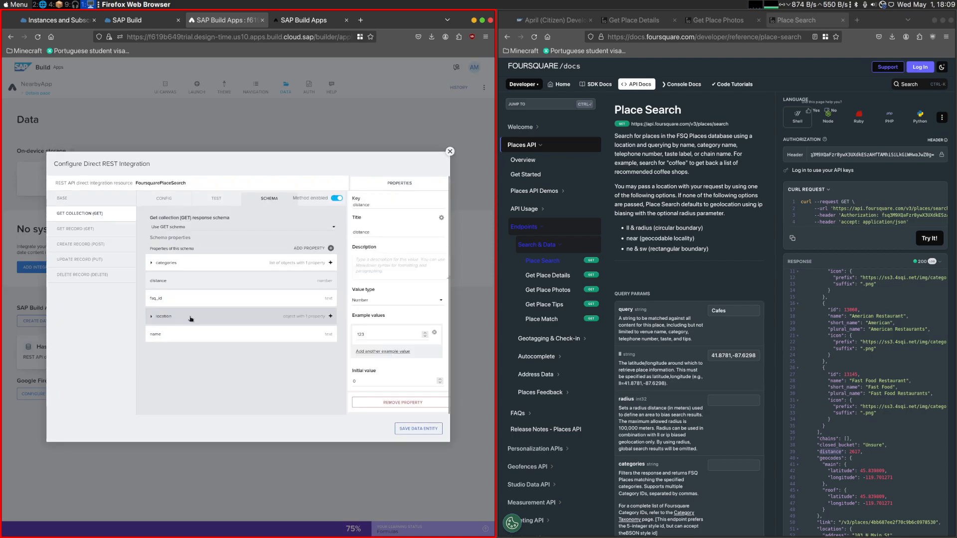
click(450, 151)
- Return to the Details page on the UI canvas and review its page parameters
click(182, 93)
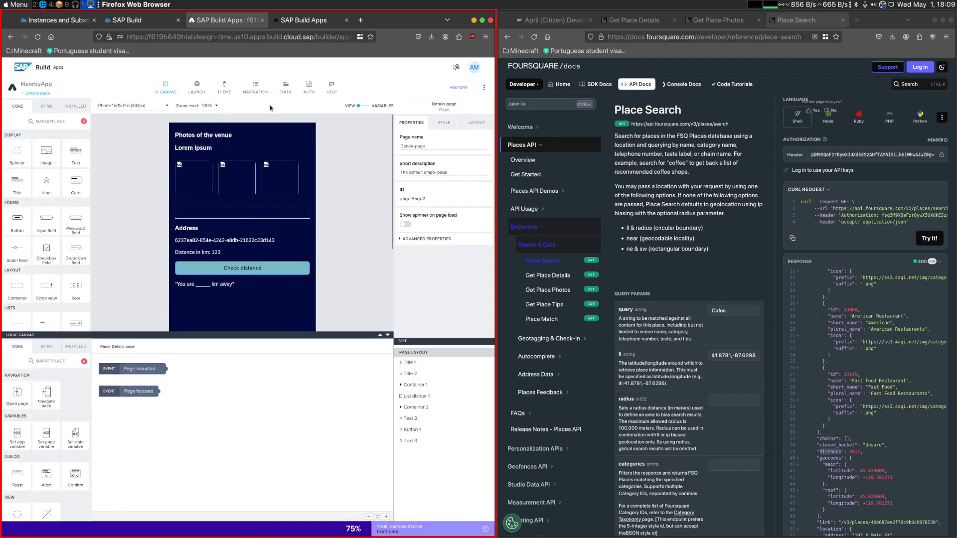
click(358, 105)
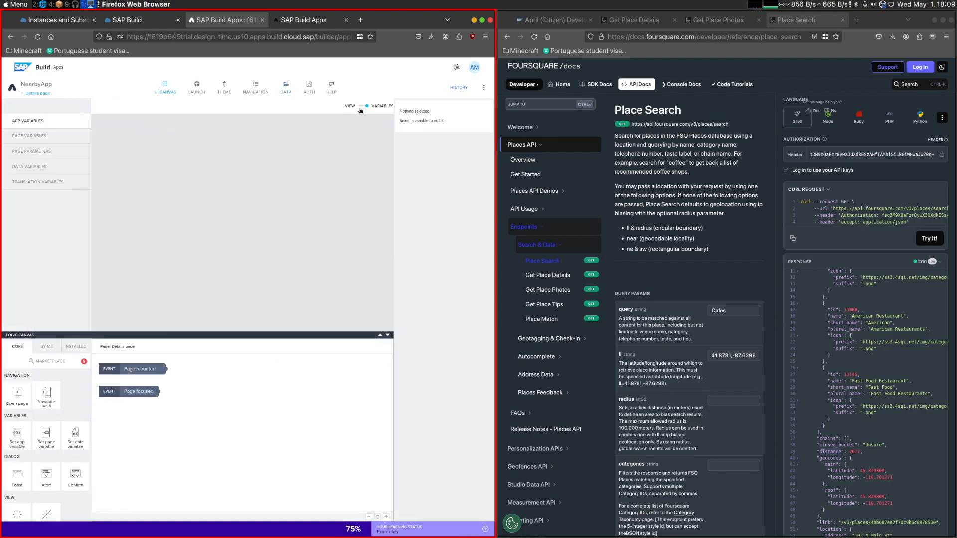
click(59, 151)
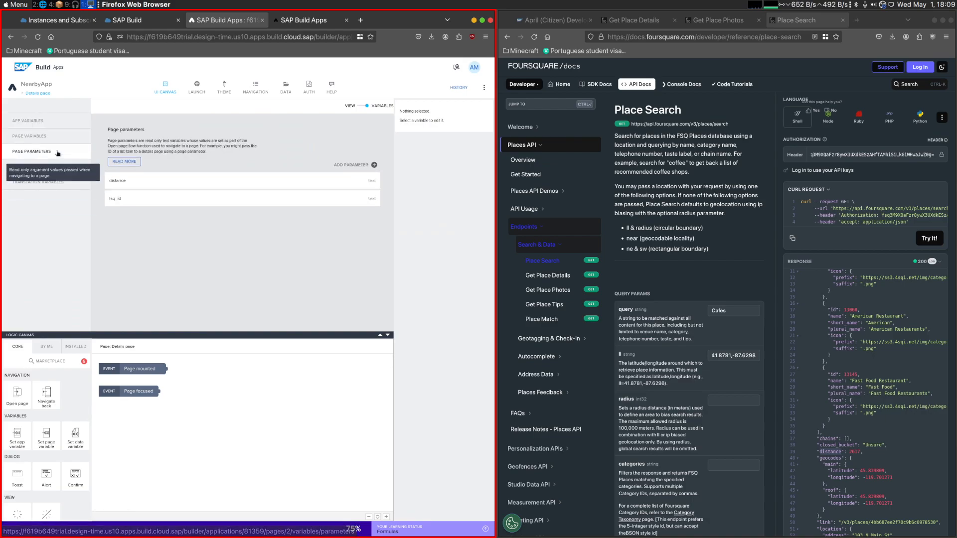
- On the Home page, set the venue list item's Open page distance parameter formula to STRING(repeated.current.distance)
click(40, 93)
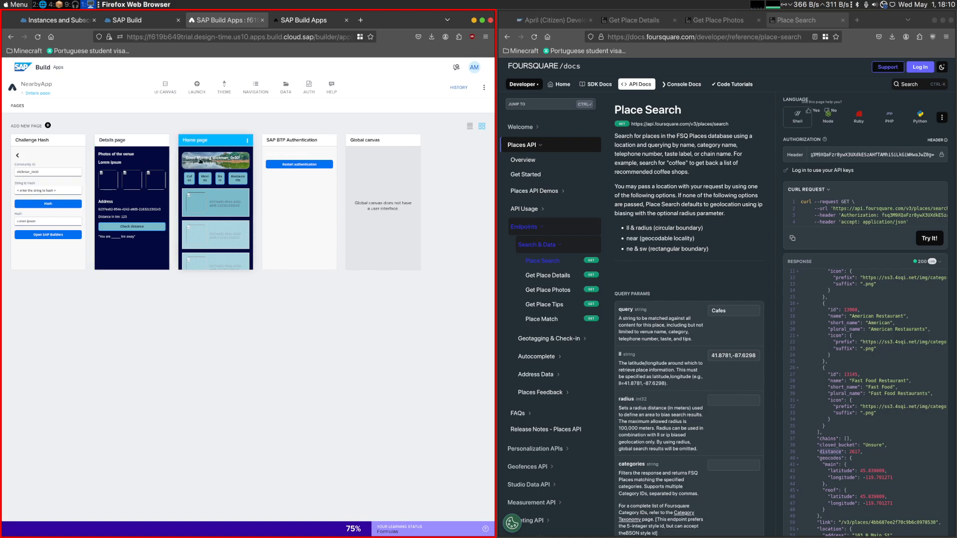
click(199, 160)
click(218, 394)
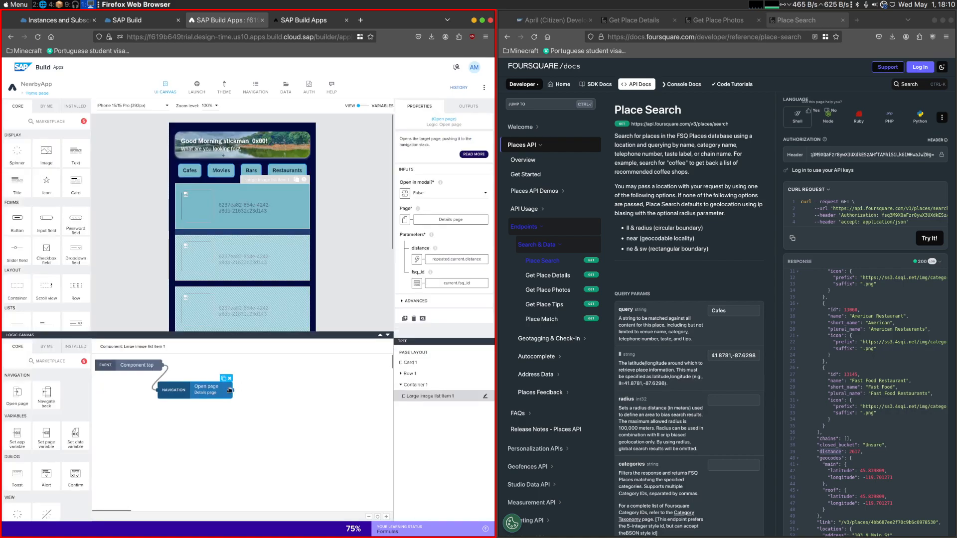
click(457, 260)
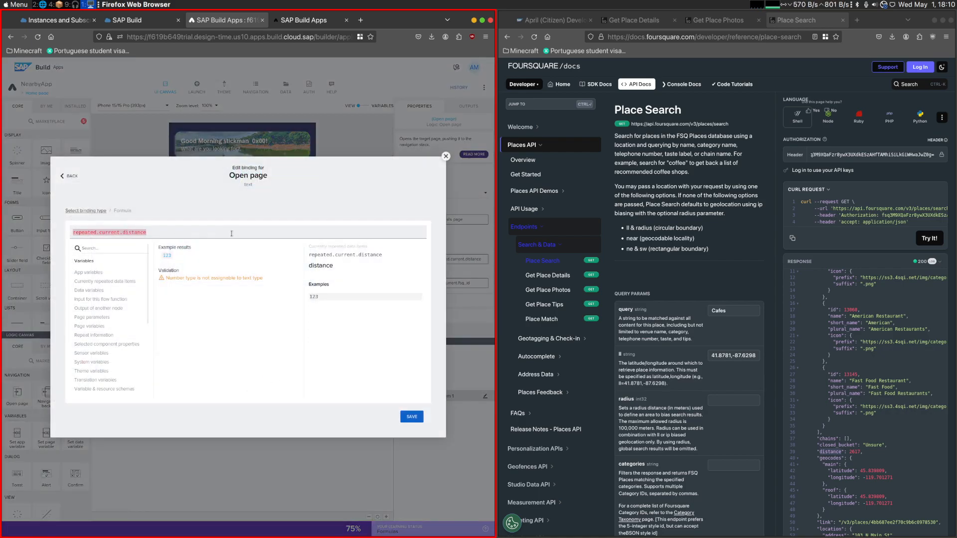
key(Home)
text(s)
key(BackSpace)
text(STRI)
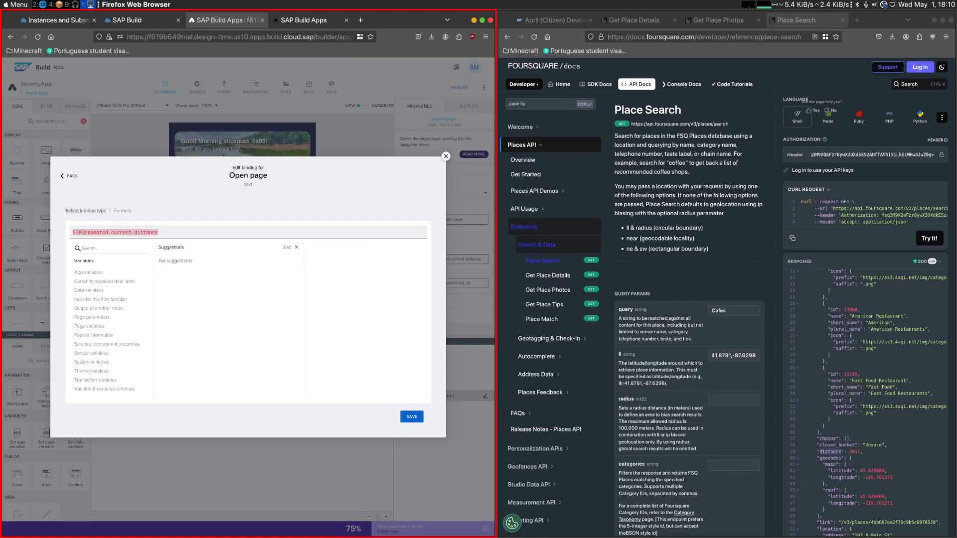
text(NG()
text())
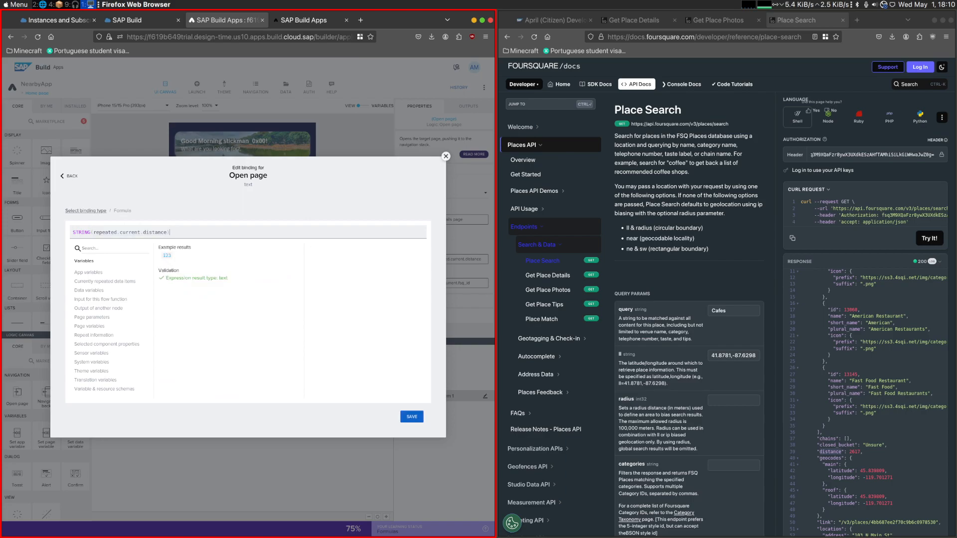
click(419, 418)
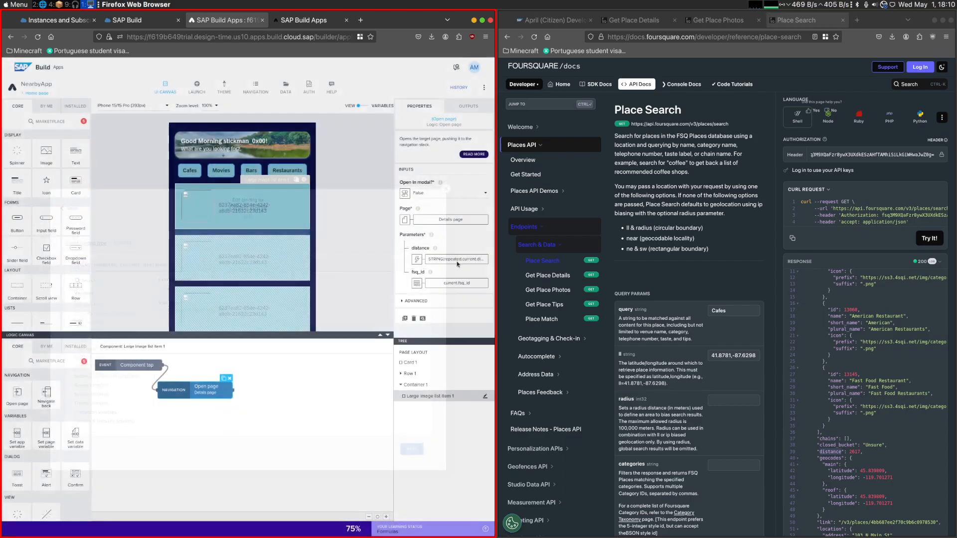
- Preview the Quimera Brewpub details and examine the distance parameter in the page's URL
click(308, 23)
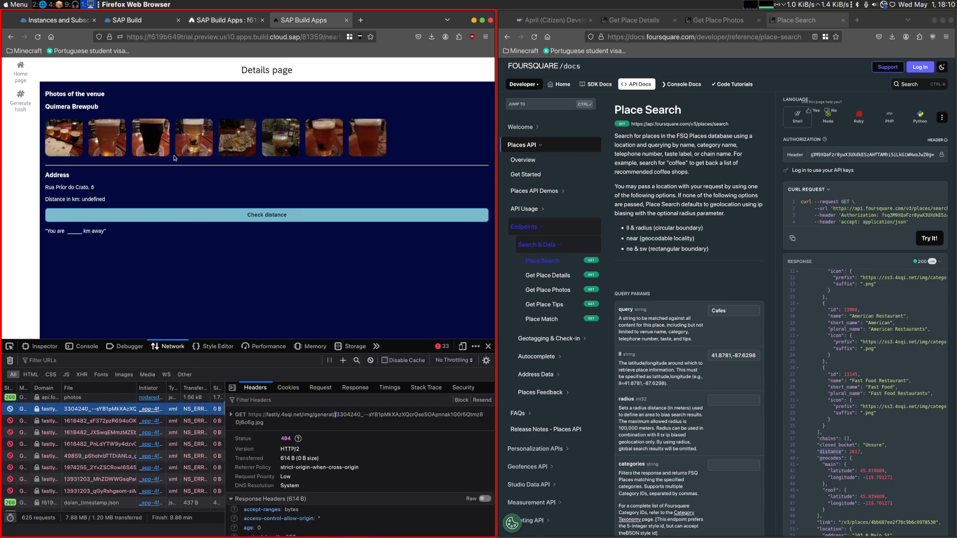
click(69, 175)
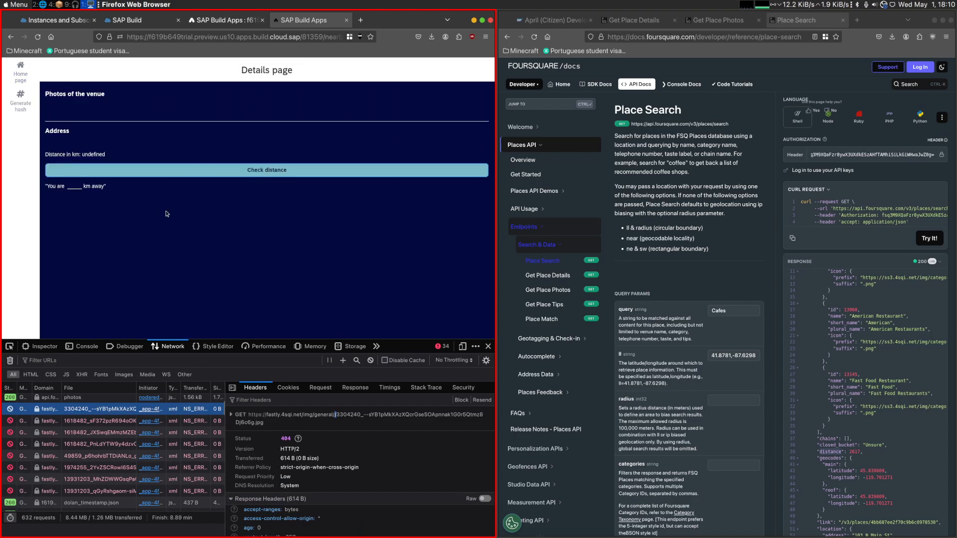
click(209, 36)
click(322, 37)
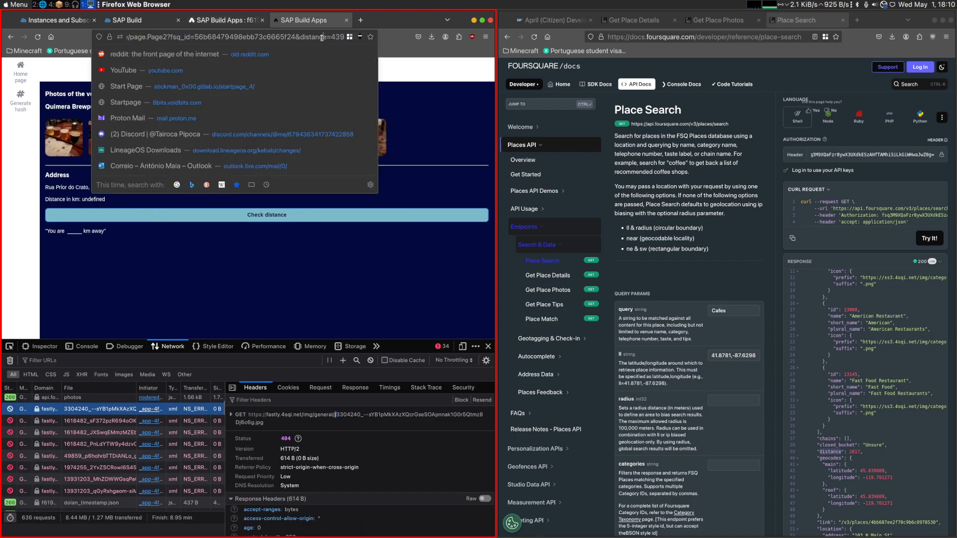
drag(332, 37, 349, 36)
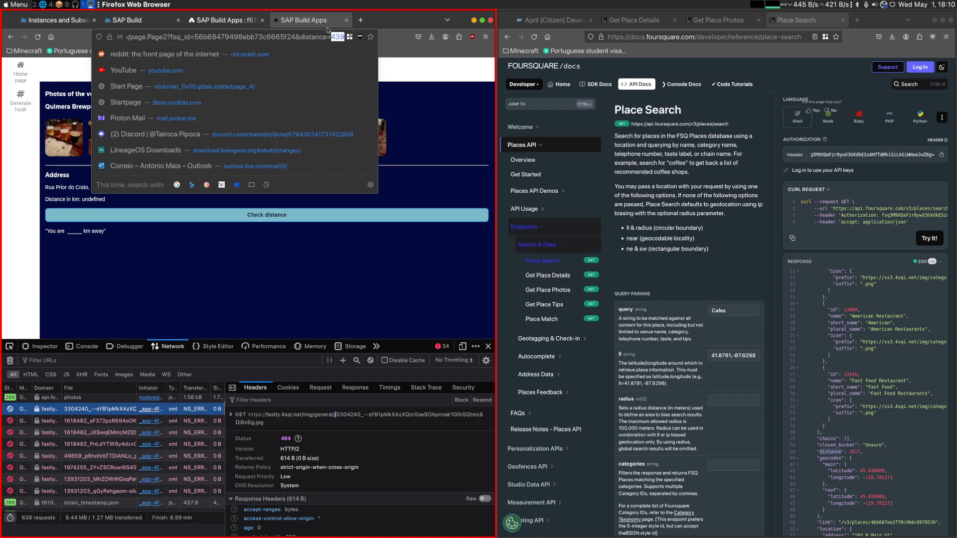
- On the Details page, change Text 2's content formula to "Distance in km: " + NUMBER(data.FoursquarePlaceSearch1.distance) and view the preview
click(237, 25)
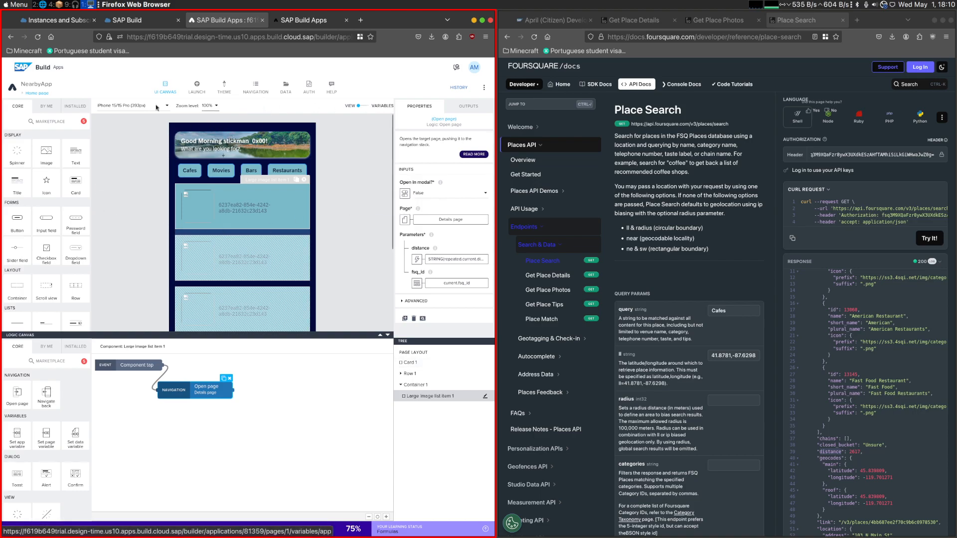
click(37, 93)
click(108, 220)
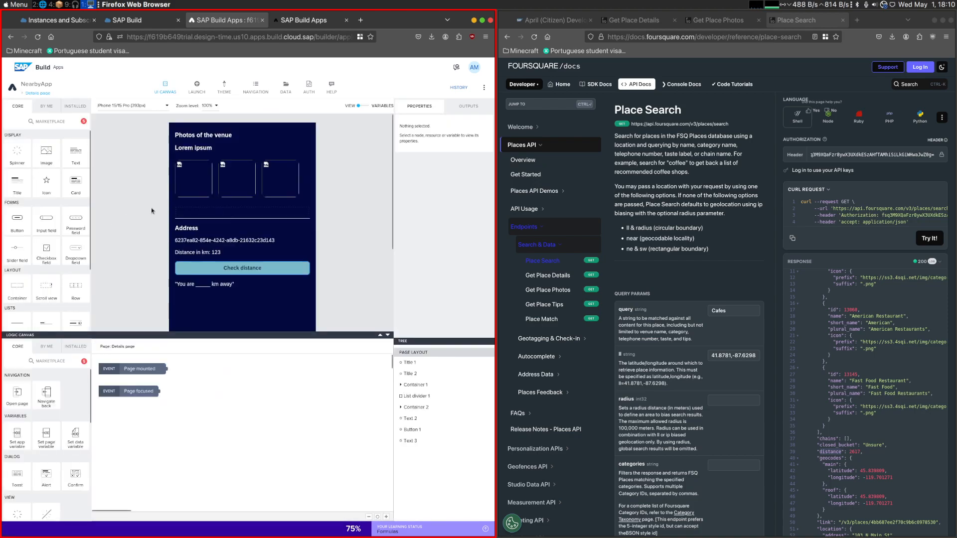
click(216, 252)
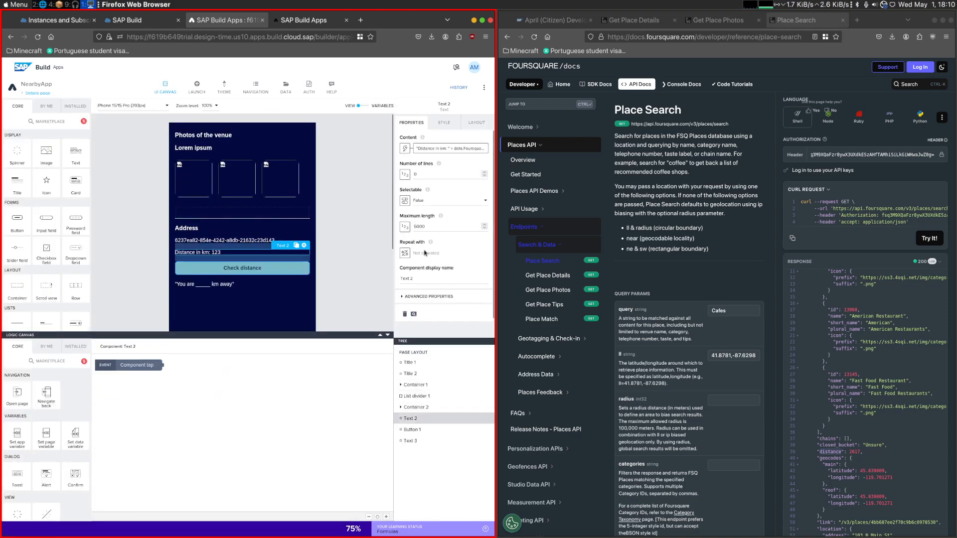
click(439, 149)
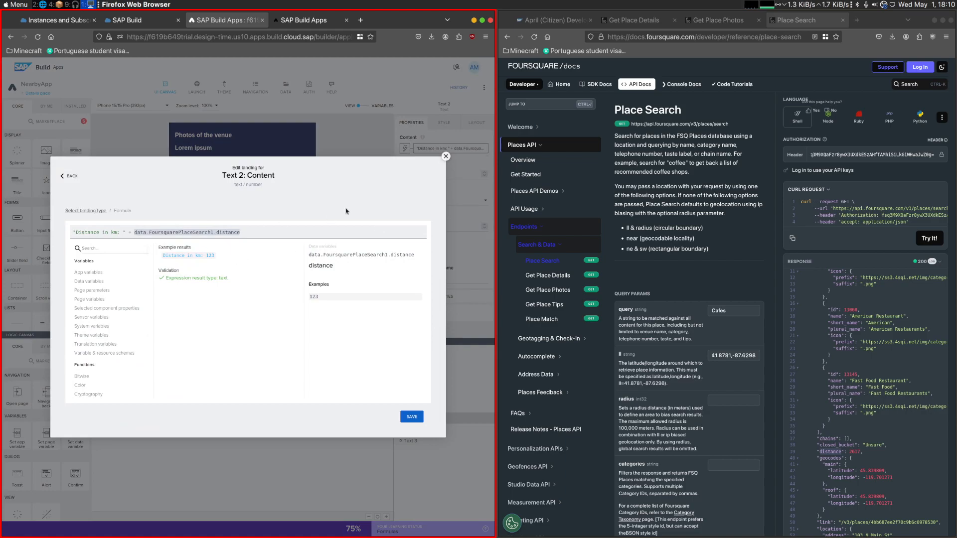
text(NUMBE)
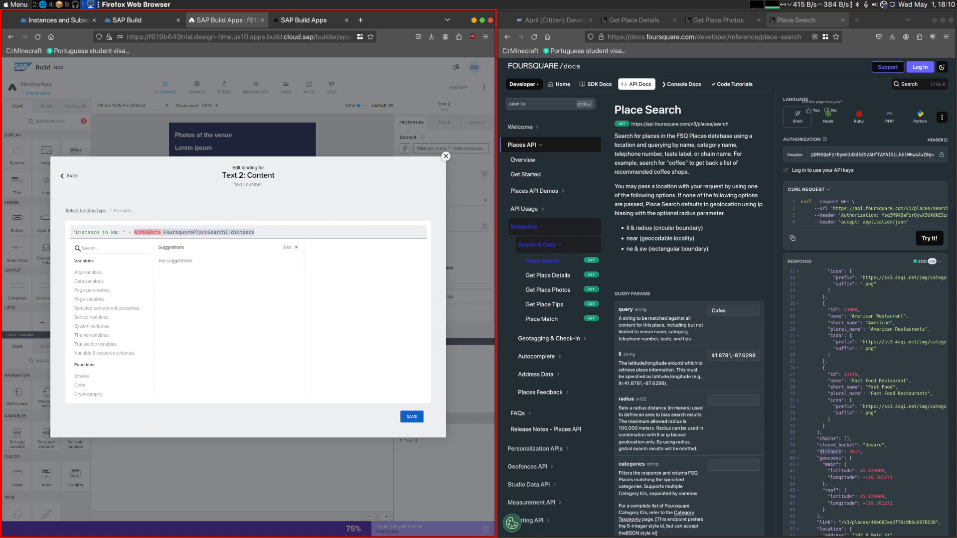
text(R()
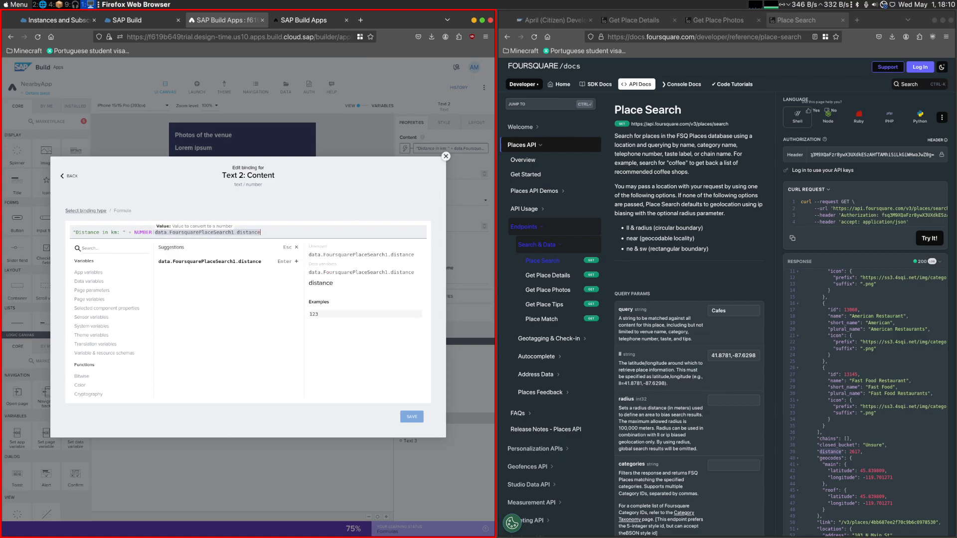
text())
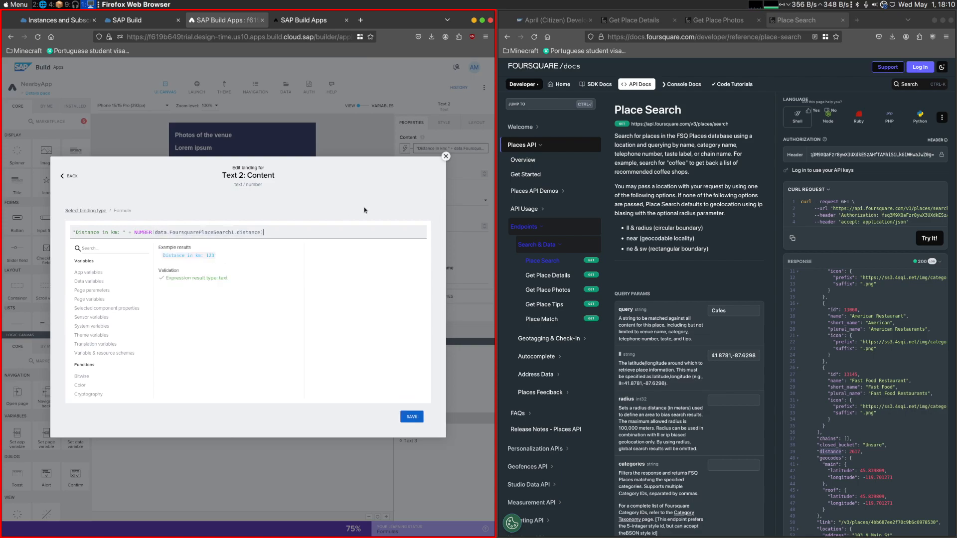
click(313, 20)
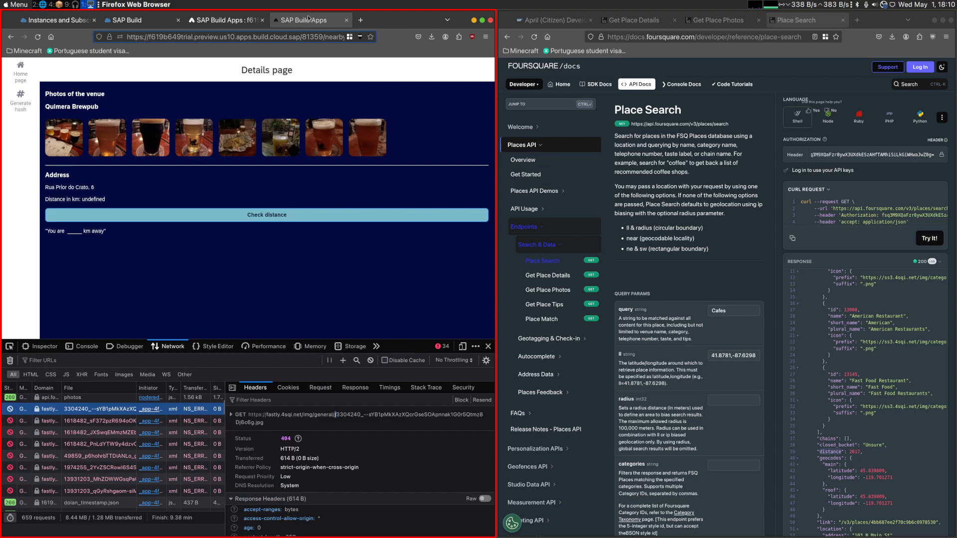
- Set Text 2's content formula to "Distance in km: " + params.distance and view Quimera Brewpub's details in the preview
click(226, 19)
double_click(140, 233)
text(STRING)
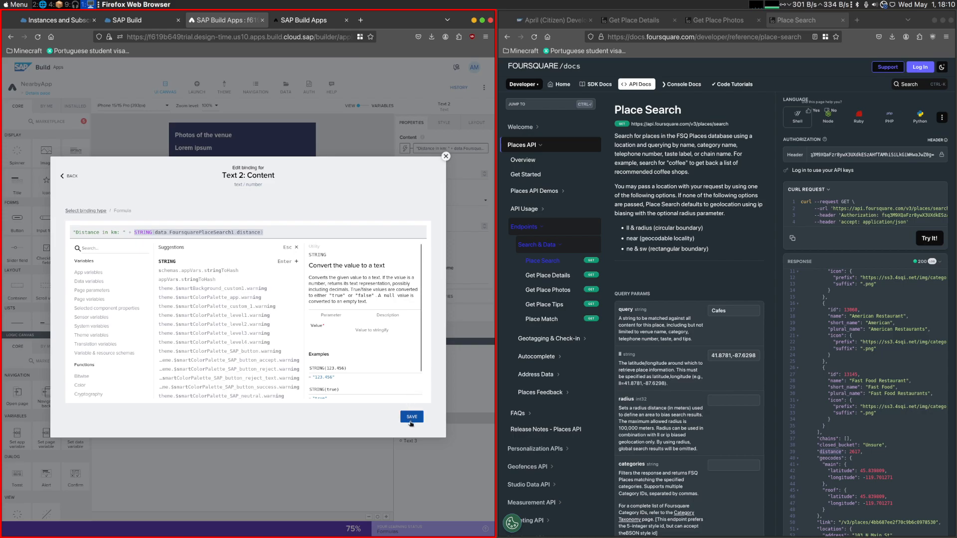
drag(263, 232, 134, 232)
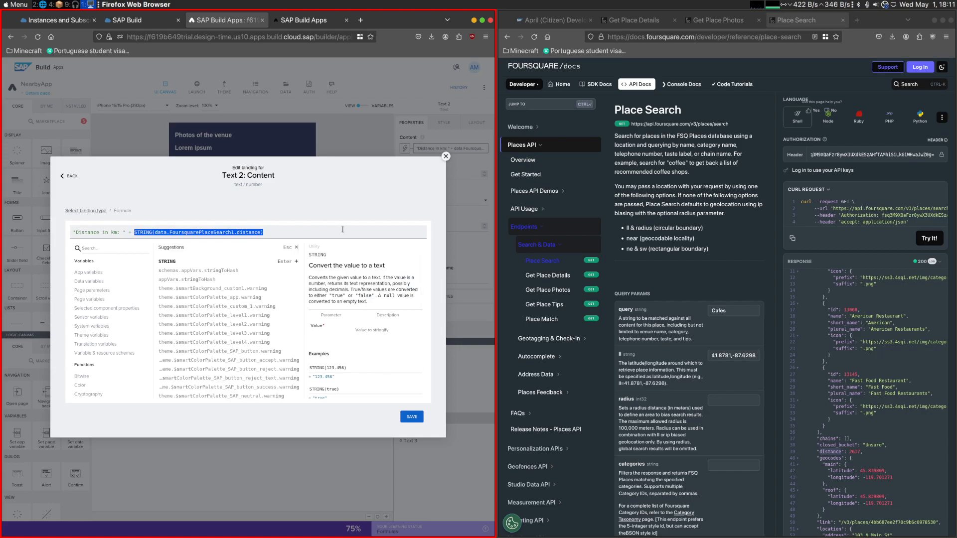
text(page)
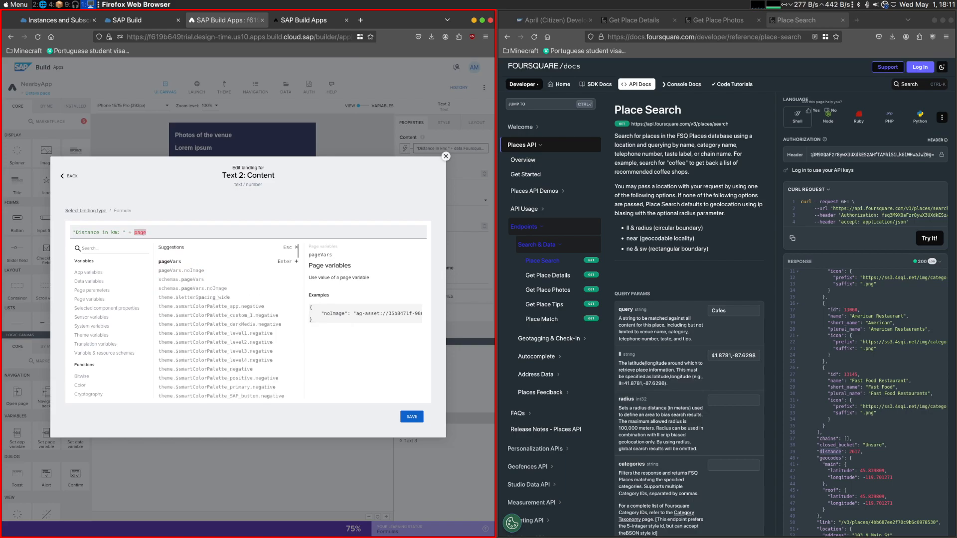
text(Para)
key(ctrl+BackSpace)
text(parame)
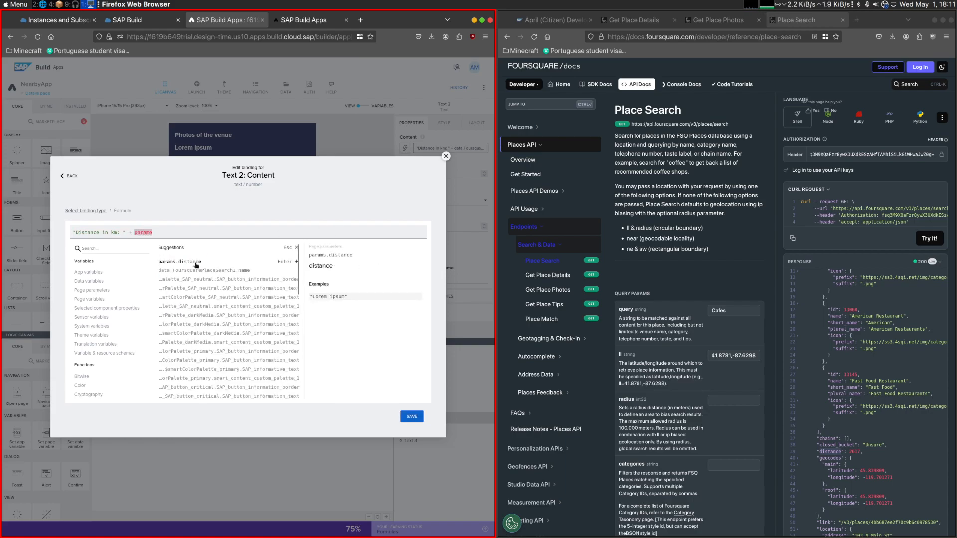
key(Return)
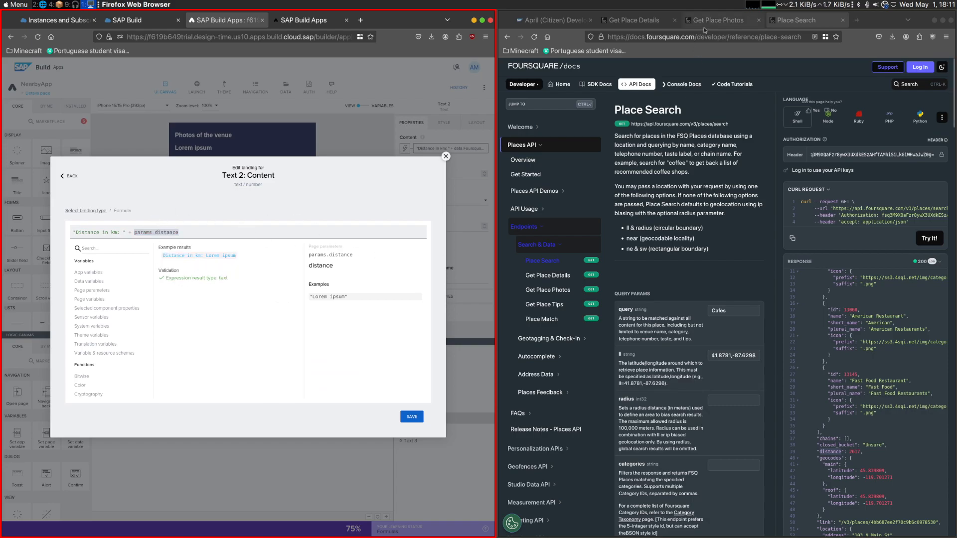
click(411, 417)
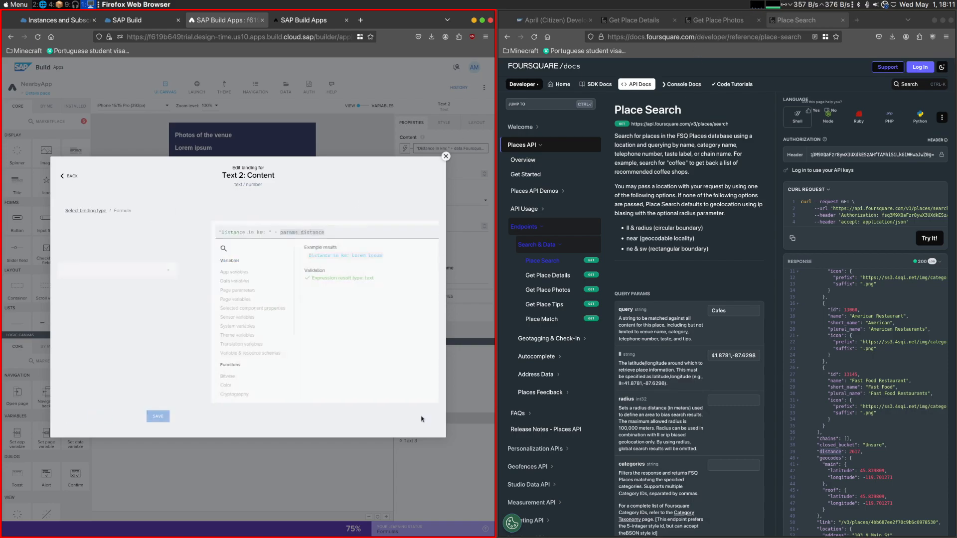
click(409, 414)
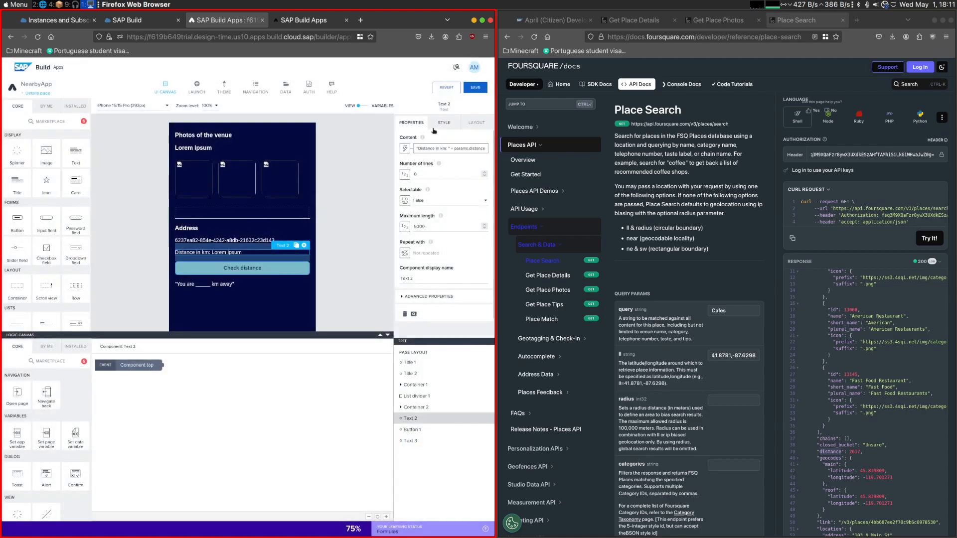
click(320, 23)
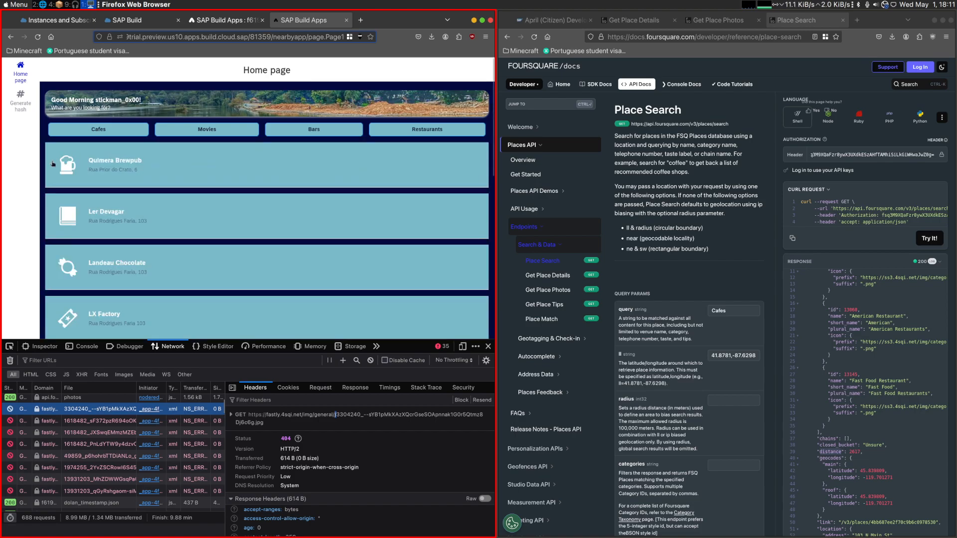
click(89, 163)
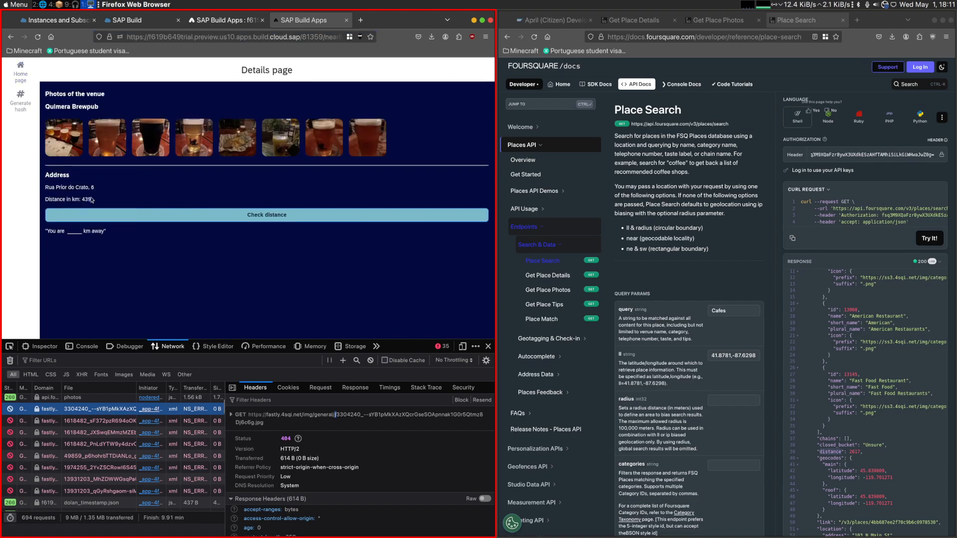
- Change Text 2's content formula to "Distance in km: " + NUMBER(params.distance) / 1000, and check it in the Quimera Brewpub preview
click(201, 23)
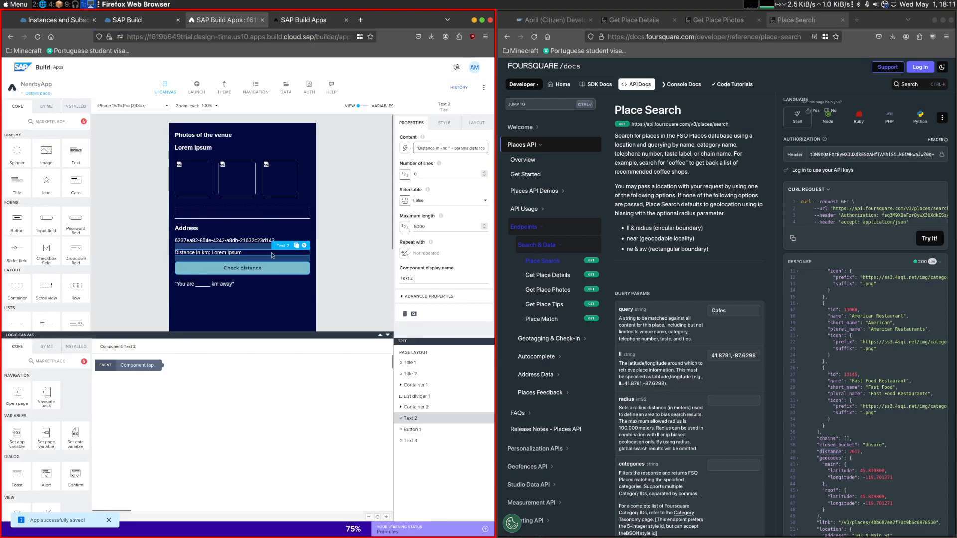
click(450, 148)
text(/)
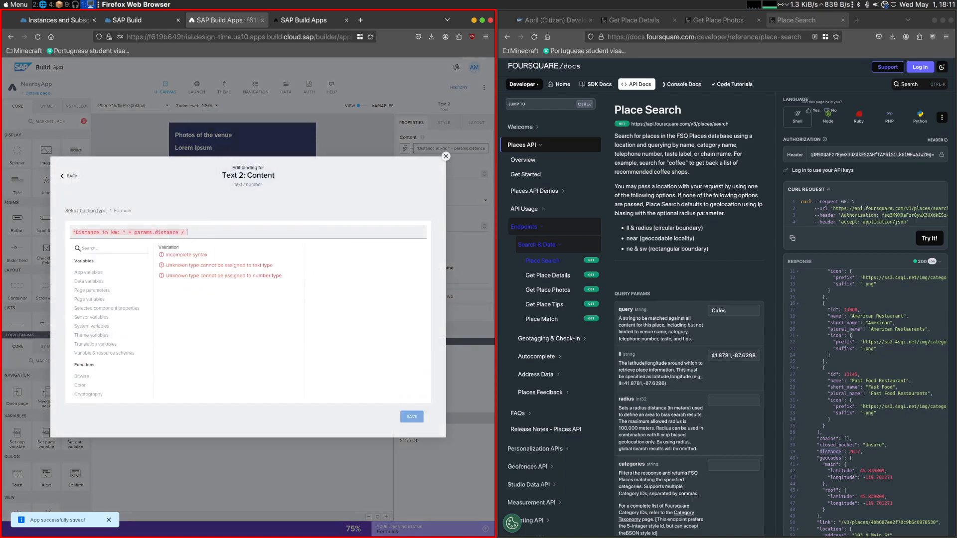
text( 1000)
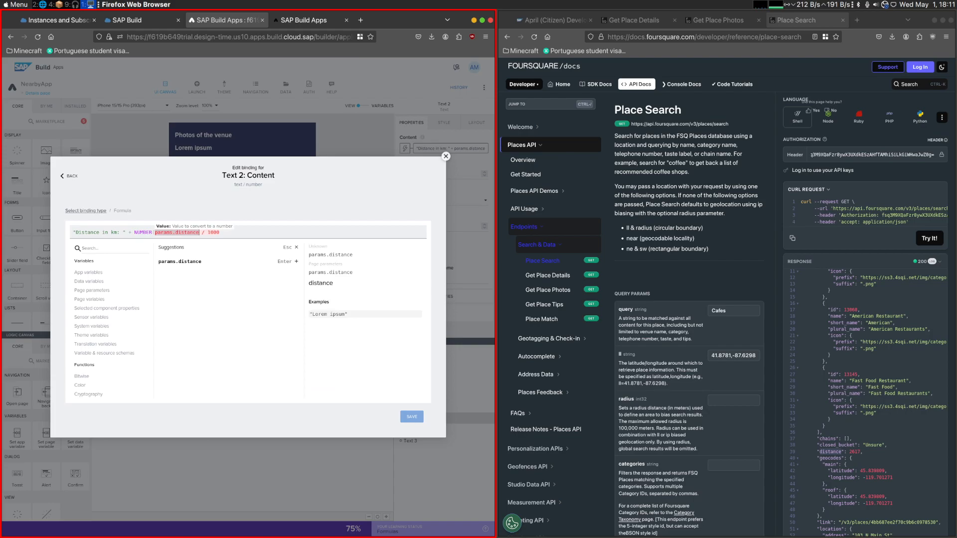
text(NUMBER())
click(423, 422)
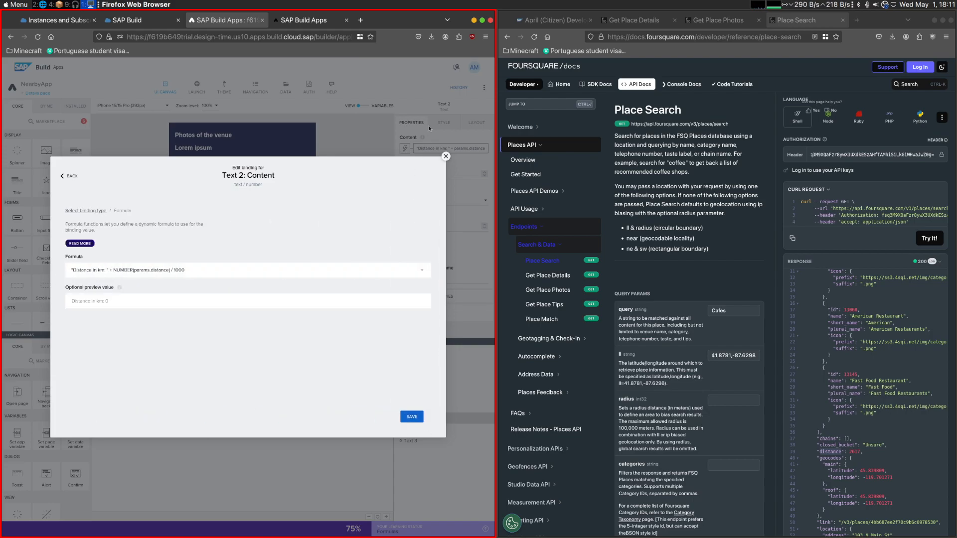
click(412, 416)
click(322, 22)
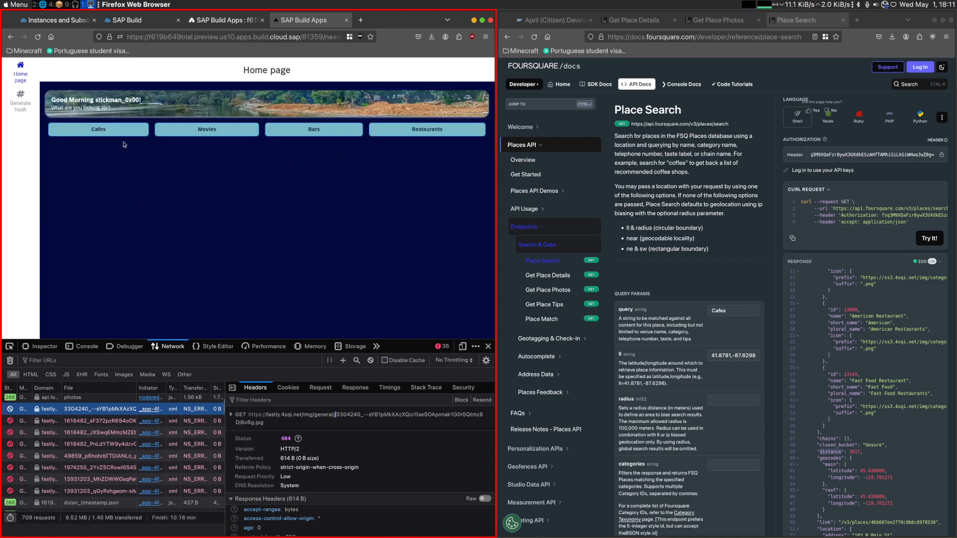
click(95, 172)
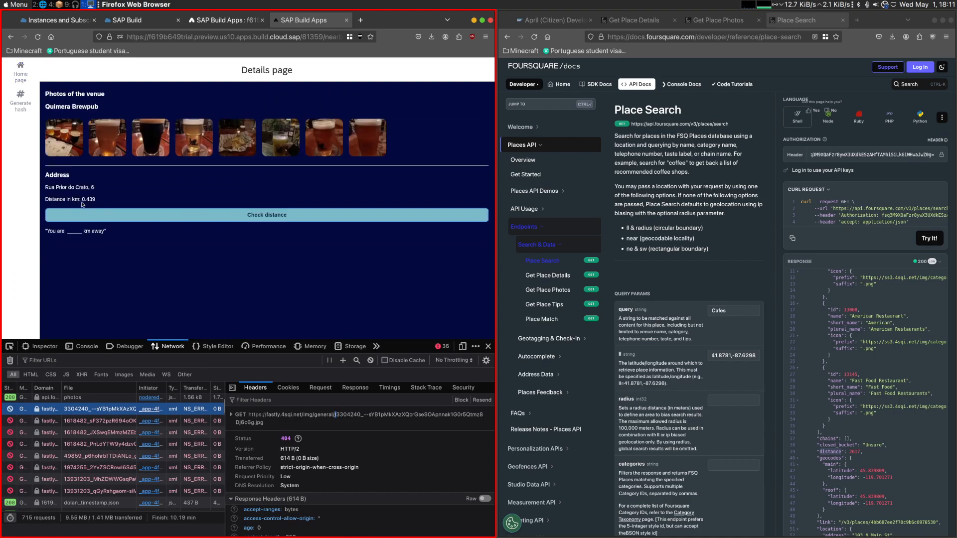
click(199, 21)
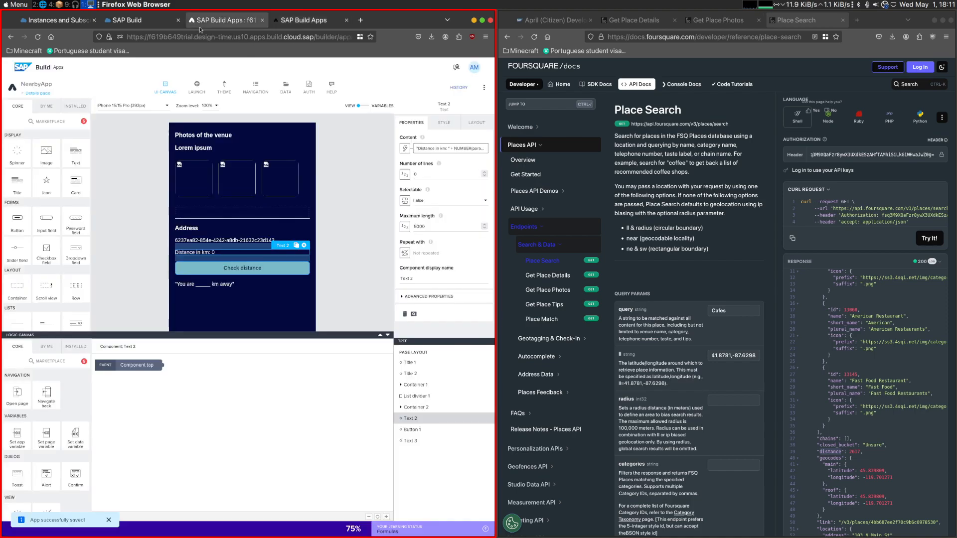
- In the SAP Community challenge post, examine the fourth instruction on custom check-in functionality and the distance display
click(544, 20)
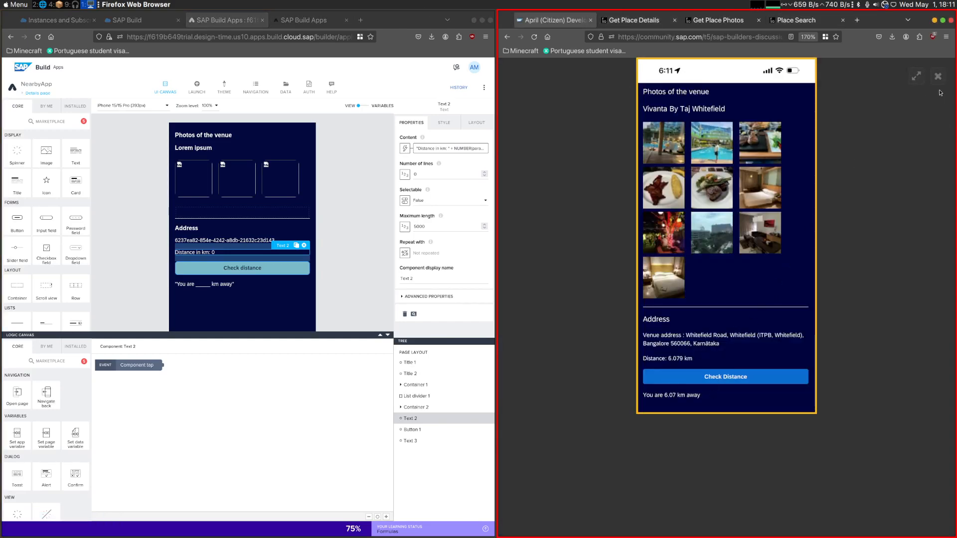
key(Escape)
scroll(585, 272, up, 10)
scroll(585, 272, up, 7)
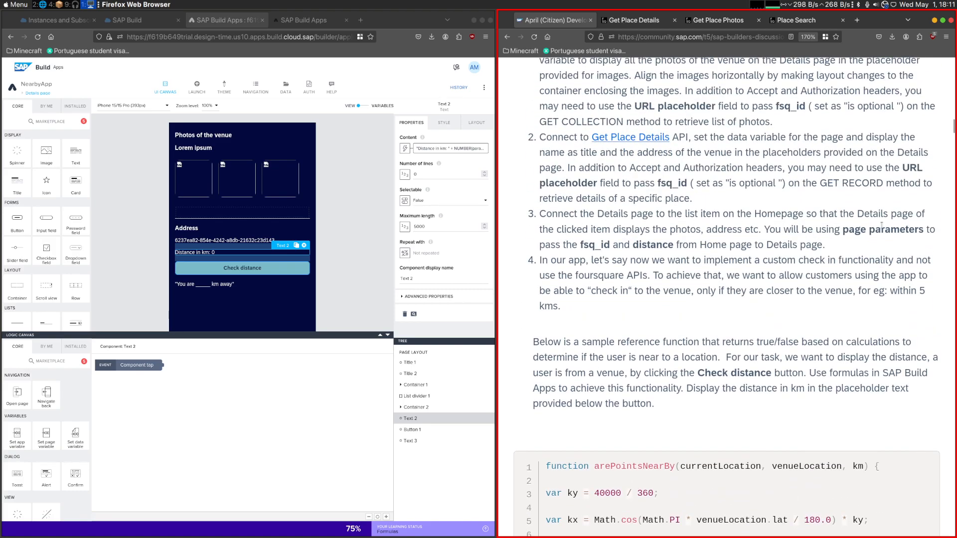
drag(544, 261, 928, 261)
drag(539, 276, 911, 276)
drag(578, 289, 903, 284)
scroll(601, 287, down, 2)
click(738, 286)
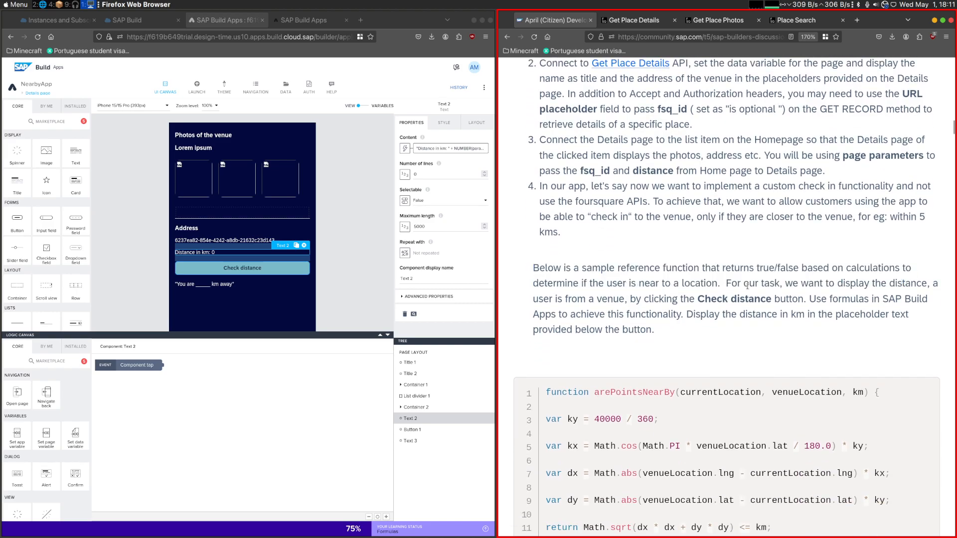
scroll(577, 302, down, 2)
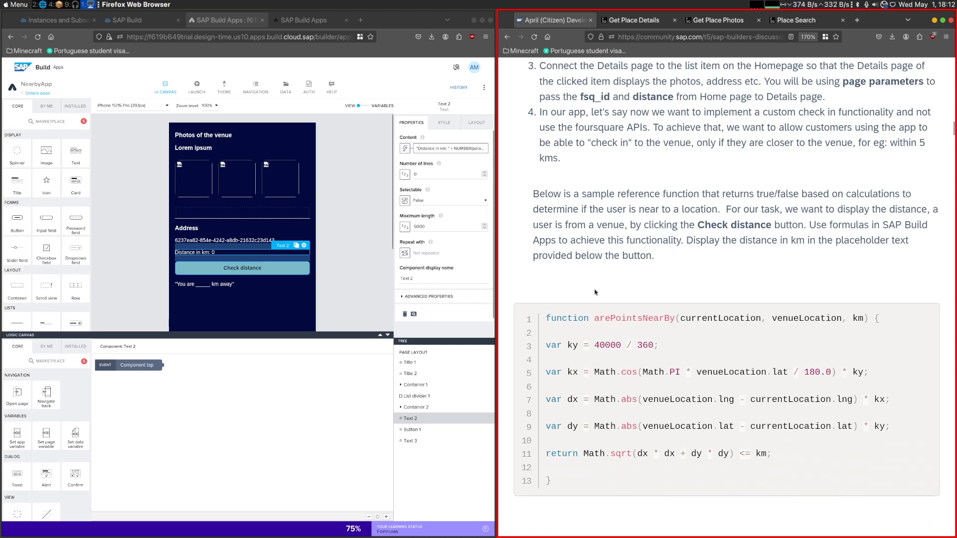
- Examine the post's sample arePointsNearBy function and its check-in notes alongside the Details page's distance placeholder text
drag(571, 483, 535, 323)
click(656, 255)
scroll(658, 259, up, 2)
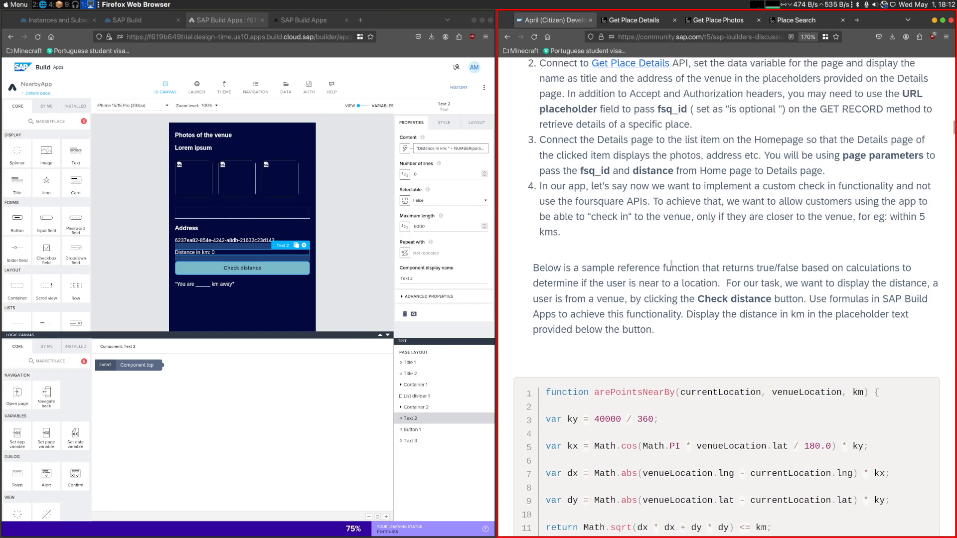
drag(591, 217, 628, 218)
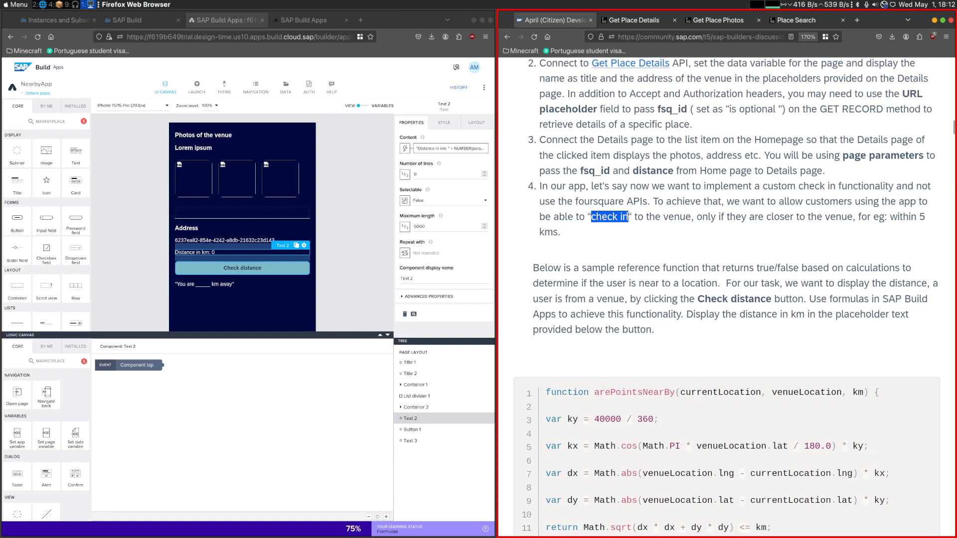
scroll(612, 424, down, 6)
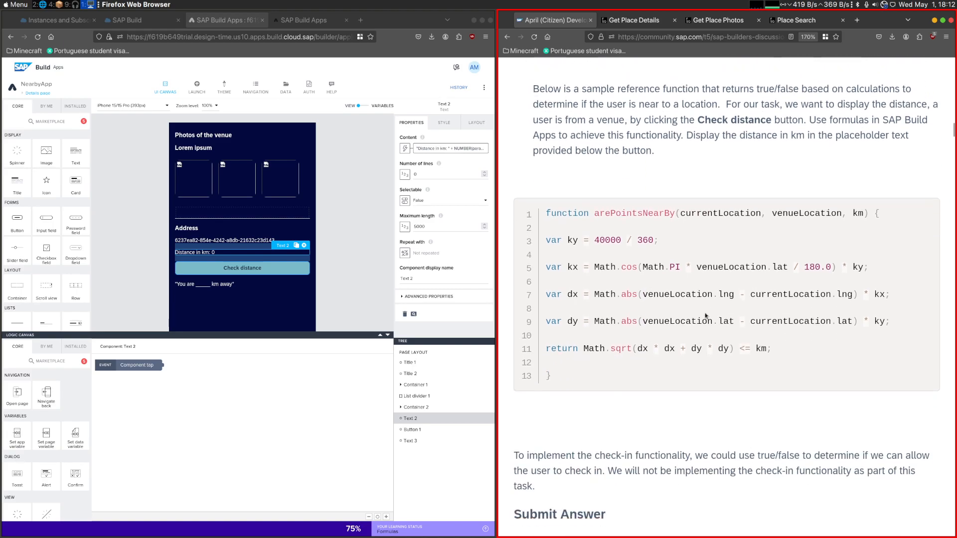
drag(605, 413, 535, 247)
scroll(662, 298, up, 2)
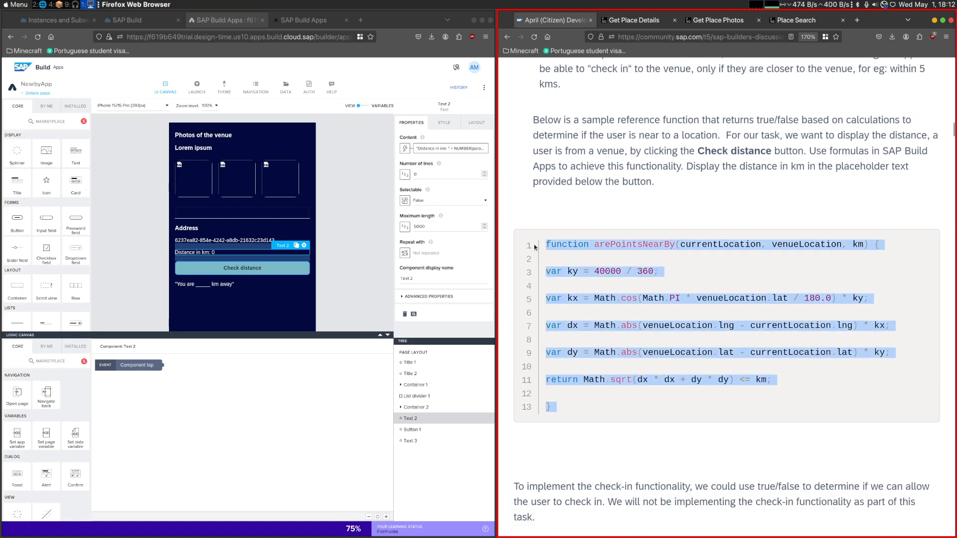
click(197, 285)
click(606, 314)
scroll(606, 314, down, 8)
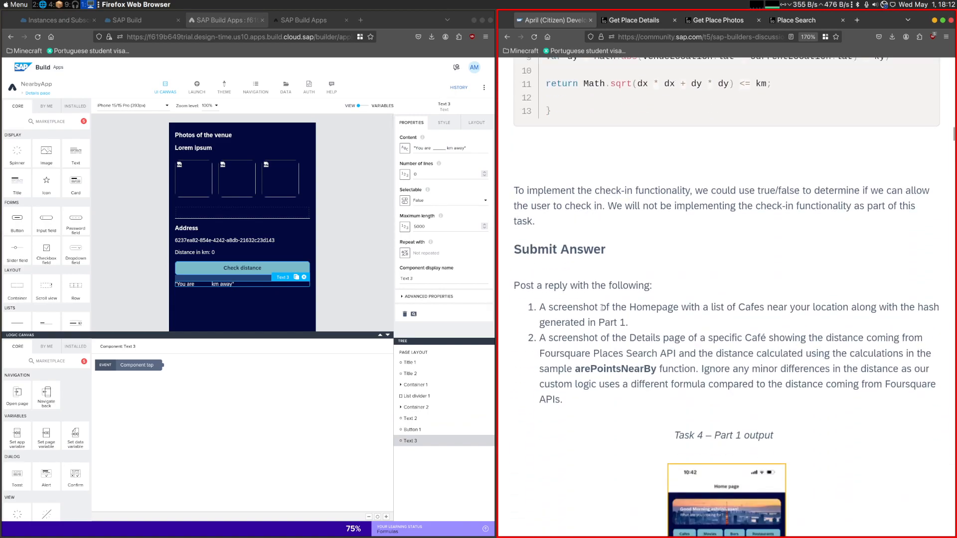
scroll(589, 320, up, 6)
- Connect a JavaScript logic node to the Check distance button's Component tap event and open the node's editor
click(411, 429)
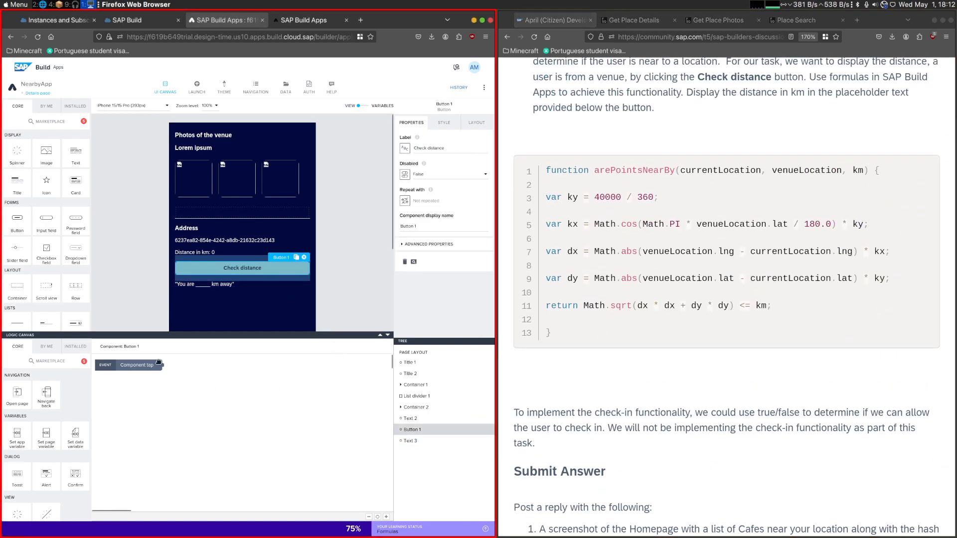
scroll(52, 485, down, 5)
drag(17, 505, 191, 390)
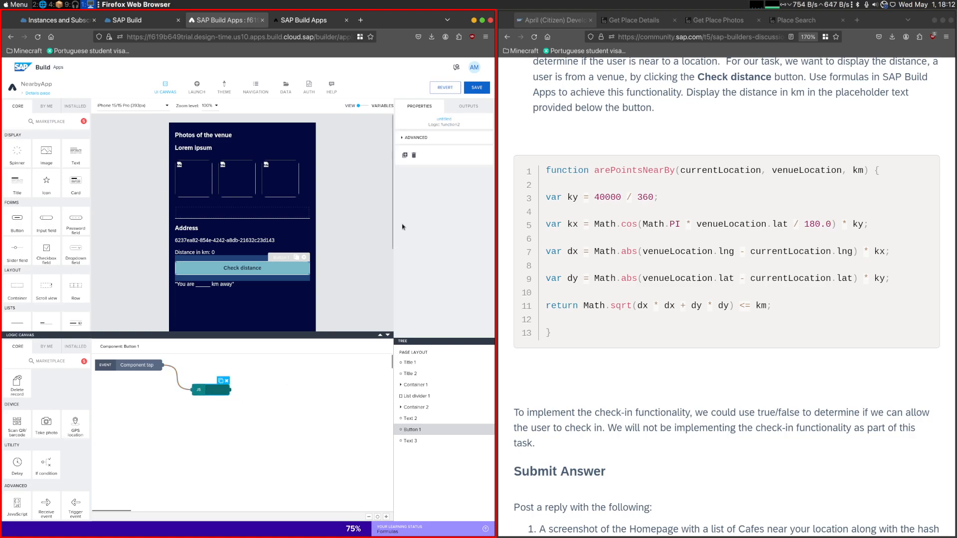
double_click(214, 393)
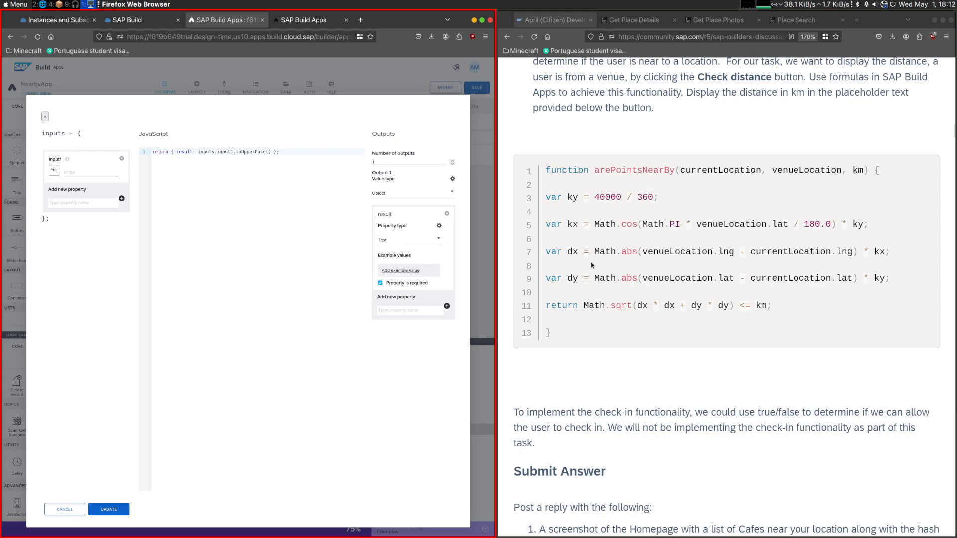
- Set the JavaScript node's input1 value to currentLocation and add an input property named venueLocation, copying both names from the sample function
scroll(592, 265, up, 3)
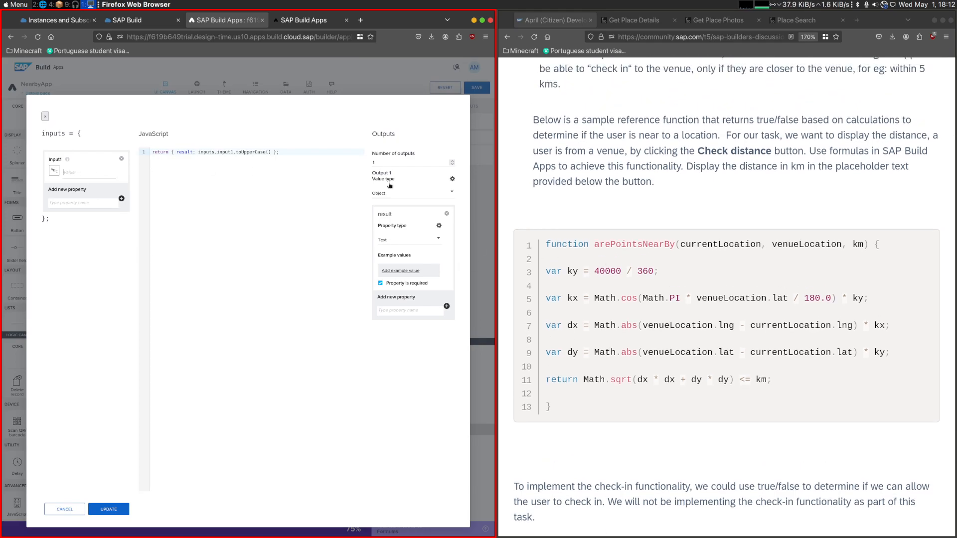
double_click(720, 244)
key(ctrl+c)
click(95, 172)
key(ctrl+v)
double_click(806, 244)
key(ctrl+c)
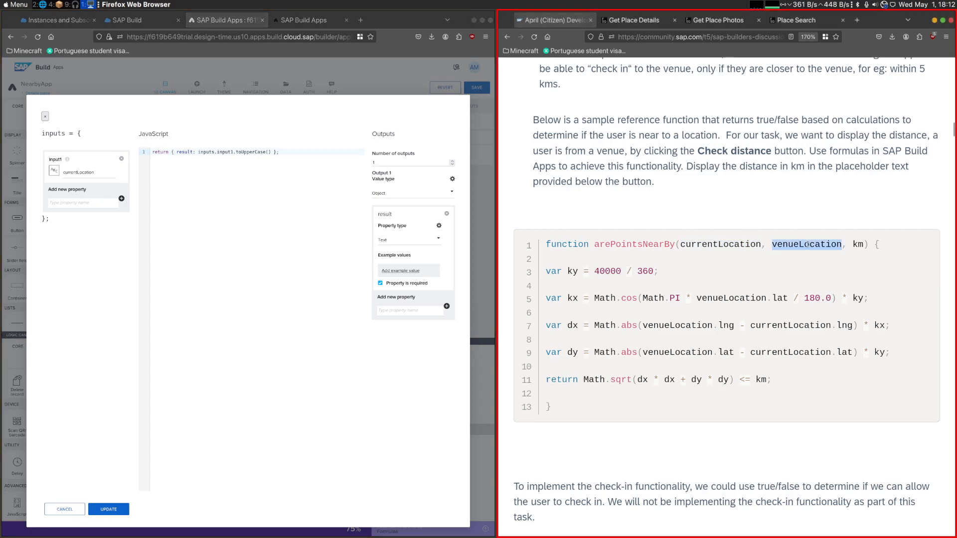
click(86, 203)
key(ctrl+v)
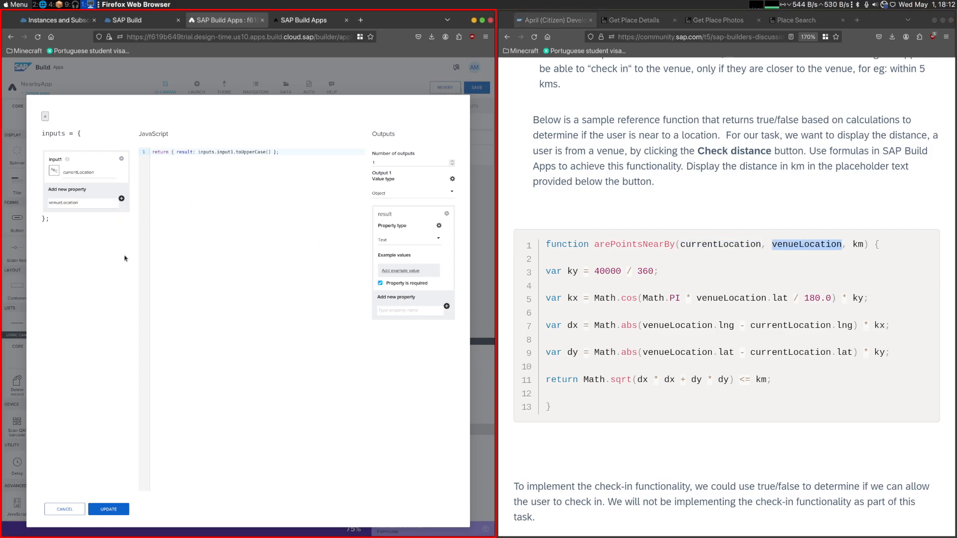
click(122, 199)
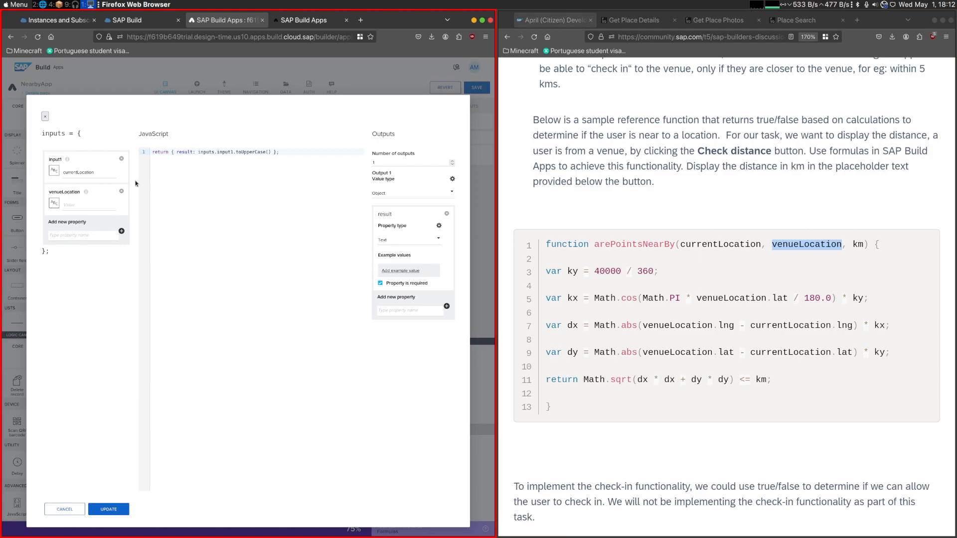
- Switch input1's binding to a formula and replace its content with the start of an object holding a latitude key
click(52, 172)
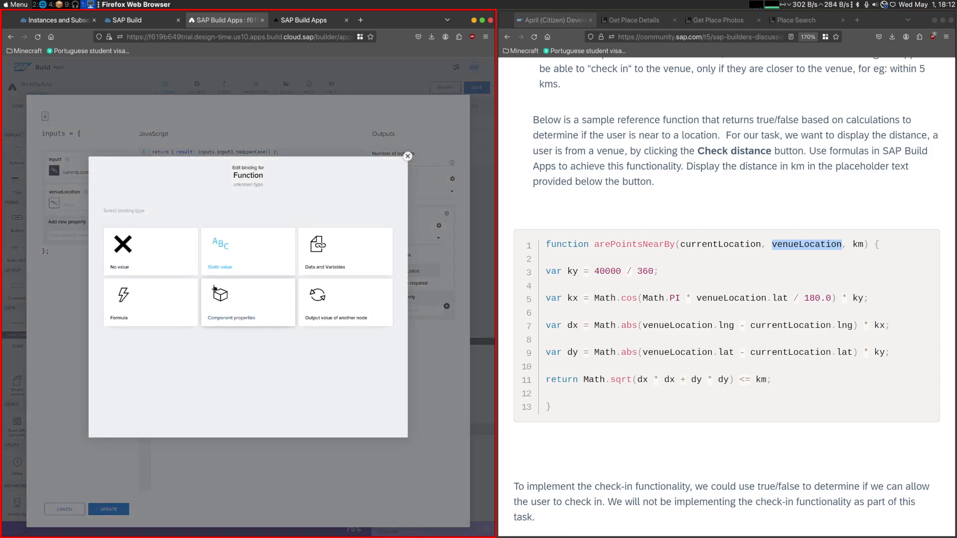
click(175, 303)
click(169, 233)
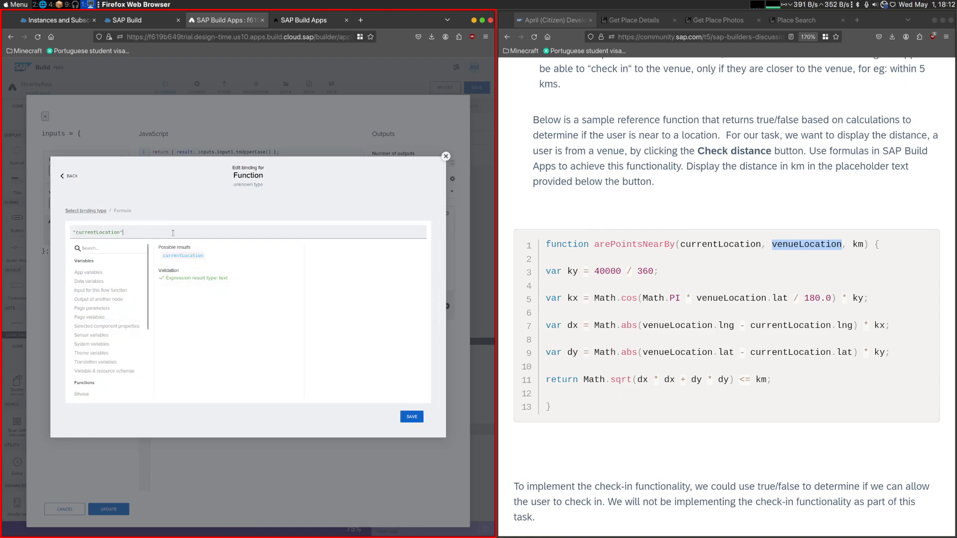
key(ctrl+a)
key(BackSpace)
text({)
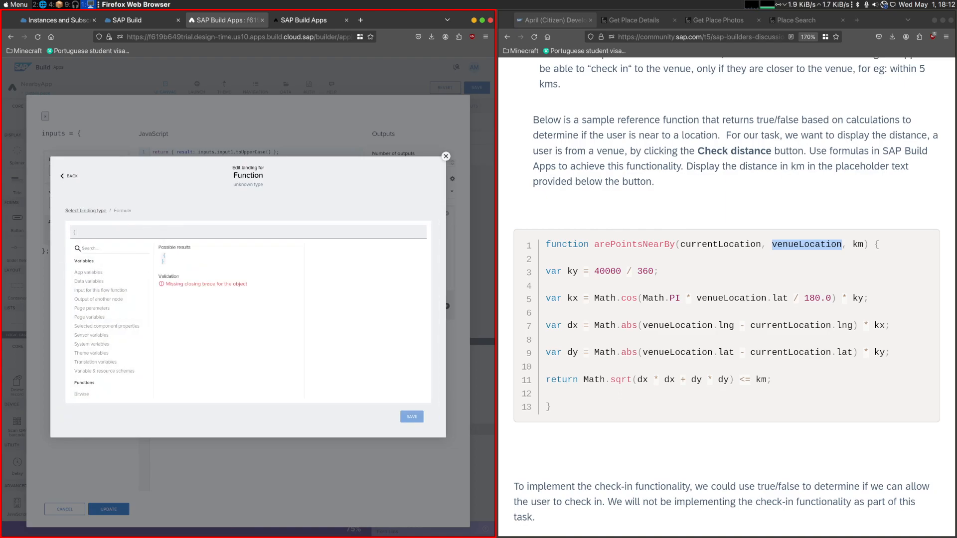
text(latitu)
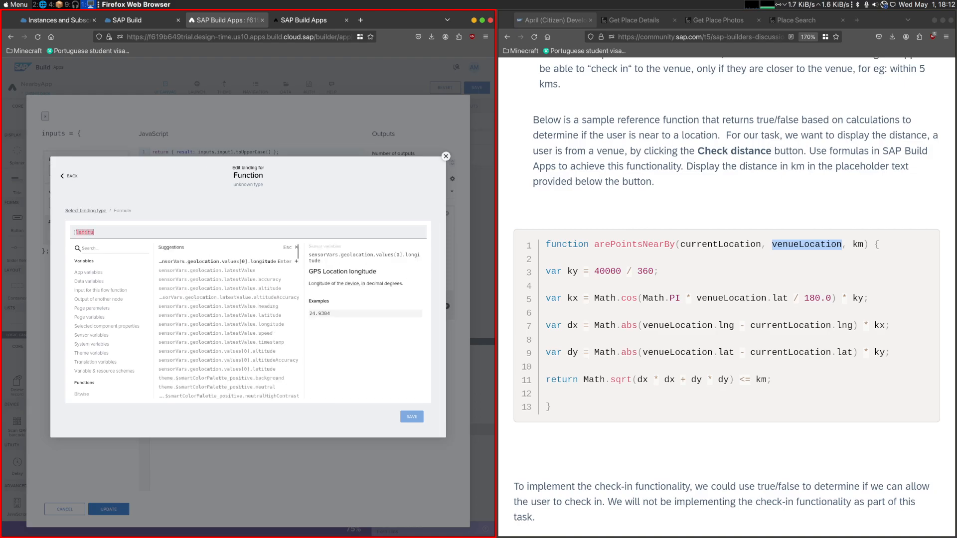
text(de:)
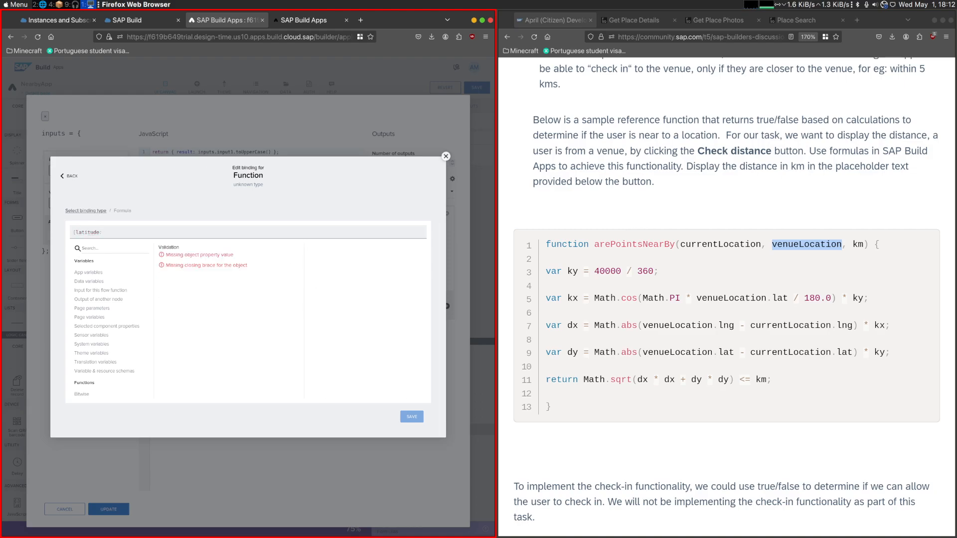
text(latati)
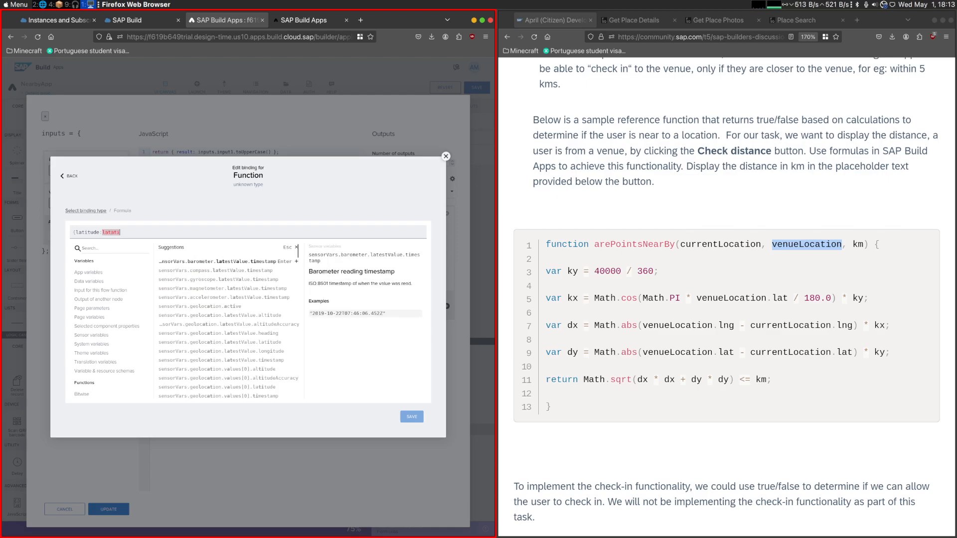
- Set the formula object's latitude value to sensorVars.geolocation.latestValue.latitude
key(BackSpace)
key(BackSpace)
key(BackSpace)
text(sensors)
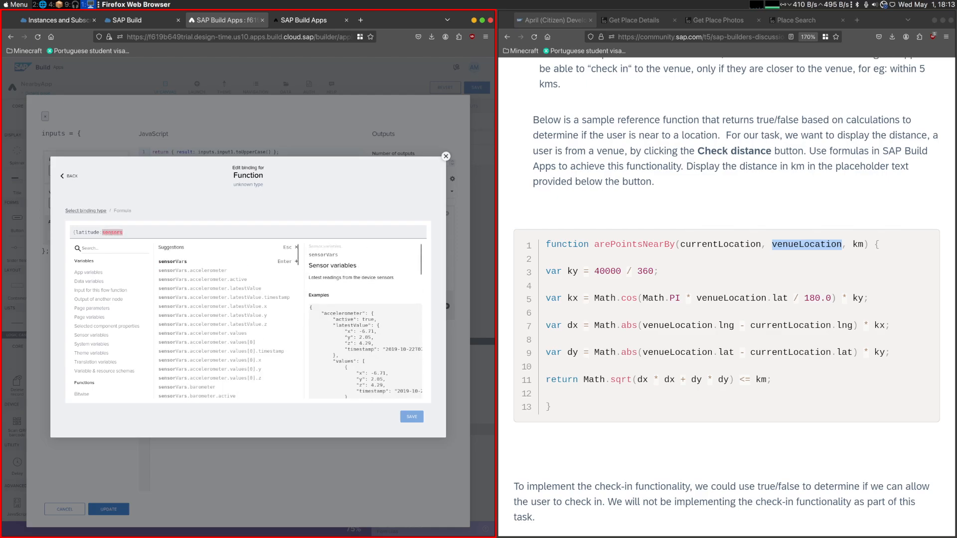
click(182, 263)
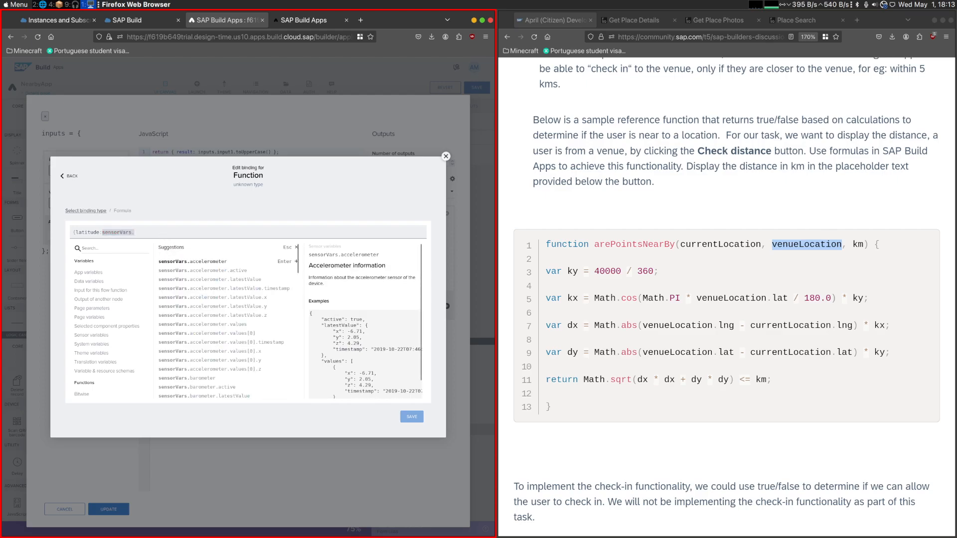
text(lata)
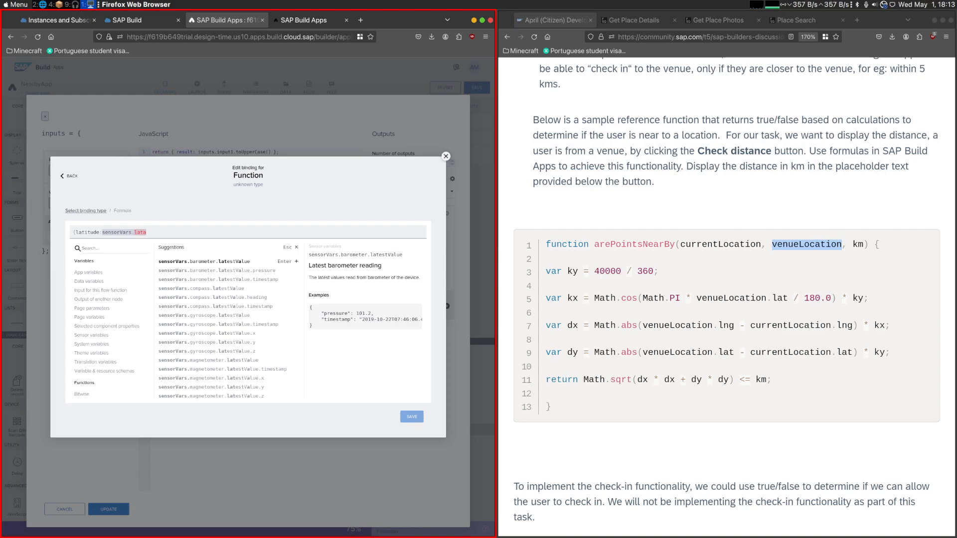
key(BackSpace)
text(itude)
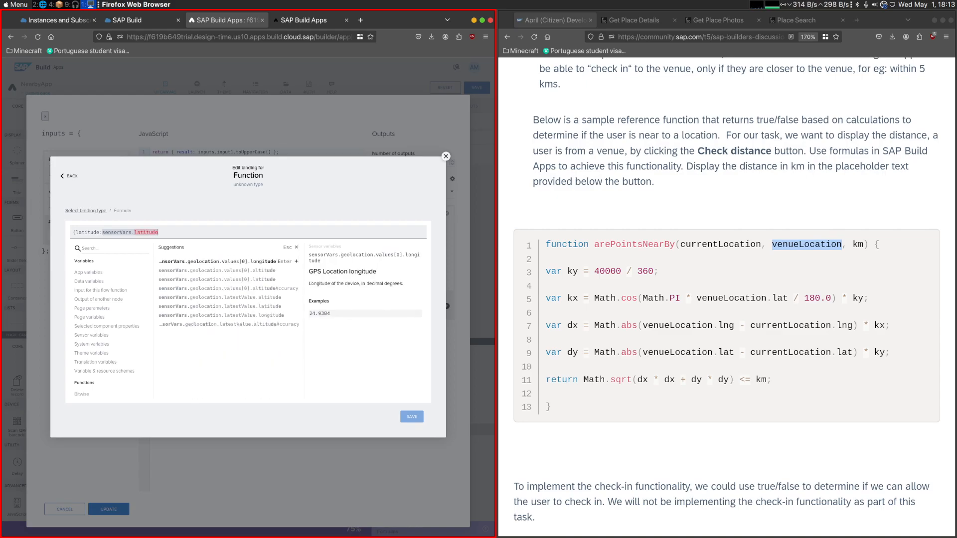
click(278, 306)
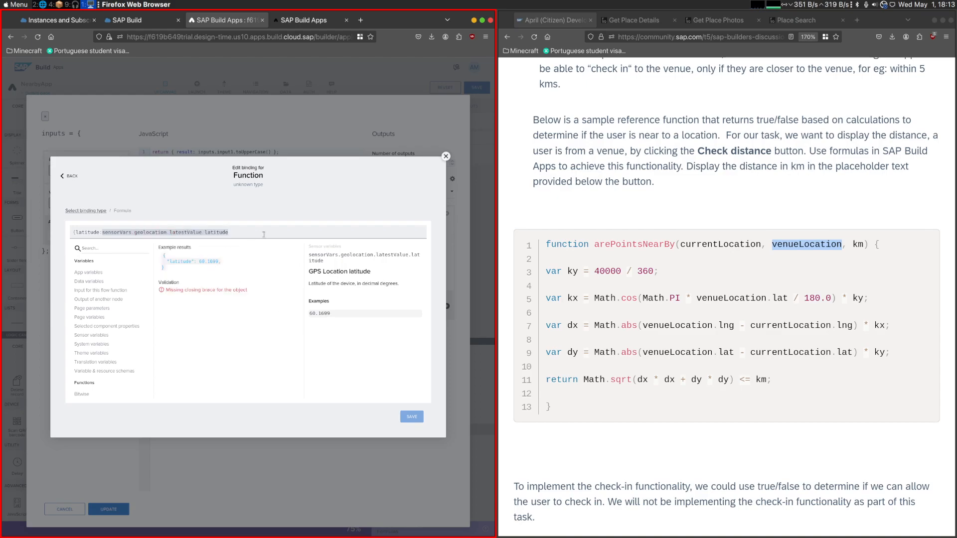
- Add a longitude key with the value sensorVars.geolocation.latestValue.longitude, close the object and save input1's formula
text(,longi)
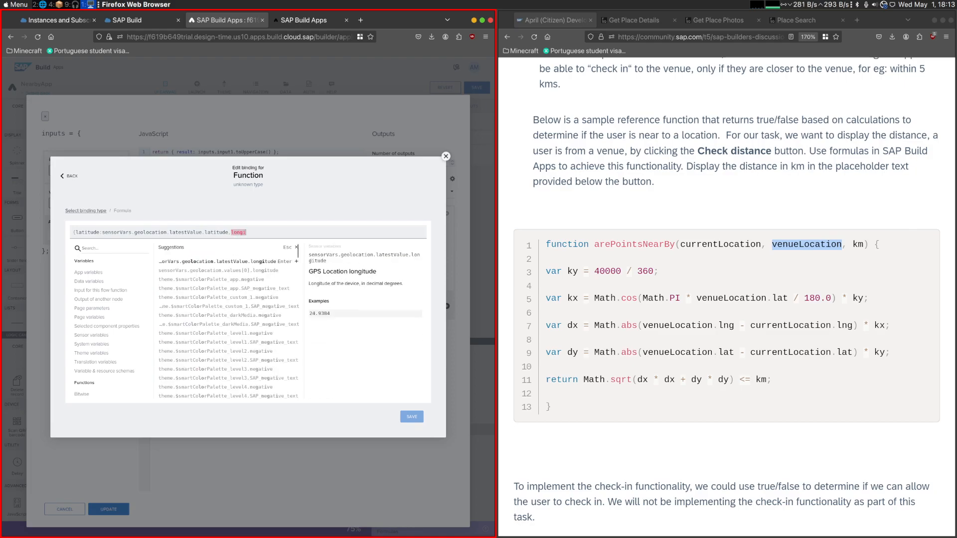
text(tude:)
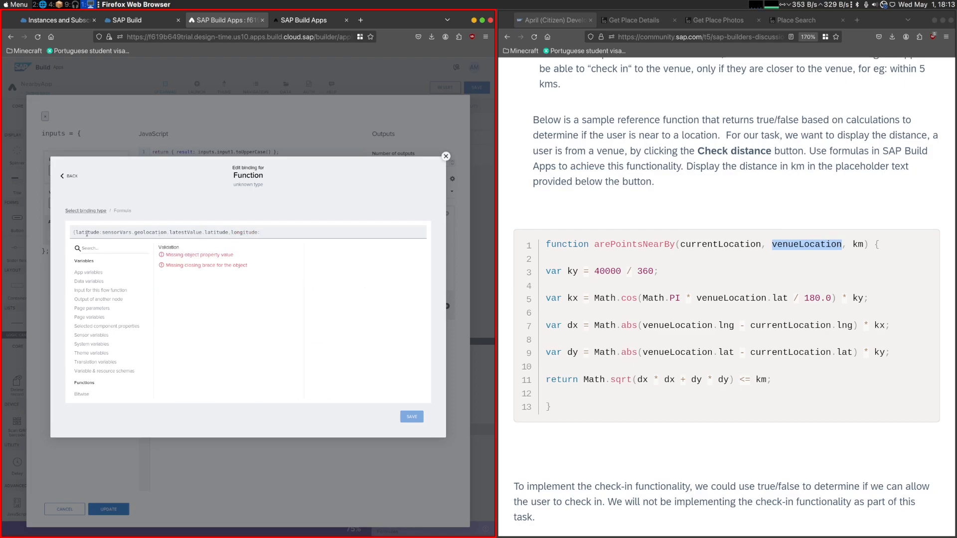
drag(103, 232, 196, 232)
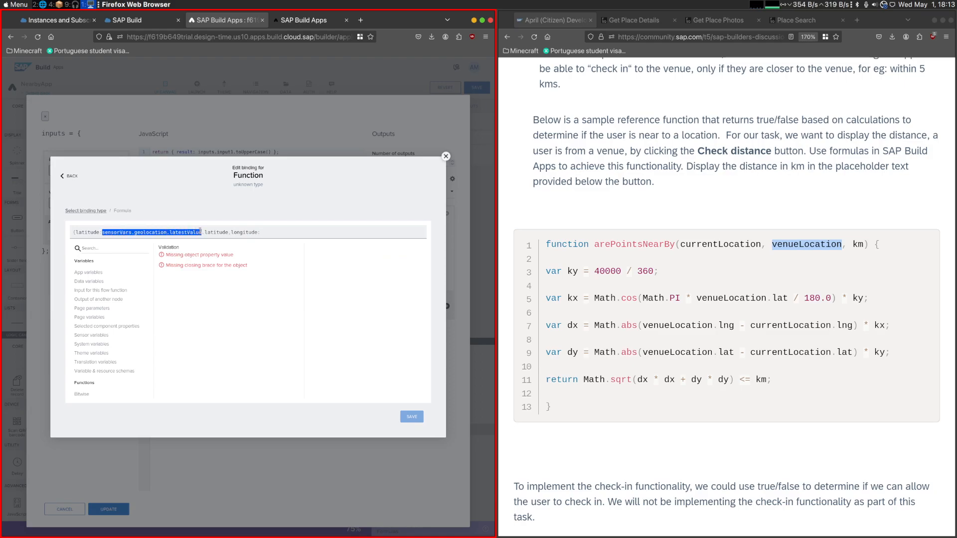
key(ctrl+c)
click(326, 231)
key(ctrl+v)
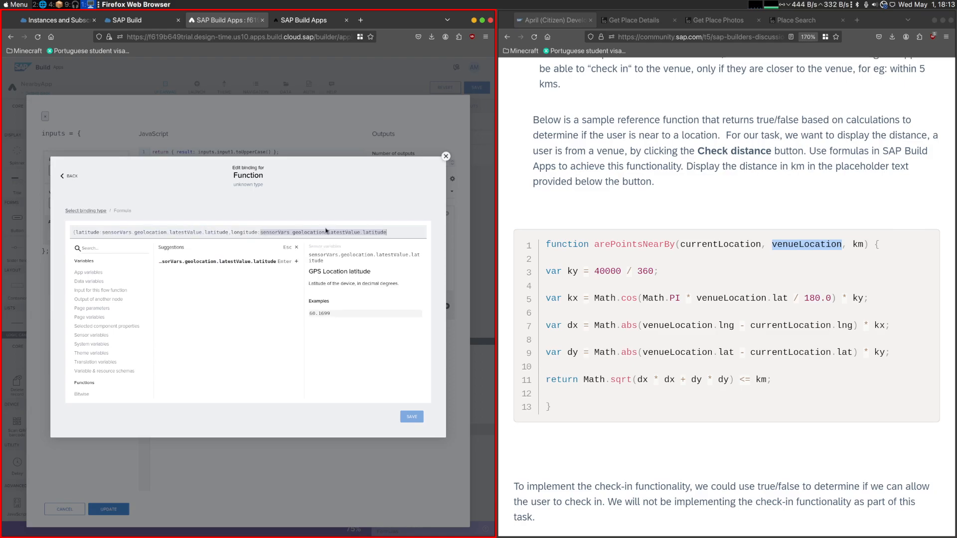
key(BackSpace)
key(BackSpace)
key(BackSpace)
key(BackSpace)
key(BackSpace)
key(BackSpace)
text(ong)
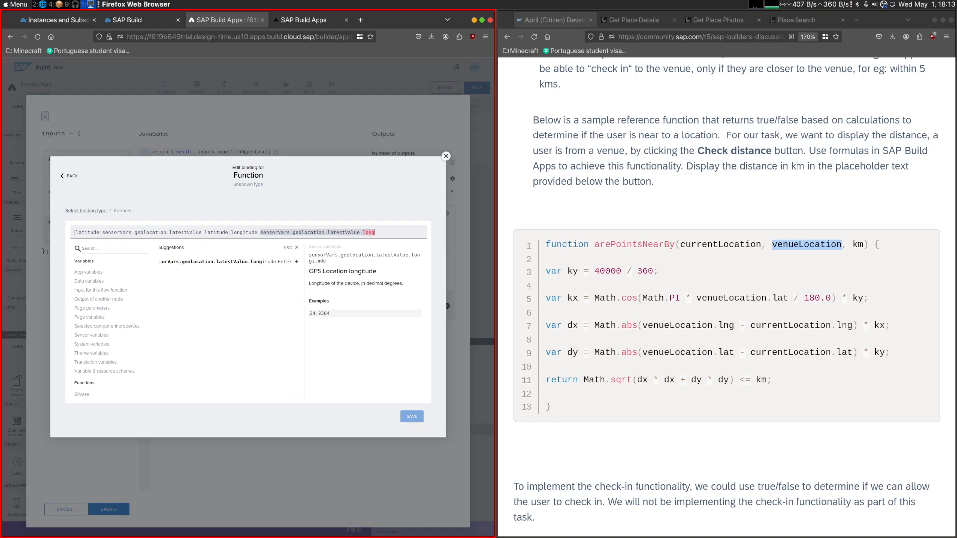
click(226, 266)
text(})
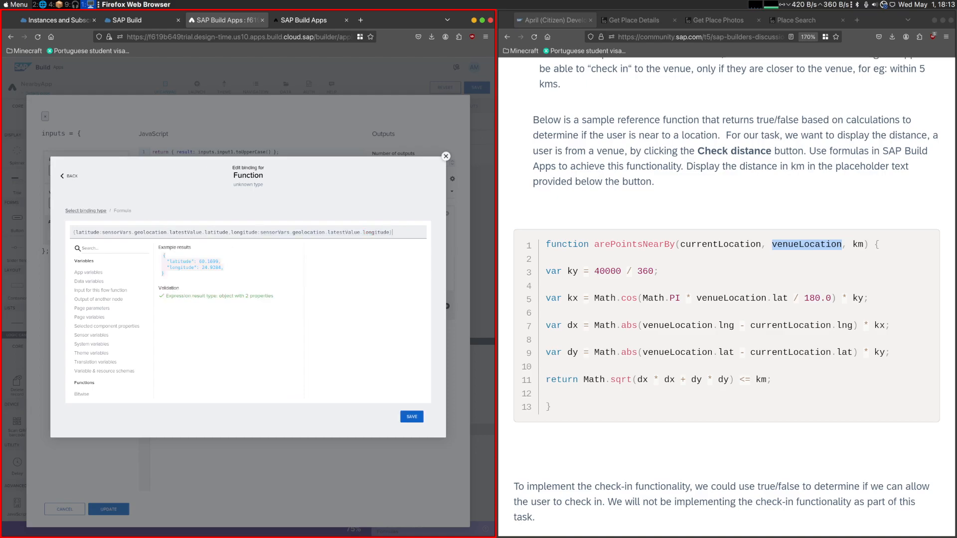
click(411, 417)
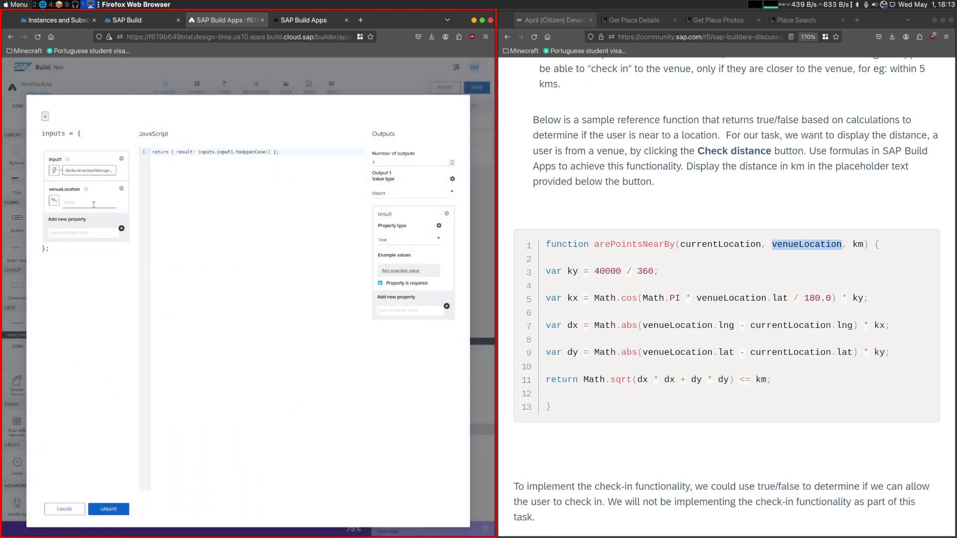
- For the venueLocation binding, examine the geocodes main coordinates in Foursquare's Get Place Details sample response
click(54, 200)
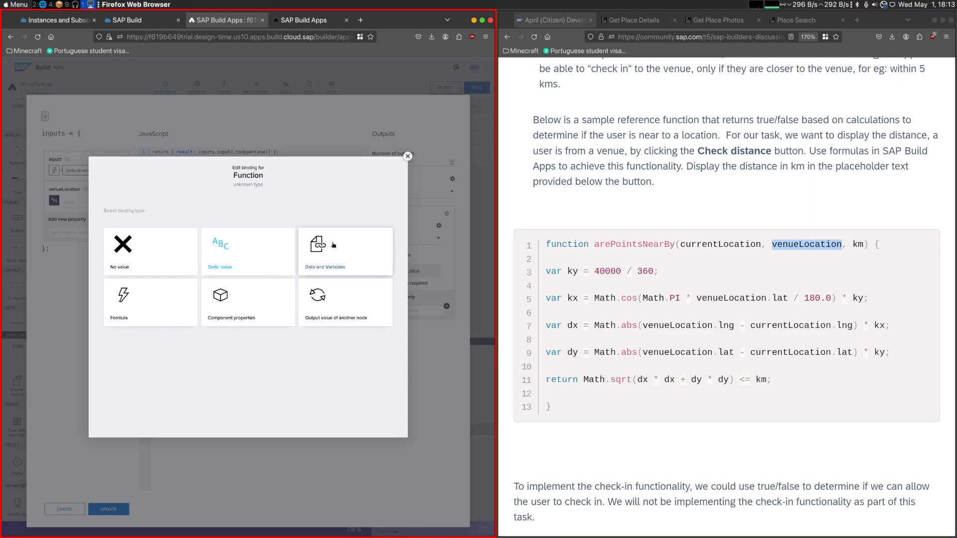
click(632, 20)
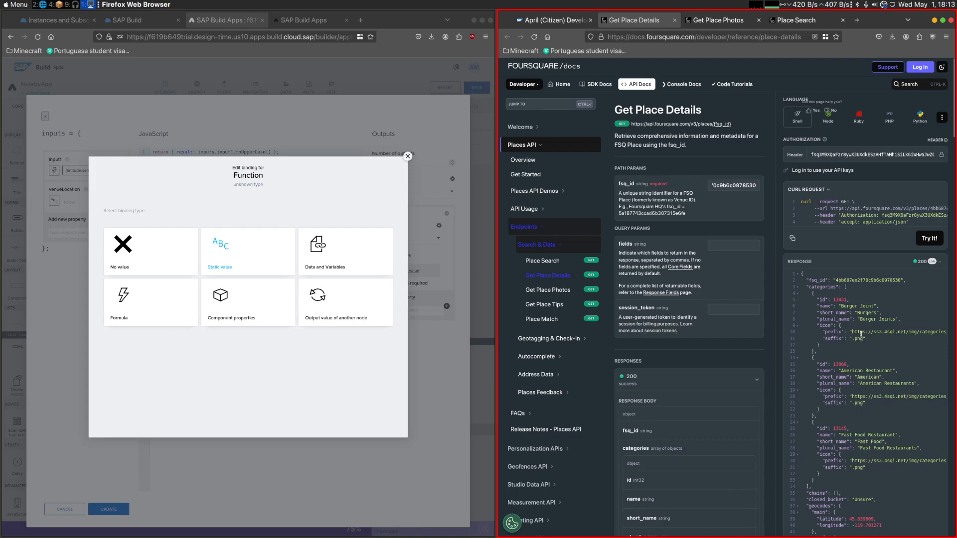
scroll(856, 495, down, 2)
drag(888, 491, 810, 475)
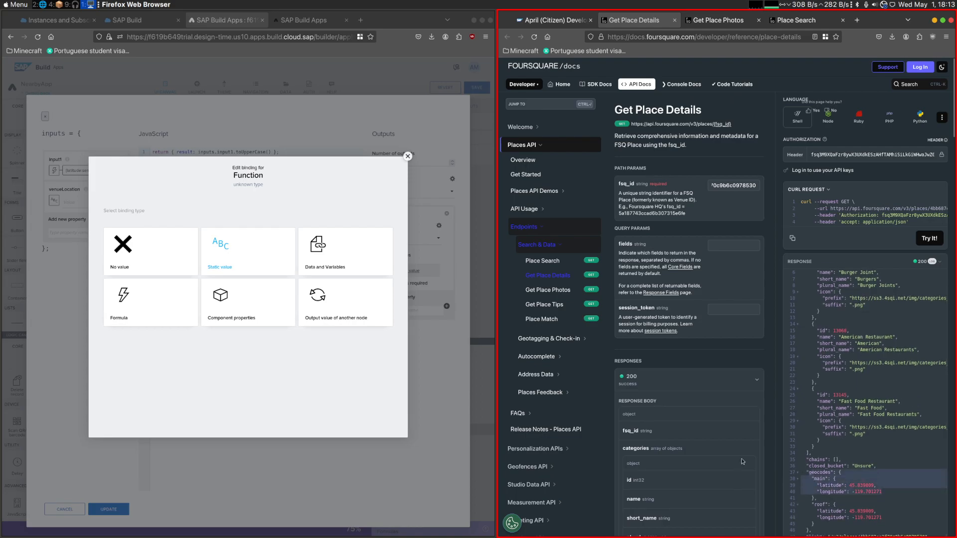
- Apply the JavaScript node's changes without binding venueLocation, and open the FoursquarePlaceSearch data resource's Get record configuration
click(407, 156)
click(102, 510)
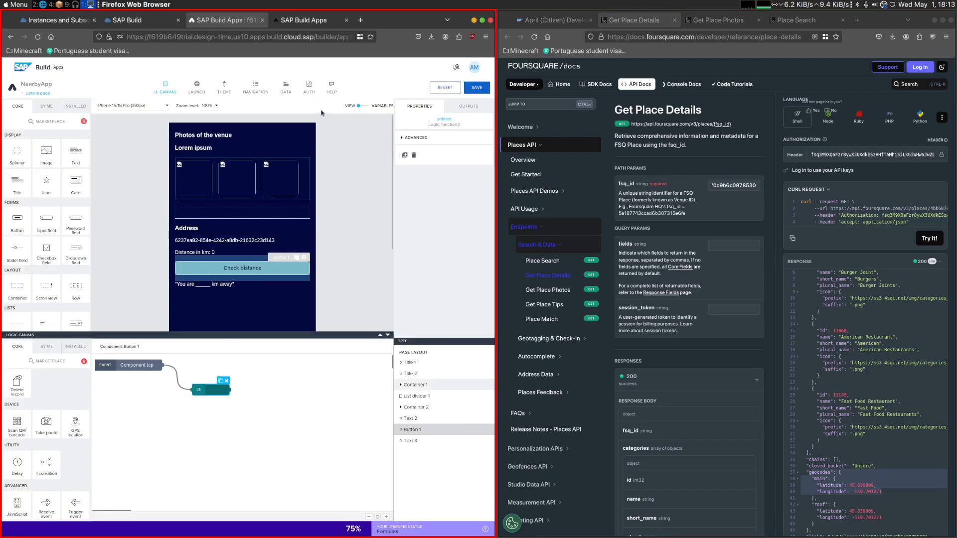
click(286, 87)
click(174, 359)
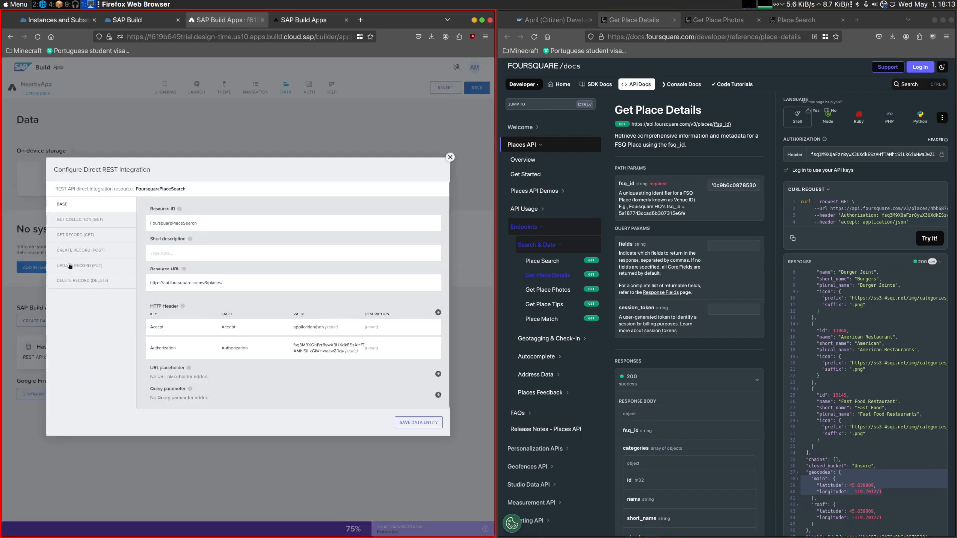
click(92, 234)
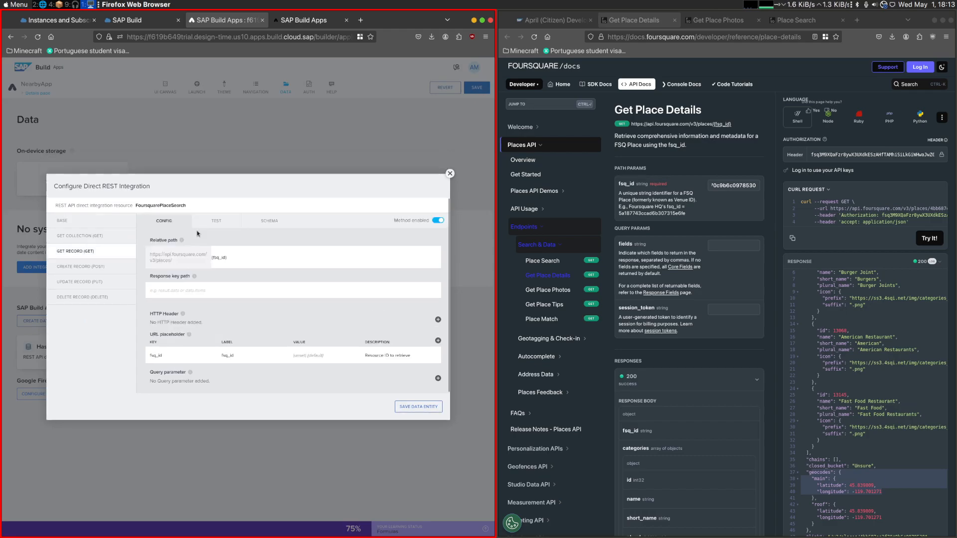
- Add a property with the key geocodes to the Get record response schema and make it a list of objects
click(434, 276)
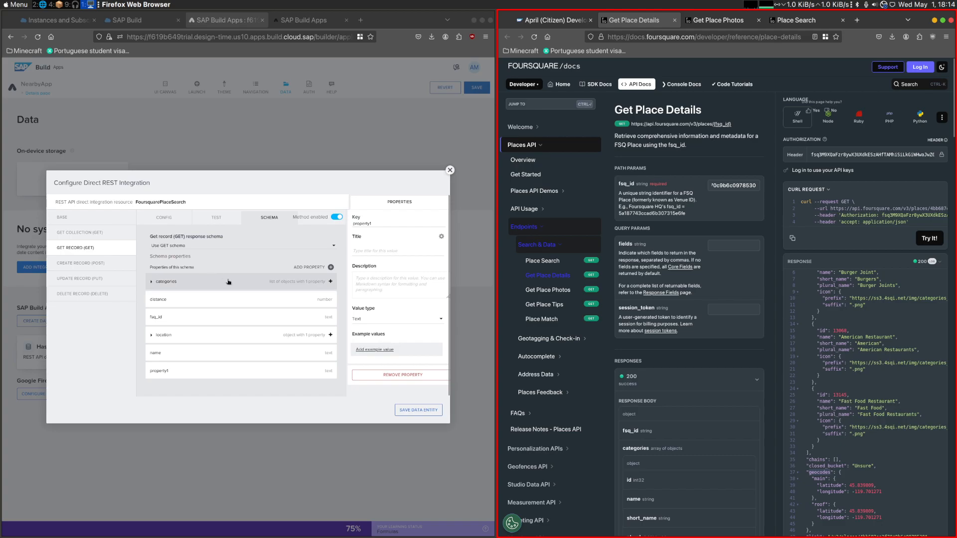
click(390, 225)
double_click(390, 225)
key(ctrl+v)
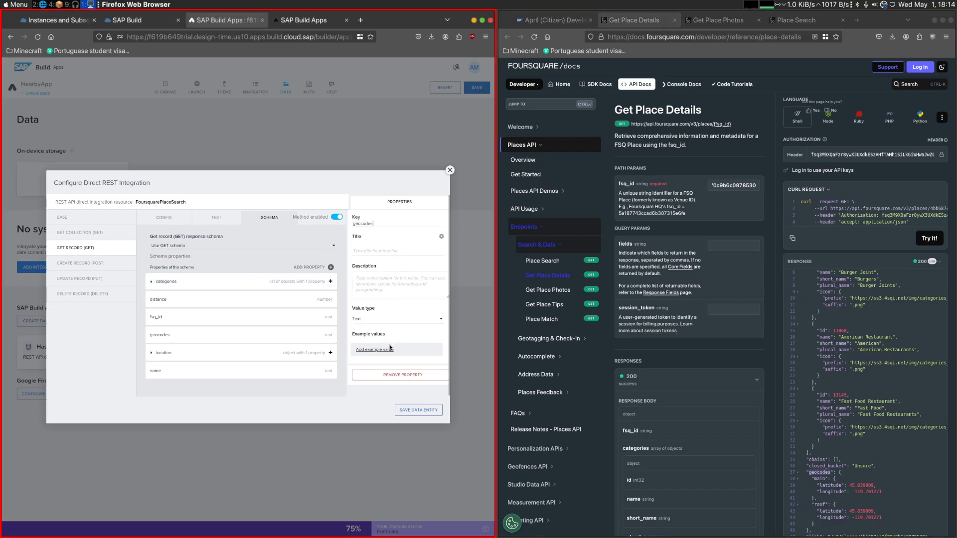
click(394, 320)
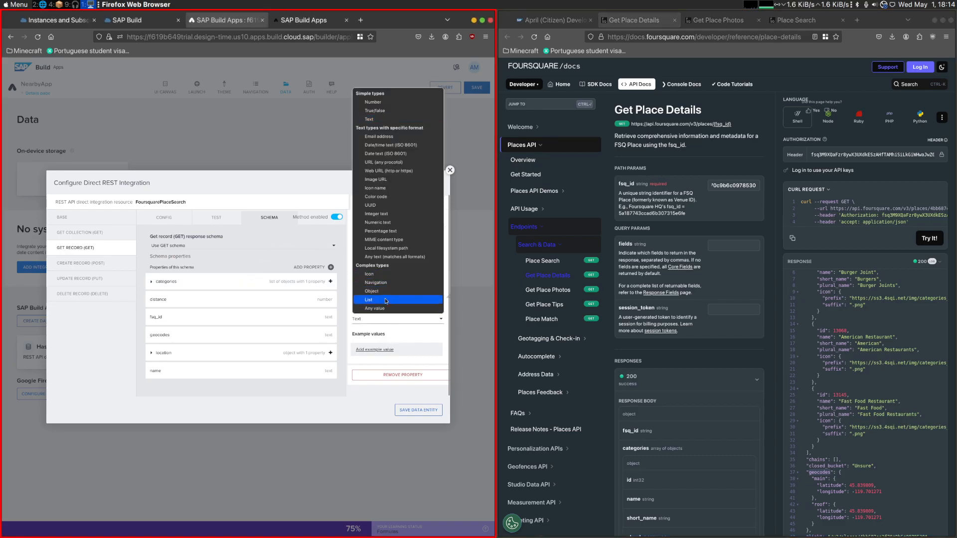
click(385, 299)
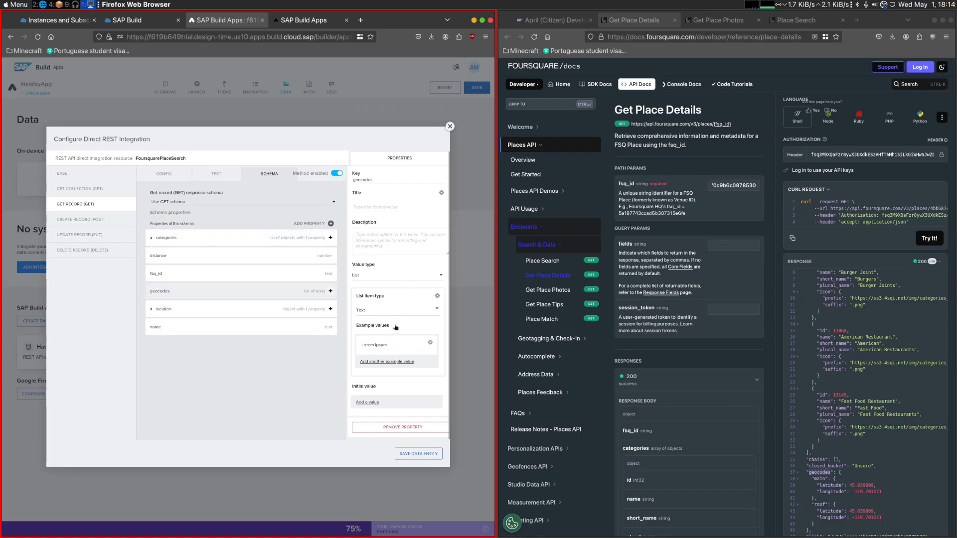
click(398, 309)
click(399, 291)
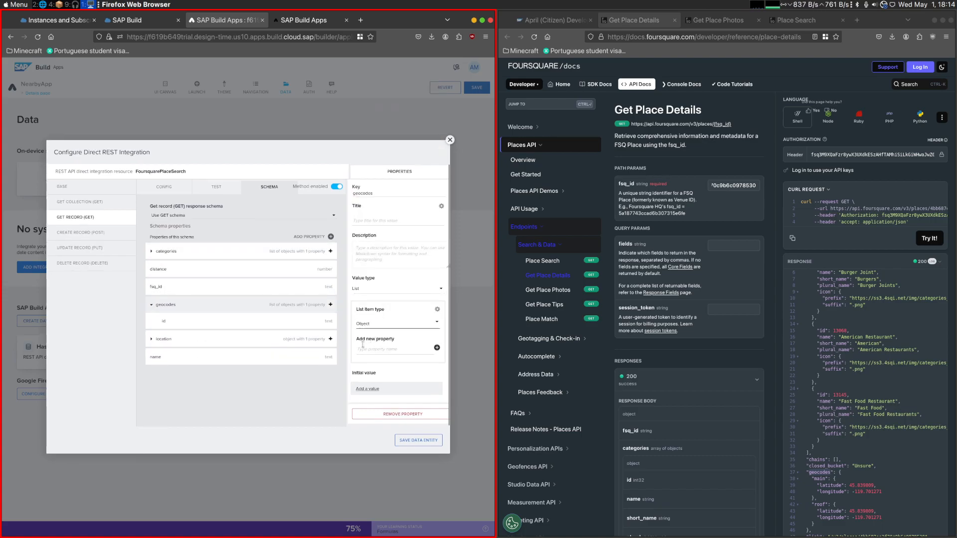
- Change the key of the id property inside geocodes to main, title it main and make it an object
click(214, 321)
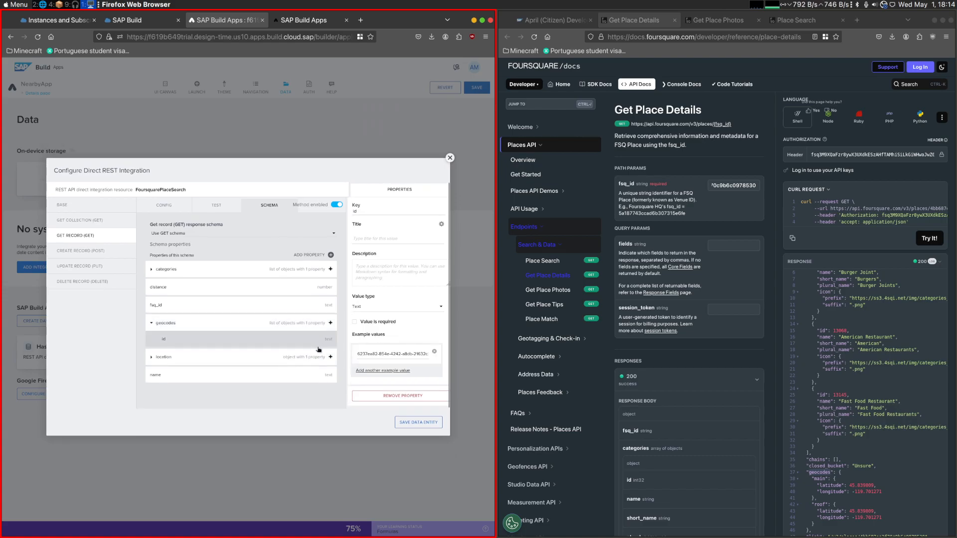
double_click(818, 479)
double_click(384, 211)
key(ctrl+v)
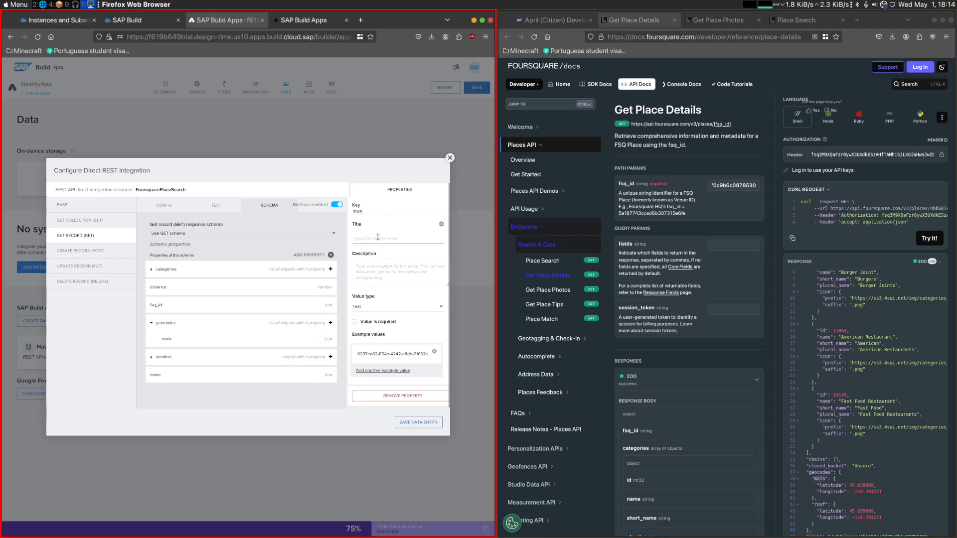
click(398, 308)
click(398, 278)
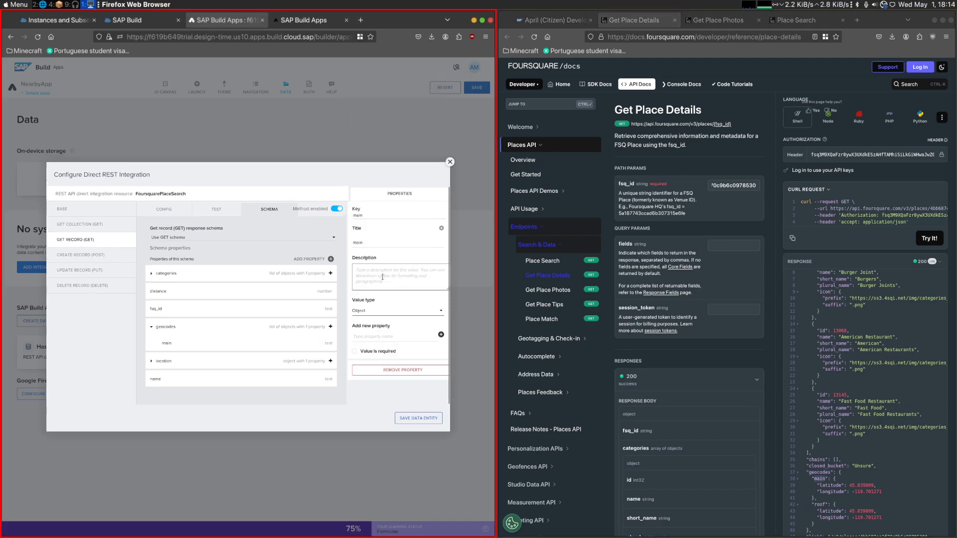
- Change the key of main's nested id property to latitude, title it latitude and set its value type to Number
click(195, 352)
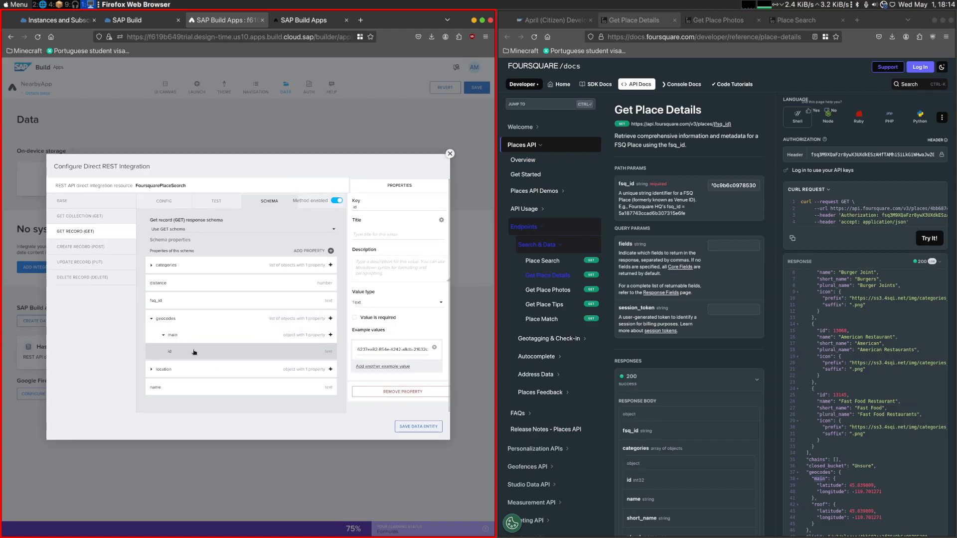
double_click(829, 485)
key(ctrl+c)
double_click(382, 207)
key(ctrl+v)
click(380, 235)
key(ctrl+v)
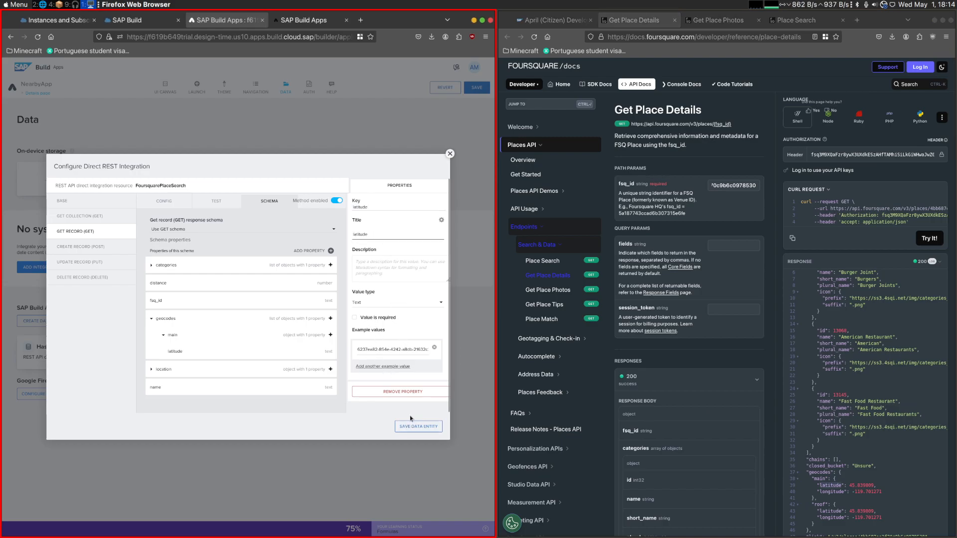
click(397, 302)
click(394, 339)
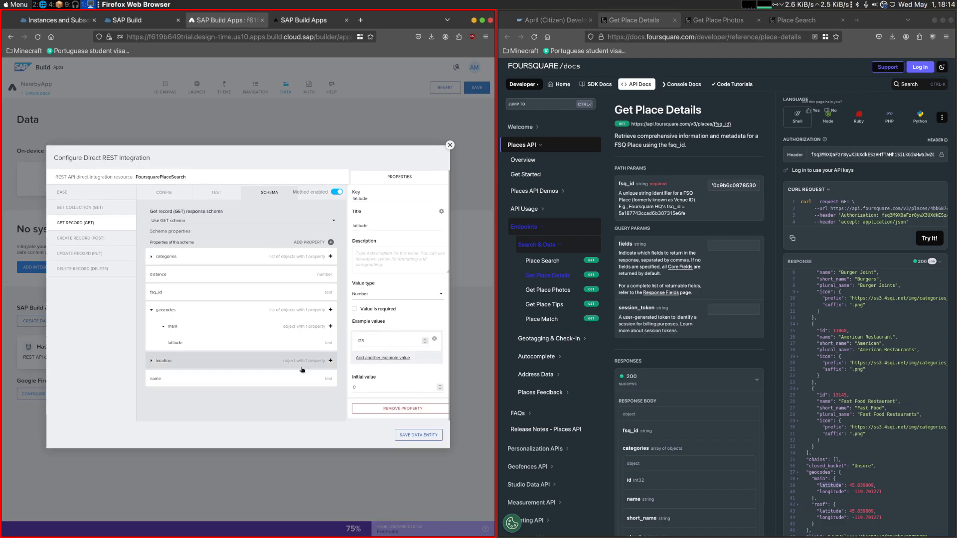
- Add a second property to main inside geocodes, with both its key and title set to longitude
click(319, 327)
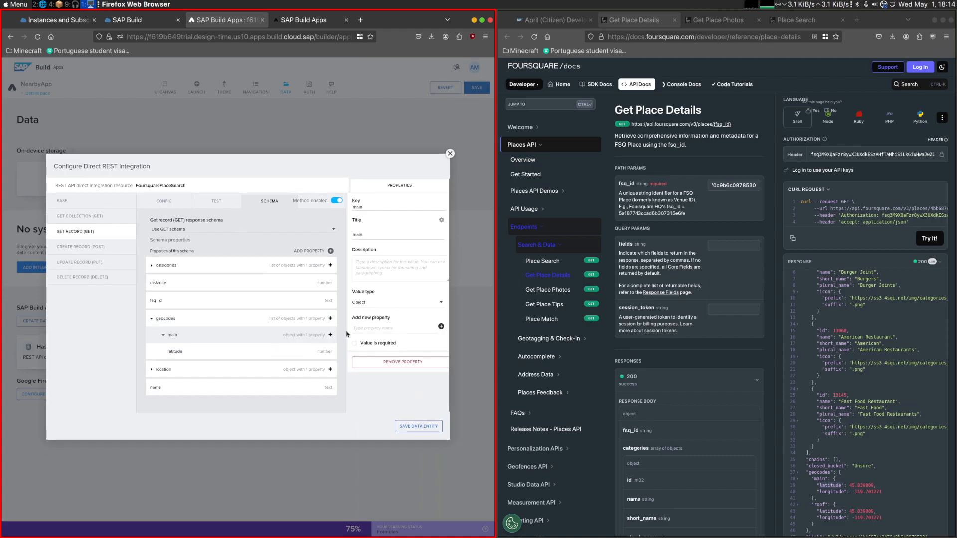
click(331, 335)
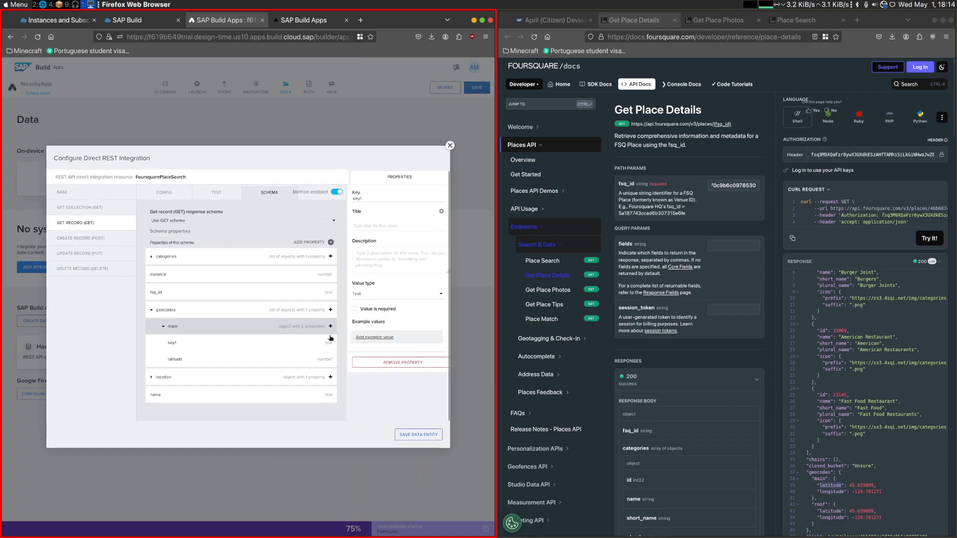
double_click(830, 493)
key(ctrl+c)
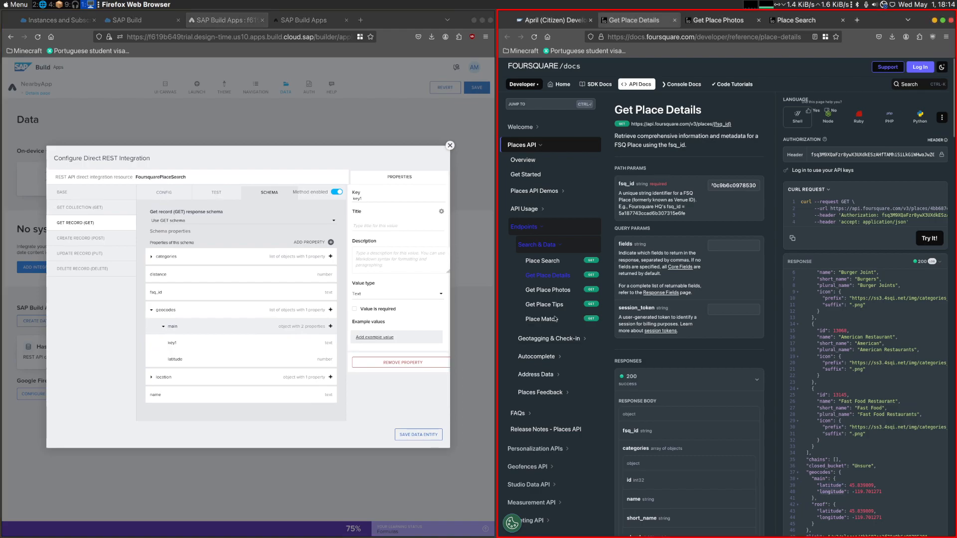
double_click(378, 198)
key(ctrl+v)
click(376, 225)
key(ctrl+v)
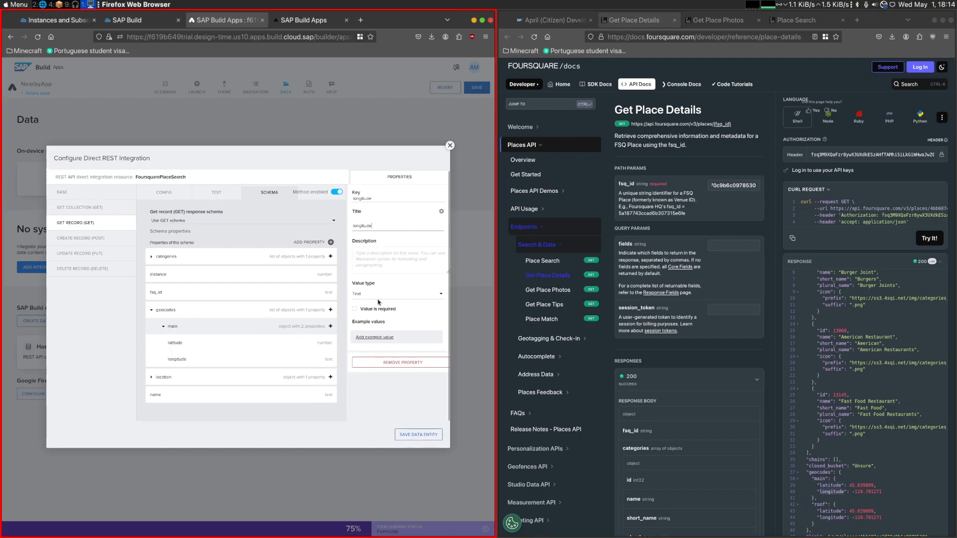
- Set the longitude property's value type to Number and save the FoursquarePlaceSearch data entity
click(397, 294)
click(397, 331)
click(419, 432)
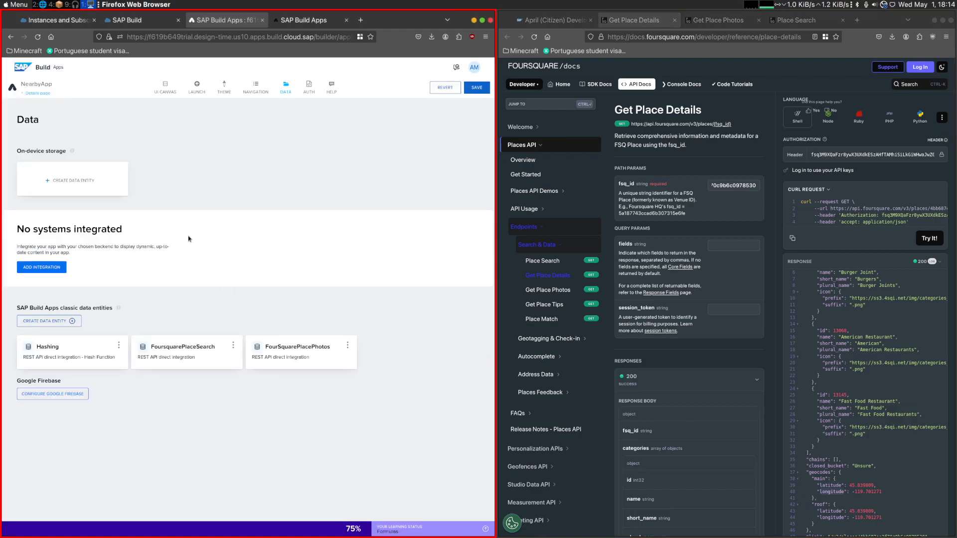
- Open the Check distance button's JavaScript node for editing and choose a data variable as the binding type of venueLocation
click(165, 86)
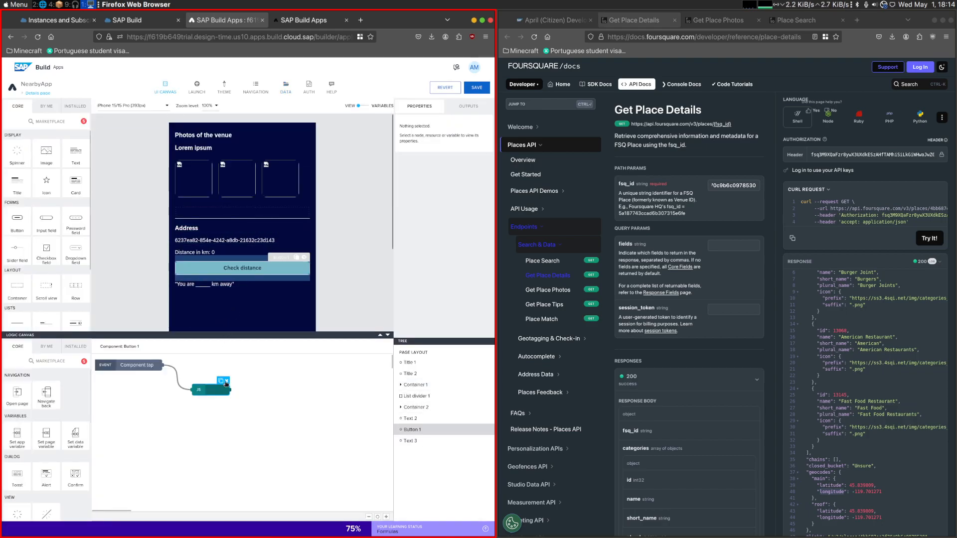
click(212, 389)
double_click(212, 389)
click(53, 201)
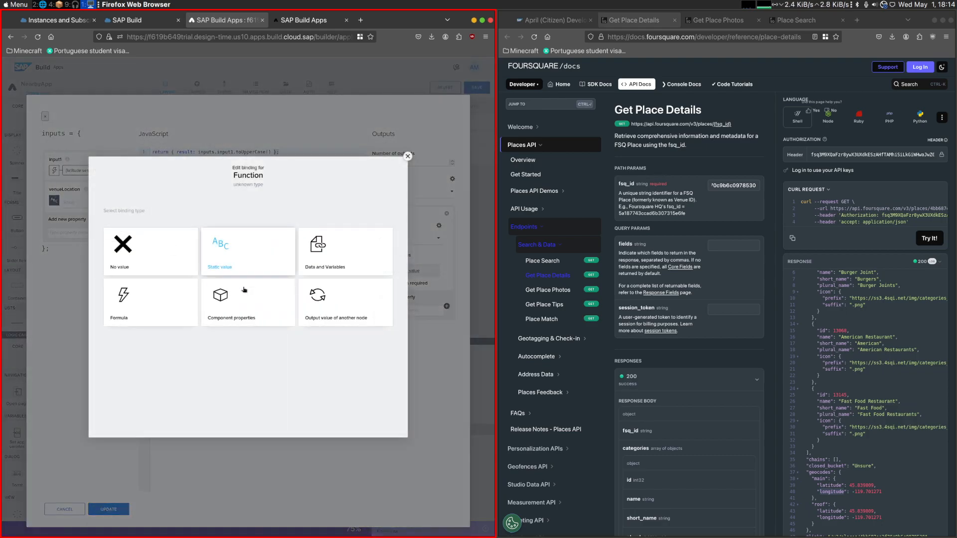
click(322, 311)
click(108, 173)
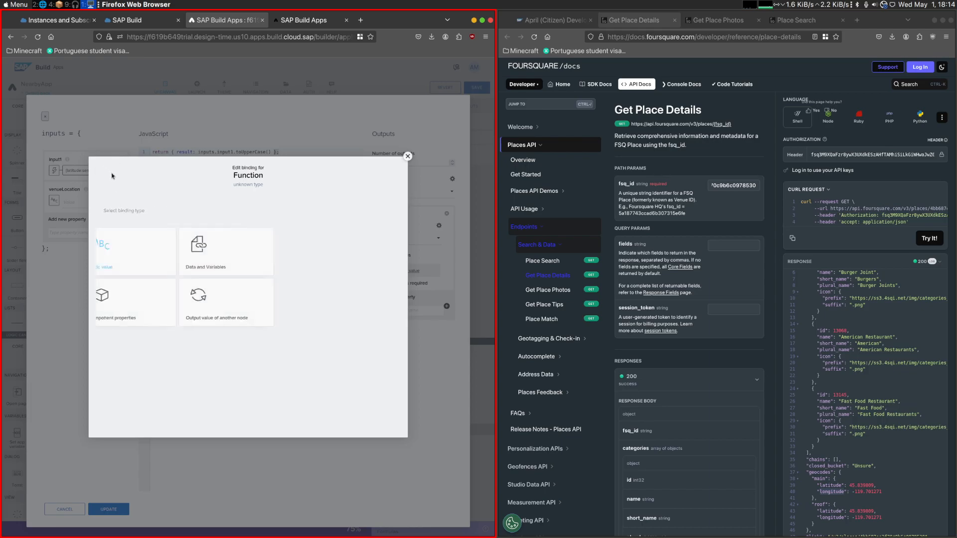
click(324, 251)
click(145, 334)
click(172, 287)
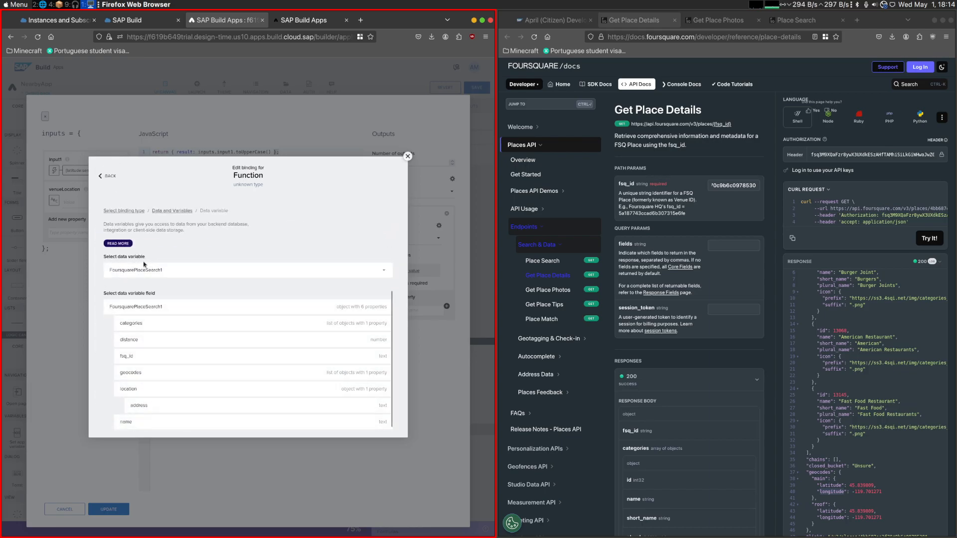
- Bind venueLocation to the geocodes field of the FoursquarePlaceSearch1 data variable and update the JavaScript node
click(160, 272)
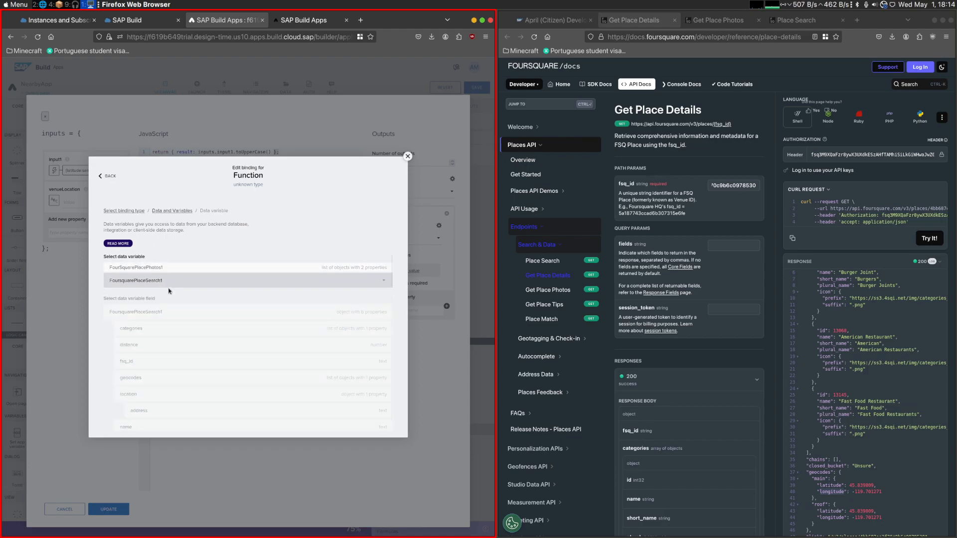
click(167, 284)
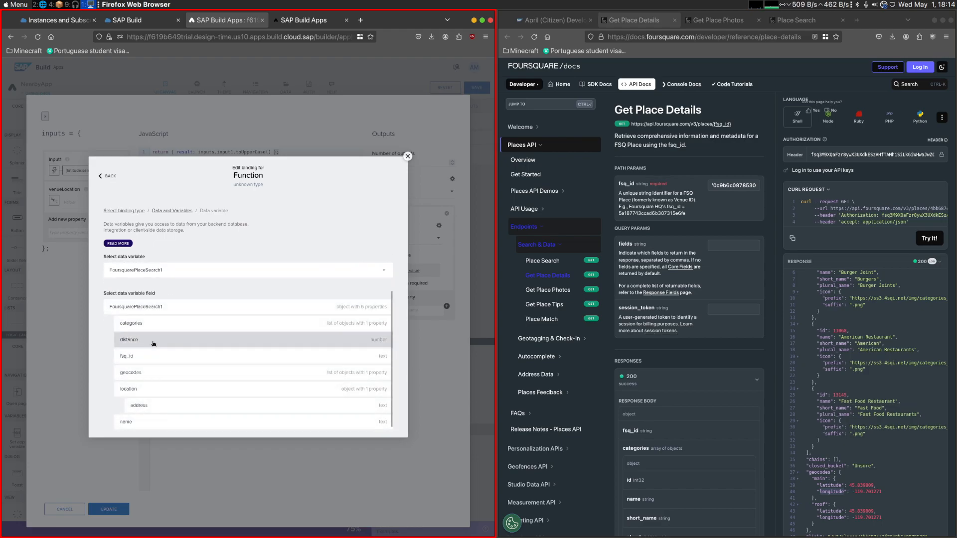
click(143, 371)
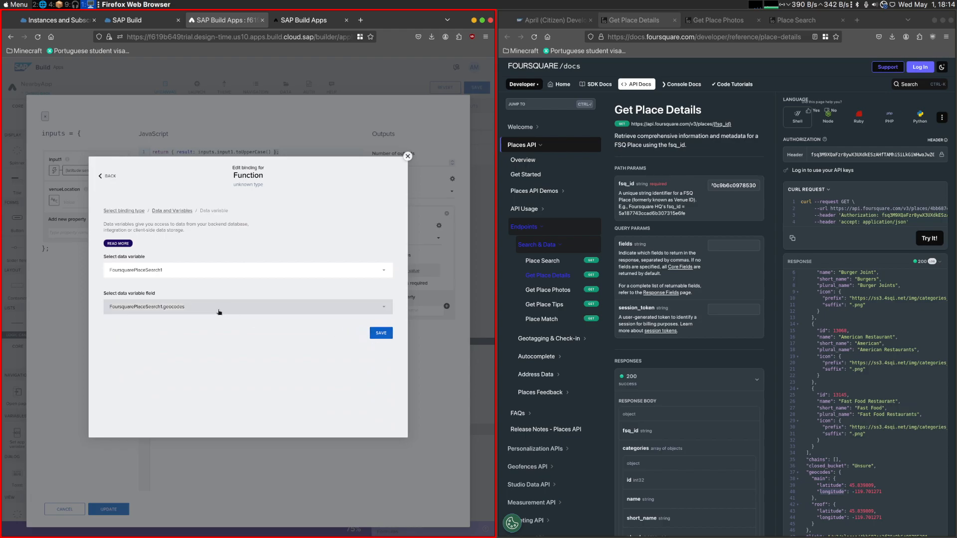
click(220, 312)
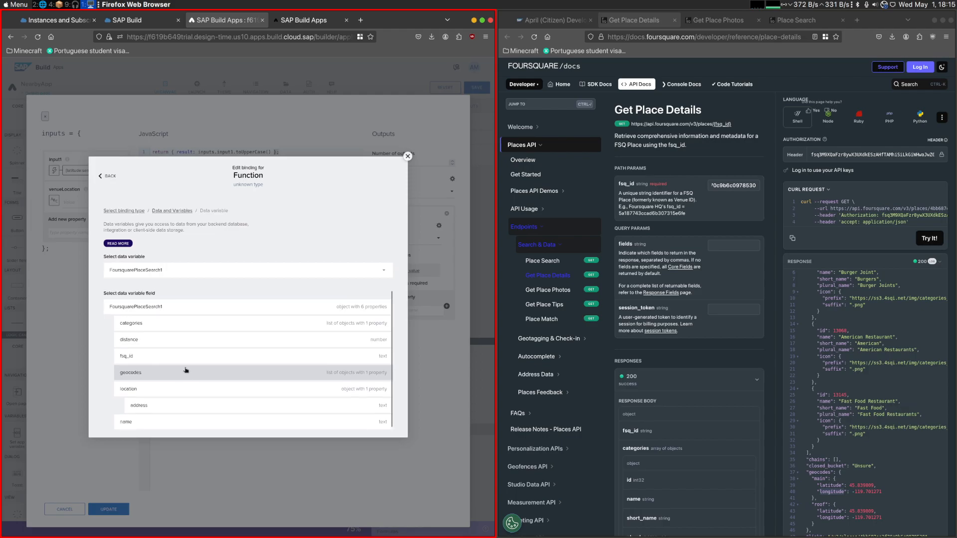
click(186, 370)
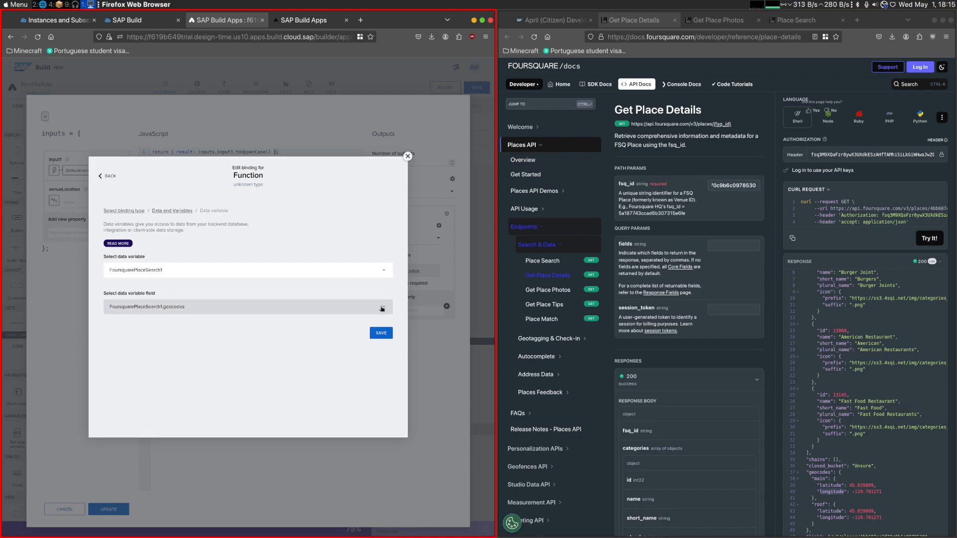
click(378, 331)
click(109, 509)
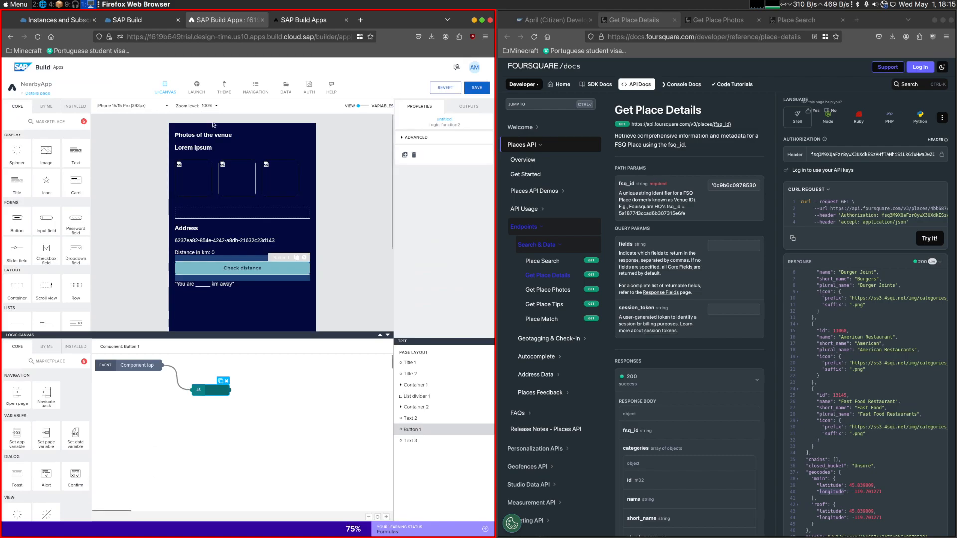
- Open the Get collection response schema of the FoursquarePlaceSearch data resource and examine the properties nested in geocodes
click(286, 87)
click(274, 358)
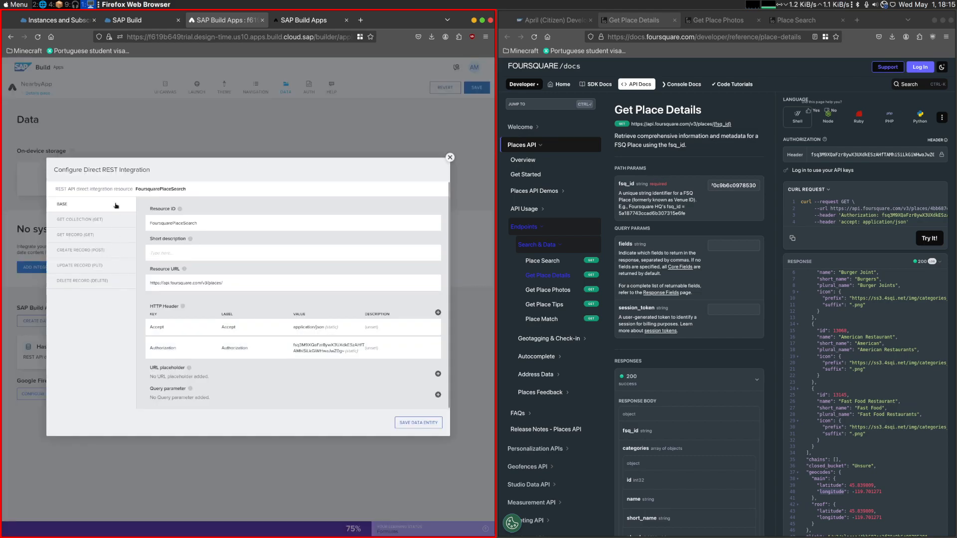
click(104, 220)
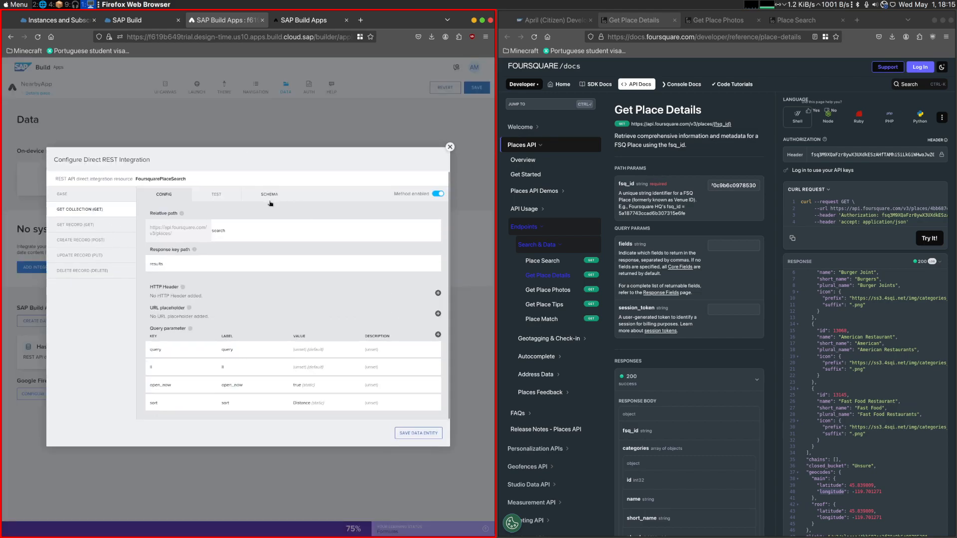
click(266, 199)
click(214, 312)
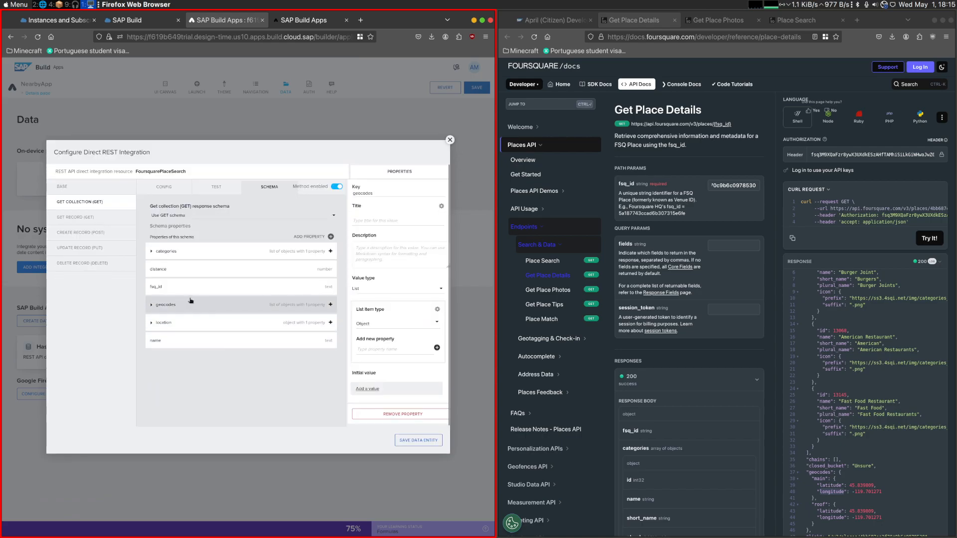
click(156, 307)
click(163, 321)
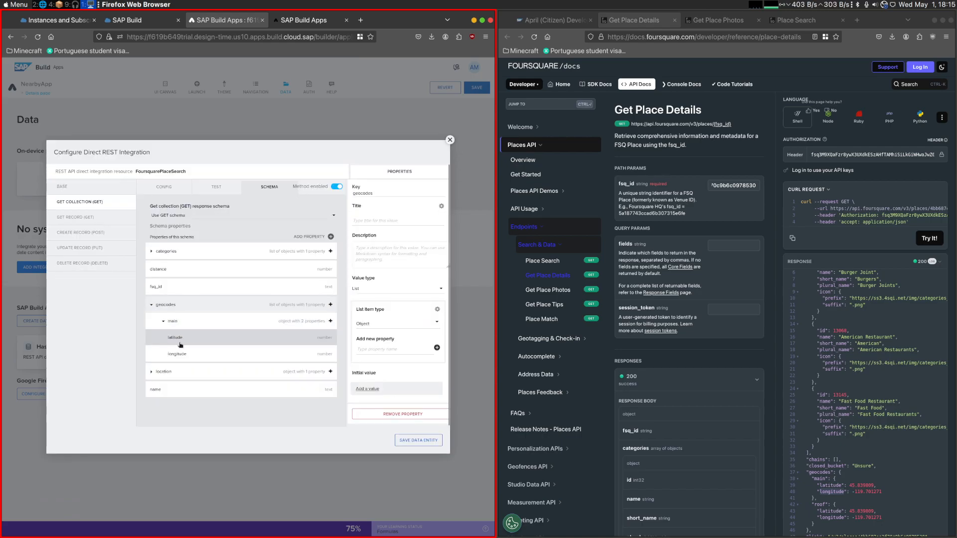
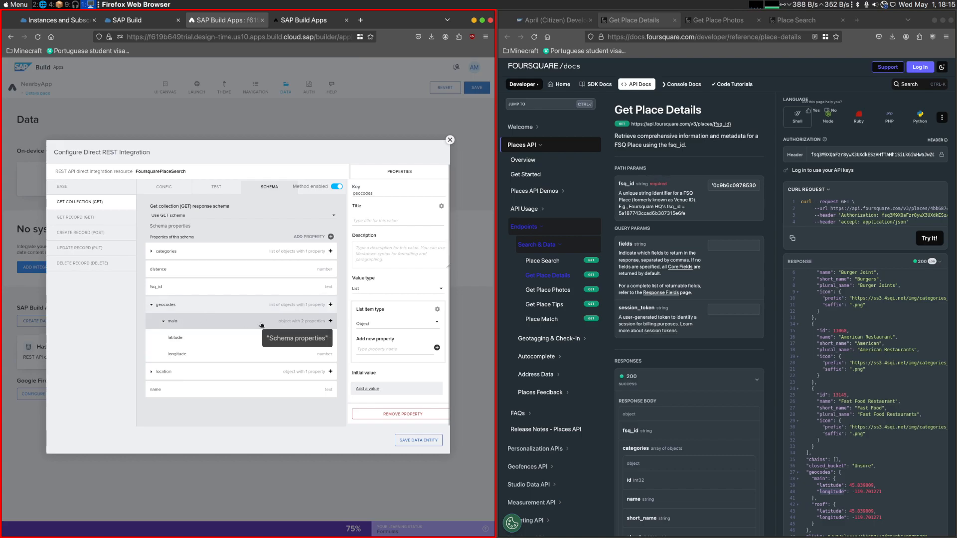
- Examine the FoursquarePlaceSearch1 data variable fields available for binding venueLocation in the Check distance button's JavaScript node, leaving the binding as it is
click(449, 140)
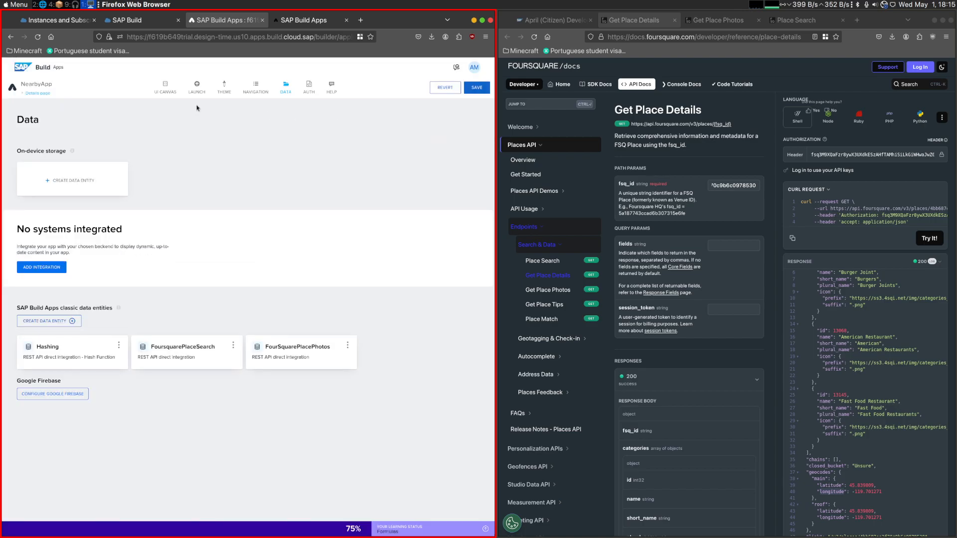
click(165, 85)
double_click(201, 393)
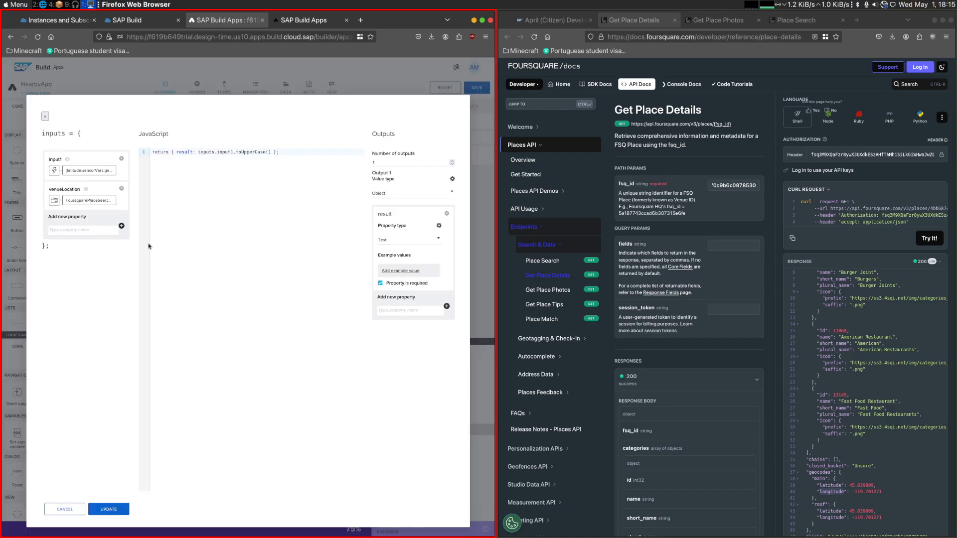
click(79, 200)
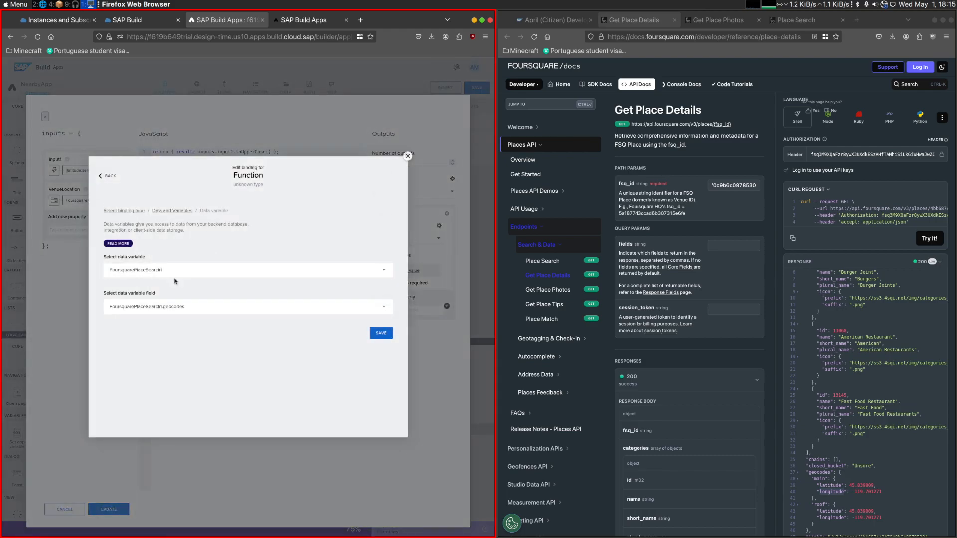
click(199, 309)
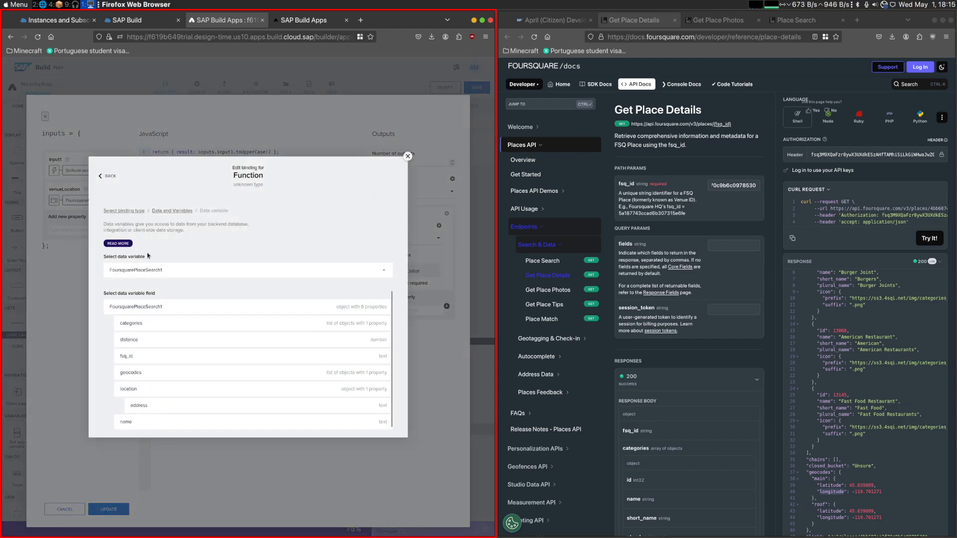
click(134, 211)
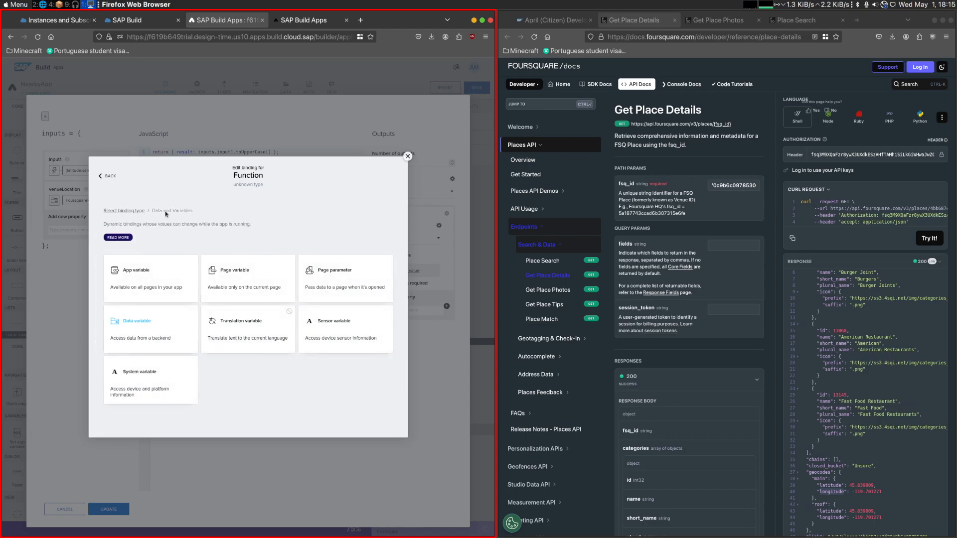
click(162, 326)
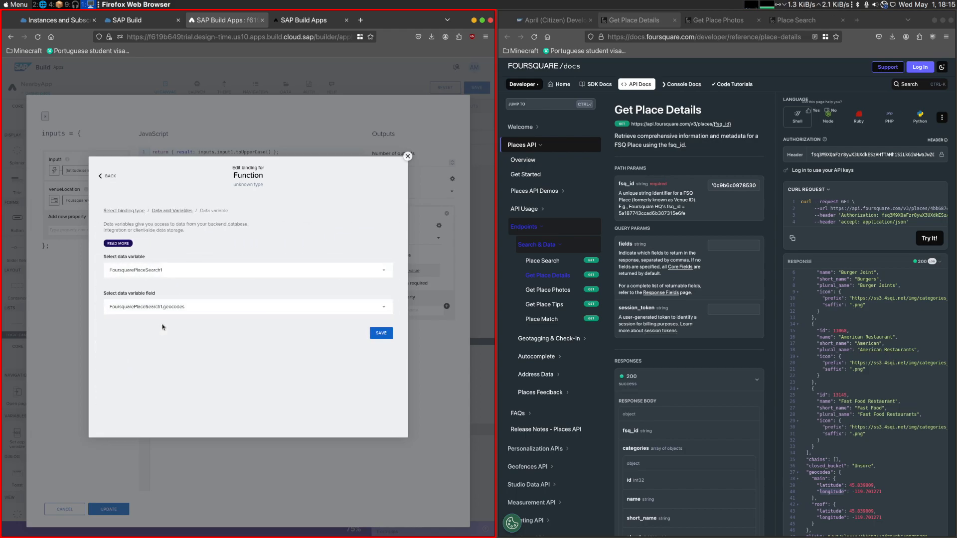
click(208, 309)
click(171, 374)
click(195, 310)
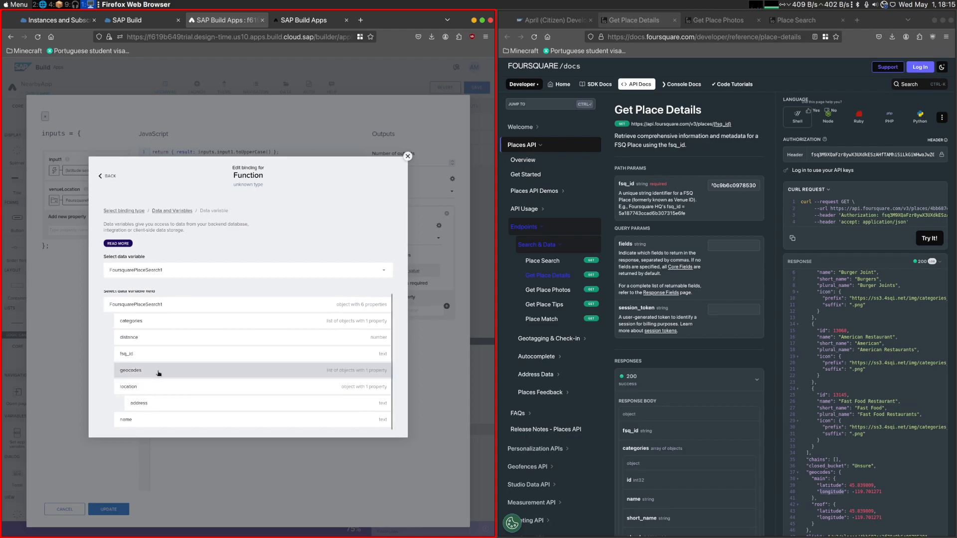
click(407, 156)
click(71, 508)
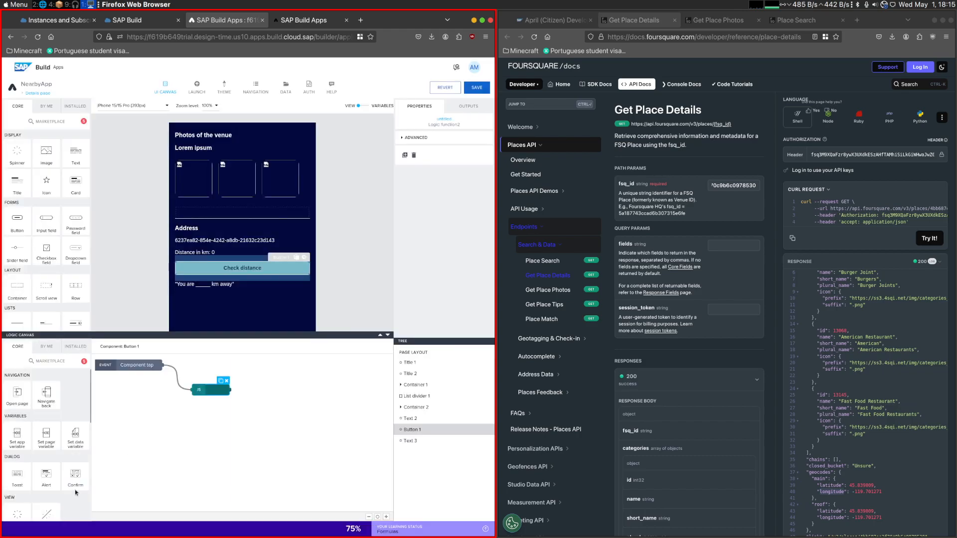
- In the Get collection schema of the FoursquarePlaceSearch data entity, set the value type of geocodes to Object
click(286, 94)
click(184, 351)
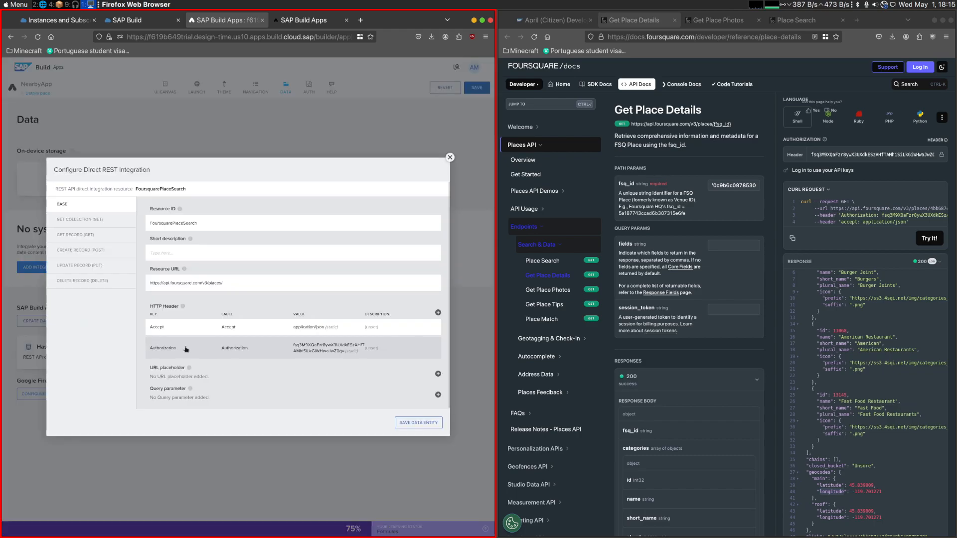
click(80, 219)
click(269, 196)
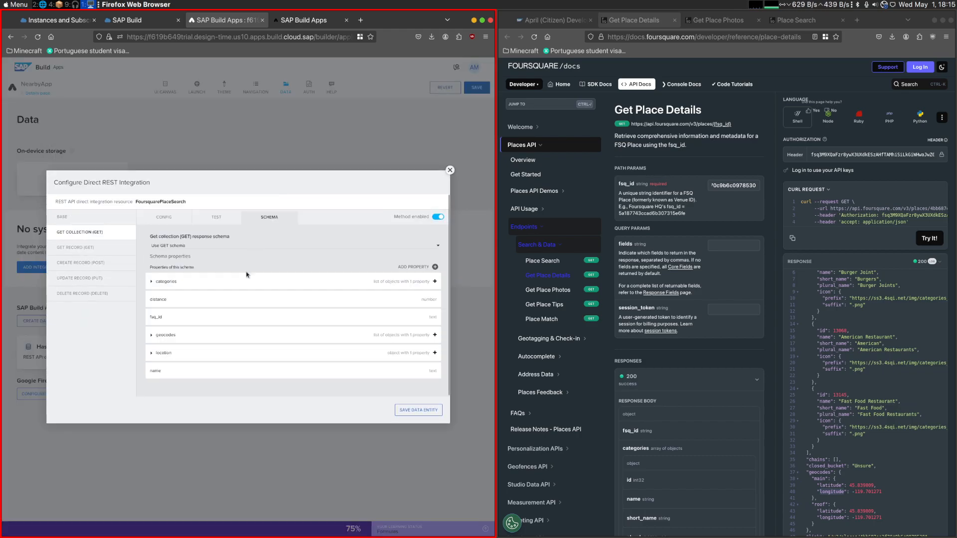
click(197, 341)
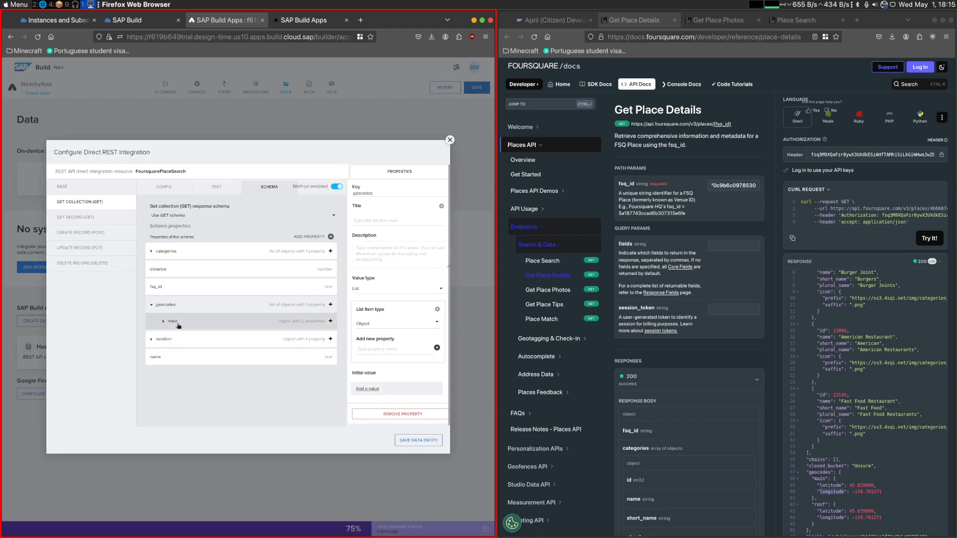
click(397, 288)
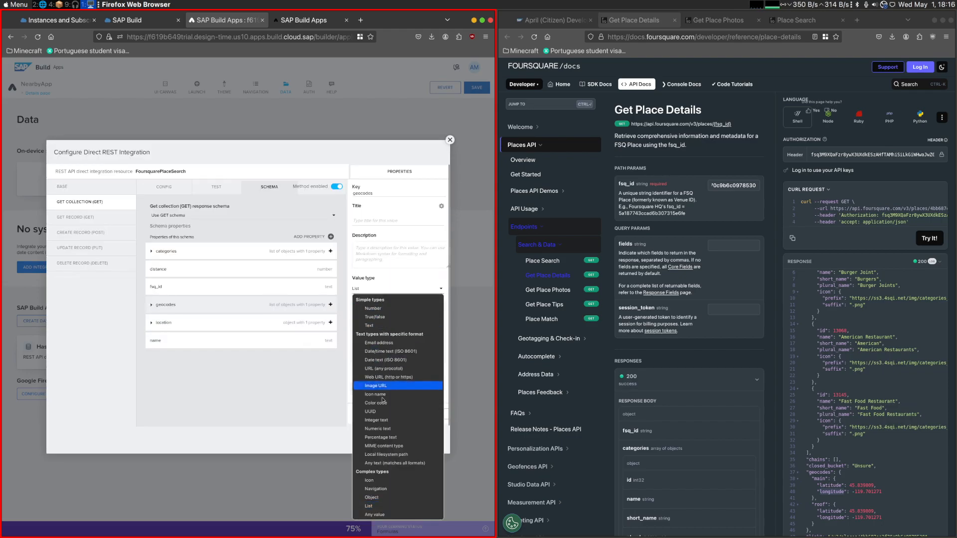
click(384, 506)
- Turn the id property nested in geocodes into an Object with the key and title main
click(152, 331)
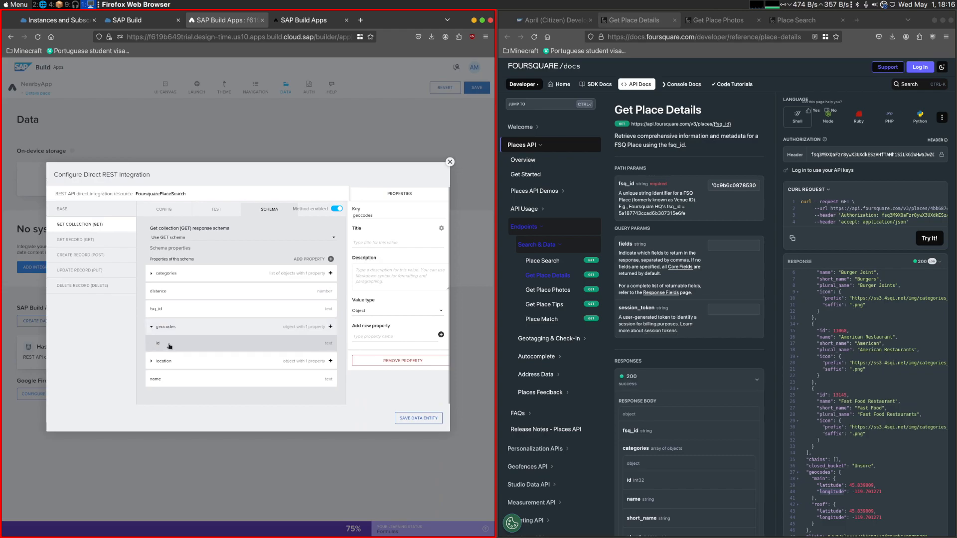
click(239, 341)
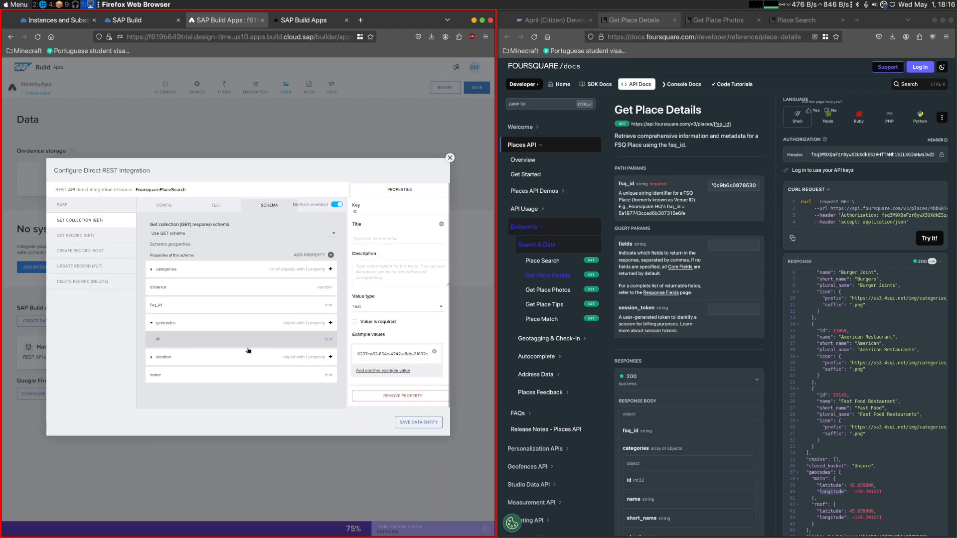
click(372, 307)
click(384, 278)
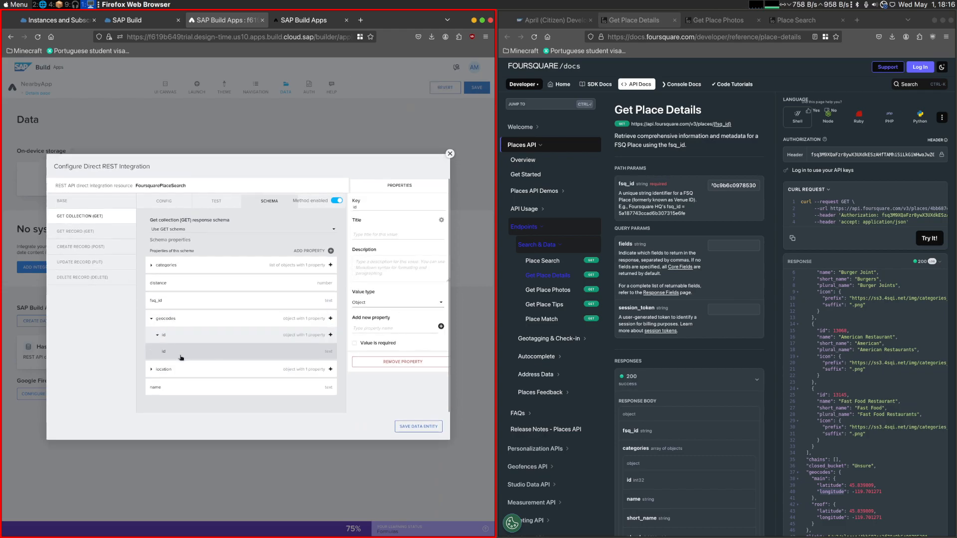
click(378, 235)
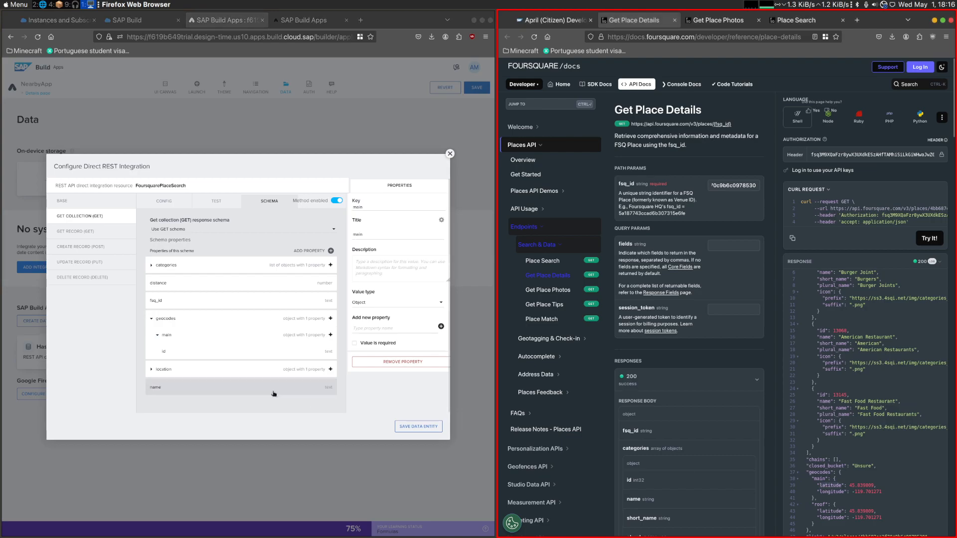
- Give the id property nested in main the key and title latitude and the value type Number
click(299, 352)
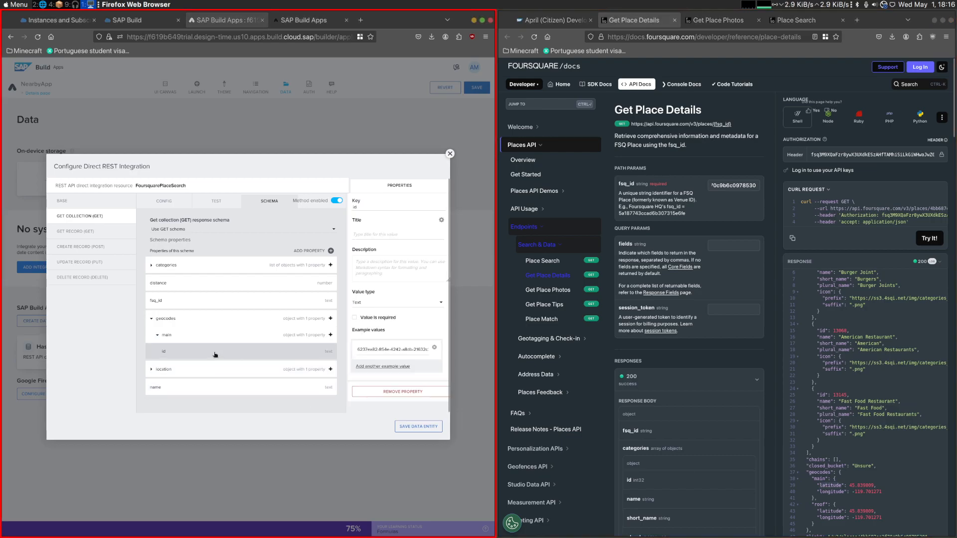
text(latitude)
click(379, 234)
click(440, 305)
click(410, 329)
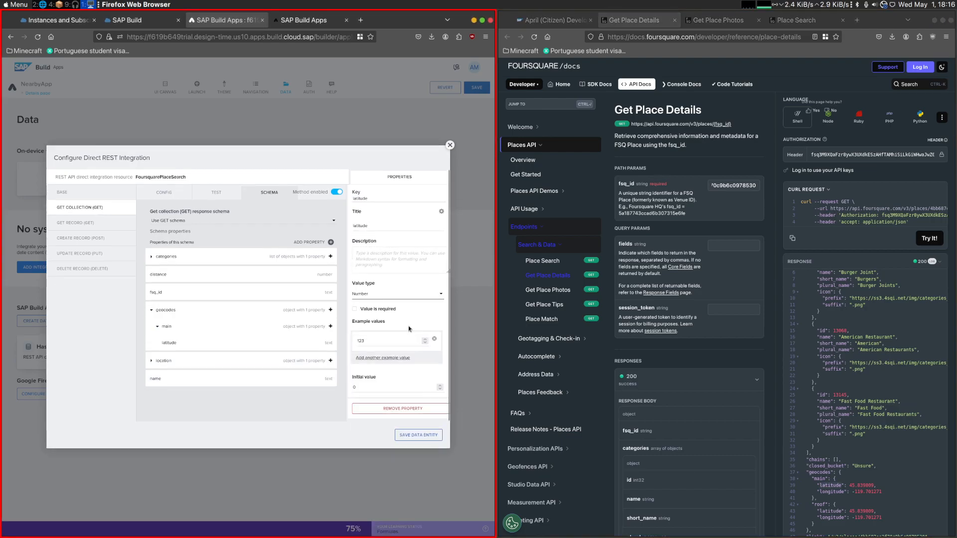
- Add a Number property with the key and title longitude to main, and save the data entity and the app
drag(369, 197, 320, 204)
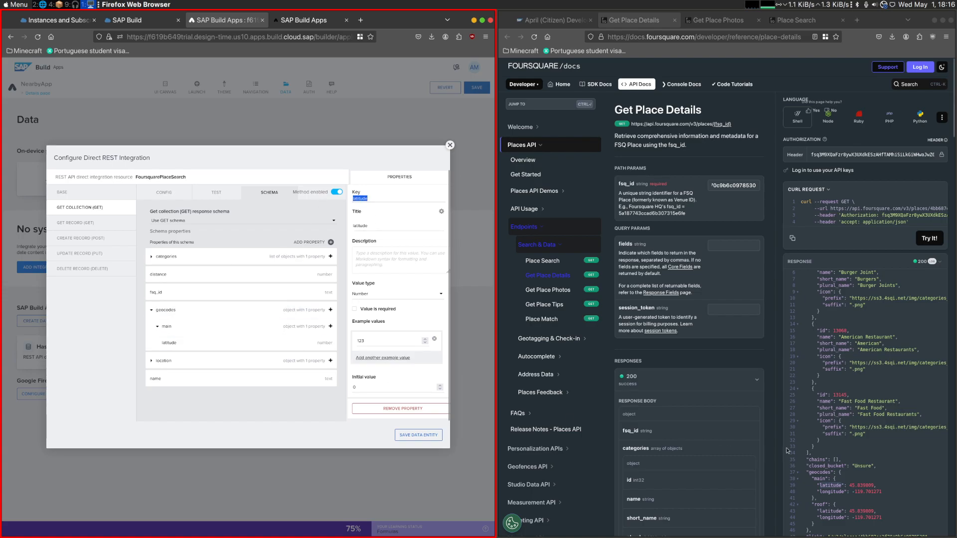
click(330, 326)
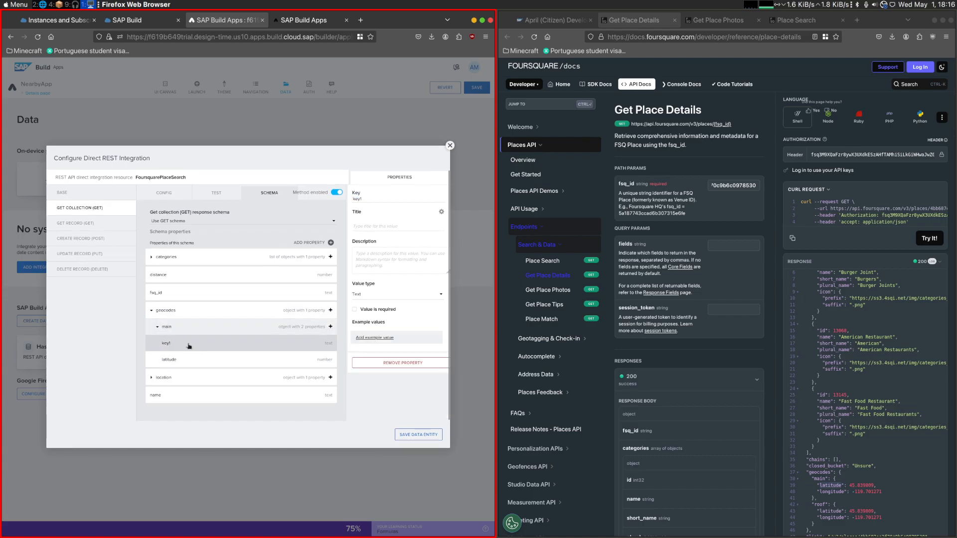
double_click(830, 492)
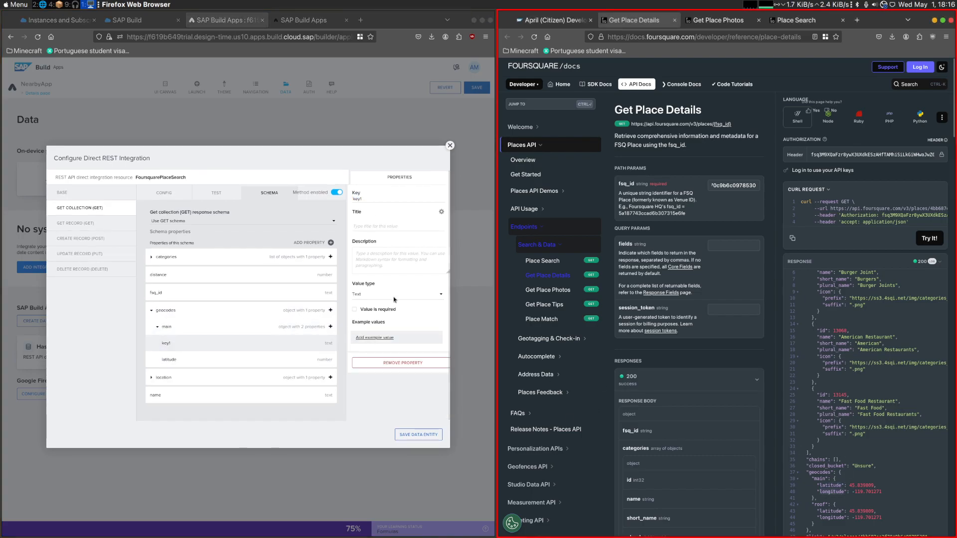
double_click(359, 199)
key(ctrl+v)
click(365, 227)
key(ctrl+v)
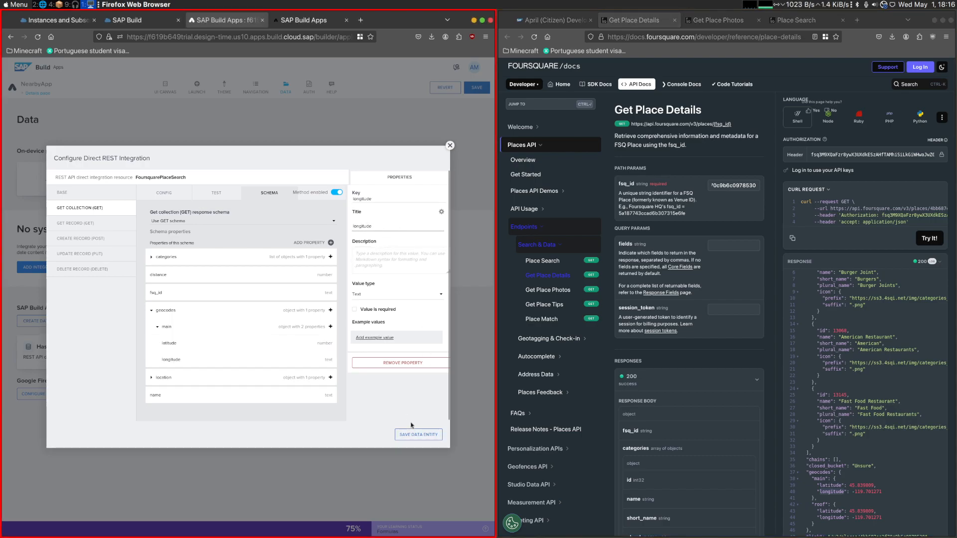
click(390, 298)
click(394, 331)
click(419, 435)
click(477, 87)
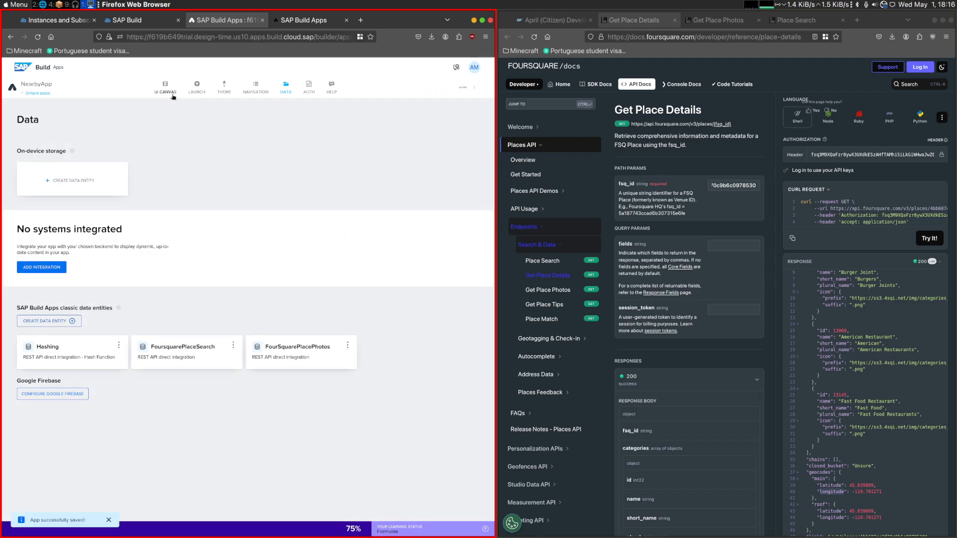
- Bind venueLocation in the Check distance button's JavaScript node to the geocodes.main field of FoursquarePlaceSearch1
click(165, 88)
double_click(195, 391)
click(80, 199)
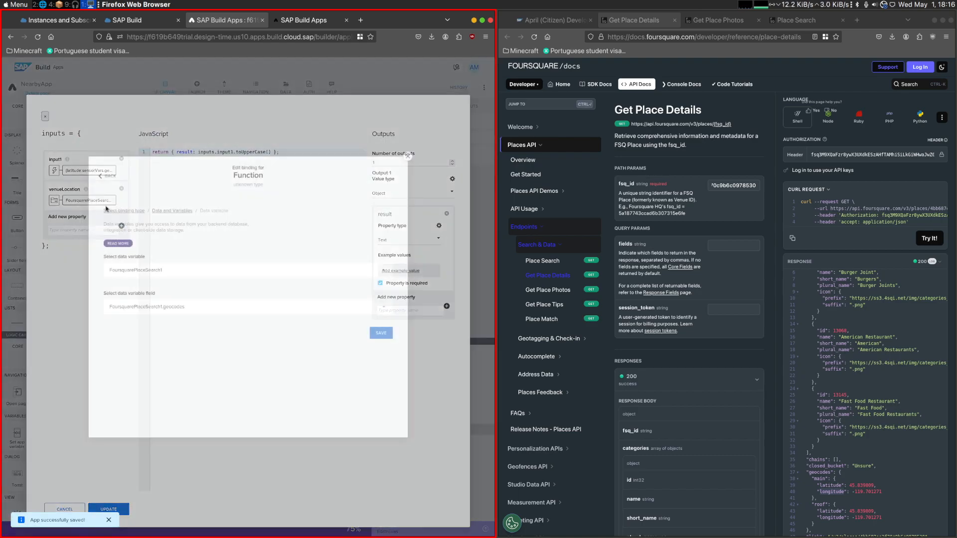
click(187, 307)
click(149, 391)
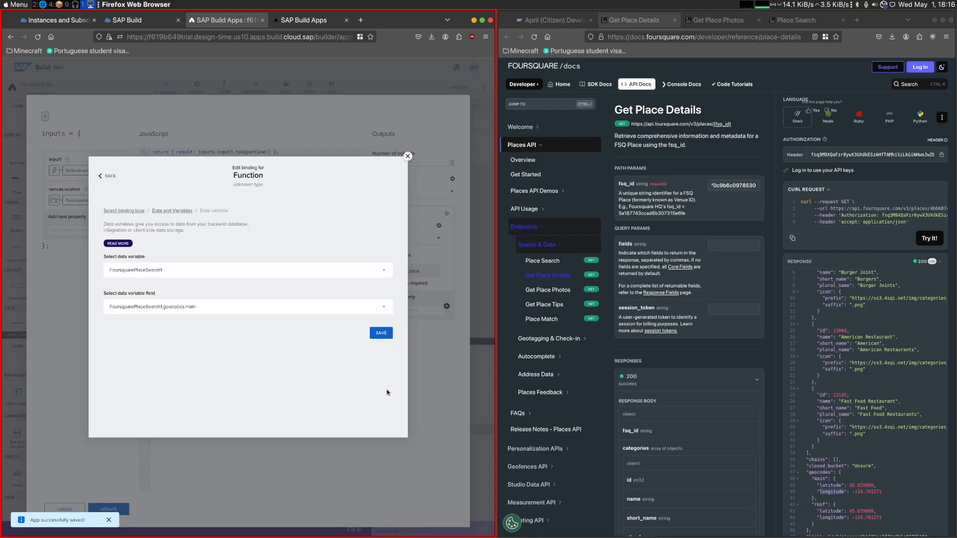
click(381, 334)
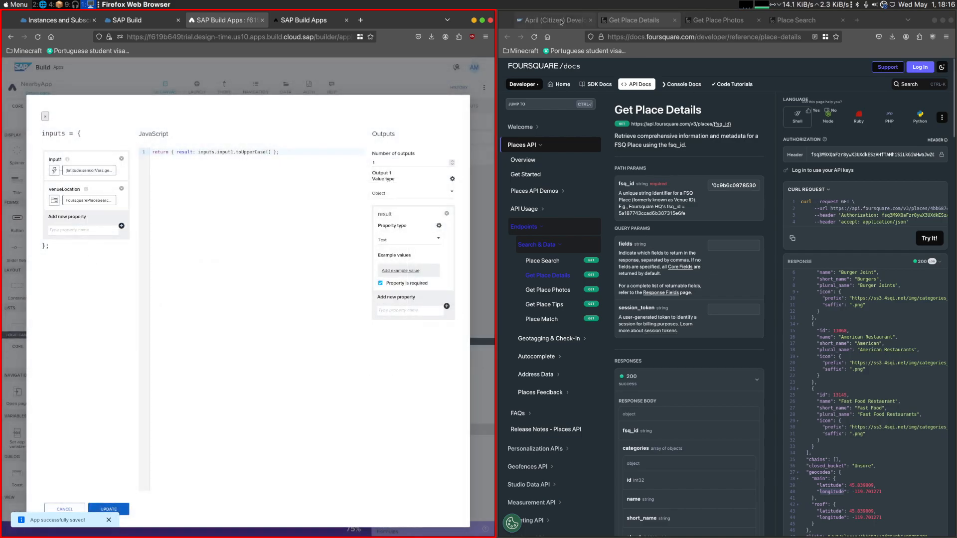
- Following the challenge's reference function, add a km input with the value 5 to the JavaScript node
click(525, 20)
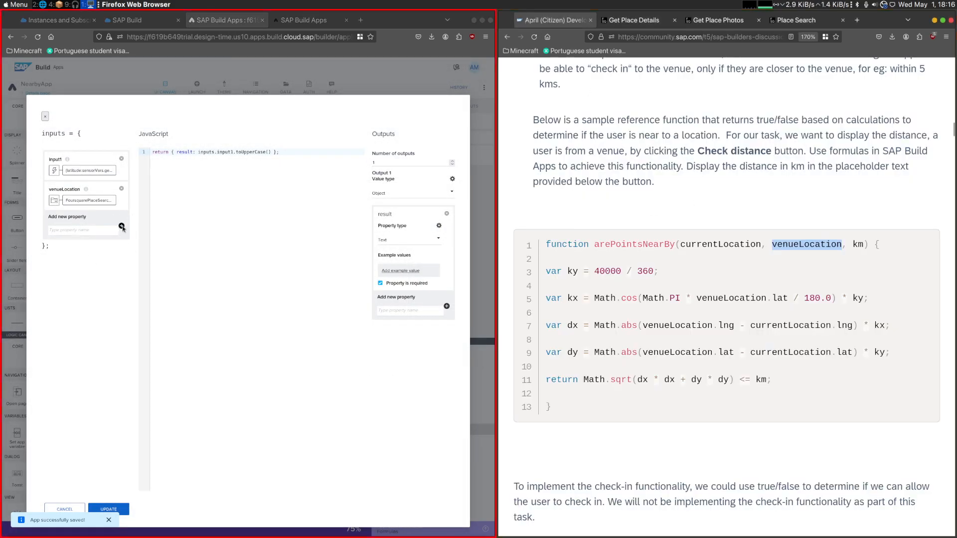
click(79, 230)
text(km)
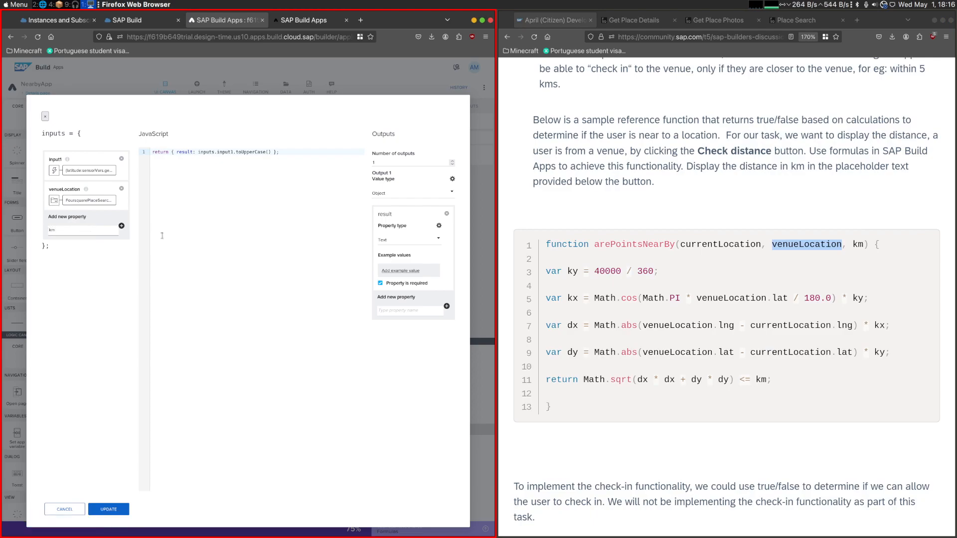
click(121, 227)
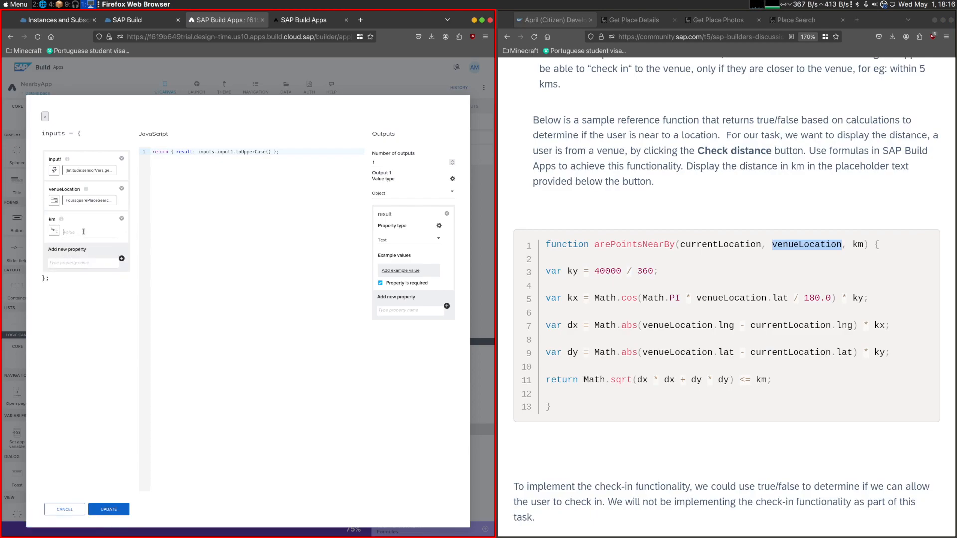
- Copy the body of the challenge's arePointsNearBy function, from var ky to the return line, into the JavaScript code above the existing return statement
click(227, 223)
key(Home)
key(Return)
key(Return)
key(Up)
key(Up)
drag(305, 171, 152, 166)
click(232, 233)
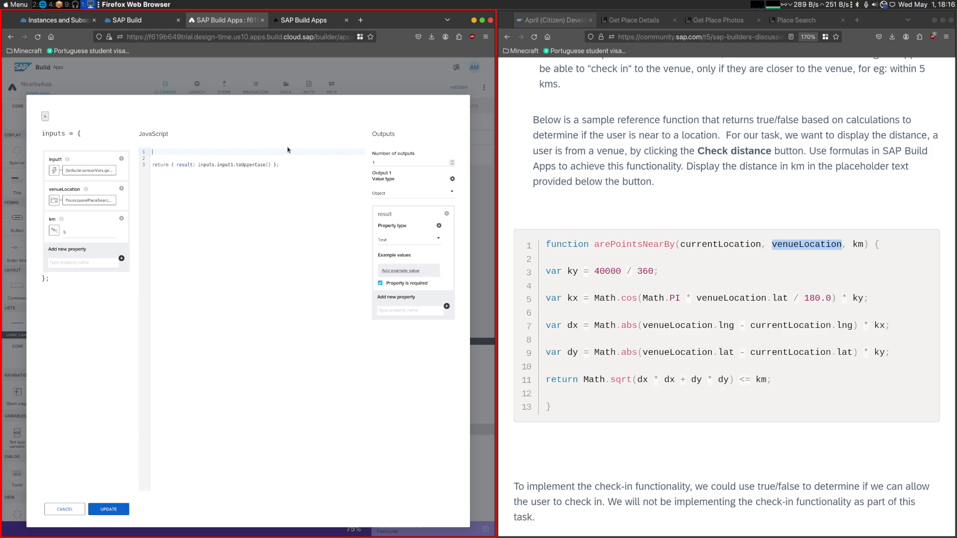
drag(798, 380, 546, 272)
key(ctrl+c)
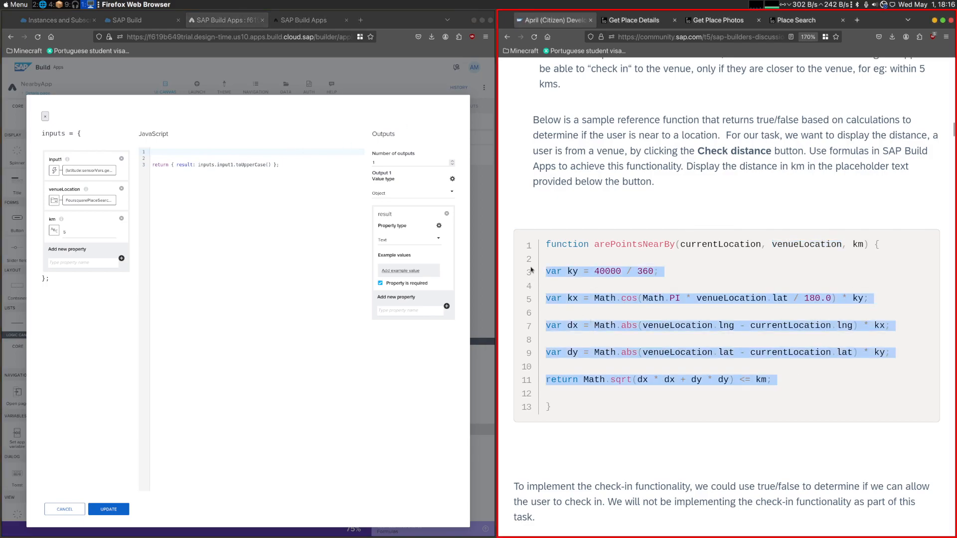
click(187, 158)
key(ctrl+v)
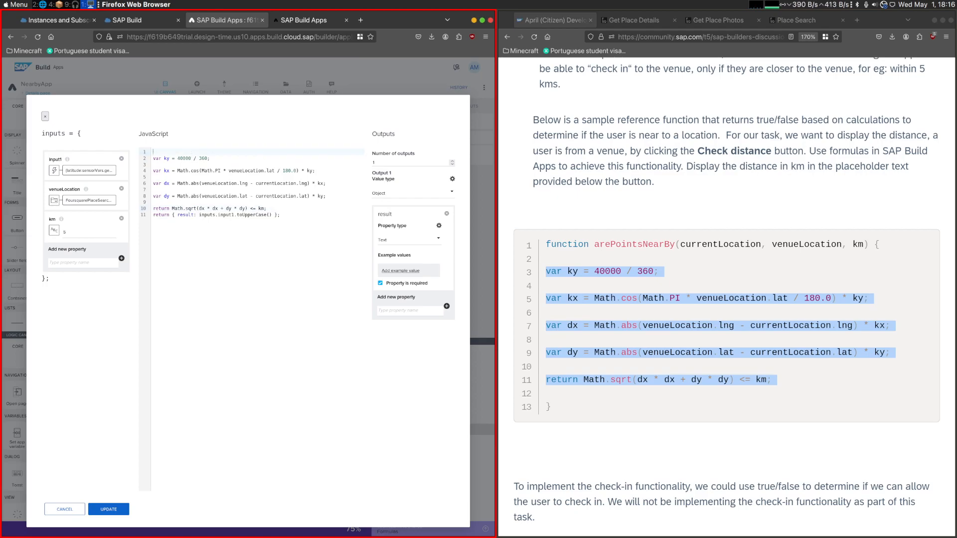
- Comment out the copied calculation lines and the original return statement, keeping one empty line above them
key(Return)
key(Up)
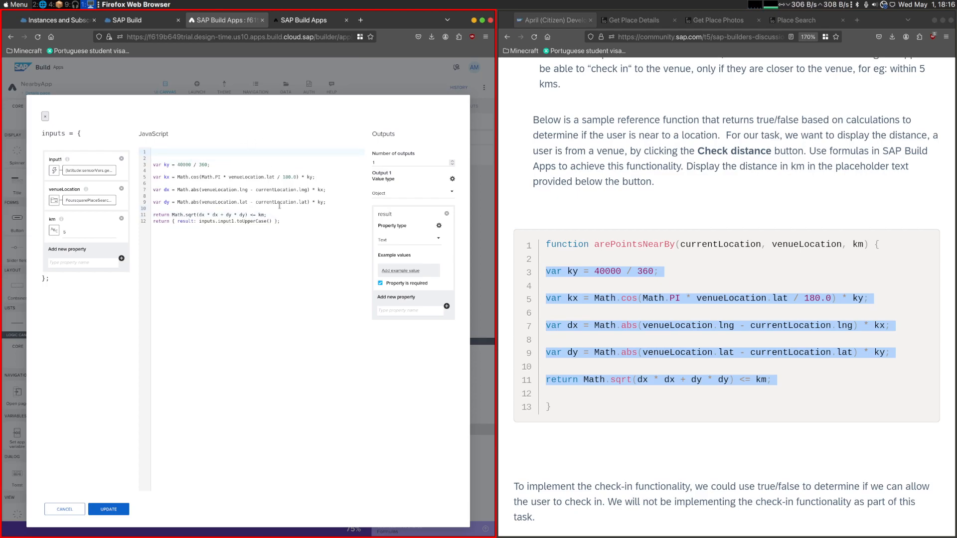
key(Delete)
drag(287, 212, 129, 159)
key(ctrl+slash)
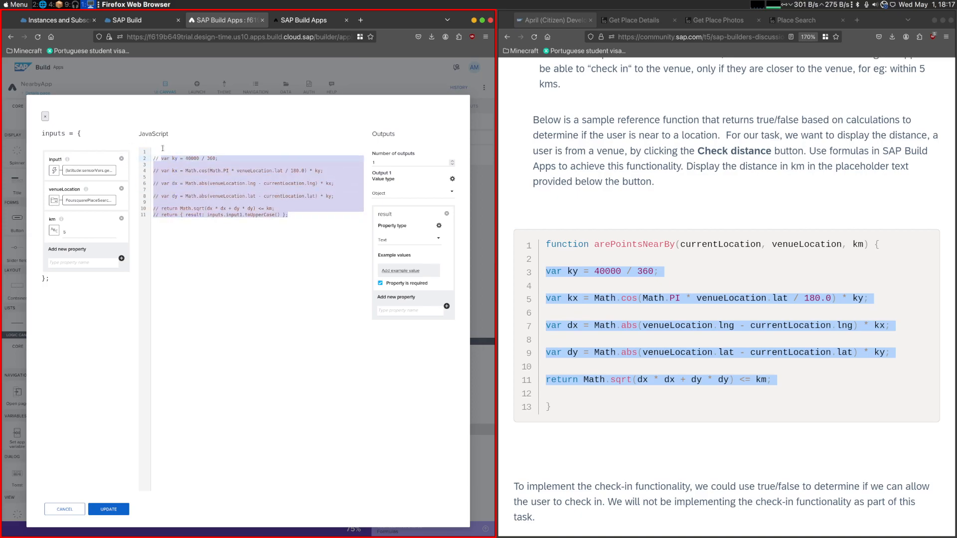
- Begin the JavaScript code with a const destructuring of currentLocation, venueLocation and km, using the names from the challenge's reference function
click(178, 150)
text(const)
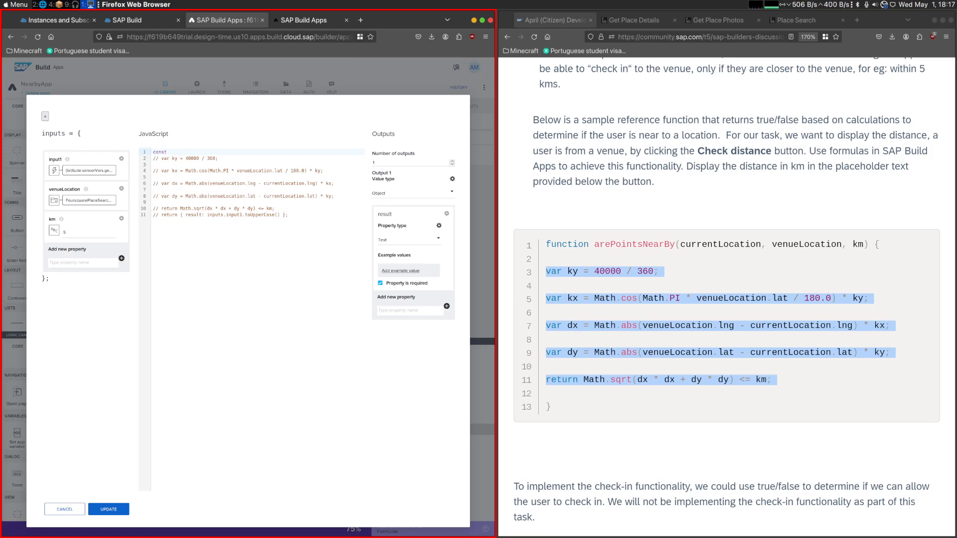
double_click(699, 246)
key(ctrl+c)
click(194, 153)
key(ctrl+v)
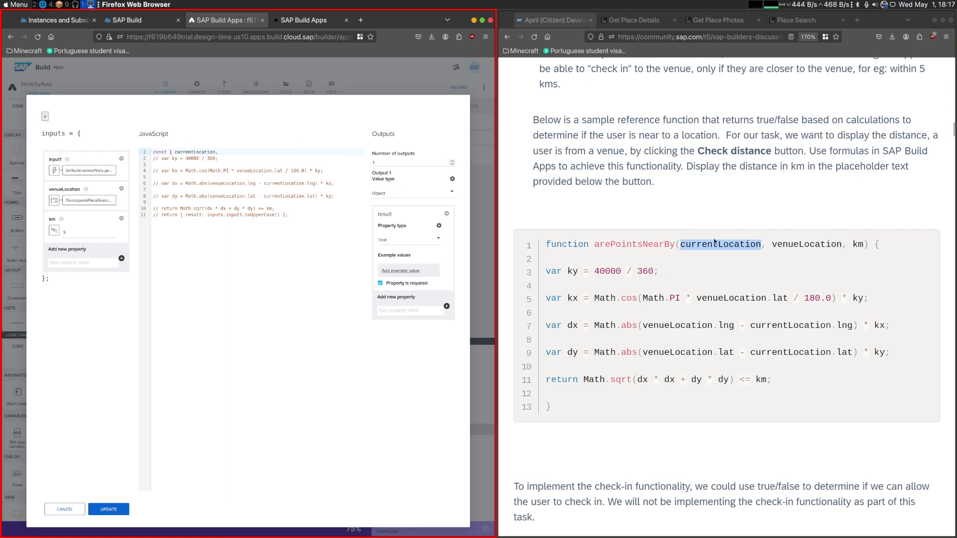
double_click(798, 244)
click(295, 153)
text(,)
double_click(857, 245)
click(316, 153)
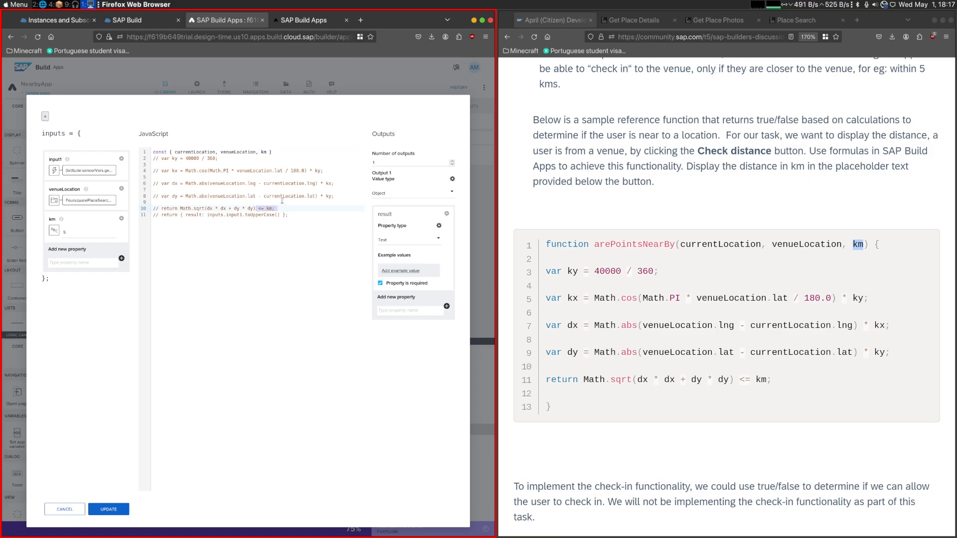
- Remove the km input and its uses in the code, and finish the destructuring line by assigning it from inputs
click(121, 218)
click(274, 151)
key(BackSpace)
key(BackSpace)
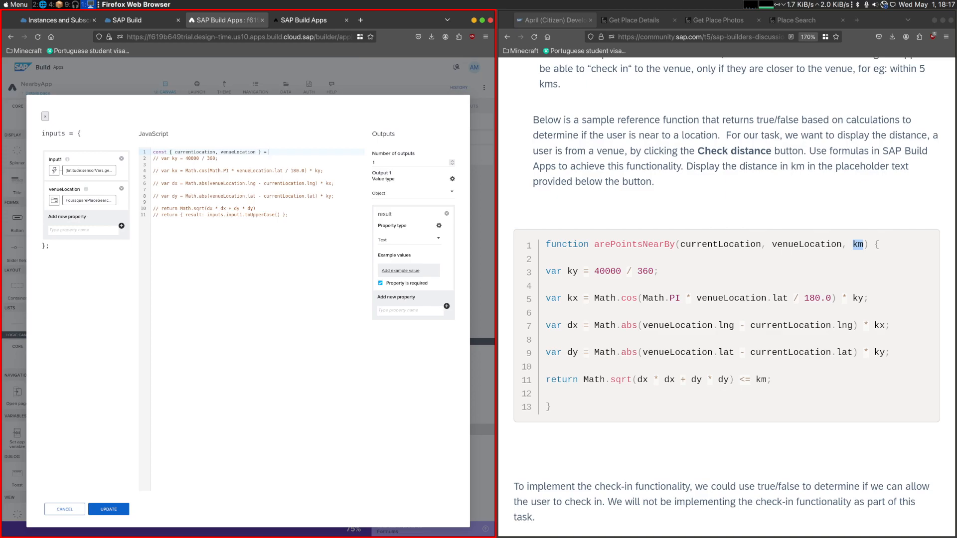
text(inppts;)
key(Return)
- Add console.log(currentLocation, venueLocation) below the destructuring line and update the JavaScript node
text(c)
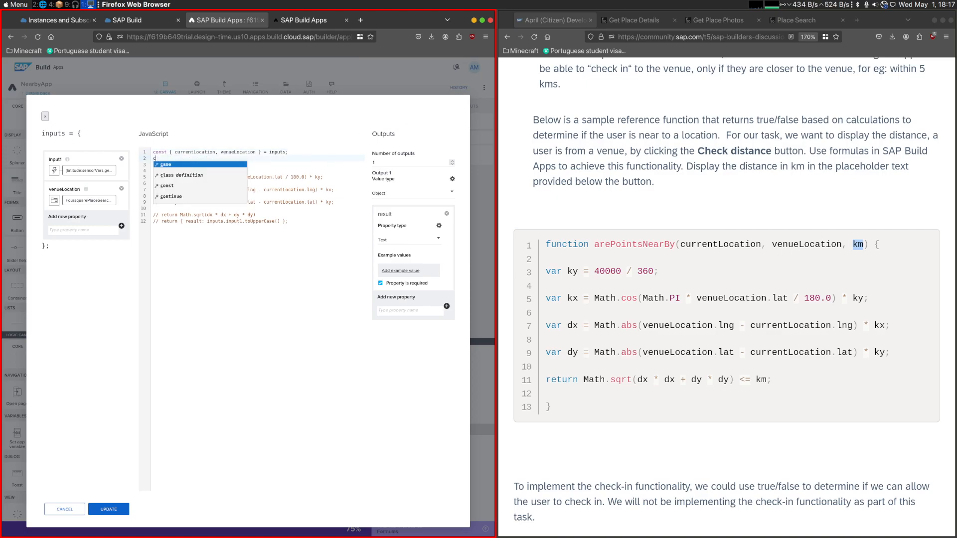
text(onsole.log)
drag(175, 152, 244, 152)
key(Down)
key(Left)
key(Left)
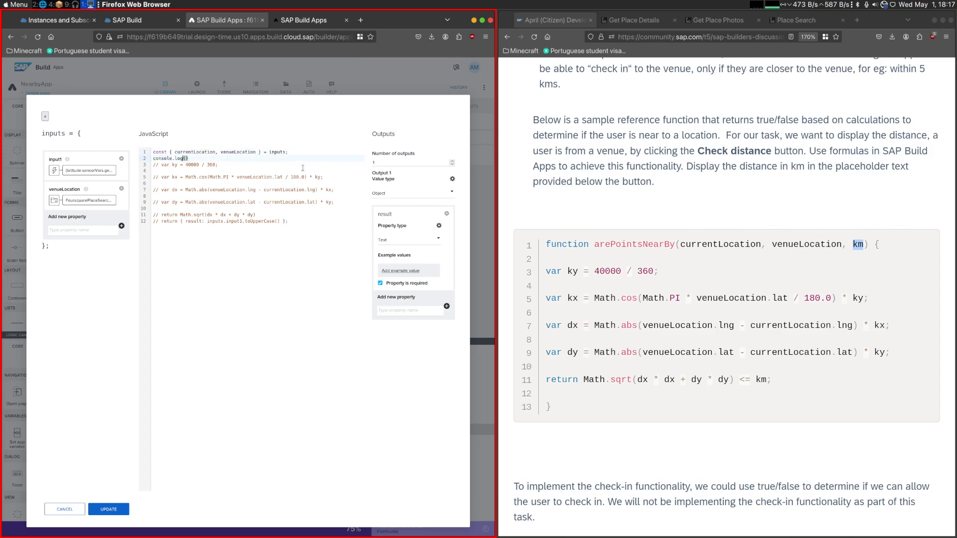
text(currentLocation, venueLocation)
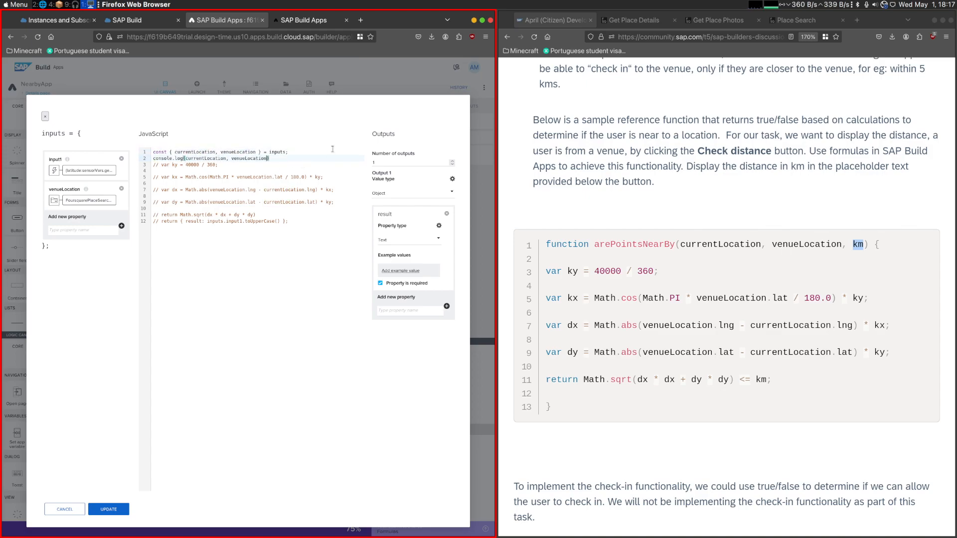
click(109, 508)
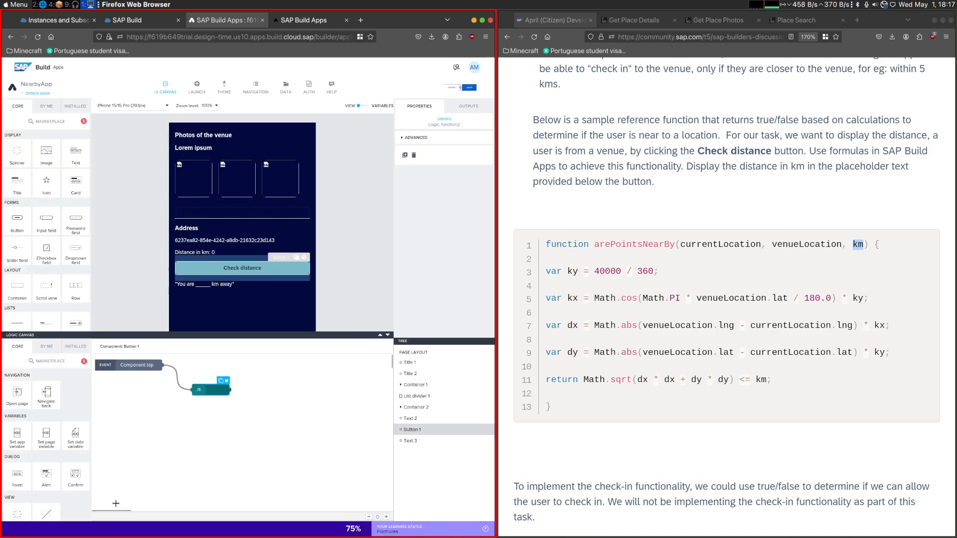
double_click(218, 390)
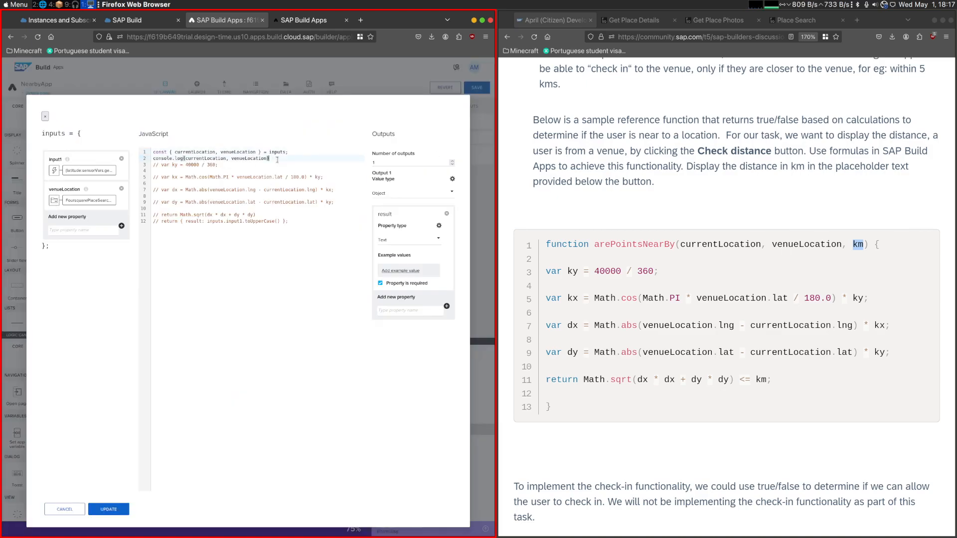
click(65, 509)
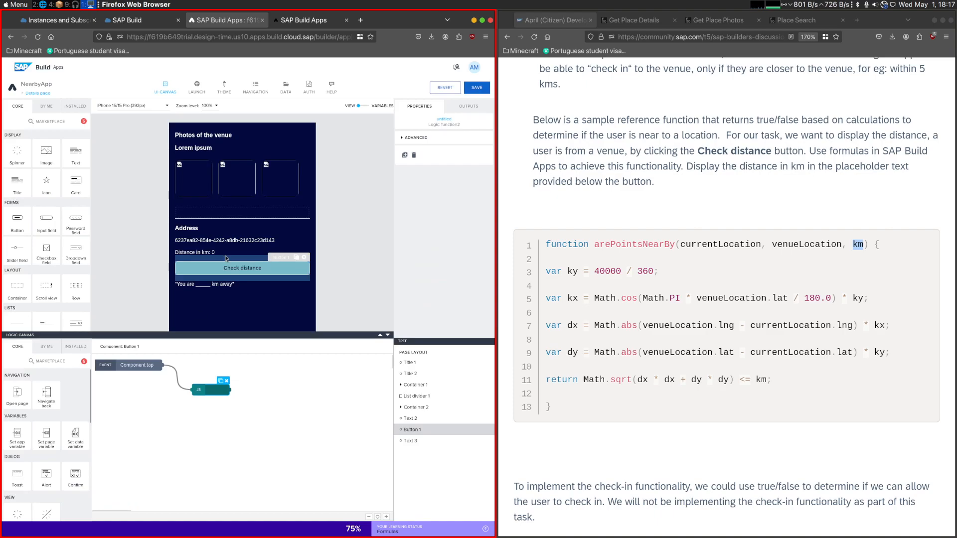
- In the app preview, open Quimera Brewpub's details with the console showing, run Check distance and expand the logged location object
click(304, 20)
click(64, 162)
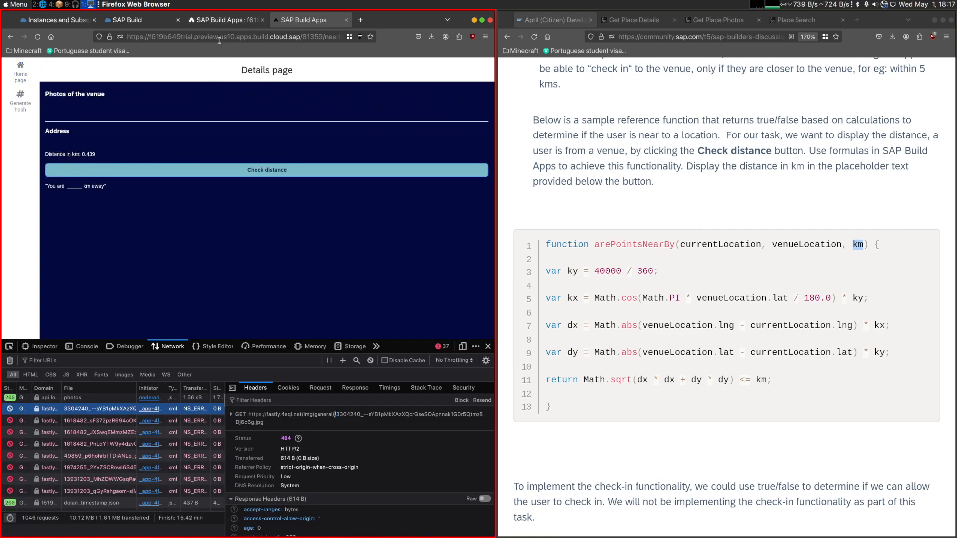
click(224, 20)
click(289, 21)
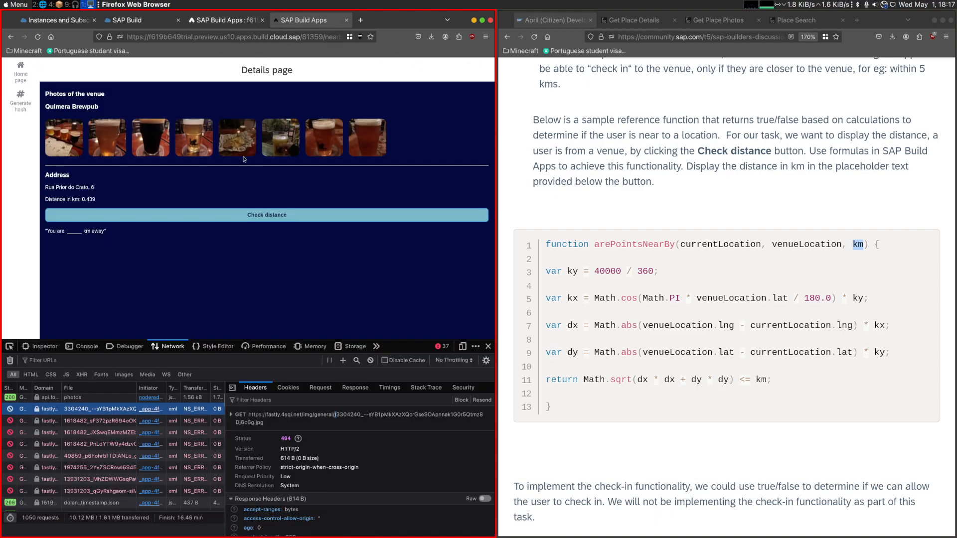
click(86, 348)
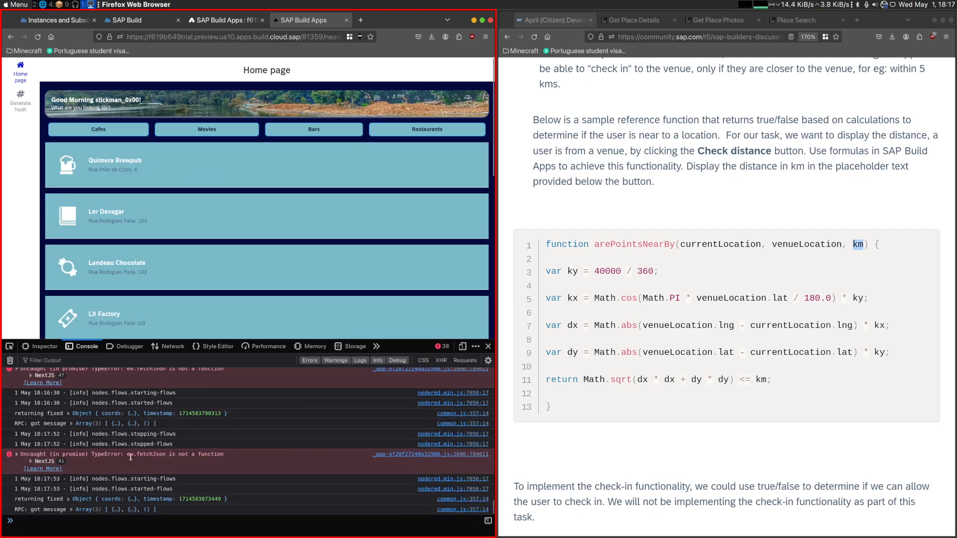
click(75, 171)
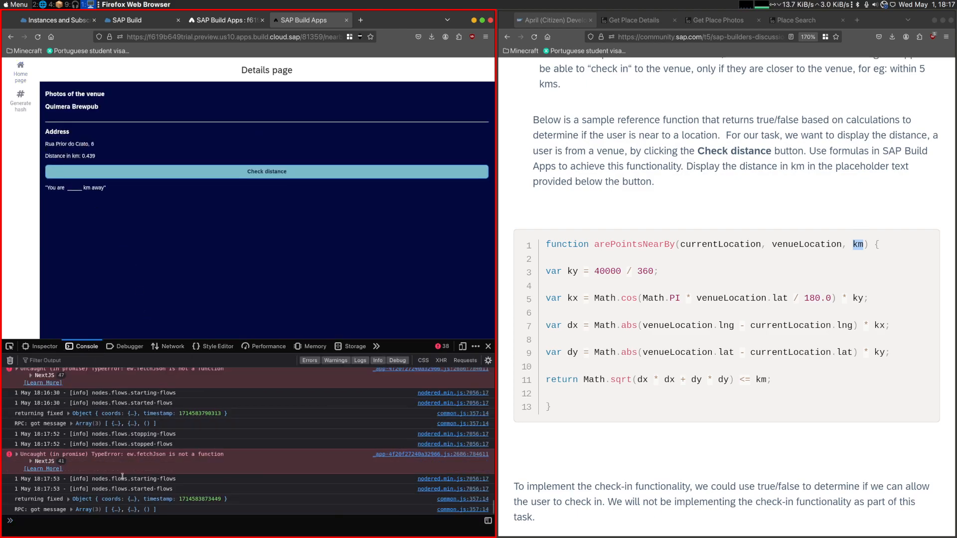
click(89, 218)
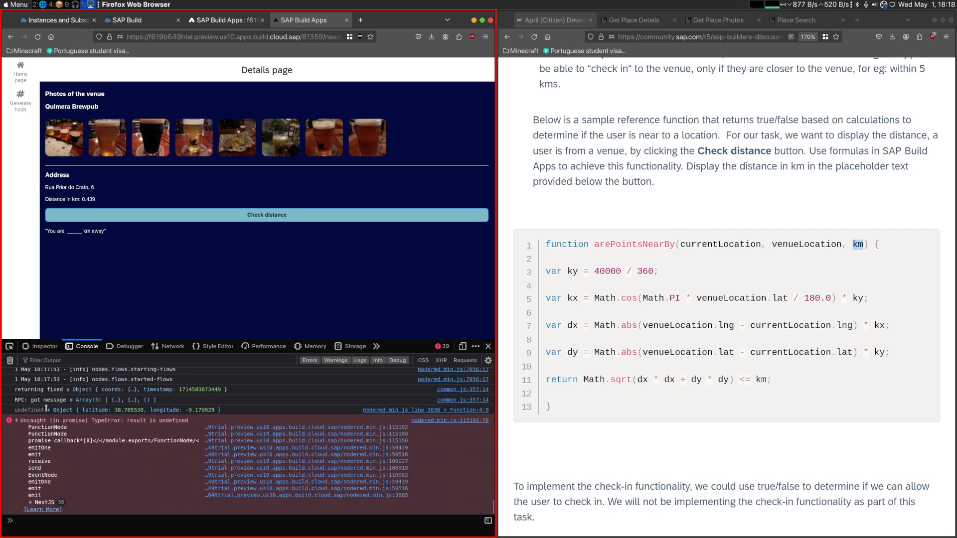
click(48, 410)
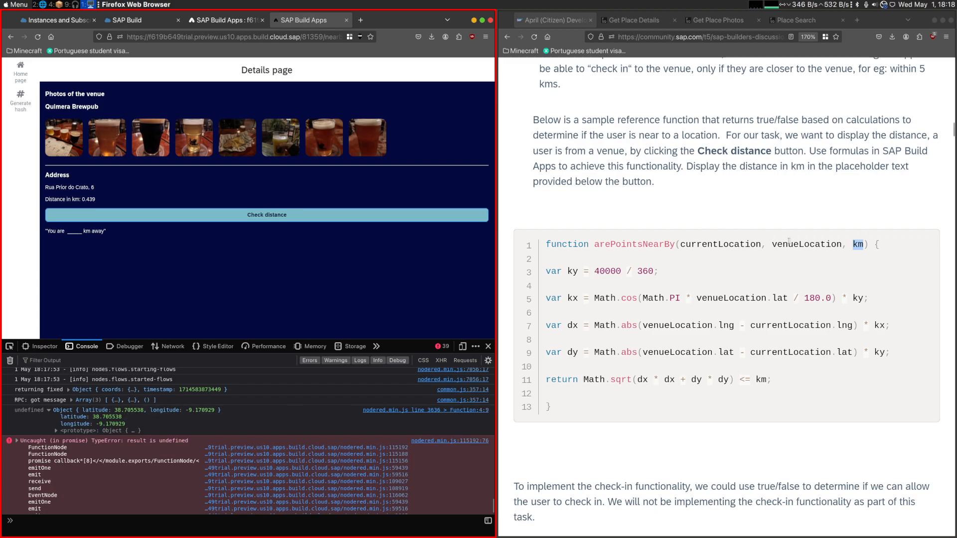
- Compare the latitude and longitude formula bound to input1 with the values logged in the preview's console
double_click(788, 243)
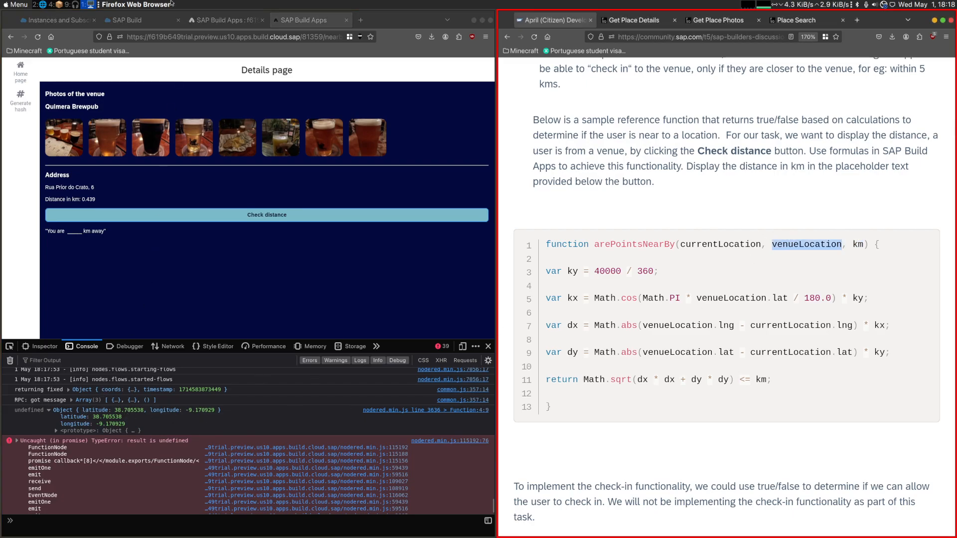
click(207, 20)
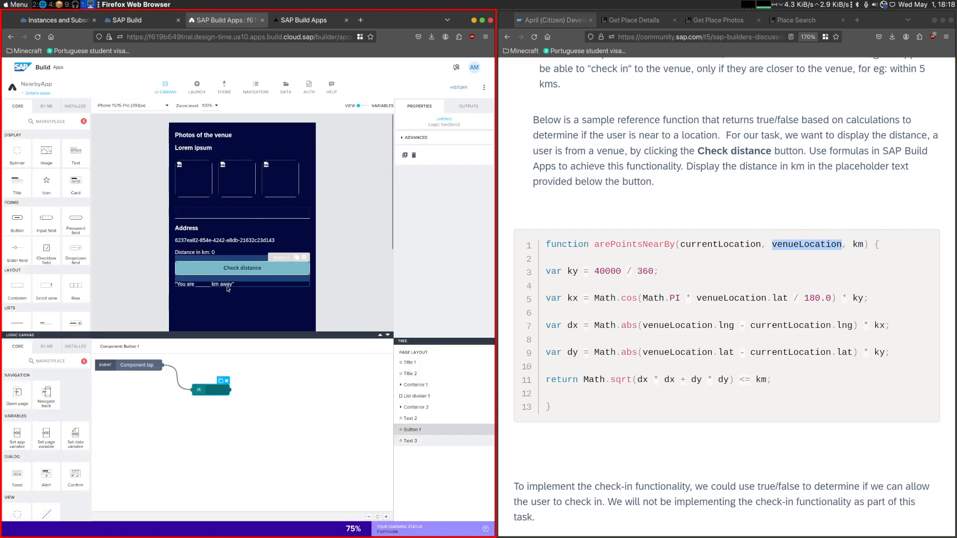
double_click(211, 395)
click(99, 173)
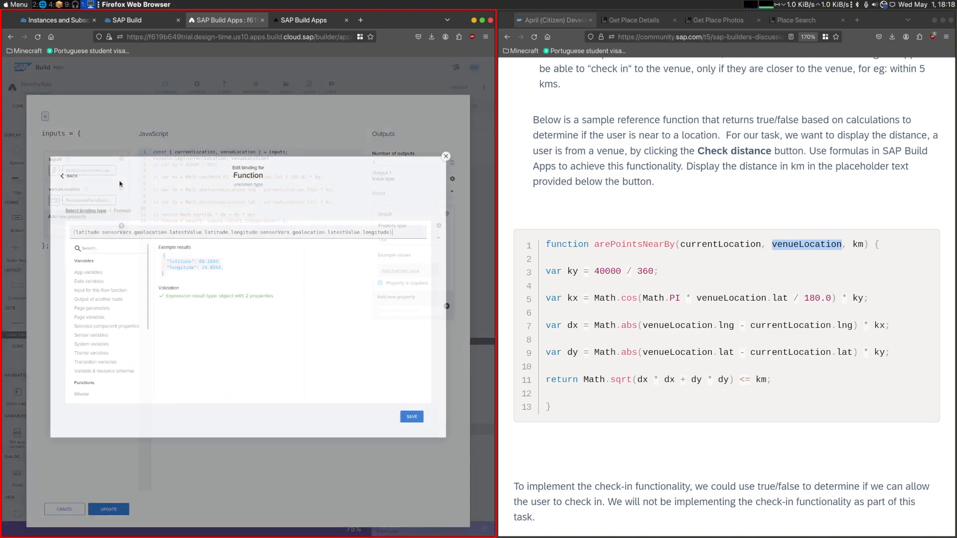
double_click(80, 232)
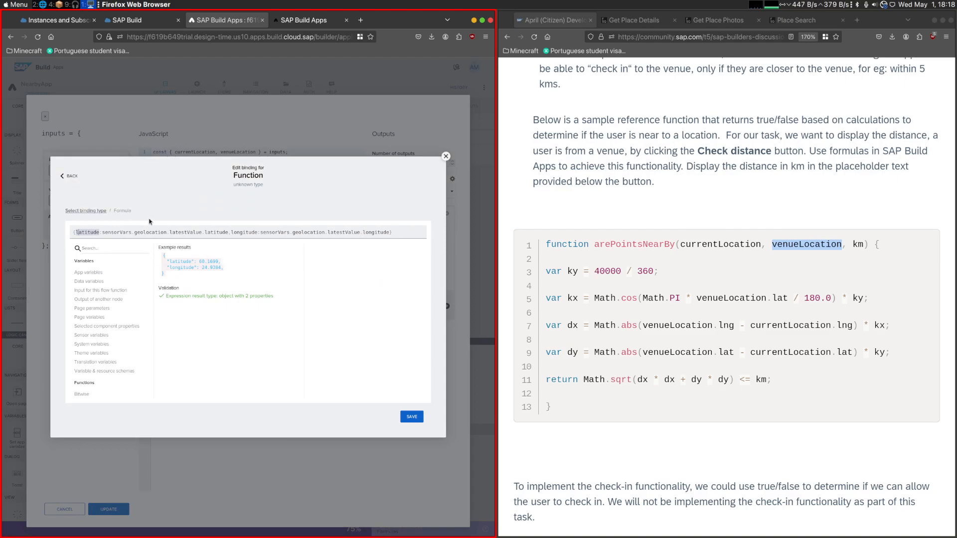
key(ctrl+Tab)
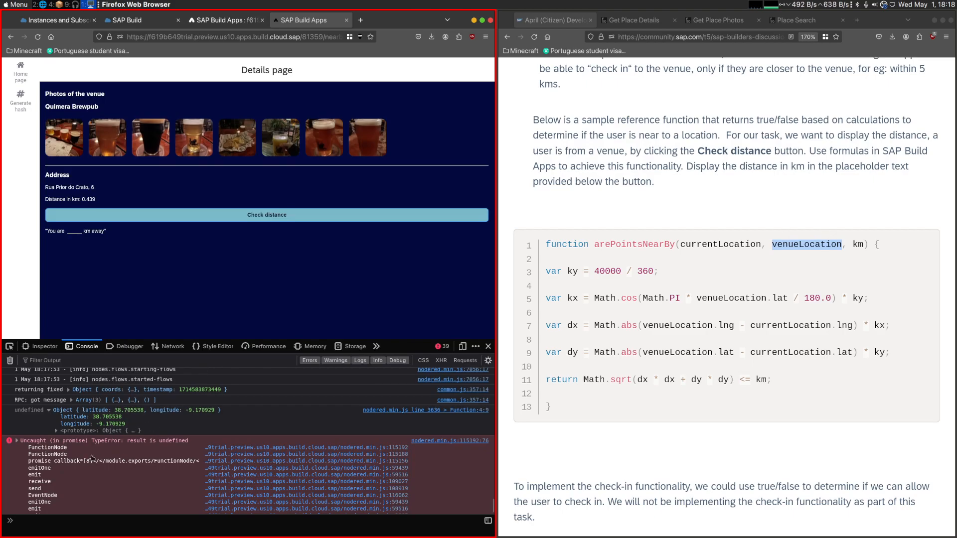
scroll(149, 445, down, 1)
scroll(140, 450, up, 2)
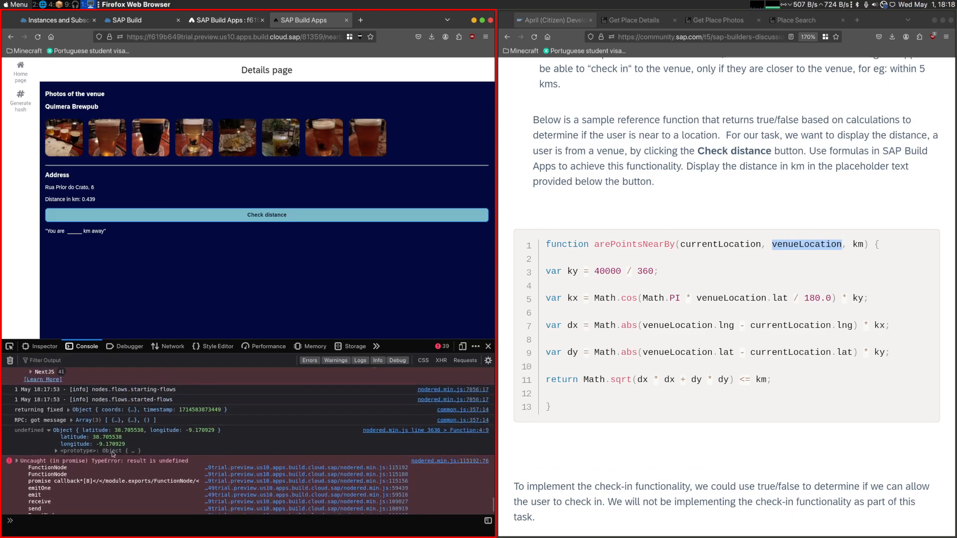
double_click(29, 430)
click(228, 20)
click(116, 232)
click(78, 233)
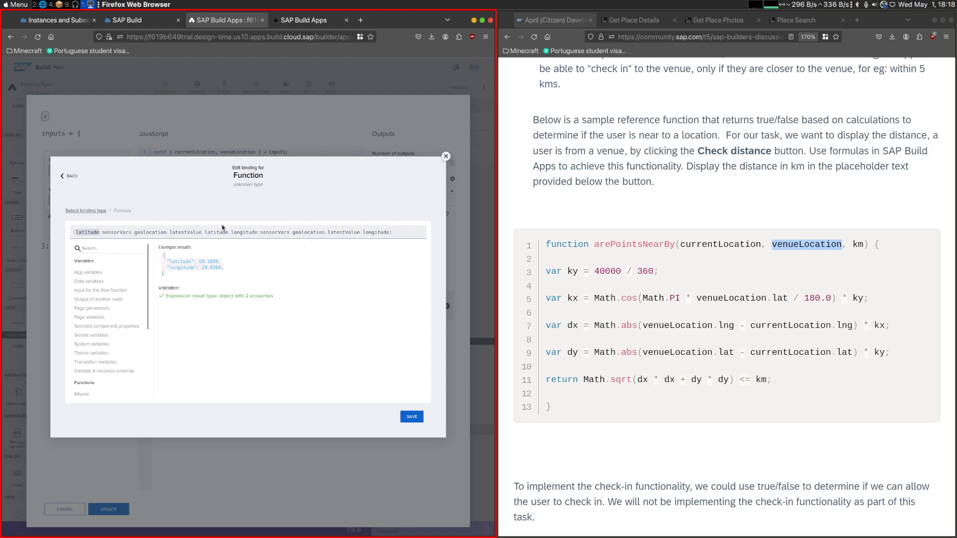
key(BackSpace)
text(OBJECT)
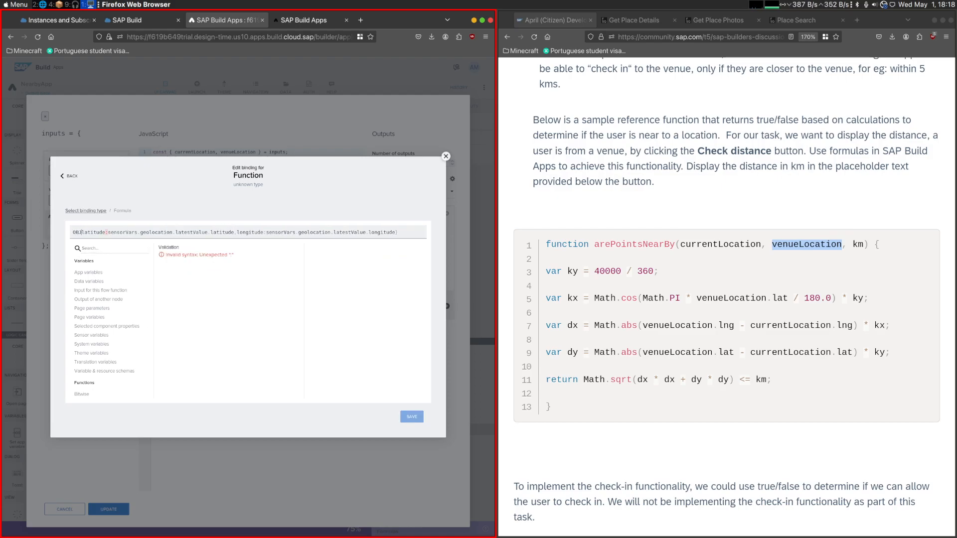
key(BackSpace)
key(BackSpace)
key(BackSpace)
key(BackSpace)
key(BackSpace)
key(BackSpace)
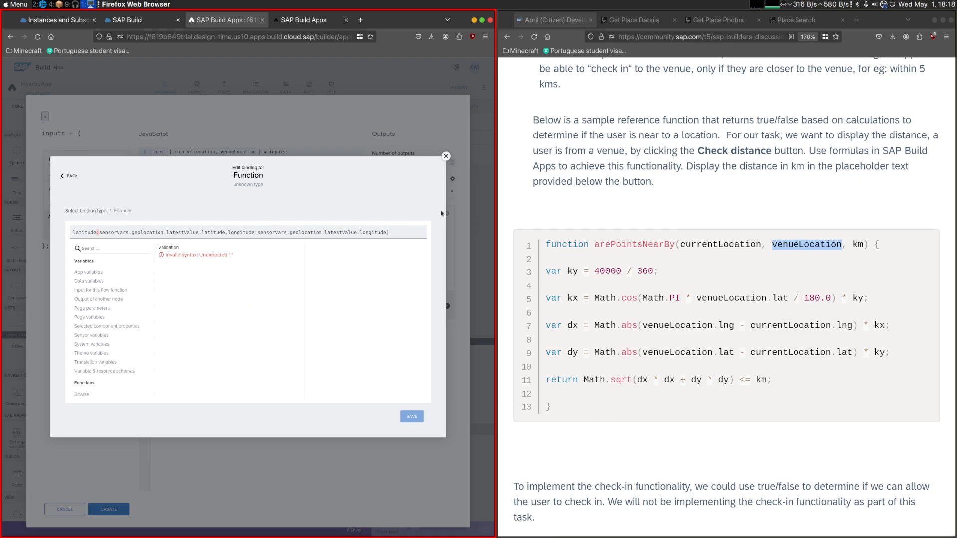
click(446, 156)
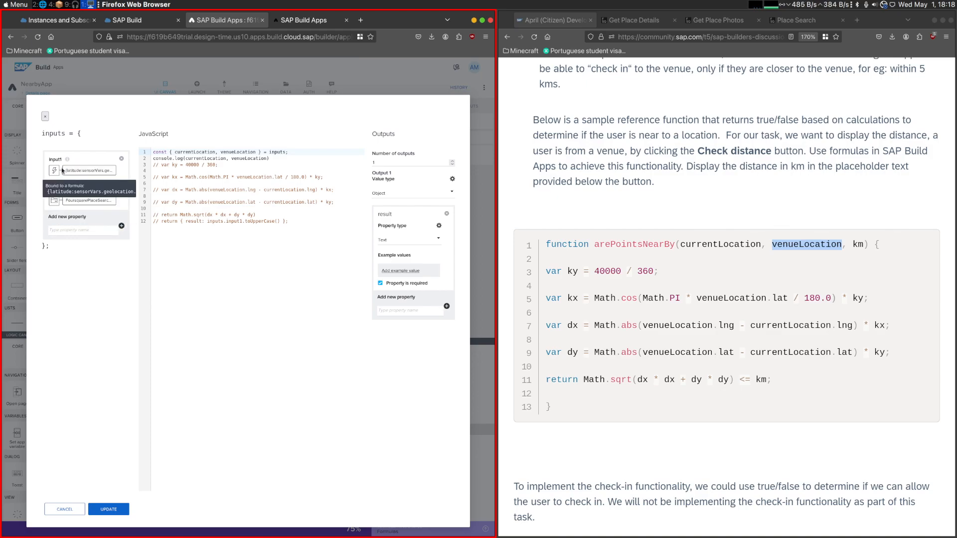
- Examine the alternative binding types for input1, including output of another node, component properties and the FoursquarePlaceSearch1 data variable
click(90, 171)
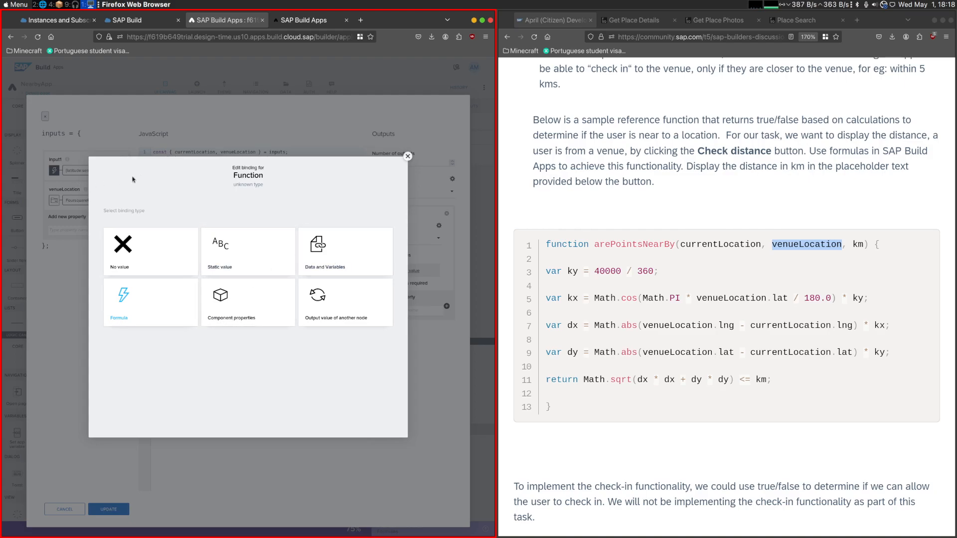
click(321, 299)
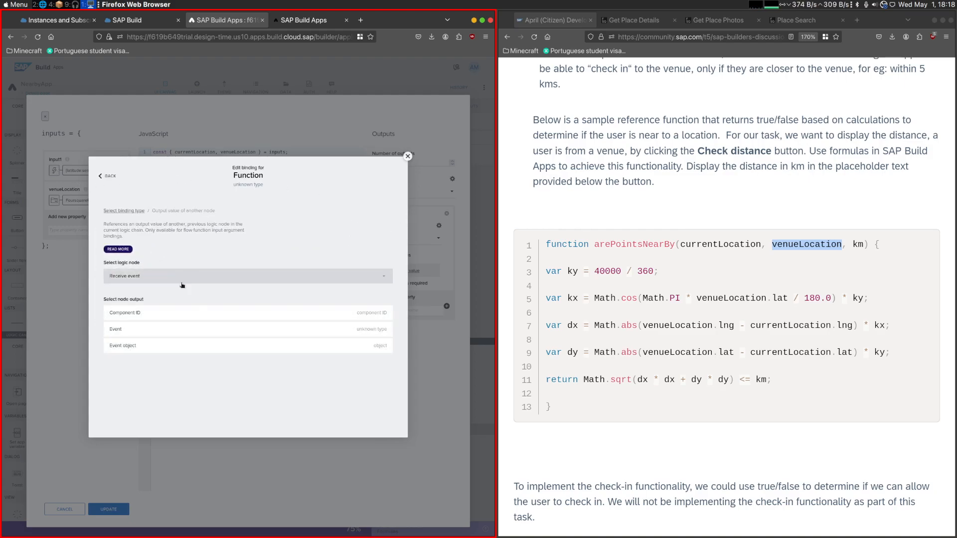
click(123, 211)
click(224, 298)
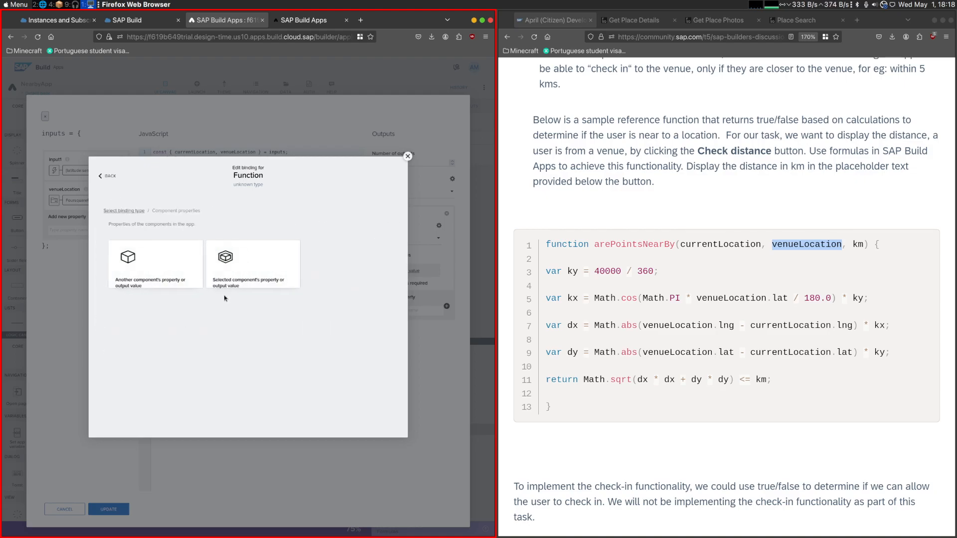
click(105, 180)
click(277, 243)
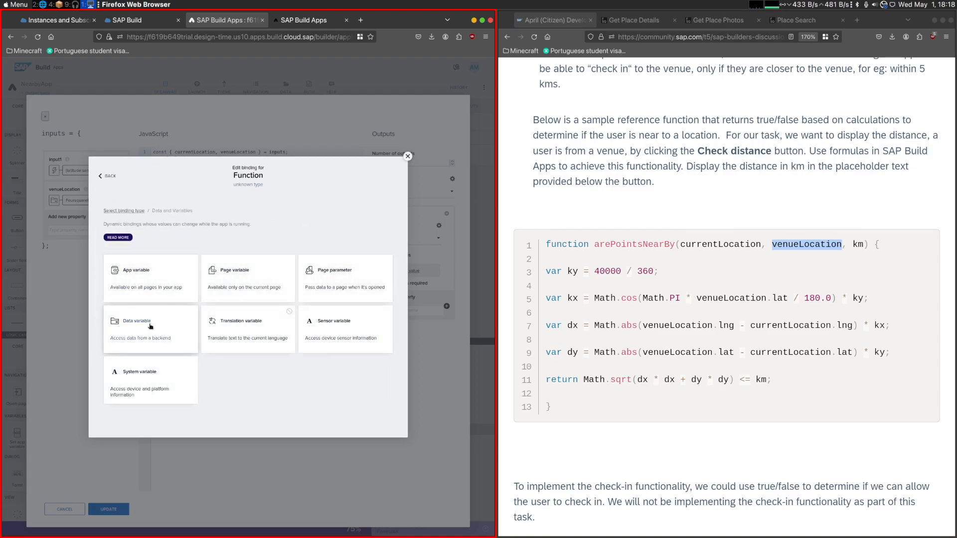
click(146, 328)
click(195, 286)
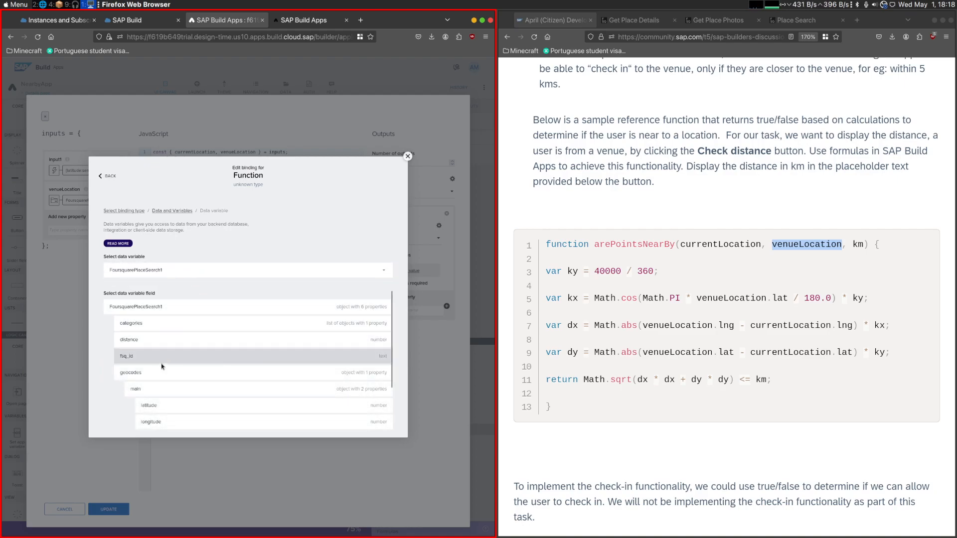
click(136, 211)
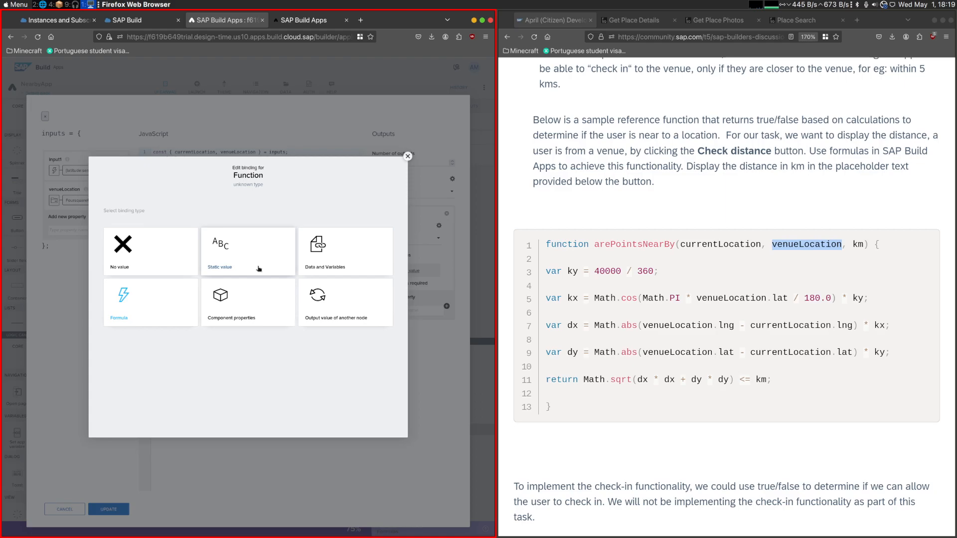
- Reduce input1's formula to sensorVars.geolocation.latestValue.latitude, cutting out the longitude part, and save the binding
click(197, 291)
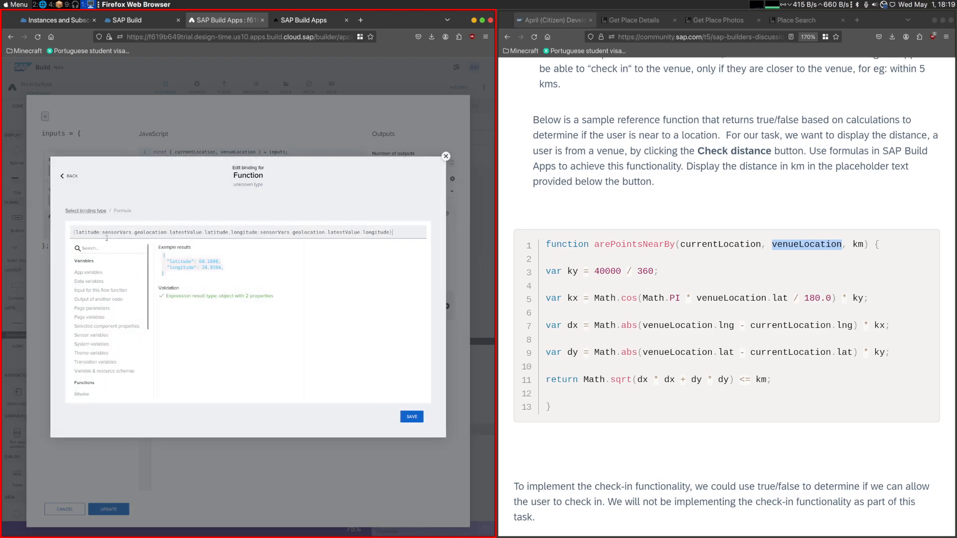
drag(103, 232, 60, 239)
key(BackSpace)
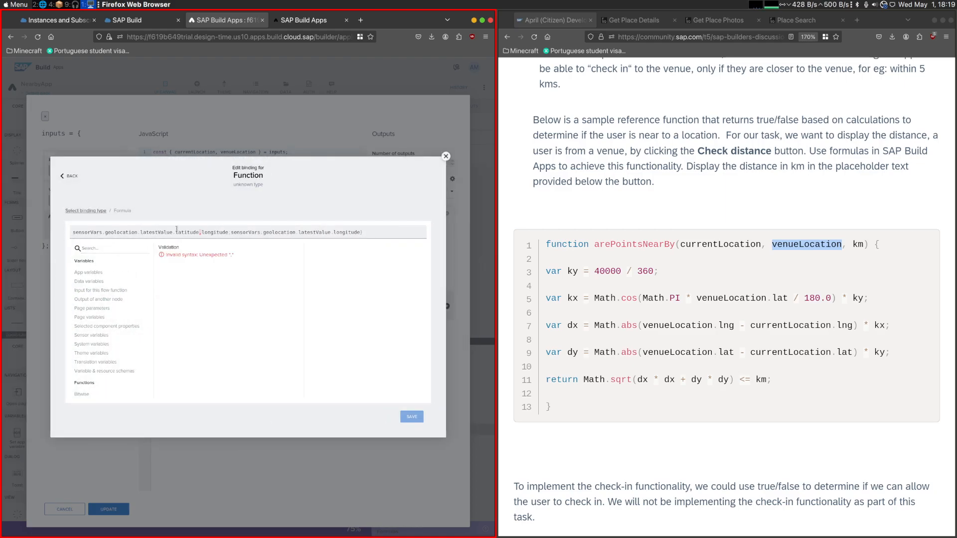
drag(199, 231, 364, 232)
key(BackSpace)
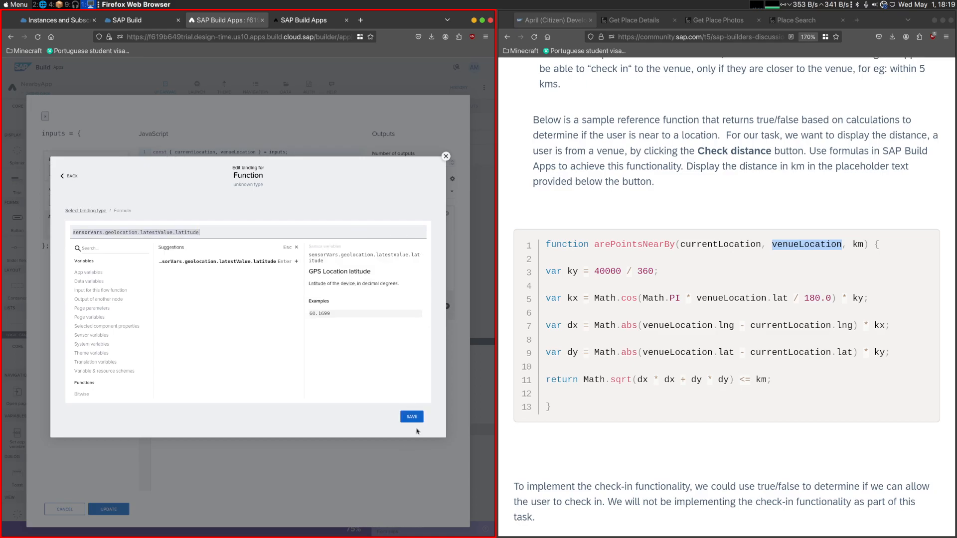
click(412, 417)
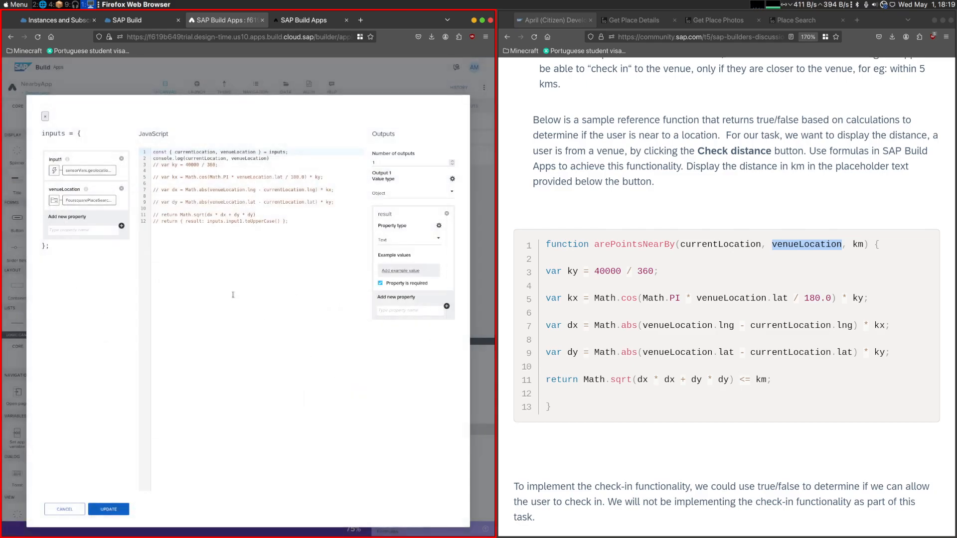
click(122, 227)
text(km)
text(i)
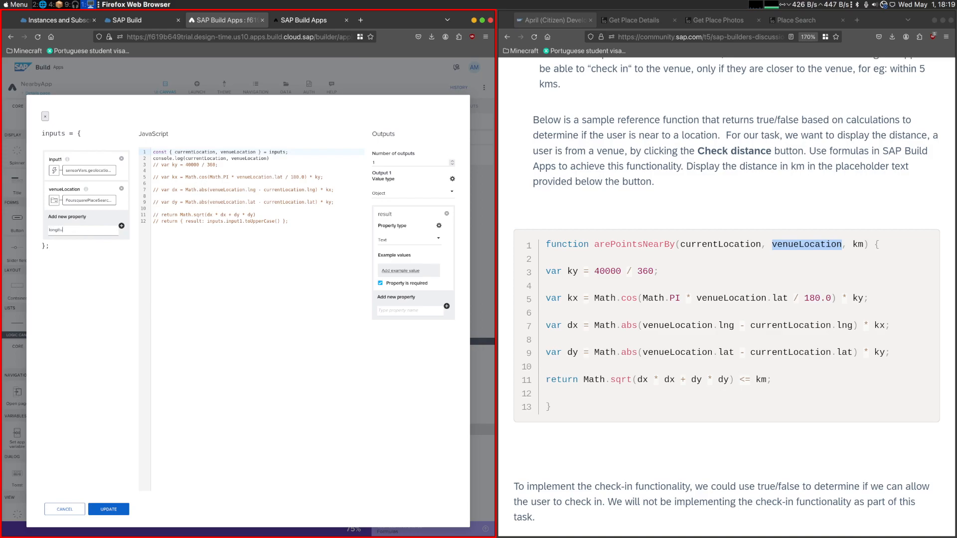
click(62, 162)
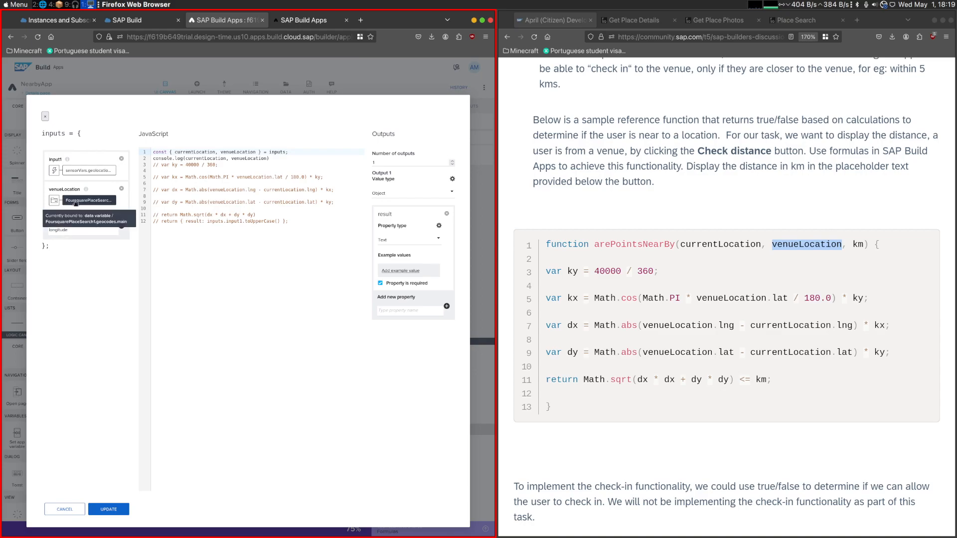
mouse_move(68, 161)
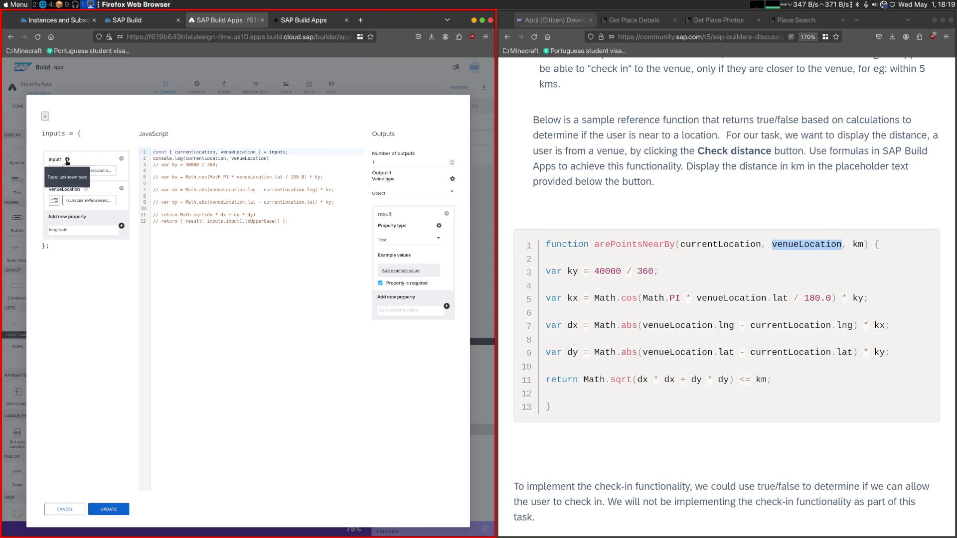
click(89, 170)
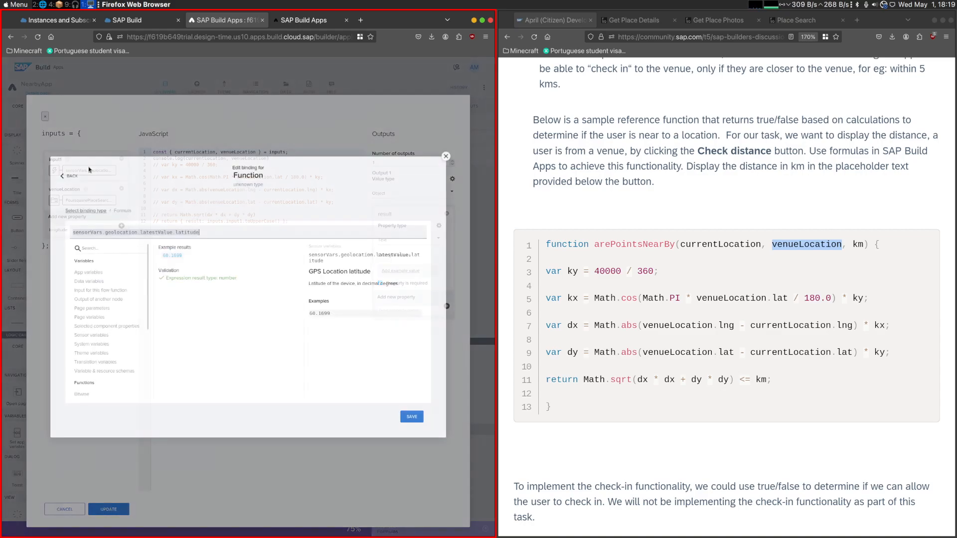
click(74, 176)
click(446, 156)
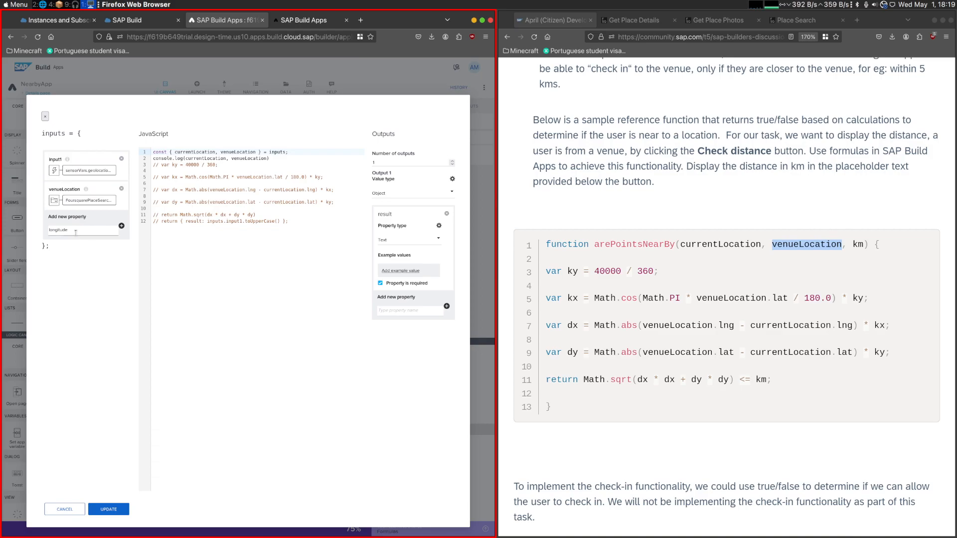
click(121, 227)
click(121, 219)
- Remove the input1 property from the JavaScript node's inputs and add new properties named latitude and longitude
click(122, 158)
text(latitud)
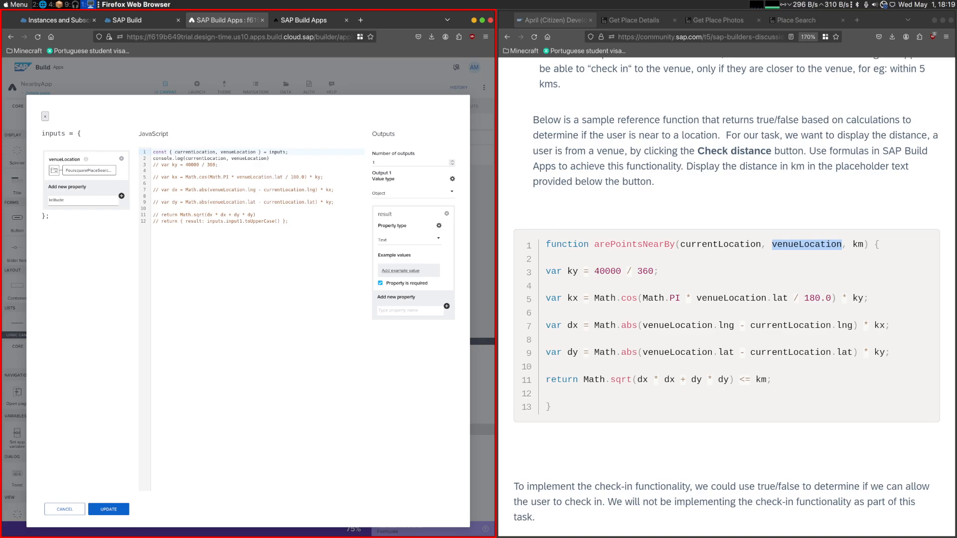
click(121, 196)
text(longi)
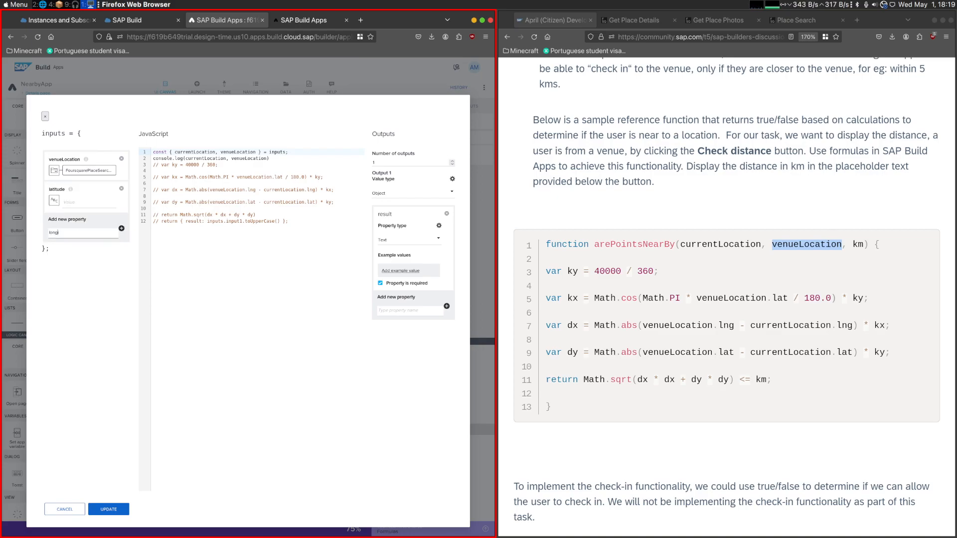
text(tude)
click(121, 229)
- Bind the longitude input to the formula sensorVars.geolocation.latestValue.longitude and save it
click(54, 233)
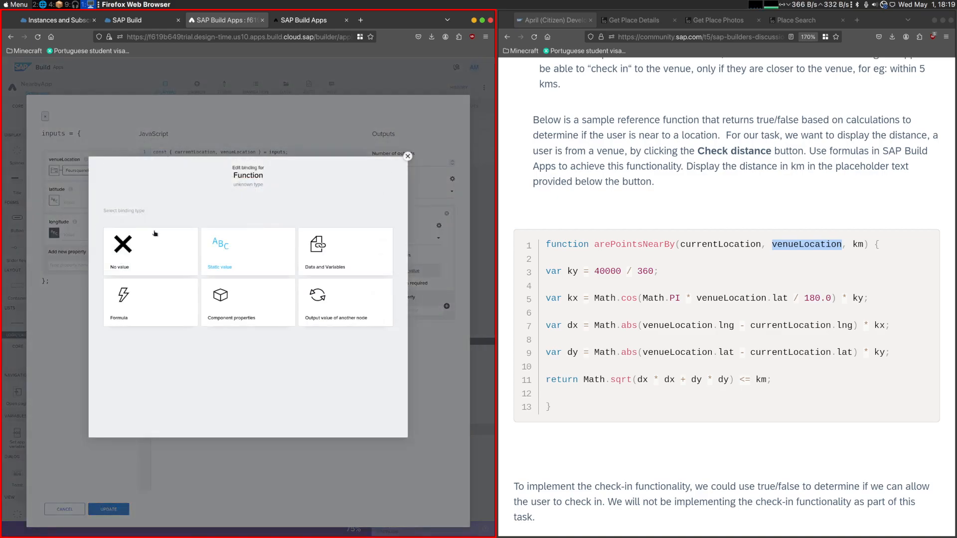
click(129, 299)
click(126, 278)
key(ctrl+v)
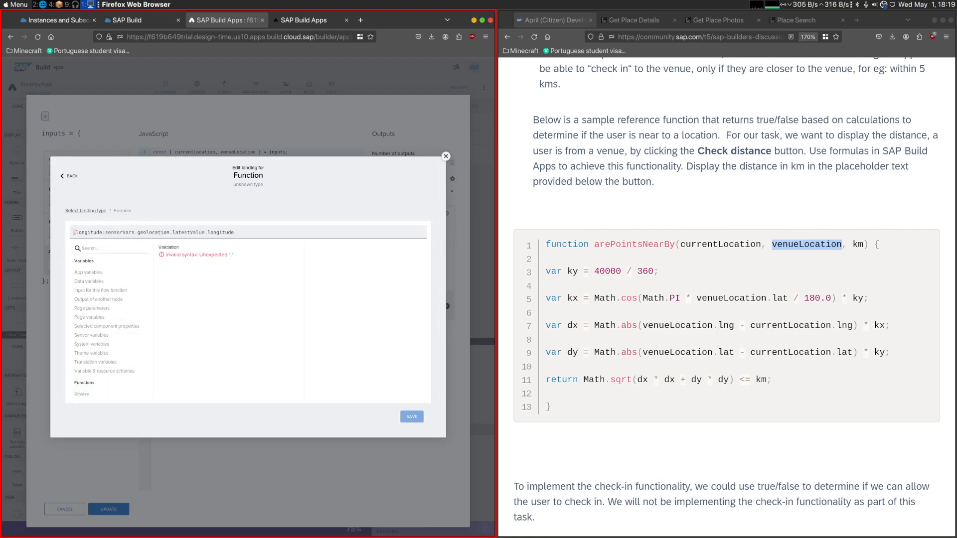
key(ctrl+Delete)
key(ctrl+Delete)
key(ctrl+Delete)
key(ctrl+Delete)
key(ctrl+Delete)
key(ctrl+Delete)
key(ctrl+Delete)
key(ctrl+Delete)
key(ctrl+Delete)
key(ctrl+Delete)
key(ctrl+z)
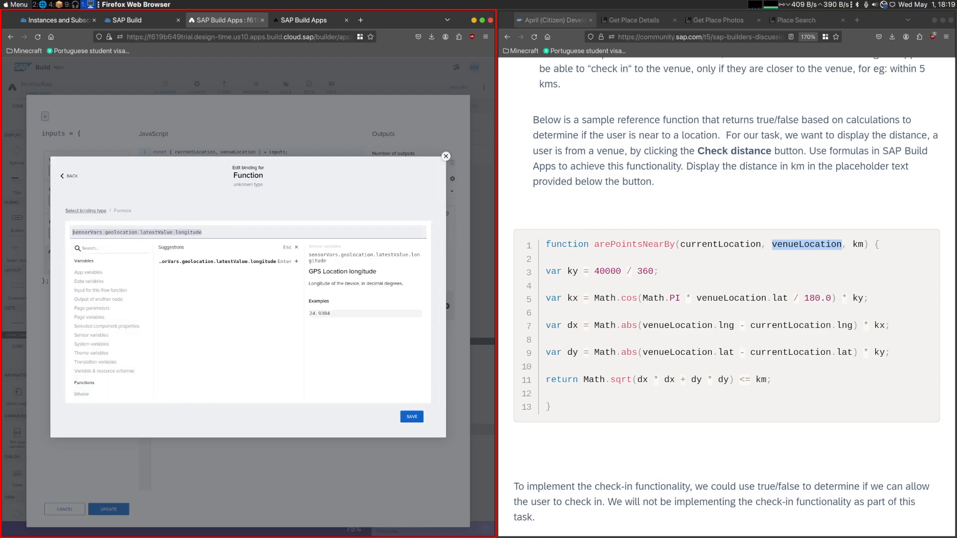
drag(93, 232, 178, 232)
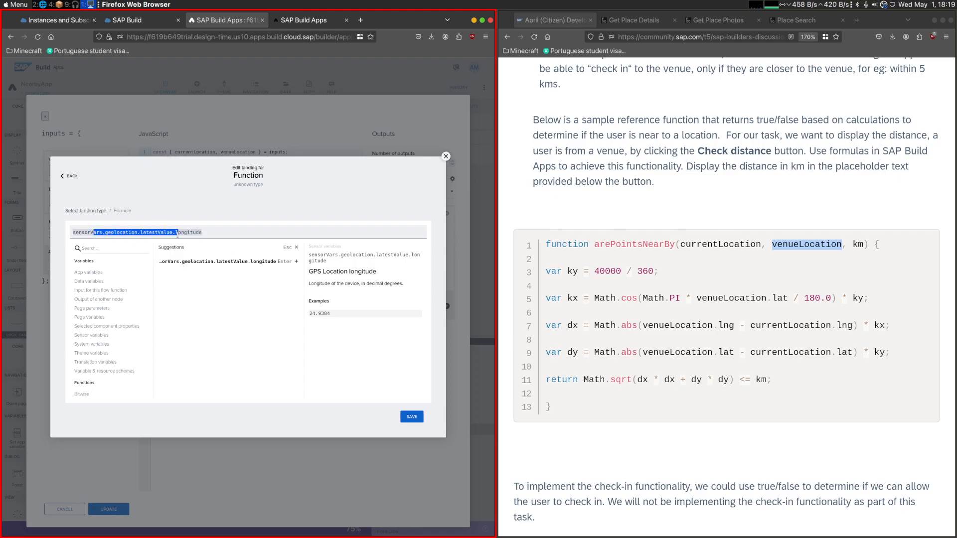
click(412, 417)
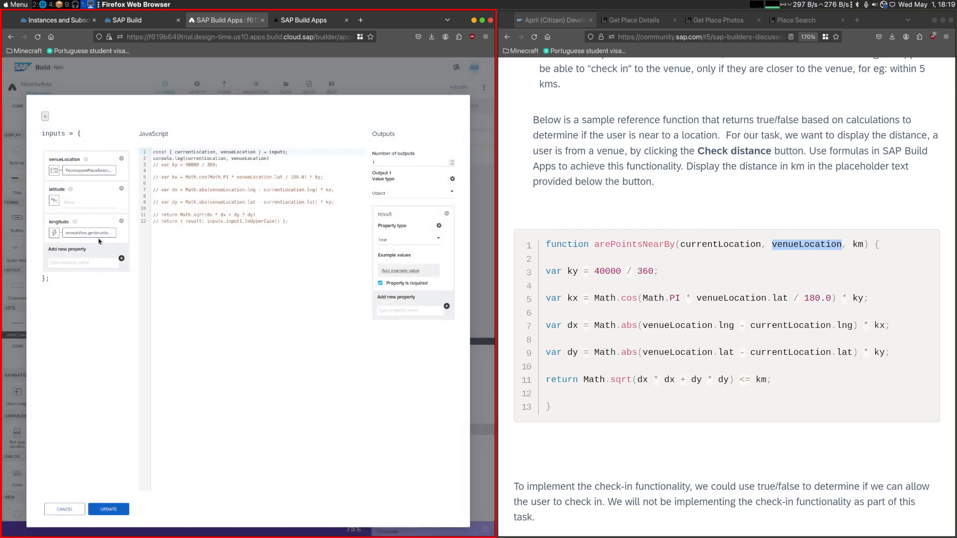
- Bind the latitude input to the formula sensorVars.geolocation.latestValue.latitude and save it
click(56, 204)
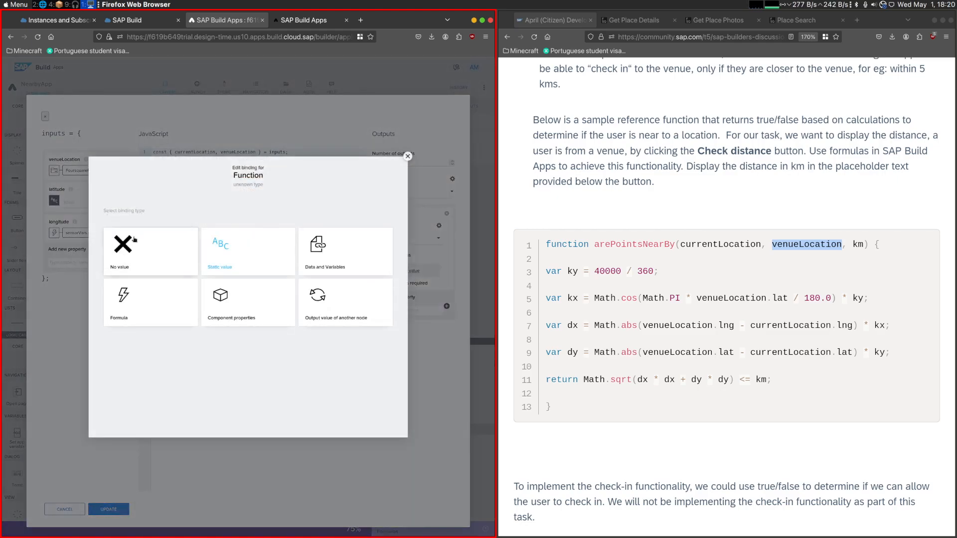
click(154, 260)
click(106, 268)
text(longitude, sensorVars.geolocation.latestValue.longitude))
key(Delete)
key(Delete)
key(Delete)
key(Delete)
key(Delete)
key(Delete)
key(Delete)
key(Delete)
key(Delete)
key(Delete)
key(Delete)
key(BackSpace)
key(BackSpace)
key(BackSpace)
key(BackSpace)
key(BackSpace)
key(BackSpace)
key(BackSpace)
key(BackSpace)
key(BackSpace)
key(BackSpace)
text(la)
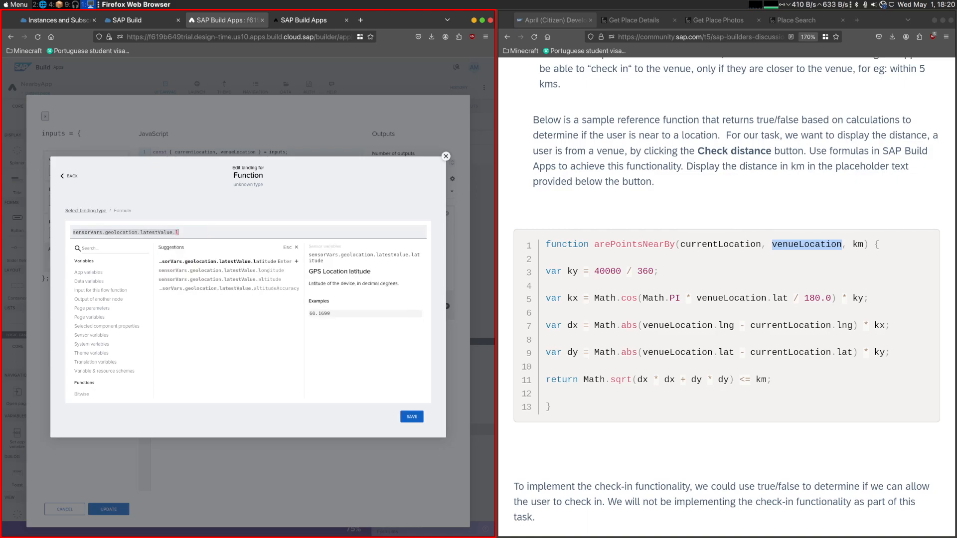
key(Return)
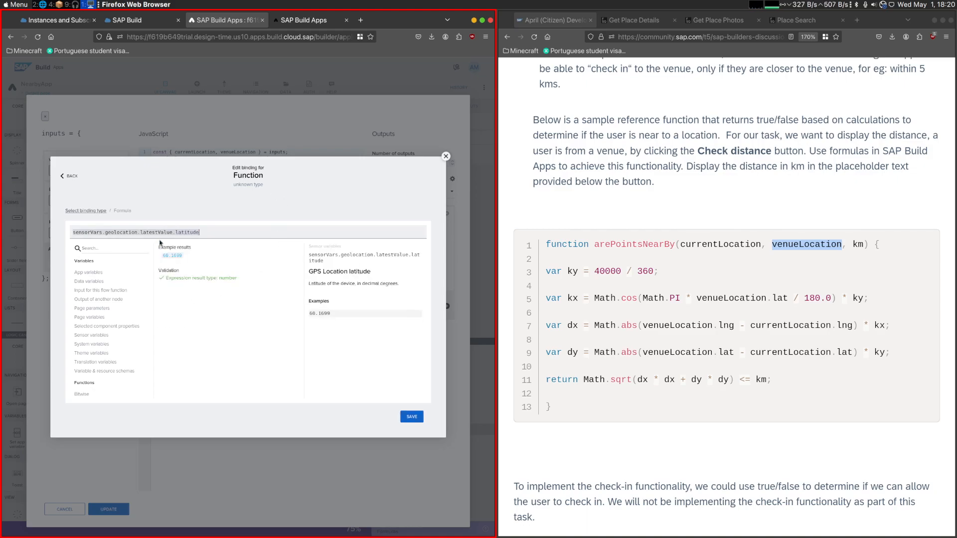
click(412, 416)
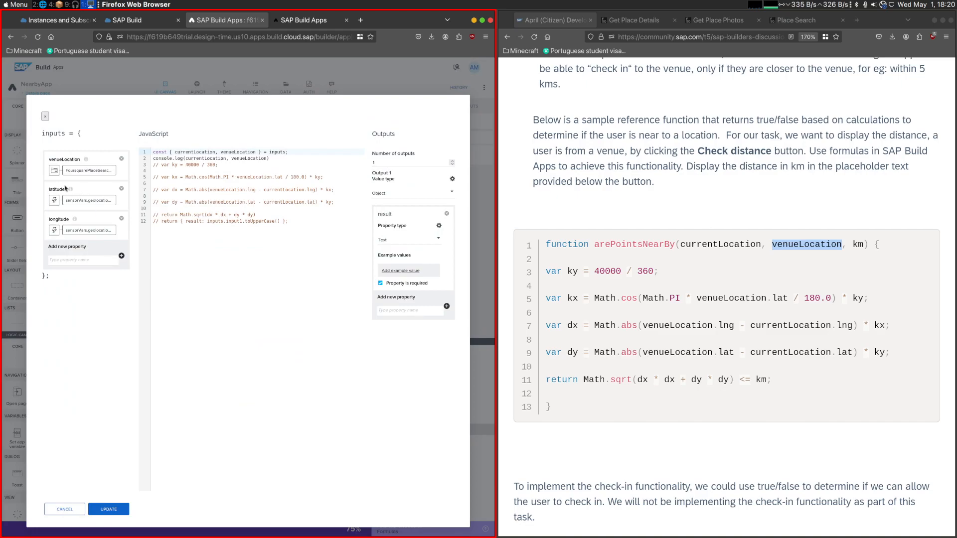
- Change the destructuring line to const { venueLocation, latitude, longitude } = inputs; removing currentLocation
key(ctrl+BackSpace)
key(Delete)
key(Delete)
text(,)
key(ctrl+c)
click(213, 152)
key(ctrl+v)
double_click(60, 220)
key(ctrl+c)
click(241, 153)
text(,)
key(ctrl+v)
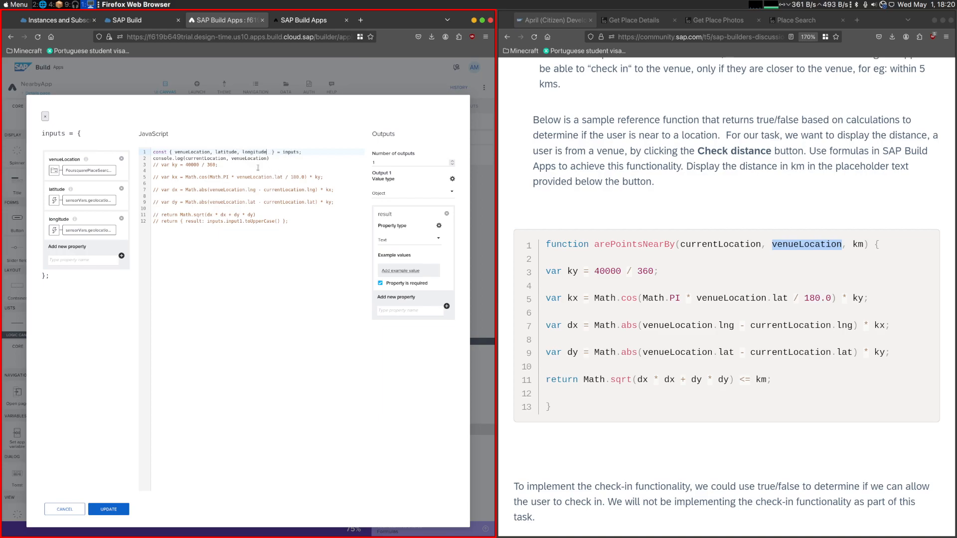
- Replace currentLocation in the console.log call with latitude, longitude and update the JavaScript node
drag(213, 153, 274, 153)
key(ctrl+c)
double_click(205, 158)
key(ctrl+v)
click(108, 509)
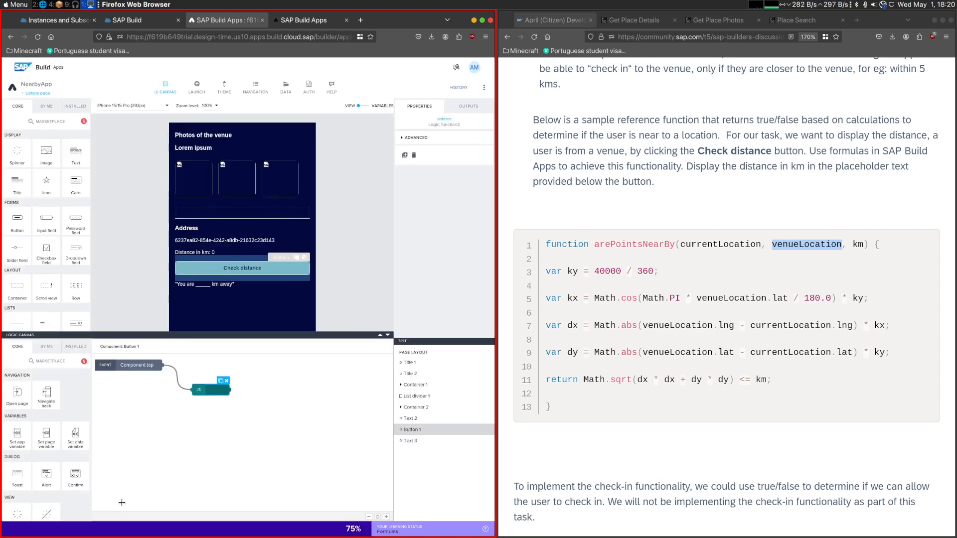
- In the app preview, open Quimera Brewpub's details and run Check distance to inspect the logged latitude and longitude
click(324, 28)
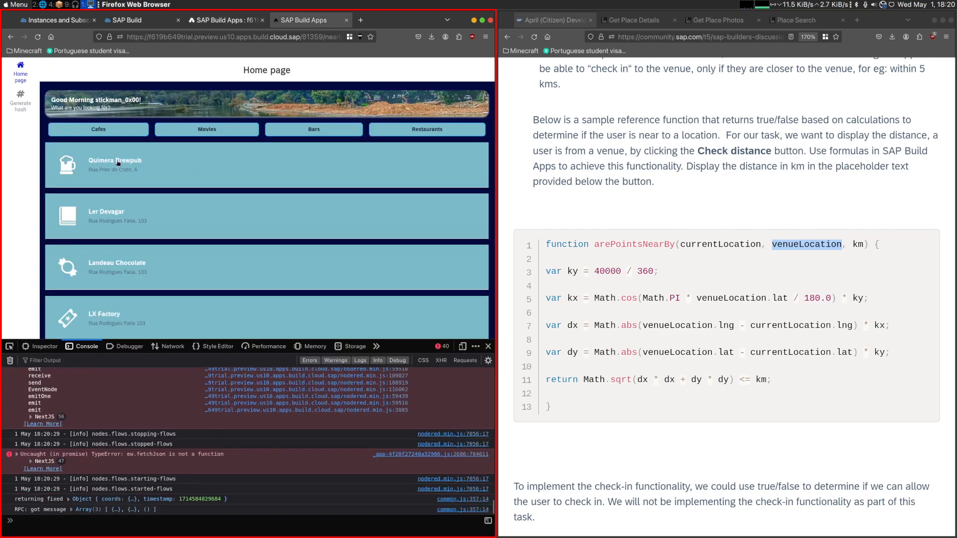
click(97, 185)
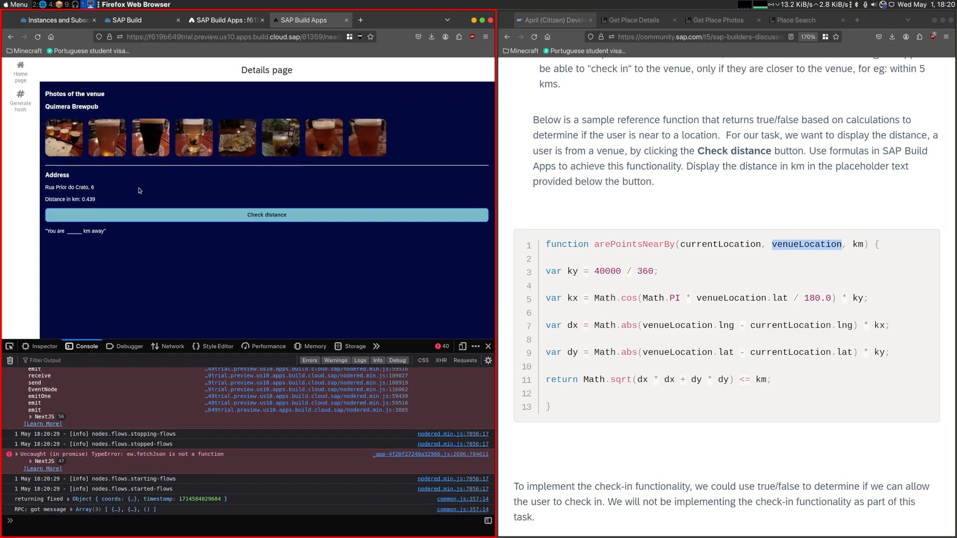
click(134, 217)
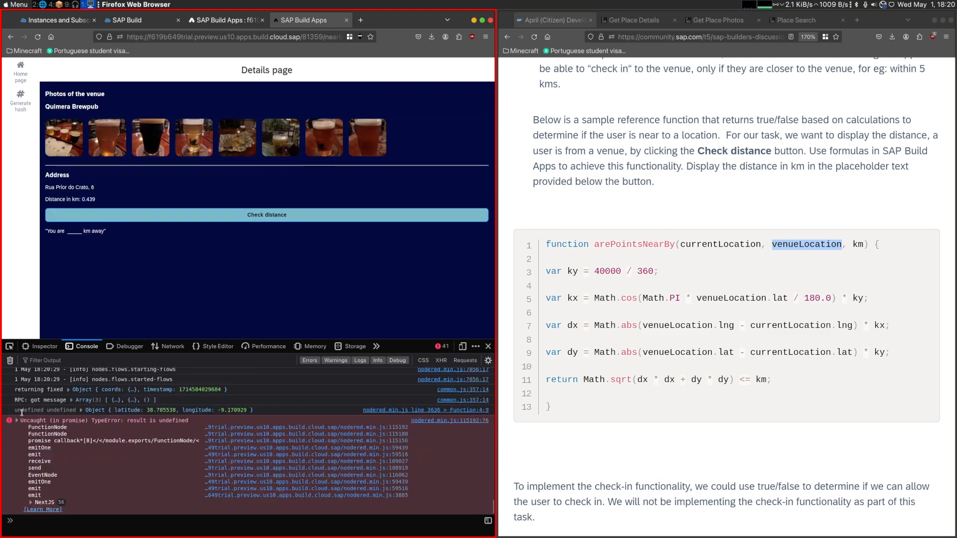
- Back in the app builder, add a GPS location node to the Details page logic, connect it to Page mounted, and save the app
click(172, 23)
click(194, 21)
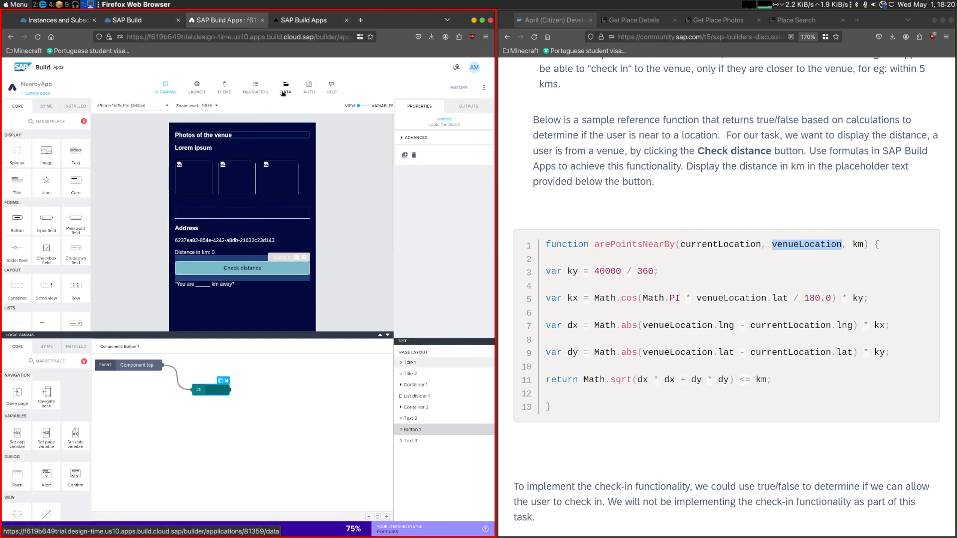
click(230, 313)
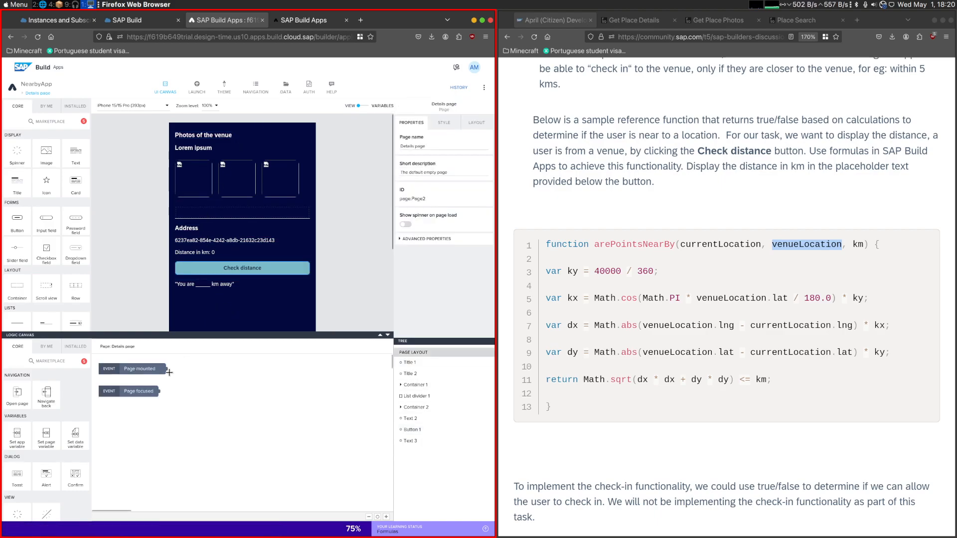
scroll(61, 452, down, 5)
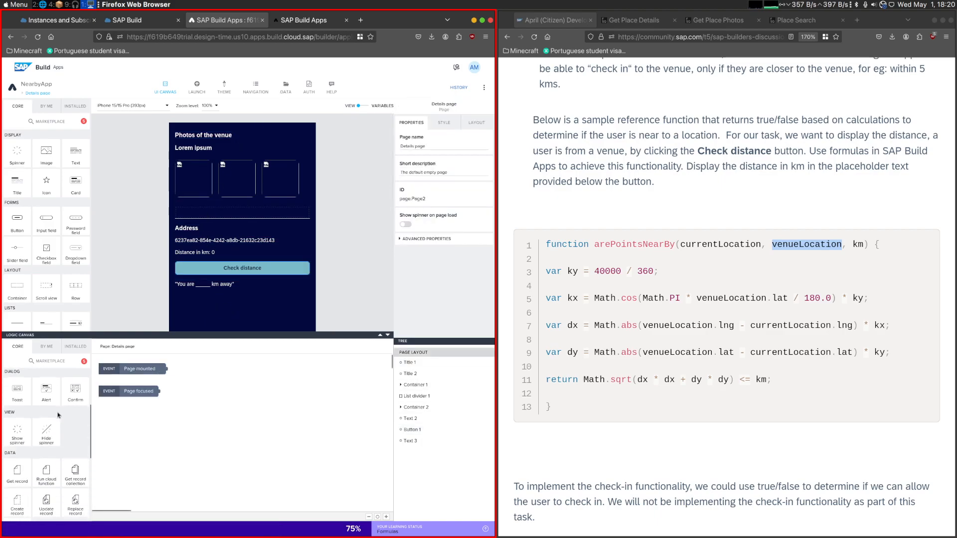
scroll(60, 452, down, 2)
mouse_move(75, 445)
mouse_down()
mouse_move(137, 437)
mouse_move(239, 394)
mouse_up()
drag(166, 368, 205, 397)
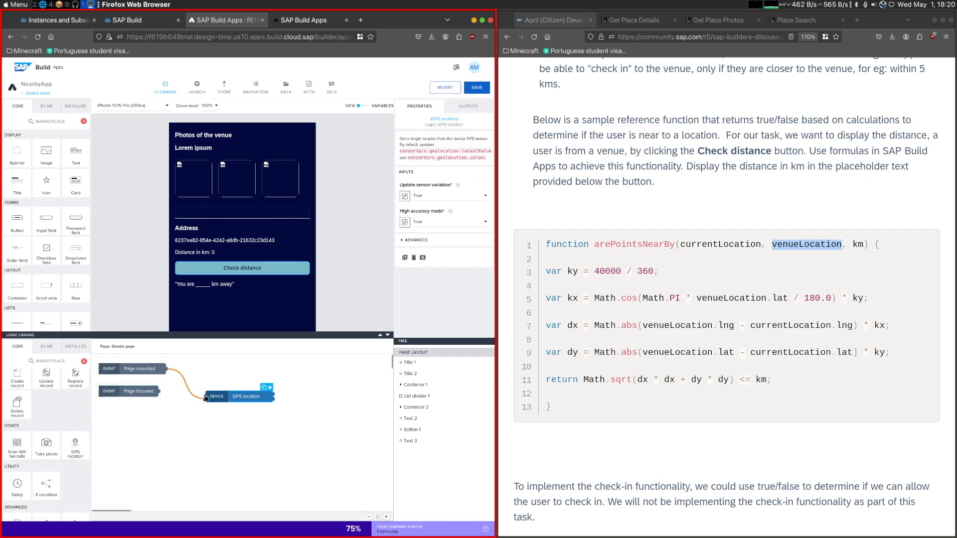
click(243, 397)
drag(403, 151, 436, 145)
click(477, 89)
- Retest Check distance on Quimera Brewpub's details in the preview and examine the device coordinates logged in the console
key(ctrl+Tab)
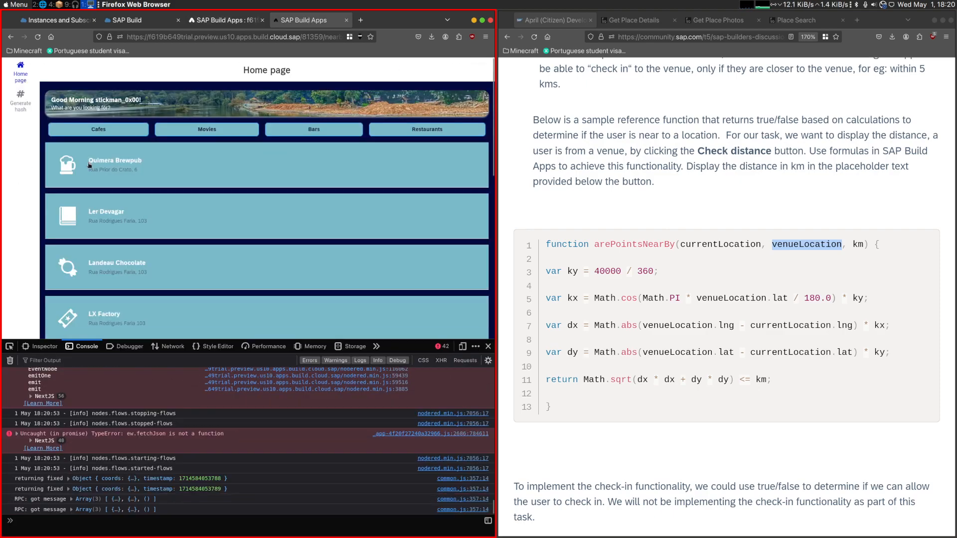
click(91, 163)
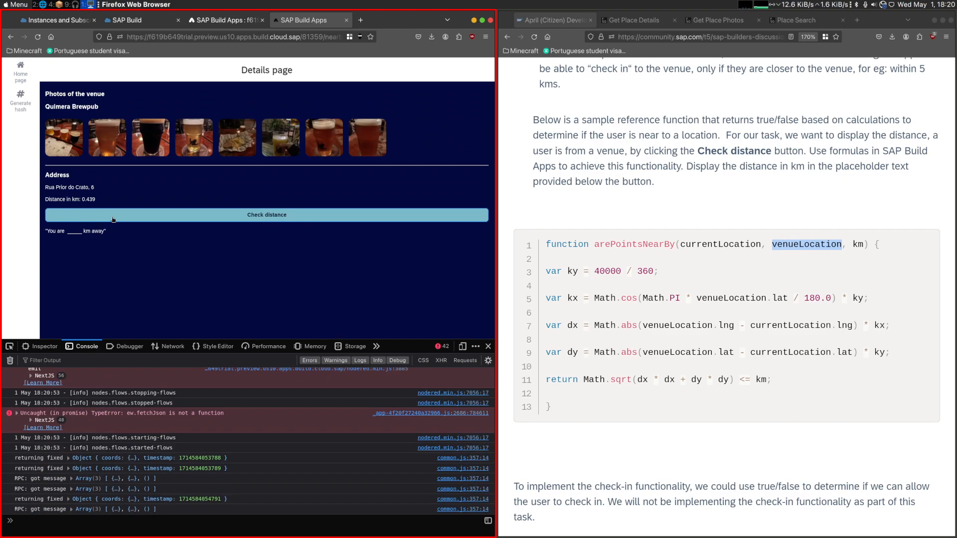
click(113, 215)
drag(15, 410, 139, 410)
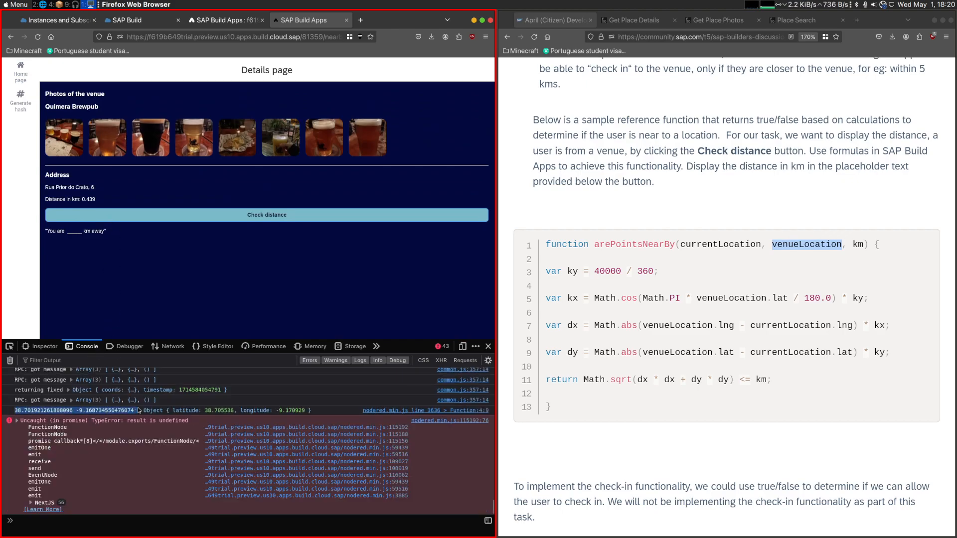
- Reopen the Check distance button's JavaScript node in the builder and uncomment the distance calculation and return lines
click(220, 20)
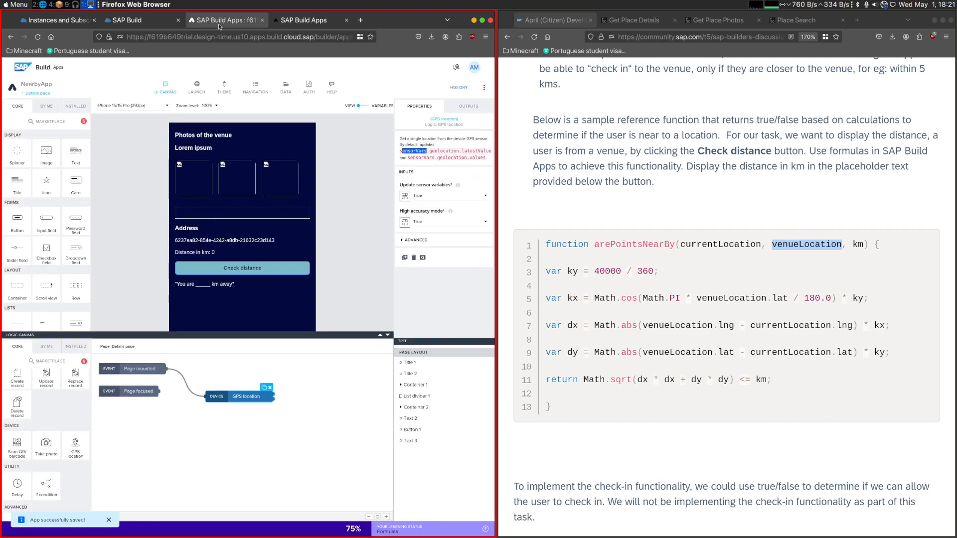
click(412, 429)
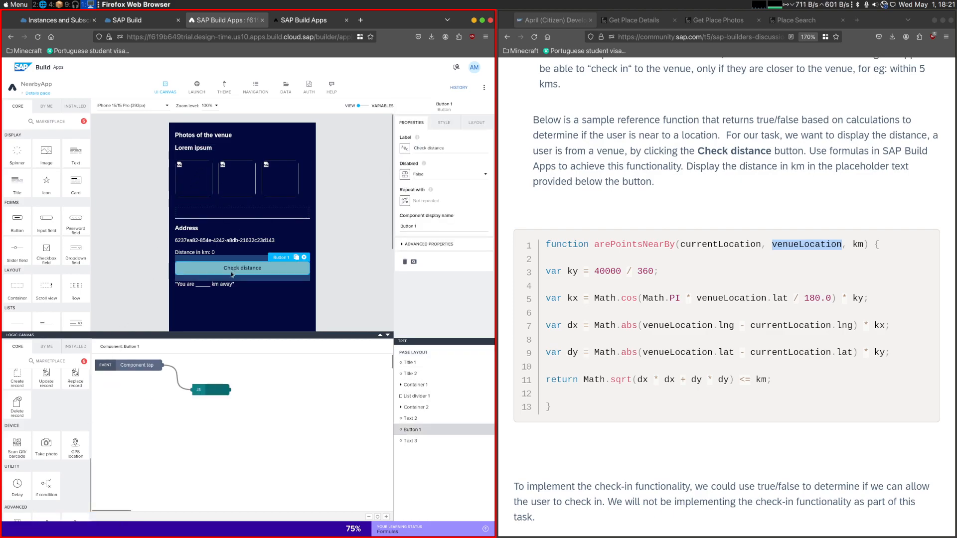
double_click(189, 389)
drag(210, 226, 172, 165)
key(ctrl+slash)
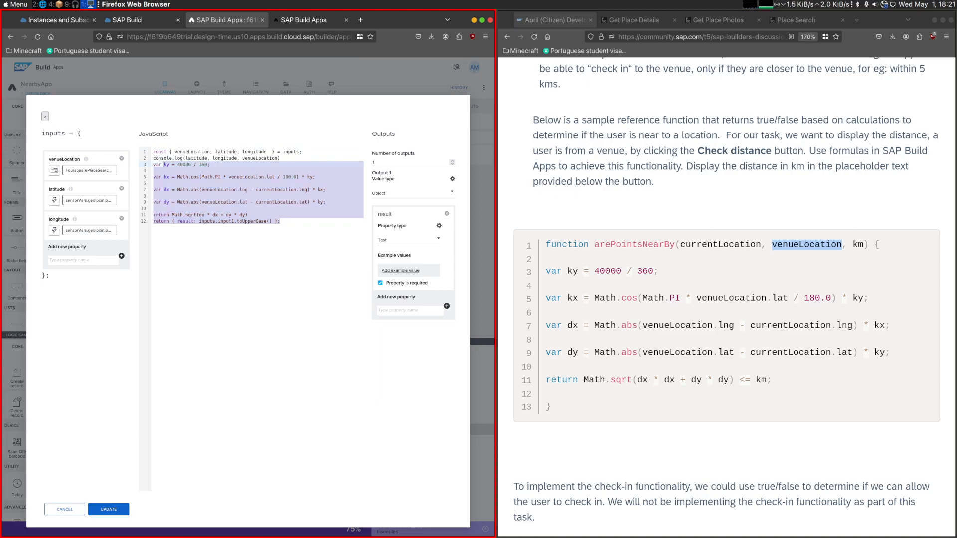
- Remove the console.log line from the JavaScript and leave a blank line above the ky calculation
click(364, 159)
key(Return)
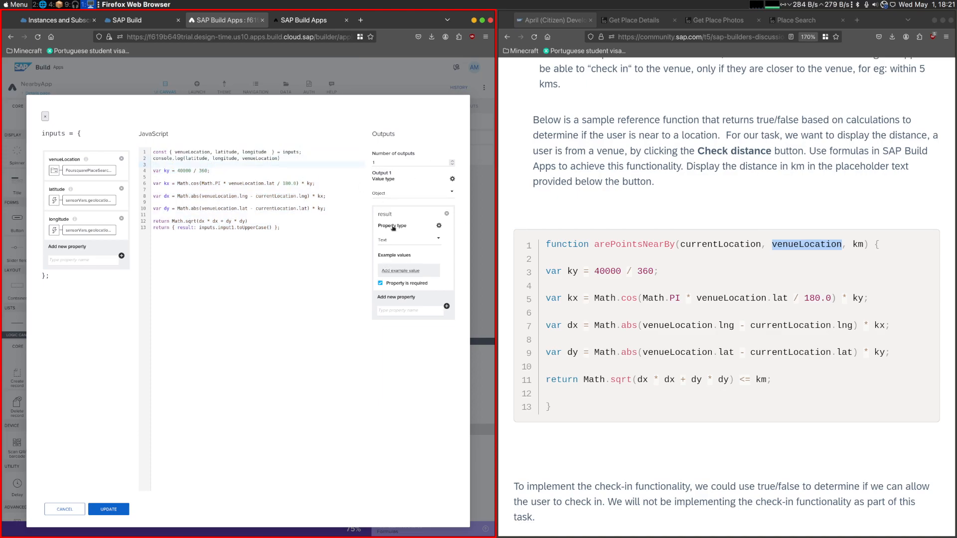
click(388, 192)
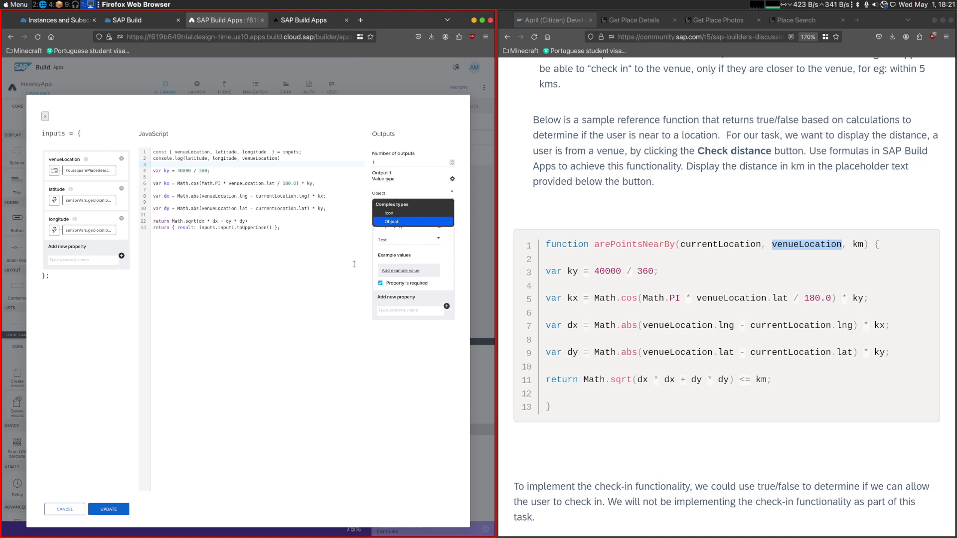
click(215, 177)
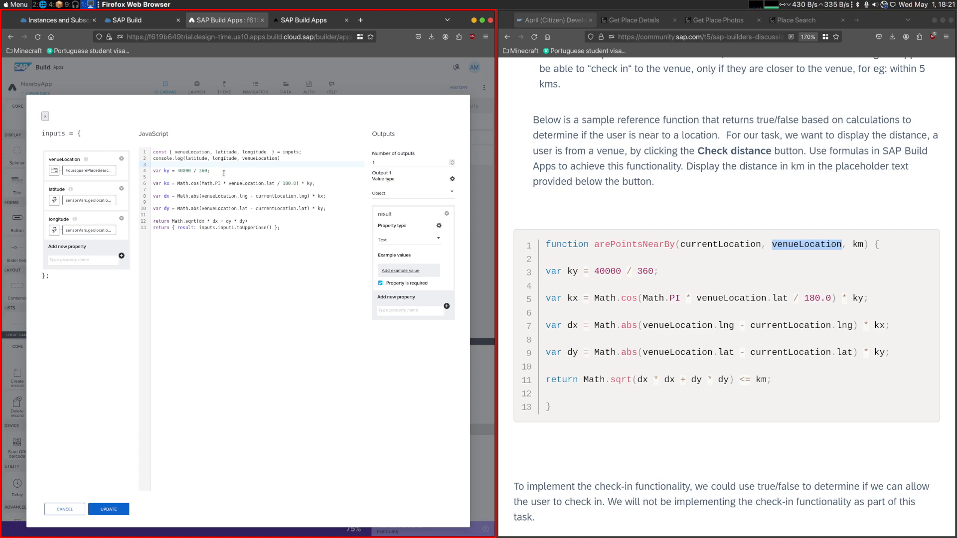
click(283, 160)
key(shift+Home)
key(BackSpace)
key(BackSpace)
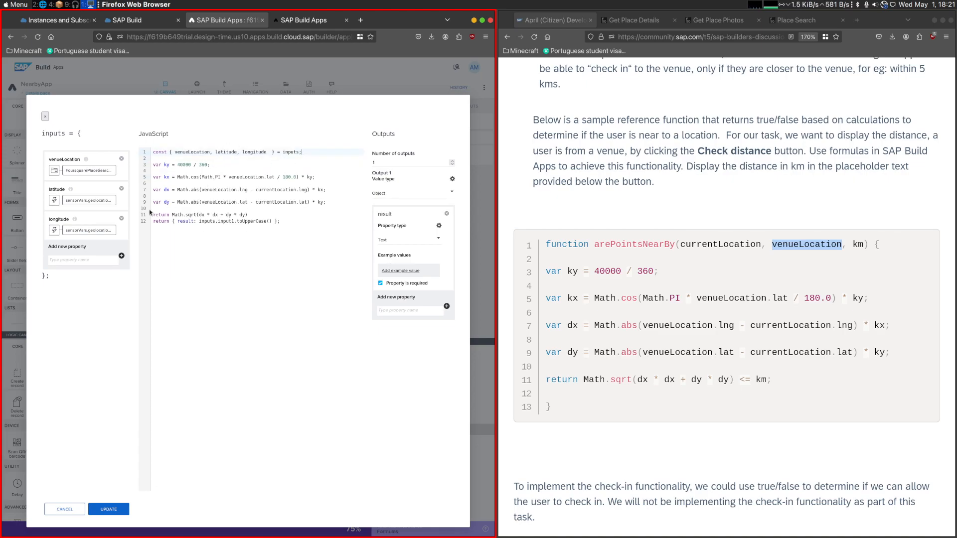
- Merge the two return lines into return { result: Math.sqrt(dx * dx + dy * dy) }; and update the JavaScript node
click(289, 219)
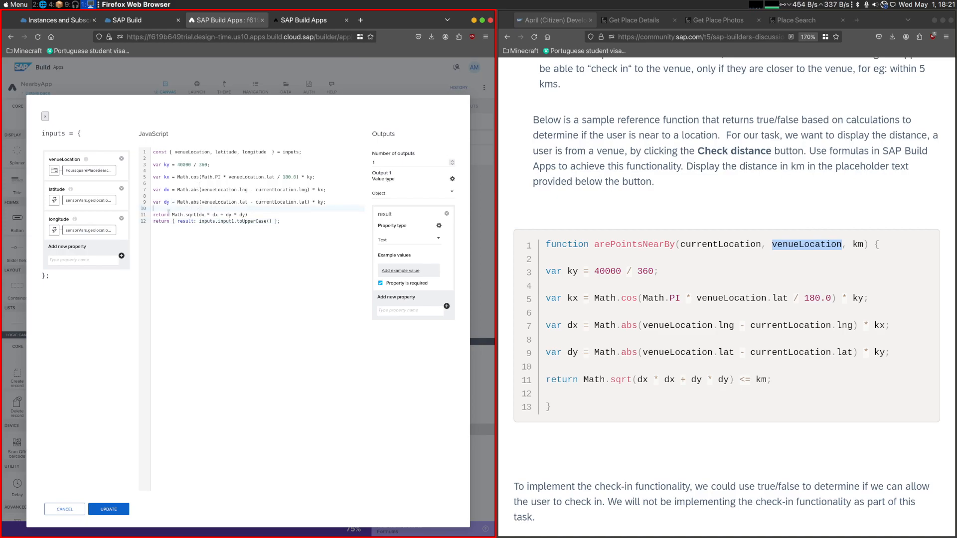
drag(247, 215, 272, 221)
key(ctrl+c)
key(ctrl+v)
key(shift+Up)
key(BackSpace)
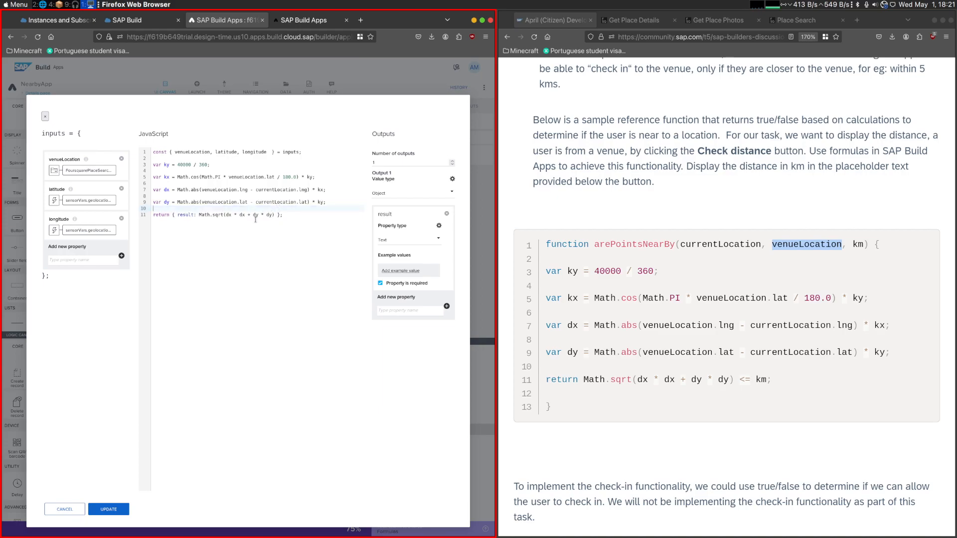
click(109, 509)
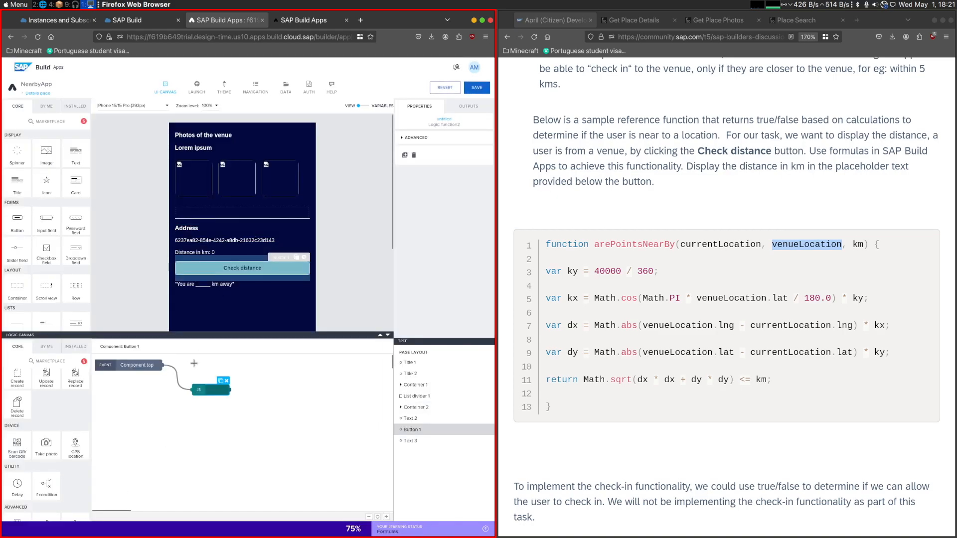
- Add a page variable named km to the Details page and save the app
click(204, 285)
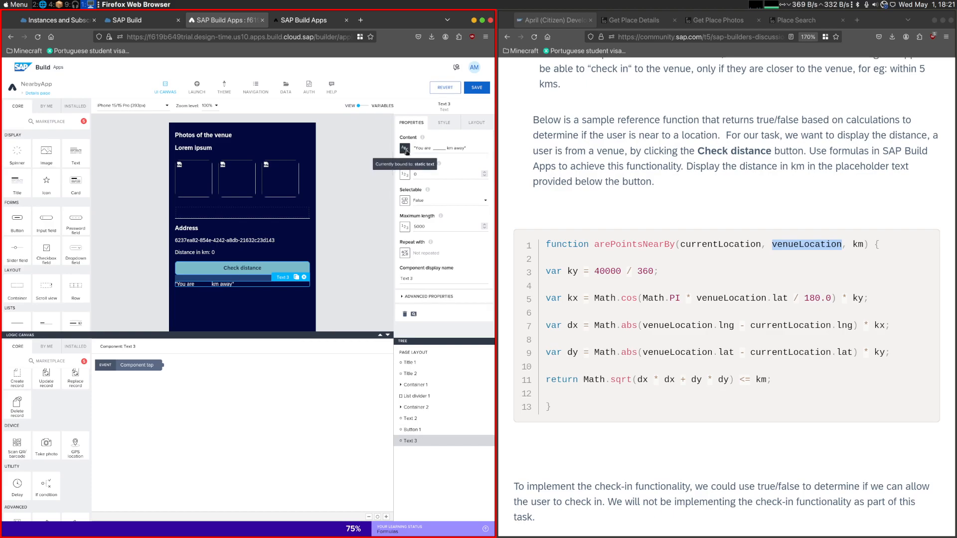
click(236, 269)
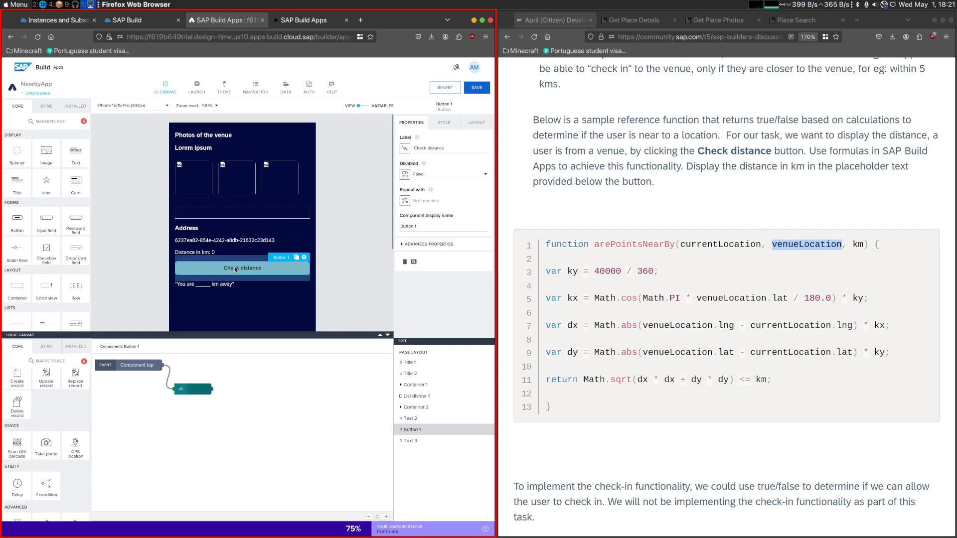
click(286, 88)
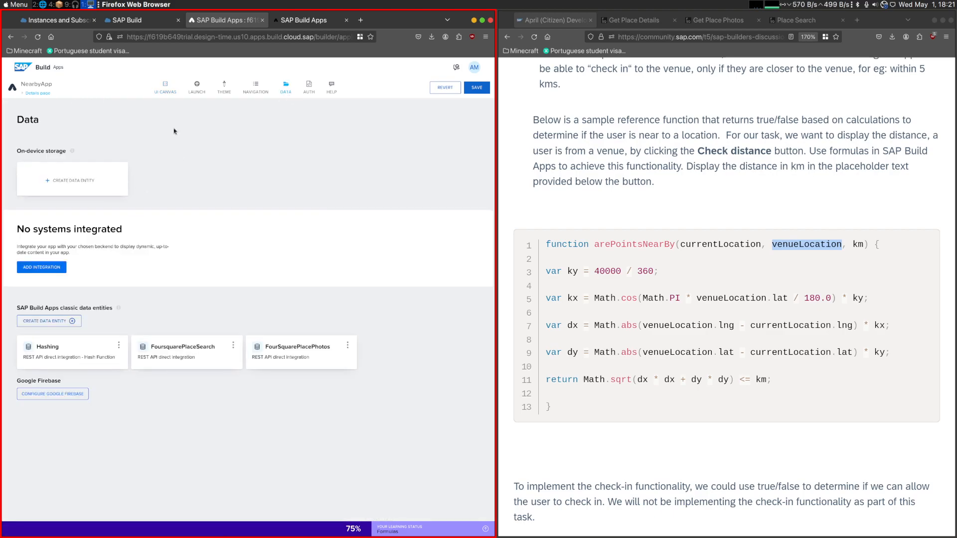
click(179, 90)
click(367, 106)
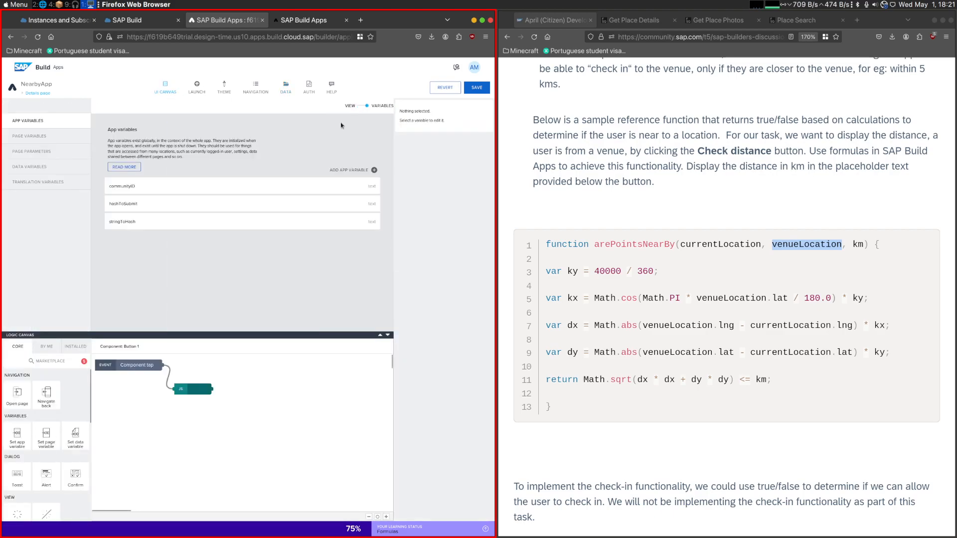
click(46, 155)
click(43, 139)
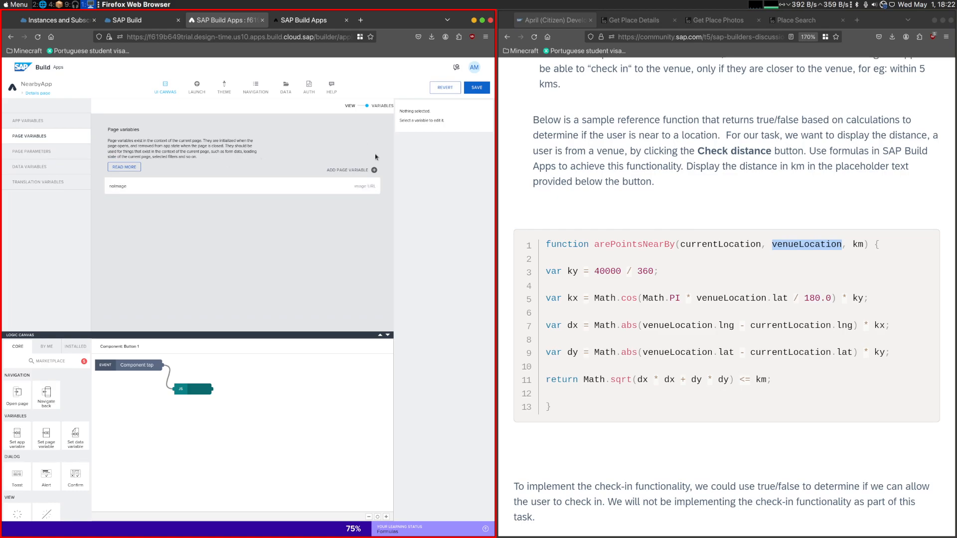
click(374, 170)
click(441, 140)
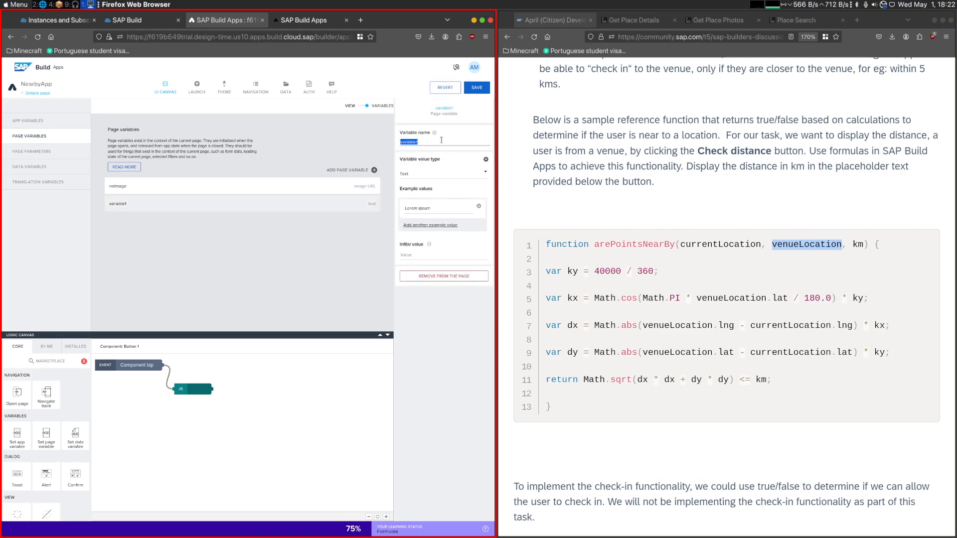
text(km)
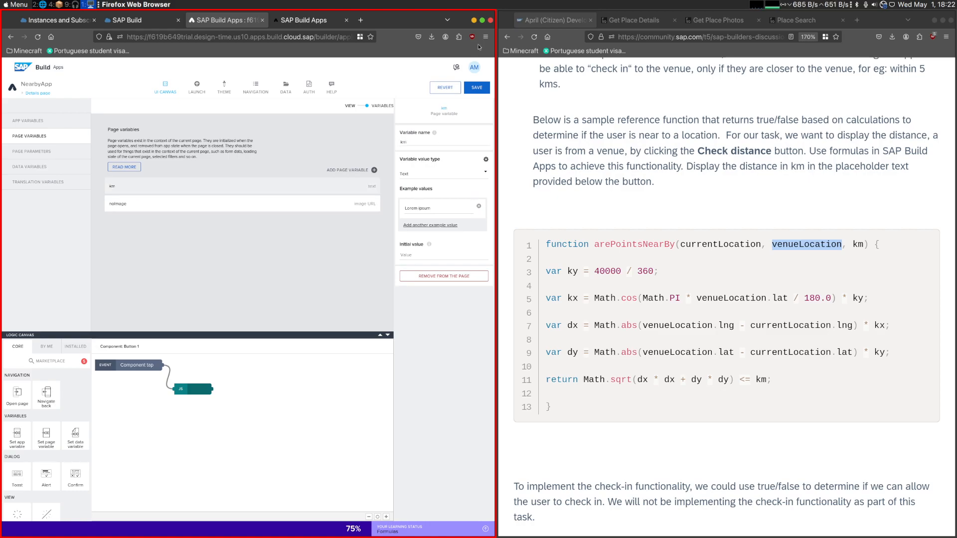
click(482, 87)
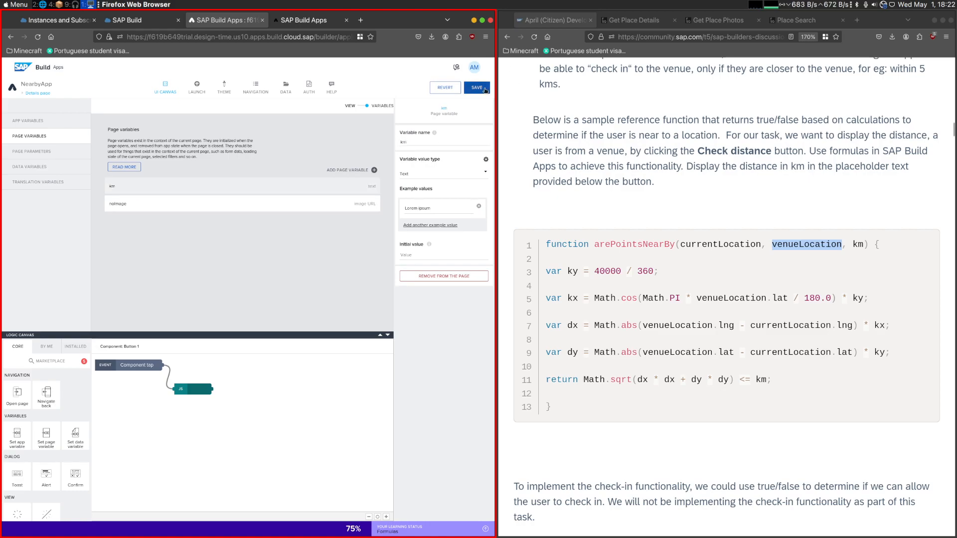
- Bind the text below Check distance to a formula joining "You are", pageVars.km and "km away" in place of the blank
click(346, 107)
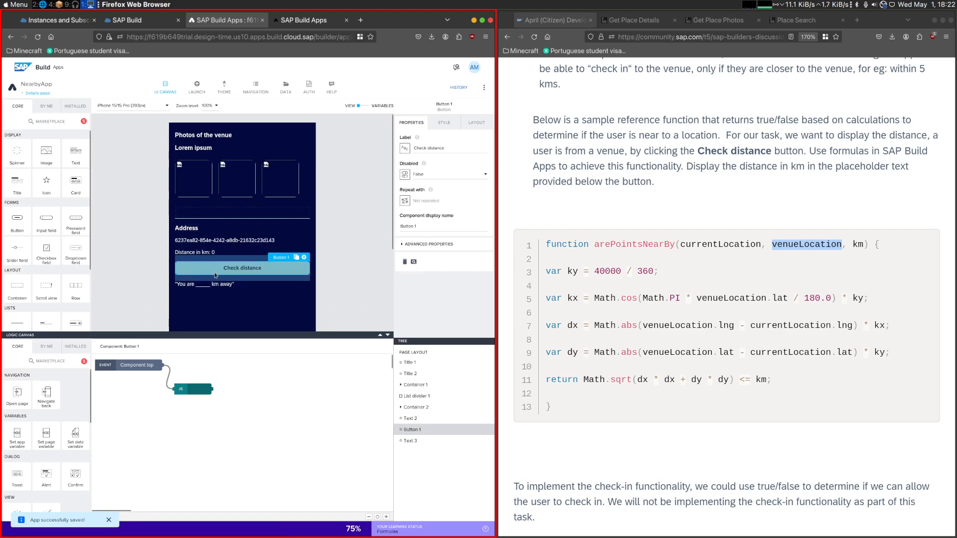
click(208, 288)
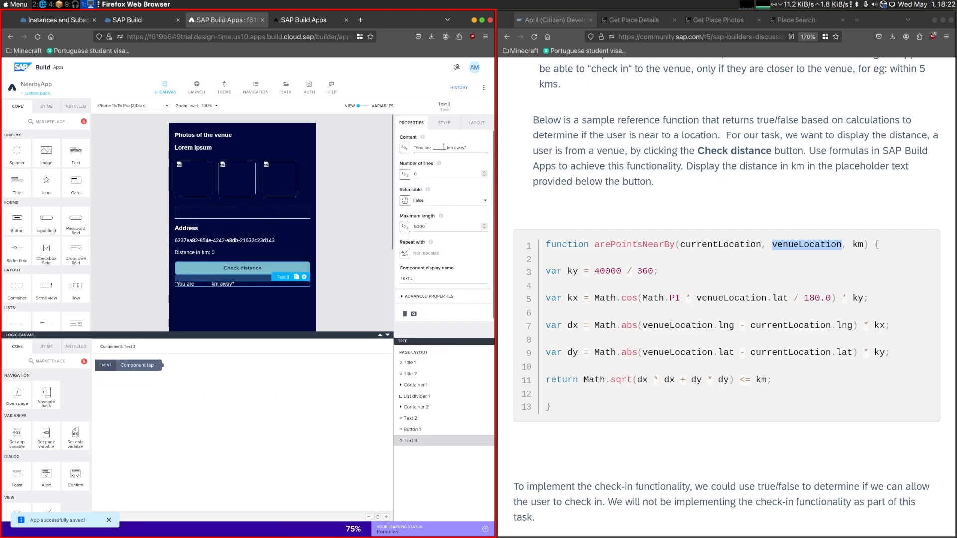
click(405, 148)
click(345, 250)
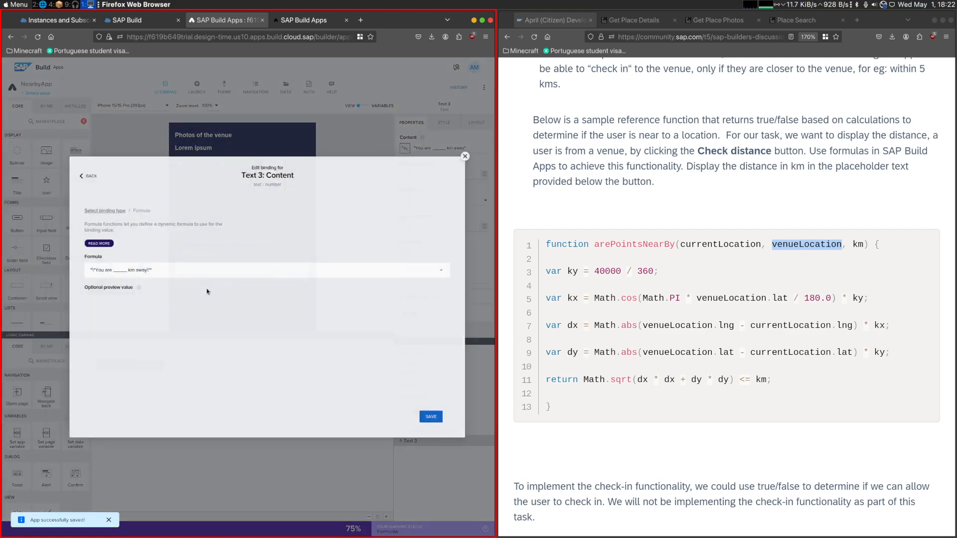
double_click(116, 232)
key(BackSpace)
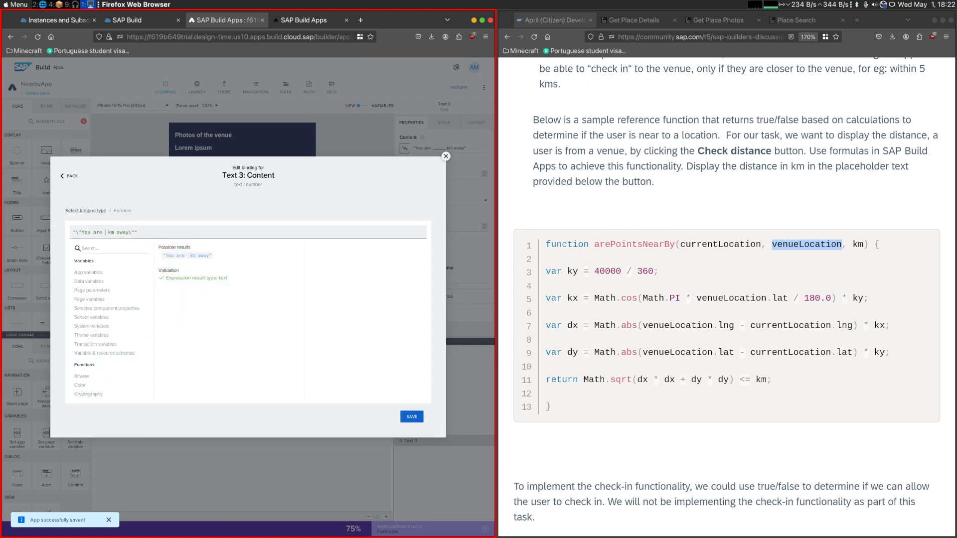
key(BackSpace)
text(")
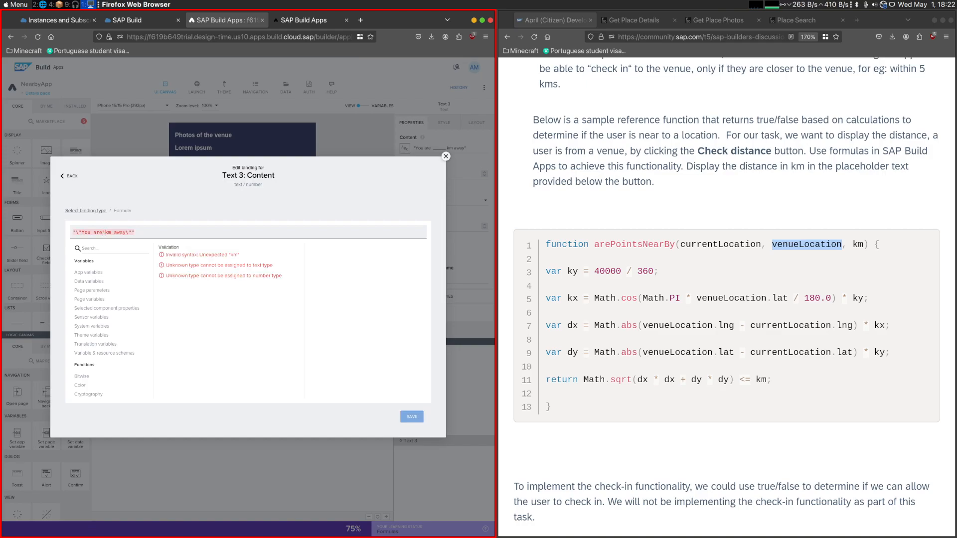
text(+ +)
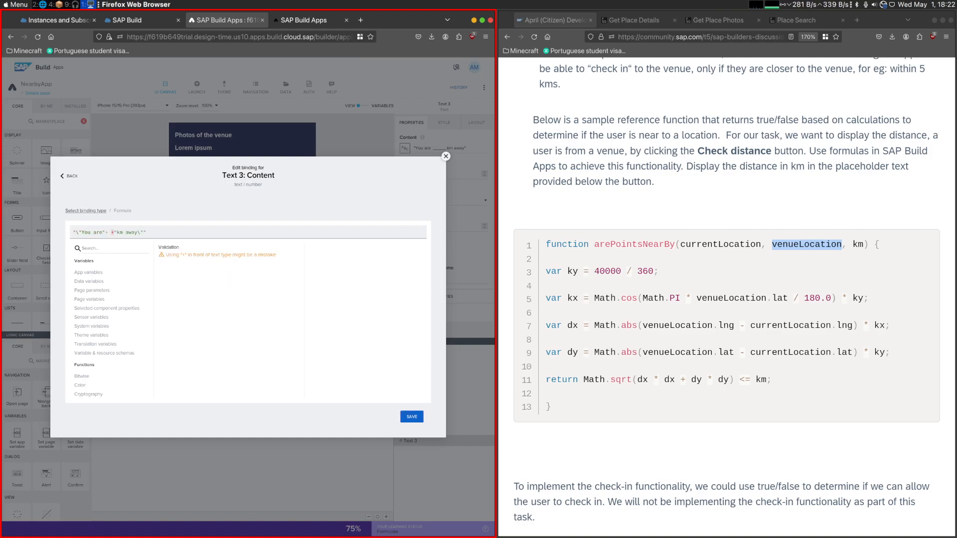
text(page)
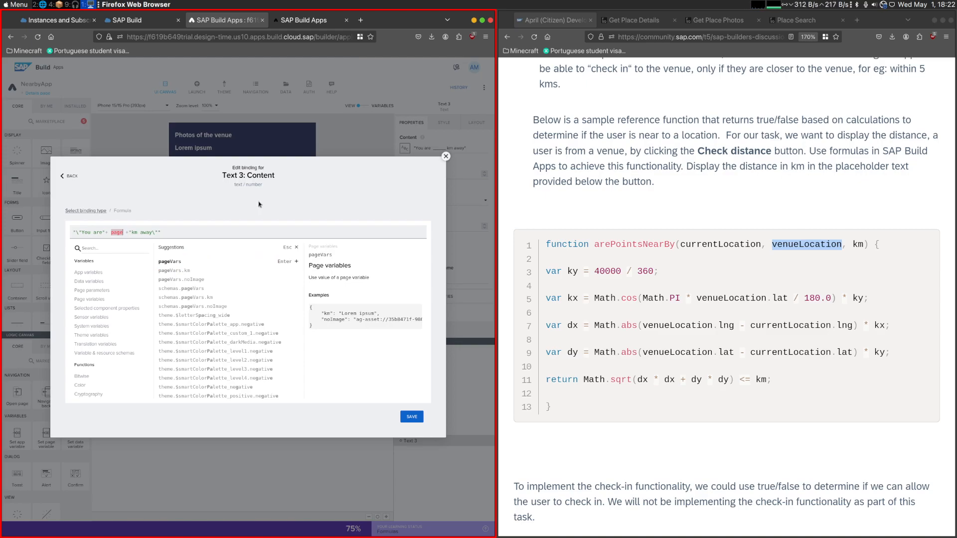
click(99, 289)
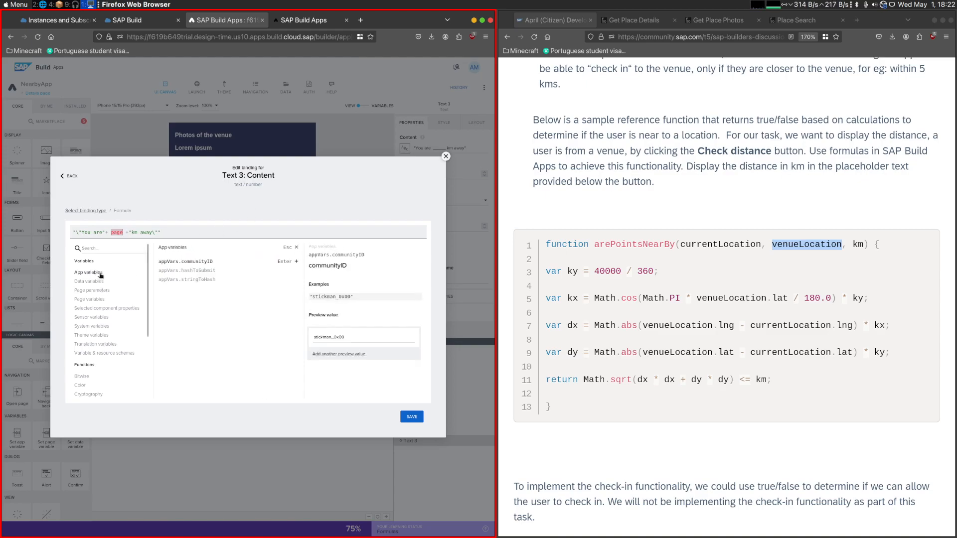
click(96, 300)
click(179, 262)
click(413, 417)
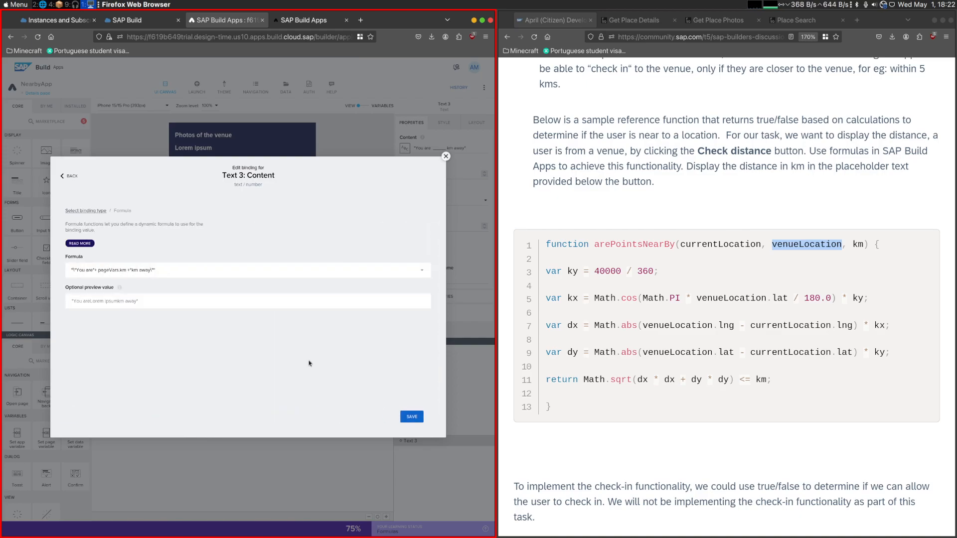
click(412, 418)
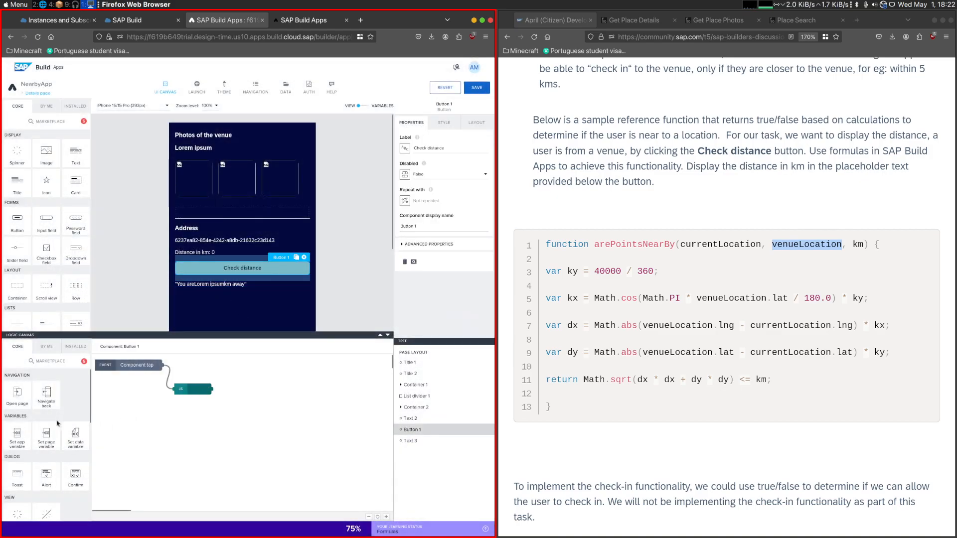
- Add a Set page variable node after Check distance's JavaScript node and assign the Function / result output to km
scroll(56, 419, down, 1)
drag(48, 397, 265, 395)
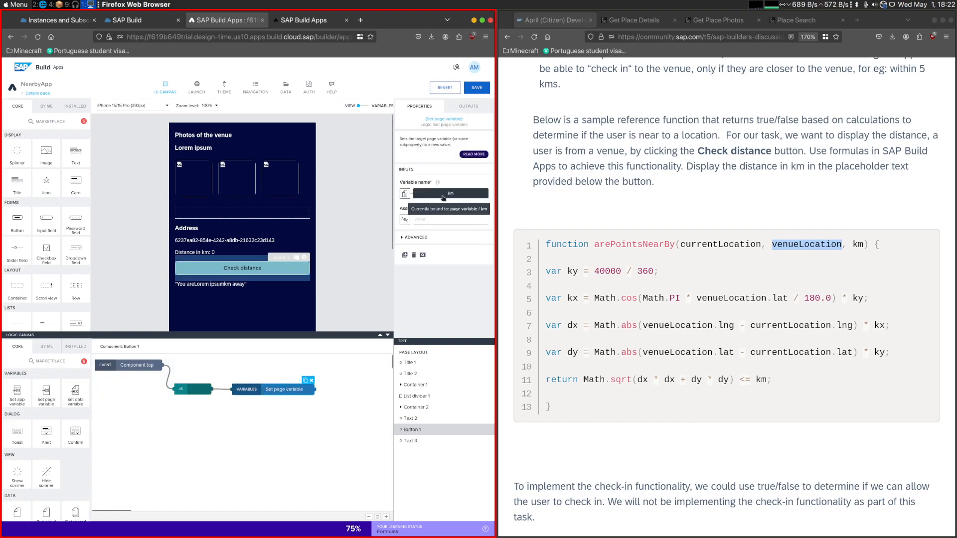
click(406, 219)
click(247, 315)
click(104, 177)
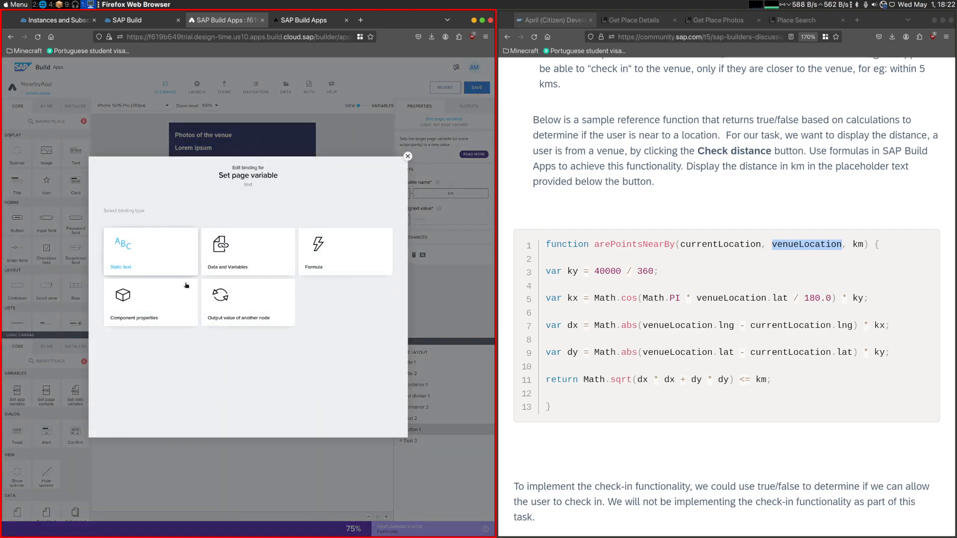
click(210, 304)
click(137, 279)
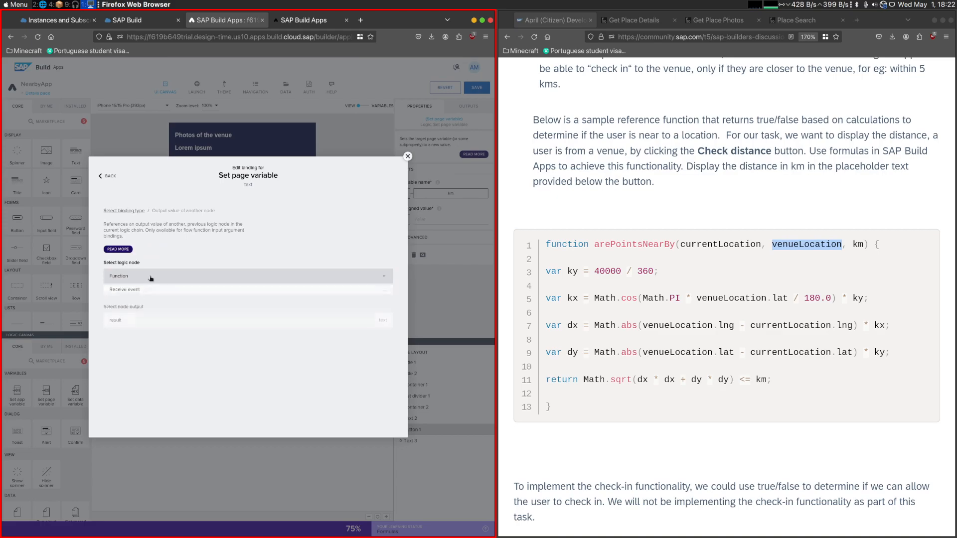
click(170, 313)
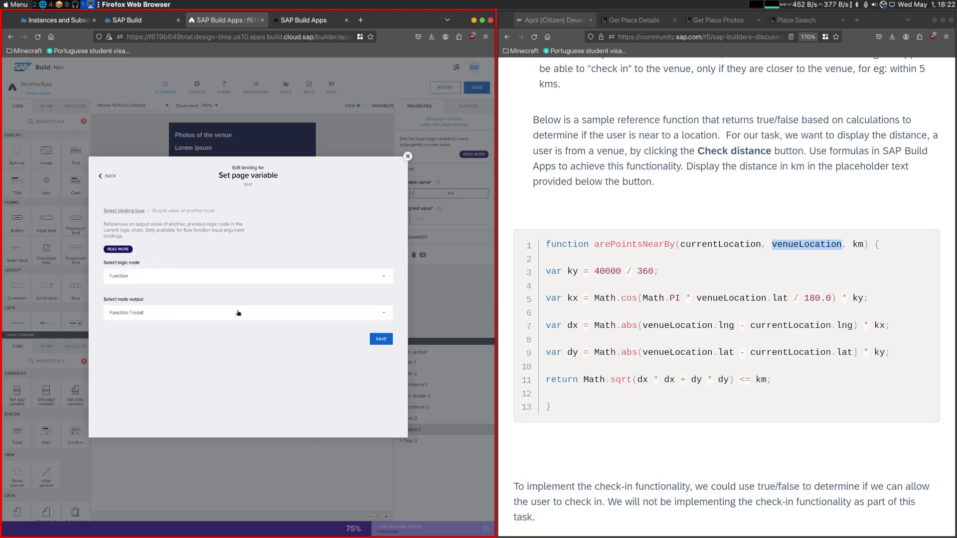
click(381, 339)
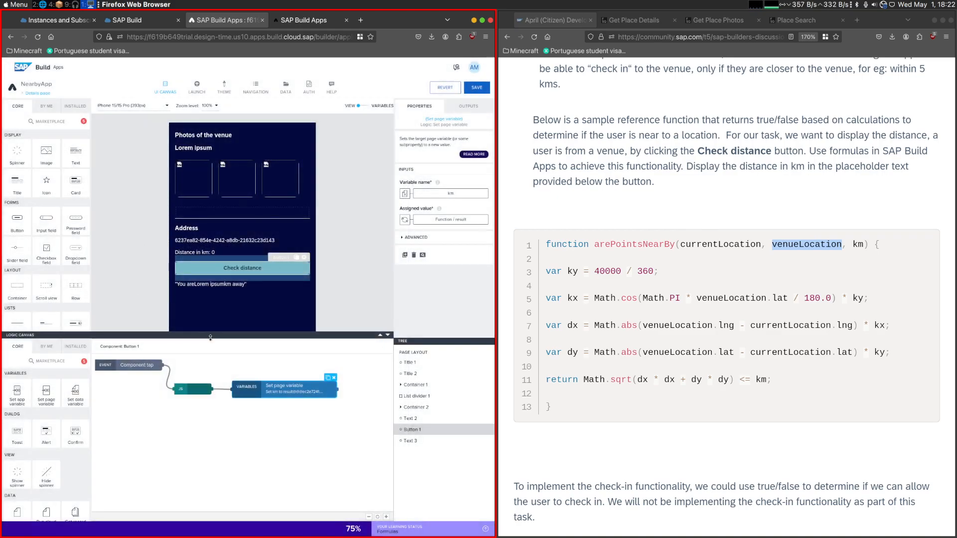
- Inspect the Receive event outputs for km's assigned value, and rebind it to Function / result
click(450, 220)
click(141, 274)
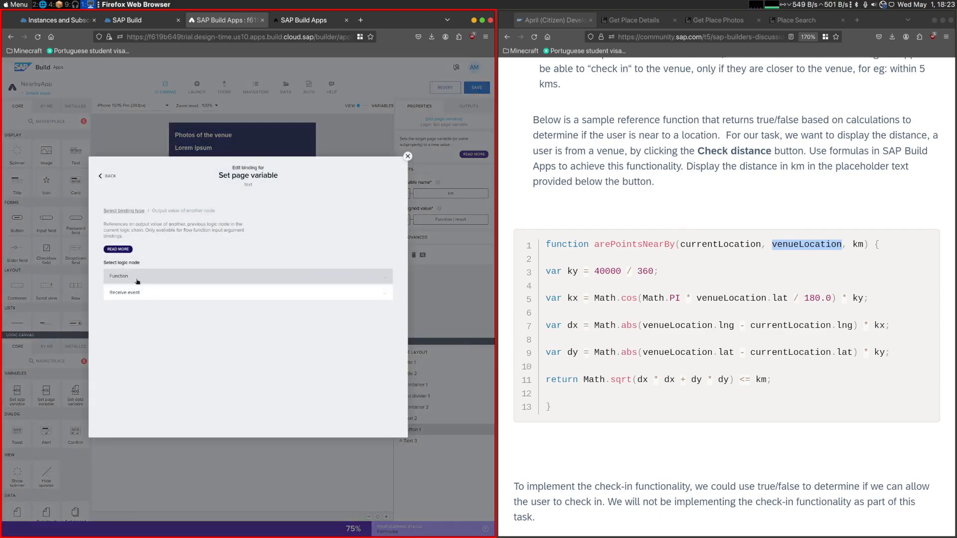
click(150, 293)
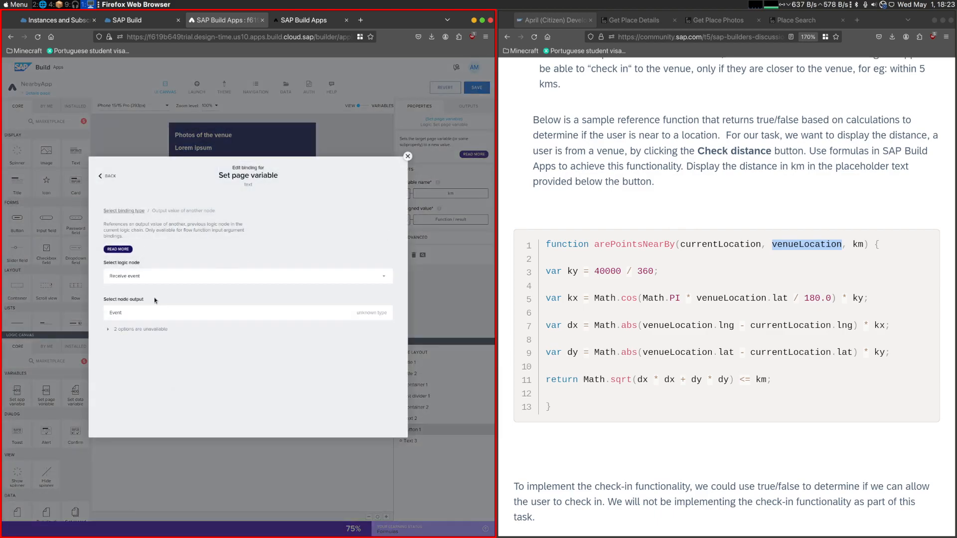
click(139, 330)
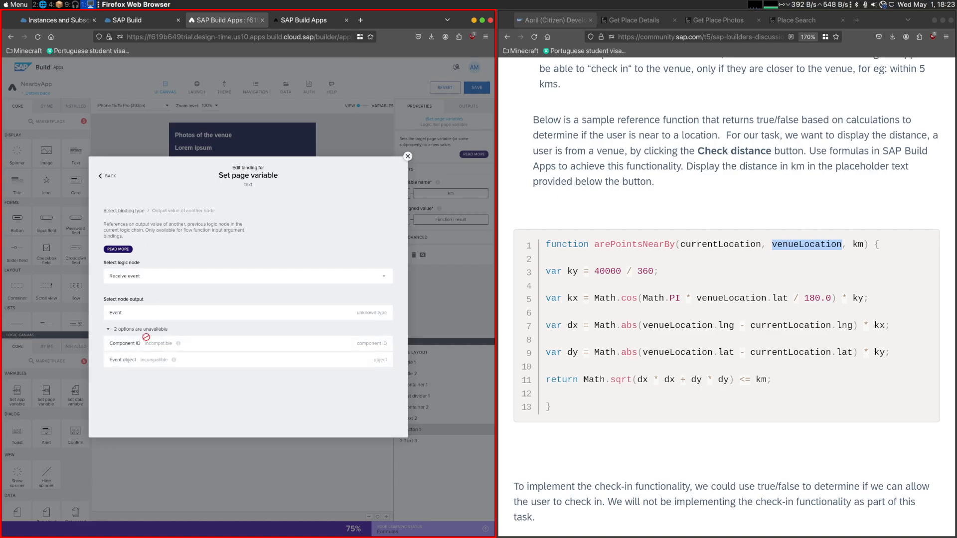
click(145, 276)
click(143, 278)
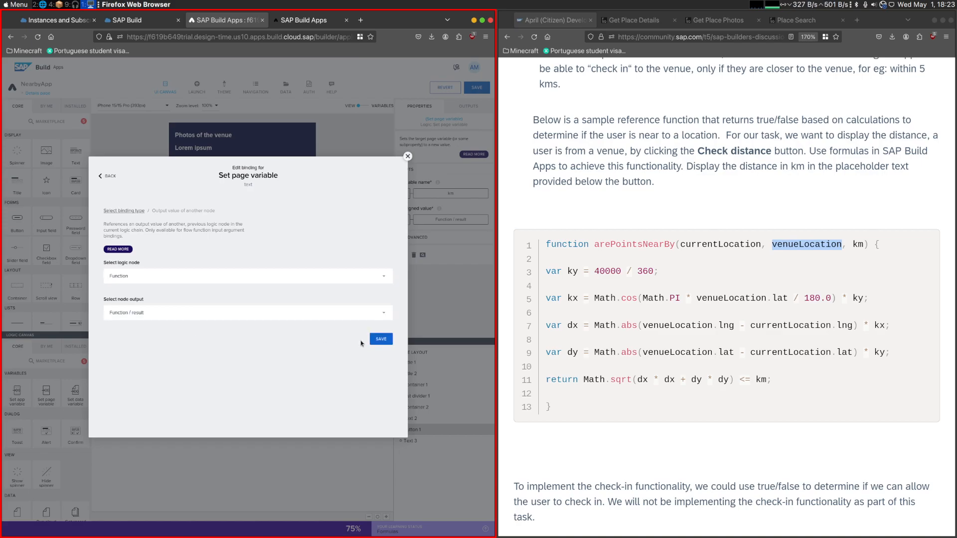
click(380, 339)
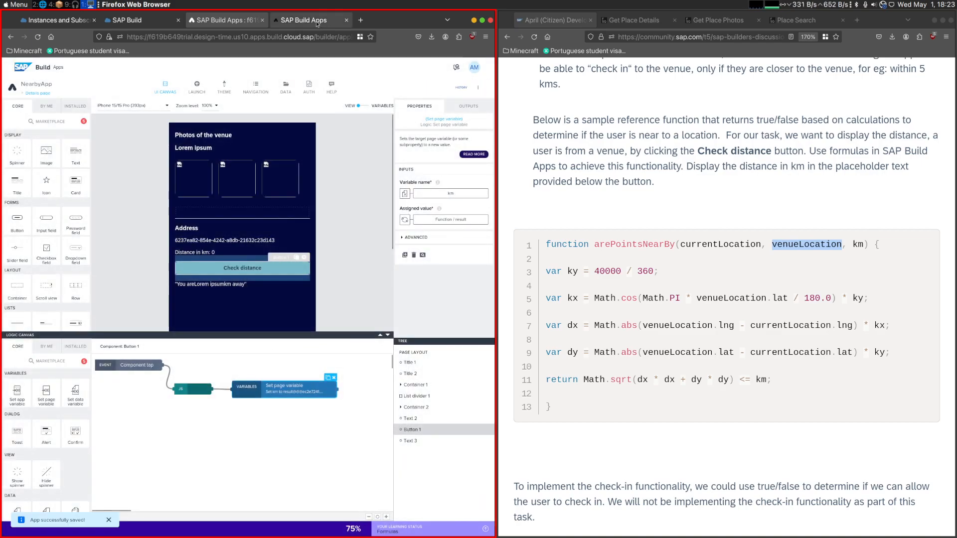
- Switch to the app preview and run Check distance on Quimera Brewpub's details
click(316, 21)
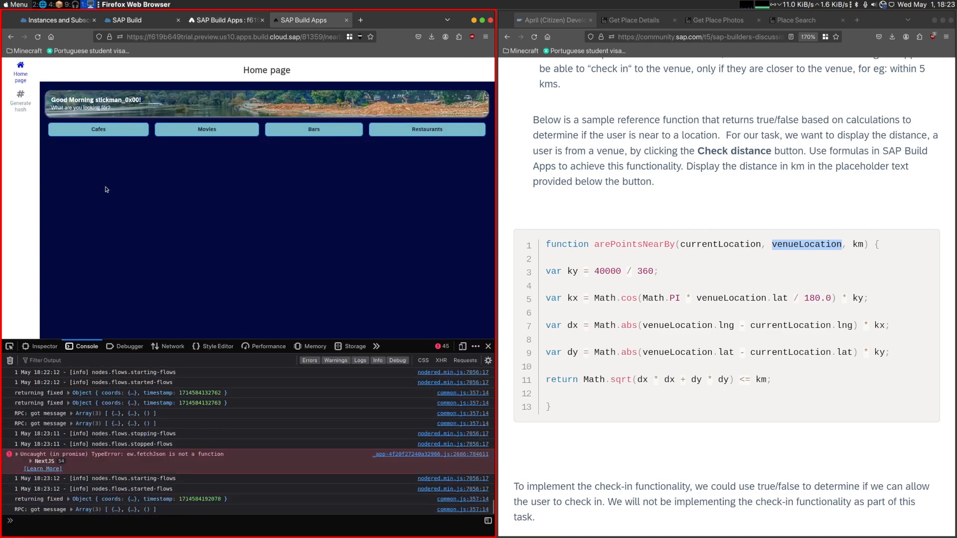
click(106, 190)
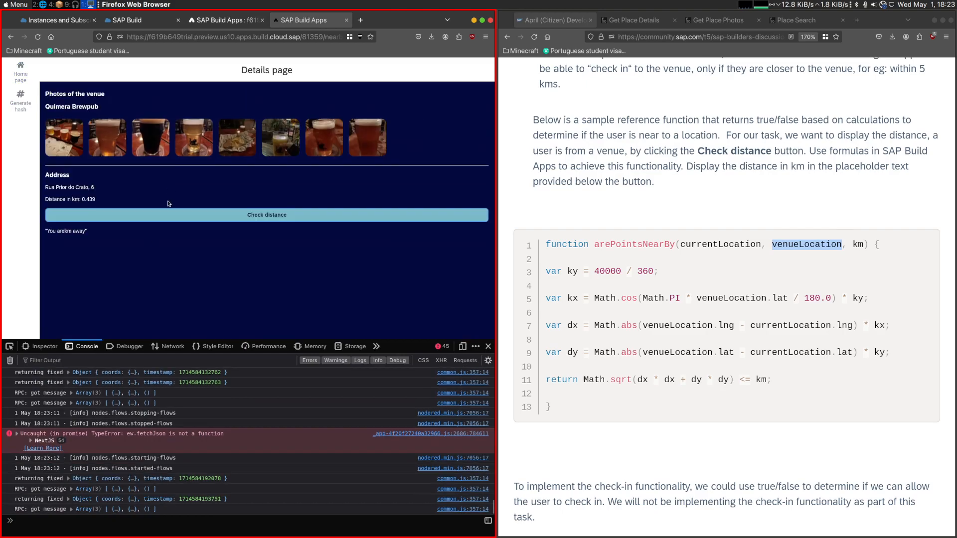
click(156, 219)
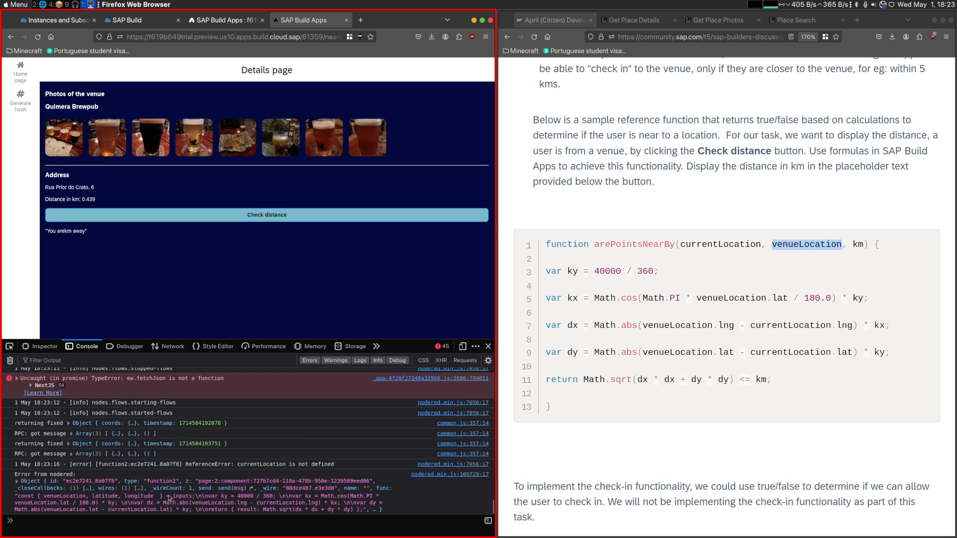
- Add a log call for Math.sqrt(dx * dx + dy * dy) above the return statement in Check distance's JavaScript node
click(209, 22)
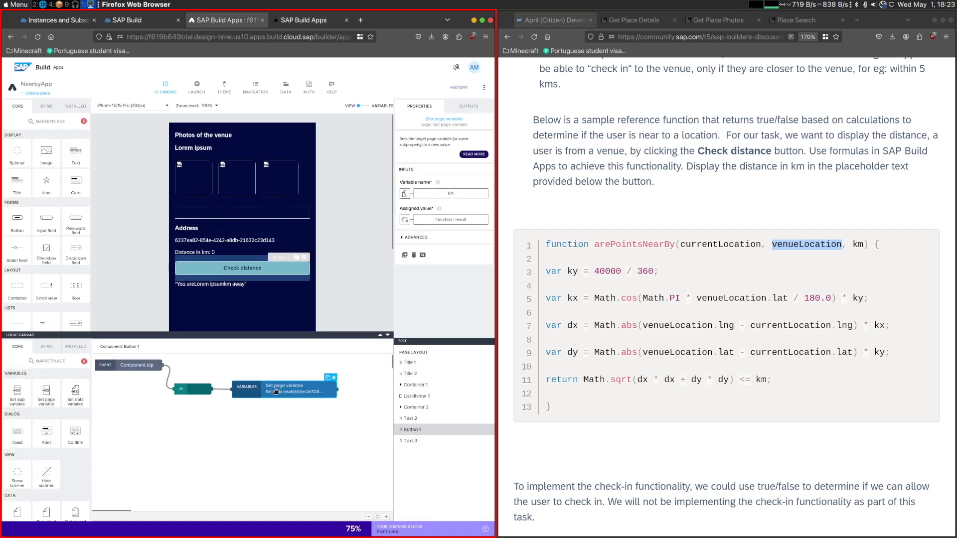
double_click(209, 392)
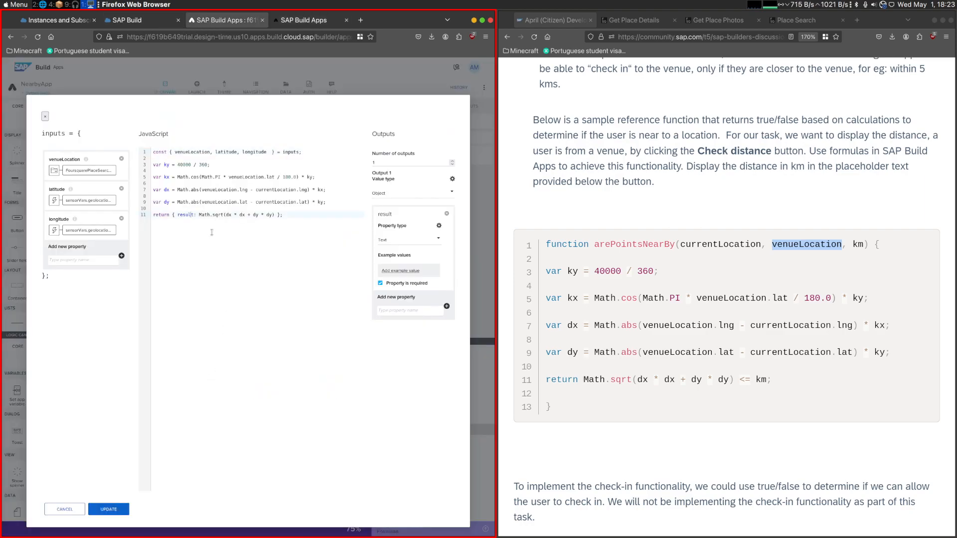
drag(199, 215, 273, 215)
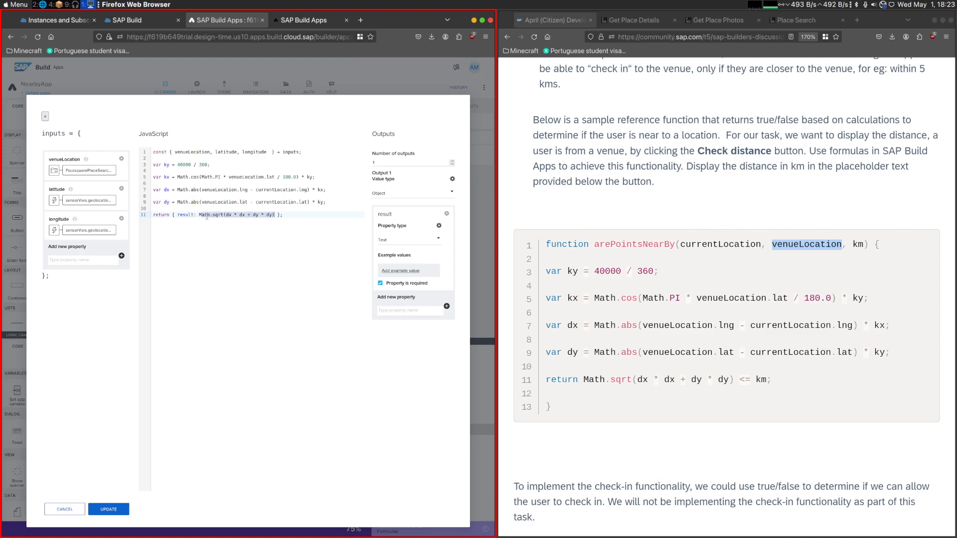
double_click(183, 215)
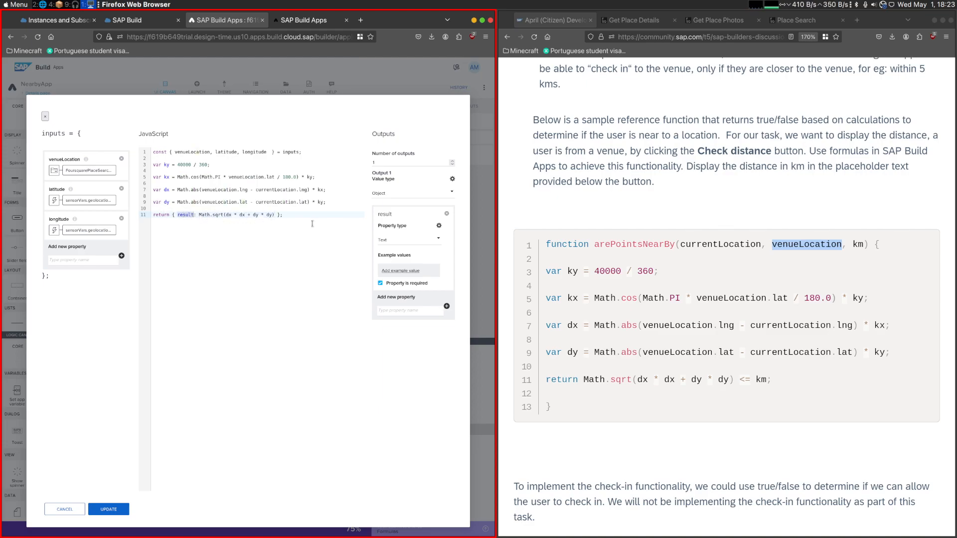
double_click(386, 215)
click(215, 208)
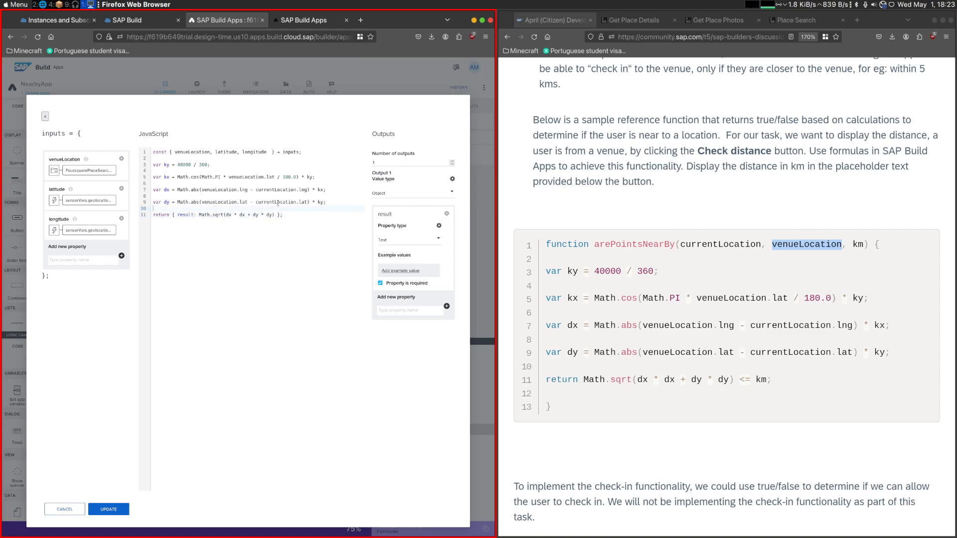
key(Return)
key(Return)
text(conso.log()
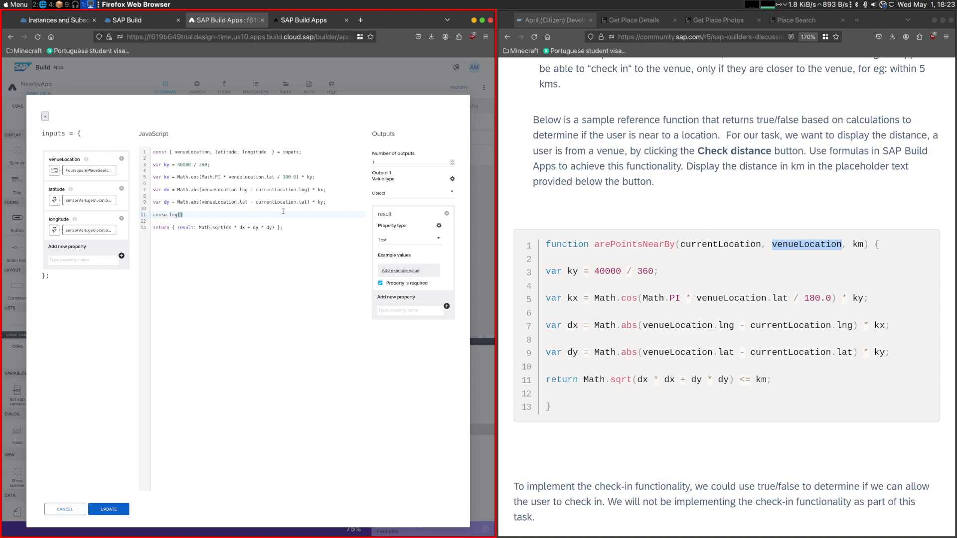
drag(200, 229, 265, 223)
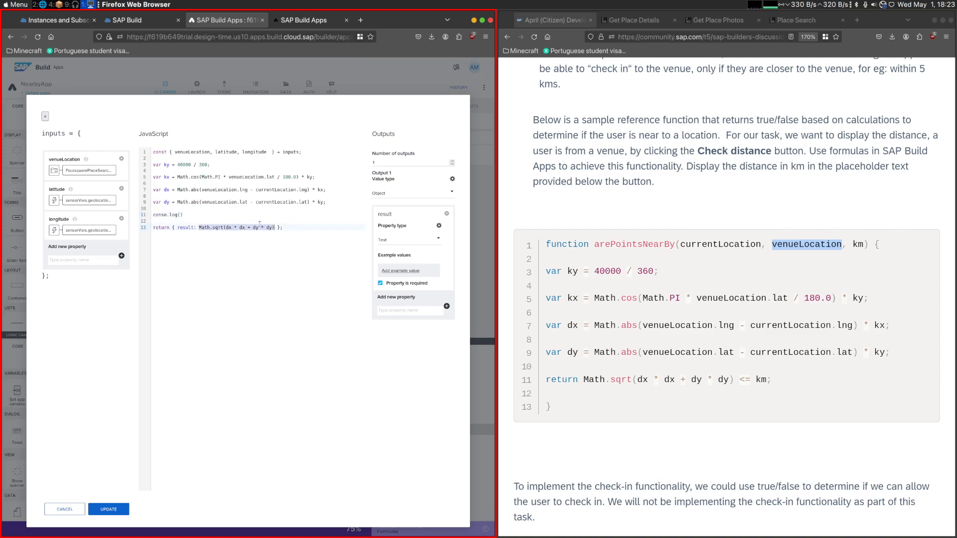
key(ctrl+c)
click(181, 214)
key(ctrl+v)
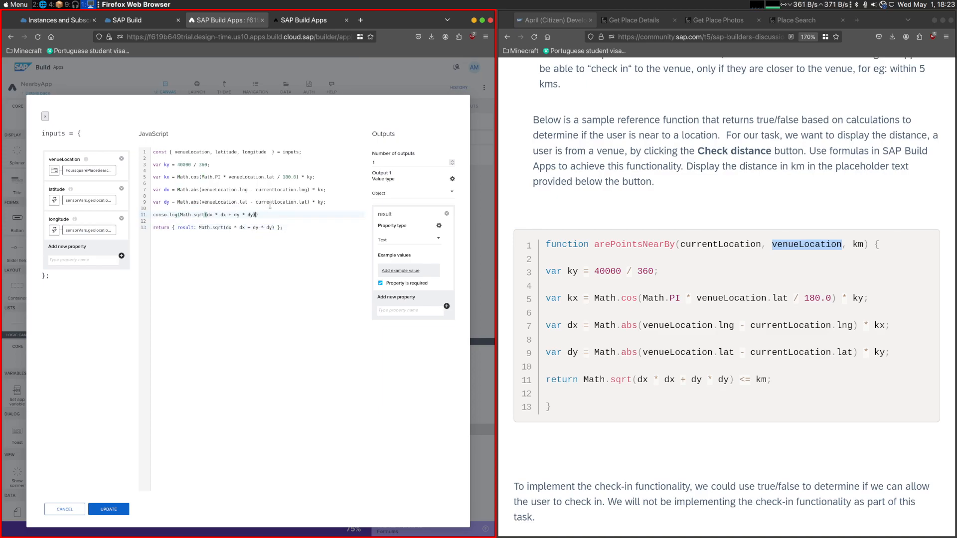
click(108, 509)
- Review the binding types available for km's assigned value and check the properties of the text below Check distance
click(279, 392)
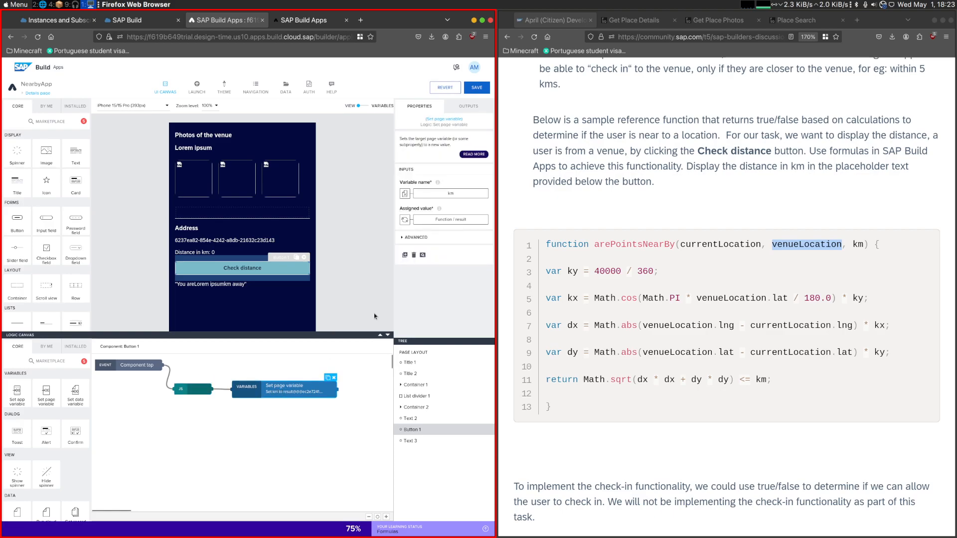
click(435, 220)
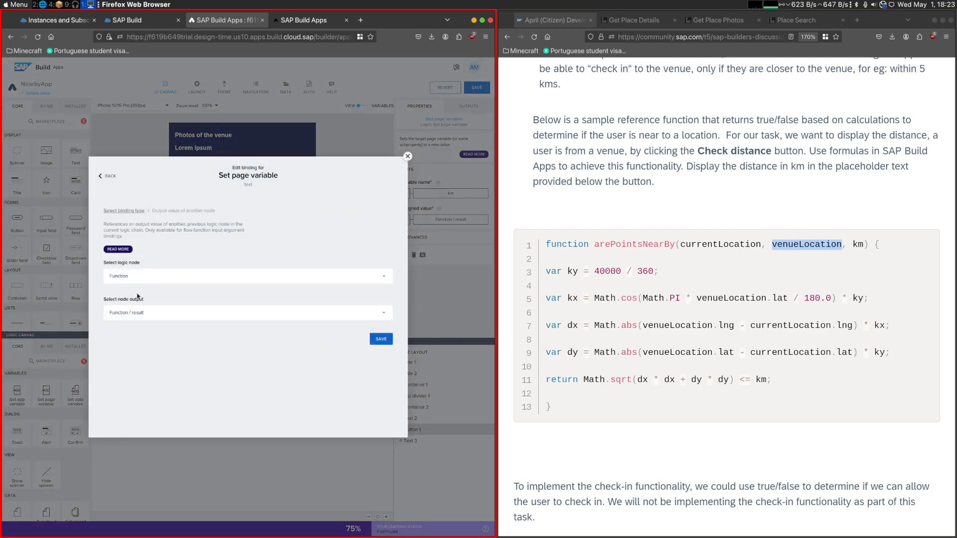
click(119, 212)
click(165, 293)
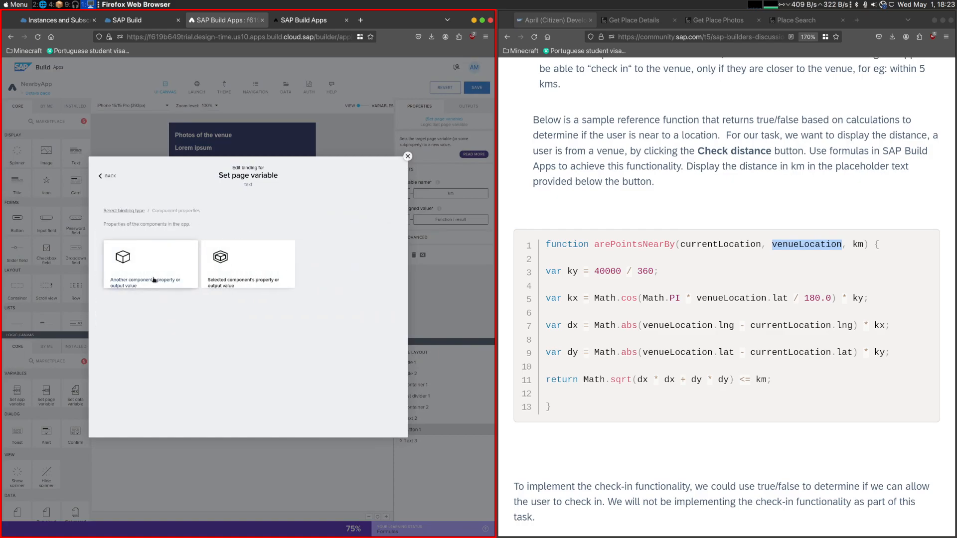
click(189, 265)
click(123, 211)
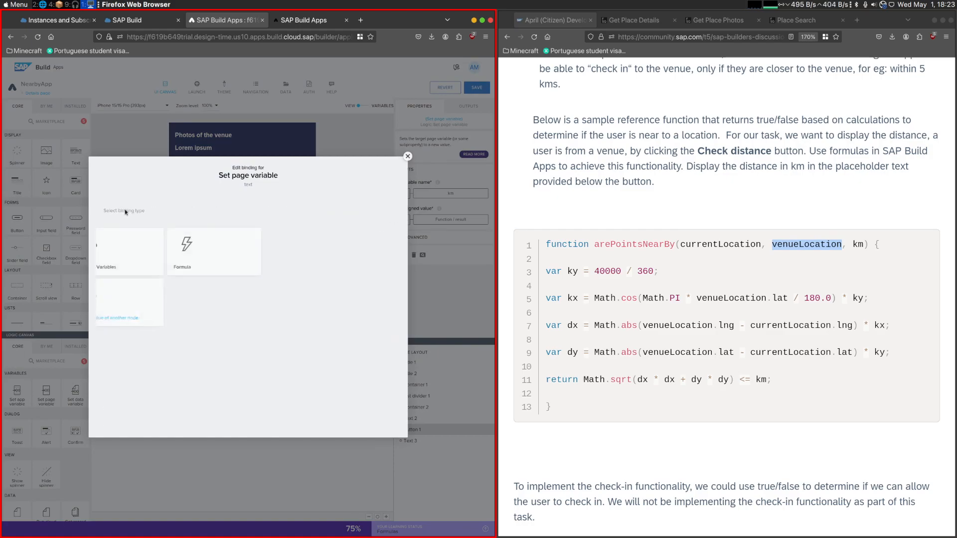
click(165, 296)
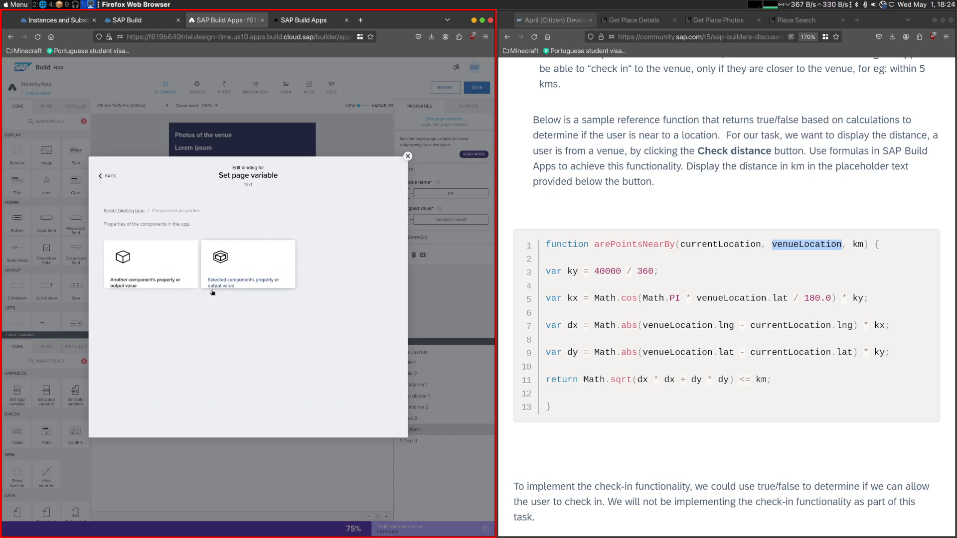
click(108, 176)
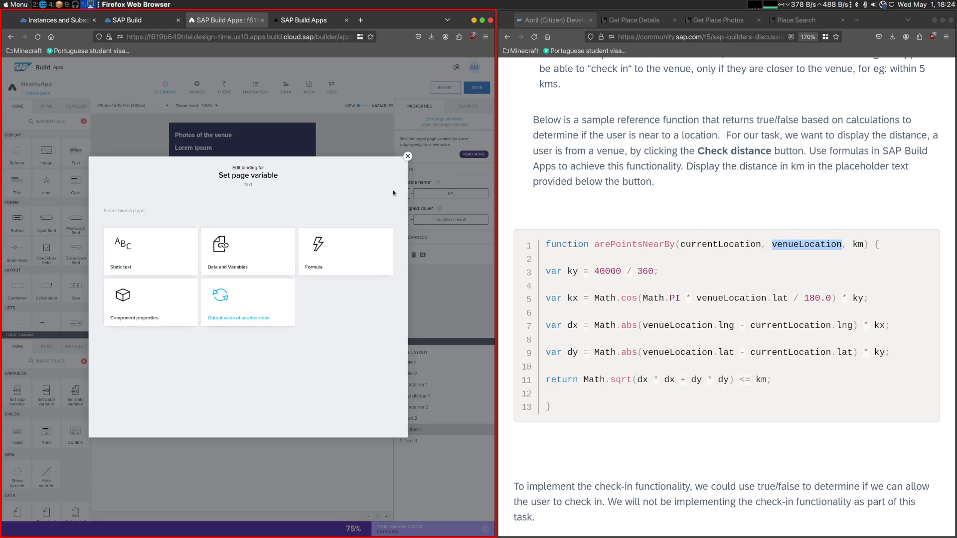
click(407, 157)
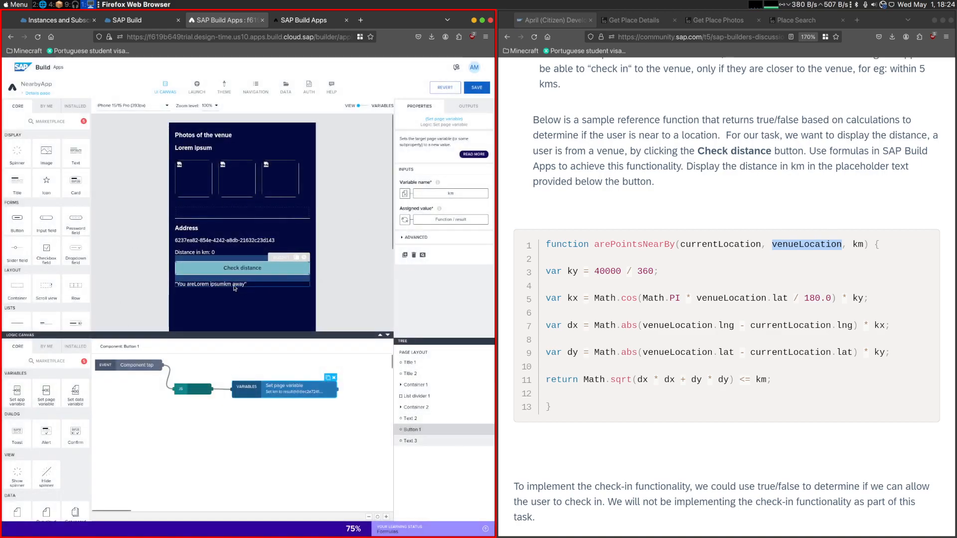
click(205, 285)
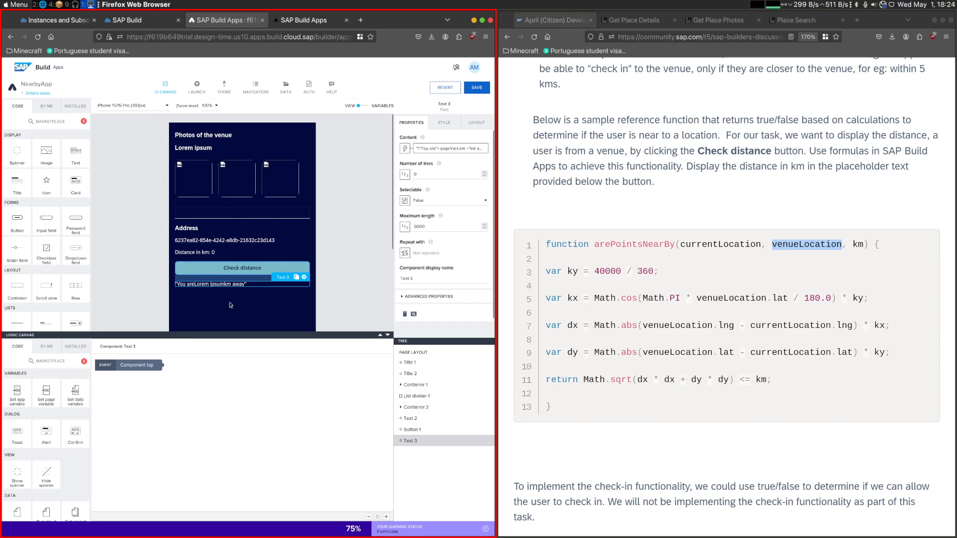
click(222, 271)
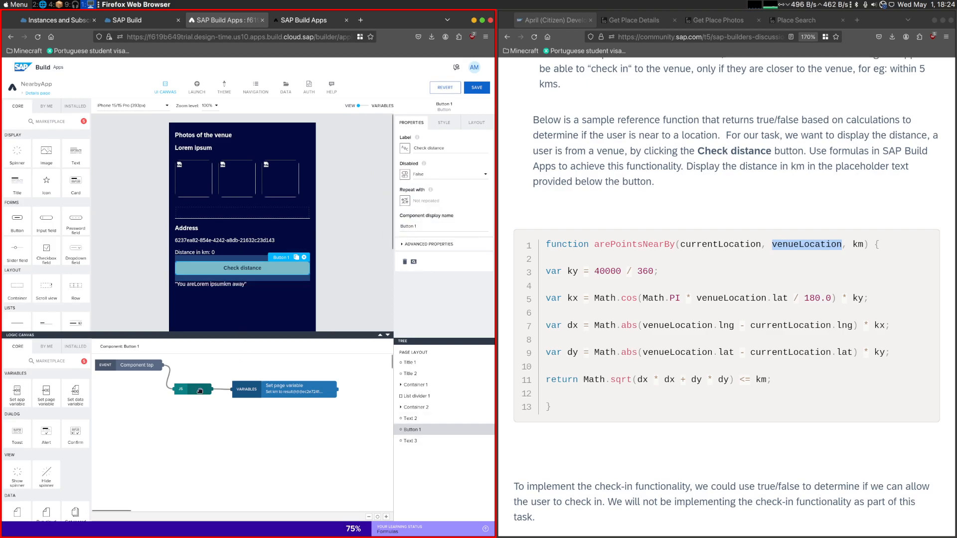
- Run Check distance again on Quimera Brewpub's details in the preview and read the latest console output
key(ctrl+Tab)
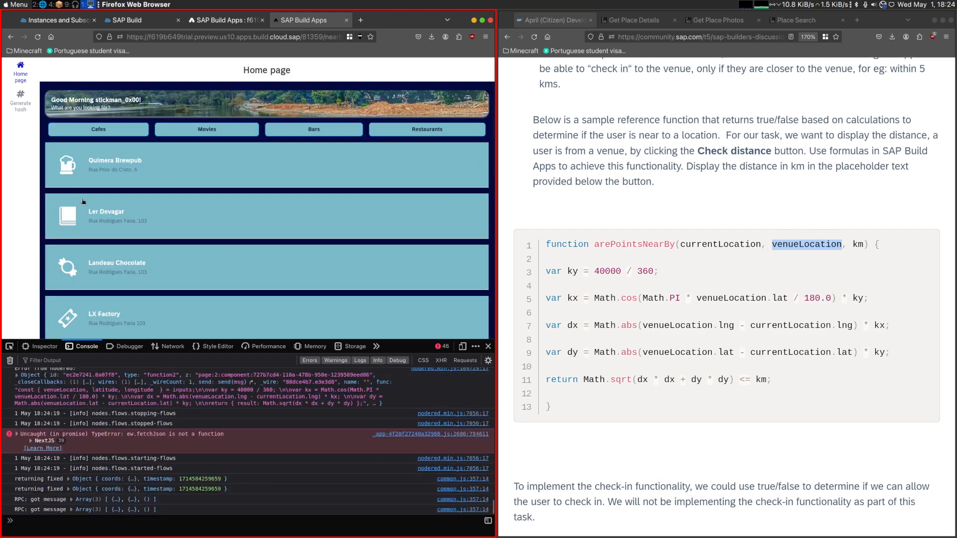
click(77, 177)
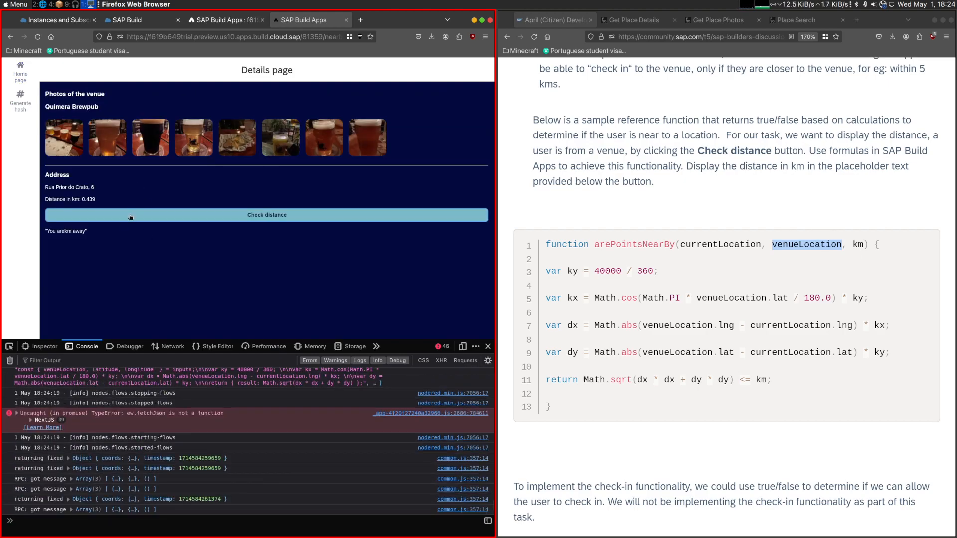
click(130, 217)
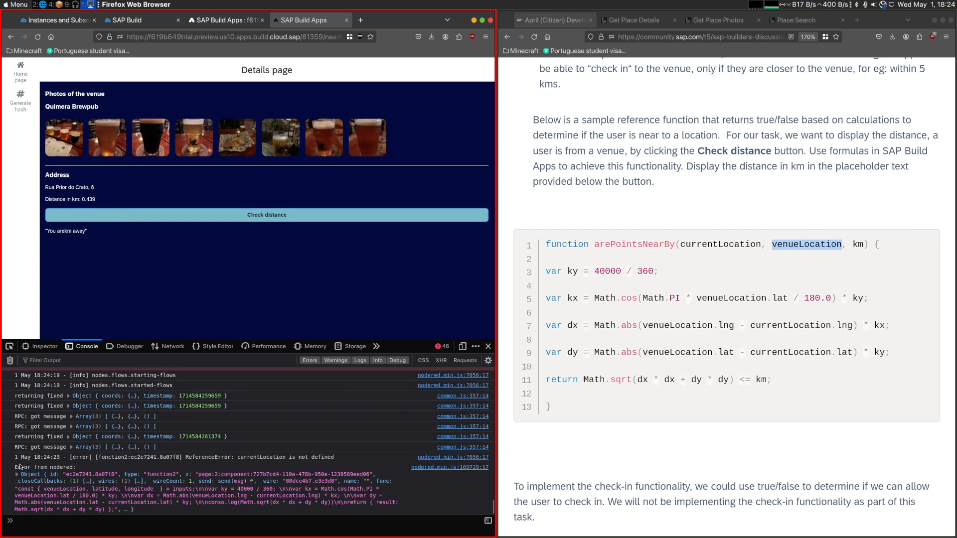
drag(16, 455, 268, 459)
- In Check distance's JavaScript node, use venueLocation.latitude in kx and dy, and replace currentLocation.lat with latitude
click(223, 22)
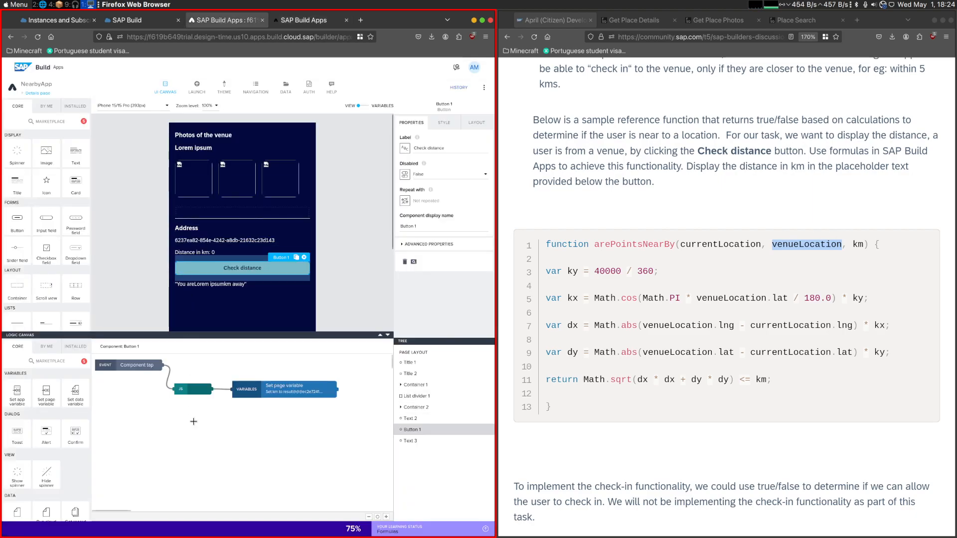
double_click(196, 393)
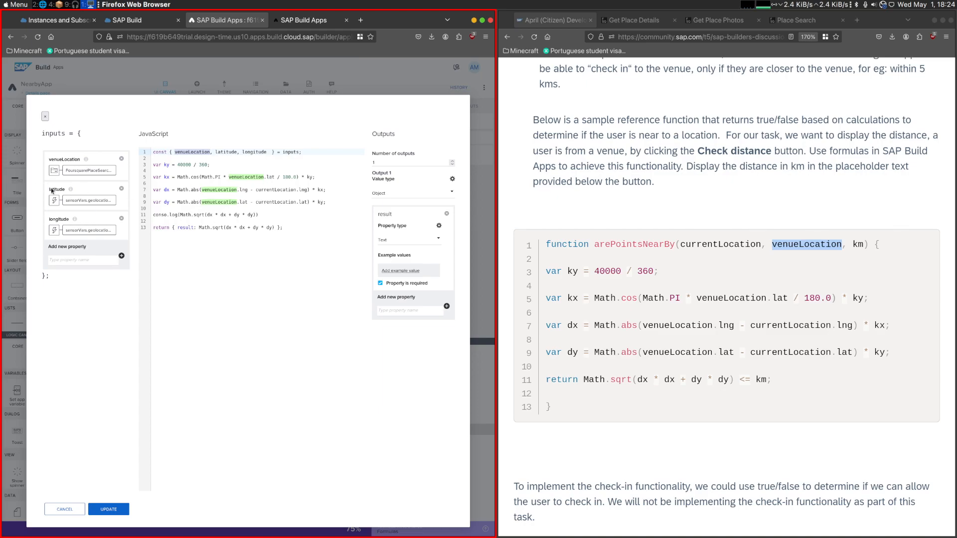
double_click(270, 177)
key(ctrl+v)
double_click(244, 201)
key(ctrl+v)
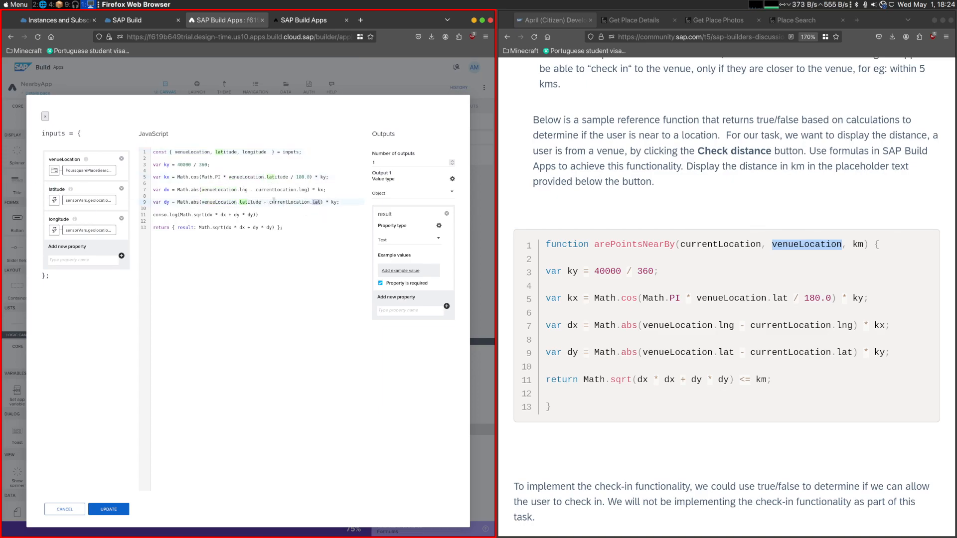
double_click(59, 190)
click(266, 199)
double_click(279, 202)
shift+click(320, 202)
key(BackSpace)
key(ctrl+v)
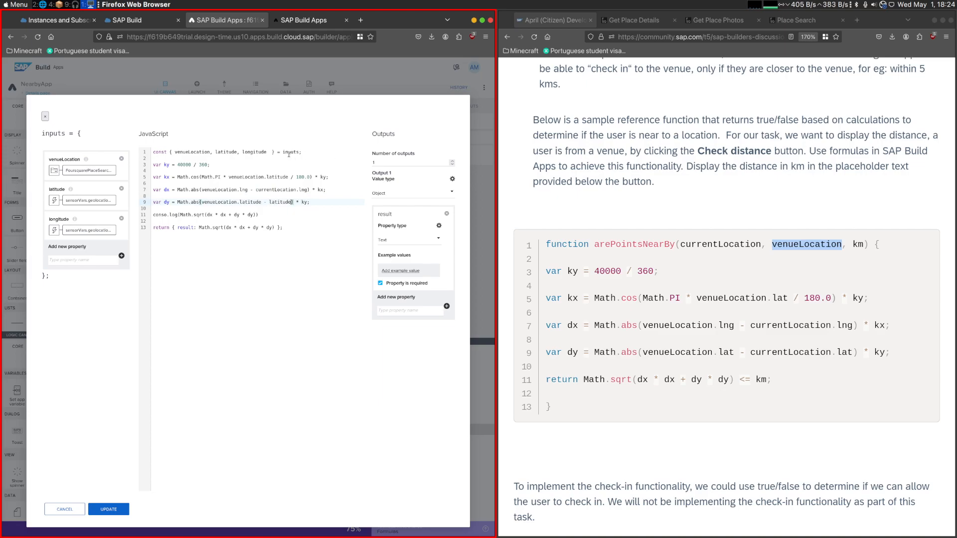
- Make dx use venueLocation.longitude - longitude, delete the log line and update the JavaScript node
click(258, 158)
click(240, 189)
key(ctrl+v)
drag(272, 189, 319, 190)
key(ctrl+v)
drag(275, 215, 249, 209)
key(BackSpace)
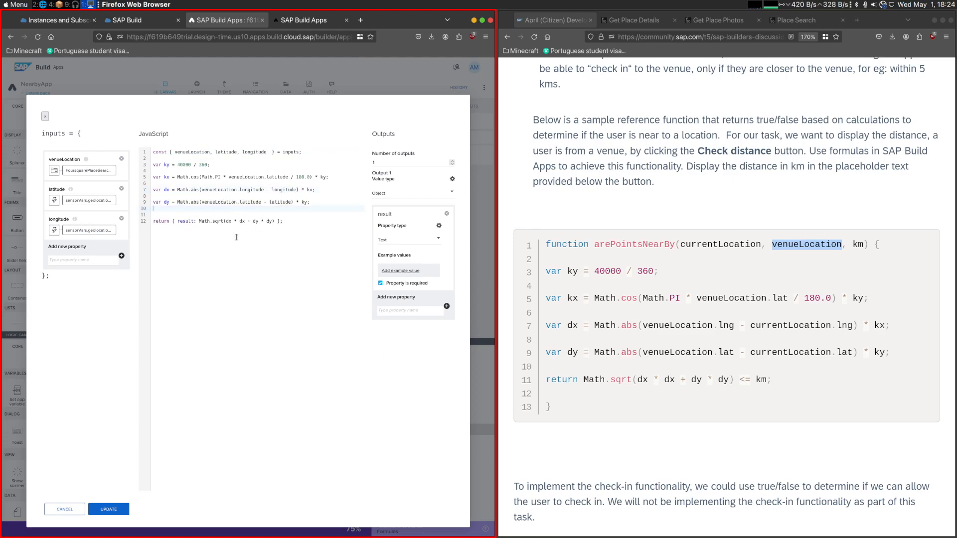
click(107, 509)
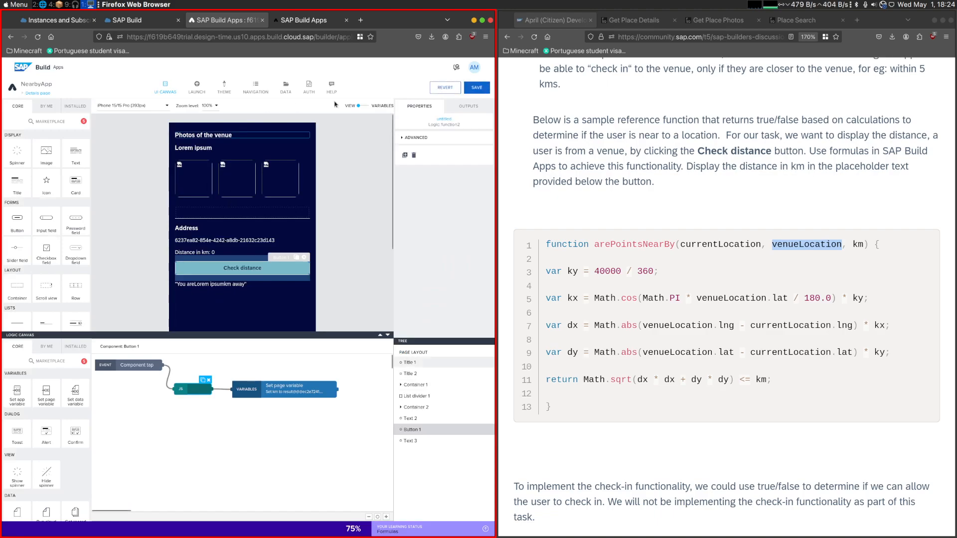
- Test the corrected Check distance calculation on Quimera Brewpub's details in the preview
click(304, 21)
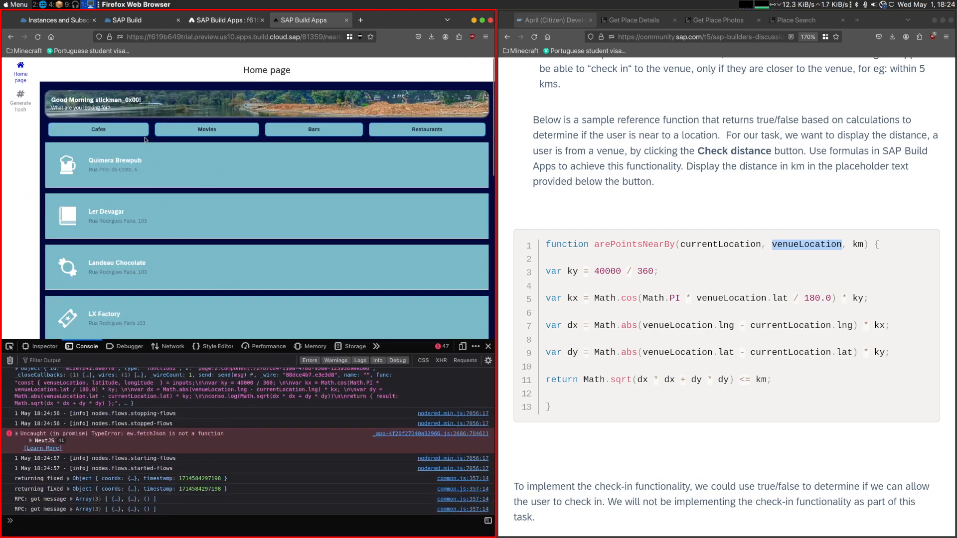
click(68, 163)
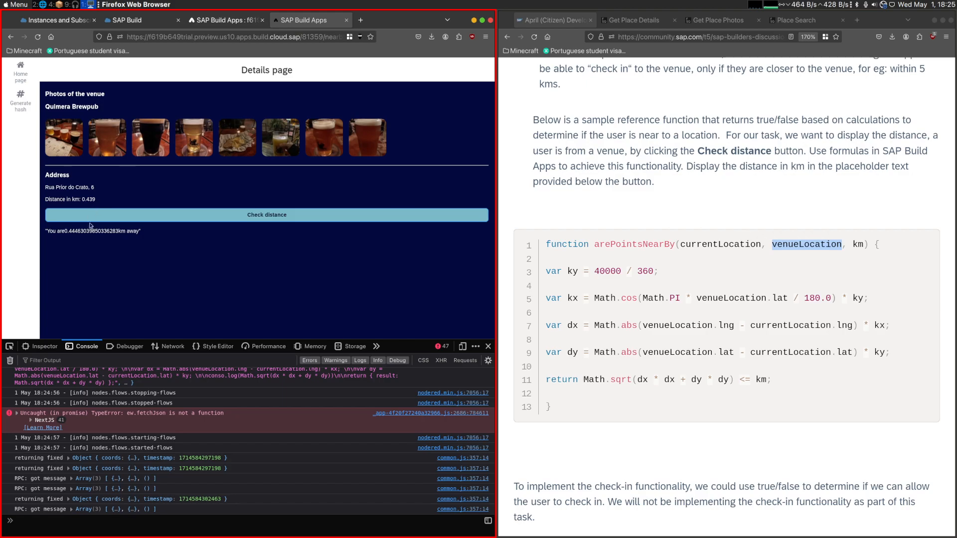
- Review the assigned value binding of Check distance's Set page variable node in the app editor
click(225, 20)
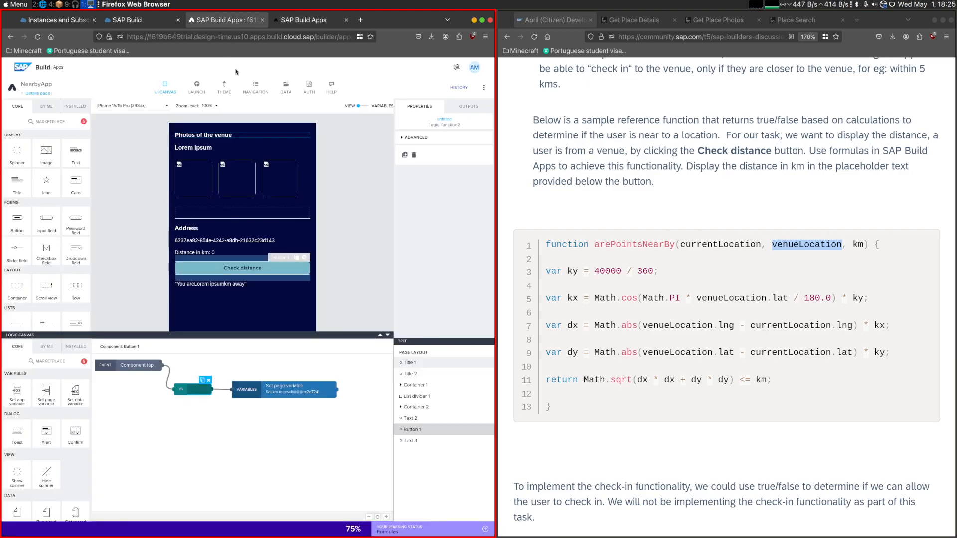
click(218, 286)
click(217, 269)
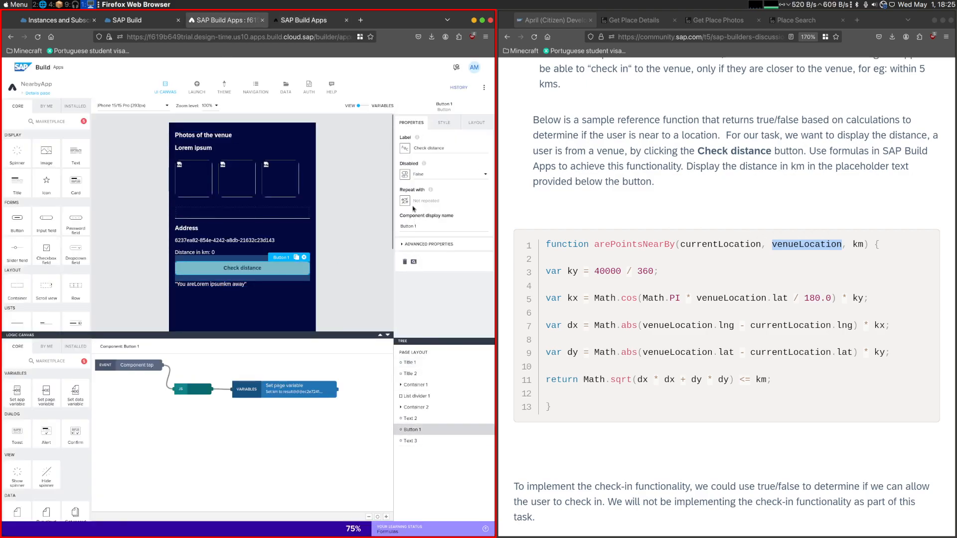
click(252, 382)
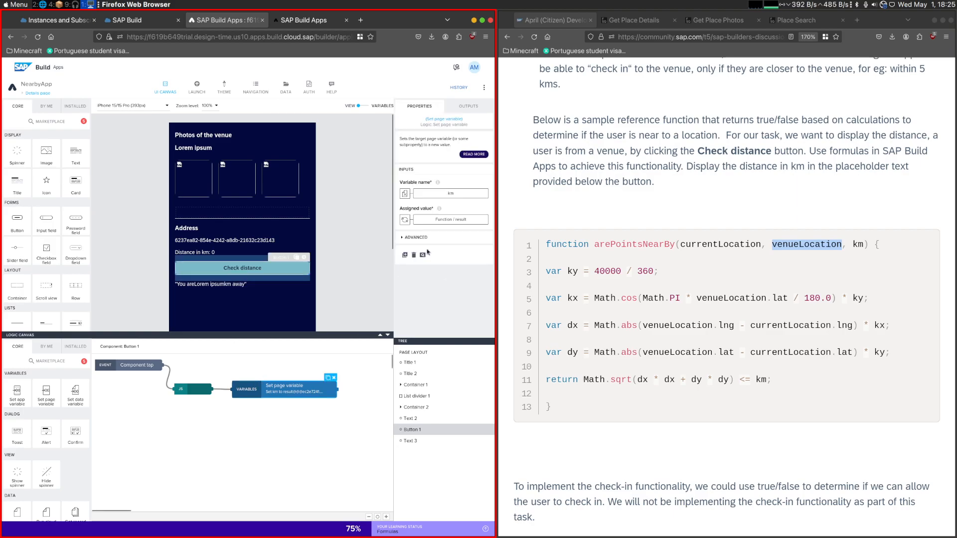
click(451, 219)
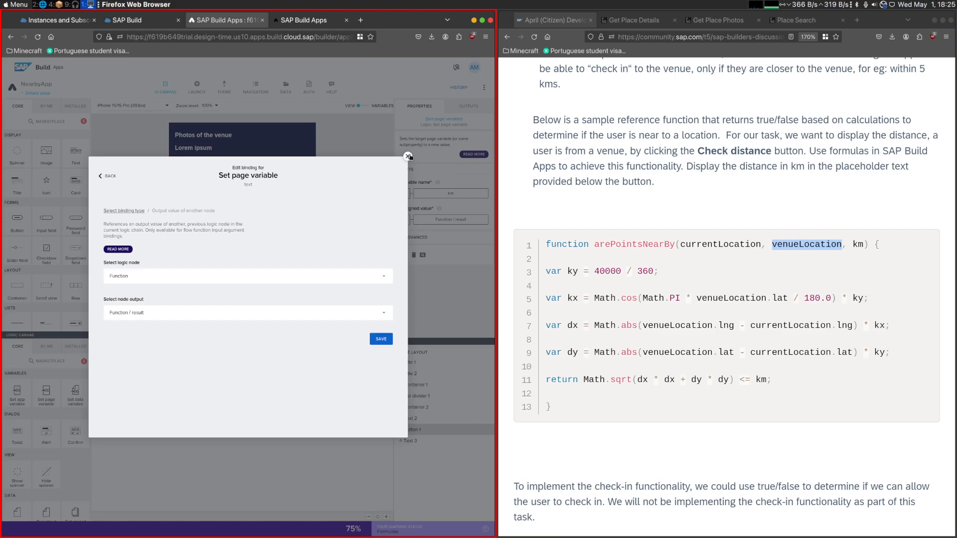
click(113, 175)
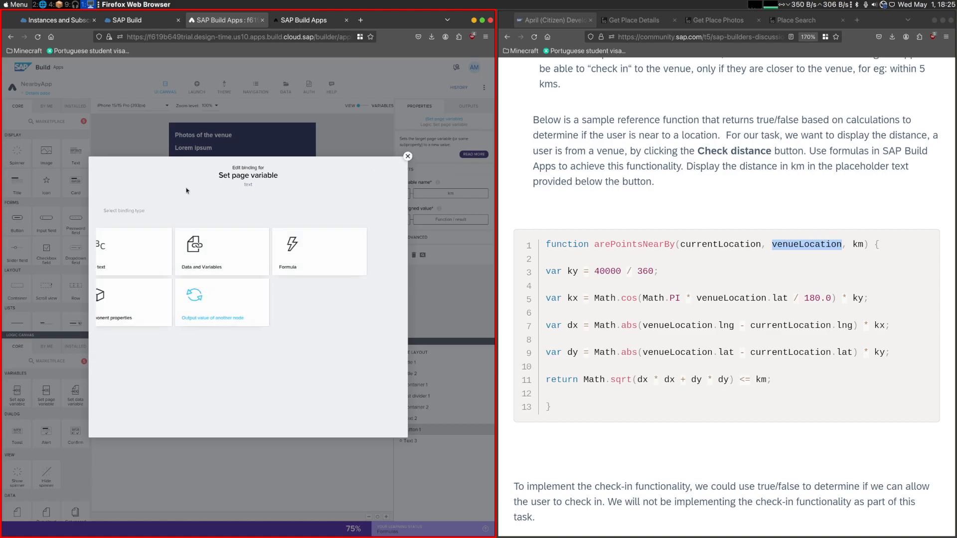
click(406, 157)
click(215, 285)
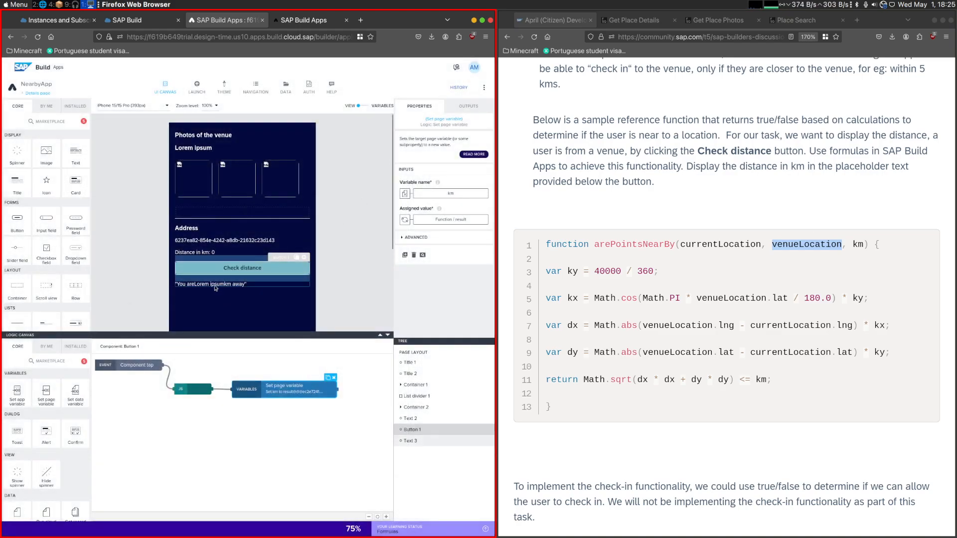
click(450, 150)
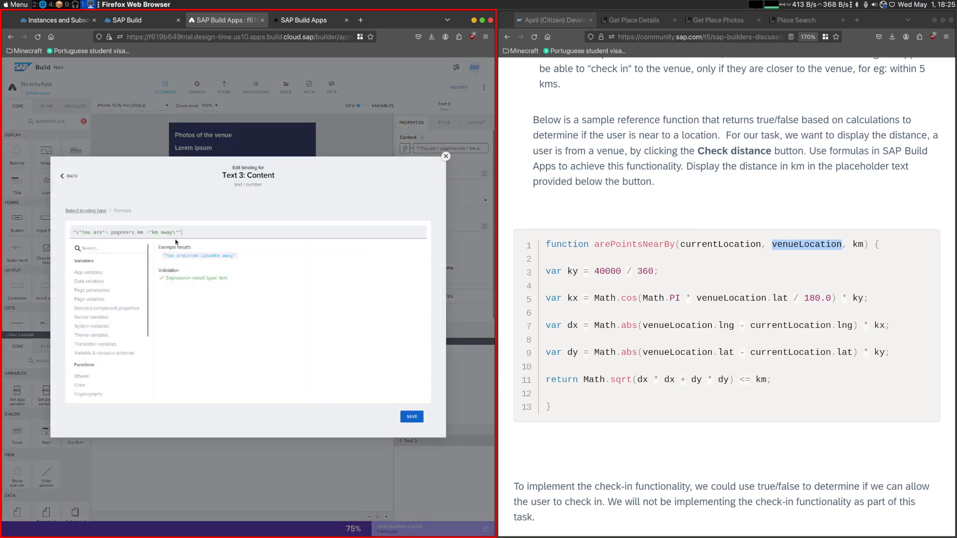
click(152, 232)
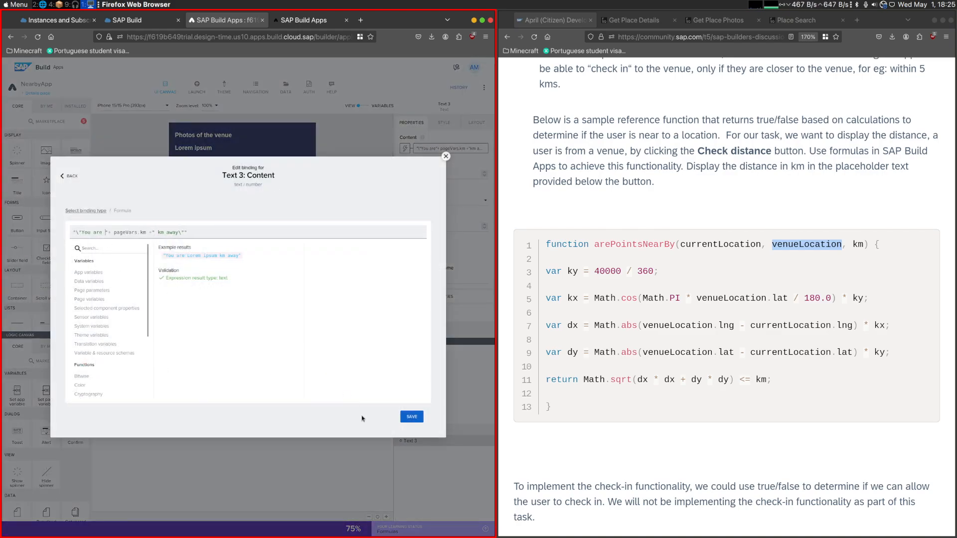
click(412, 416)
click(150, 273)
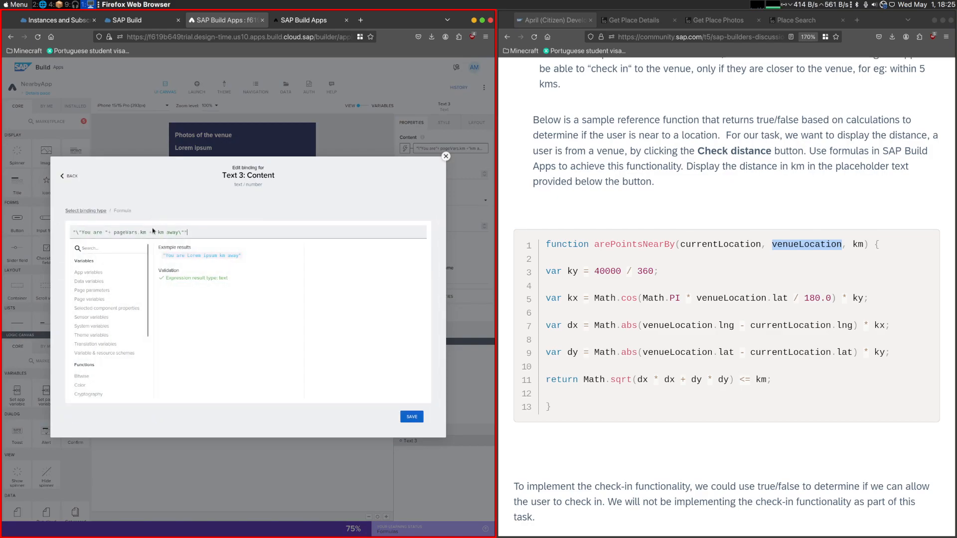
click(114, 233)
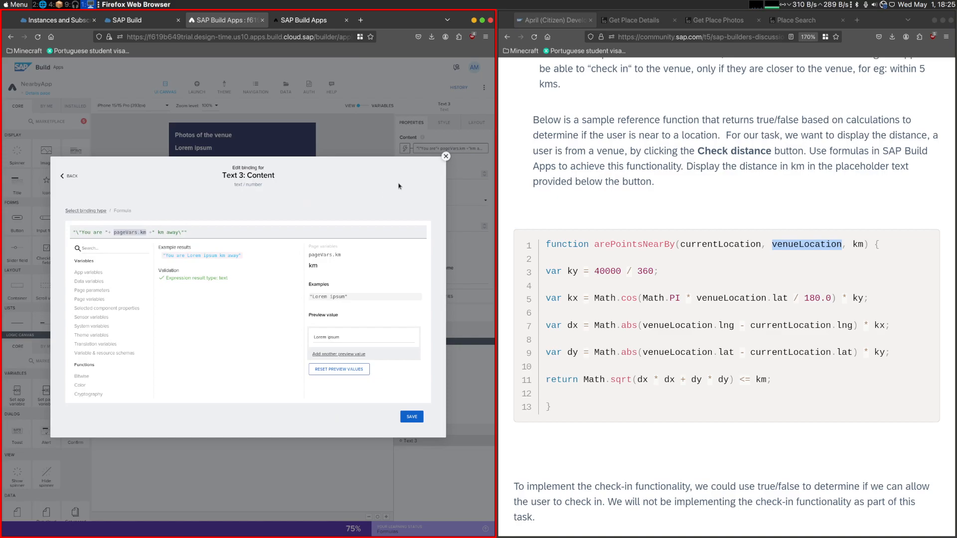
click(446, 157)
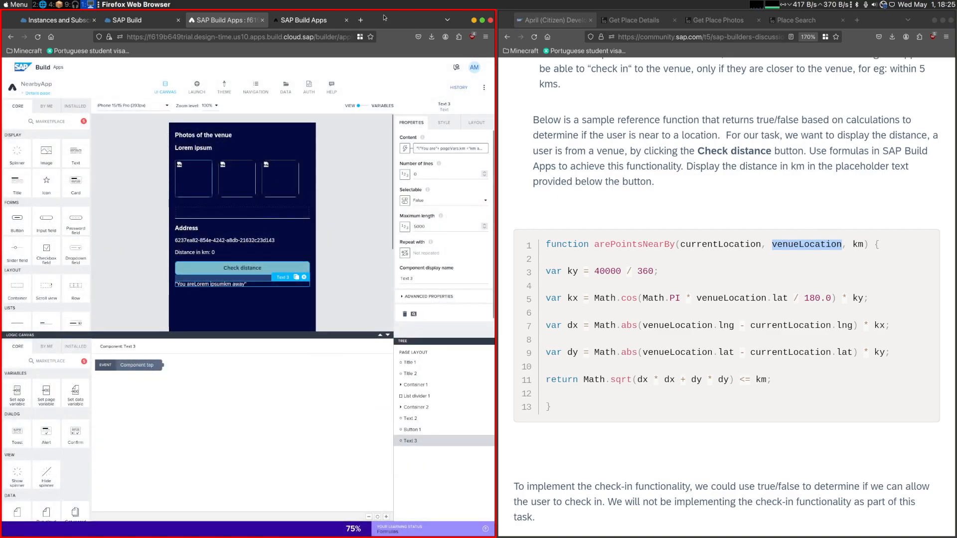
- Search the web for "js 2 decimals" and open the W3Schools JavaScript toFixed() page
click(361, 20)
text(js 2 de)
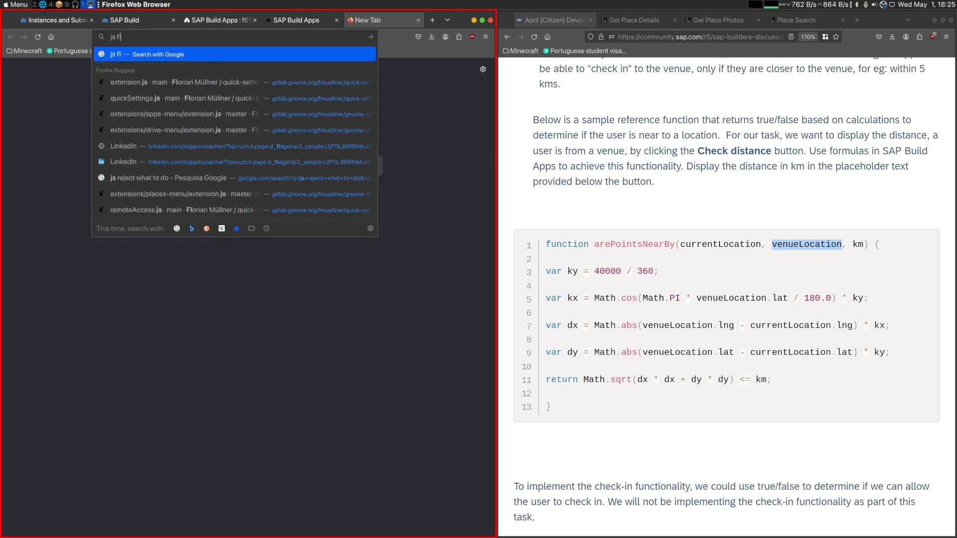
text(cimals)
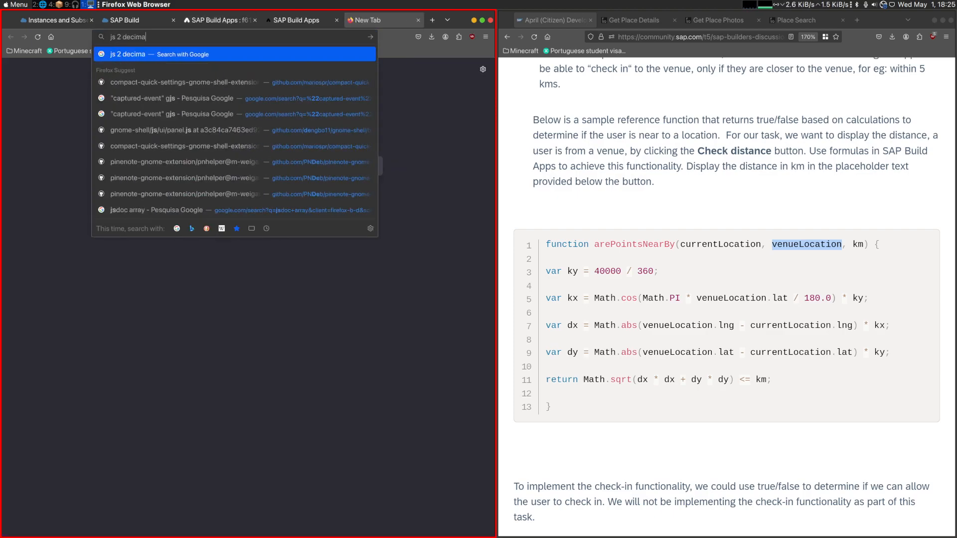
key(Return)
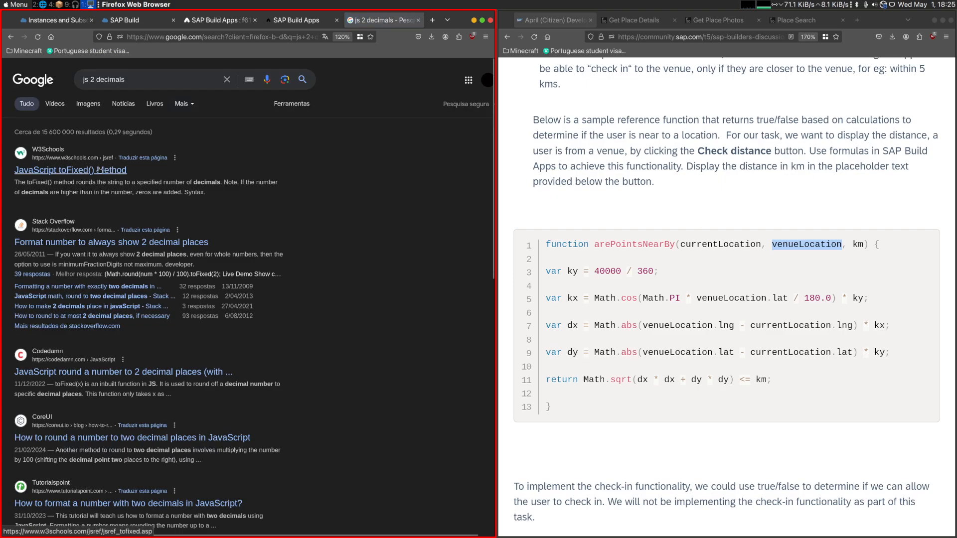
click(99, 170)
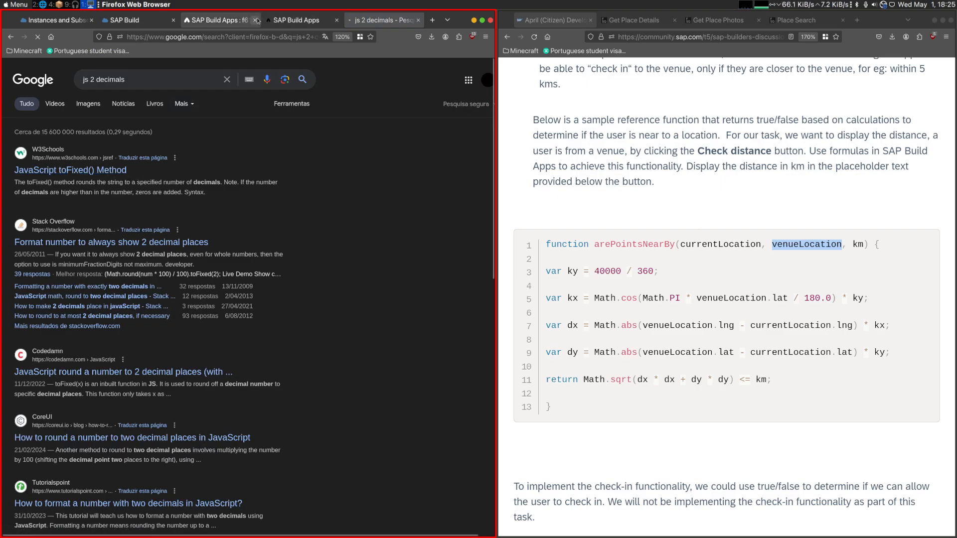
- Append .toFixed(2) to the returned Math.sqrt result in Check distance's JavaScript node and update the node
click(219, 20)
double_click(187, 388)
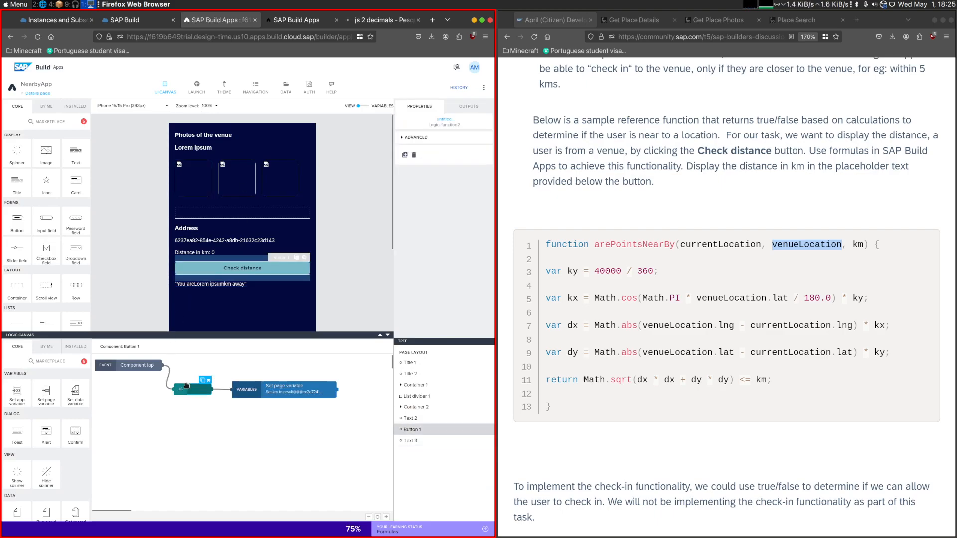
text(.To };)
click(382, 20)
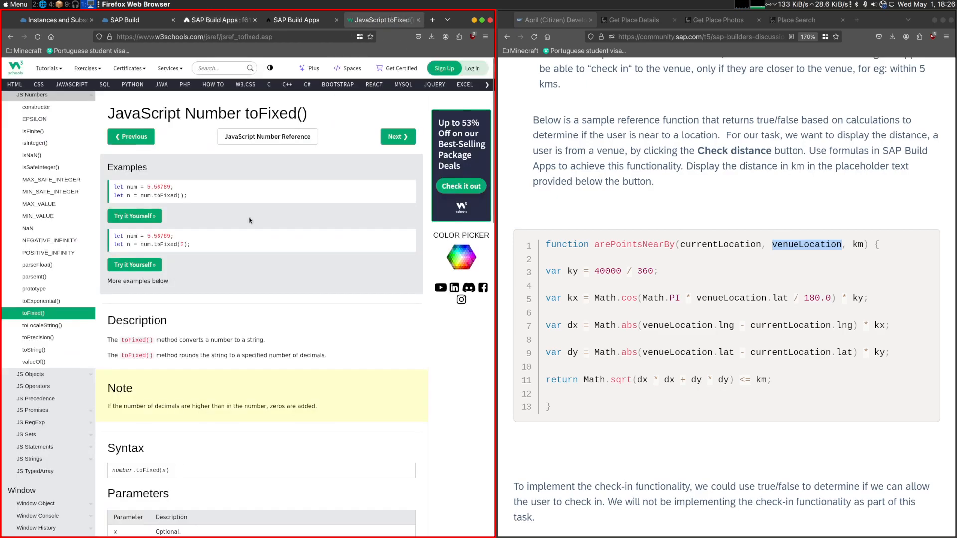
drag(154, 244, 193, 245)
key(ctrl+c)
click(219, 20)
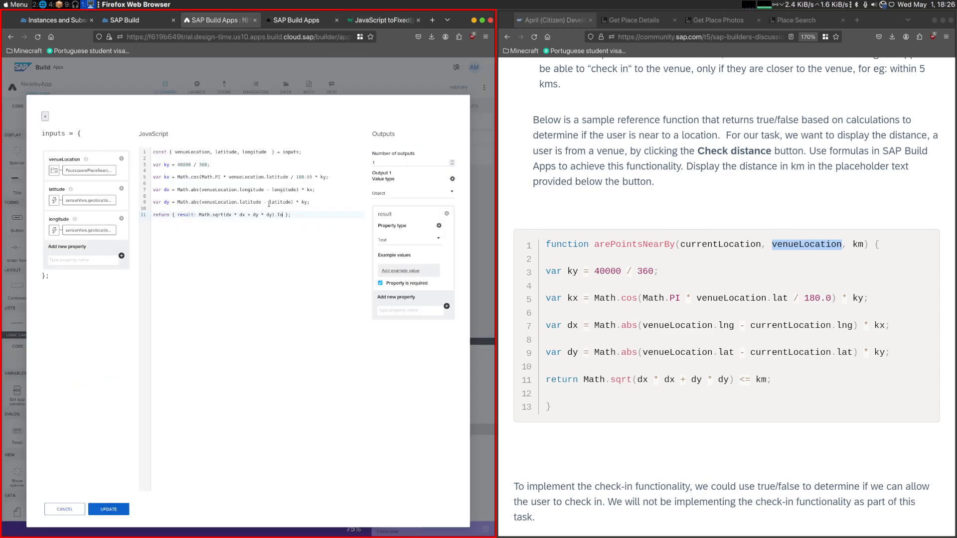
key(ctrl+v)
click(109, 509)
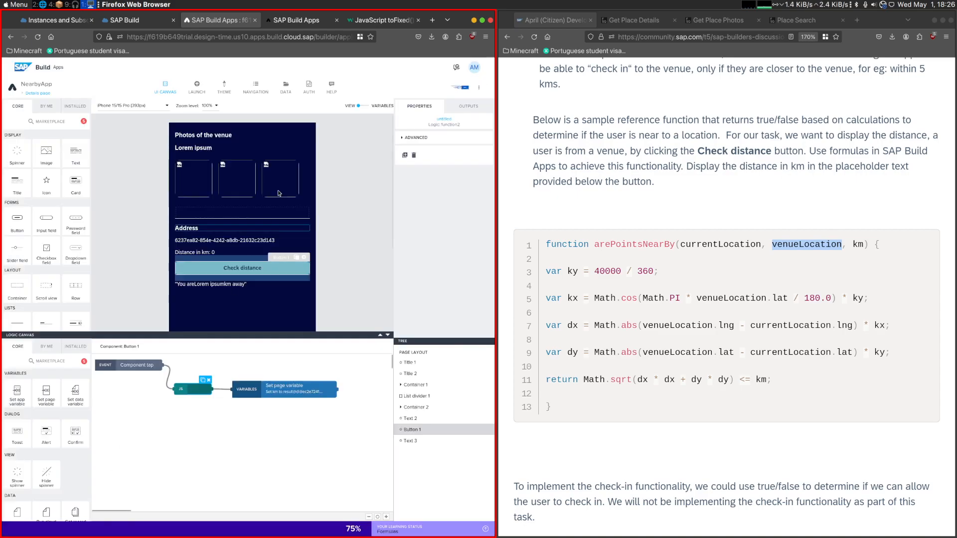
- Test Check distance with the rounded result on Quimera Brewpub's details in the preview
click(294, 20)
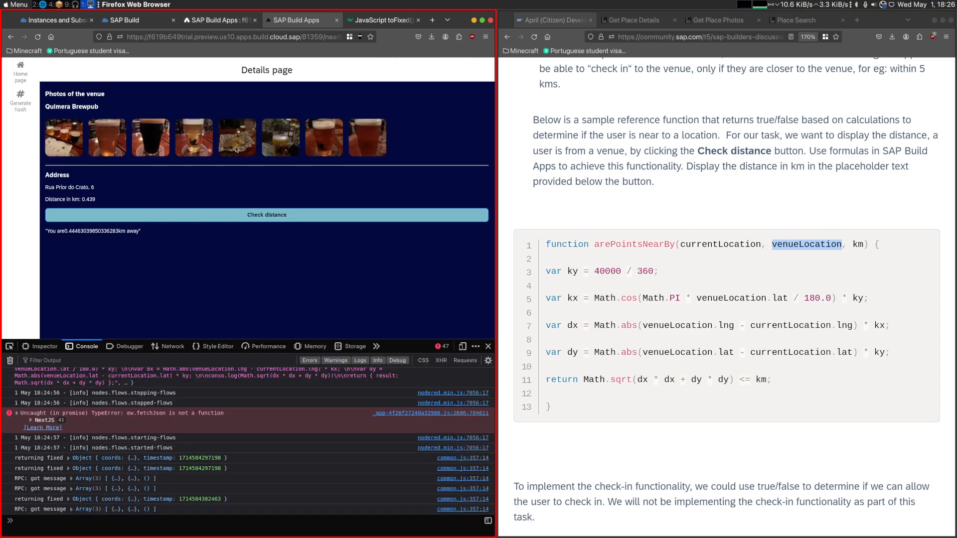
click(174, 164)
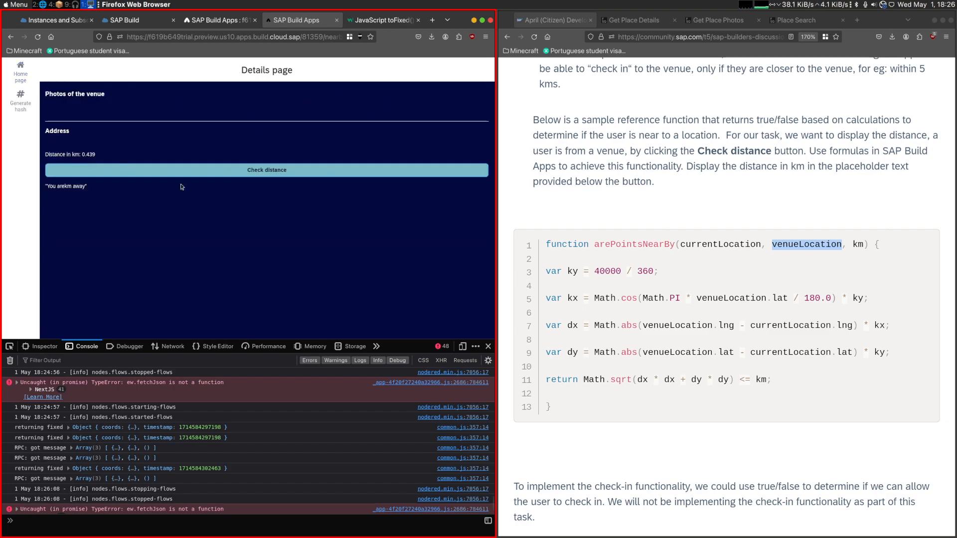
click(141, 215)
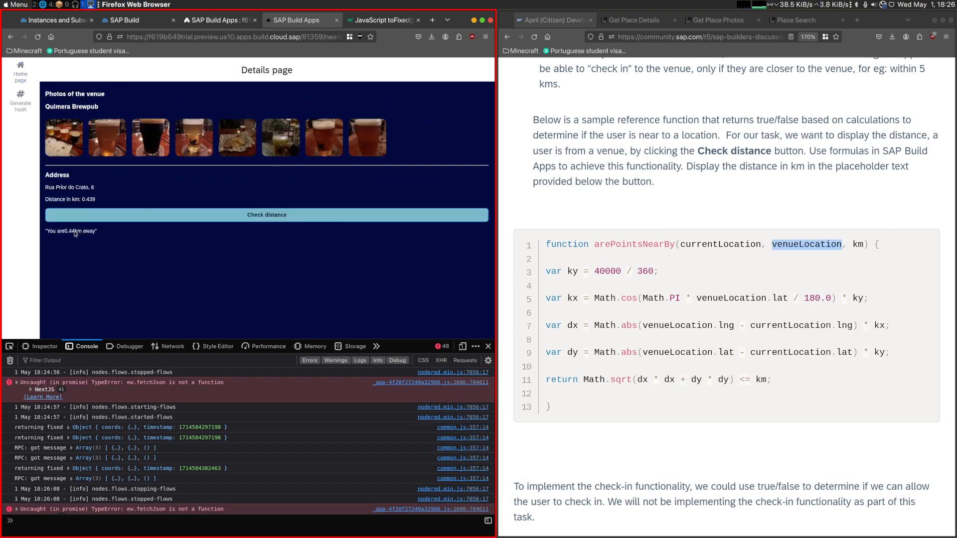
- In the content formula of the text below Check distance, add a space after "You are" and before "km away", and save the formula
click(219, 20)
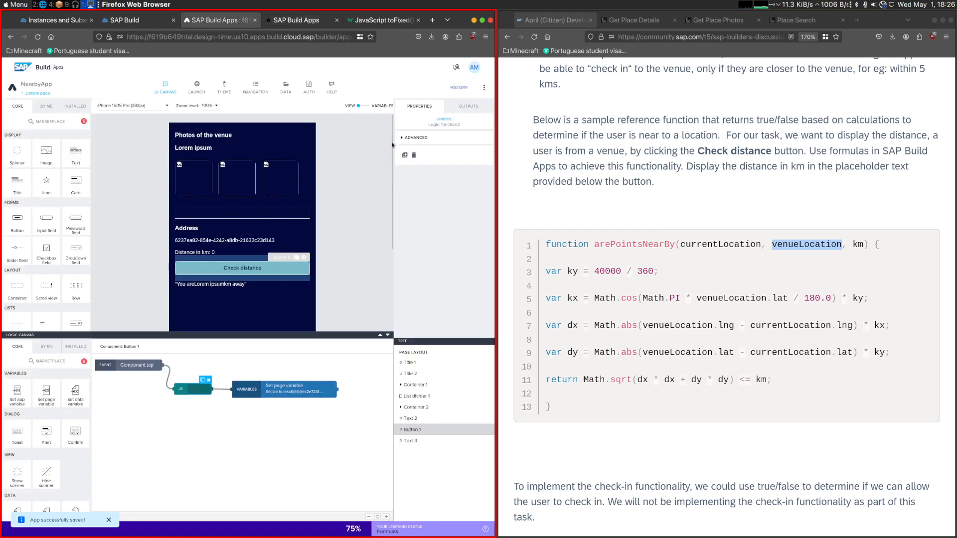
click(218, 287)
click(405, 148)
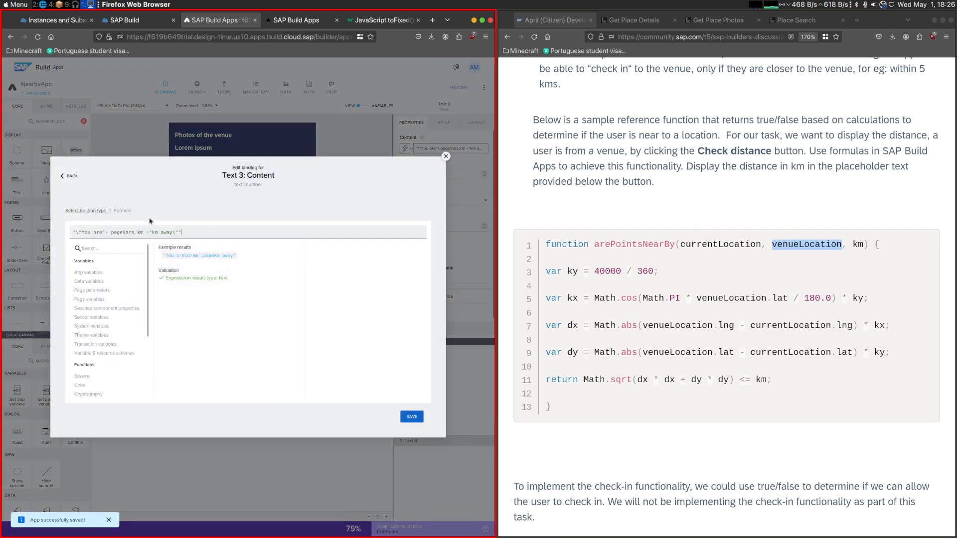
click(104, 232)
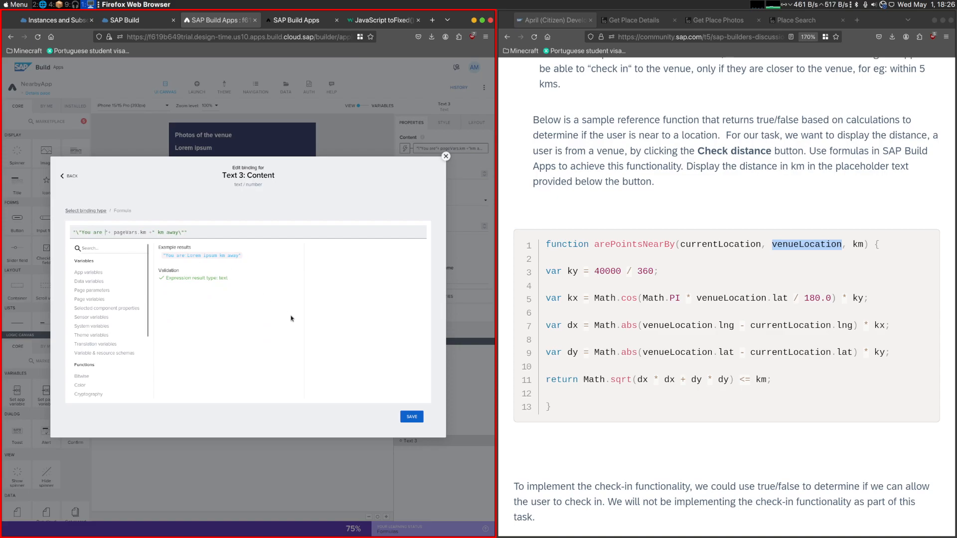
click(412, 417)
click(409, 417)
- Check the task's submission requirements and Part 2 sample output, and save the NearbyApp changes
scroll(647, 303, down, 2)
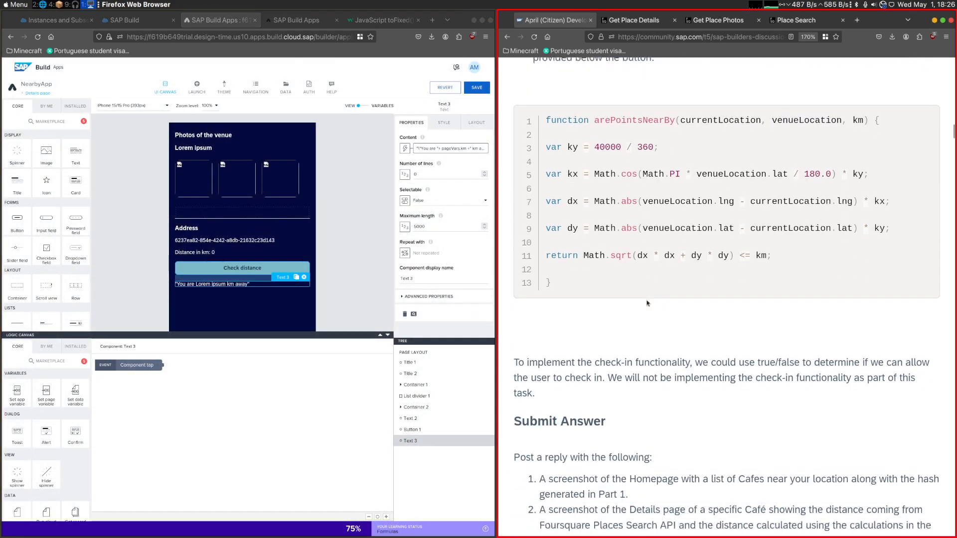
scroll(647, 303, down, 3)
scroll(639, 299, down, 9)
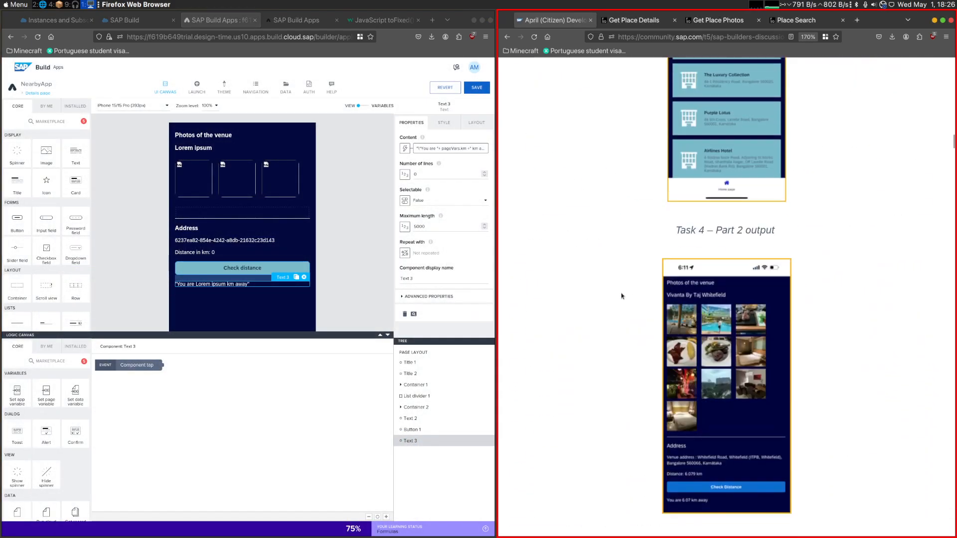
scroll(690, 256, down, 6)
scroll(678, 324, up, 15)
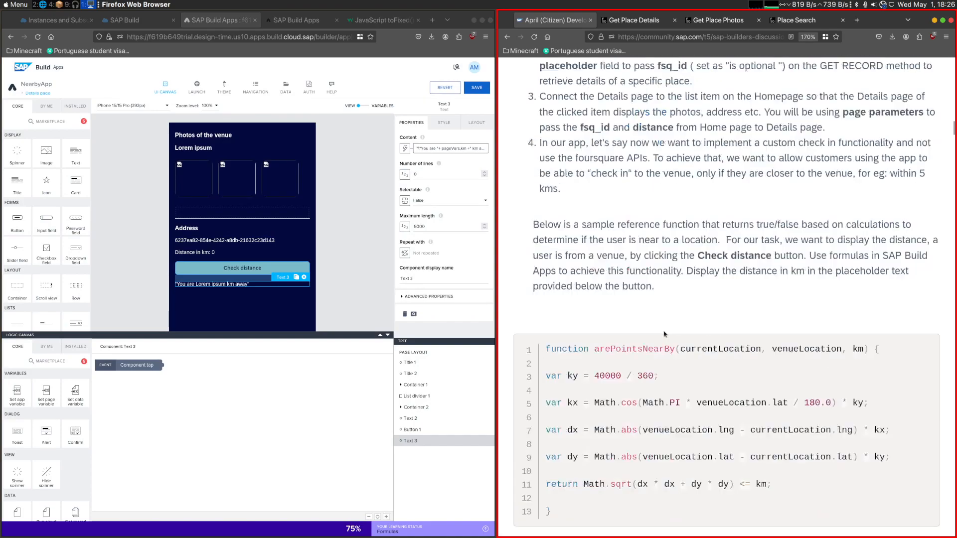
click(477, 87)
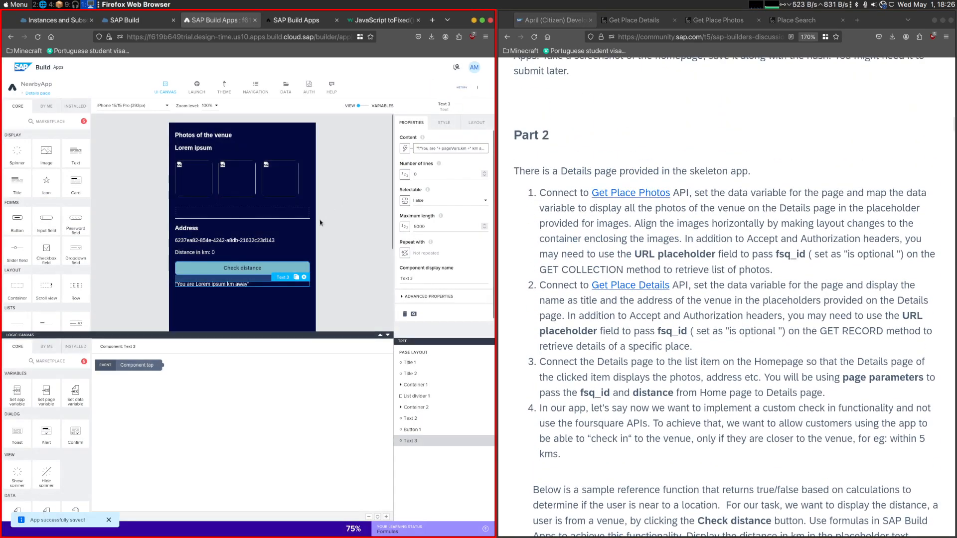